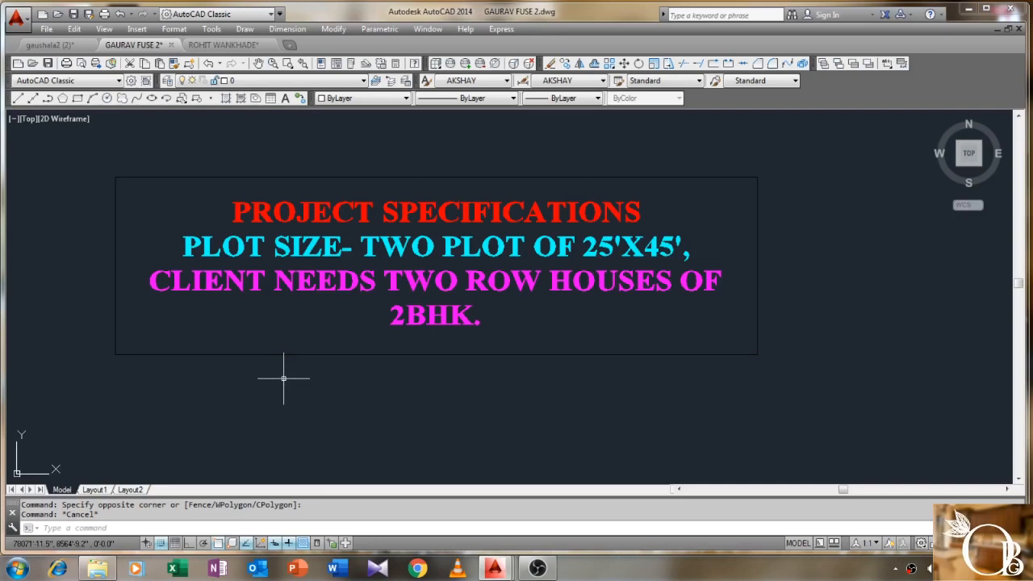
- Start the plot outline with Ortho on, drawing a 25' horizontal edge and a 45' vertical edge
{"action": "scroll", "coordinate": [283, 379], "scroll_direction": "down", "scroll_amount": 2}
{"action": "middle_click_drag", "start_coordinate": [291, 401], "coordinate": [547, 205]}
{"action": "middle_click_drag", "start_coordinate": [397, 391], "coordinate": [414, 295]}
{"action": "scroll", "coordinate": [392, 305], "scroll_direction": "up", "scroll_amount": 2}
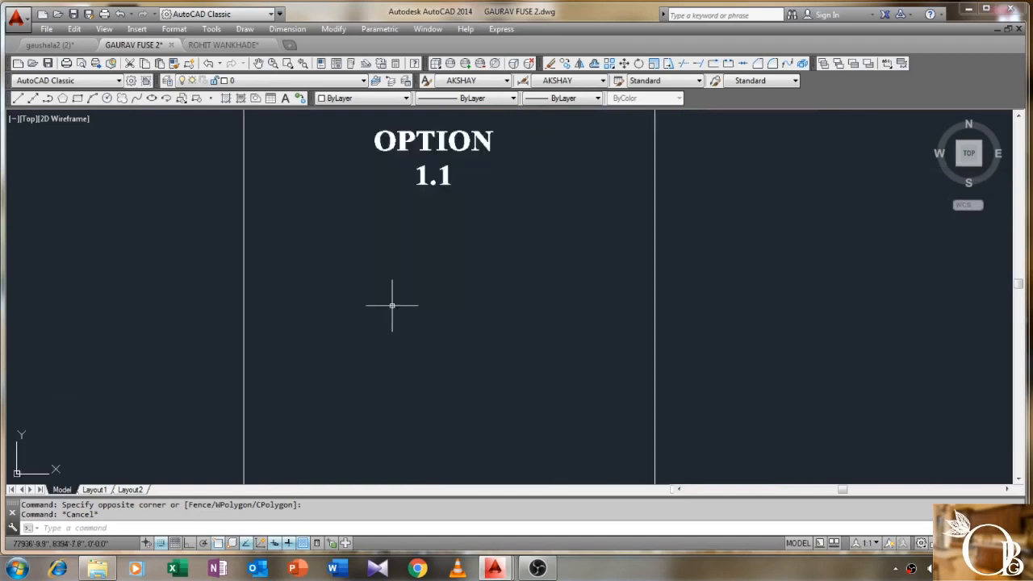
{"action": "type", "text": "l"}
{"action": "key", "text": "Return"}
{"action": "left_click", "coordinate": [335, 238]}
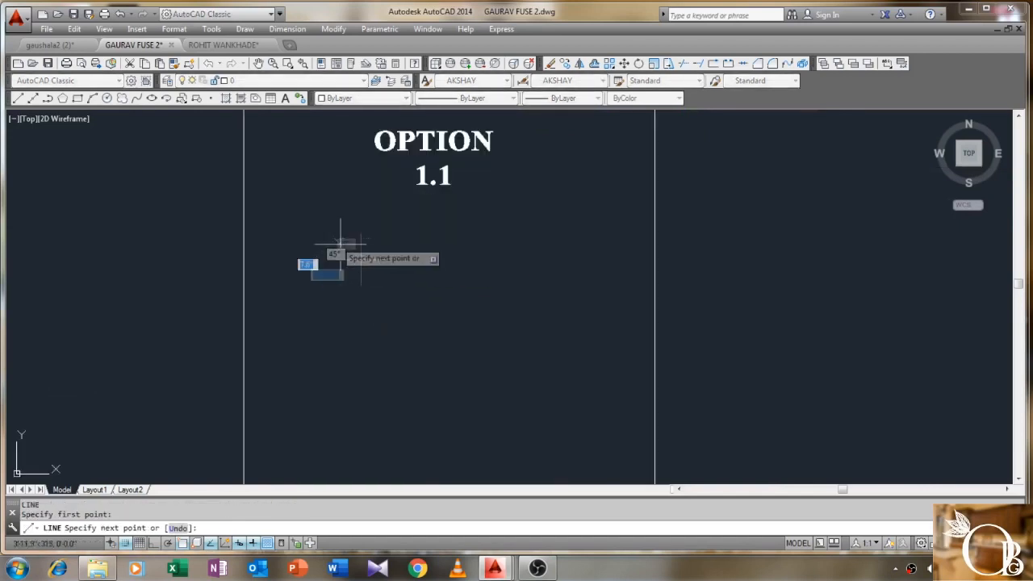
{"action": "key", "text": "F8"}
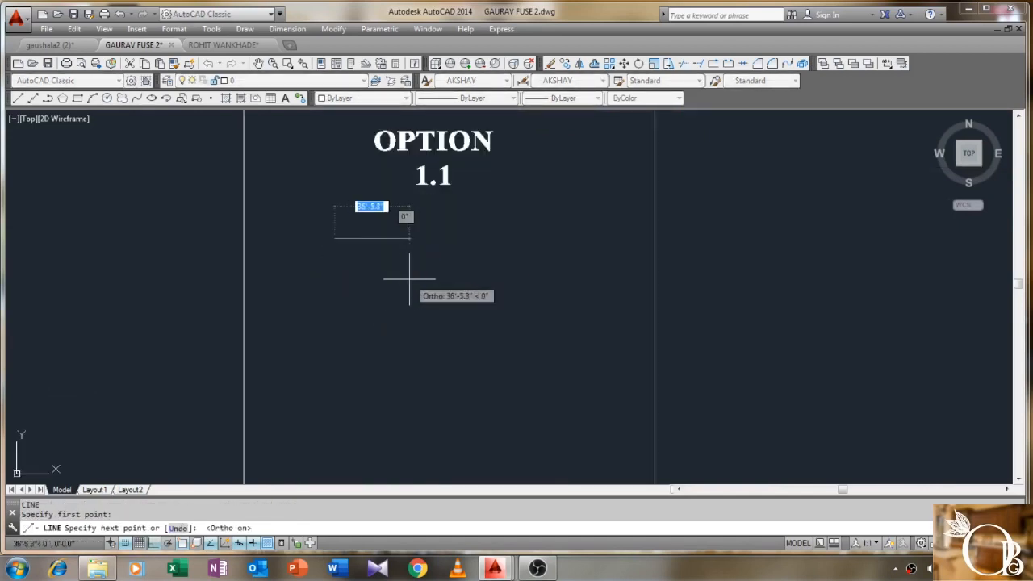
{"action": "type", "text": "25"}
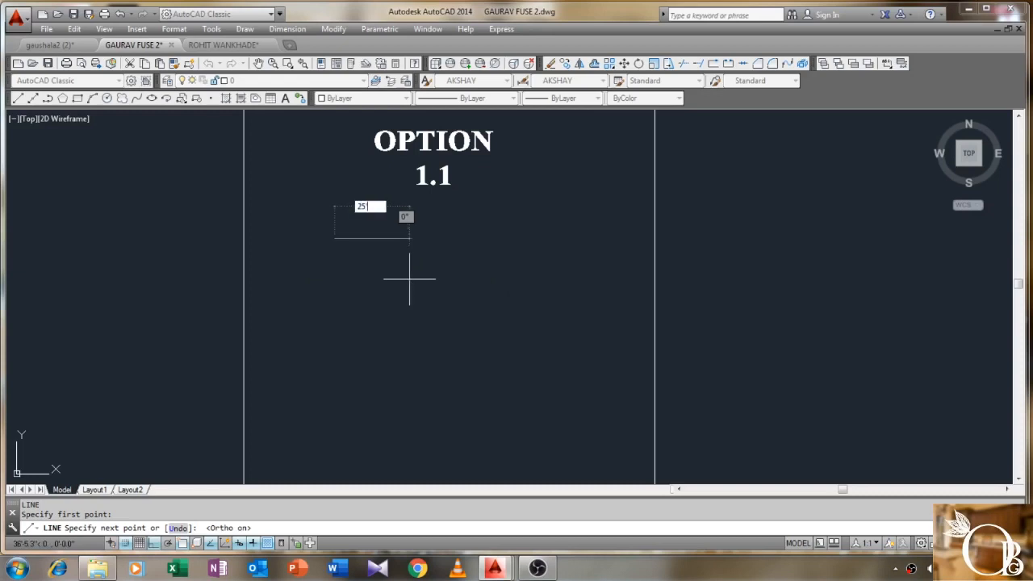
{"action": "type", "text": "'"}
{"action": "key", "text": "Return"}
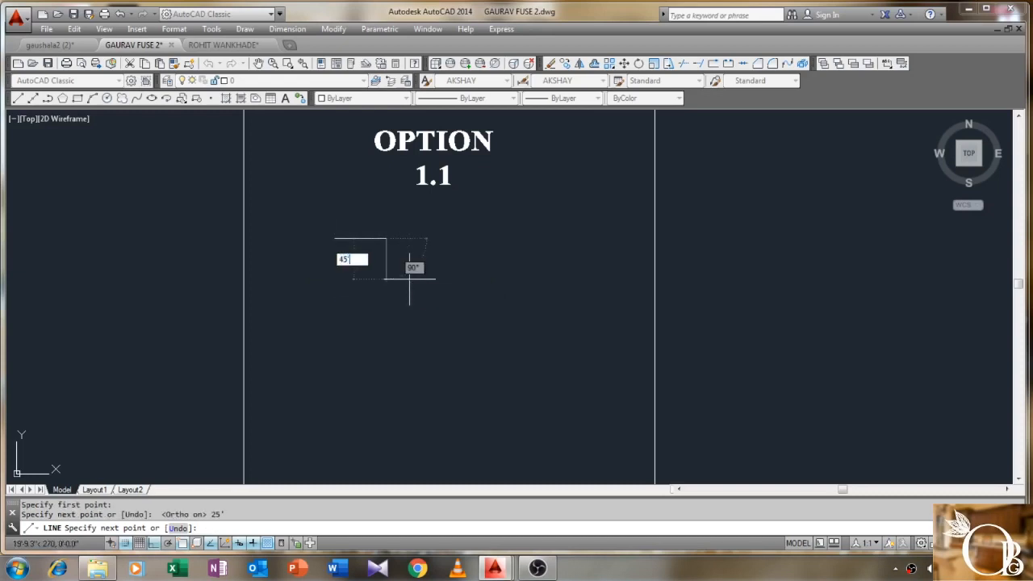
{"action": "type", "text": "45'"}
{"action": "key", "text": "Return"}
- Close the 25' by 45' rectangle with its remaining two sides and centre it in view
{"action": "scroll", "coordinate": [330, 359], "scroll_direction": "up", "scroll_amount": 2}
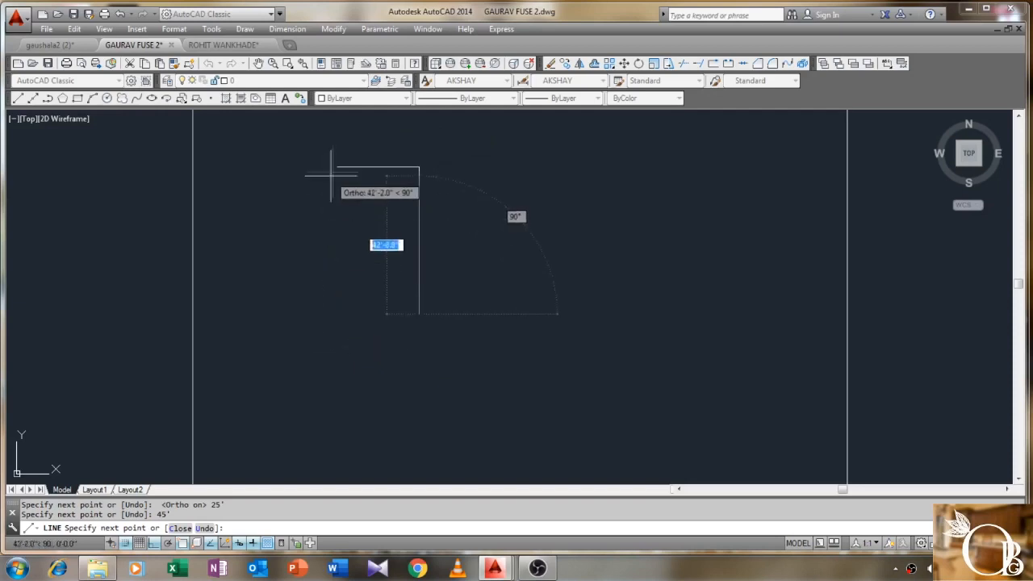
{"action": "left_click", "coordinate": [337, 311]}
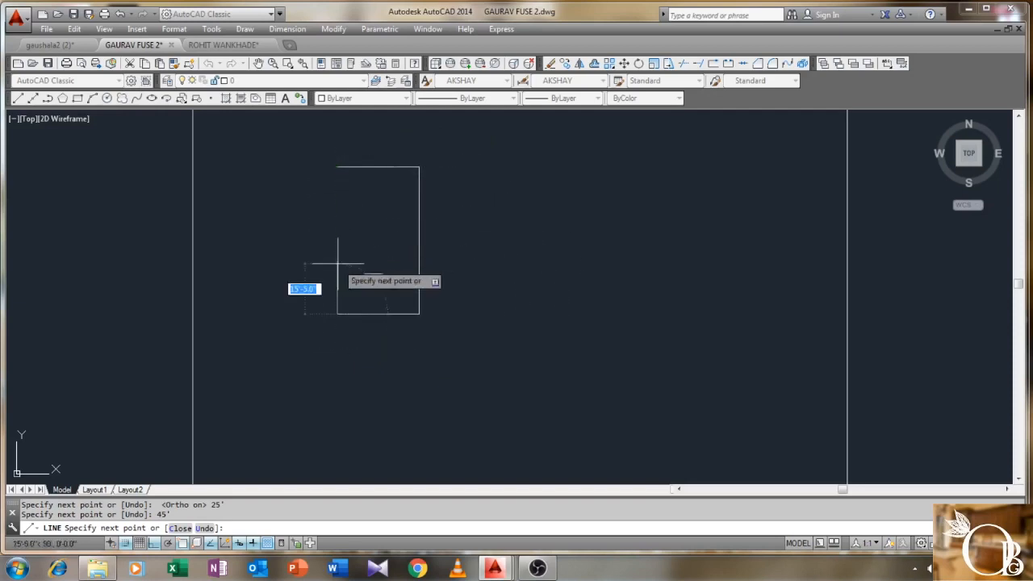
{"action": "left_click", "coordinate": [339, 168]}
{"action": "right_click", "coordinate": [349, 164]}
{"action": "left_click", "coordinate": [371, 171]}
{"action": "scroll", "coordinate": [376, 208], "scroll_direction": "down", "scroll_amount": 2}
{"action": "middle_click_drag", "start_coordinate": [375, 208], "coordinate": [353, 238]}
{"action": "scroll", "coordinate": [357, 239], "scroll_direction": "up", "scroll_amount": 2}
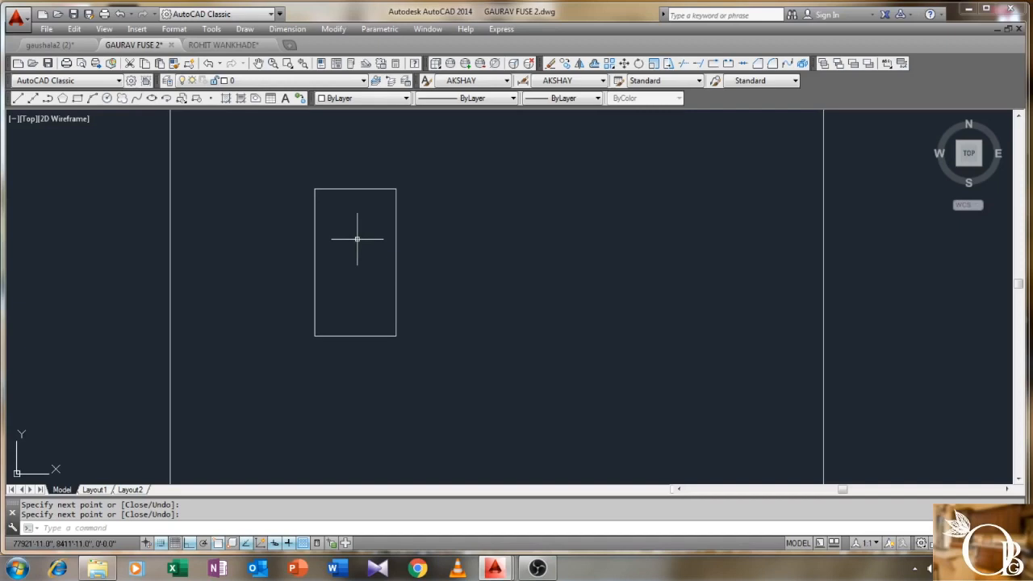
{"action": "type", "text": "o"}
{"action": "key", "text": "Return"}
- Copy the plot rectangle and place the copy directly beside the original
{"action": "left_click", "coordinate": [426, 157]}
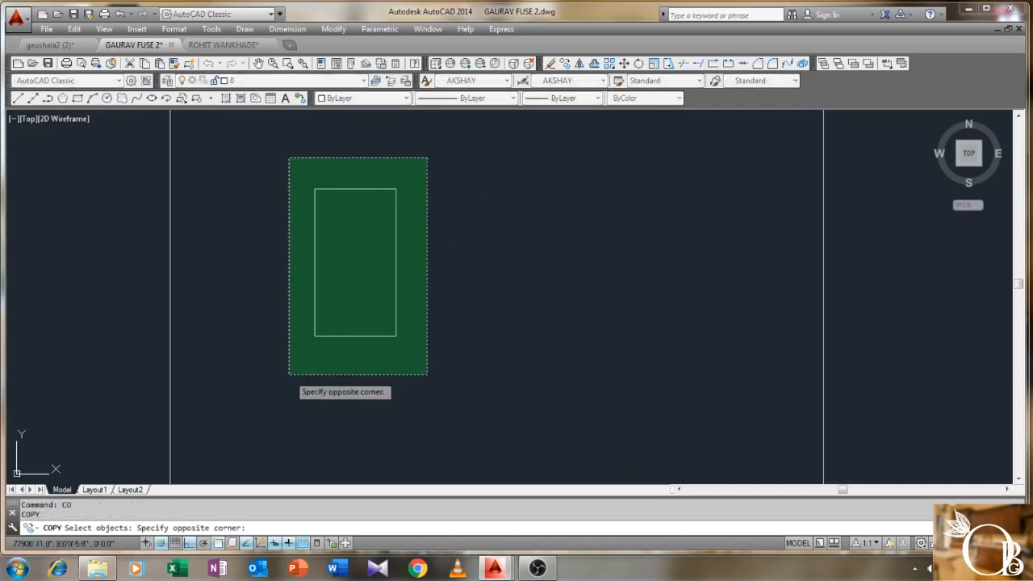
{"action": "left_click", "coordinate": [287, 378]}
{"action": "key", "text": "Return"}
{"action": "left_click", "coordinate": [314, 336]}
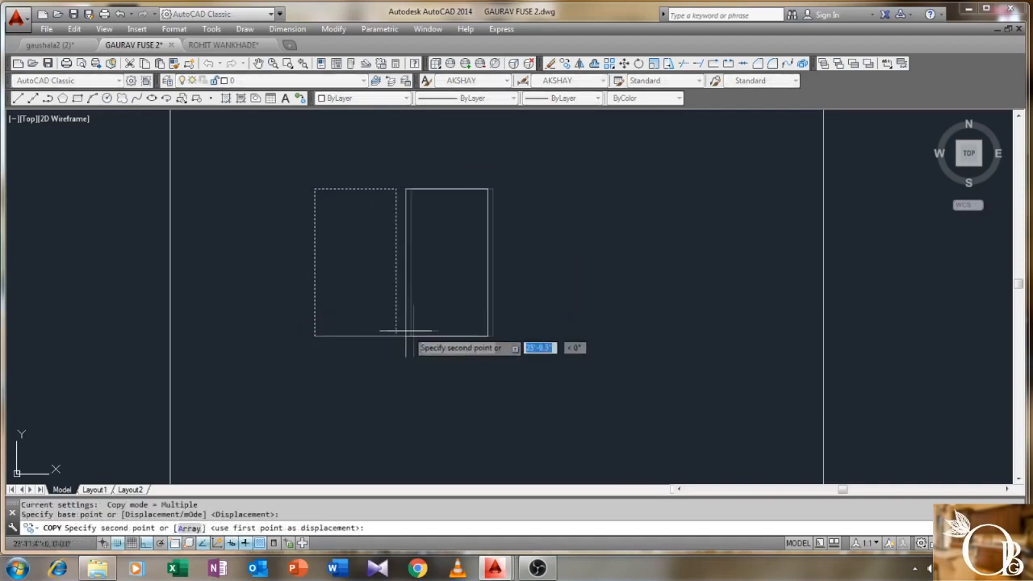
{"action": "left_click", "coordinate": [395, 336]}
{"action": "right_click", "coordinate": [432, 261]}
{"action": "left_click", "coordinate": [445, 268]}
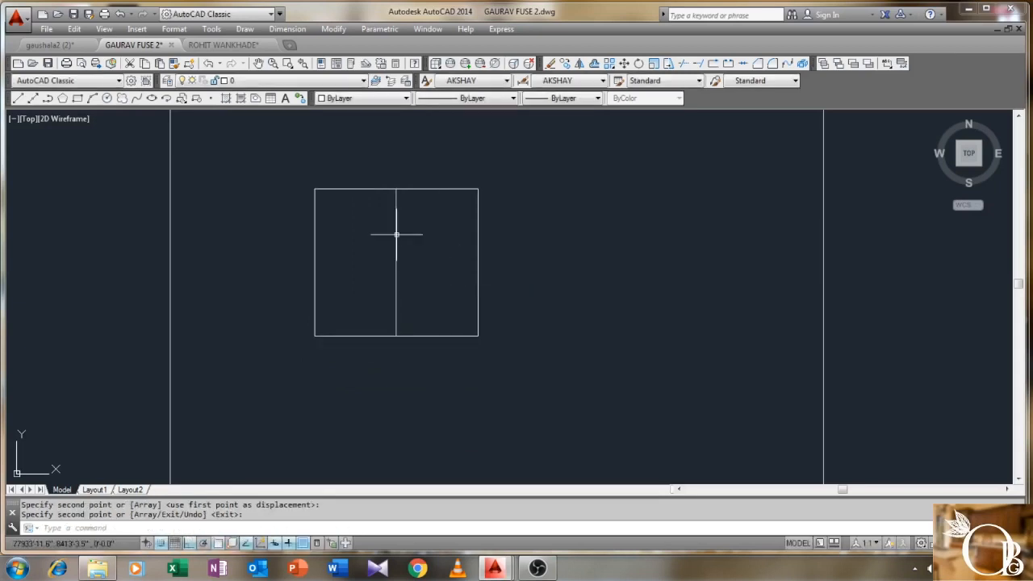
- Add linear 25' dimensions across the top of each of the two plots
{"action": "left_click", "coordinate": [288, 28]}
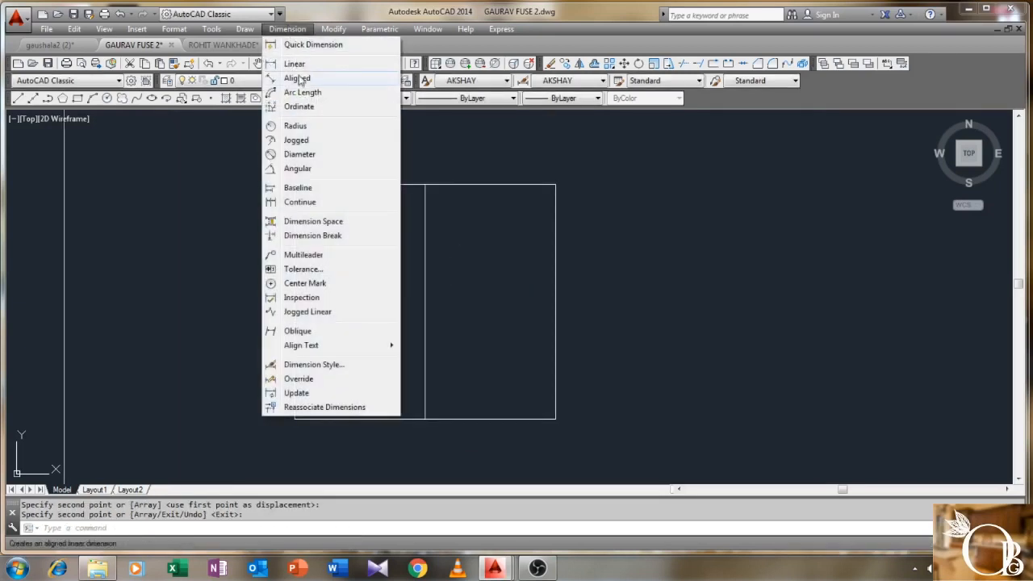
{"action": "left_click", "coordinate": [294, 65]}
{"action": "left_click", "coordinate": [295, 185]}
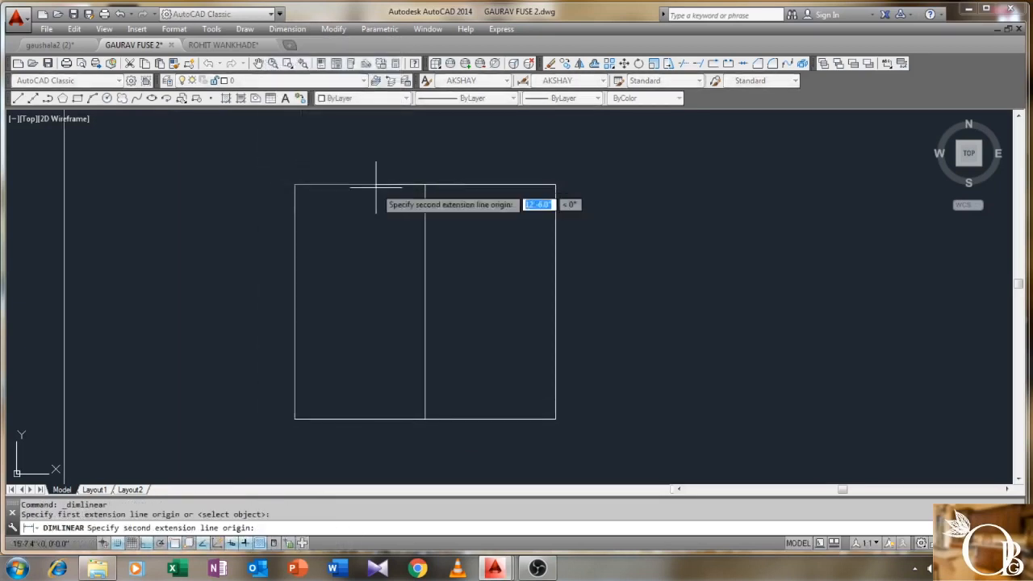
{"action": "left_click", "coordinate": [425, 185]}
{"action": "left_click", "coordinate": [428, 166]}
{"action": "right_click", "coordinate": [442, 153]}
{"action": "left_click", "coordinate": [468, 157]}
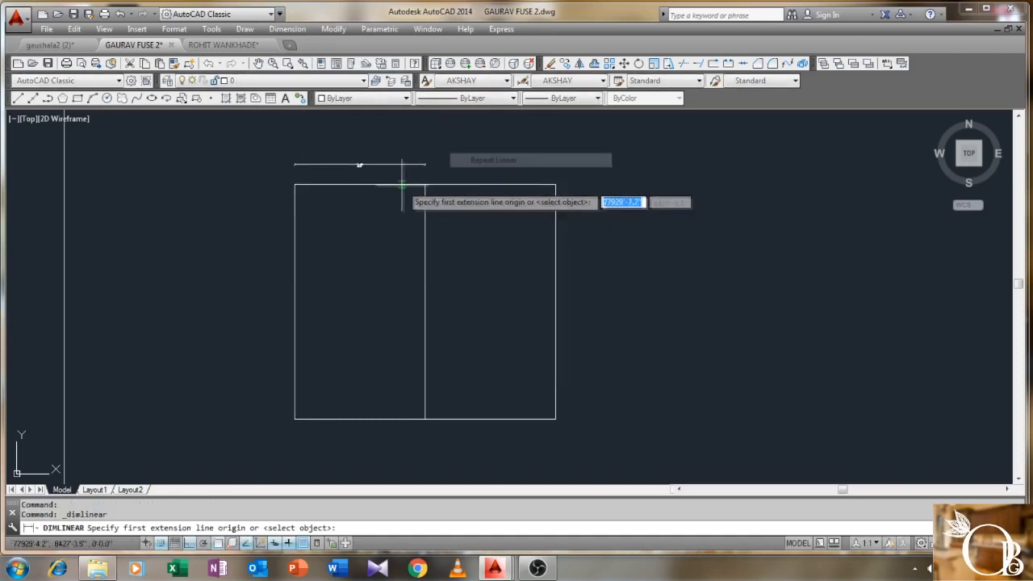
{"action": "scroll", "coordinate": [405, 182], "scroll_direction": "up", "scroll_amount": 4}
{"action": "left_click", "coordinate": [456, 184]}
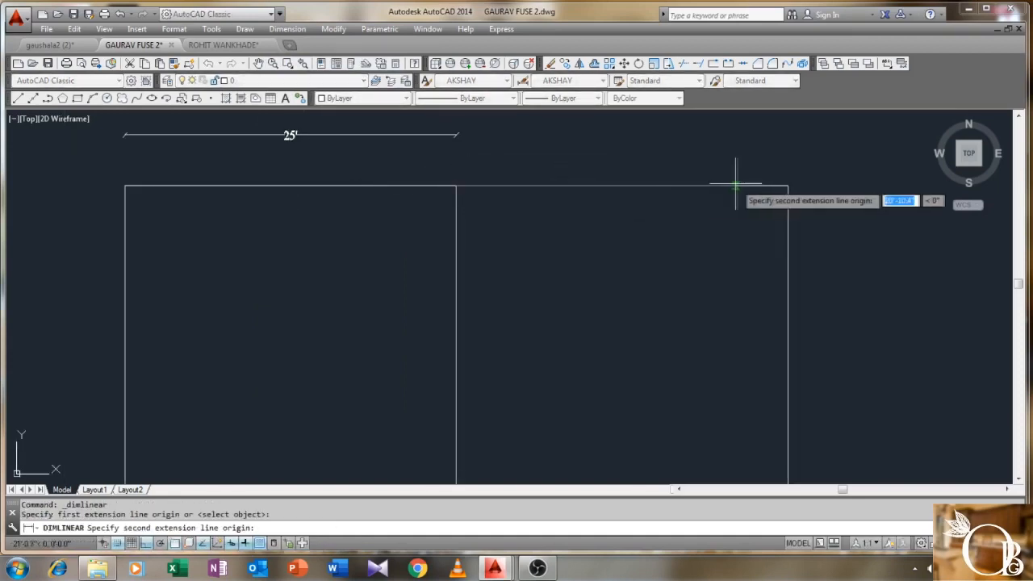
{"action": "left_click", "coordinate": [787, 185]}
{"action": "left_click", "coordinate": [795, 163]}
- Select both 25' dimensions and delete them
{"action": "scroll", "coordinate": [665, 157], "scroll_direction": "down", "scroll_amount": 2}
{"action": "left_click", "coordinate": [598, 137]}
{"action": "left_click", "coordinate": [521, 163]}
{"action": "key", "text": "Delete"}
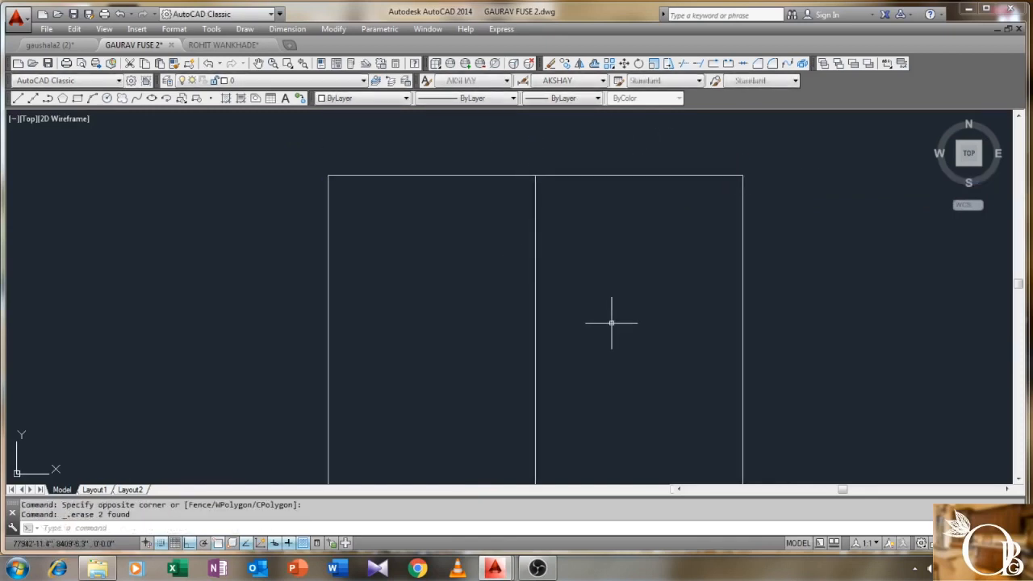
{"action": "type", "text": "o"}
{"action": "key", "text": "Return"}
- Offset the middle dividing line 4.5" to both sides to form the shared wall
{"action": "type", "text": "4"}
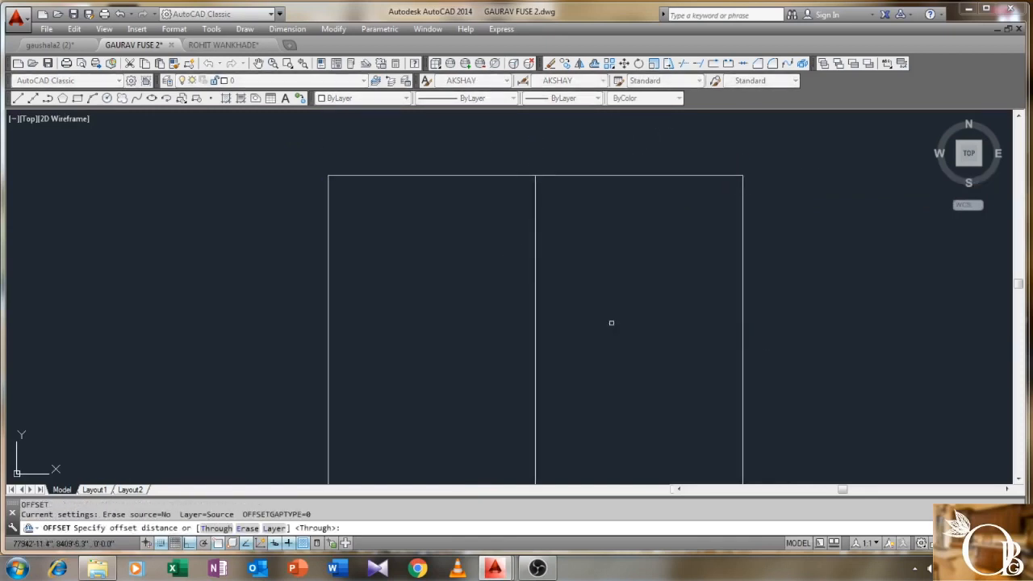
{"action": "type", "text": ".5"}
{"action": "key", "text": "Return"}
{"action": "scroll", "coordinate": [611, 323], "scroll_direction": "down", "scroll_amount": 2}
{"action": "middle_click_drag", "start_coordinate": [600, 321], "coordinate": [578, 266]}
{"action": "left_click", "coordinate": [548, 270]}
{"action": "left_click", "coordinate": [496, 281]}
{"action": "scroll", "coordinate": [556, 288], "scroll_direction": "up", "scroll_amount": 2}
{"action": "left_click", "coordinate": [539, 280]}
{"action": "left_click", "coordinate": [558, 276]}
{"action": "right_click", "coordinate": [575, 269]}
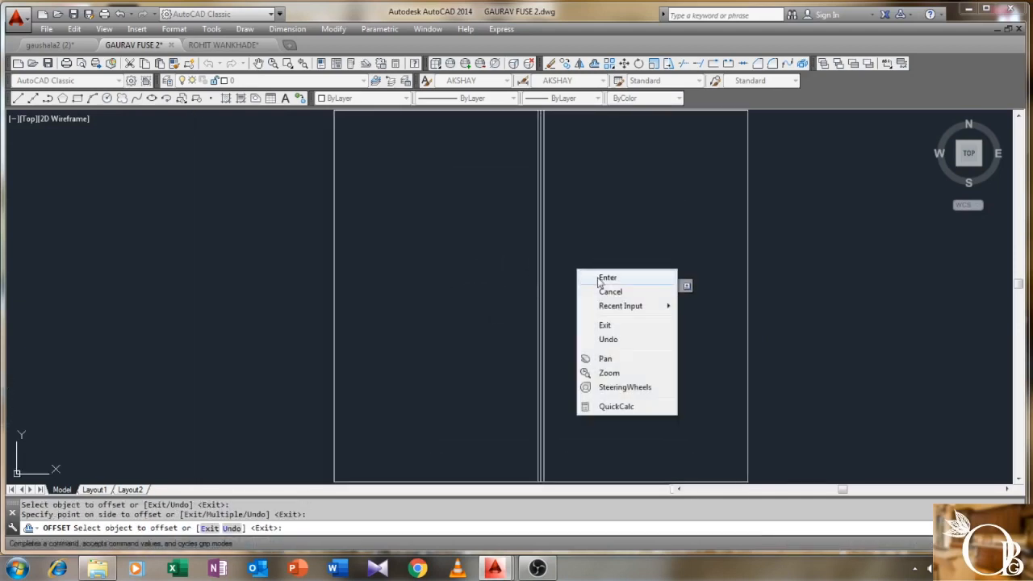
{"action": "left_click", "coordinate": [597, 279]}
{"action": "scroll", "coordinate": [543, 270], "scroll_direction": "down", "scroll_amount": 2}
{"action": "middle_click_drag", "start_coordinate": [509, 284], "coordinate": [539, 291]}
{"action": "scroll", "coordinate": [548, 318], "scroll_direction": "up", "scroll_amount": 1}
{"action": "scroll", "coordinate": [548, 318], "scroll_direction": "up", "scroll_amount": 2}
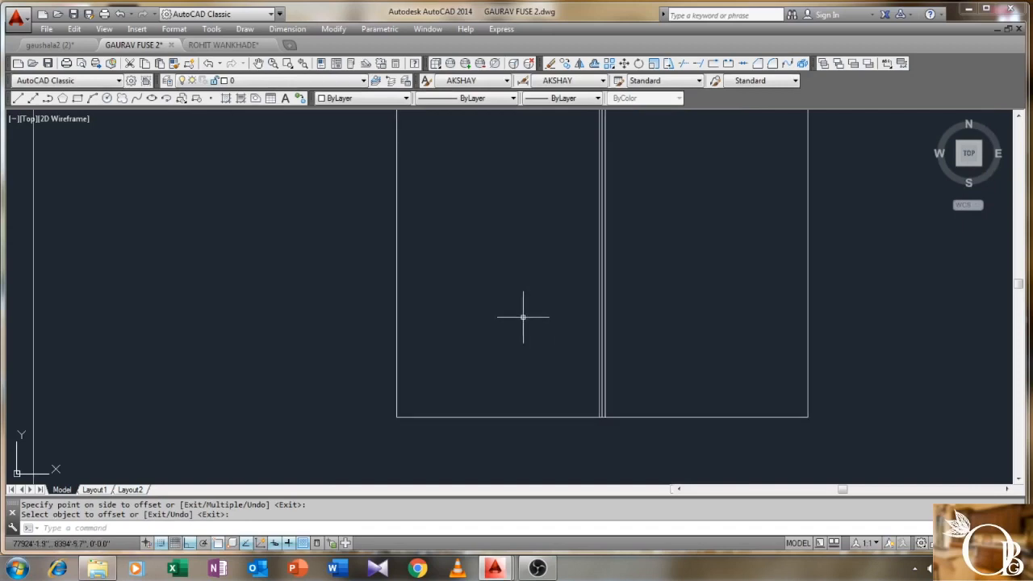
- Offset the plot's bottom edge 10' upward to make the front line
{"action": "key", "text": "Return"}
{"action": "type", "text": "10'"}
{"action": "key", "text": "Return"}
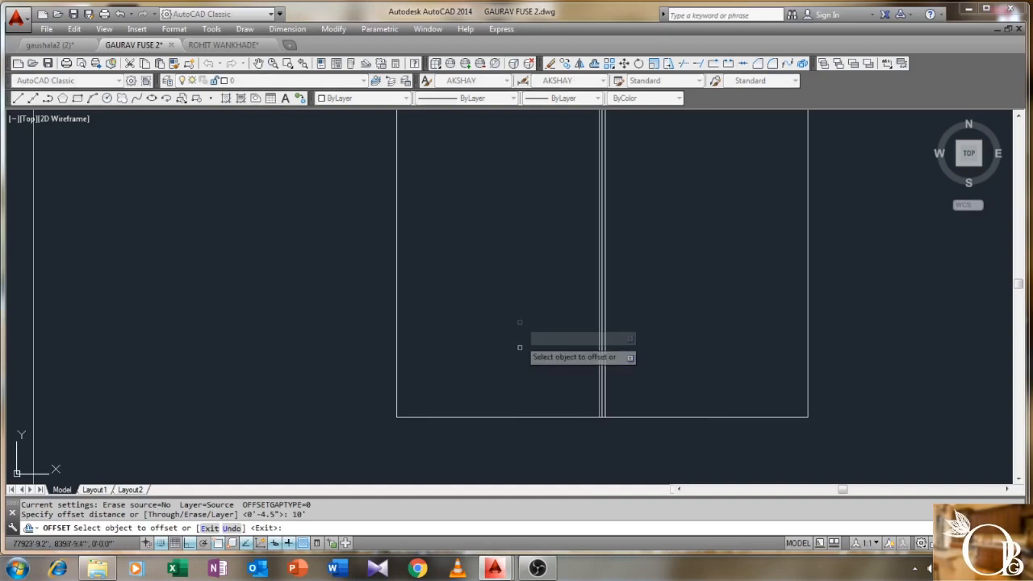
{"action": "left_click", "coordinate": [507, 416]}
{"action": "left_click", "coordinate": [510, 385]}
{"action": "right_click", "coordinate": [497, 365]}
{"action": "left_click", "coordinate": [526, 374]}
{"action": "scroll", "coordinate": [515, 355], "scroll_direction": "down", "scroll_amount": 2}
{"action": "middle_click_drag", "start_coordinate": [505, 378], "coordinate": [499, 409]}
{"action": "scroll", "coordinate": [475, 334], "scroll_direction": "up", "scroll_amount": 2}
- Offset the new 10' horizontal line by 4" to give it wall thickness
{"action": "key", "text": "Return"}
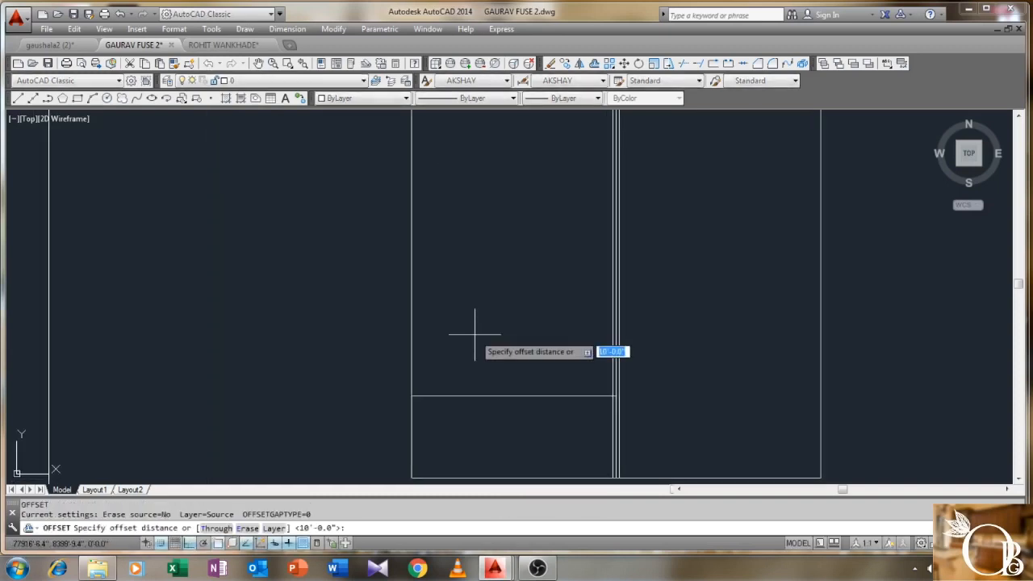
{"action": "type", "text": "4"}
{"action": "key", "text": "Return"}
{"action": "left_click", "coordinate": [410, 339]}
{"action": "left_click", "coordinate": [431, 340]}
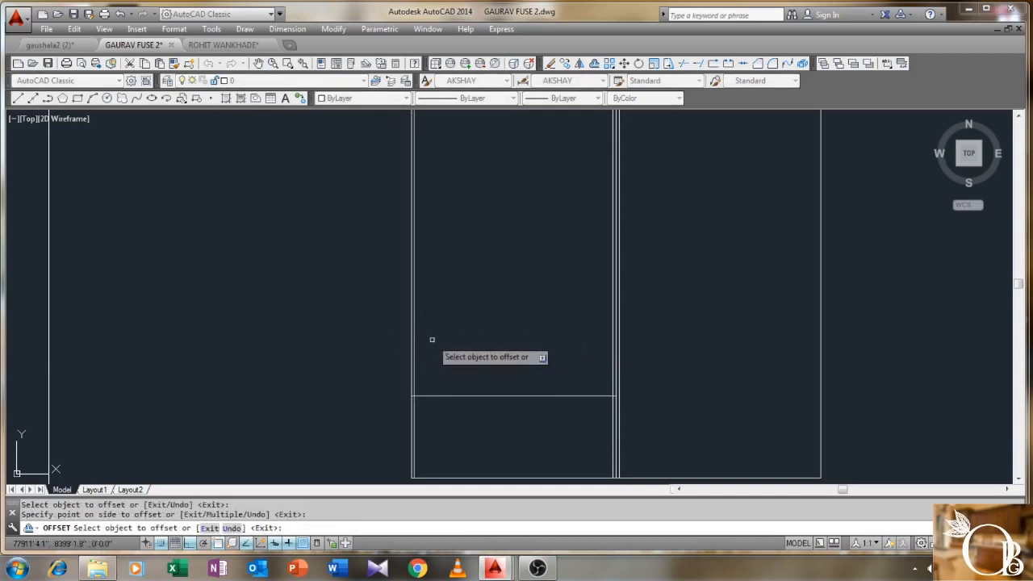
{"action": "right_click", "coordinate": [432, 340]}
{"action": "left_click", "coordinate": [449, 350]}
{"action": "scroll", "coordinate": [455, 344], "scroll_direction": "down", "scroll_amount": 2}
{"action": "middle_click_drag", "start_coordinate": [454, 344], "coordinate": [408, 365]}
- Offset a line 3' inside the plot's left edge
{"action": "type", "text": "O"}
{"action": "key", "text": "Return"}
{"action": "type", "text": "3"}
{"action": "key", "text": "Return"}
{"action": "scroll", "coordinate": [387, 355], "scroll_direction": "up", "scroll_amount": 3}
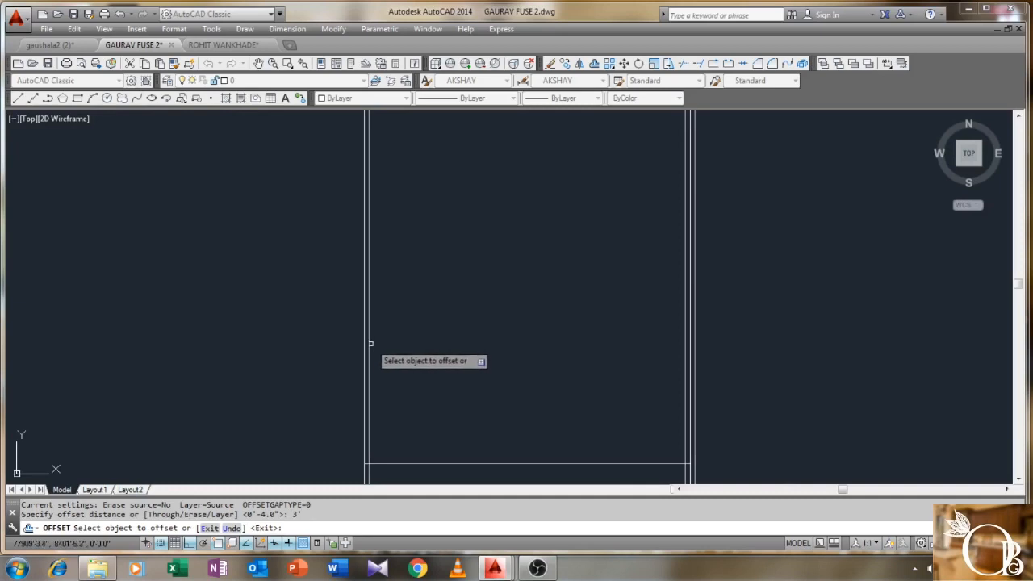
{"action": "left_click", "coordinate": [405, 349]}
{"action": "right_click", "coordinate": [458, 357]}
{"action": "left_click", "coordinate": [471, 364]}
{"action": "scroll", "coordinate": [470, 364], "scroll_direction": "down", "scroll_amount": 2}
{"action": "middle_click_drag", "start_coordinate": [471, 364], "coordinate": [431, 345]}
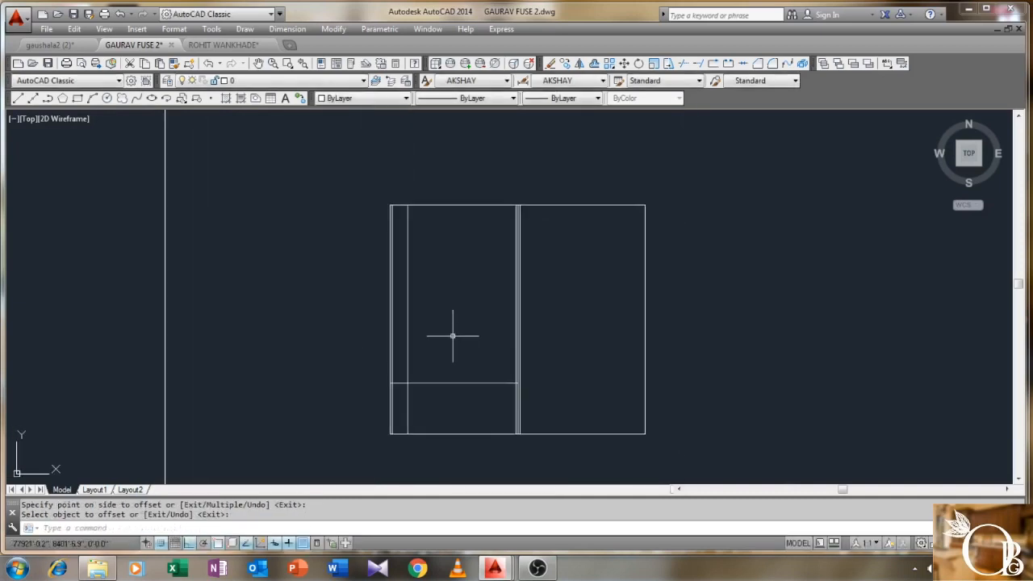
- Offset a vertical wall line and a horizontal line by 9" each
{"action": "key", "text": "Return"}
{"action": "type", "text": "9"}
{"action": "key", "text": "Return"}
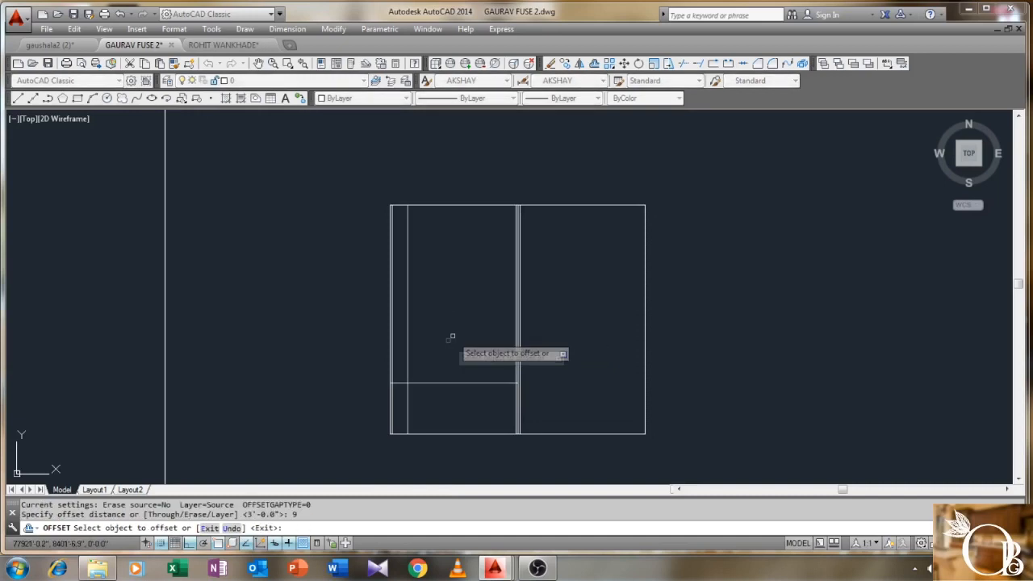
{"action": "left_click", "coordinate": [408, 346]}
{"action": "left_click", "coordinate": [442, 375]}
{"action": "left_click", "coordinate": [465, 384]}
{"action": "left_click", "coordinate": [449, 343]}
{"action": "right_click", "coordinate": [447, 336]}
{"action": "left_click", "coordinate": [472, 344]}
{"action": "scroll", "coordinate": [465, 341], "scroll_direction": "up", "scroll_amount": 2}
{"action": "mouse_move", "coordinate": [466, 341]}
{"action": "middle_mouse_down"}
{"action": "mouse_move", "coordinate": [401, 353]}
{"action": "mouse_move", "coordinate": [462, 260]}
{"action": "middle_mouse_up"}
{"action": "scroll", "coordinate": [402, 354], "scroll_direction": "up", "scroll_amount": 2}
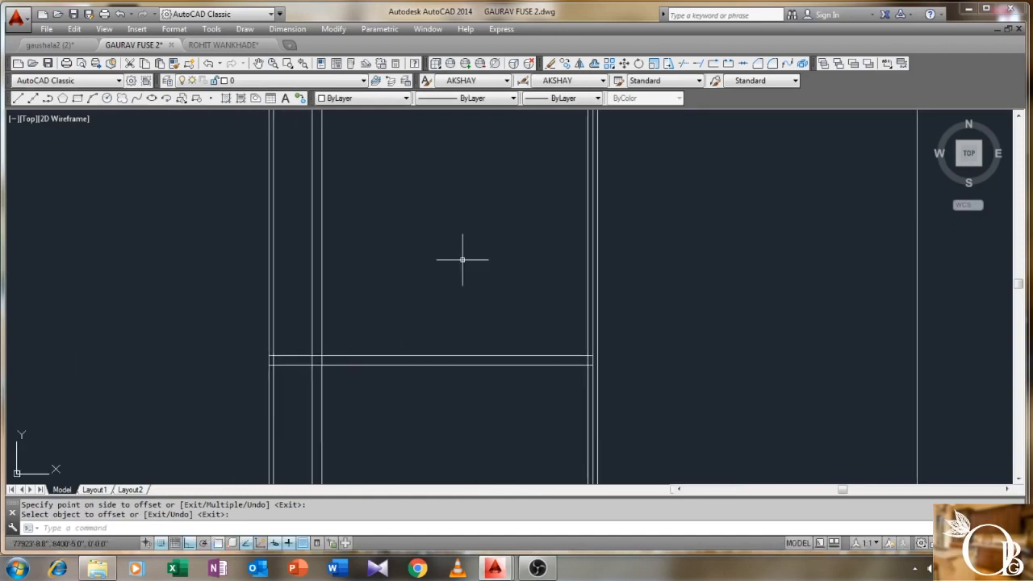
- Offset the right vertical line 9" to the left
{"action": "key", "text": "Return"}
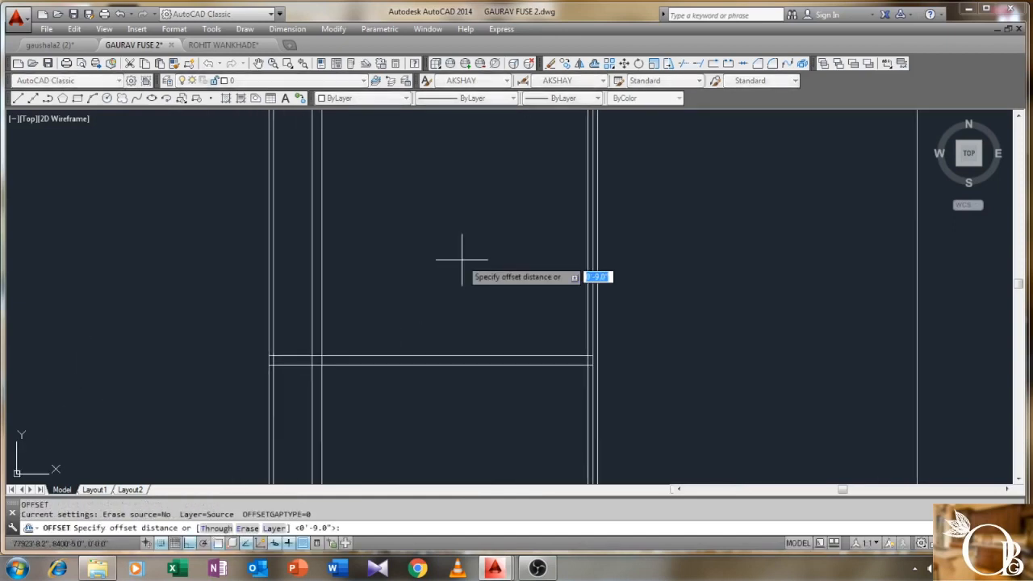
{"action": "left_click", "coordinate": [586, 301]}
{"action": "left_click", "coordinate": [497, 302]}
{"action": "right_click", "coordinate": [495, 299]}
{"action": "left_click", "coordinate": [512, 311]}
{"action": "scroll", "coordinate": [426, 298], "scroll_direction": "up", "scroll_amount": 1}
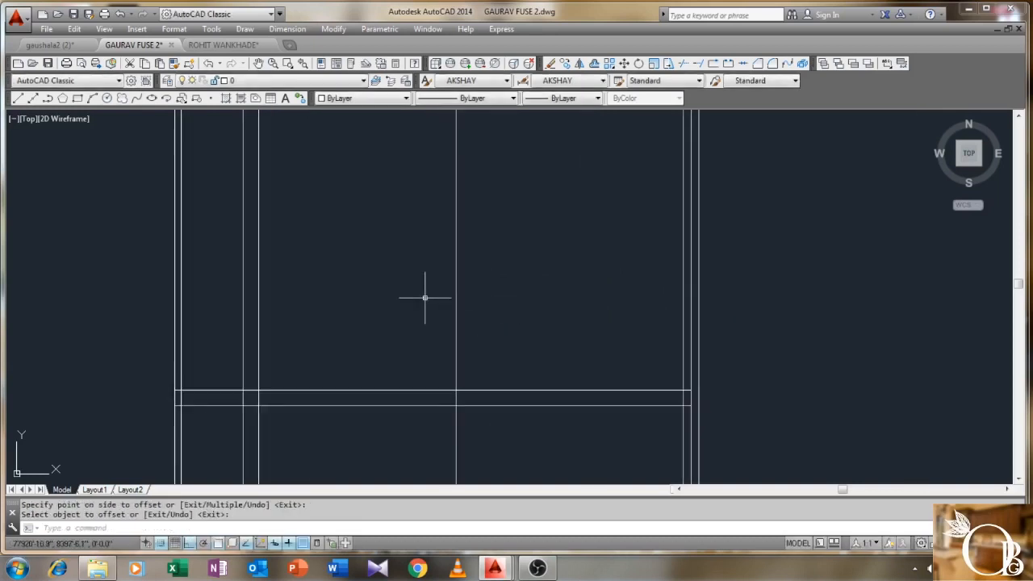
- Add one more 9" offset copy to the left of that vertical line
{"action": "key", "text": "Return"}
{"action": "type", "text": "9"}
{"action": "key", "text": "Return"}
{"action": "left_click", "coordinate": [456, 307]}
{"action": "left_click", "coordinate": [426, 316]}
{"action": "right_click", "coordinate": [422, 313]}
{"action": "left_click", "coordinate": [438, 322]}
{"action": "scroll", "coordinate": [436, 329], "scroll_direction": "down", "scroll_amount": 1}
{"action": "mouse_move", "coordinate": [392, 367]}
{"action": "middle_mouse_down"}
{"action": "mouse_move", "coordinate": [367, 313]}
{"action": "mouse_move", "coordinate": [374, 396]}
{"action": "middle_mouse_up"}
{"action": "scroll", "coordinate": [366, 308], "scroll_direction": "down", "scroll_amount": 1}
{"action": "scroll", "coordinate": [388, 385], "scroll_direction": "up", "scroll_amount": 2}
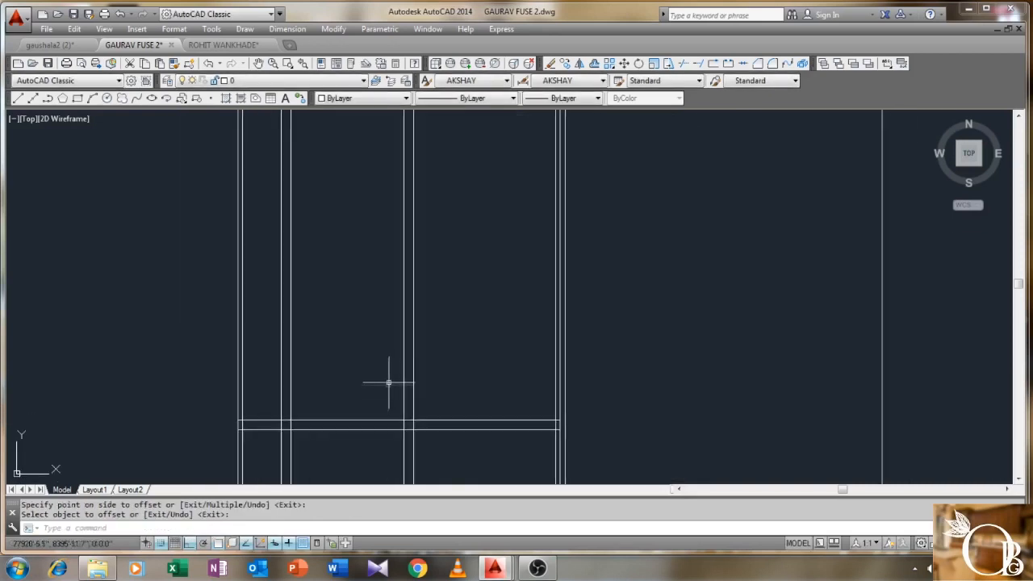
{"action": "type", "text": "M"}
{"action": "key", "text": "Return"}
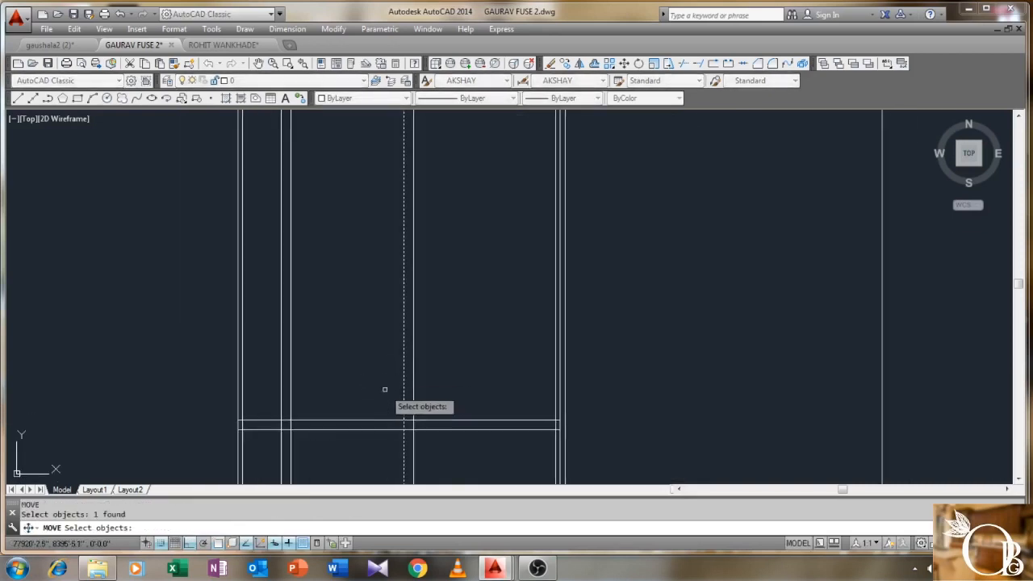
- Move the selected wall line 5 units
{"action": "key", "text": "Return"}
{"action": "left_click", "coordinate": [413, 422]}
{"action": "type", "text": "5"}
{"action": "key", "text": "Return"}
{"action": "scroll", "coordinate": [480, 376], "scroll_direction": "down", "scroll_amount": 2}
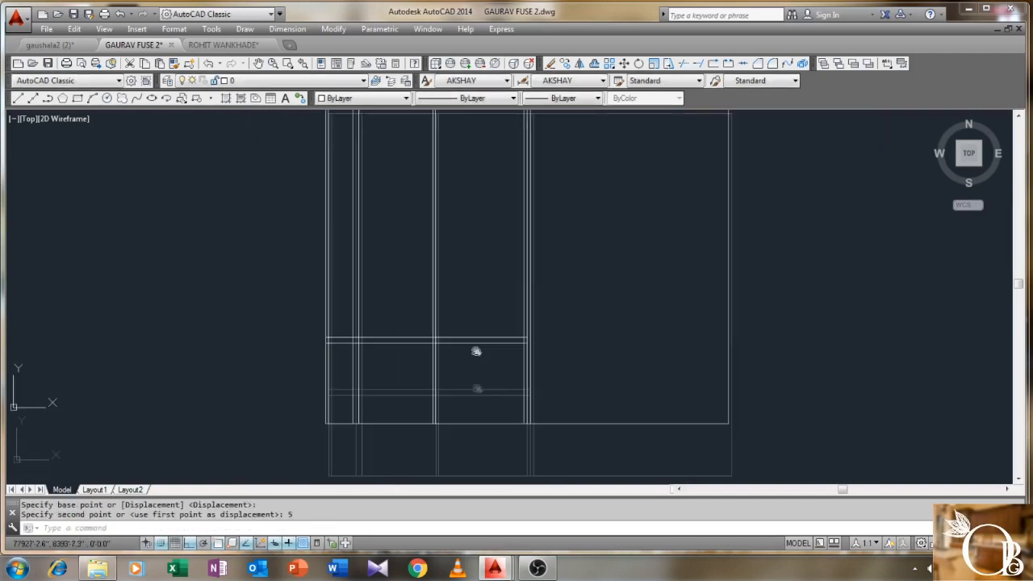
- Trim the lines crossing the lower room, using all lines as cutting edges
{"action": "type", "text": "TR"}
{"action": "key", "text": "Return"}
{"action": "left_click", "coordinate": [667, 241]}
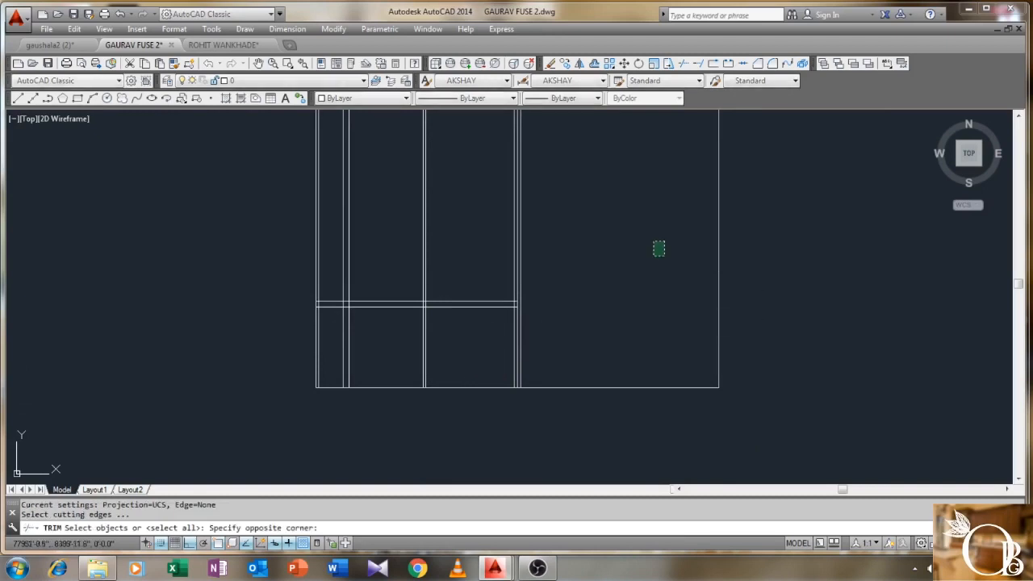
{"action": "left_click", "coordinate": [230, 433]}
{"action": "key", "text": "Return"}
{"action": "left_click", "coordinate": [447, 334]}
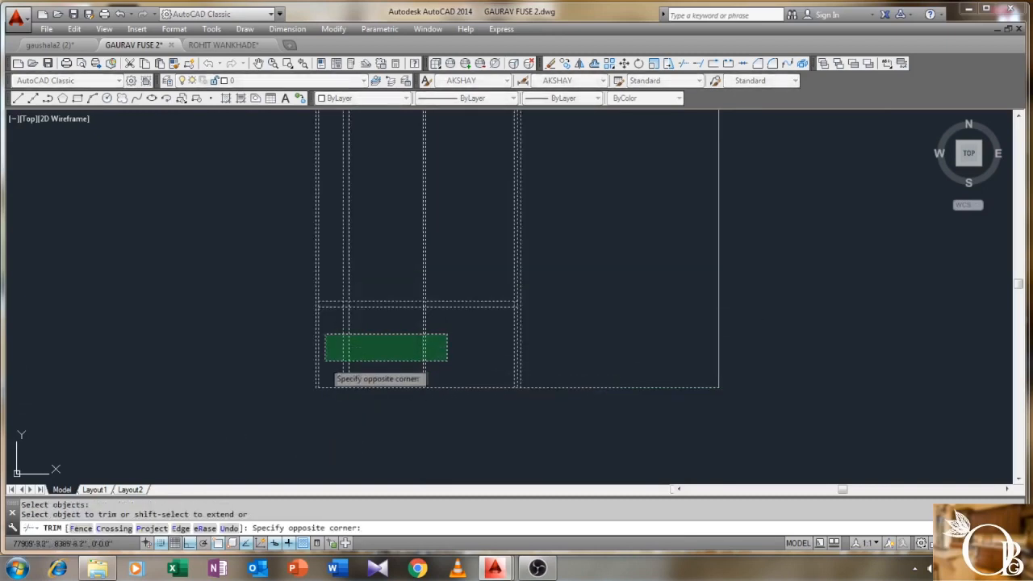
{"action": "left_click", "coordinate": [325, 360]}
{"action": "right_click", "coordinate": [357, 344]}
{"action": "left_click", "coordinate": [381, 348]}
{"action": "scroll", "coordinate": [381, 349], "scroll_direction": "down", "scroll_amount": 2}
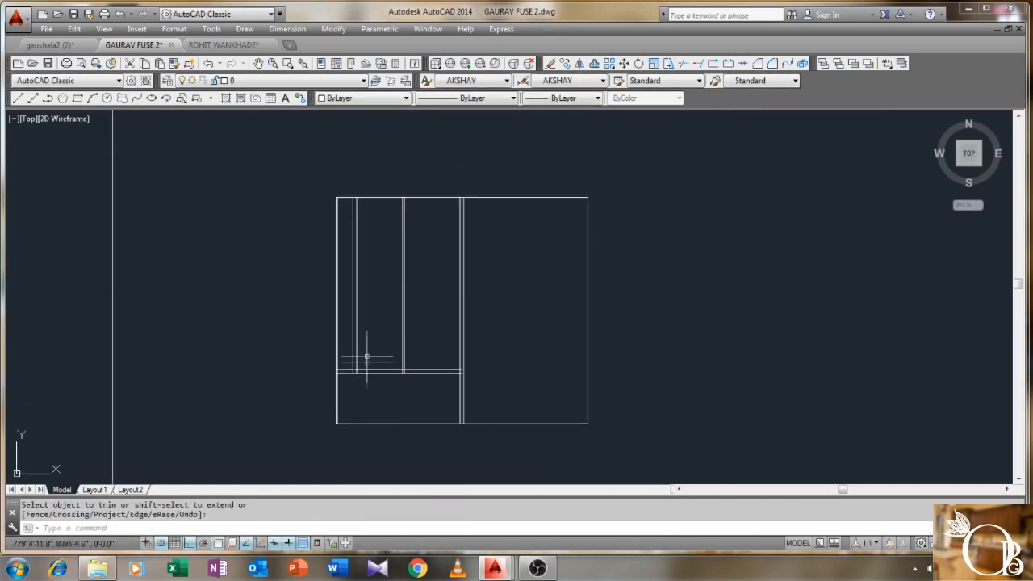
{"action": "scroll", "coordinate": [370, 350], "scroll_direction": "up", "scroll_amount": 4}
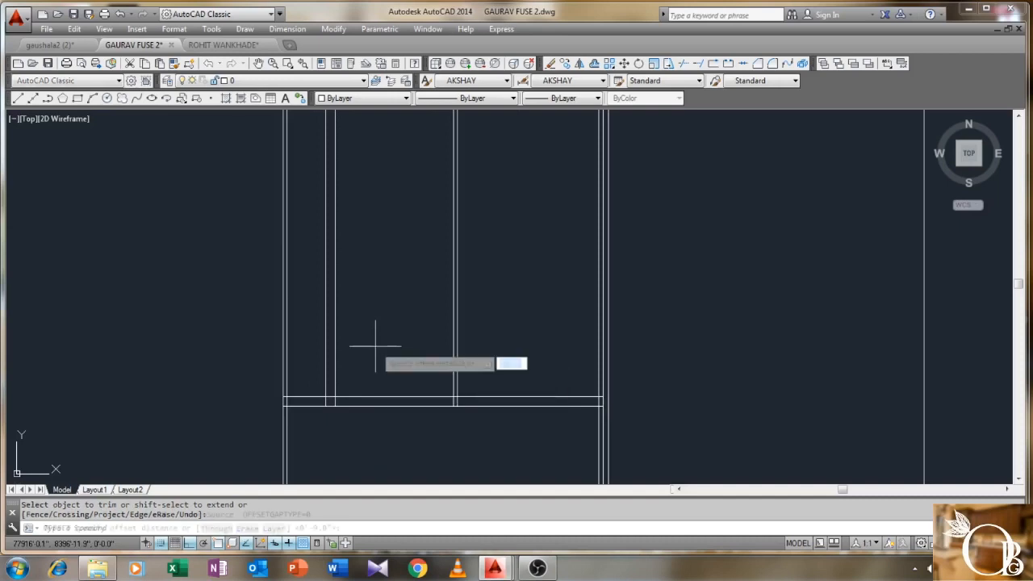
- Offset a horizontal line 15' upward to create the cross line
{"action": "type", "text": "o"}
{"action": "key", "text": "Return"}
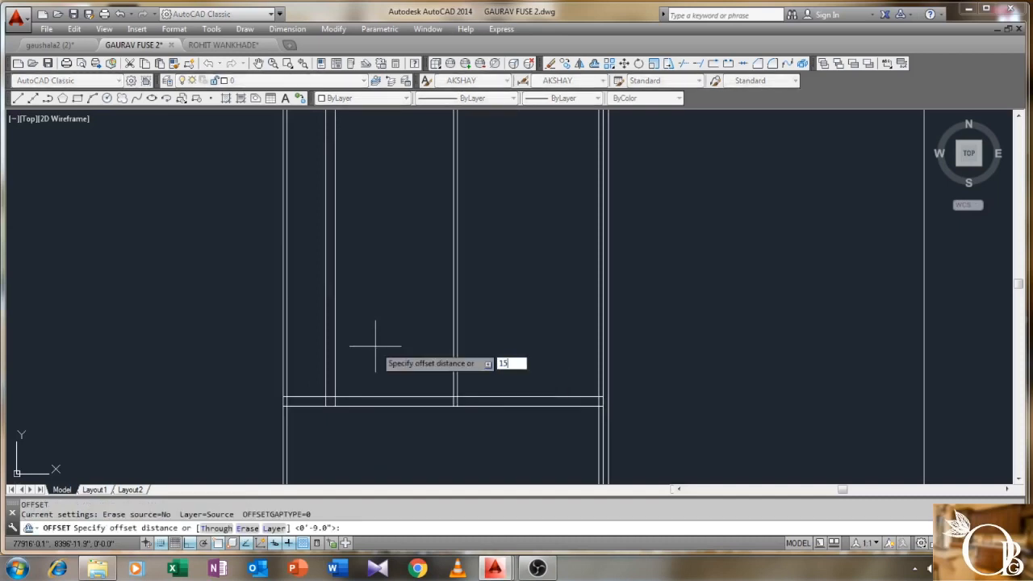
{"action": "type", "text": "15'"}
{"action": "key", "text": "Return"}
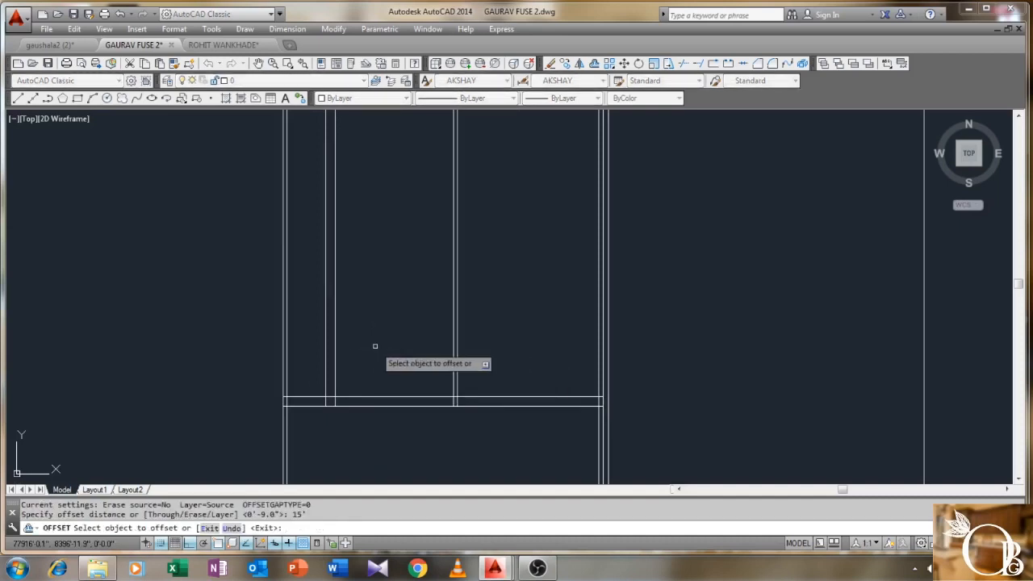
{"action": "left_click", "coordinate": [508, 396]}
{"action": "left_click", "coordinate": [521, 346]}
{"action": "right_click", "coordinate": [522, 279]}
{"action": "left_click", "coordinate": [534, 288]}
{"action": "middle_click_drag", "start_coordinate": [532, 288], "coordinate": [513, 374]}
{"action": "scroll", "coordinate": [436, 314], "scroll_direction": "up", "scroll_amount": 1}
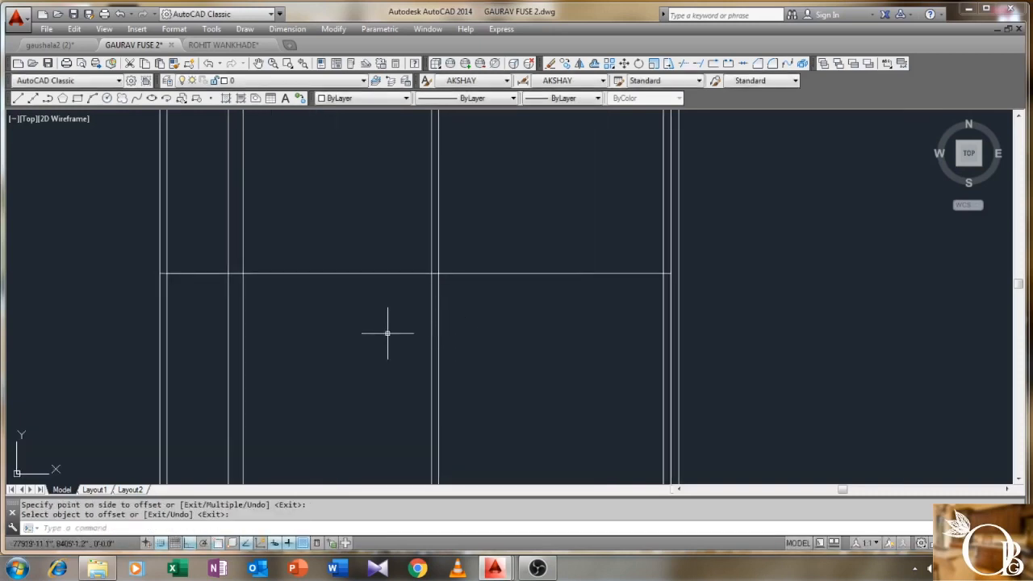
- Add a parallel line 4" away from the new cross line
{"action": "key", "text": "Return"}
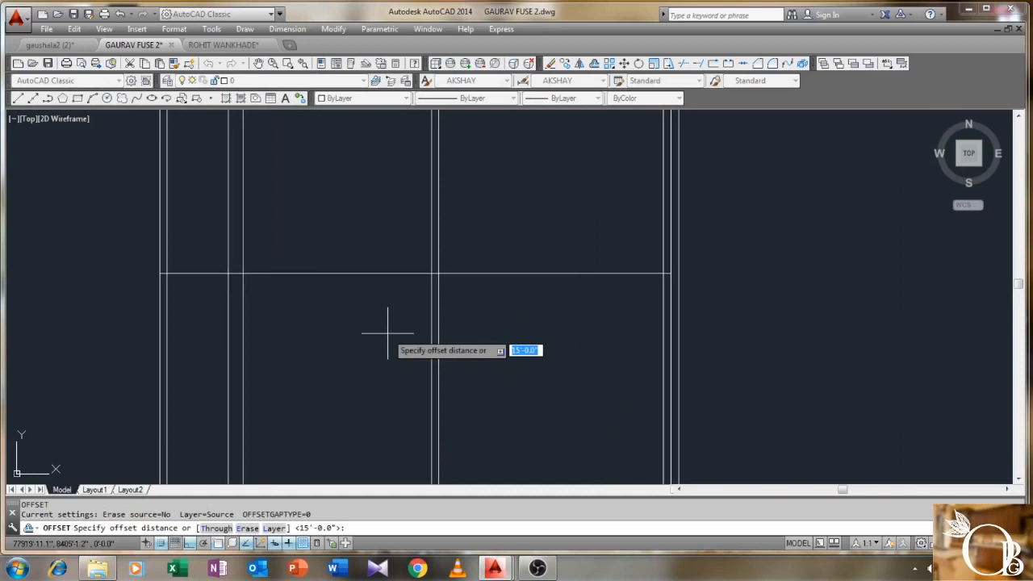
{"action": "type", "text": "4"}
{"action": "key", "text": "Return"}
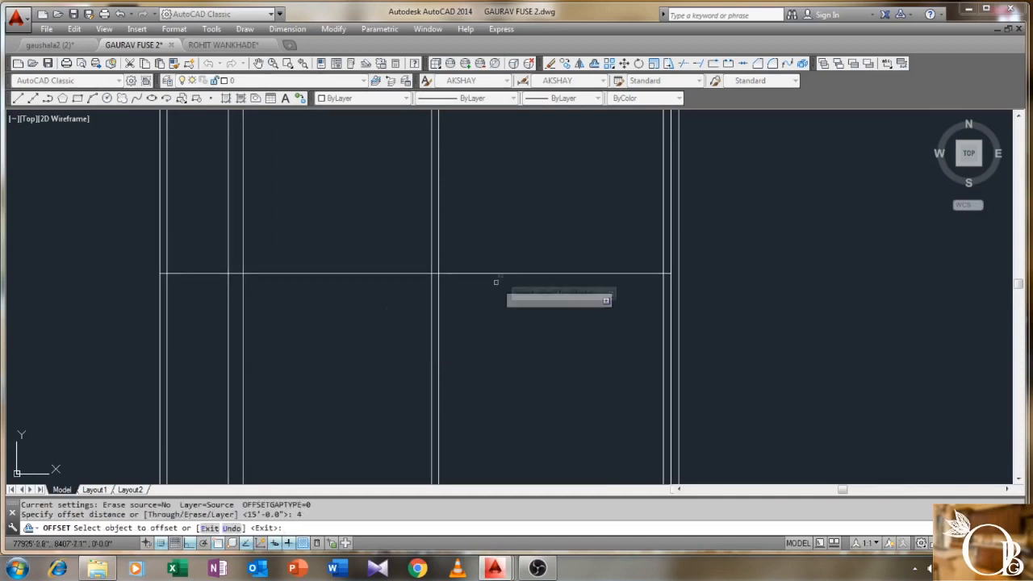
{"action": "left_click", "coordinate": [505, 273]}
{"action": "left_click", "coordinate": [505, 234]}
{"action": "right_click", "coordinate": [506, 234]}
{"action": "left_click", "coordinate": [528, 247]}
{"action": "scroll", "coordinate": [509, 231], "scroll_direction": "down", "scroll_amount": 1}
{"action": "mouse_move", "coordinate": [509, 231]}
{"action": "middle_mouse_down"}
{"action": "mouse_move", "coordinate": [494, 361]}
{"action": "mouse_move", "coordinate": [459, 336]}
{"action": "middle_mouse_up"}
{"action": "scroll", "coordinate": [456, 335], "scroll_direction": "up", "scroll_amount": 2}
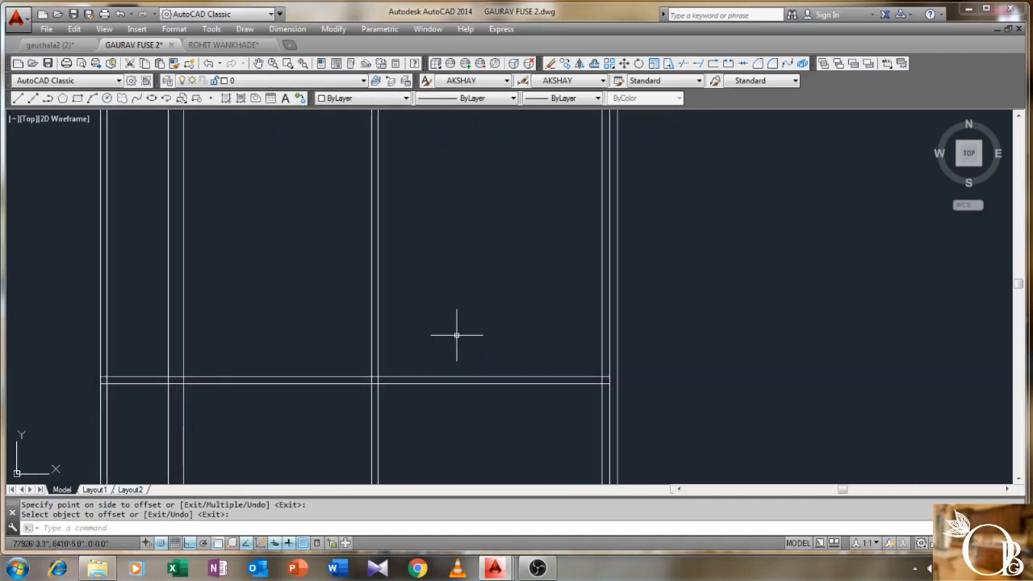
- Draw lines from the wall intersection 3'6" up and 3' left, then back down to the wall line
{"action": "type", "text": "L"}
{"action": "key", "text": "Return"}
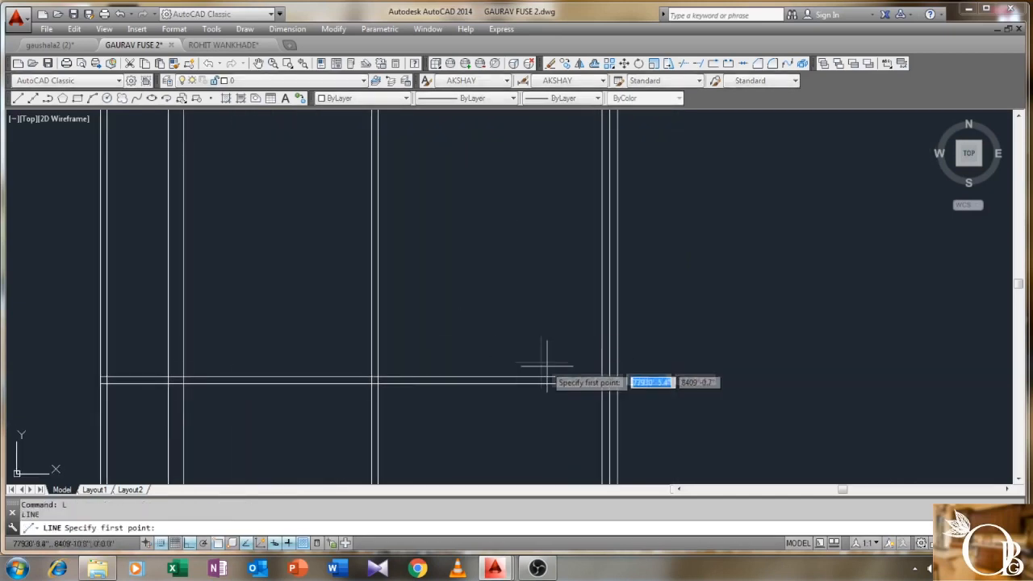
{"action": "left_click", "coordinate": [601, 376]}
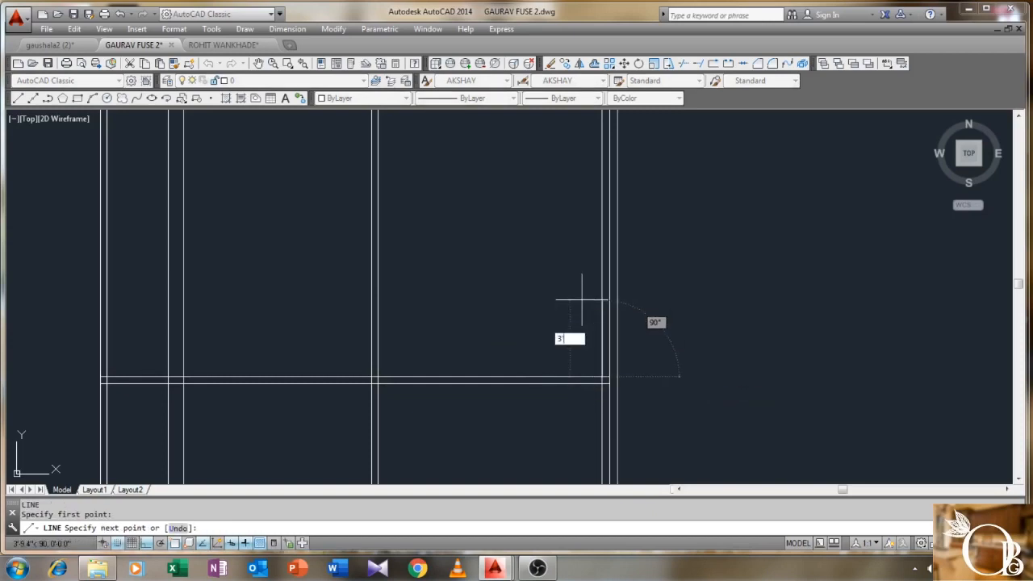
{"action": "key", "text": "Return"}
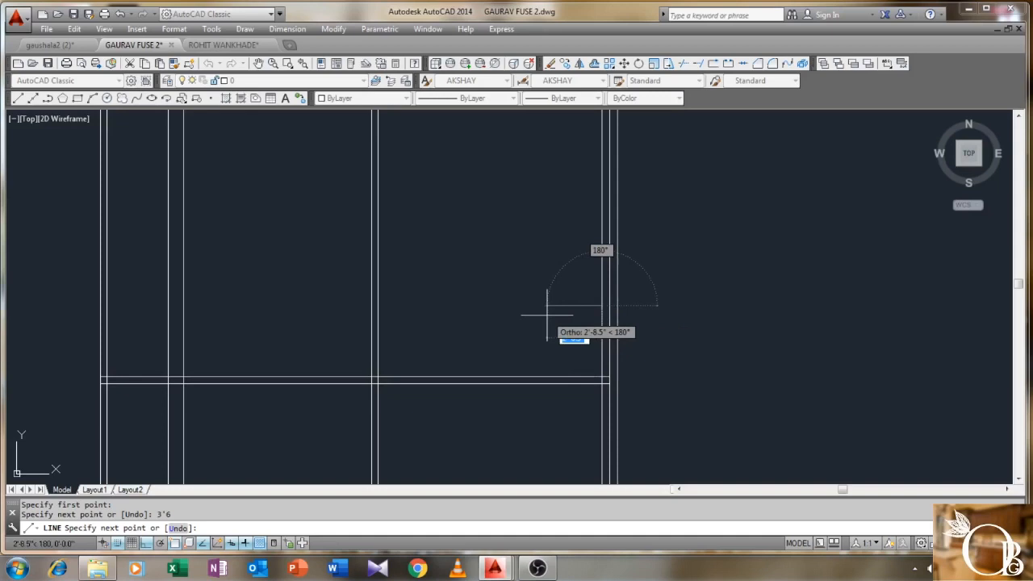
{"action": "type", "text": "3'"}
{"action": "key", "text": "Return"}
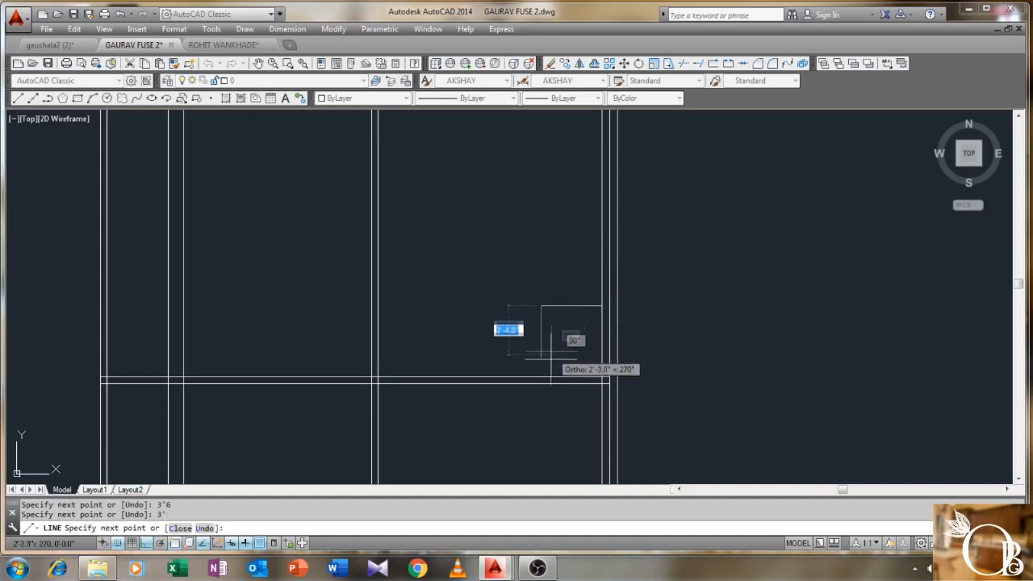
{"action": "right_click", "coordinate": [541, 377]}
{"action": "left_click", "coordinate": [556, 387]}
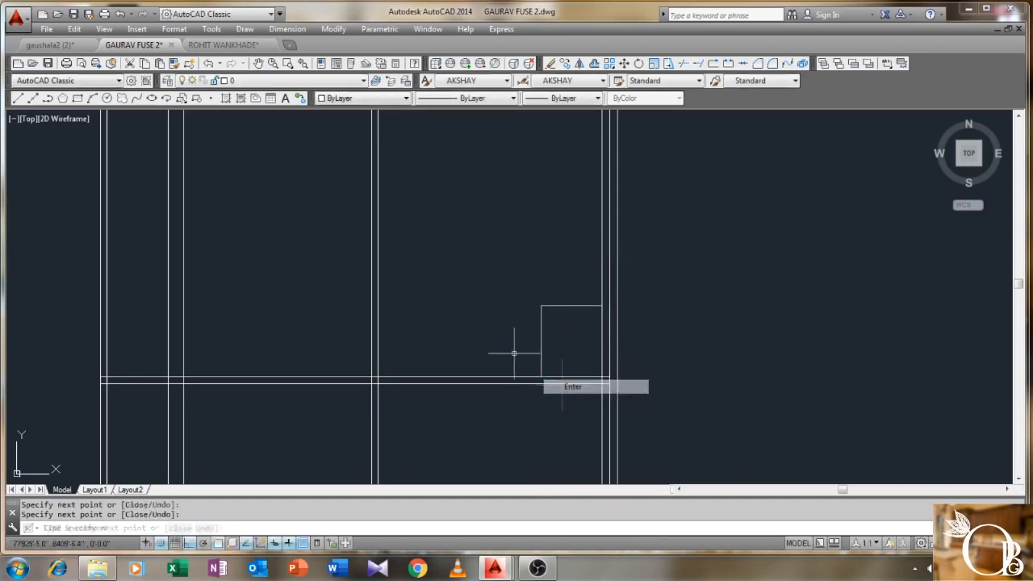
{"action": "scroll", "coordinate": [513, 346], "scroll_direction": "up", "scroll_amount": 2}
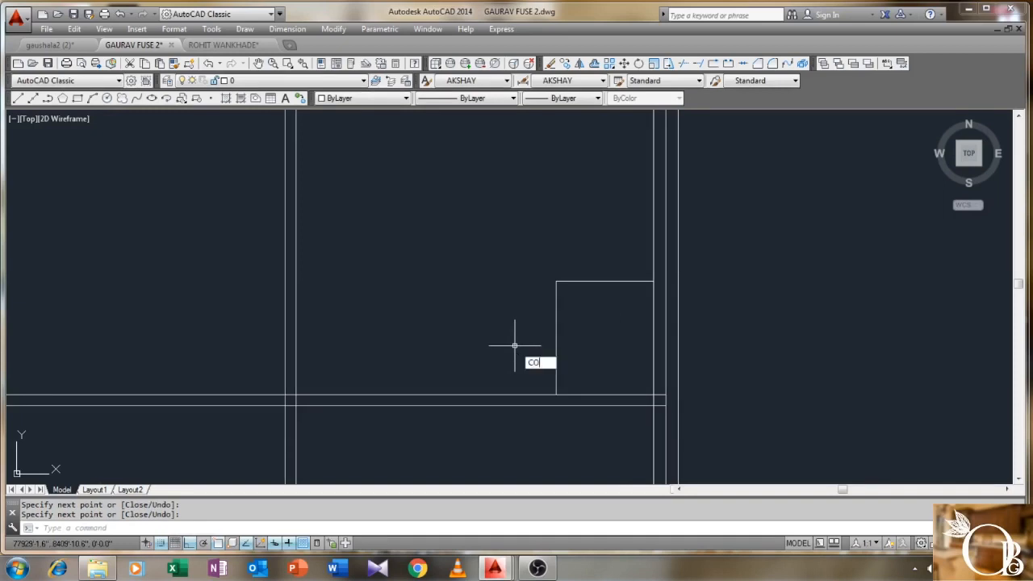
- Copy the box from its bottom corner to its top corner, stacking it above
{"action": "key", "text": "Return"}
{"action": "left_click", "coordinate": [594, 259]}
{"action": "left_click", "coordinate": [558, 337]}
{"action": "key", "text": "Return"}
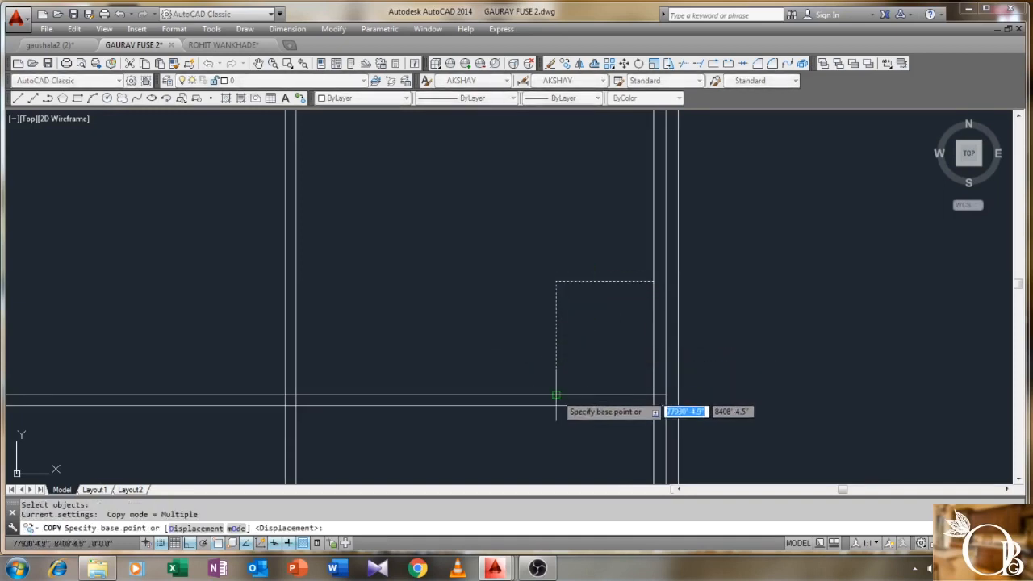
{"action": "left_click", "coordinate": [556, 395]}
{"action": "left_click", "coordinate": [556, 282]}
{"action": "right_click", "coordinate": [556, 281]}
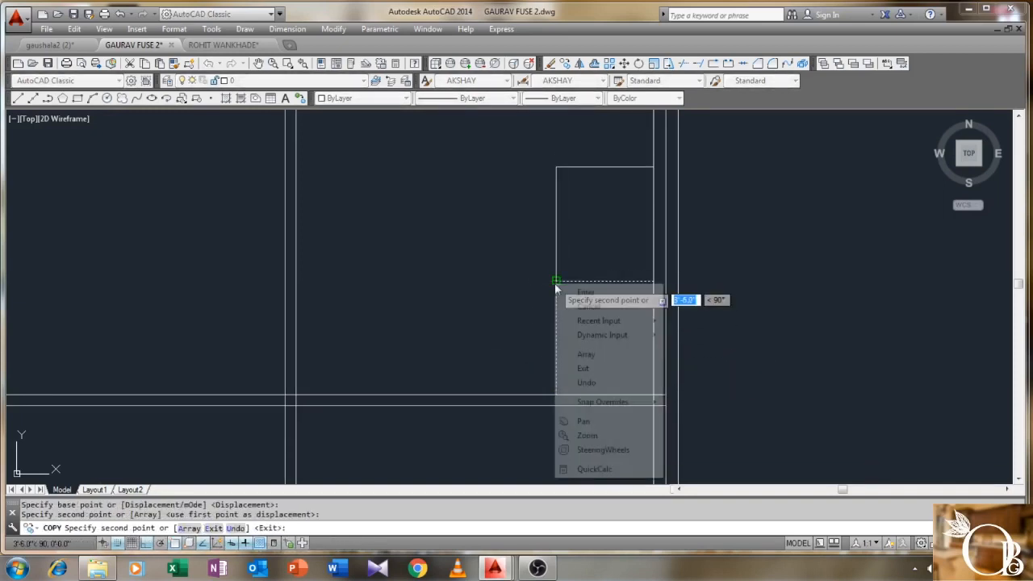
{"action": "left_click", "coordinate": [569, 292]}
{"action": "middle_click_drag", "start_coordinate": [479, 293], "coordinate": [470, 315]}
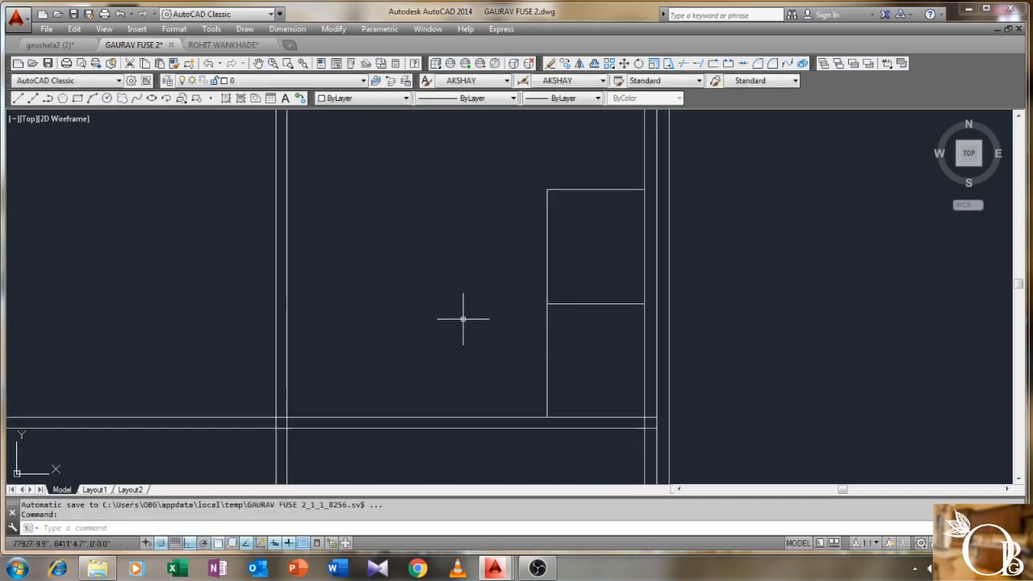
- Offset the box's left edge leftward four times at 10 spacing to form tread lines
{"action": "key", "text": "Return"}
{"action": "type", "text": "10"}
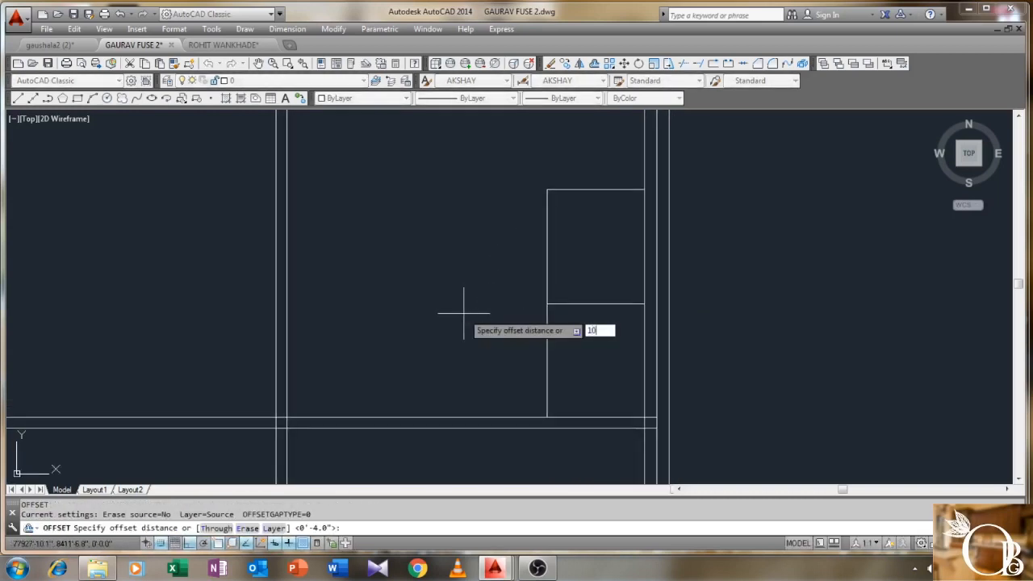
{"action": "key", "text": "Return"}
{"action": "left_click", "coordinate": [547, 353]}
{"action": "left_click", "coordinate": [528, 359]}
{"action": "left_click", "coordinate": [520, 346]}
{"action": "left_click", "coordinate": [489, 352]}
{"action": "left_click", "coordinate": [466, 350]}
{"action": "left_click", "coordinate": [446, 344]}
{"action": "left_click", "coordinate": [437, 340]}
{"action": "left_click", "coordinate": [421, 339]}
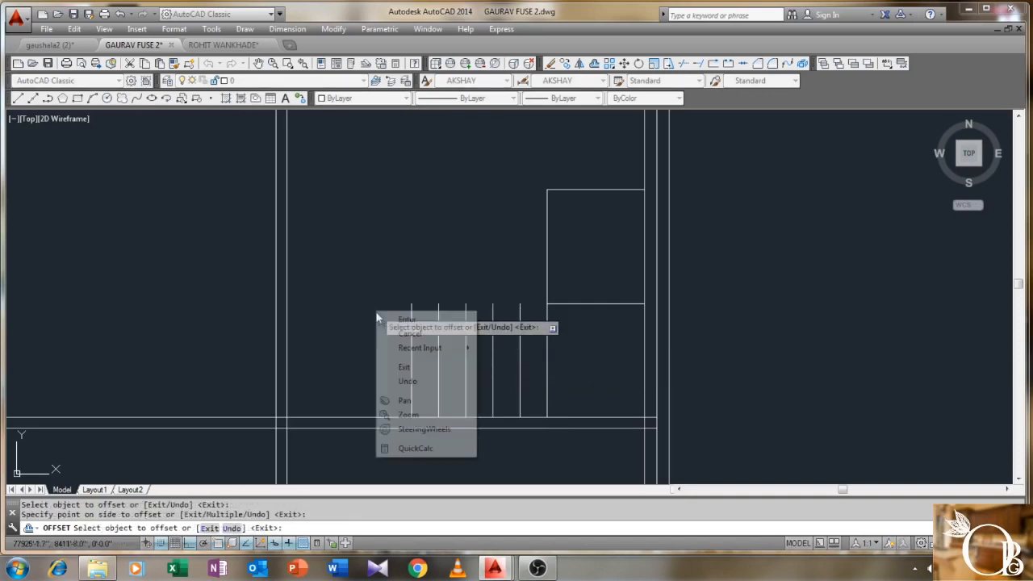
{"action": "key", "text": "Return"}
{"action": "mouse_move", "coordinate": [346, 361]}
{"action": "middle_mouse_down"}
{"action": "mouse_move", "coordinate": [525, 286]}
{"action": "mouse_move", "coordinate": [453, 255]}
{"action": "middle_mouse_up"}
{"action": "scroll", "coordinate": [508, 289], "scroll_direction": "up", "scroll_amount": 2}
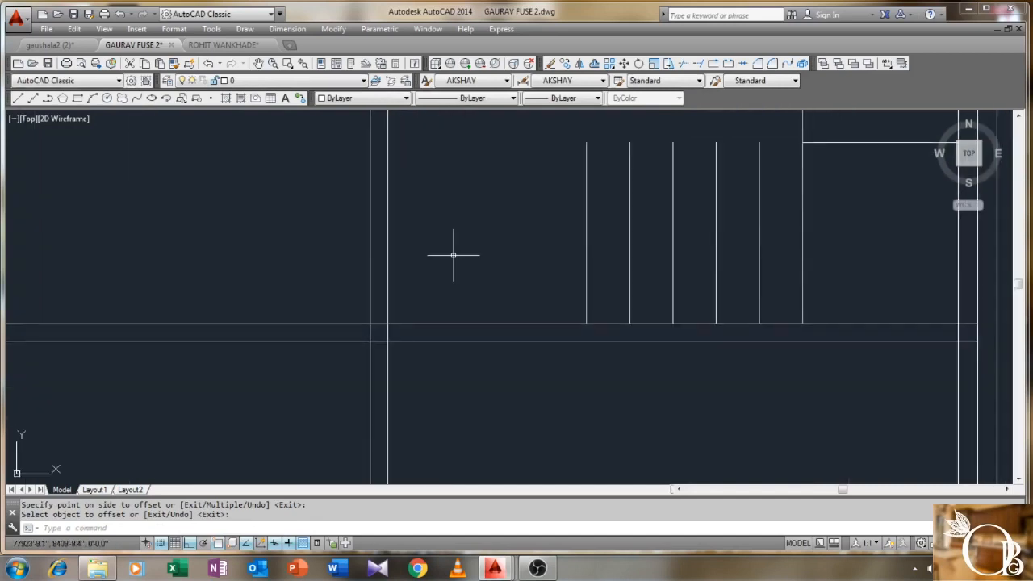
{"action": "type", "text": "l"}
{"action": "key", "text": "Return"}
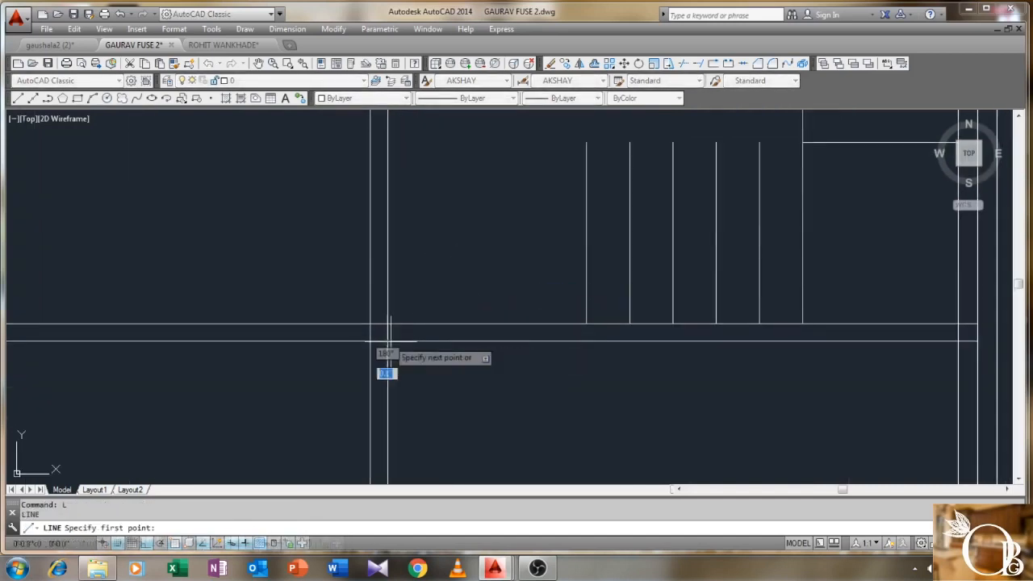
- Draw a 3' line from the wall intersection
{"action": "left_click", "coordinate": [387, 341]}
{"action": "type", "text": "3'"}
{"action": "key", "text": "Return"}
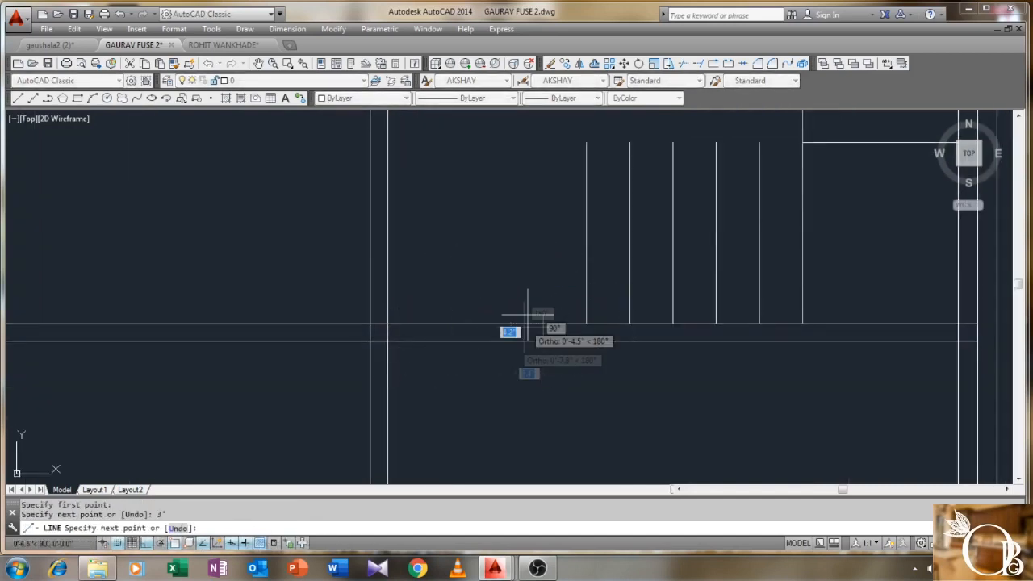
{"action": "right_click", "coordinate": [542, 324]}
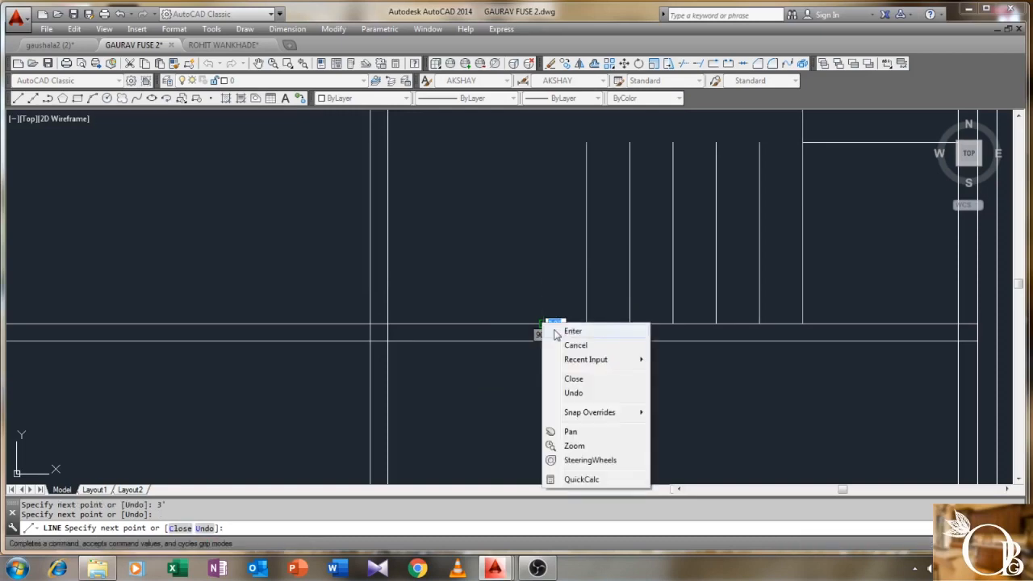
{"action": "left_click", "coordinate": [569, 331]}
- Trim the wall segment at the stair opening and erase the leftover lower wall piece
{"action": "type", "text": "TR"}
{"action": "key", "text": "Return"}
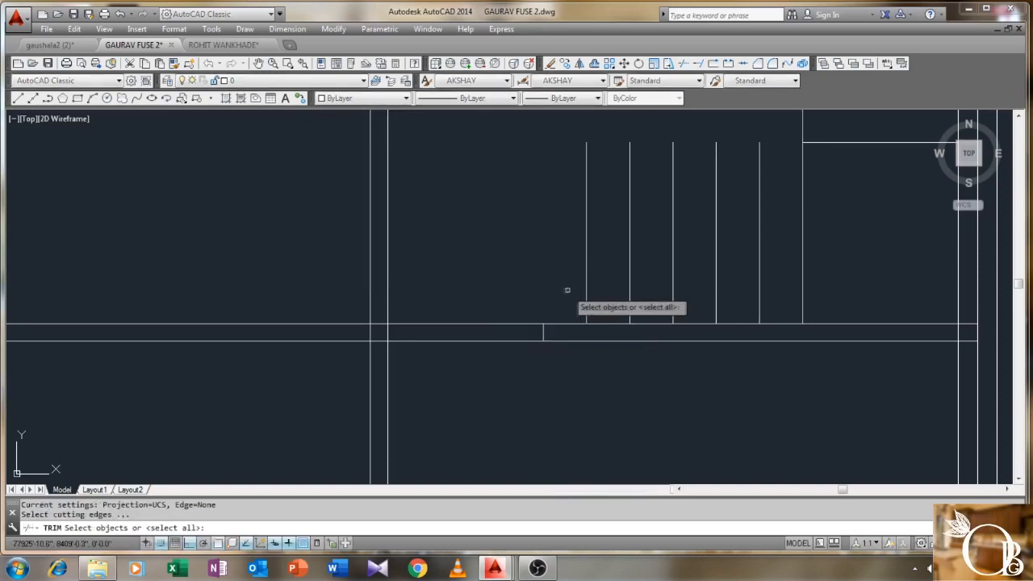
{"action": "left_click", "coordinate": [572, 289]}
{"action": "left_click", "coordinate": [351, 367]}
{"action": "key", "text": "Return"}
{"action": "left_click", "coordinate": [472, 295]}
{"action": "left_click", "coordinate": [439, 363]}
{"action": "right_click", "coordinate": [460, 267]}
{"action": "left_click", "coordinate": [484, 269]}
{"action": "left_click", "coordinate": [468, 288]}
{"action": "left_click", "coordinate": [449, 355]}
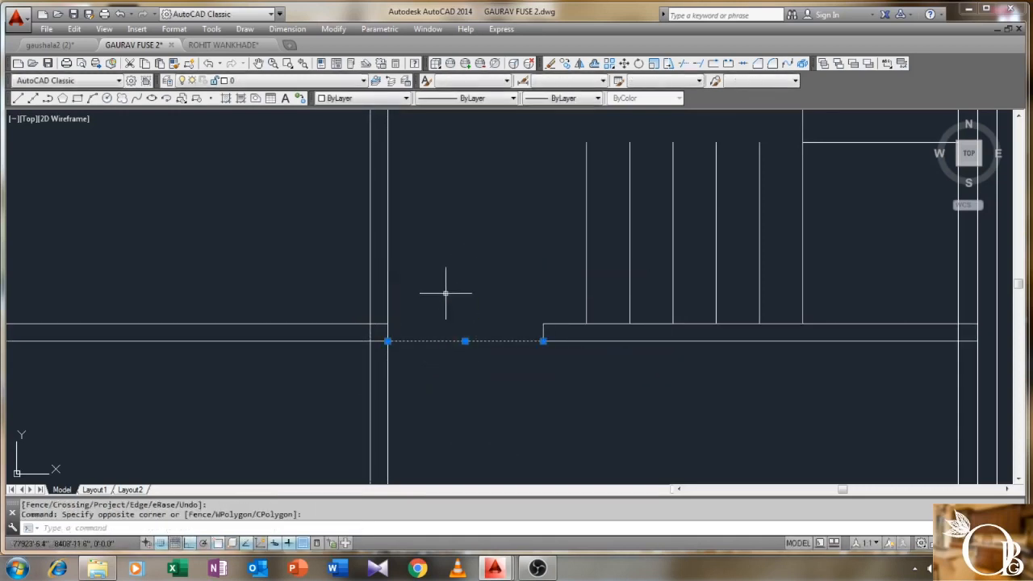
{"action": "key", "text": "Delete"}
{"action": "scroll", "coordinate": [452, 290], "scroll_direction": "down", "scroll_amount": 2}
{"action": "middle_click_drag", "start_coordinate": [460, 288], "coordinate": [395, 365]}
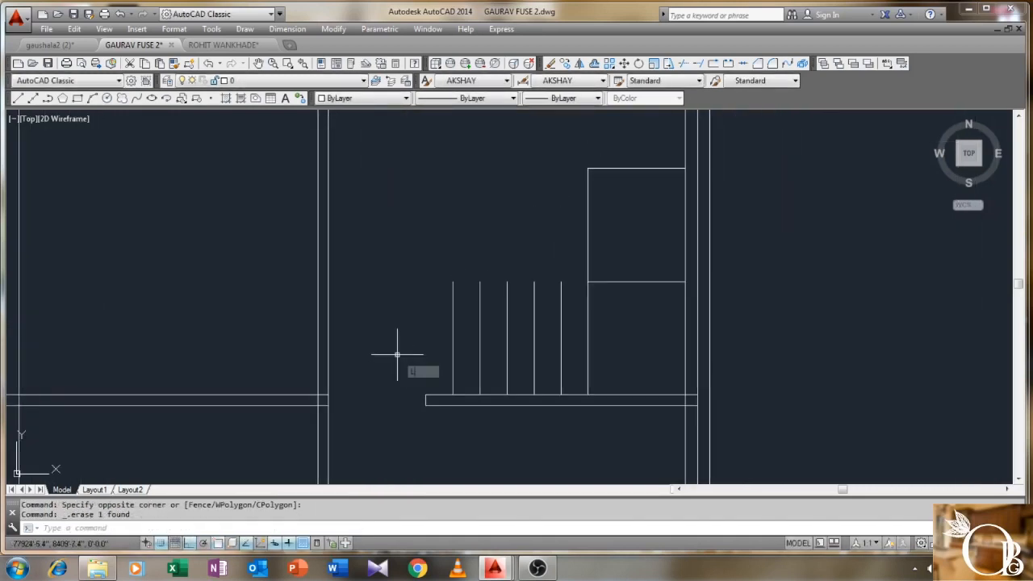
- Draw a horizontal line from the leftmost tread's top to the stair's right side
{"action": "type", "text": "L"}
{"action": "key", "text": "Return"}
{"action": "left_click", "coordinate": [453, 282]}
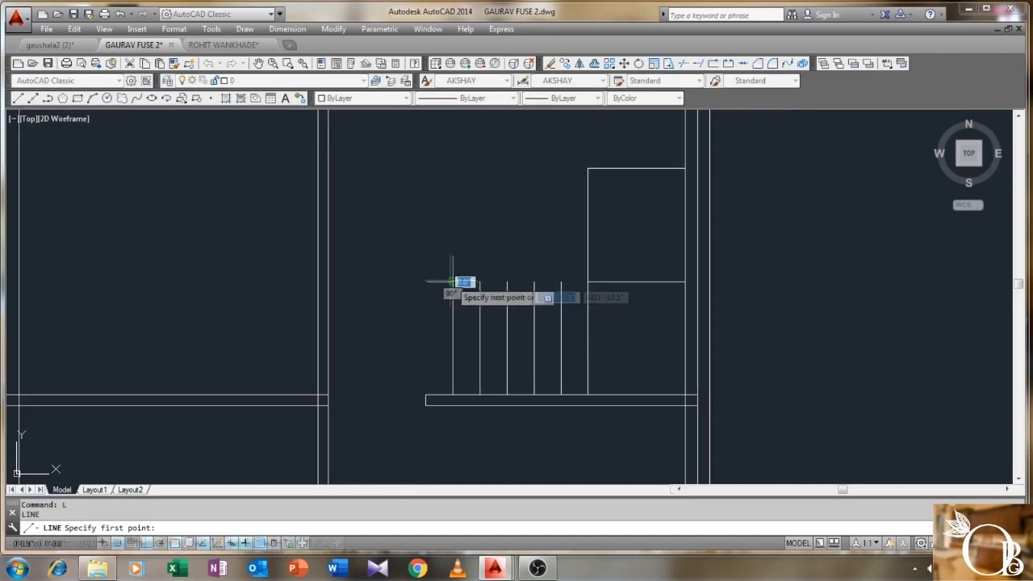
{"action": "left_click", "coordinate": [587, 282]}
{"action": "right_click", "coordinate": [588, 282]}
{"action": "left_click", "coordinate": [619, 291]}
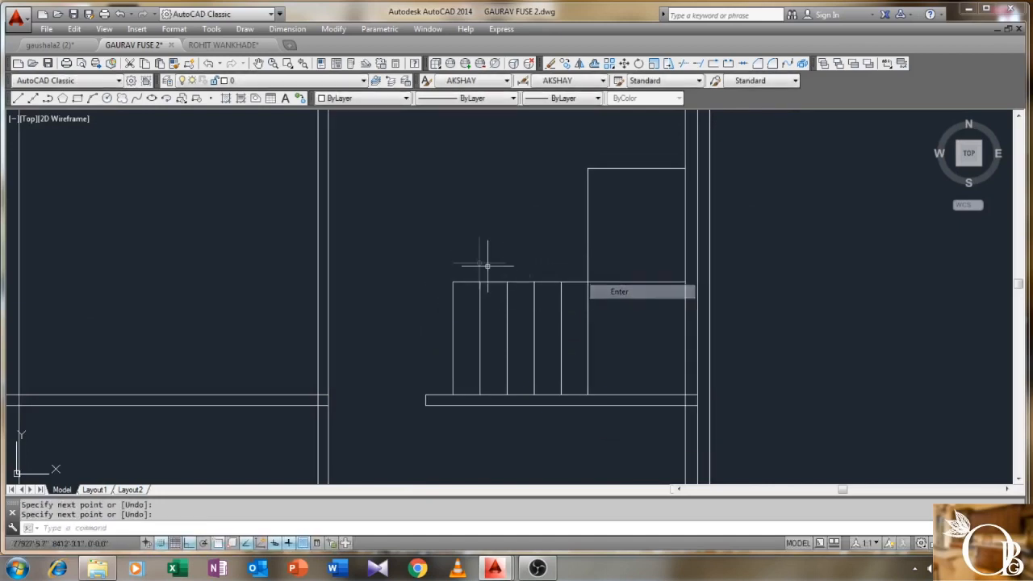
{"action": "type", "text": "O"}
{"action": "key", "text": "Return"}
- Offset the leftmost tread 10 to the left to add one more tread
{"action": "type", "text": "10"}
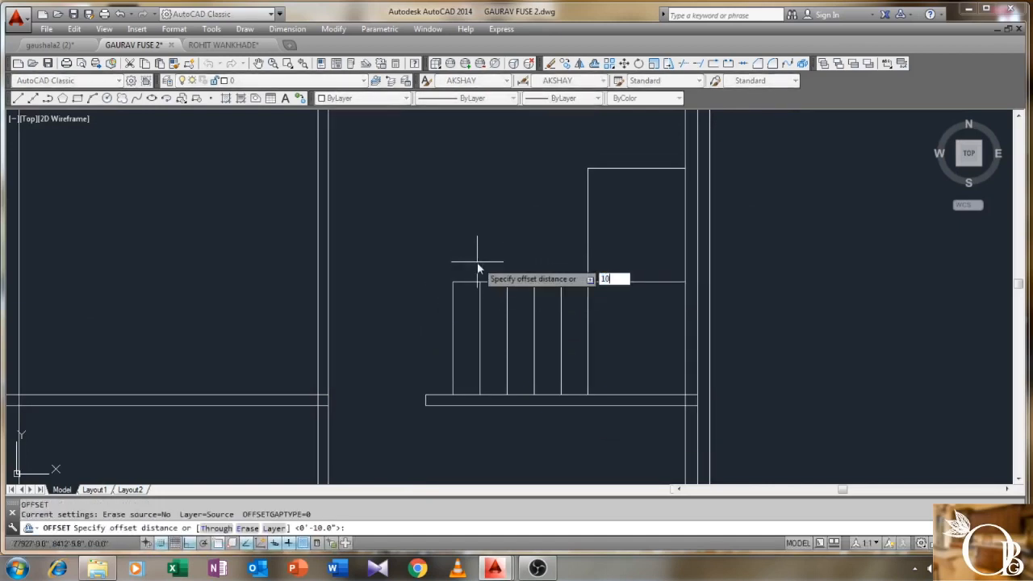
{"action": "key", "text": "Return"}
{"action": "left_click", "coordinate": [453, 320]}
{"action": "left_click", "coordinate": [396, 272]}
{"action": "key", "text": "Return"}
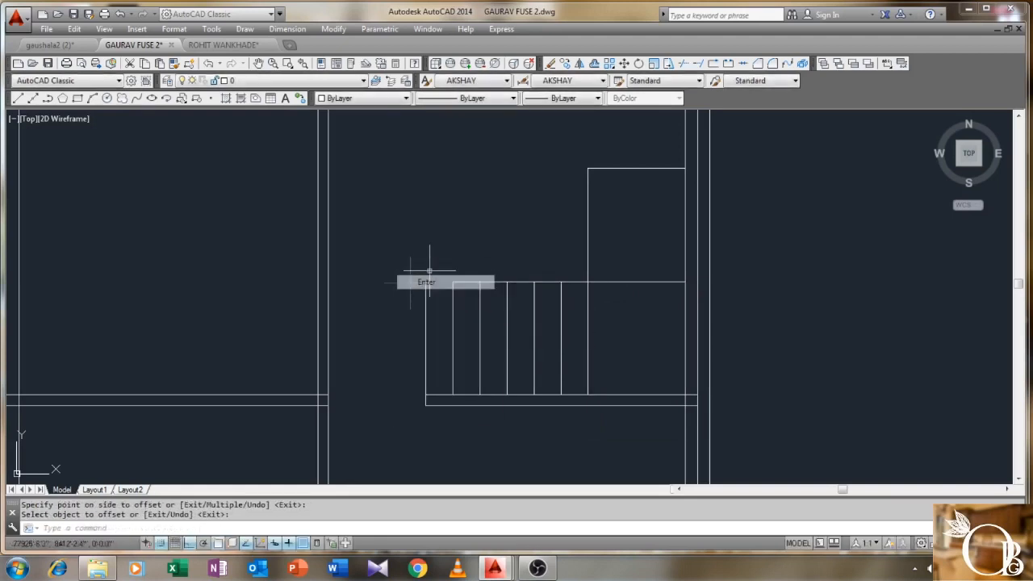
{"action": "scroll", "coordinate": [435, 267], "scroll_direction": "up", "scroll_amount": 2}
- Draw a diagonal from the landing's left midpoint to its bottom-right corner
{"action": "type", "text": "l"}
{"action": "key", "text": "Return"}
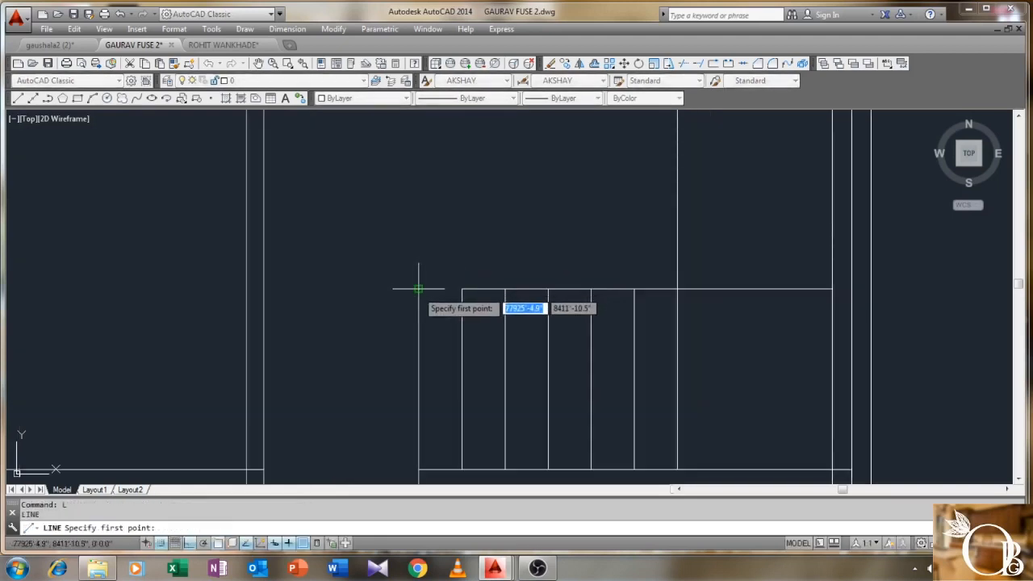
{"action": "left_click", "coordinate": [419, 288]}
{"action": "right_click", "coordinate": [461, 288]}
{"action": "left_click", "coordinate": [484, 300]}
{"action": "right_click", "coordinate": [506, 255]}
{"action": "left_click", "coordinate": [532, 265]}
{"action": "left_click", "coordinate": [677, 288]}
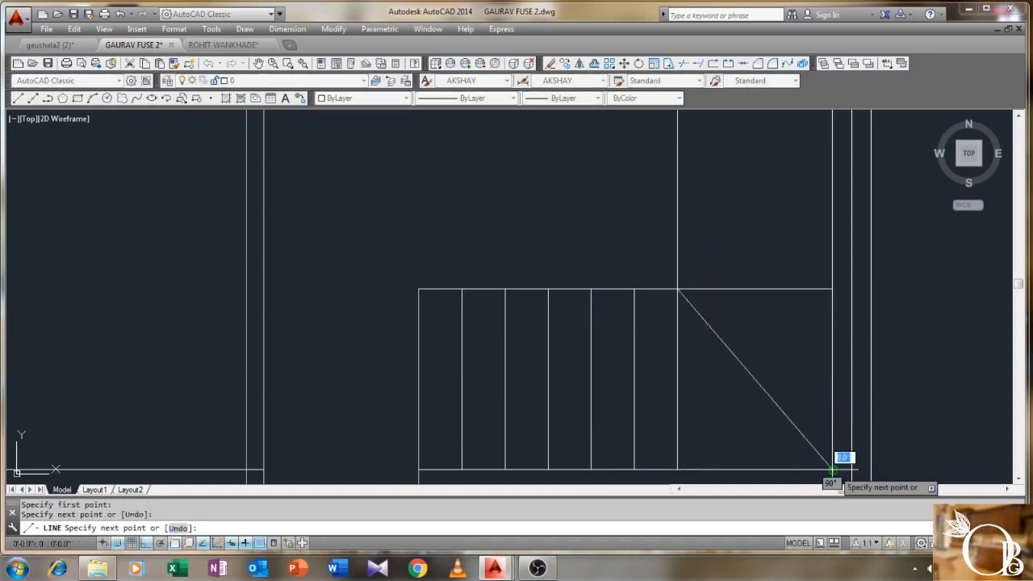
{"action": "left_click", "coordinate": [831, 468]}
{"action": "right_click", "coordinate": [832, 468]}
{"action": "left_click", "coordinate": [887, 328]}
{"action": "scroll", "coordinate": [582, 289], "scroll_direction": "down", "scroll_amount": 2}
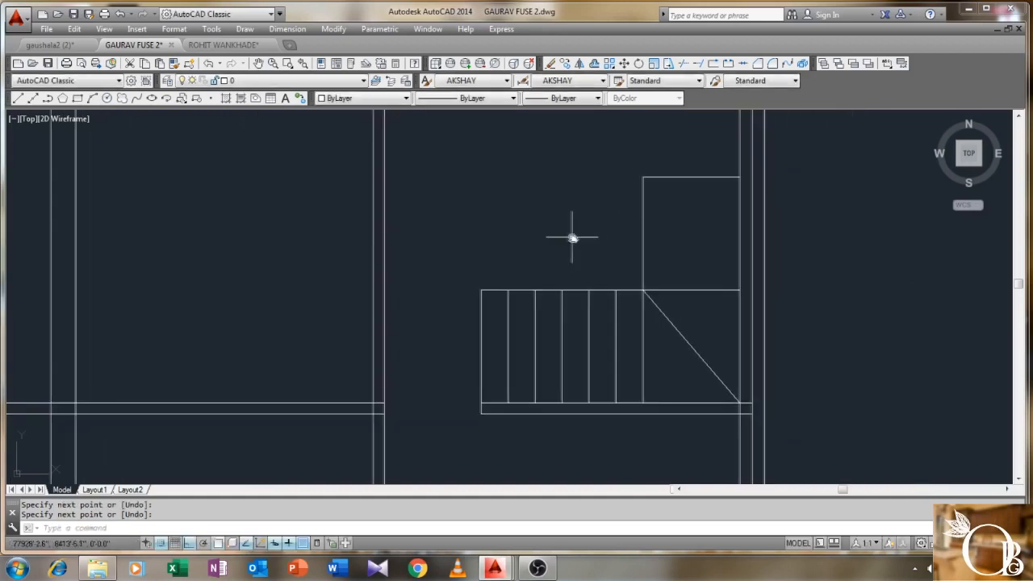
- Draw a second diagonal from the landing's left midpoint to its top-right corner
{"action": "right_click", "coordinate": [576, 214]}
{"action": "left_click", "coordinate": [595, 214]}
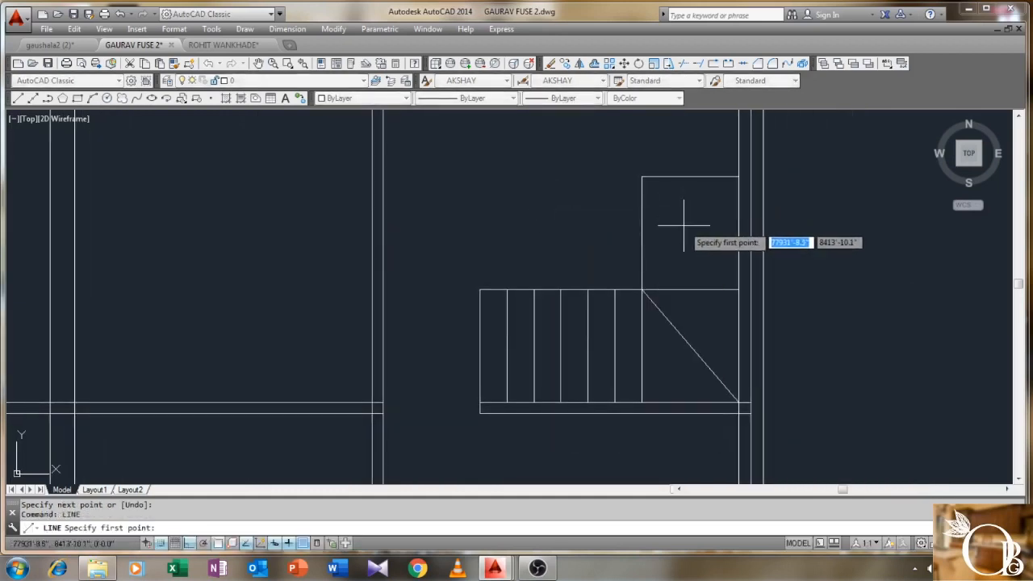
{"action": "left_click", "coordinate": [643, 287]}
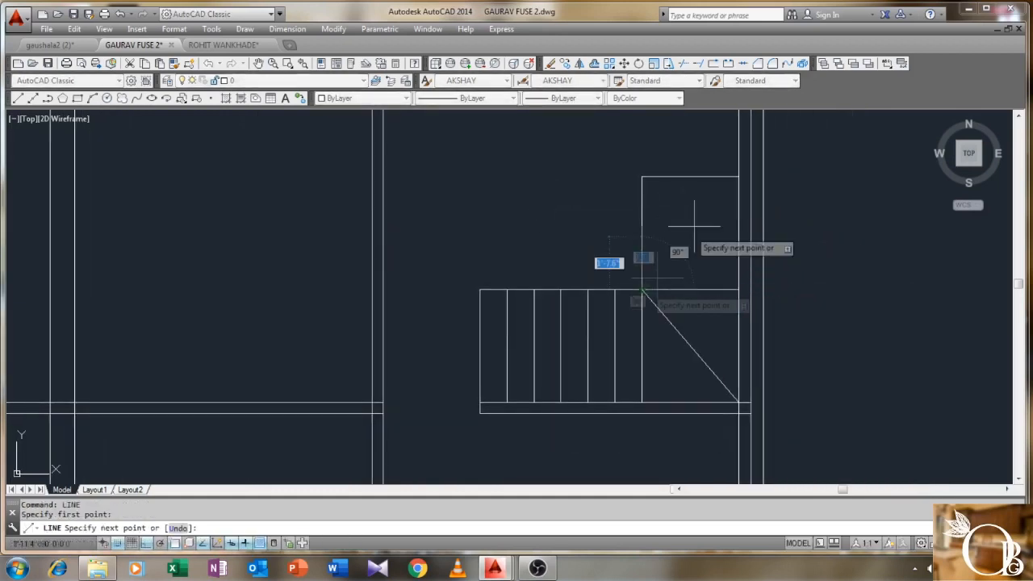
{"action": "left_click", "coordinate": [738, 175]}
{"action": "right_click", "coordinate": [745, 178]}
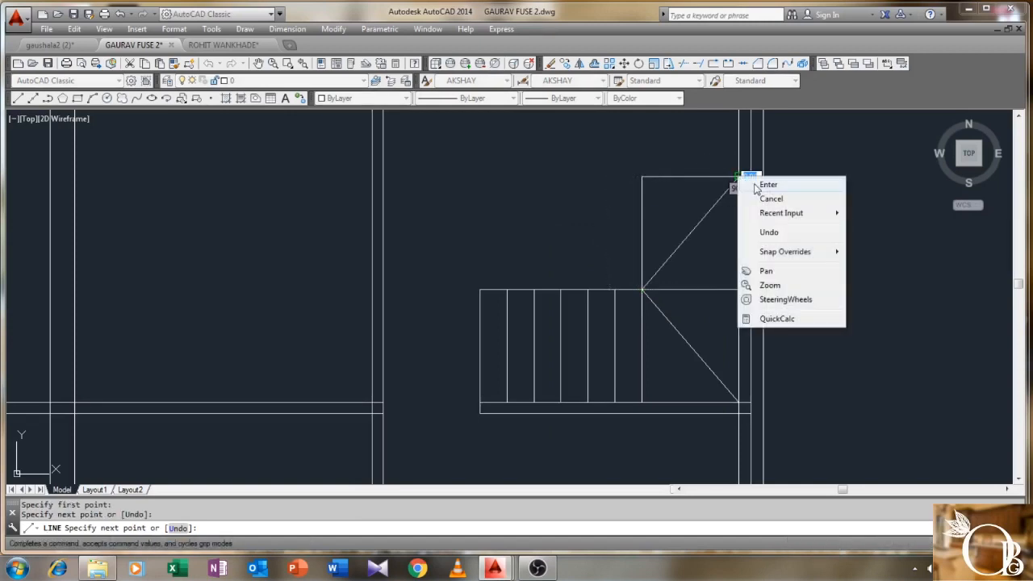
{"action": "left_click", "coordinate": [765, 185]}
- Offset the vertical tread line leftward repeatedly at 10 units to add the upper flight's treads
{"action": "type", "text": "o"}
{"action": "key", "text": "Return"}
{"action": "type", "text": "10"}
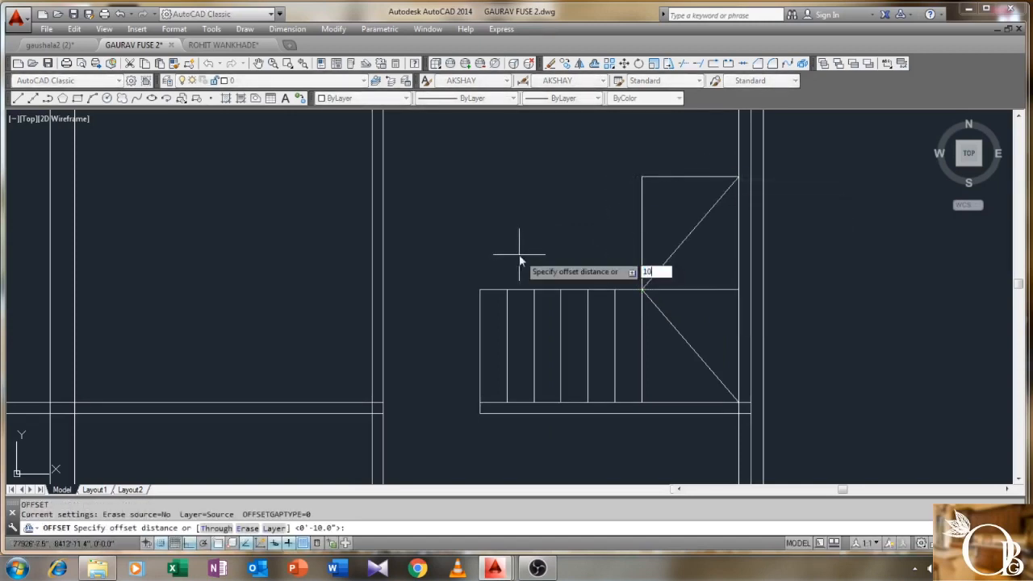
{"action": "key", "text": "Return"}
{"action": "left_click", "coordinate": [643, 241]}
{"action": "left_click", "coordinate": [613, 233]}
{"action": "left_click", "coordinate": [615, 229]}
{"action": "left_click", "coordinate": [590, 228]}
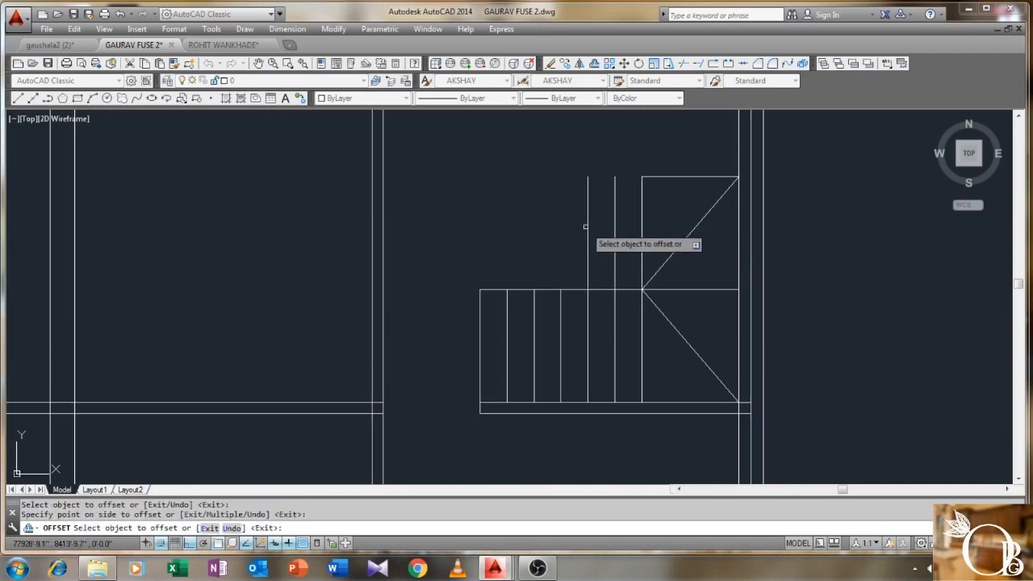
{"action": "left_click", "coordinate": [586, 223]}
{"action": "left_click", "coordinate": [570, 228]}
{"action": "left_click", "coordinate": [559, 225]}
{"action": "left_click", "coordinate": [533, 222]}
{"action": "left_click", "coordinate": [533, 219]}
{"action": "left_click", "coordinate": [512, 217]}
{"action": "left_click", "coordinate": [507, 222]}
{"action": "right_click", "coordinate": [465, 233]}
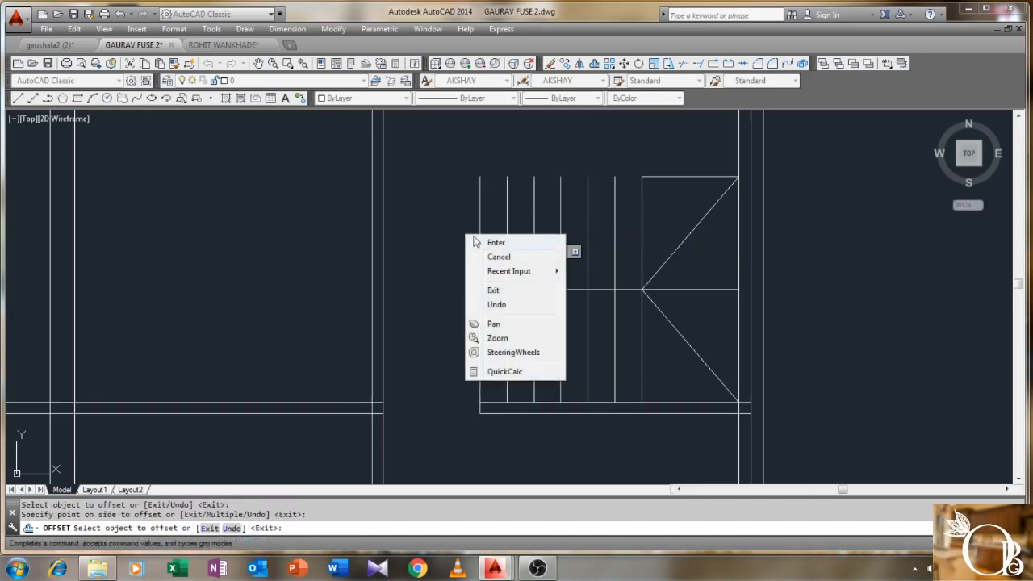
{"action": "left_click", "coordinate": [472, 239]}
- Draw a 4'-10.6" line across the top of the upper flight to close its treads
{"action": "type", "text": "L"}
{"action": "key", "text": "Return"}
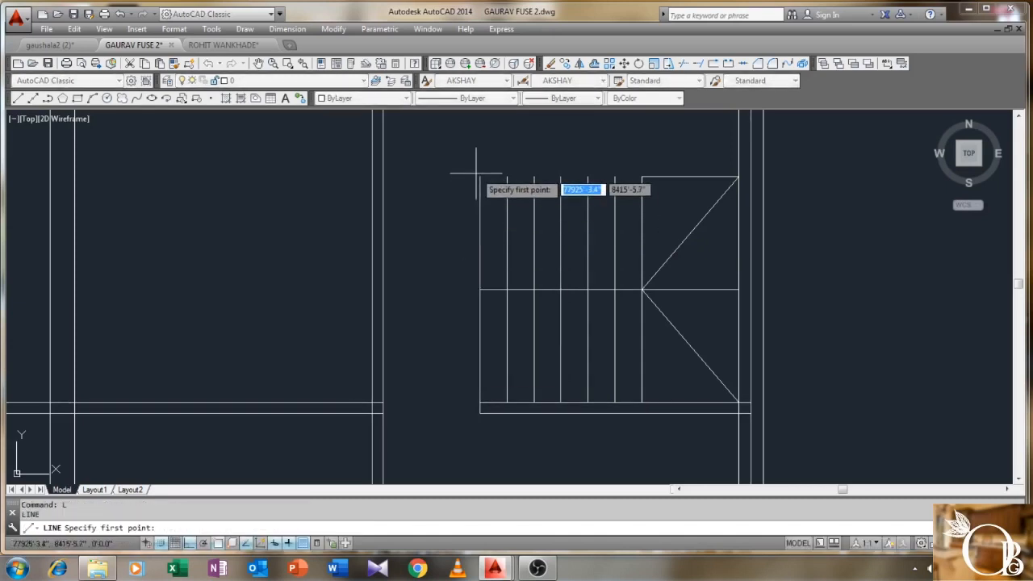
{"action": "left_click", "coordinate": [479, 175]}
{"action": "left_click", "coordinate": [640, 175]}
{"action": "right_click", "coordinate": [642, 177]}
{"action": "left_click", "coordinate": [673, 183]}
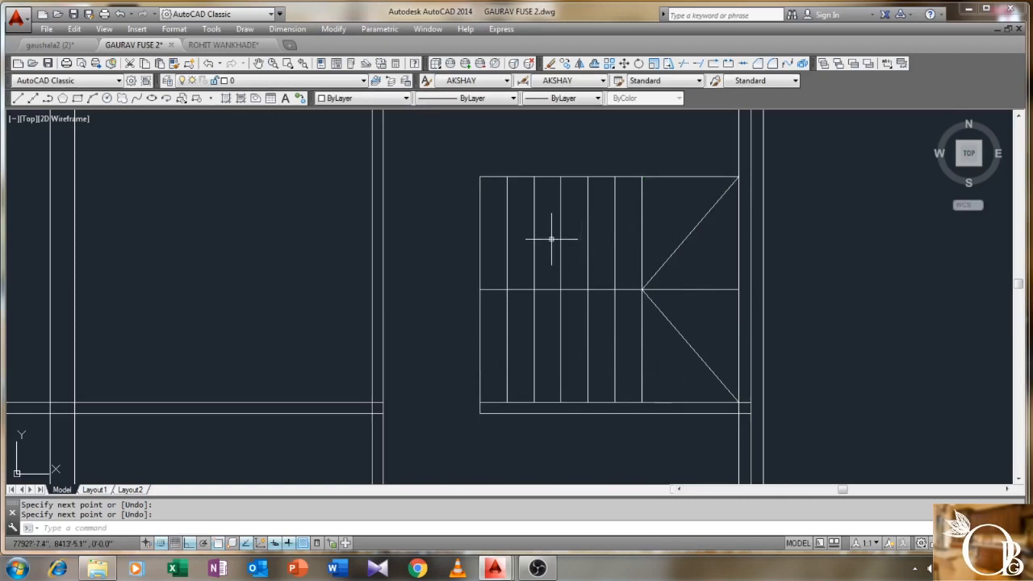
- Trim the inner vertical wall line in the left room back to the horizontal cross line
{"action": "scroll", "coordinate": [486, 237], "scroll_direction": "down", "scroll_amount": 5}
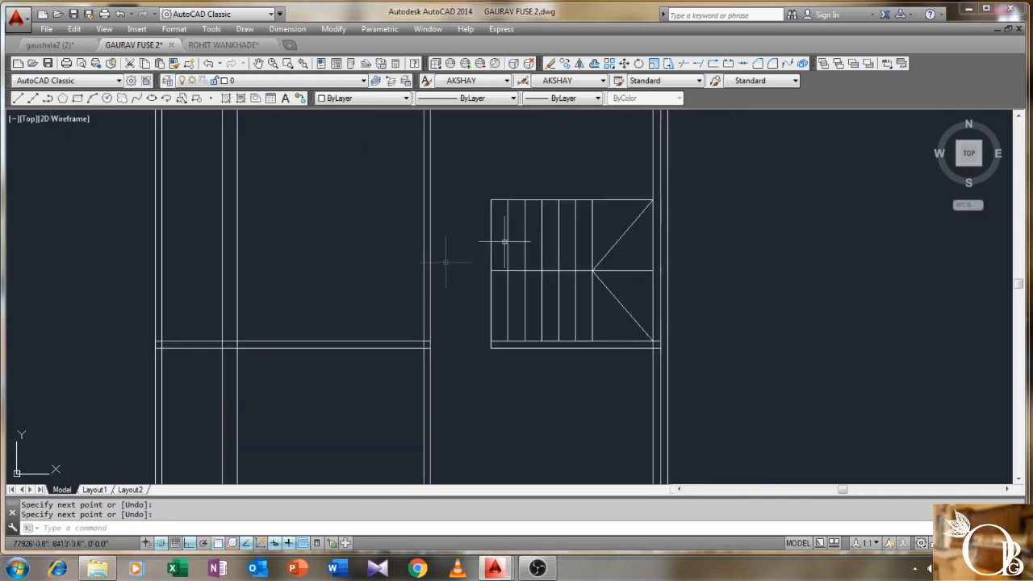
{"action": "scroll", "coordinate": [525, 296], "scroll_direction": "down", "scroll_amount": 6}
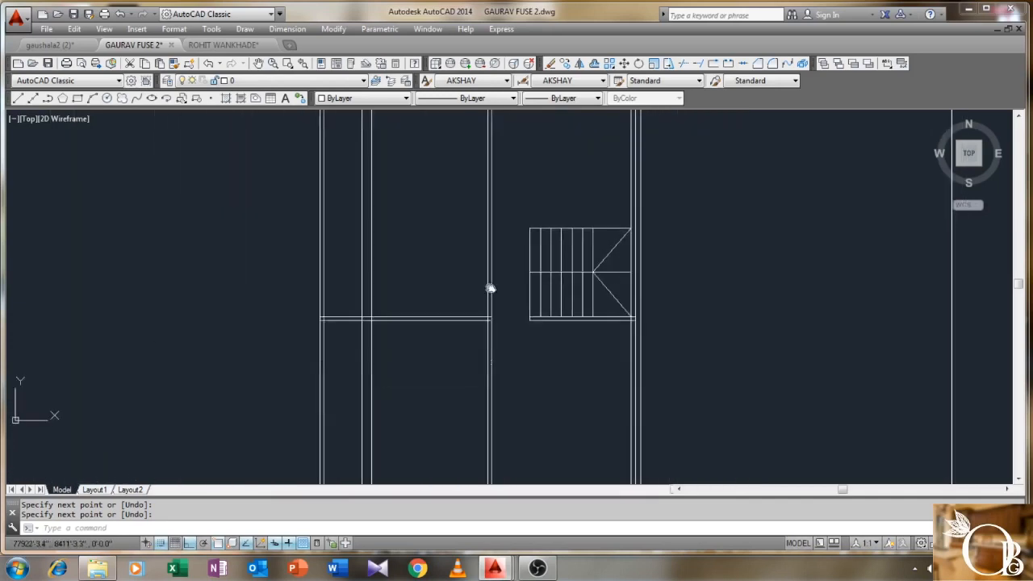
{"action": "middle_click_drag", "start_coordinate": [430, 261], "coordinate": [435, 226]}
{"action": "scroll", "coordinate": [408, 259], "scroll_direction": "up", "scroll_amount": 2}
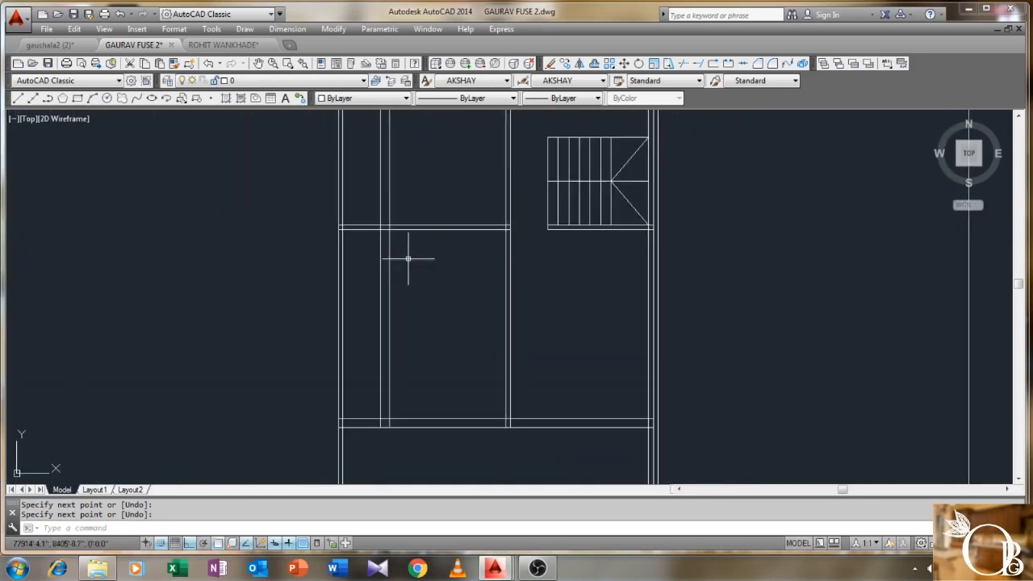
{"action": "key", "text": "Return"}
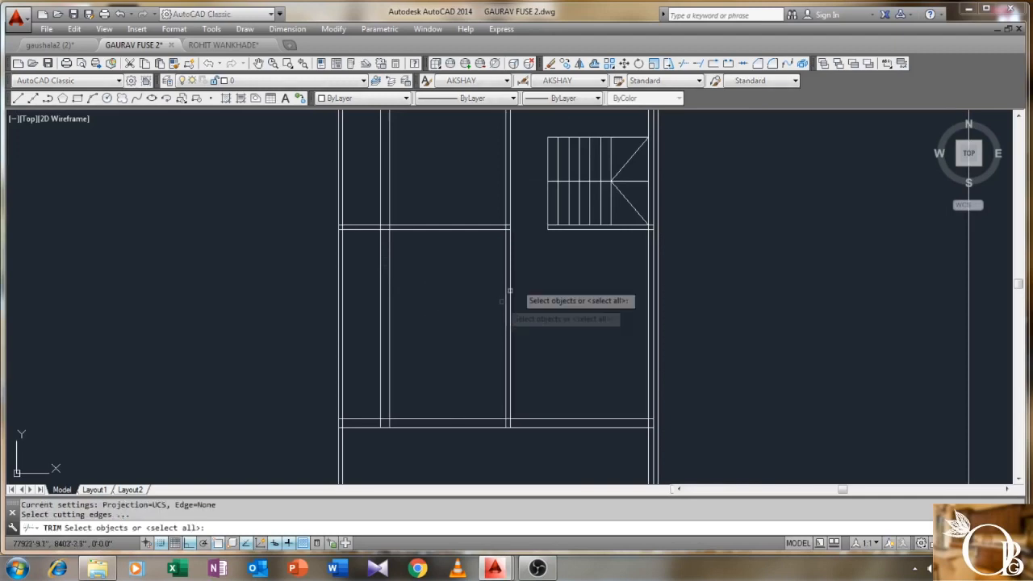
{"action": "left_click", "coordinate": [521, 205]}
{"action": "left_click", "coordinate": [321, 477]}
{"action": "right_click", "coordinate": [414, 323]}
{"action": "left_click", "coordinate": [429, 300]}
{"action": "left_click", "coordinate": [362, 362]}
{"action": "right_click", "coordinate": [423, 279]}
{"action": "left_click", "coordinate": [436, 288]}
{"action": "scroll", "coordinate": [435, 286], "scroll_direction": "down", "scroll_amount": 2}
{"action": "scroll", "coordinate": [436, 287], "scroll_direction": "down", "scroll_amount": 1}
{"action": "scroll", "coordinate": [436, 283], "scroll_direction": "up", "scroll_amount": 3}
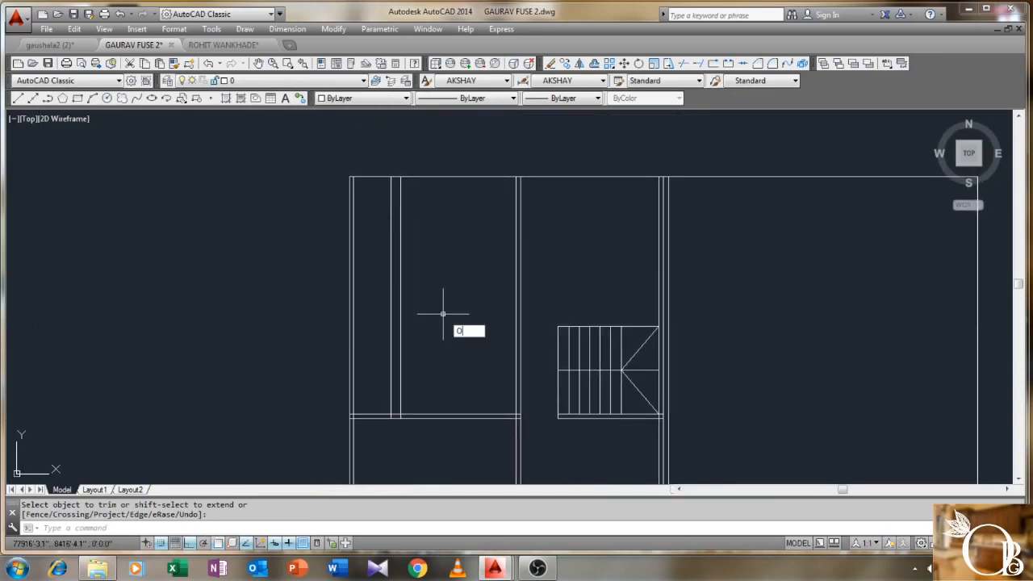
- Offset the top wall line 9 units downward
{"action": "key", "text": "Return"}
{"action": "type", "text": "9"}
{"action": "key", "text": "Return"}
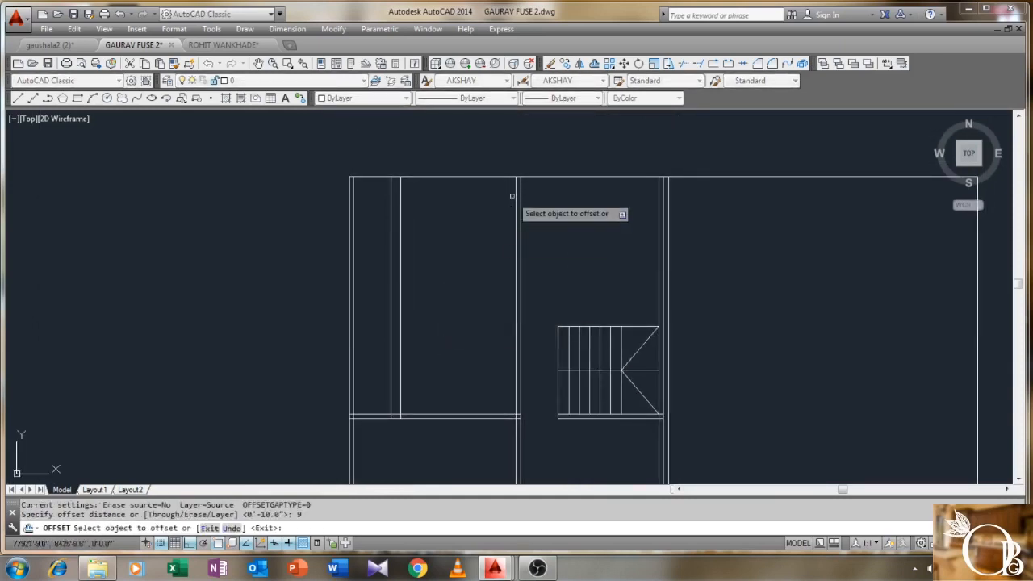
{"action": "left_click", "coordinate": [493, 177]}
{"action": "left_click", "coordinate": [475, 230]}
{"action": "right_click", "coordinate": [475, 230]}
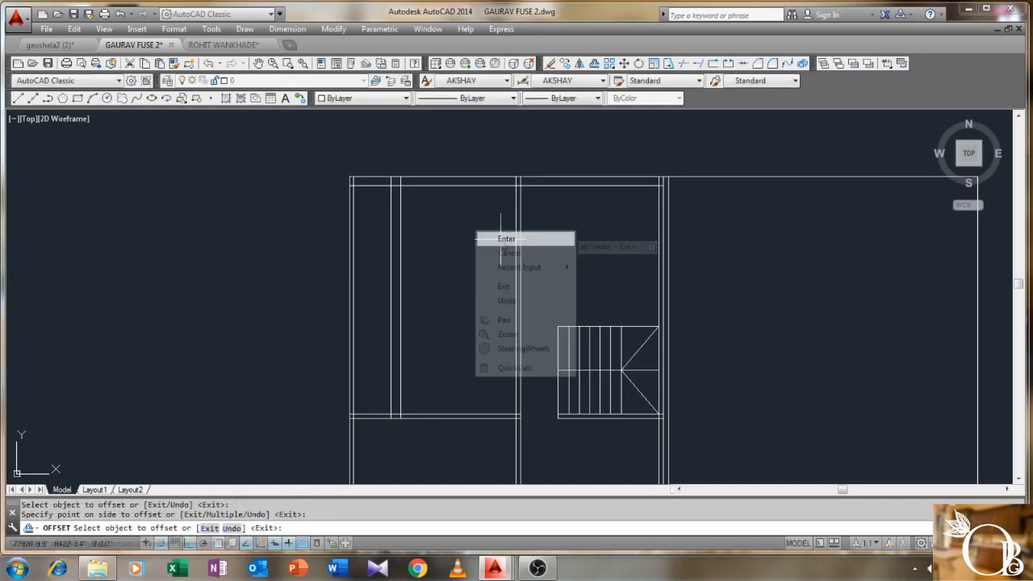
{"action": "left_click", "coordinate": [489, 233]}
{"action": "scroll", "coordinate": [438, 227], "scroll_direction": "up", "scroll_amount": 2}
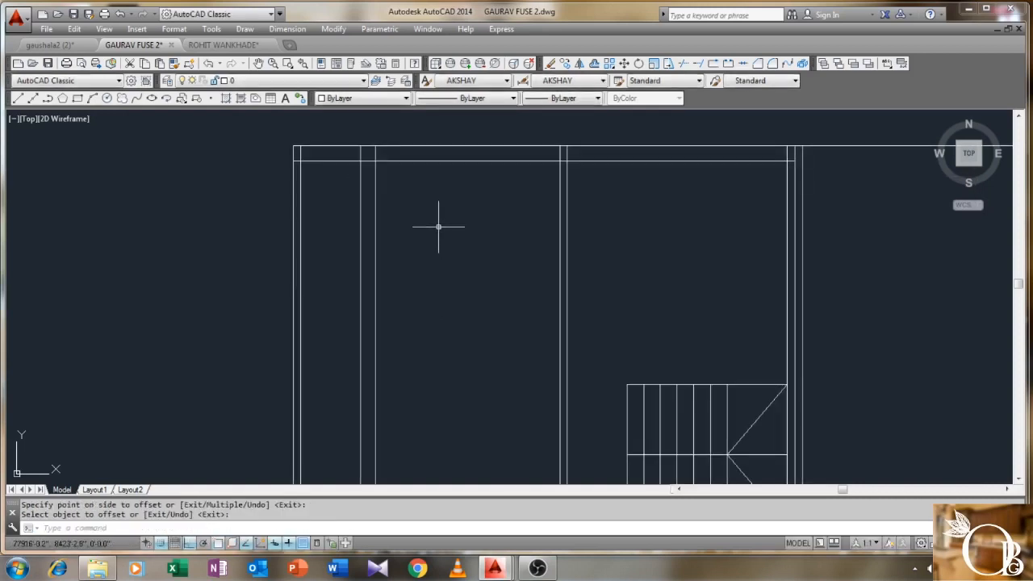
- Offset the stair's top line 4 units upward to form a double line
{"action": "type", "text": "o"}
{"action": "key", "text": "Return"}
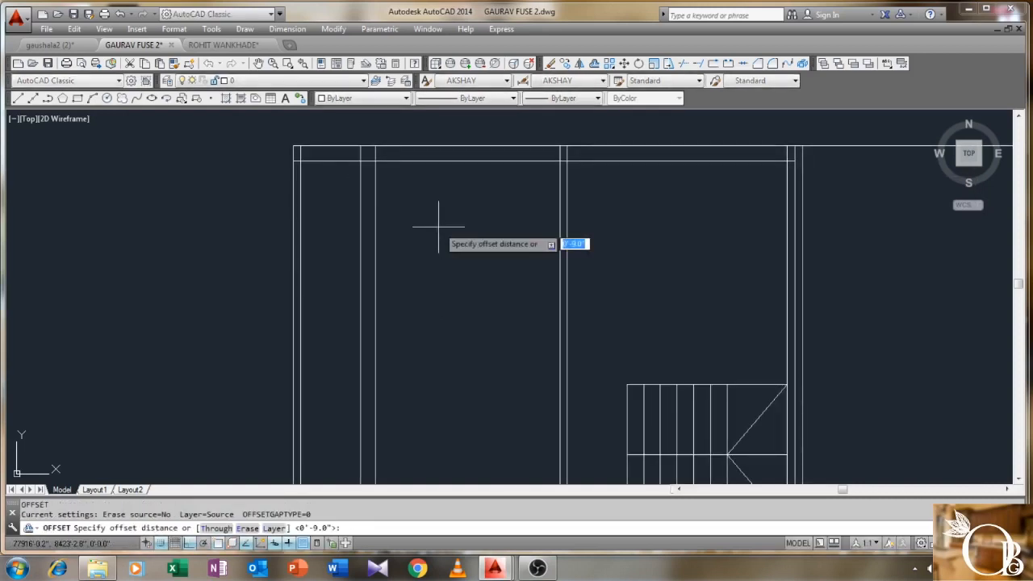
{"action": "type", "text": "4"}
{"action": "key", "text": "Return"}
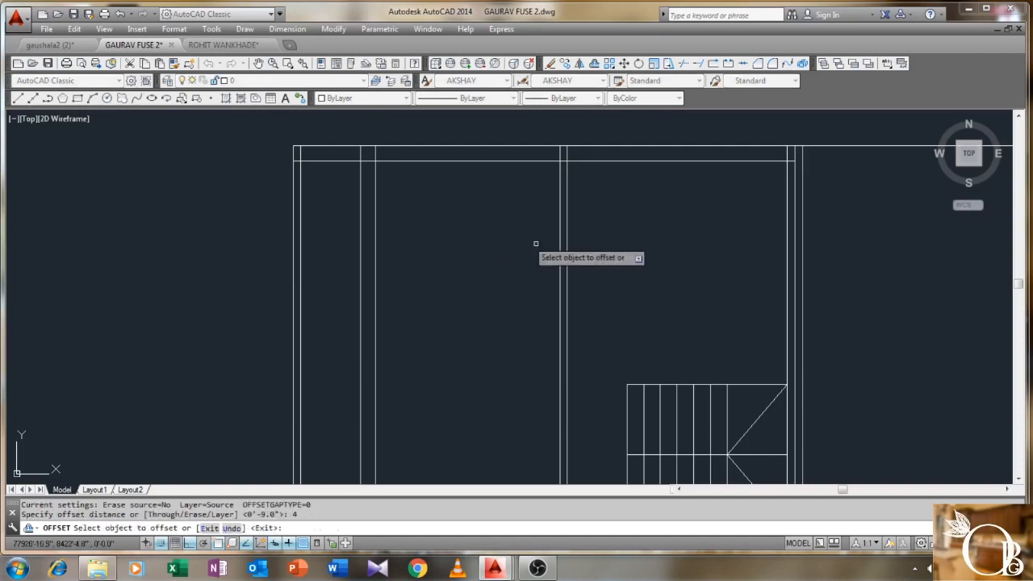
{"action": "left_click", "coordinate": [668, 385]}
{"action": "left_click", "coordinate": [637, 355]}
{"action": "right_click", "coordinate": [622, 337]}
{"action": "left_click", "coordinate": [644, 344]}
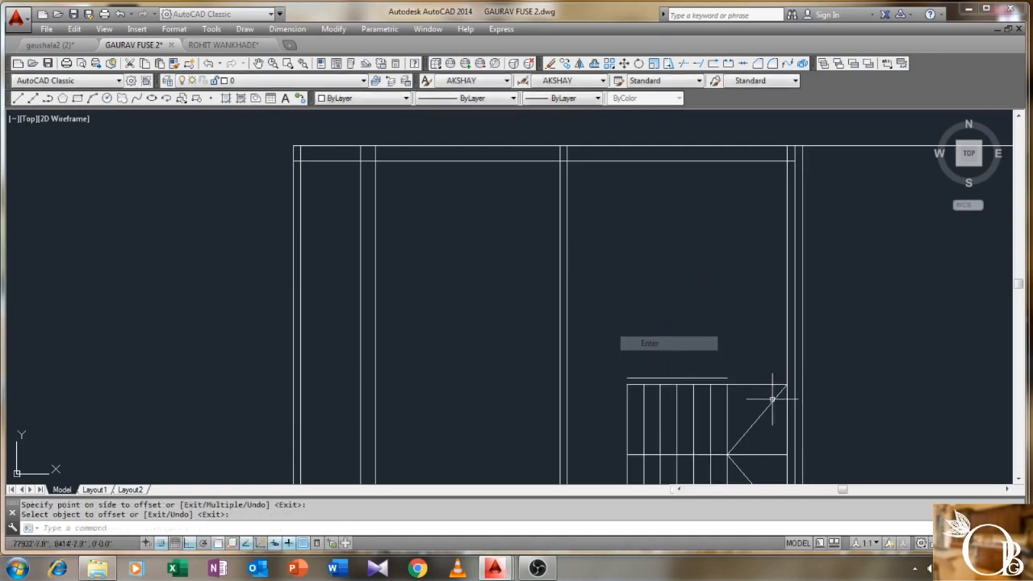
- Stretch the new line's right end out to the right wall
{"action": "left_click", "coordinate": [714, 375]}
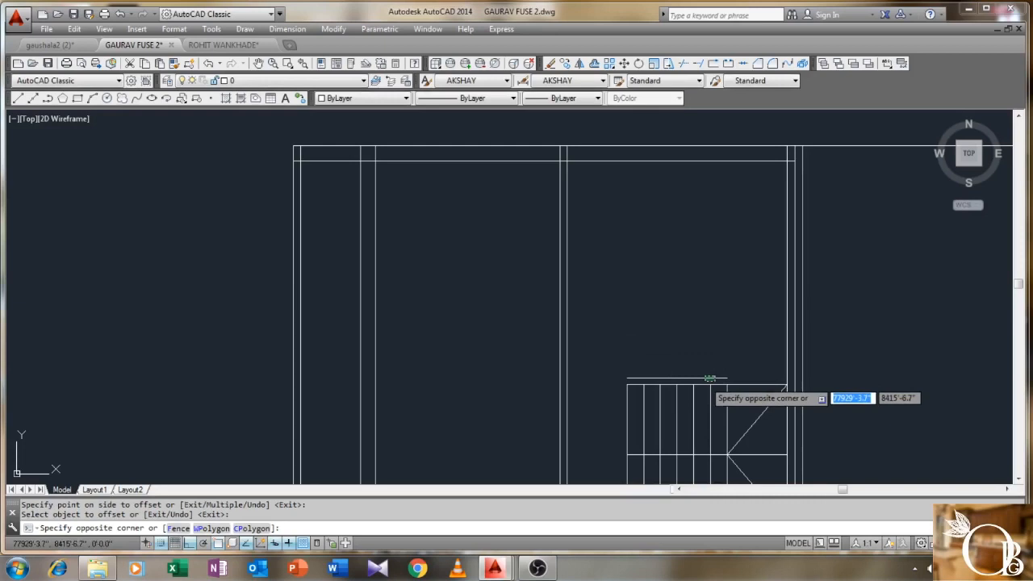
{"action": "left_click", "coordinate": [727, 378]}
{"action": "left_click", "coordinate": [727, 378]}
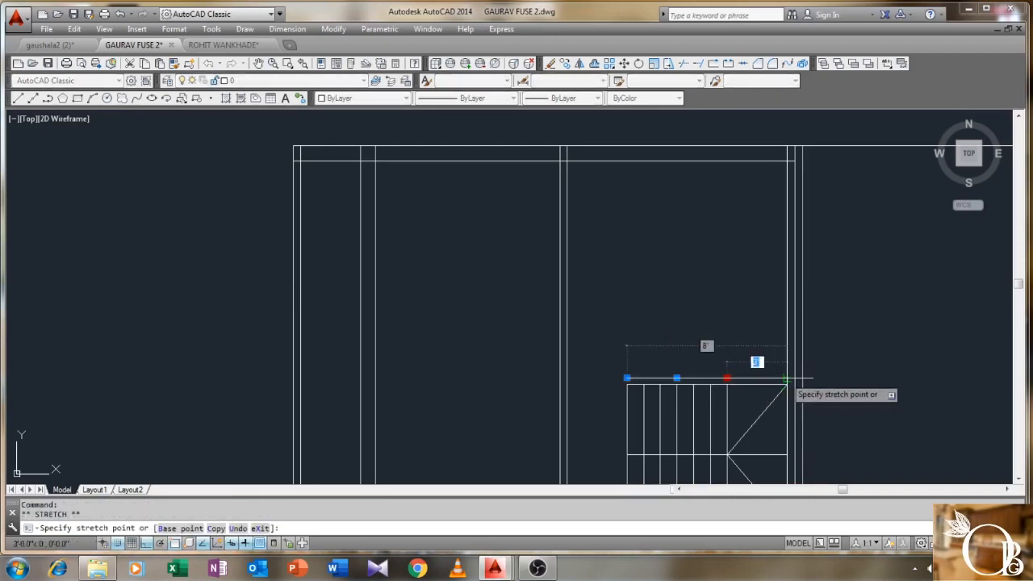
{"action": "left_click", "coordinate": [784, 377]}
{"action": "key", "text": "Escape"}
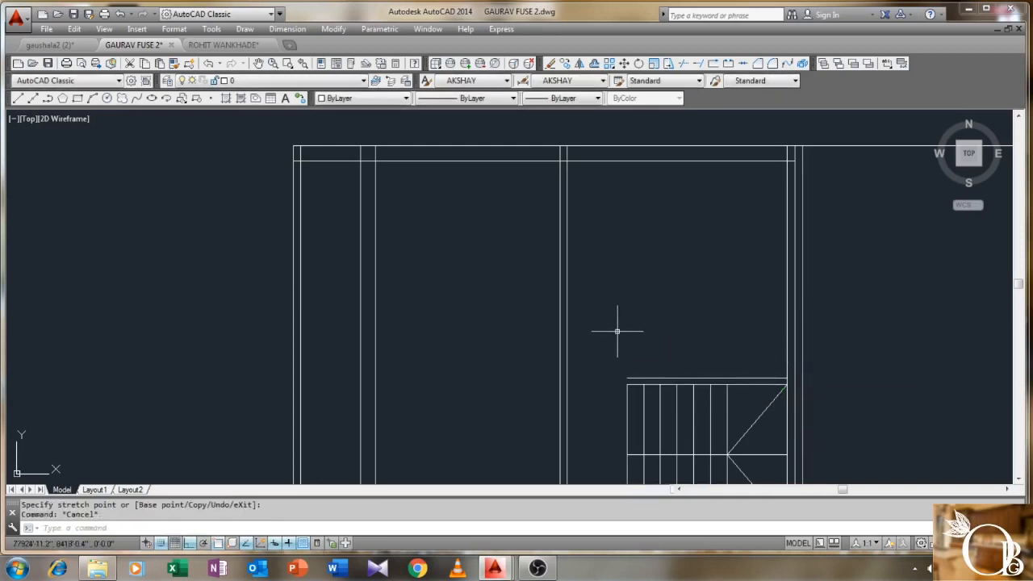
- Extend the stair's horizontal line left to the vertical inner wall with EX
{"action": "type", "text": "EX"}
{"action": "key", "text": "Return"}
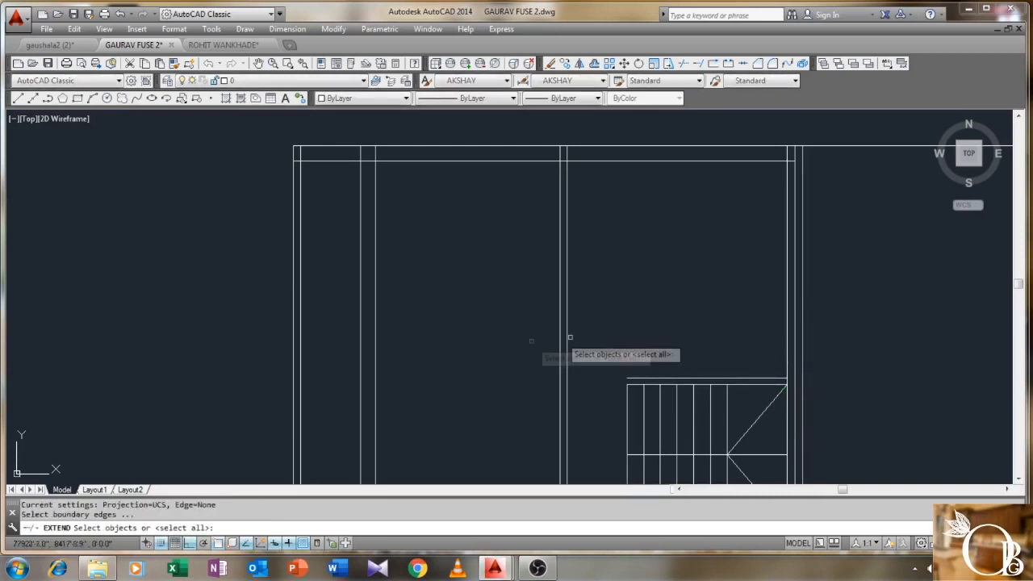
{"action": "left_click", "coordinate": [374, 350]}
{"action": "key", "text": "Return"}
{"action": "left_click", "coordinate": [626, 371]}
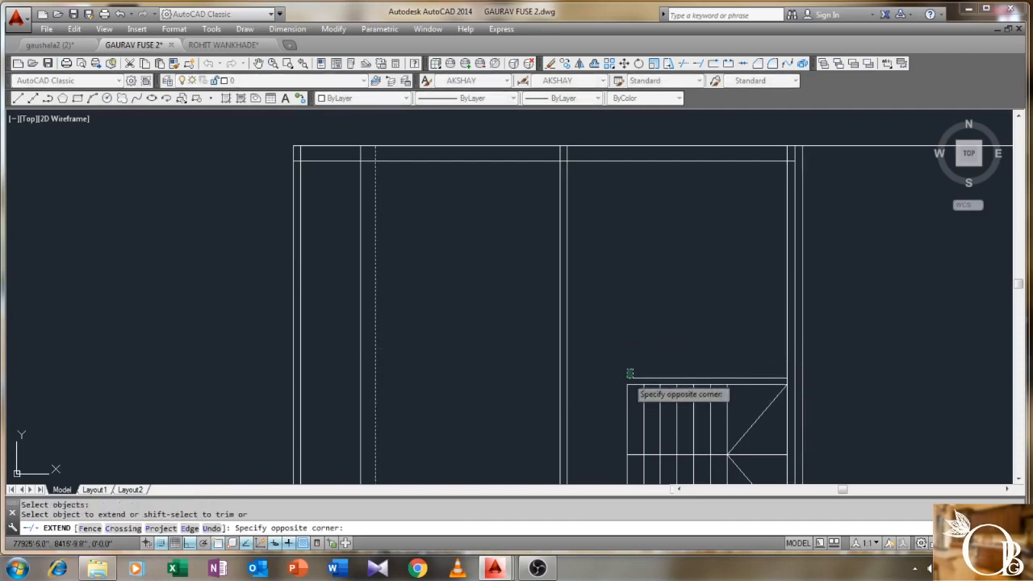
{"action": "left_click", "coordinate": [623, 379]}
{"action": "right_click", "coordinate": [622, 327]}
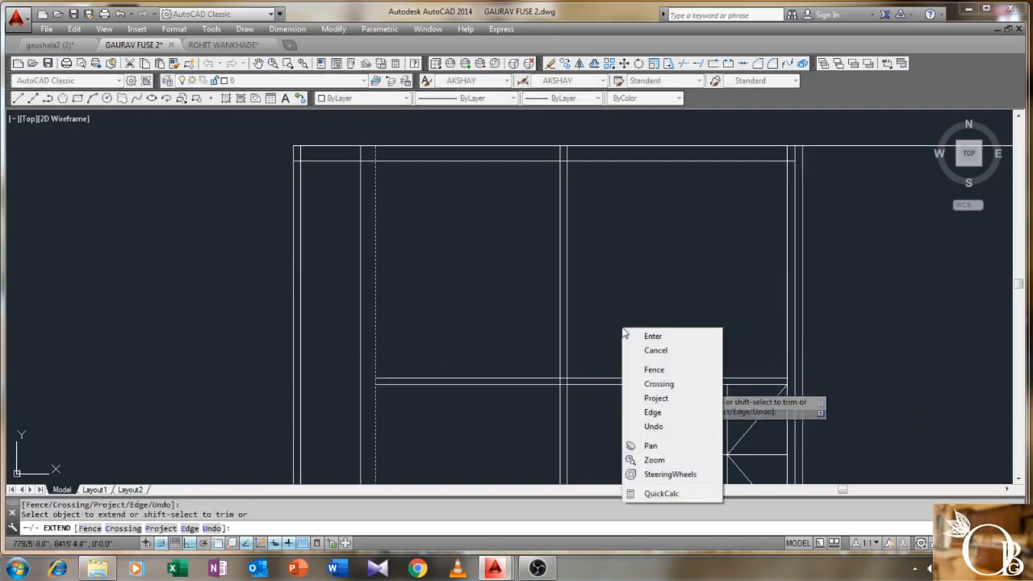
{"action": "left_click", "coordinate": [650, 338]}
- Save the drawing
{"action": "scroll", "coordinate": [578, 313], "scroll_direction": "down", "scroll_amount": 1}
{"action": "middle_click_drag", "start_coordinate": [494, 312], "coordinate": [516, 275]}
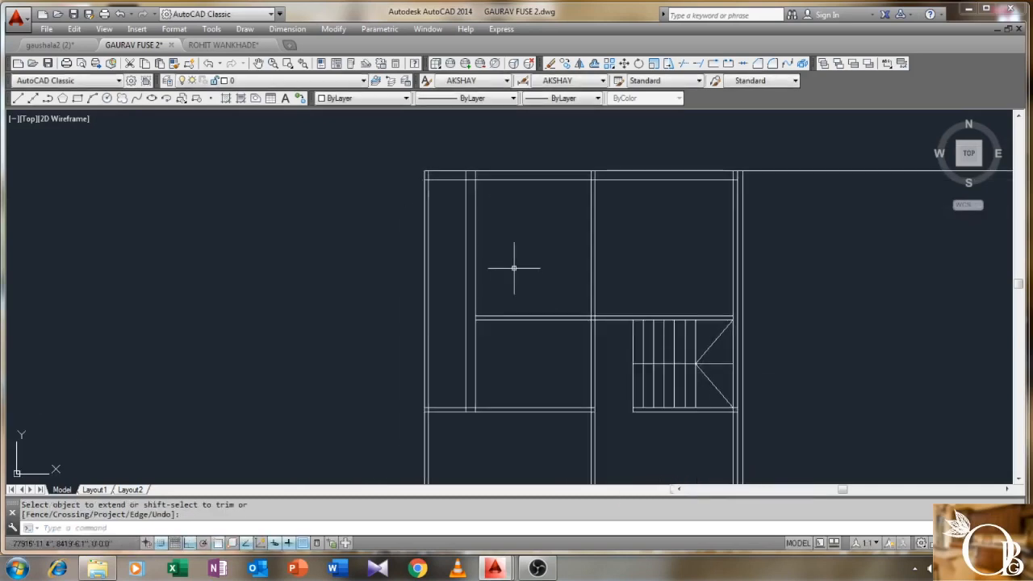
{"action": "key", "text": "ctrl+s"}
{"action": "left_click", "coordinate": [287, 28]}
{"action": "left_click", "coordinate": [299, 60]}
{"action": "scroll", "coordinate": [601, 234], "scroll_direction": "up", "scroll_amount": 2}
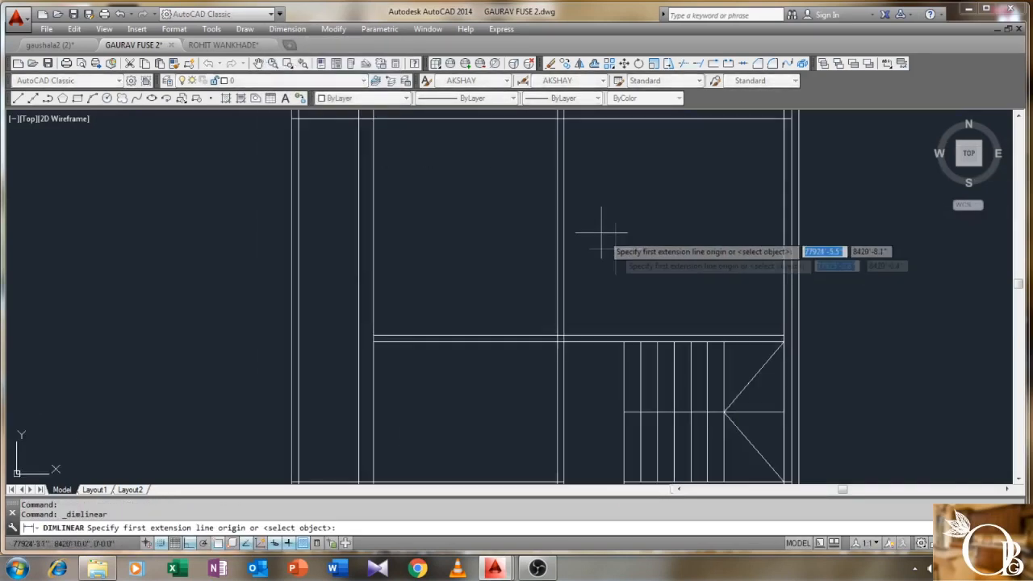
{"action": "left_click", "coordinate": [563, 206]}
{"action": "left_click", "coordinate": [784, 207]}
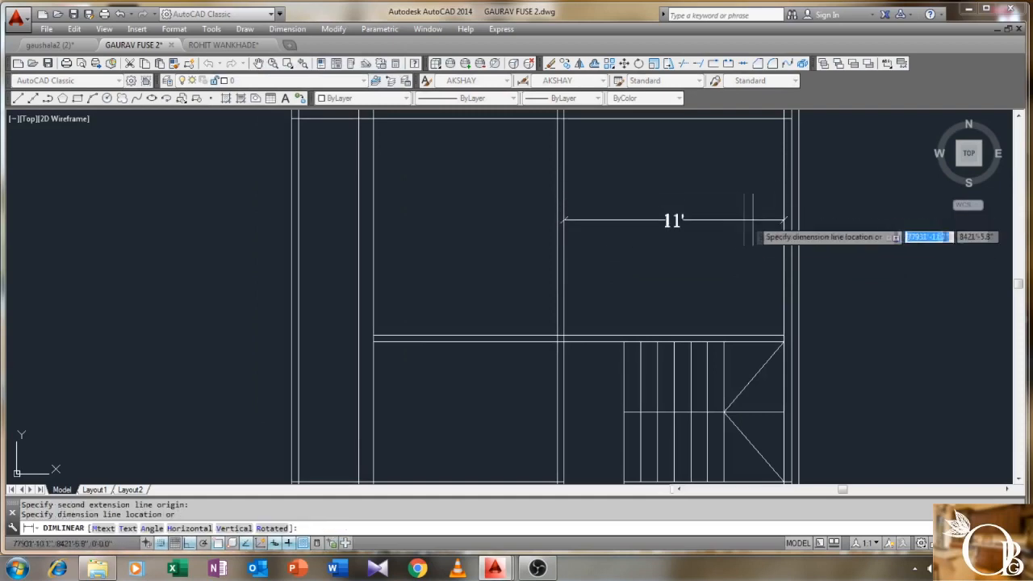
{"action": "left_click", "coordinate": [749, 219]}
{"action": "right_click", "coordinate": [699, 186]}
{"action": "left_click", "coordinate": [718, 199]}
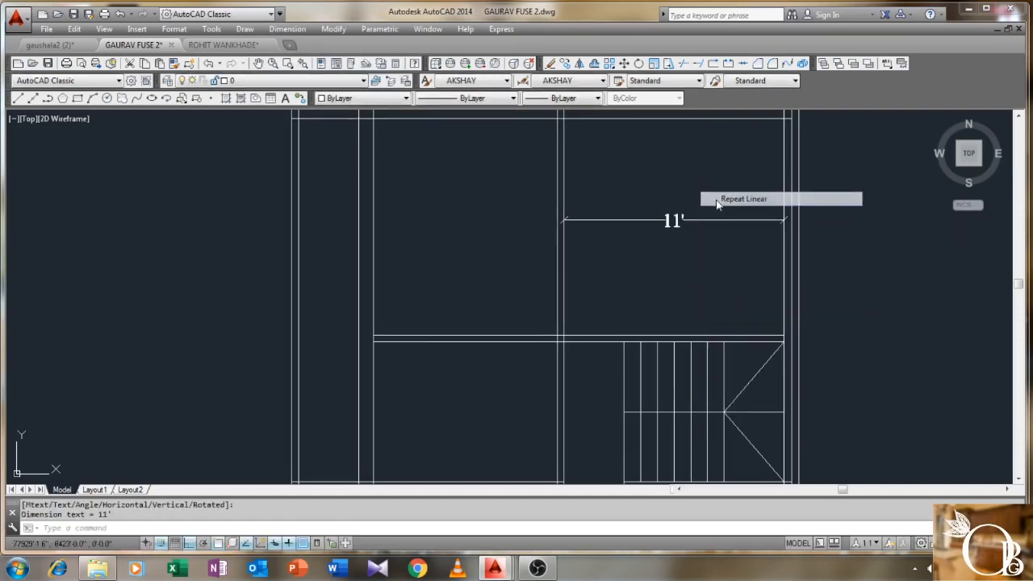
{"action": "left_click", "coordinate": [697, 119]}
{"action": "left_click", "coordinate": [699, 336]}
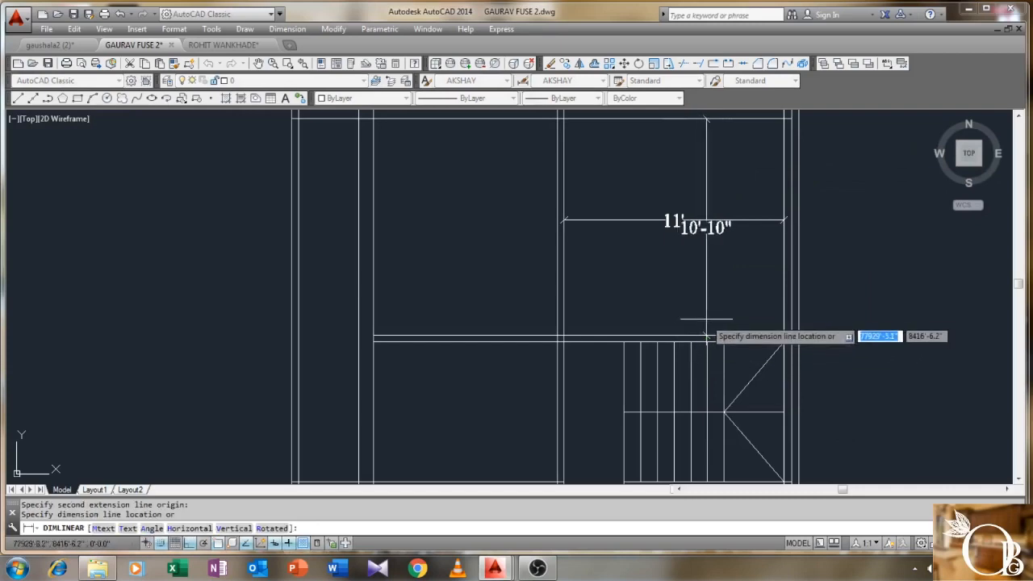
{"action": "left_click", "coordinate": [715, 315]}
{"action": "scroll", "coordinate": [694, 297], "scroll_direction": "down", "scroll_amount": 2}
{"action": "left_click", "coordinate": [694, 295]}
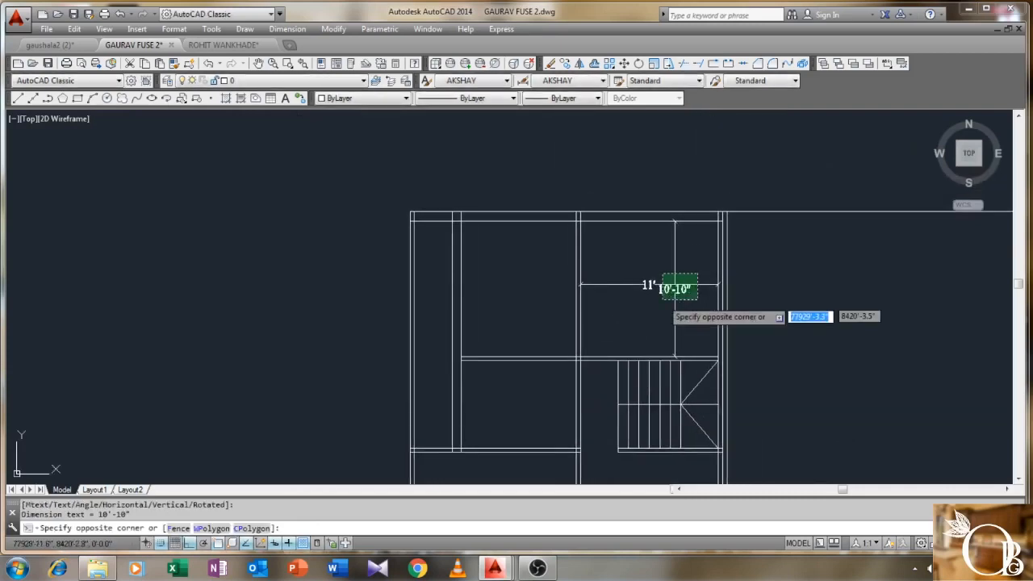
{"action": "left_click", "coordinate": [659, 273]}
{"action": "key", "text": "Delete"}
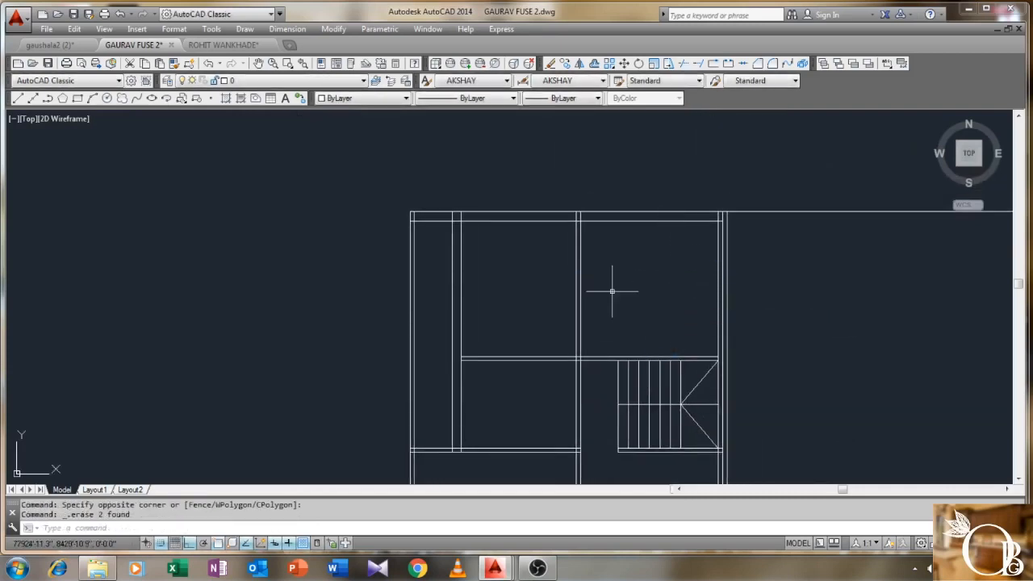
{"action": "scroll", "coordinate": [565, 282], "scroll_direction": "down", "scroll_amount": 2}
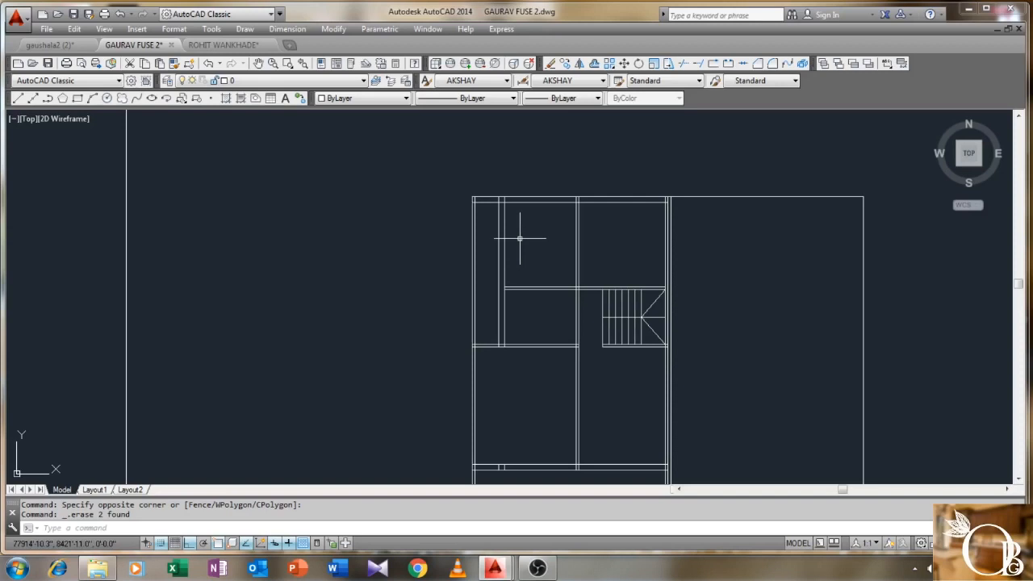
{"action": "middle_click_drag", "start_coordinate": [553, 296], "coordinate": [553, 252]}
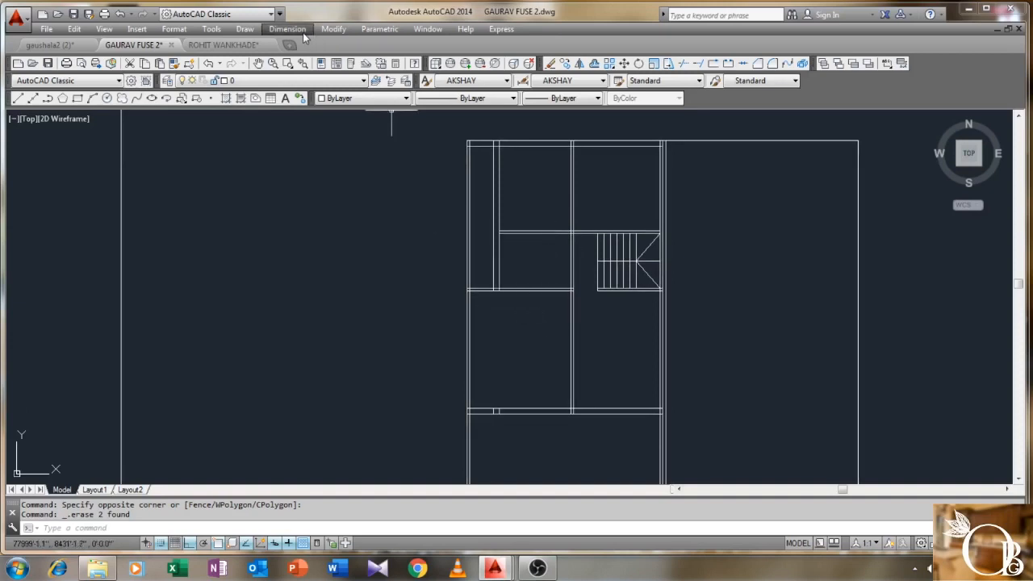
{"action": "scroll", "coordinate": [305, 112], "scroll_direction": "down", "scroll_amount": 2}
{"action": "scroll", "coordinate": [415, 246], "scroll_direction": "up", "scroll_amount": 4}
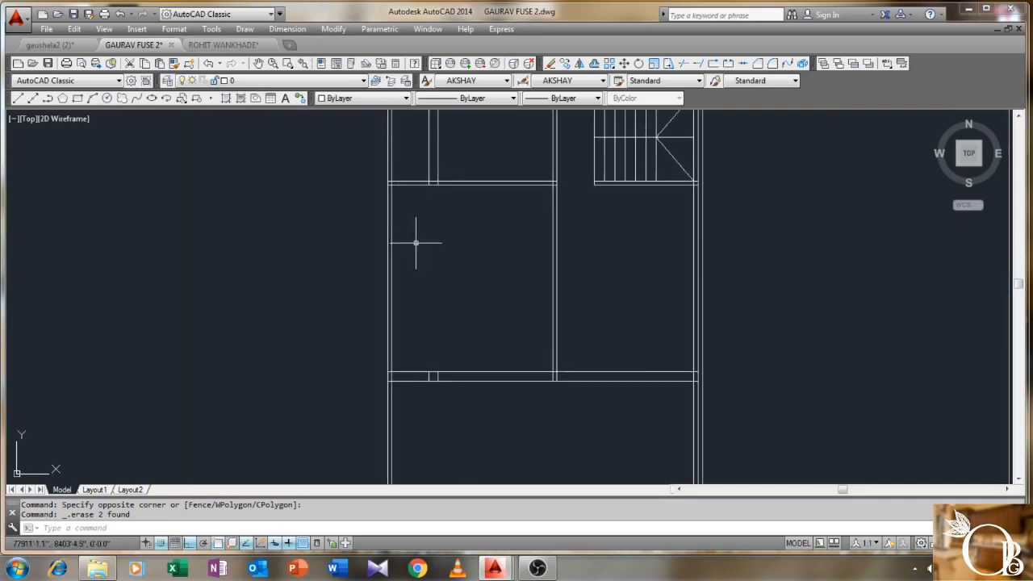
- Extend the two short vertical wall lines down to the lower horizontal wall
{"action": "key", "text": "Return"}
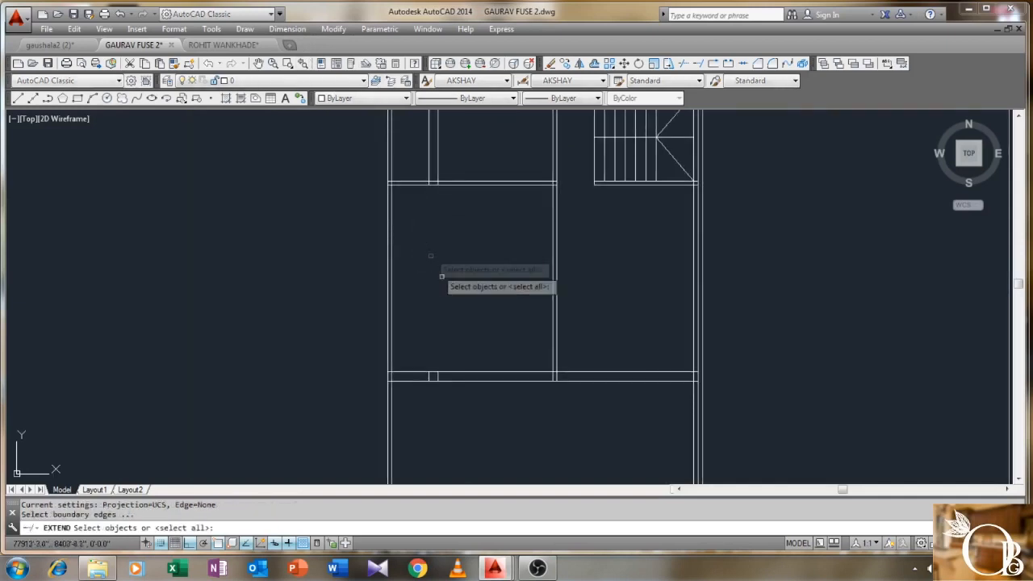
{"action": "left_click", "coordinate": [457, 371]}
{"action": "key", "text": "Return"}
{"action": "left_click", "coordinate": [477, 153]}
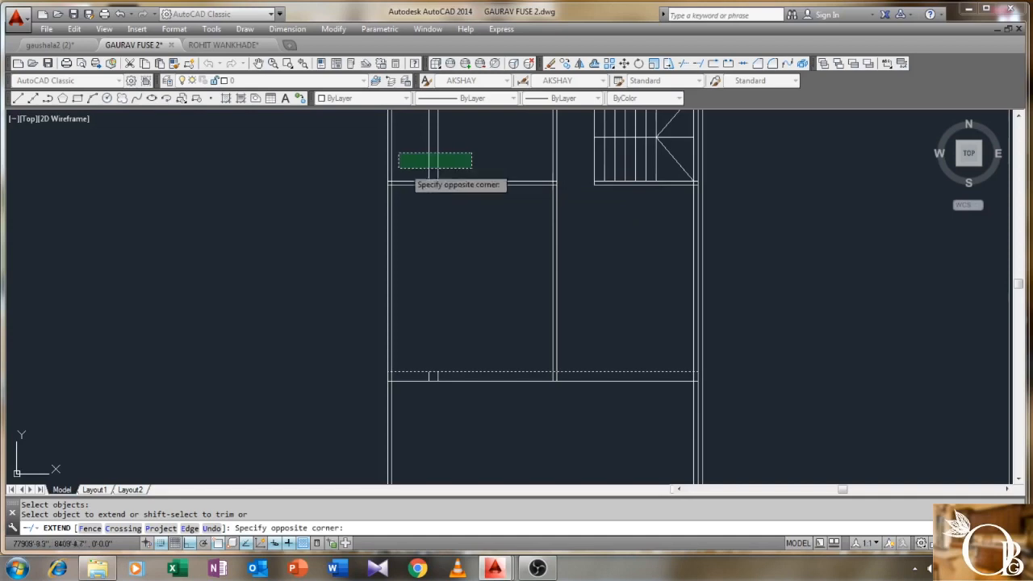
{"action": "left_click", "coordinate": [407, 167]}
{"action": "key", "text": "Return"}
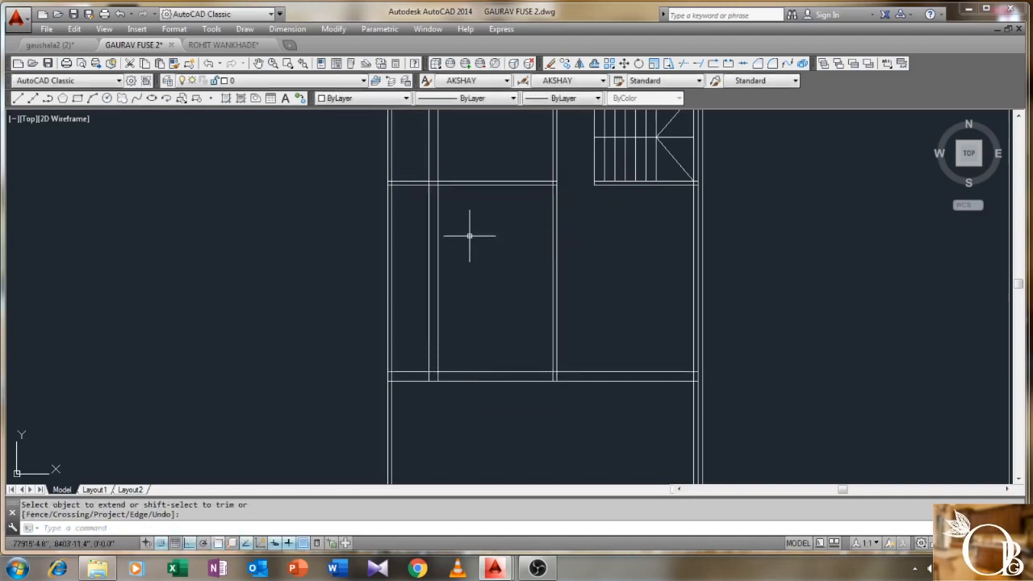
- Trim the protruding ends of the lower and upper wall lines against the walls
{"action": "key", "text": "Return"}
{"action": "left_click", "coordinate": [486, 153]}
{"action": "left_click", "coordinate": [364, 430]}
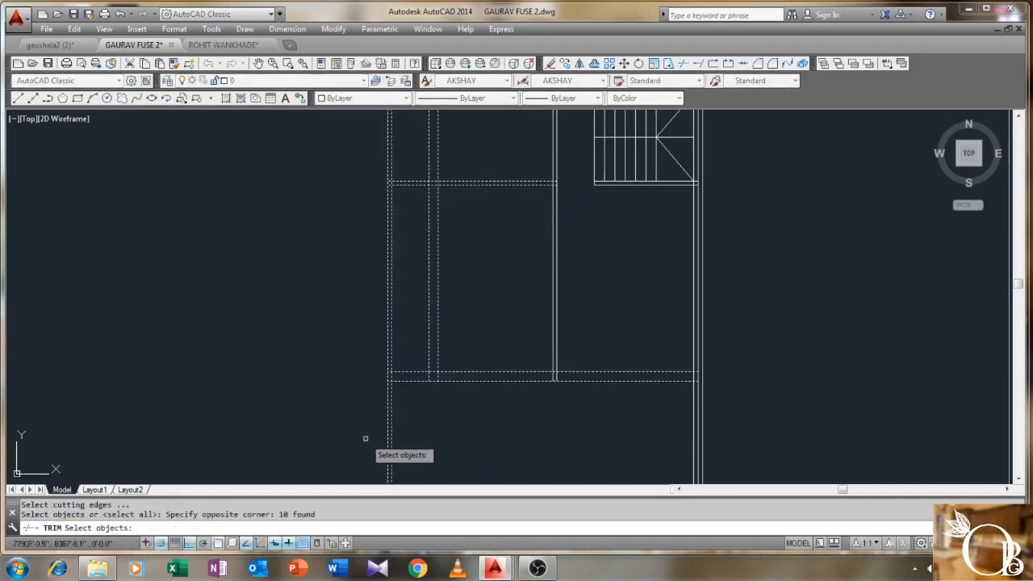
{"action": "key", "text": "Return"}
{"action": "left_click", "coordinate": [415, 360]}
{"action": "left_click", "coordinate": [403, 387]}
{"action": "middle_click_drag", "start_coordinate": [414, 319], "coordinate": [414, 395]}
{"action": "left_click", "coordinate": [417, 248]}
{"action": "left_click", "coordinate": [408, 276]}
{"action": "key", "text": "Return"}
{"action": "scroll", "coordinate": [477, 201], "scroll_direction": "up", "scroll_amount": 2}
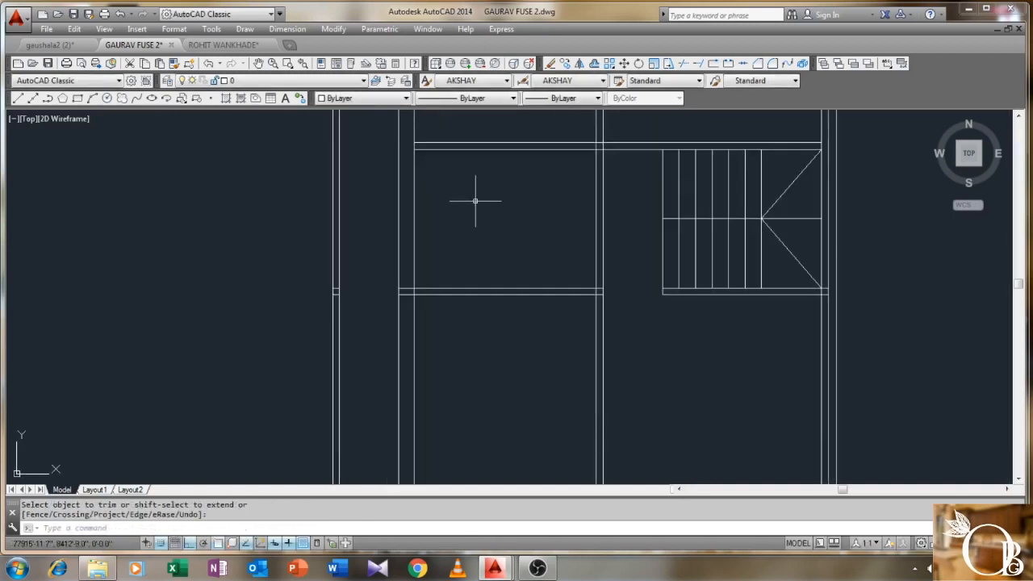
{"action": "middle_click_drag", "start_coordinate": [483, 258], "coordinate": [485, 260]}
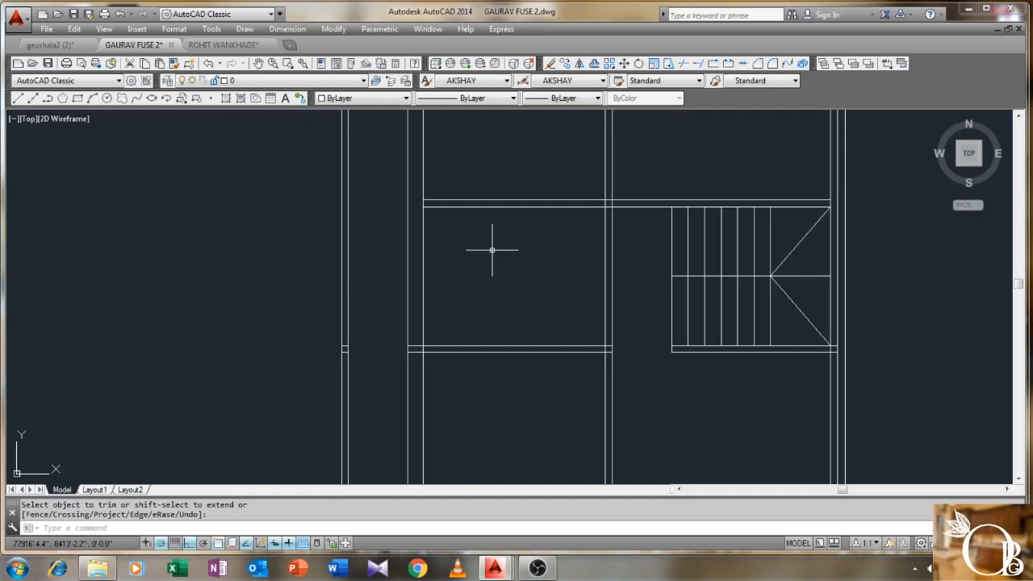
- Add trial linear dimensions of 9'-2½" width and 15' length to the room below the staircase
{"action": "left_click", "coordinate": [287, 29]}
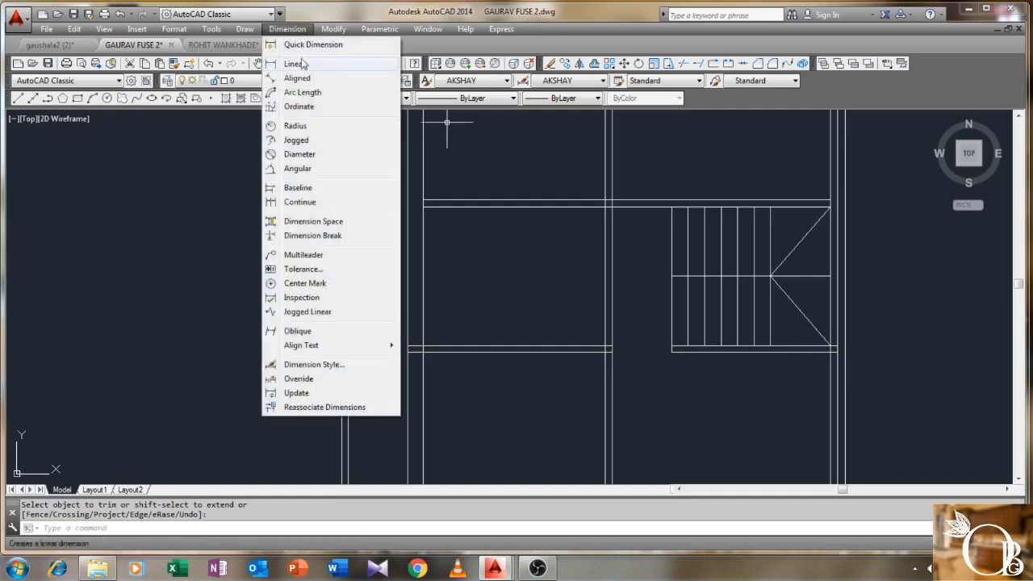
{"action": "left_click", "coordinate": [299, 65]}
{"action": "middle_click_drag", "start_coordinate": [443, 339], "coordinate": [438, 259]}
{"action": "left_click", "coordinate": [419, 336]}
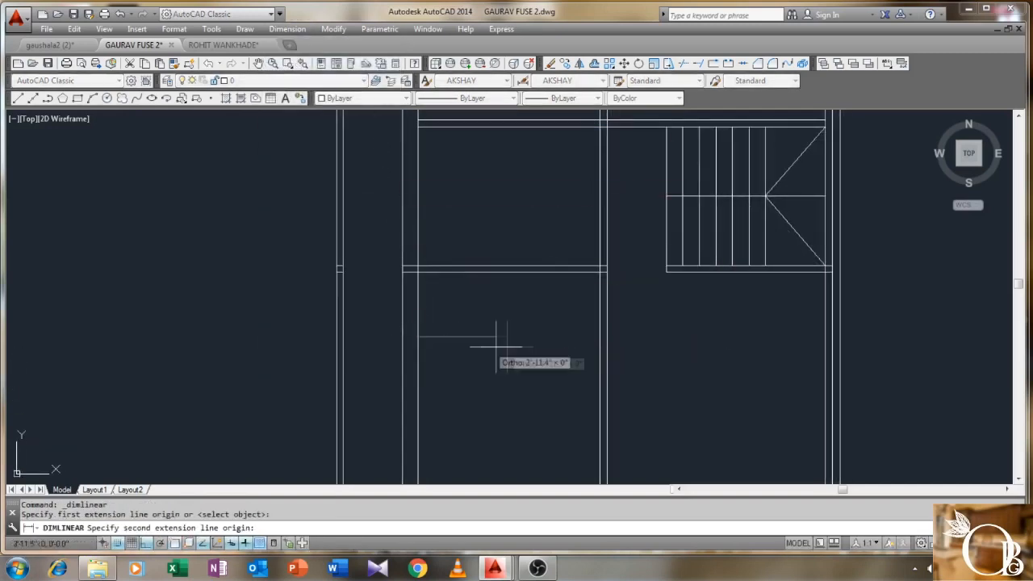
{"action": "left_click", "coordinate": [600, 348]}
{"action": "left_click", "coordinate": [567, 356]}
{"action": "scroll", "coordinate": [530, 334], "scroll_direction": "down", "scroll_amount": 1}
{"action": "middle_click_drag", "start_coordinate": [530, 334], "coordinate": [522, 263]}
{"action": "scroll", "coordinate": [516, 269], "scroll_direction": "up", "scroll_amount": 1}
{"action": "right_click", "coordinate": [495, 246]}
{"action": "left_click", "coordinate": [513, 257]}
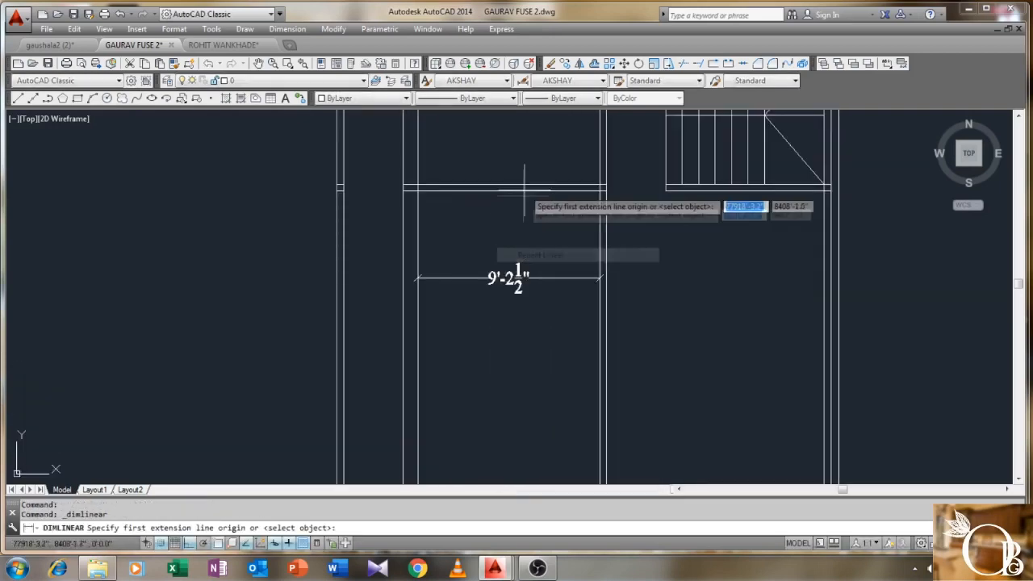
{"action": "left_click", "coordinate": [523, 190]}
{"action": "scroll", "coordinate": [533, 302], "scroll_direction": "down", "scroll_amount": 1}
{"action": "middle_click_drag", "start_coordinate": [545, 400], "coordinate": [524, 413]}
{"action": "left_click", "coordinate": [529, 380]}
{"action": "left_click", "coordinate": [528, 338]}
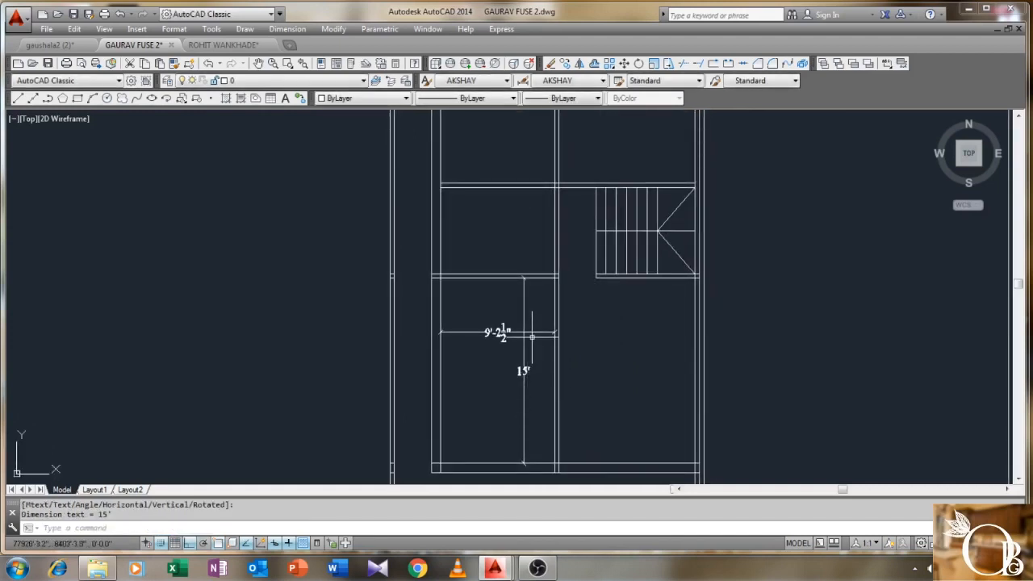
- Delete the two trial room dimensions
{"action": "scroll", "coordinate": [532, 337], "scroll_direction": "up", "scroll_amount": 2}
{"action": "left_click", "coordinate": [542, 311]}
{"action": "left_click", "coordinate": [513, 344]}
{"action": "middle_click_drag", "start_coordinate": [513, 344], "coordinate": [482, 388]}
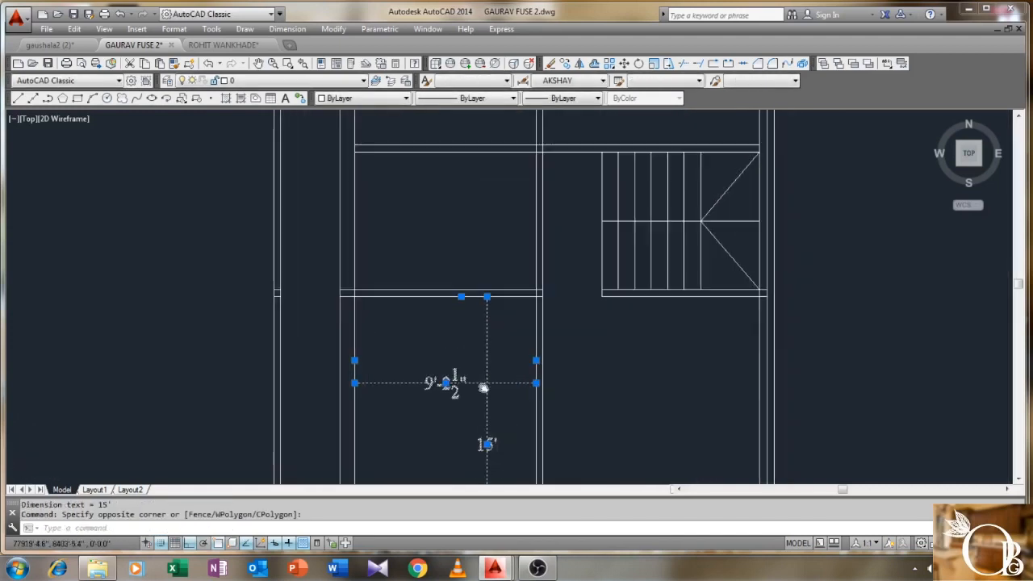
{"action": "key", "text": "Delete"}
{"action": "middle_click_drag", "start_coordinate": [467, 287], "coordinate": [470, 364]}
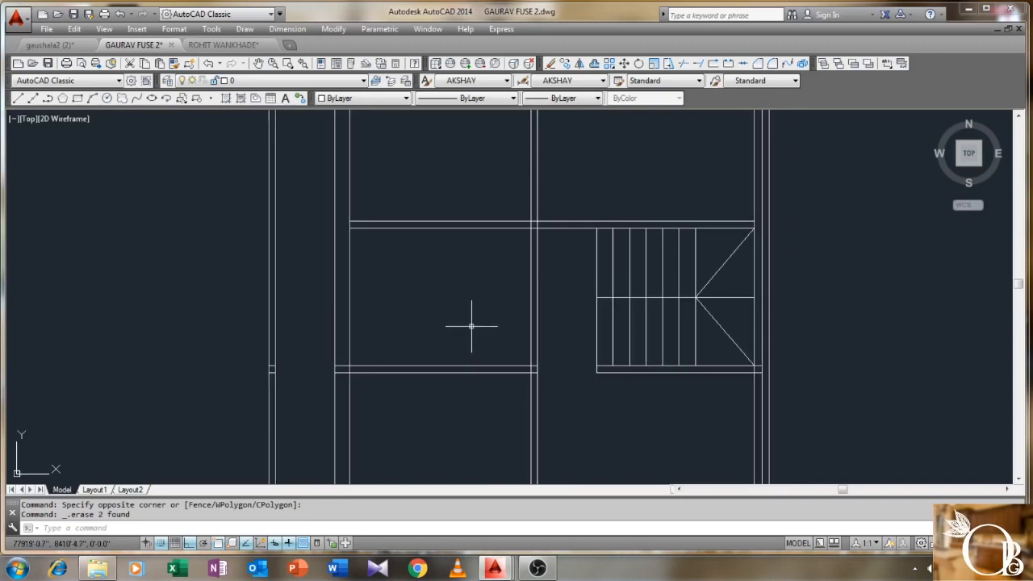
- Trim the wall line ends around the room below the staircase
{"action": "key", "text": "Return"}
{"action": "left_click", "coordinate": [569, 201]}
{"action": "left_click", "coordinate": [460, 438]}
{"action": "key", "text": "Return"}
{"action": "left_click", "coordinate": [496, 310]}
{"action": "left_click", "coordinate": [496, 311]}
{"action": "right_click", "coordinate": [485, 285]}
{"action": "left_click", "coordinate": [494, 295]}
{"action": "middle_click_drag", "start_coordinate": [491, 303], "coordinate": [473, 395]}
{"action": "scroll", "coordinate": [452, 325], "scroll_direction": "down", "scroll_amount": 1}
{"action": "middle_click_drag", "start_coordinate": [440, 282], "coordinate": [438, 342]}
{"action": "scroll", "coordinate": [407, 253], "scroll_direction": "up", "scroll_amount": 1}
{"action": "left_click", "coordinate": [287, 28]}
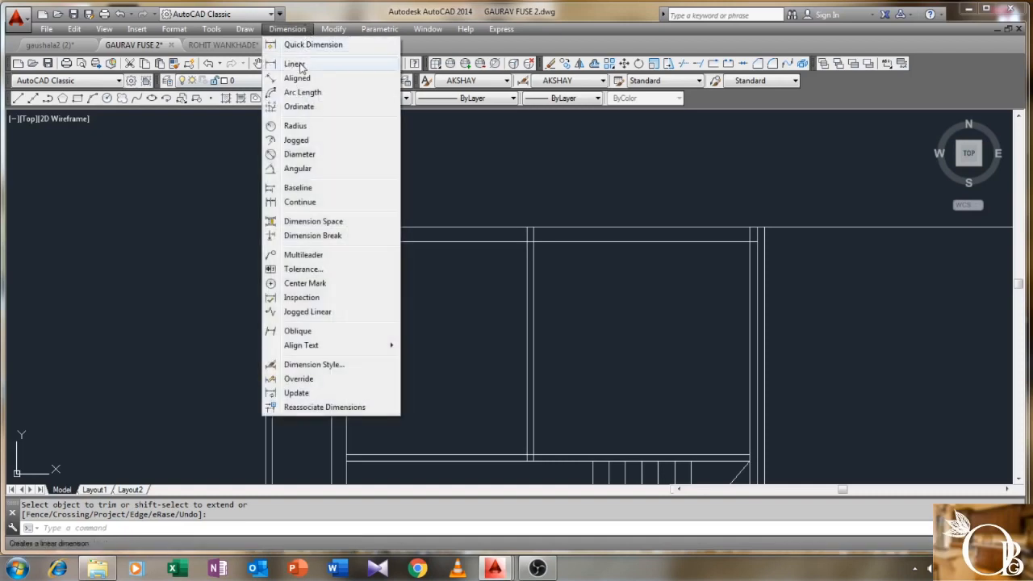
- Dimension the upper-left room's width, placing a 9'-2½" linear dimension
{"action": "left_click", "coordinate": [298, 62]}
{"action": "left_click", "coordinate": [346, 356]}
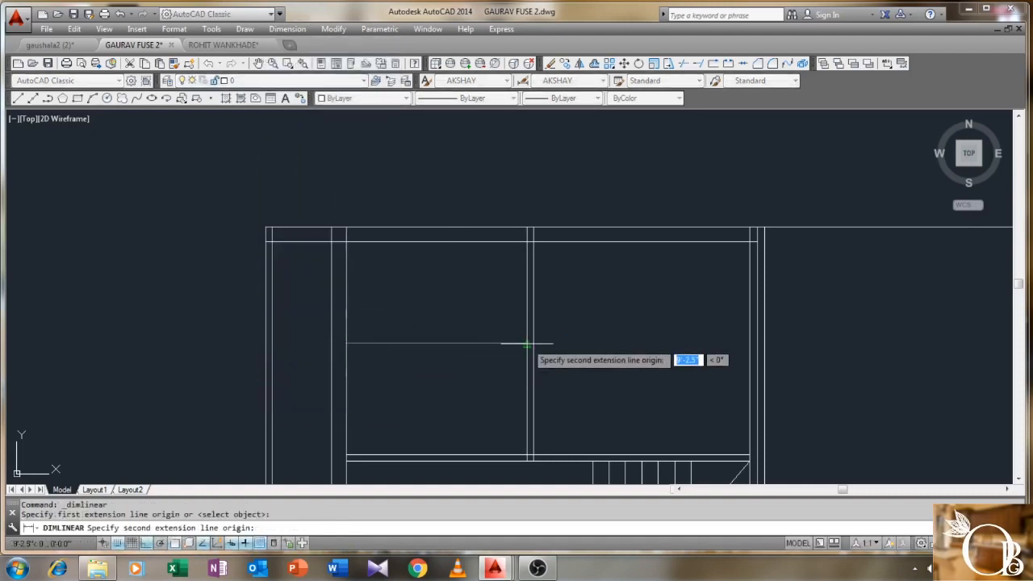
{"action": "left_click", "coordinate": [529, 356]}
{"action": "left_click", "coordinate": [495, 355]}
{"action": "scroll", "coordinate": [482, 385], "scroll_direction": "down", "scroll_amount": 1}
{"action": "middle_click_drag", "start_coordinate": [537, 421], "coordinate": [493, 364]}
{"action": "scroll", "coordinate": [492, 364], "scroll_direction": "up", "scroll_amount": 1}
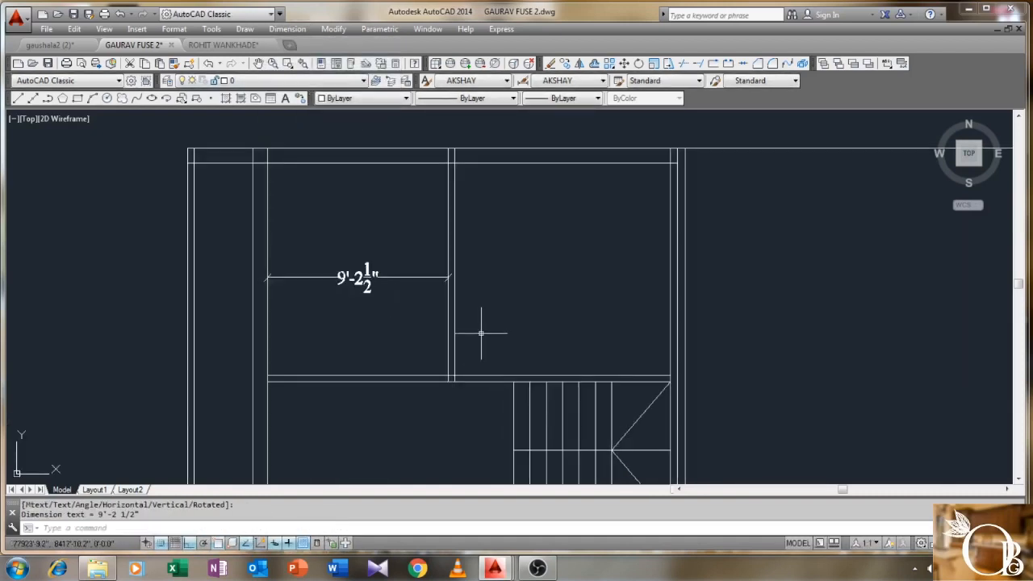
- Move the two vertical wall lines 1.5 to the right
{"action": "key", "text": "Return"}
{"action": "left_click", "coordinate": [485, 315]}
{"action": "left_click", "coordinate": [425, 338]}
{"action": "key", "text": "Return"}
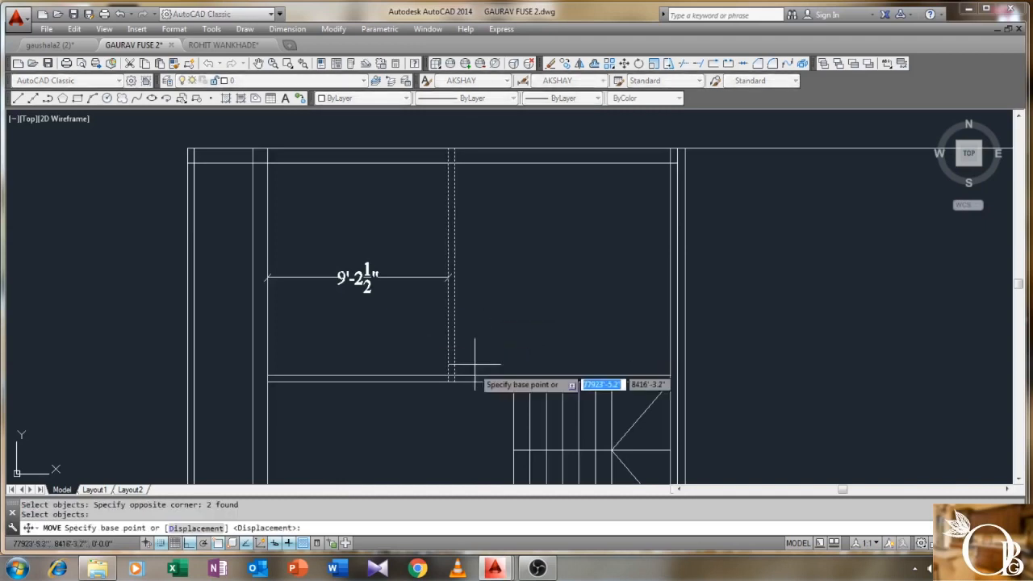
{"action": "left_click", "coordinate": [454, 381]}
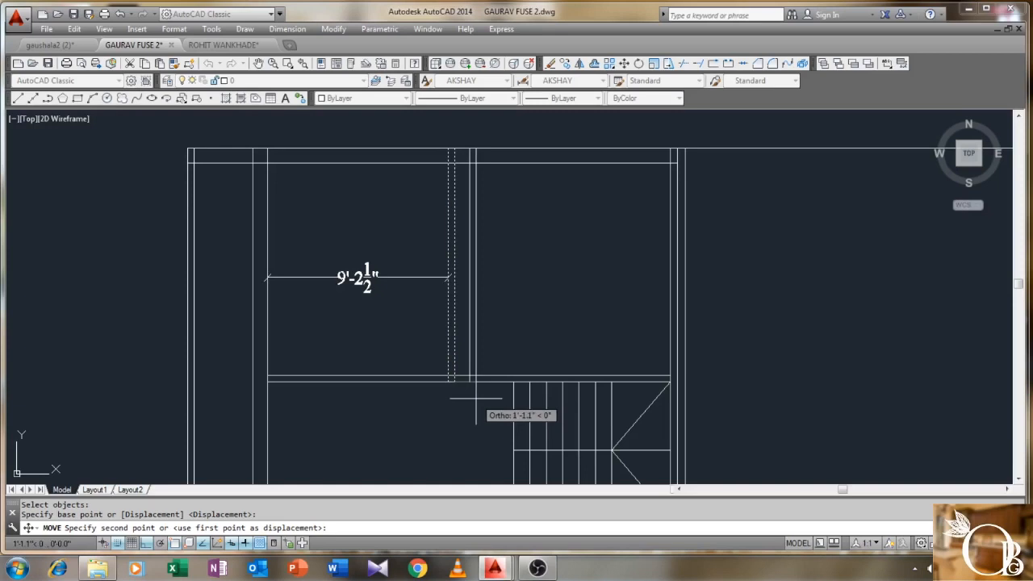
{"action": "type", "text": "1.5"}
{"action": "key", "text": "Return"}
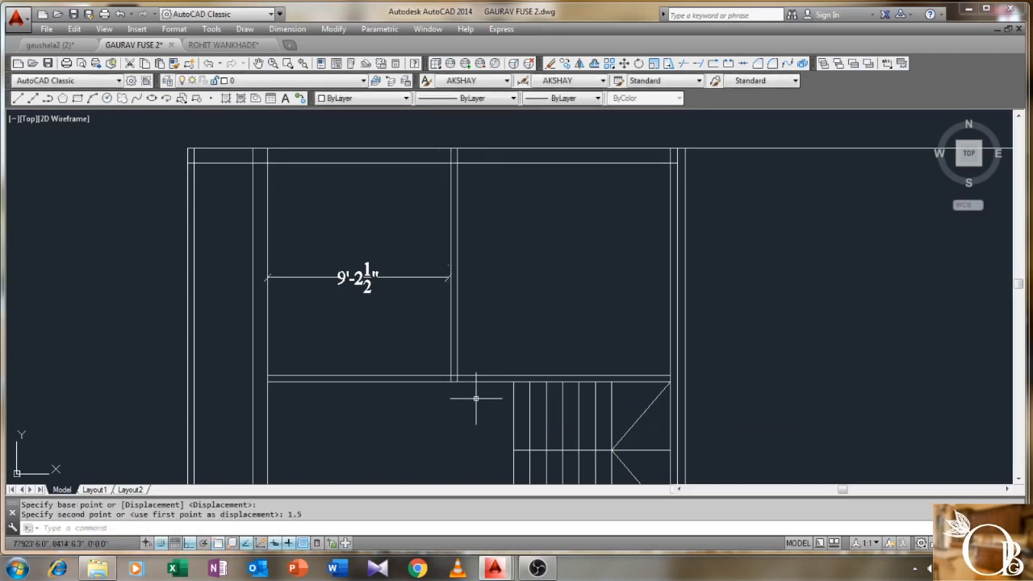
- Stretch the width dimension's end grip so it reads 9'-4"
{"action": "left_click", "coordinate": [433, 278]}
{"action": "left_click", "coordinate": [448, 276]}
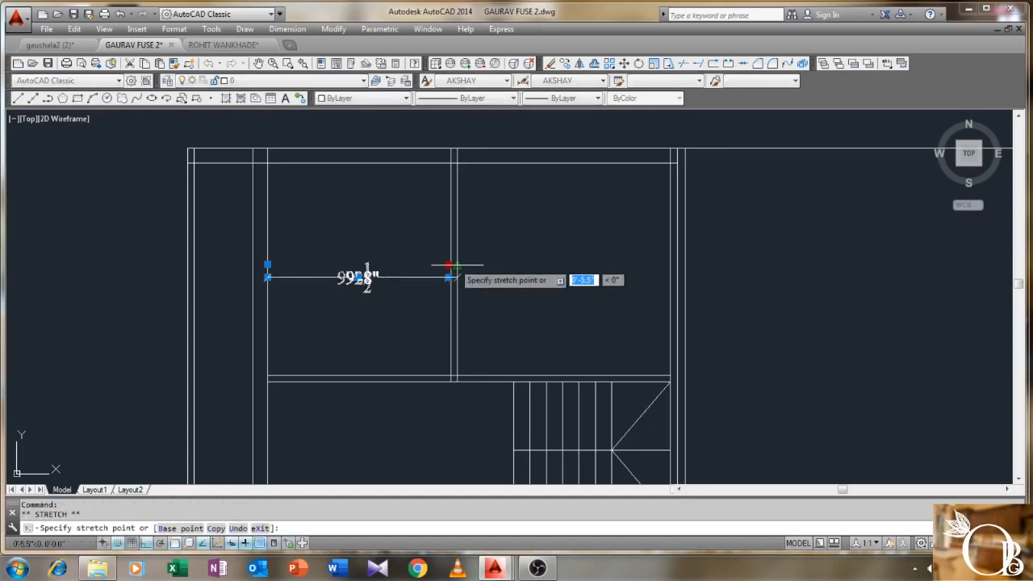
{"action": "scroll", "coordinate": [448, 260], "scroll_direction": "up", "scroll_amount": 5}
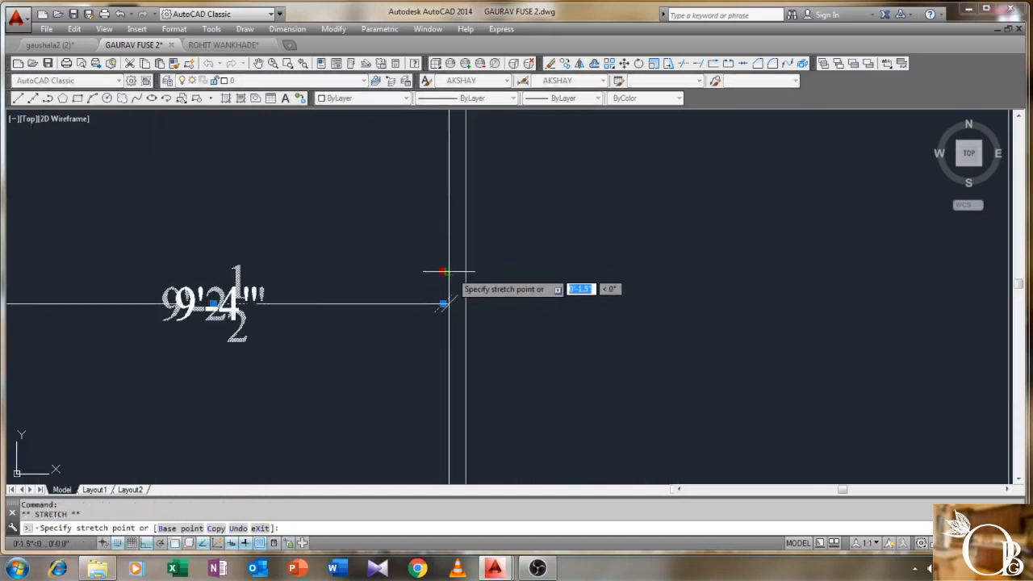
{"action": "left_click", "coordinate": [448, 274]}
{"action": "scroll", "coordinate": [429, 281], "scroll_direction": "down", "scroll_amount": 3}
{"action": "key", "text": "Escape"}
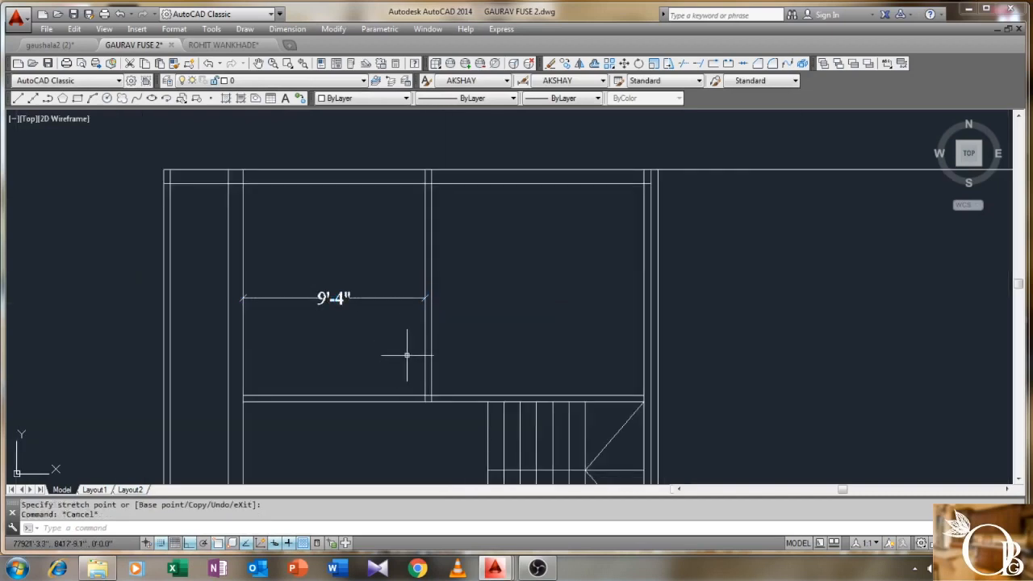
- Move the two partition wall lines 8" to the right with MOVE
{"action": "type", "text": "m"}
{"action": "key", "text": "Return"}
{"action": "left_click", "coordinate": [475, 336]}
{"action": "left_click", "coordinate": [417, 360]}
{"action": "key", "text": "Return"}
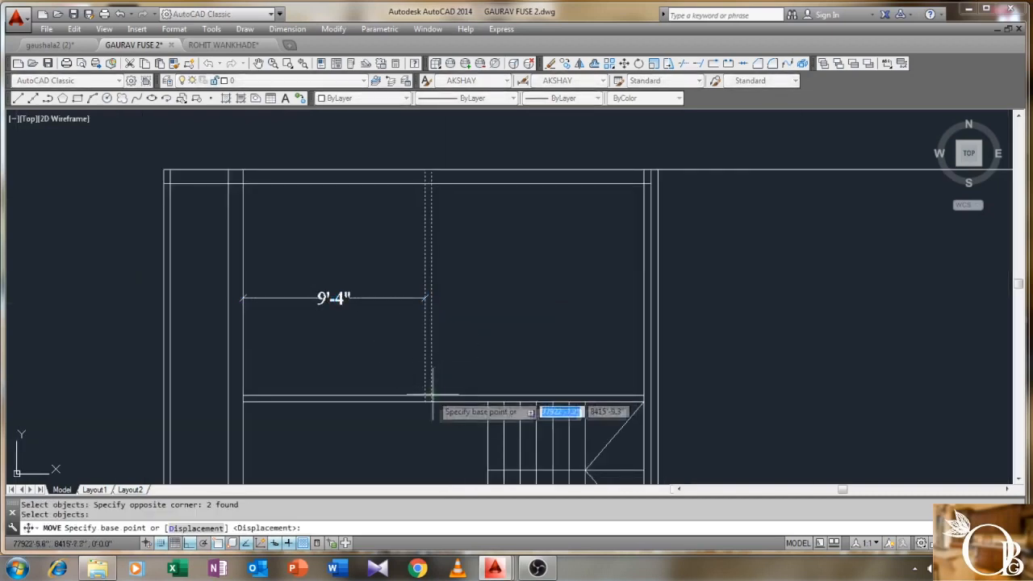
{"action": "left_click", "coordinate": [432, 396]}
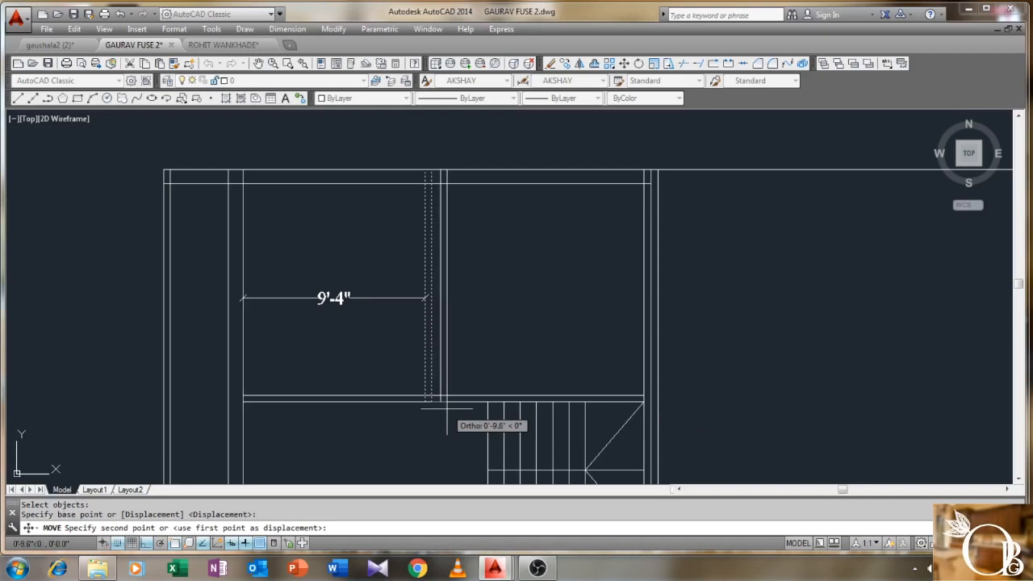
{"action": "type", "text": "8"}
{"action": "key", "text": "Return"}
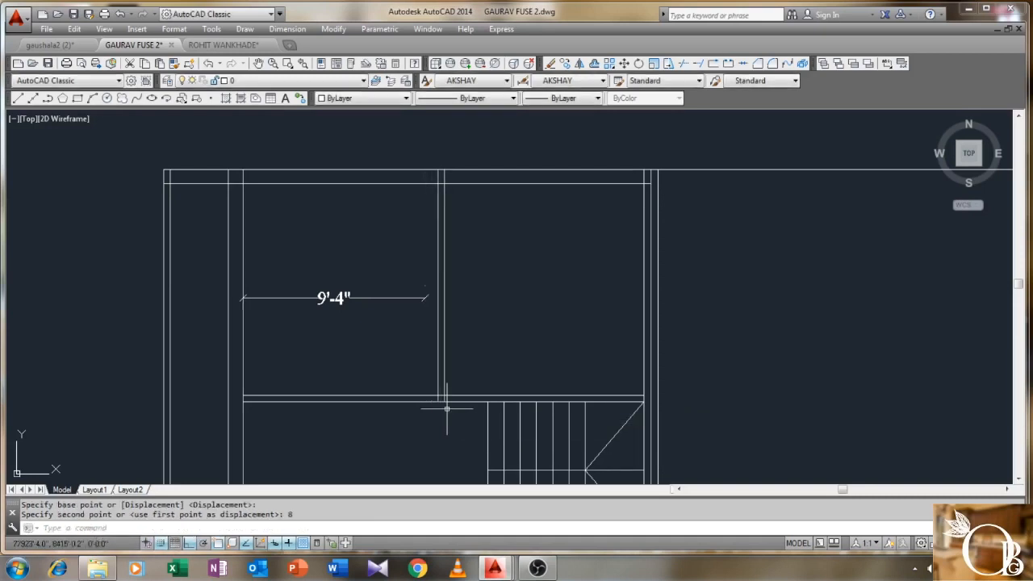
- Stretch the 9'-4" dimension to the moved wall so it reads 10'
{"action": "left_click", "coordinate": [413, 296]}
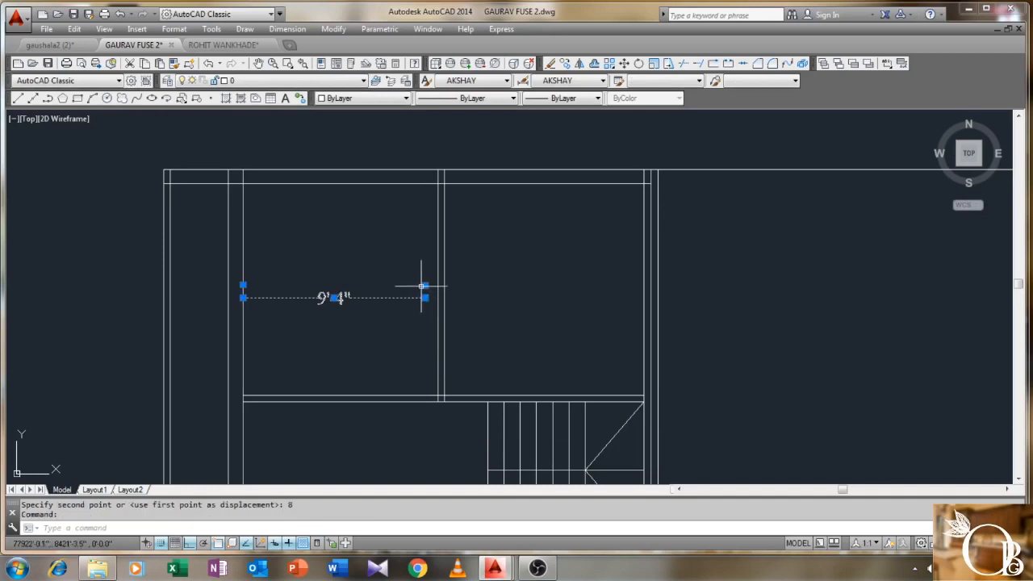
{"action": "left_click", "coordinate": [424, 285]}
{"action": "left_click", "coordinate": [438, 289]}
{"action": "key", "text": "Escape"}
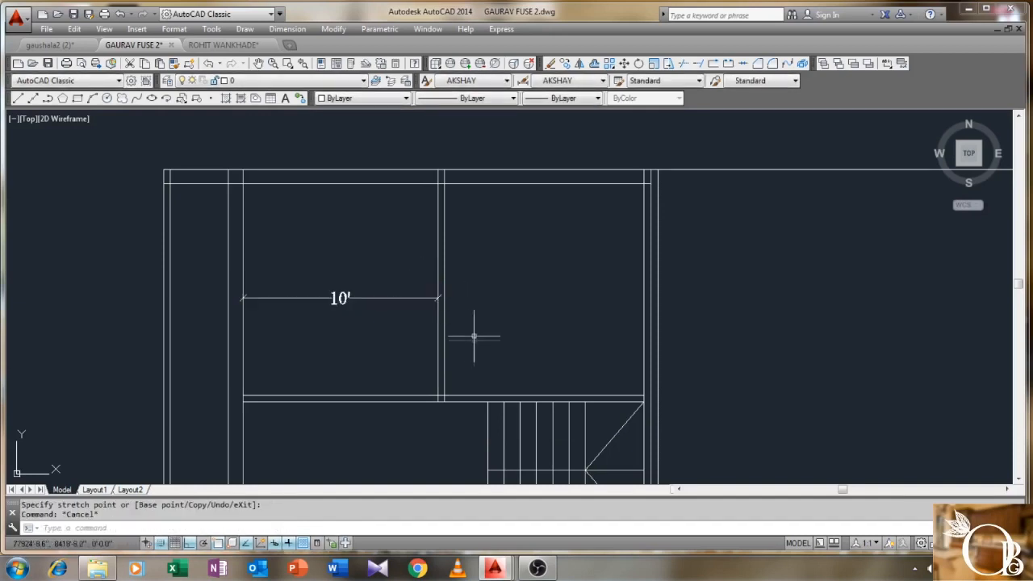
{"action": "scroll", "coordinate": [477, 331], "scroll_direction": "down", "scroll_amount": 2}
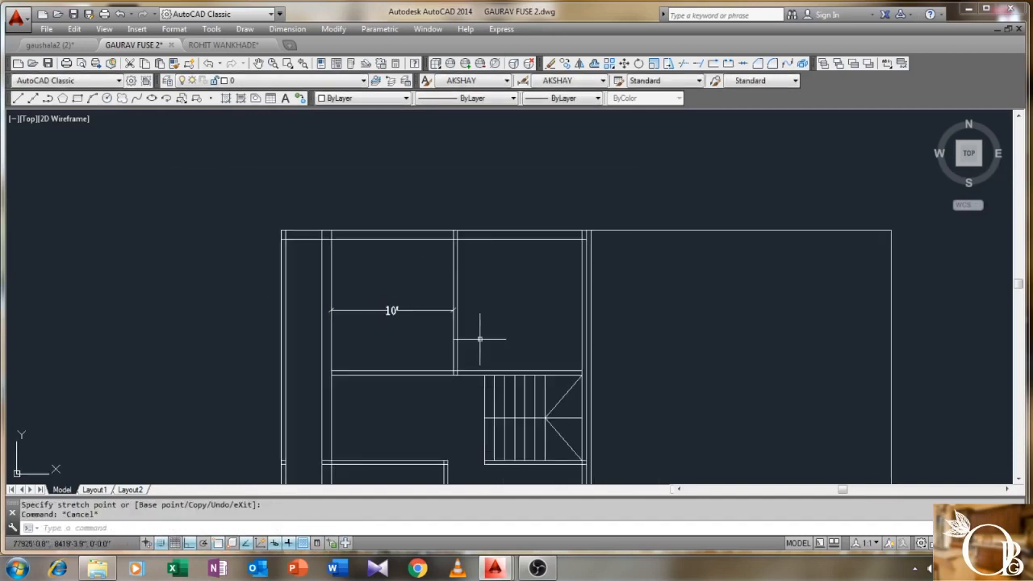
- Pan and zoom to bring the lower part of the plan into view
{"action": "scroll", "coordinate": [480, 338], "scroll_direction": "down", "scroll_amount": 2}
{"action": "middle_click_drag", "start_coordinate": [479, 339], "coordinate": [485, 272]}
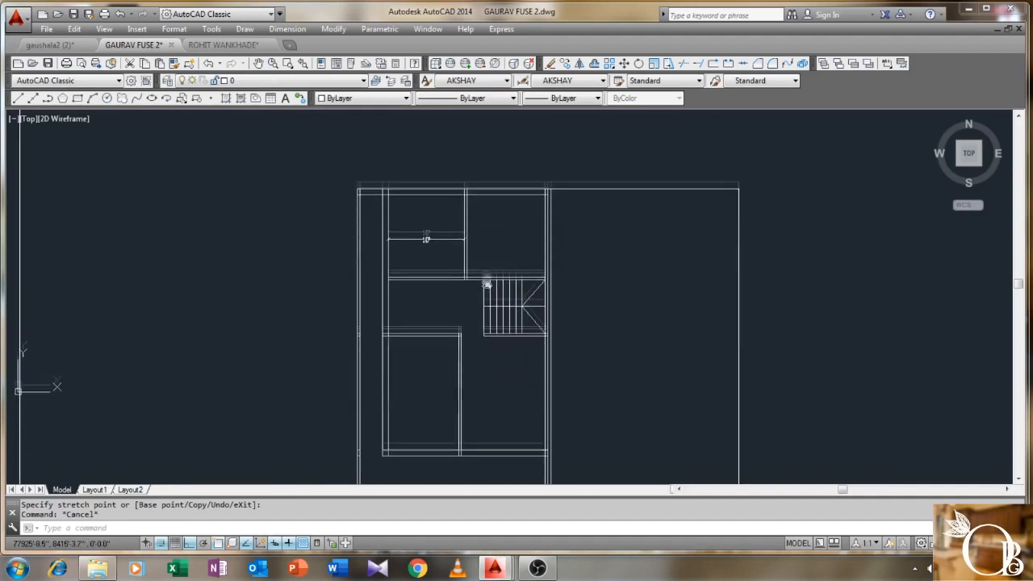
{"action": "scroll", "coordinate": [440, 297], "scroll_direction": "up", "scroll_amount": 2}
{"action": "middle_click_drag", "start_coordinate": [440, 297], "coordinate": [440, 292]}
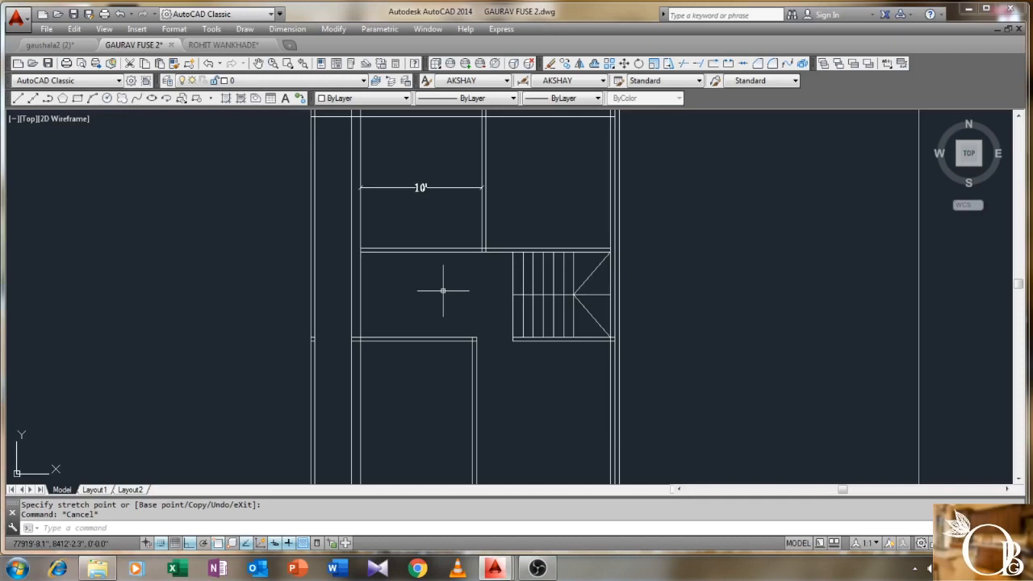
{"action": "scroll", "coordinate": [443, 291], "scroll_direction": "down", "scroll_amount": 2}
{"action": "middle_click_drag", "start_coordinate": [443, 290], "coordinate": [417, 301]}
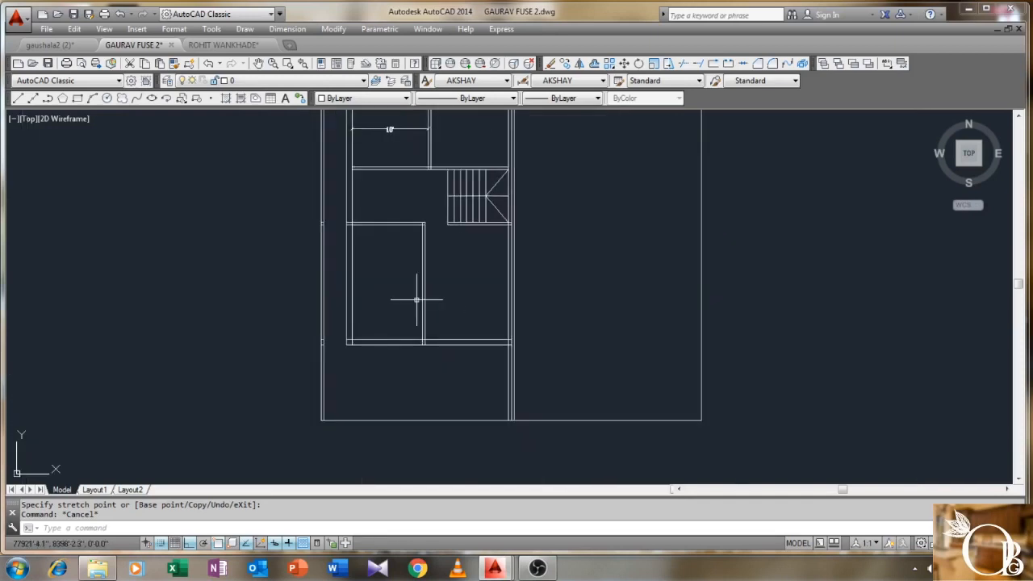
{"action": "middle_click_drag", "start_coordinate": [388, 265], "coordinate": [386, 309]}
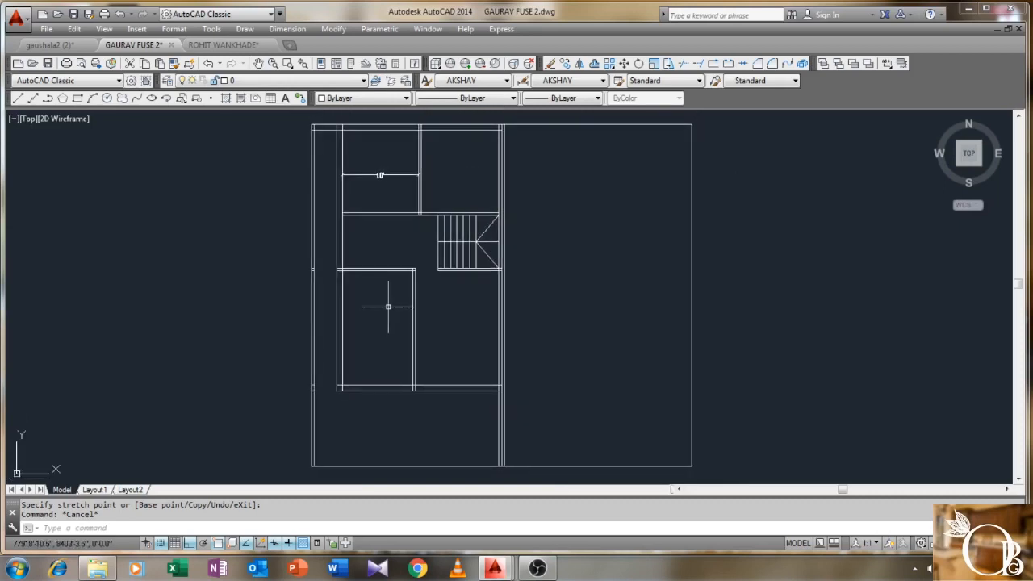
{"action": "middle_click_drag", "start_coordinate": [395, 344], "coordinate": [397, 302]}
- Offset the bottom edge line 4" upward to form a double wall line
{"action": "type", "text": "o"}
{"action": "key", "text": "Return"}
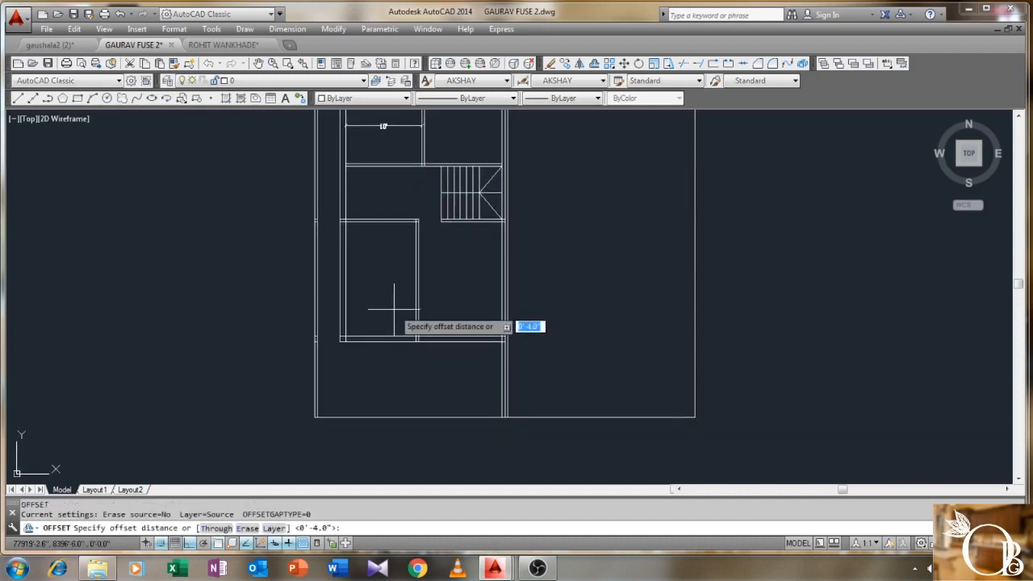
{"action": "type", "text": "4"}
{"action": "key", "text": "Return"}
{"action": "scroll", "coordinate": [418, 415], "scroll_direction": "up", "scroll_amount": 2}
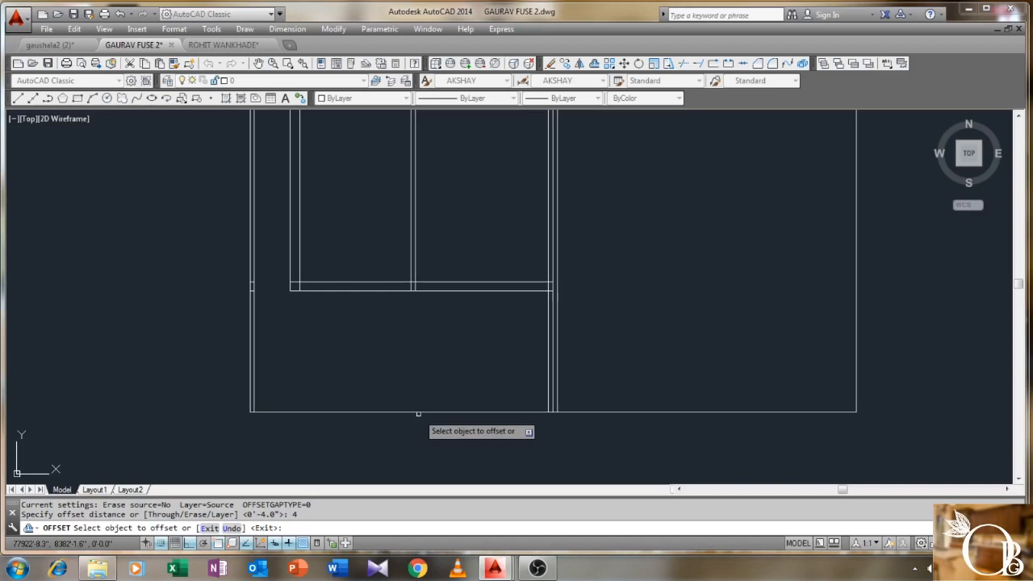
{"action": "left_click", "coordinate": [417, 412]}
{"action": "left_click", "coordinate": [417, 369]}
{"action": "right_click", "coordinate": [417, 371]}
{"action": "left_click", "coordinate": [435, 379]}
{"action": "scroll", "coordinate": [436, 365], "scroll_direction": "down", "scroll_amount": 2}
{"action": "middle_click_drag", "start_coordinate": [437, 361], "coordinate": [405, 373]}
- Window-select the 38 interior room, wall and stair objects and move them down 3'9"
{"action": "scroll", "coordinate": [407, 379], "scroll_direction": "up", "scroll_amount": 1}
{"action": "scroll", "coordinate": [393, 416], "scroll_direction": "down", "scroll_amount": 1}
{"action": "key", "text": "Return"}
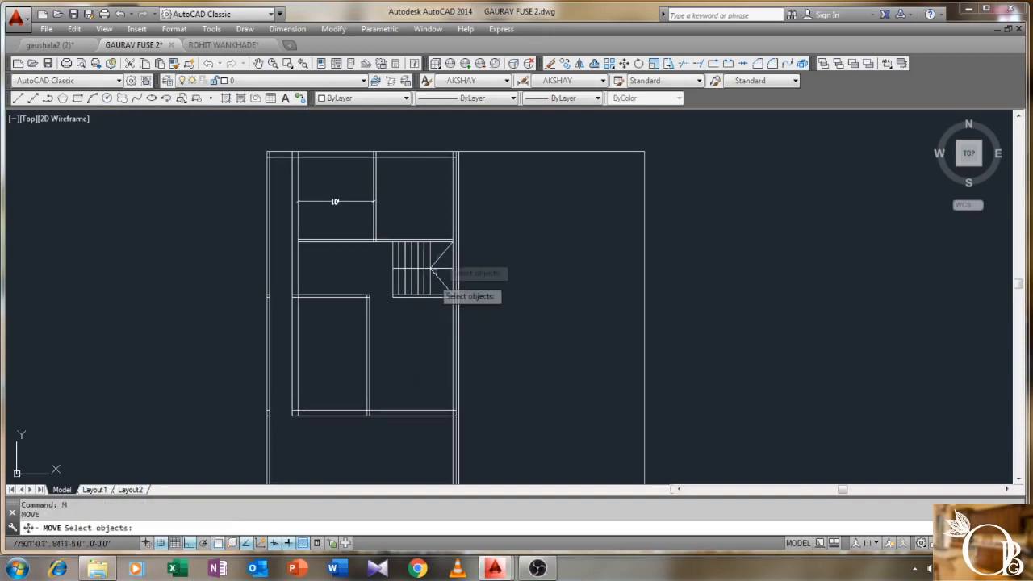
{"action": "left_click", "coordinate": [438, 184]}
{"action": "left_click", "coordinate": [290, 440]}
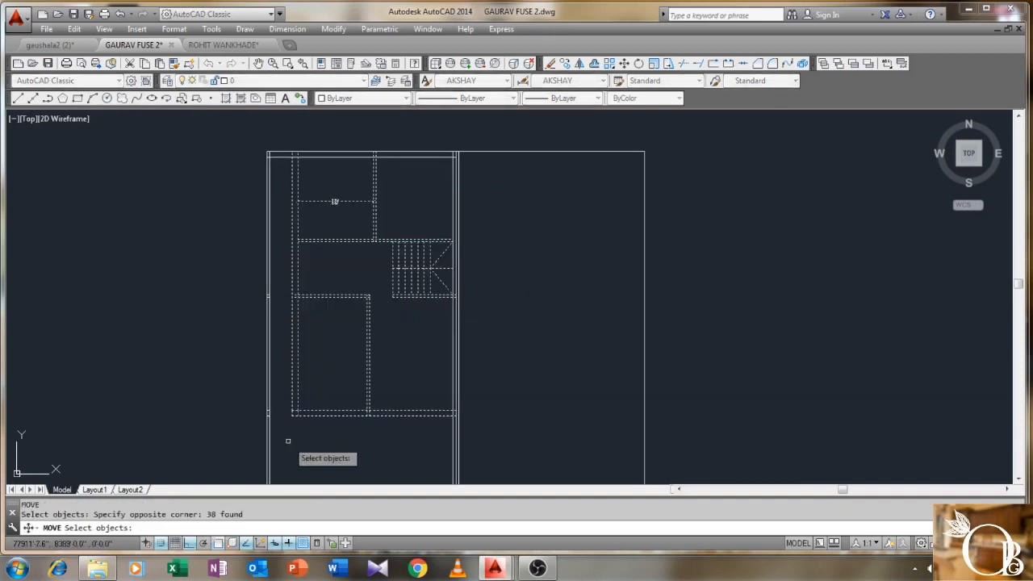
{"action": "key", "text": "Return"}
{"action": "left_click", "coordinate": [453, 416]}
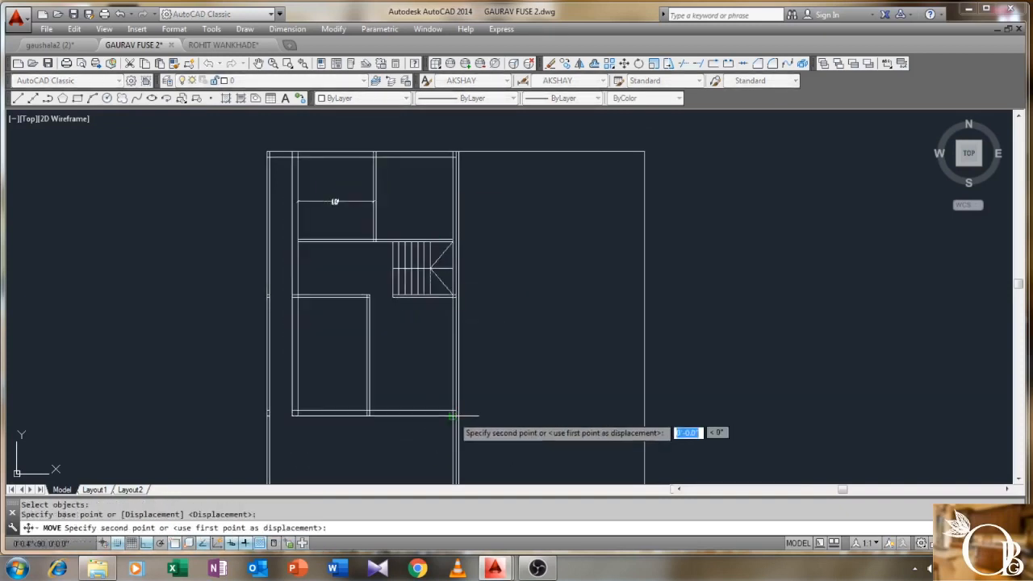
{"action": "scroll", "coordinate": [441, 426], "scroll_direction": "down", "scroll_amount": 2}
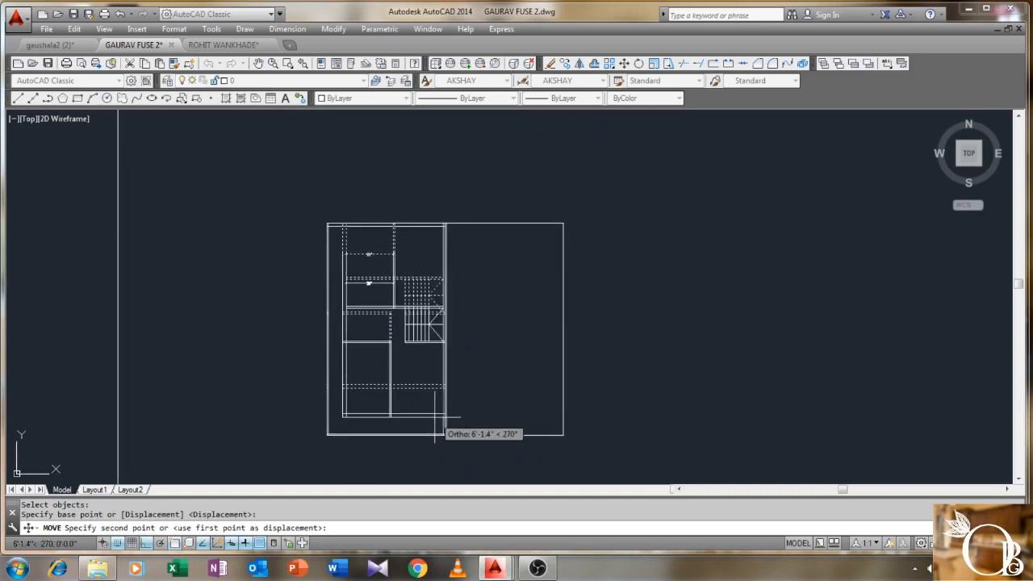
{"action": "type", "text": "3"}
{"action": "type", "text": "9"}
{"action": "key", "text": "Return"}
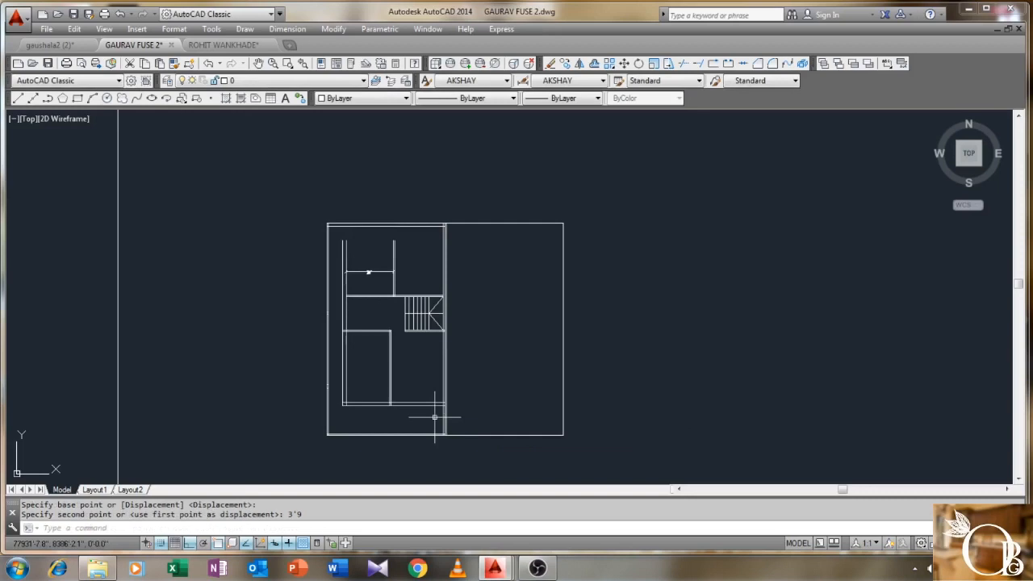
{"action": "scroll", "coordinate": [401, 258], "scroll_direction": "up", "scroll_amount": 4}
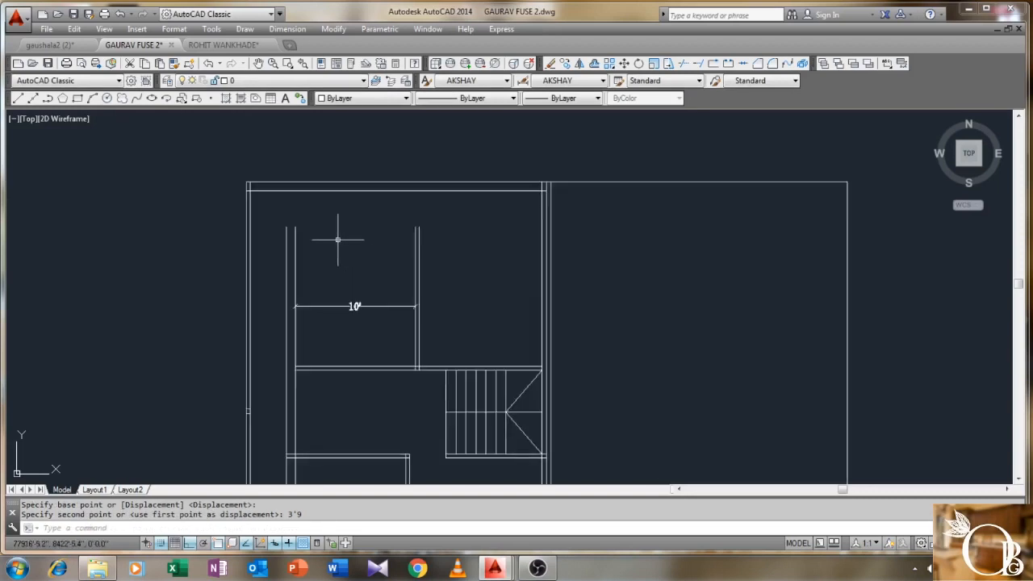
- Draw a line across the top inner wall corners, then delete it
{"action": "key", "text": "Return"}
{"action": "left_click", "coordinate": [287, 228]}
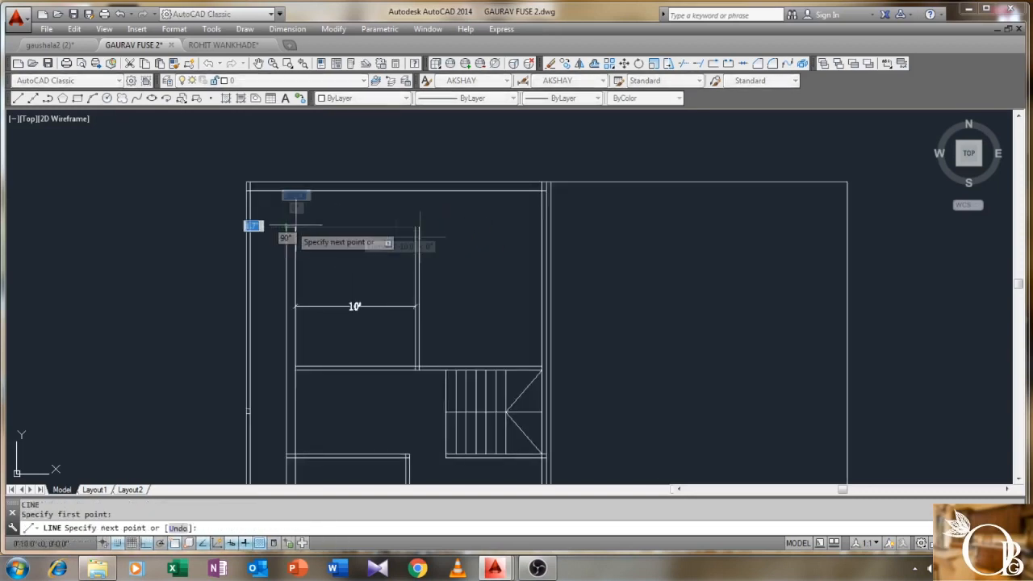
{"action": "left_click", "coordinate": [541, 229]}
{"action": "right_click", "coordinate": [542, 231]}
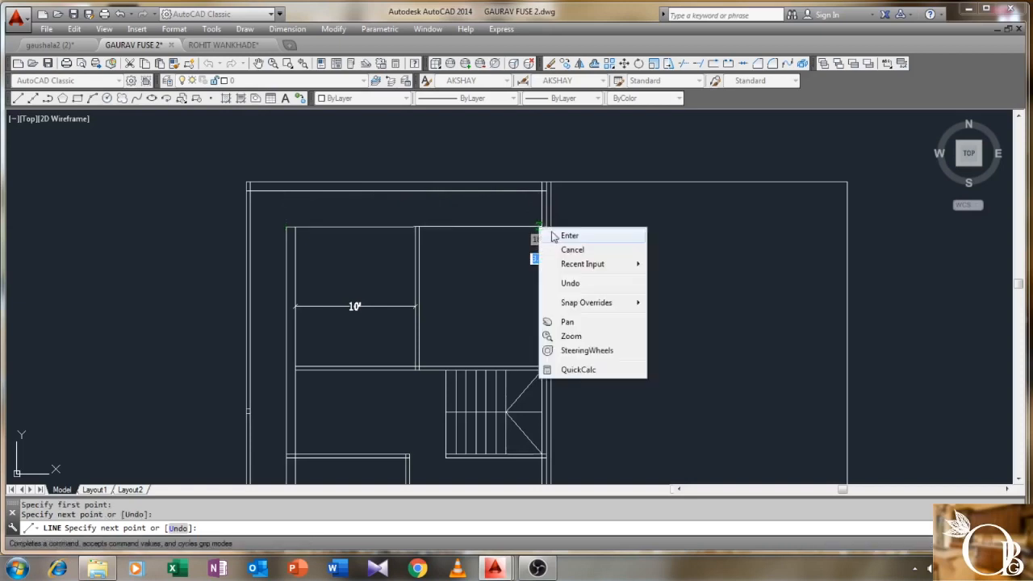
{"action": "left_click", "coordinate": [565, 235]}
{"action": "scroll", "coordinate": [441, 243], "scroll_direction": "up", "scroll_amount": 1}
{"action": "left_click", "coordinate": [484, 202]}
{"action": "left_click", "coordinate": [469, 238]}
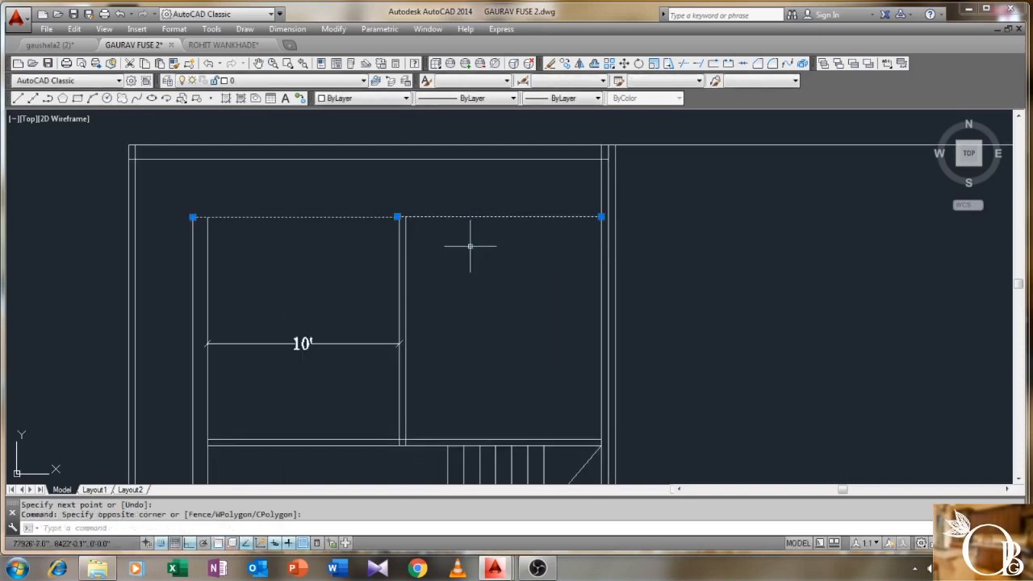
{"action": "key", "text": "Delete"}
- Draw a new top line between the left and right wall corners
{"action": "middle_click_drag", "start_coordinate": [257, 233], "coordinate": [300, 207]}
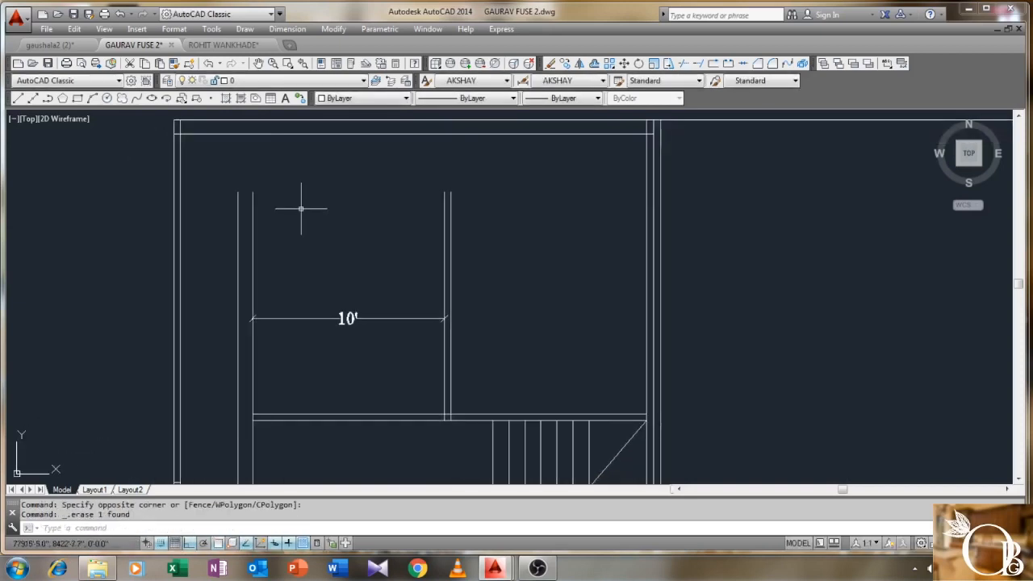
{"action": "key", "text": "Return"}
{"action": "left_click", "coordinate": [237, 192]}
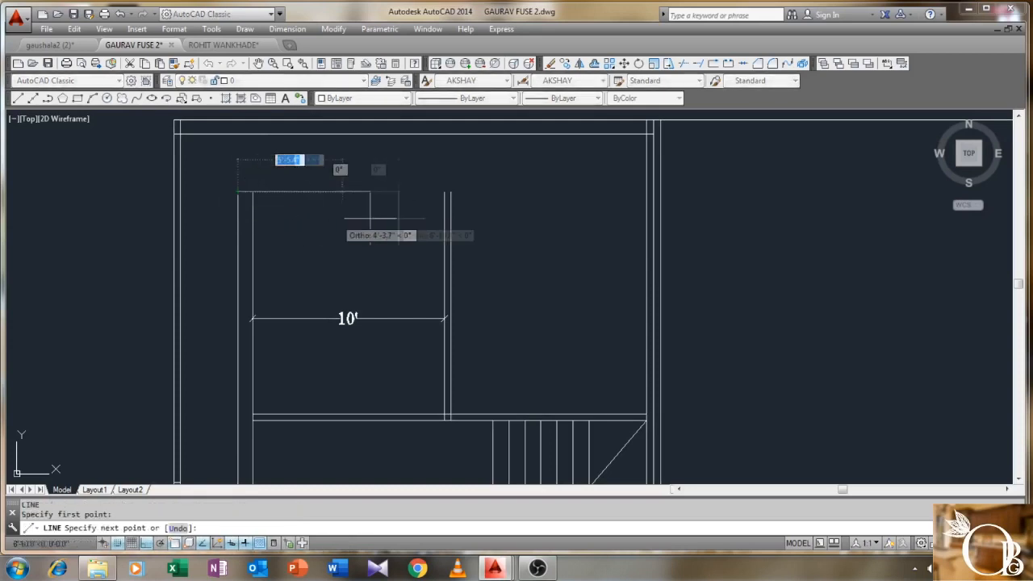
{"action": "left_click", "coordinate": [645, 192]}
{"action": "right_click", "coordinate": [646, 193]}
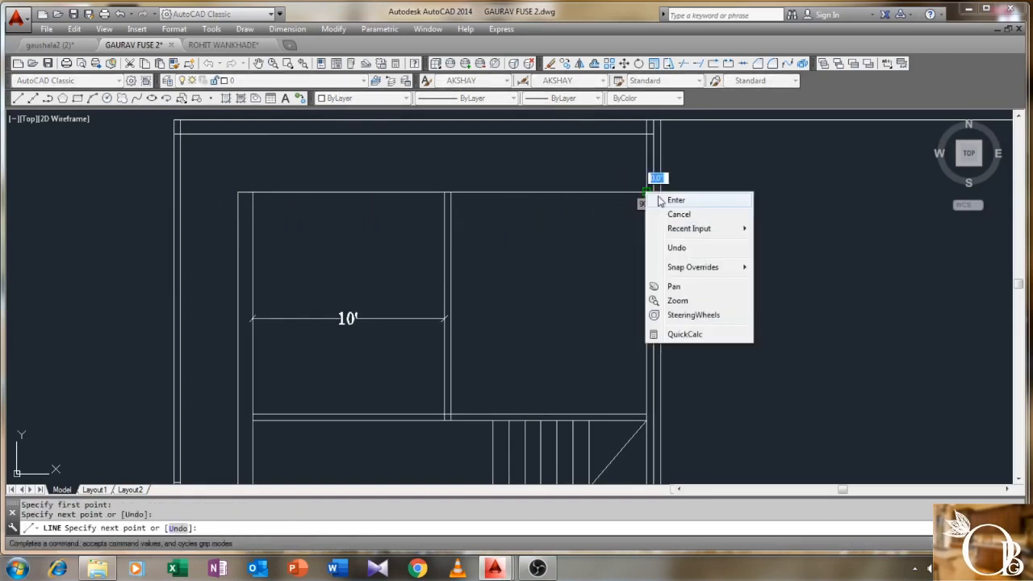
{"action": "left_click", "coordinate": [670, 200]}
- Offset the new top line upward to create a double wall line
{"action": "type", "text": "o"}
{"action": "key", "text": "Return"}
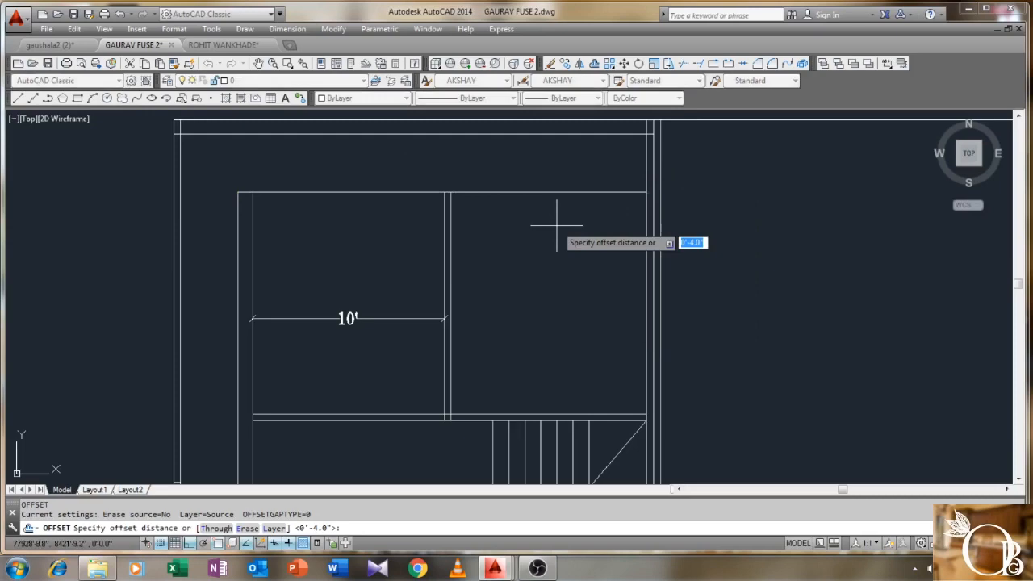
{"action": "left_click", "coordinate": [560, 192]}
{"action": "left_click", "coordinate": [565, 171]}
{"action": "right_click", "coordinate": [560, 161]}
{"action": "left_click", "coordinate": [583, 166]}
- Join the horizontal and vertical wall lines into a clean corner with CHAMFER
{"action": "middle_click_drag", "start_coordinate": [197, 183], "coordinate": [279, 229]}
{"action": "type", "text": "CHA"}
{"action": "key", "text": "Return"}
{"action": "left_click", "coordinate": [332, 222]}
{"action": "left_click", "coordinate": [320, 242]}
{"action": "scroll", "coordinate": [339, 214], "scroll_direction": "down", "scroll_amount": 2}
{"action": "middle_click_drag", "start_coordinate": [336, 219], "coordinate": [309, 200]}
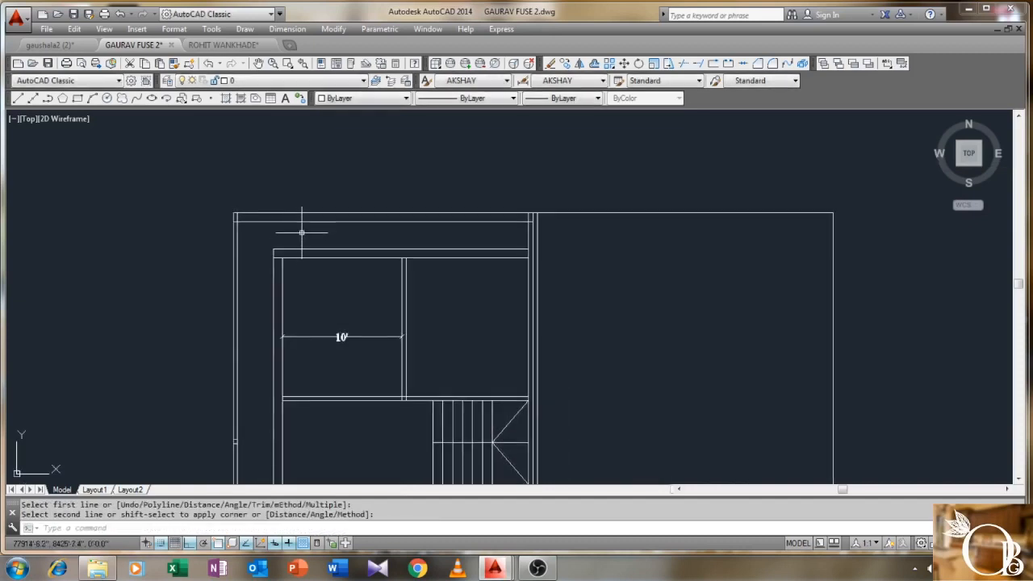
- Move the selected wall line 4" so it sits beside the plot's top edge
{"action": "key", "text": "Return"}
{"action": "scroll", "coordinate": [285, 202], "scroll_direction": "up", "scroll_amount": 3}
{"action": "left_click", "coordinate": [247, 233]}
{"action": "left_click", "coordinate": [212, 269]}
{"action": "key", "text": "Return"}
{"action": "left_click", "coordinate": [145, 237]}
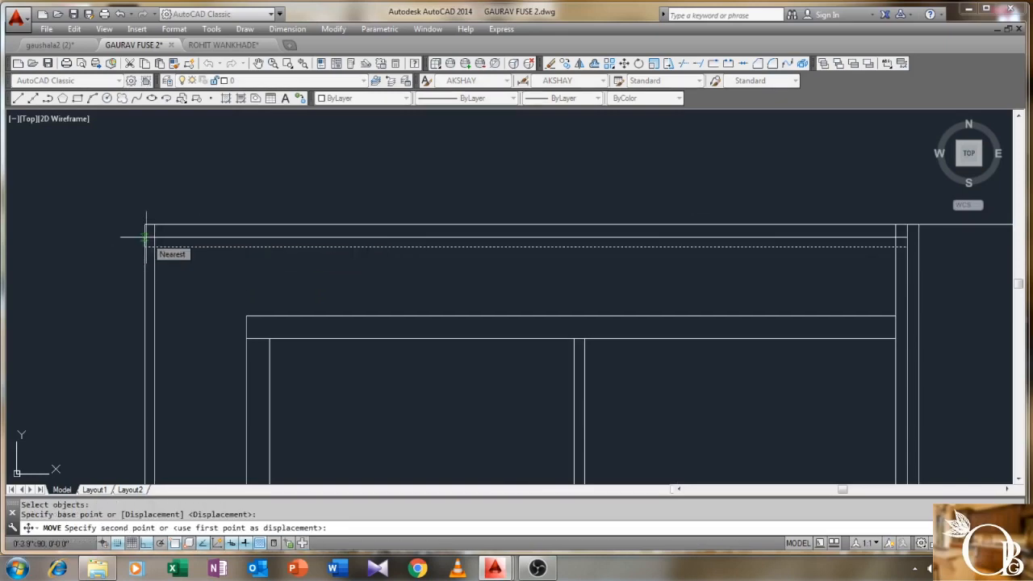
{"action": "type", "text": "4"}
{"action": "key", "text": "Return"}
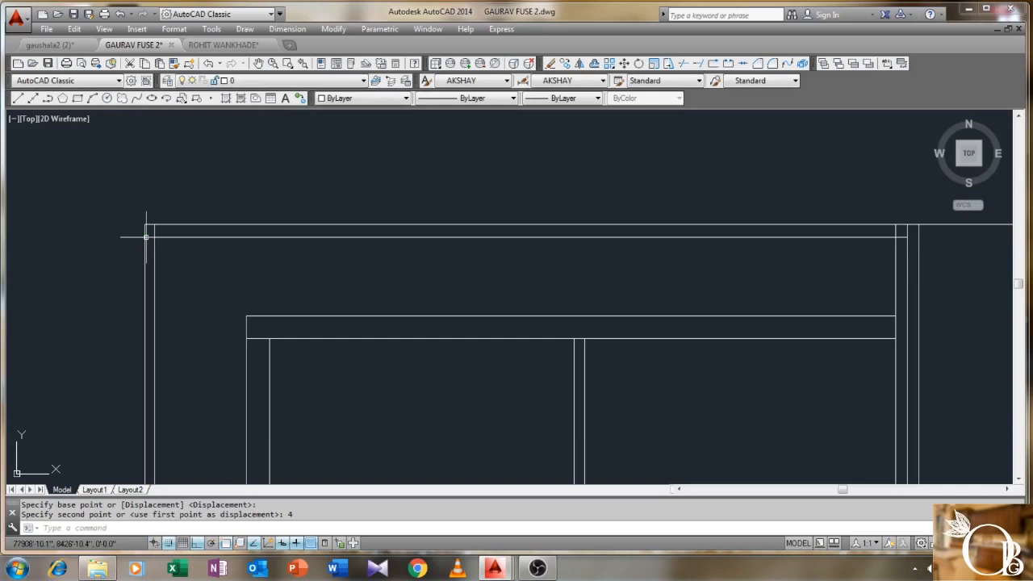
{"action": "scroll", "coordinate": [234, 202], "scroll_direction": "down", "scroll_amount": 5}
{"action": "mouse_move", "coordinate": [249, 217]}
{"action": "middle_mouse_down"}
{"action": "mouse_move", "coordinate": [231, 229]}
{"action": "mouse_move", "coordinate": [234, 219]}
{"action": "middle_mouse_up"}
{"action": "mouse_move", "coordinate": [221, 242]}
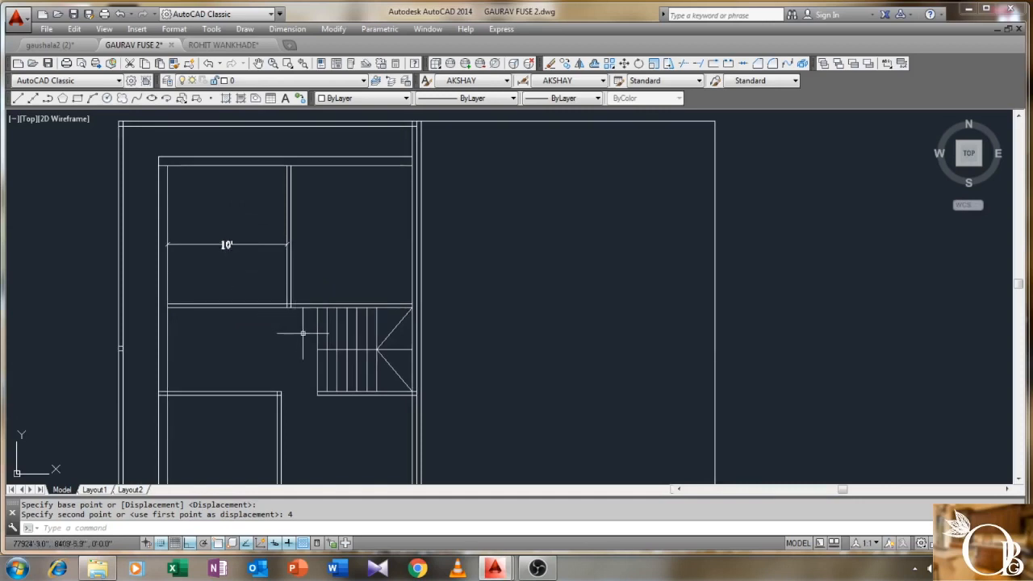
- Draw a 3' line starting from the wall corner beside the staircase
{"action": "scroll", "coordinate": [303, 332], "scroll_direction": "up", "scroll_amount": 2}
{"action": "type", "text": "l"}
{"action": "key", "text": "Return"}
{"action": "scroll", "coordinate": [285, 314], "scroll_direction": "up", "scroll_amount": 2}
{"action": "left_click", "coordinate": [277, 282]}
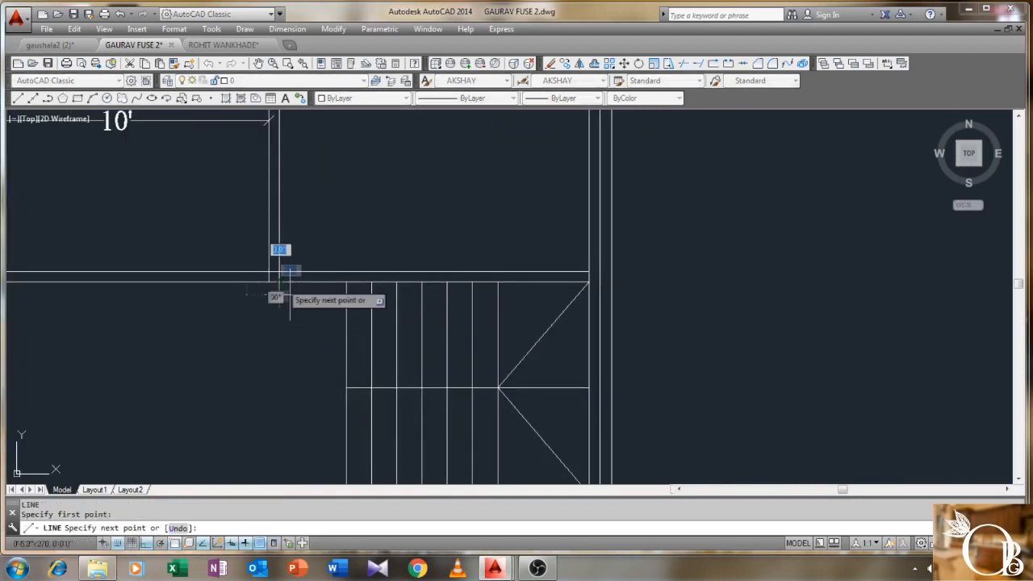
{"action": "type", "text": "3'"}
{"action": "key", "text": "Return"}
{"action": "scroll", "coordinate": [367, 258], "scroll_direction": "up", "scroll_amount": 2}
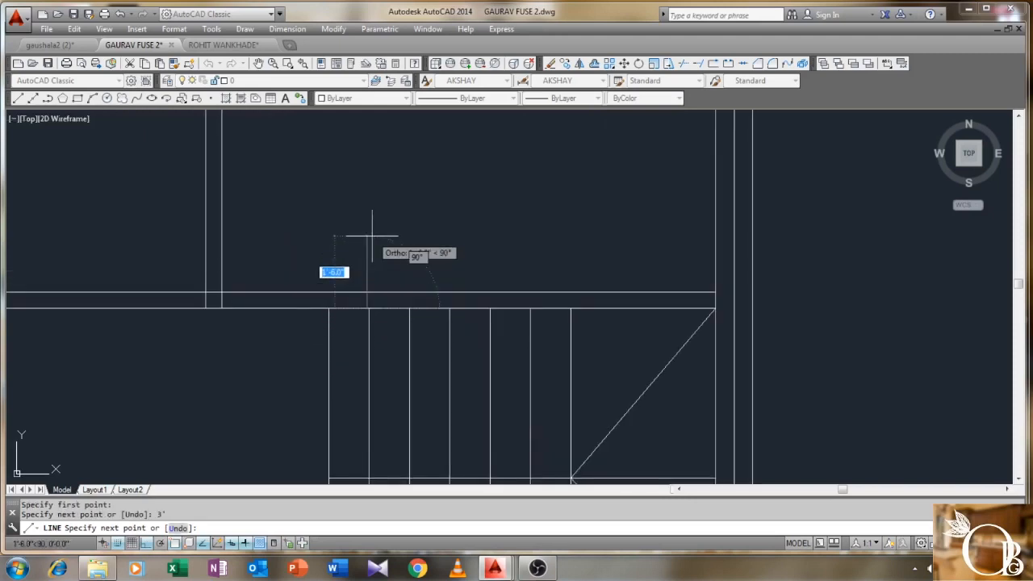
{"action": "right_click", "coordinate": [367, 292]}
{"action": "left_click", "coordinate": [396, 298]}
- Erase the stray vertical line near the corner
{"action": "scroll", "coordinate": [380, 274], "scroll_direction": "up", "scroll_amount": 3}
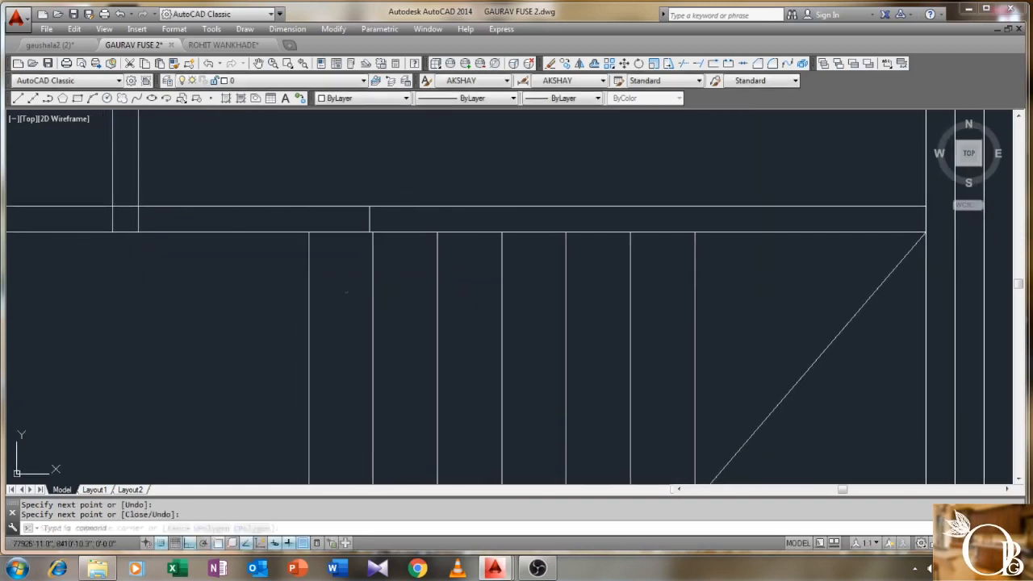
{"action": "left_click", "coordinate": [346, 292]}
{"action": "left_click", "coordinate": [293, 317]}
{"action": "scroll", "coordinate": [293, 318], "scroll_direction": "down", "scroll_amount": 4}
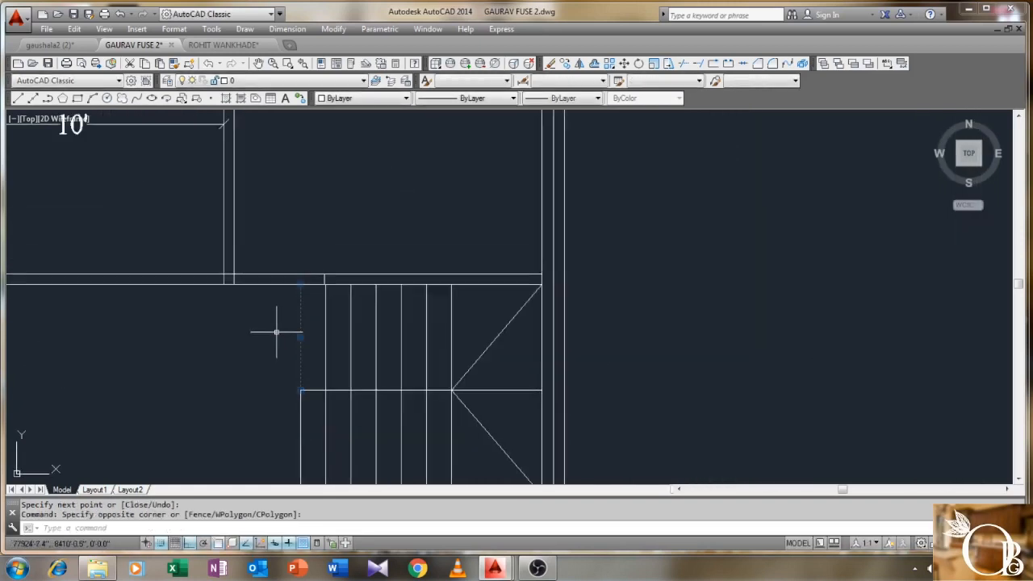
{"action": "key", "text": "Delete"}
- Trim the wall lines at the corner to open a gap
{"action": "scroll", "coordinate": [276, 332], "scroll_direction": "up", "scroll_amount": 2}
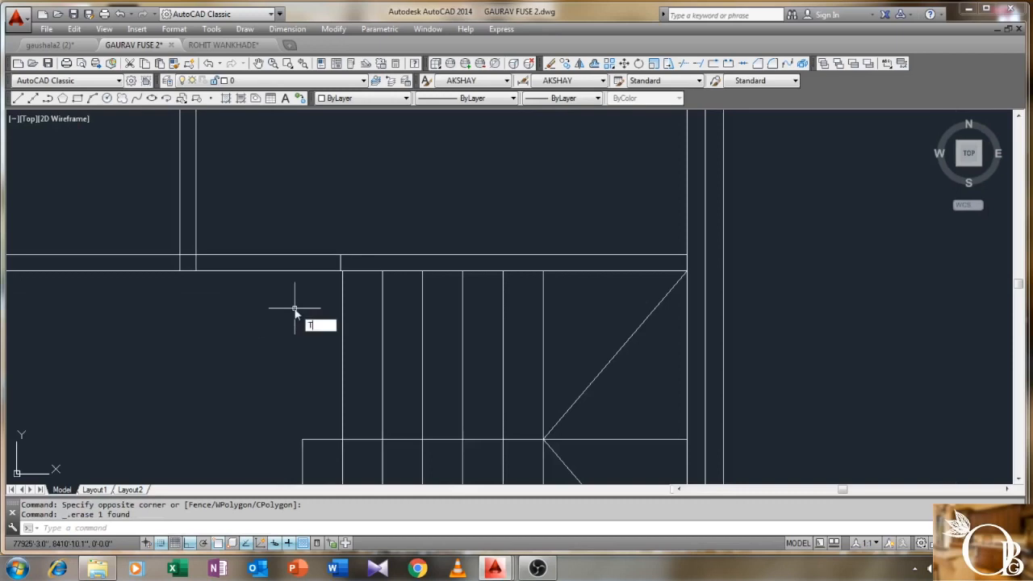
{"action": "type", "text": "r"}
{"action": "key", "text": "Return"}
{"action": "left_click", "coordinate": [387, 214]}
{"action": "left_click", "coordinate": [143, 315]}
{"action": "key", "text": "Return"}
{"action": "left_click", "coordinate": [252, 233]}
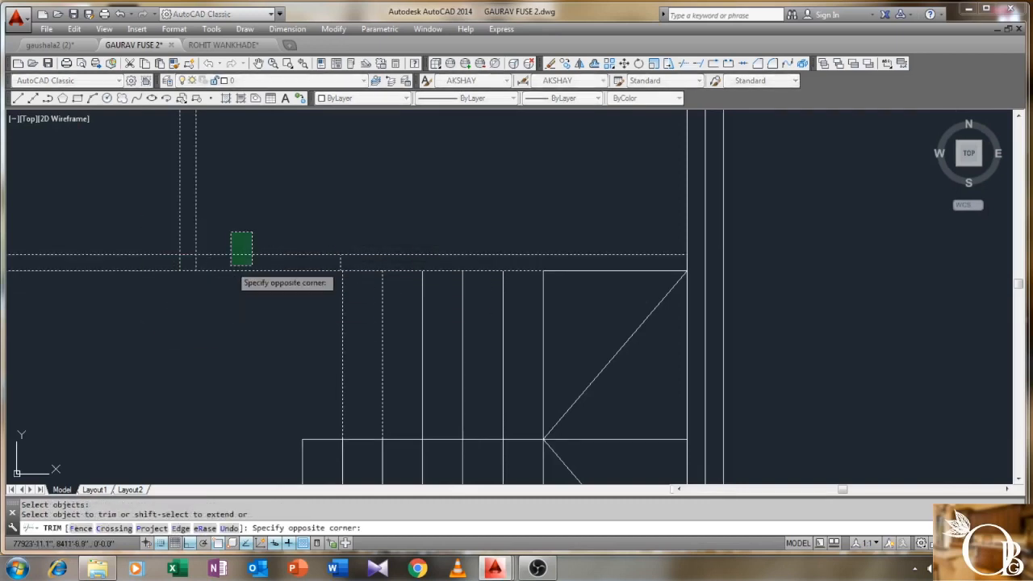
{"action": "left_click", "coordinate": [231, 265]}
{"action": "right_click", "coordinate": [241, 225]}
{"action": "left_click", "coordinate": [251, 235]}
- Pan the plan toward the stairs, cancelling the repeated line command
{"action": "scroll", "coordinate": [253, 242], "scroll_direction": "down", "scroll_amount": 4}
{"action": "mouse_move", "coordinate": [171, 246]}
{"action": "middle_mouse_down"}
{"action": "mouse_move", "coordinate": [295, 203]}
{"action": "mouse_move", "coordinate": [297, 306]}
{"action": "middle_mouse_up"}
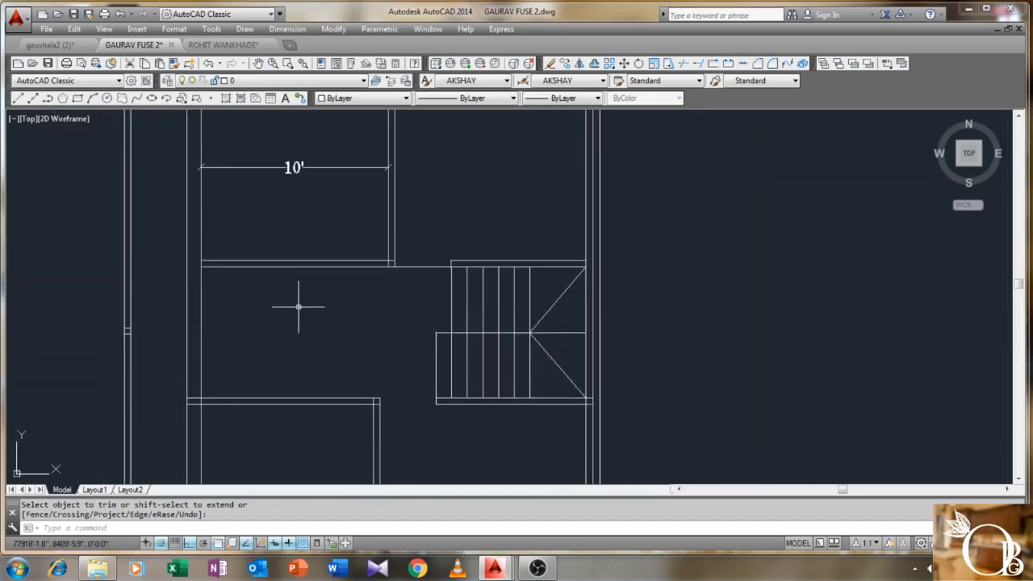
{"action": "key", "text": "Return"}
{"action": "scroll", "coordinate": [276, 296], "scroll_direction": "up", "scroll_amount": 2}
{"action": "middle_click_drag", "start_coordinate": [207, 272], "coordinate": [226, 218]}
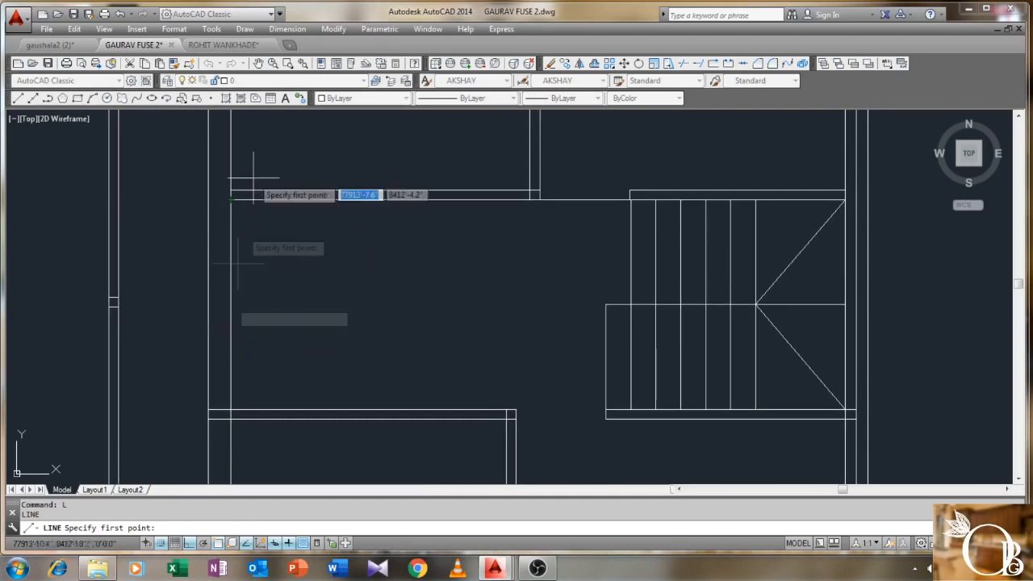
{"action": "key", "text": "Escape"}
- Begin a linear dimension along the left wall, then cancel it
{"action": "left_click", "coordinate": [303, 33]}
{"action": "left_click", "coordinate": [294, 64]}
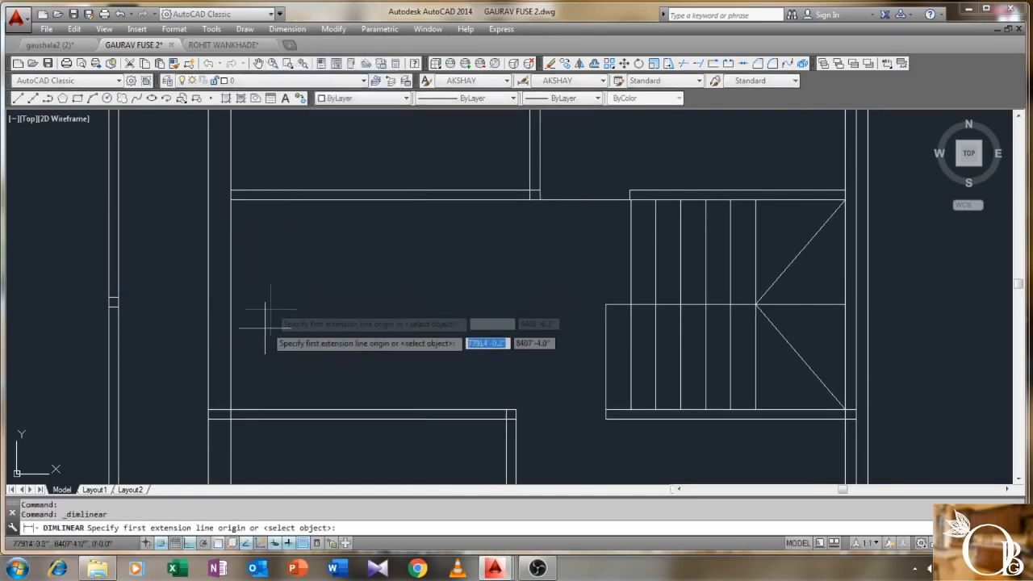
{"action": "left_click", "coordinate": [232, 410]}
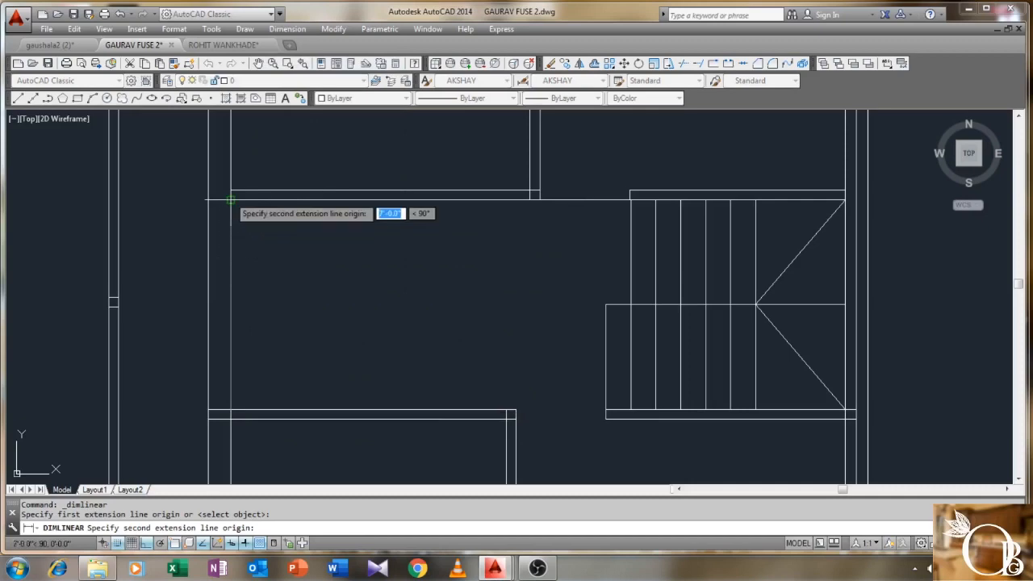
{"action": "left_click", "coordinate": [231, 199]}
{"action": "key", "text": "Escape"}
{"action": "scroll", "coordinate": [303, 246], "scroll_direction": "down", "scroll_amount": 4}
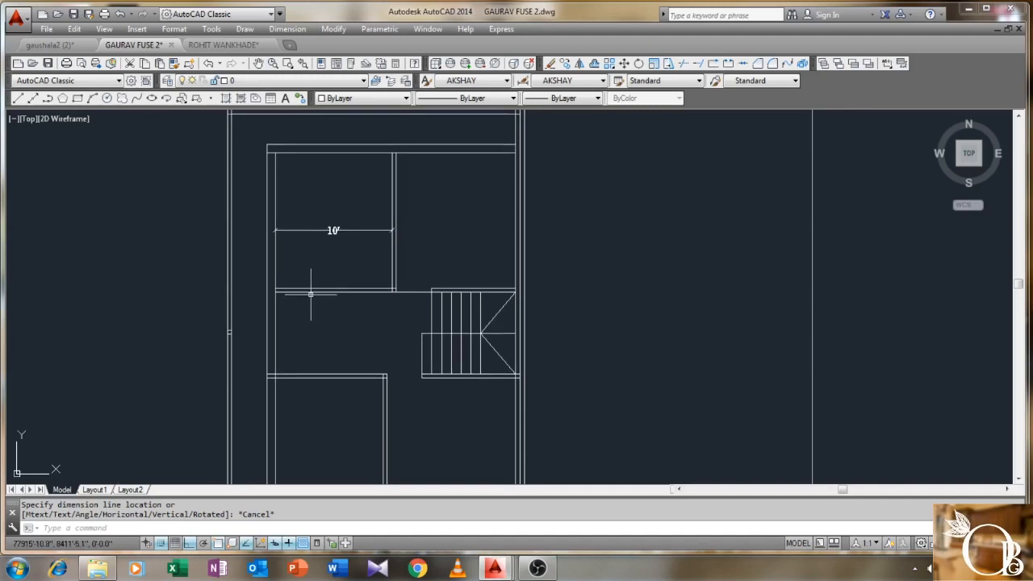
{"action": "scroll", "coordinate": [310, 299], "scroll_direction": "up", "scroll_amount": 3}
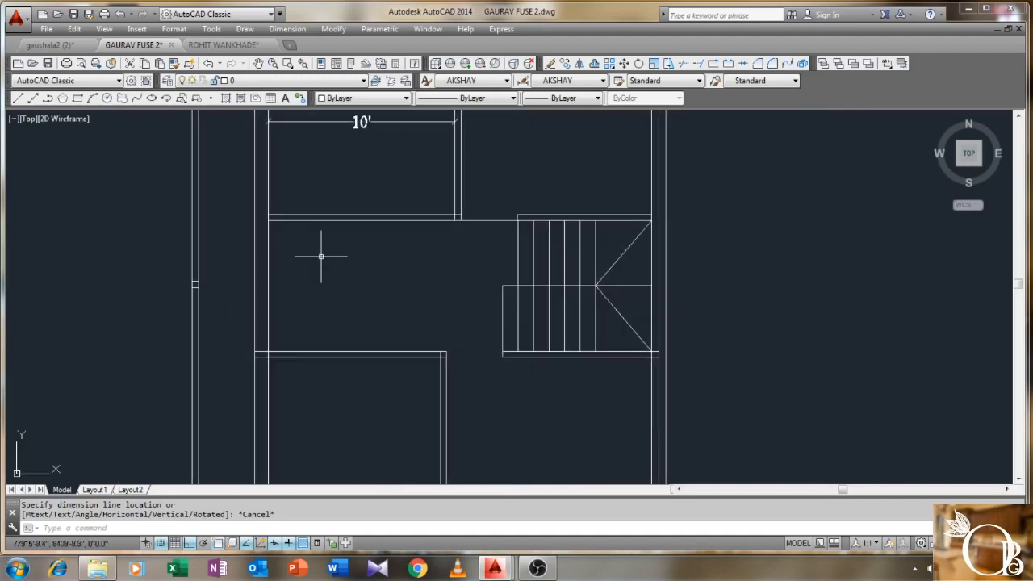
- Draw a 5' line starting near the wall corner
{"action": "type", "text": "l"}
{"action": "key", "text": "Return"}
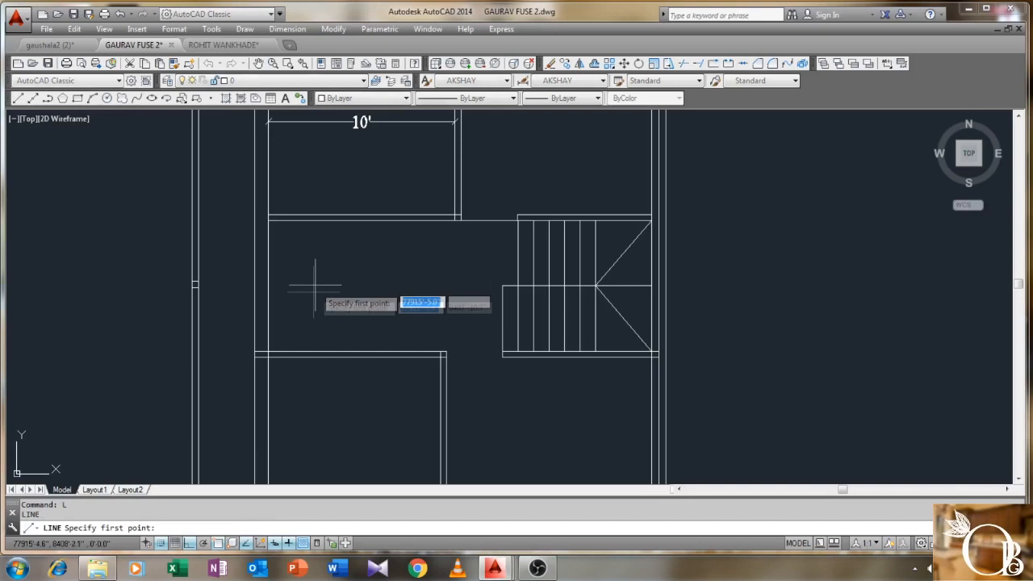
{"action": "left_click", "coordinate": [267, 352]}
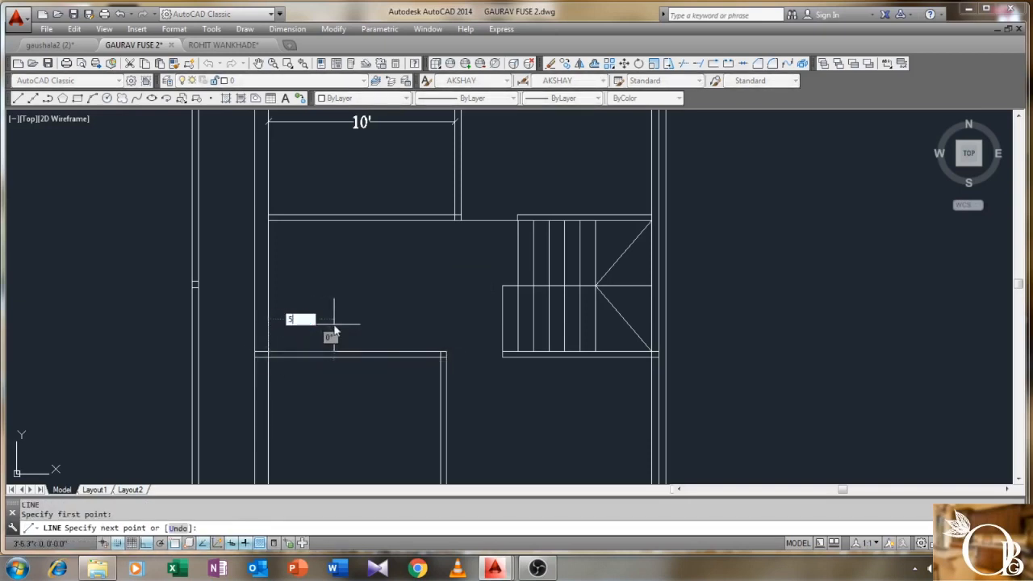
{"action": "key", "text": "Return"}
{"action": "right_click", "coordinate": [370, 225]}
{"action": "left_click", "coordinate": [371, 229]}
{"action": "scroll", "coordinate": [339, 252], "scroll_direction": "down", "scroll_amount": 2}
- Offset the vertical line 4 units to its right
{"action": "type", "text": "O"}
{"action": "key", "text": "Return"}
{"action": "type", "text": "4"}
{"action": "key", "text": "Return"}
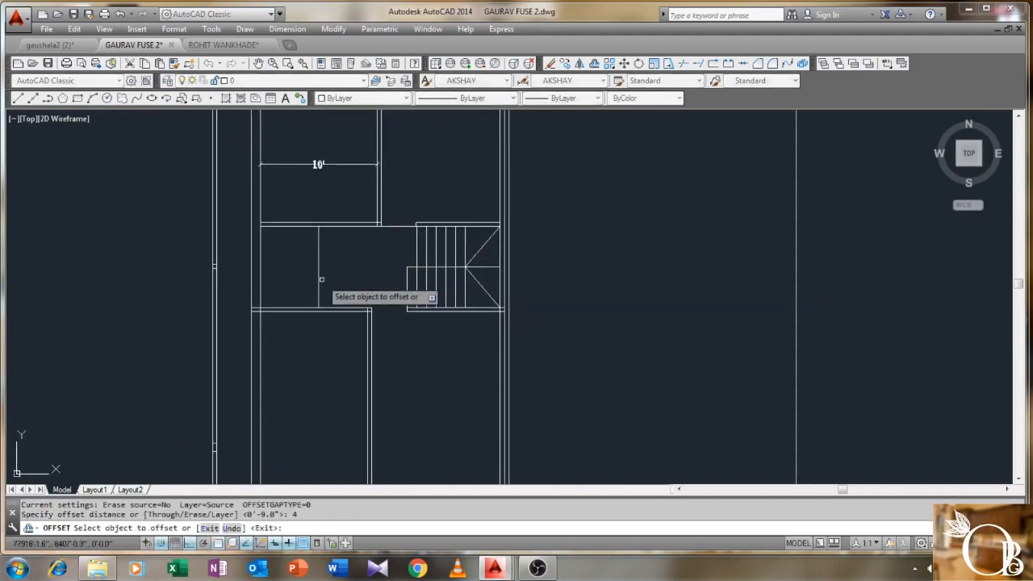
{"action": "left_click", "coordinate": [318, 270]}
{"action": "left_click", "coordinate": [331, 272]}
{"action": "right_click", "coordinate": [338, 271]}
{"action": "left_click", "coordinate": [354, 279]}
- Draw a 3' line from the wall corner with a short end segment
{"action": "middle_click_drag", "start_coordinate": [355, 290], "coordinate": [307, 257]}
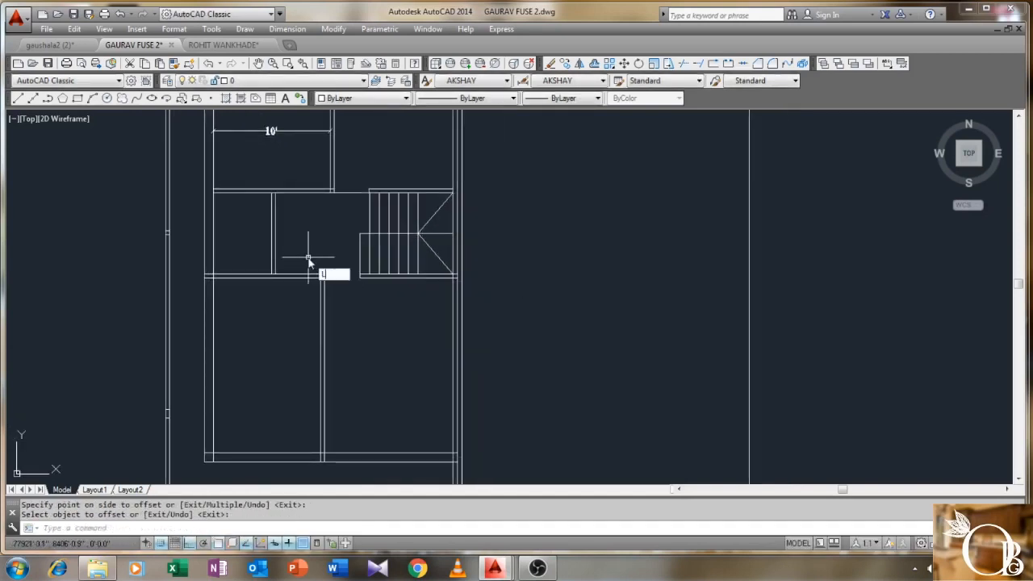
{"action": "key", "text": "Return"}
{"action": "scroll", "coordinate": [313, 266], "scroll_direction": "up", "scroll_amount": 2}
{"action": "left_click", "coordinate": [314, 270]}
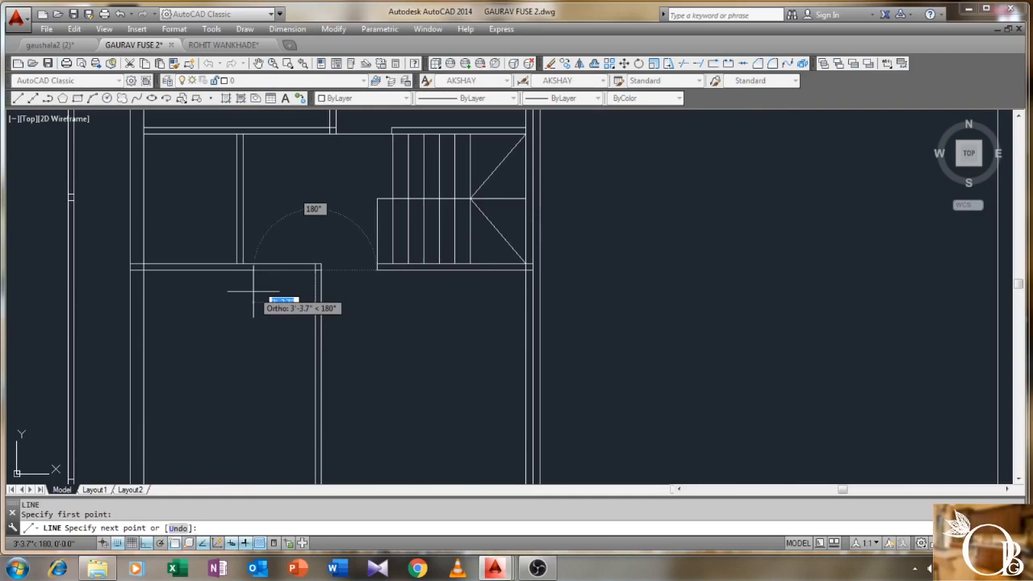
{"action": "type", "text": "3'"}
{"action": "key", "text": "Return"}
{"action": "scroll", "coordinate": [238, 295], "scroll_direction": "up", "scroll_amount": 2}
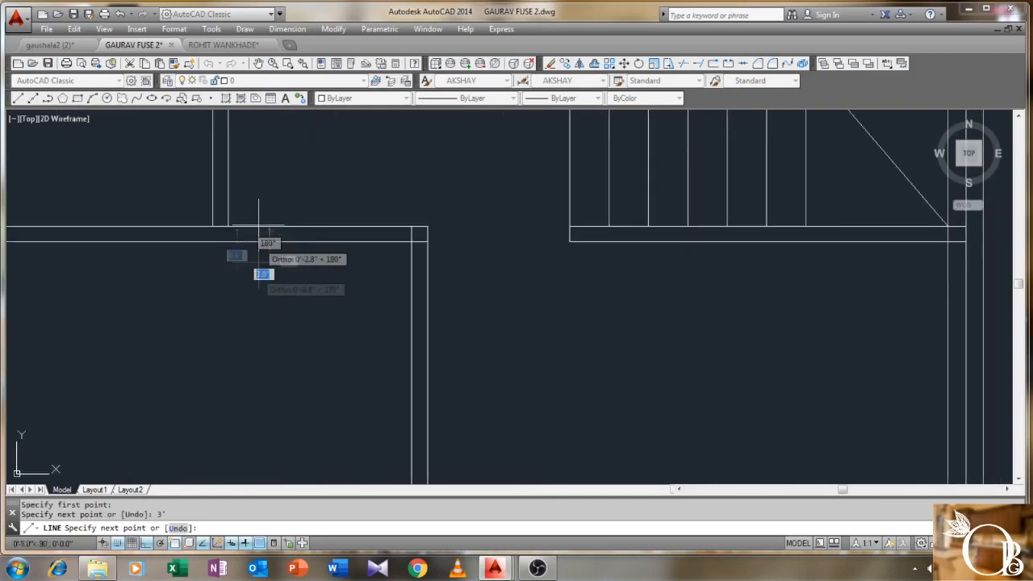
{"action": "left_click", "coordinate": [269, 230]}
{"action": "right_click", "coordinate": [269, 230]}
{"action": "left_click", "coordinate": [284, 237]}
{"action": "scroll", "coordinate": [270, 226], "scroll_direction": "down", "scroll_amount": 3}
- Trim the wall piece between the new lines
{"action": "type", "text": "TR"}
{"action": "key", "text": "Return"}
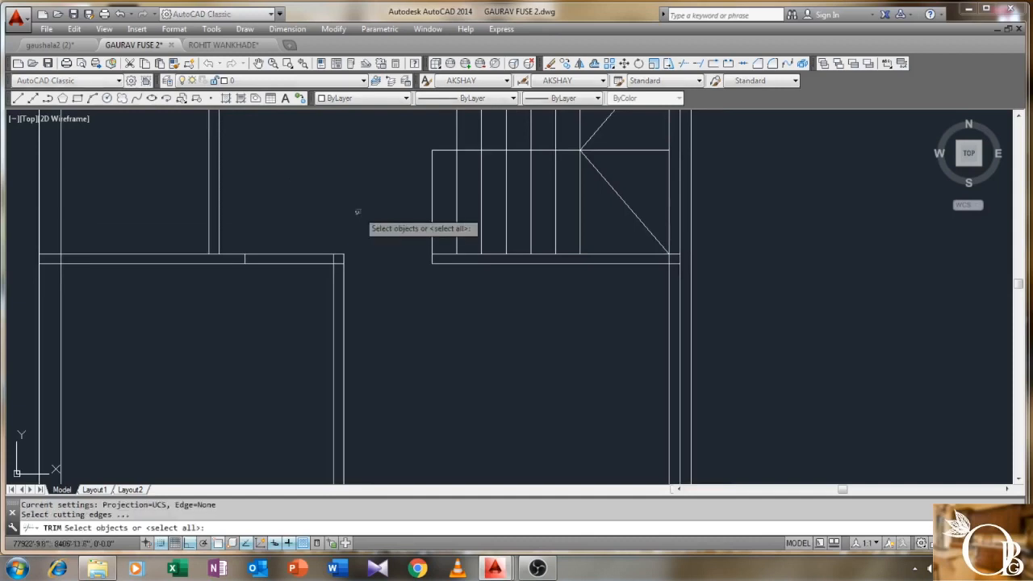
{"action": "left_click", "coordinate": [357, 211]}
{"action": "left_click", "coordinate": [231, 295]}
{"action": "key", "text": "Return"}
{"action": "left_click", "coordinate": [296, 258]}
{"action": "left_click", "coordinate": [279, 280]}
{"action": "right_click", "coordinate": [282, 283]}
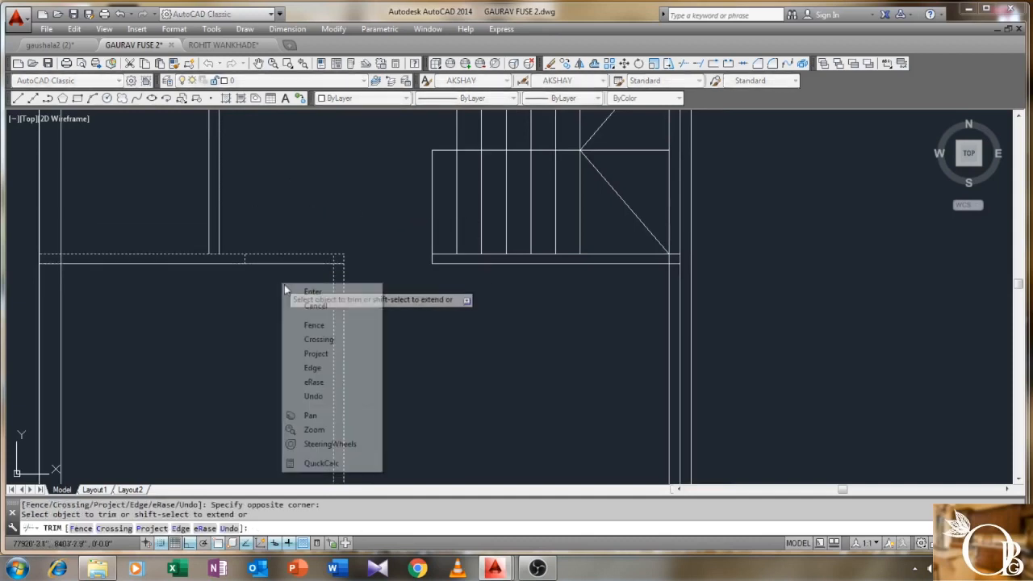
{"action": "left_click", "coordinate": [298, 291]}
- Erase the leftover short line after trimming
{"action": "left_click", "coordinate": [296, 258]}
{"action": "left_click", "coordinate": [286, 278]}
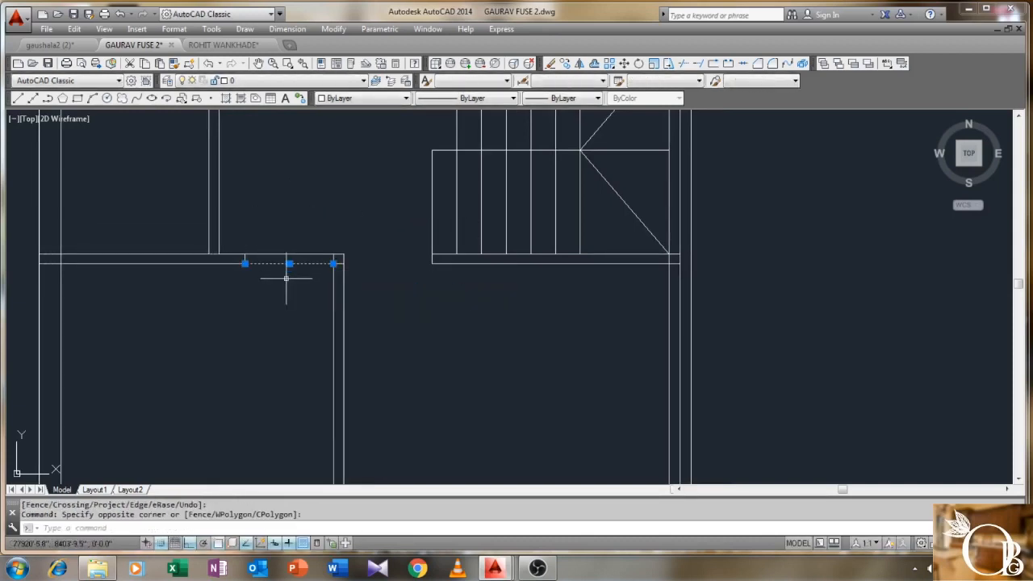
{"action": "key", "text": "Delete"}
{"action": "scroll", "coordinate": [343, 270], "scroll_direction": "up", "scroll_amount": 2}
{"action": "left_click", "coordinate": [332, 259]}
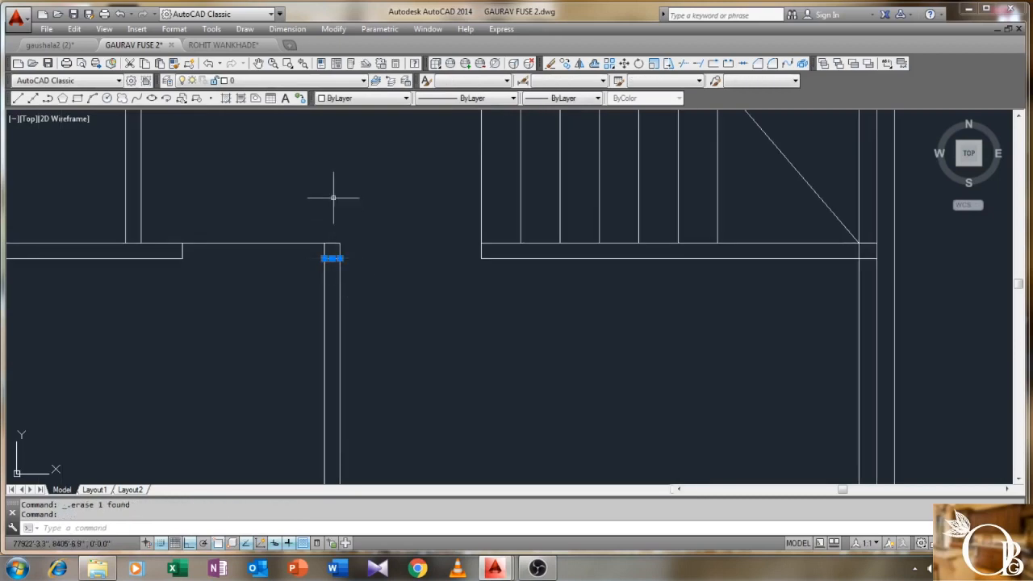
{"action": "scroll", "coordinate": [333, 196], "scroll_direction": "down", "scroll_amount": 5}
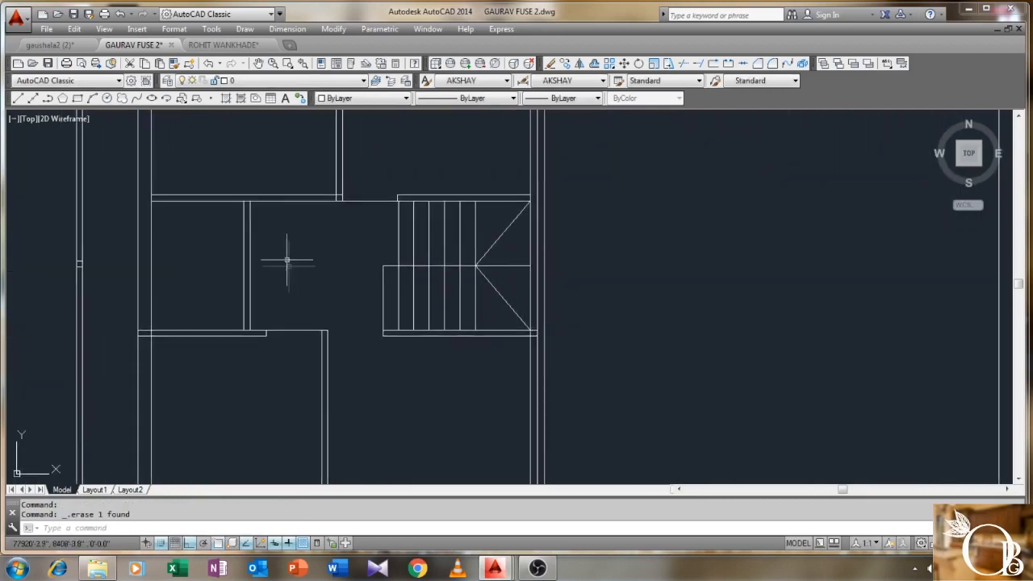
- Draw another 3' line from the next wall corner
{"action": "key", "text": "Return"}
{"action": "scroll", "coordinate": [317, 223], "scroll_direction": "up", "scroll_amount": 2}
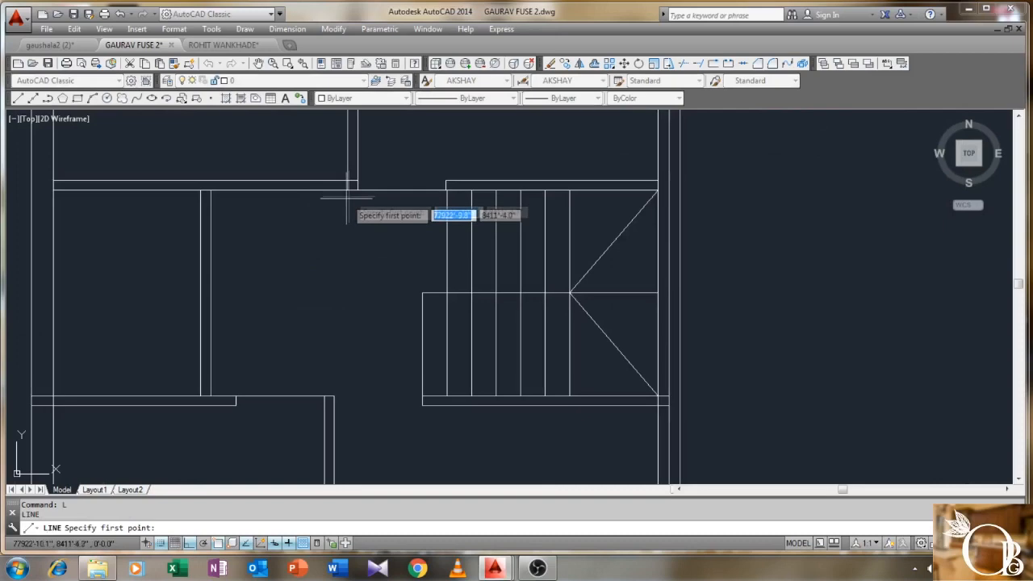
{"action": "left_click", "coordinate": [345, 190]}
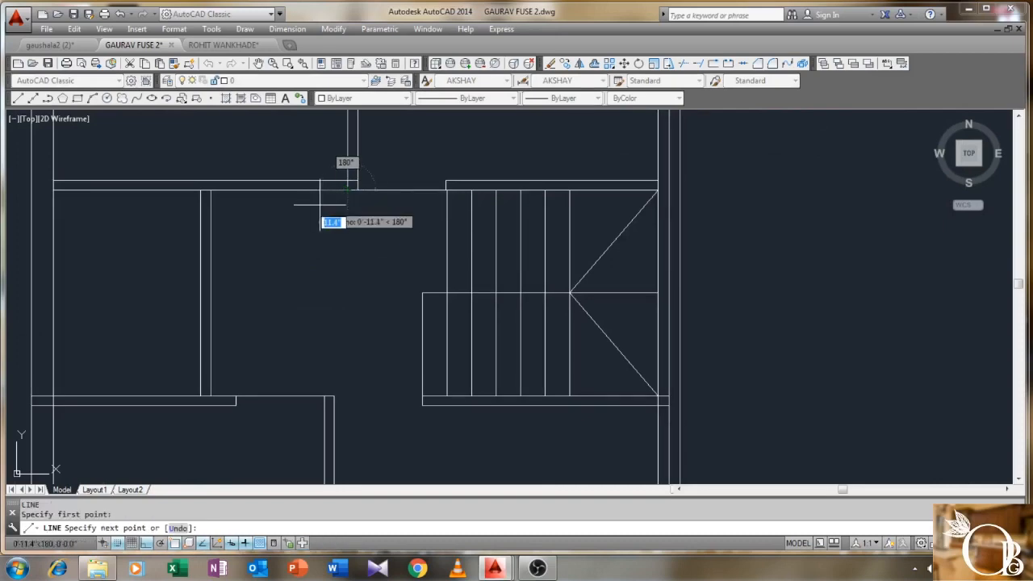
{"action": "type", "text": "3'"}
{"action": "key", "text": "Return"}
{"action": "scroll", "coordinate": [315, 203], "scroll_direction": "up", "scroll_amount": 2}
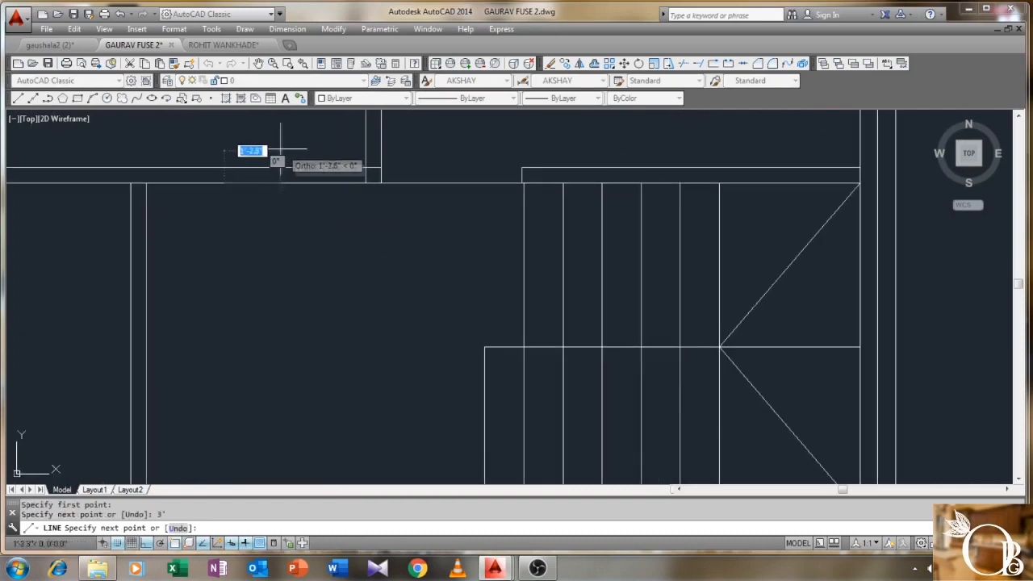
{"action": "right_click", "coordinate": [224, 167]}
{"action": "left_click", "coordinate": [257, 170]}
{"action": "scroll", "coordinate": [279, 145], "scroll_direction": "down", "scroll_amount": 3}
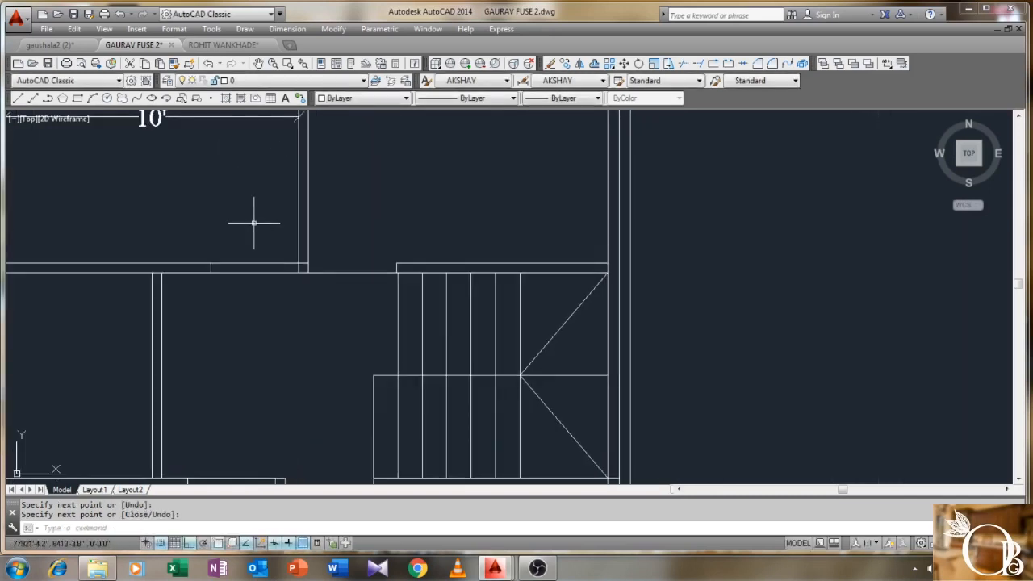
- Trim the wall segment lying between the new lines
{"action": "type", "text": "tr"}
{"action": "key", "text": "Return"}
{"action": "left_click", "coordinate": [339, 216]}
{"action": "left_click", "coordinate": [165, 347]}
{"action": "key", "text": "Return"}
{"action": "left_click", "coordinate": [260, 240]}
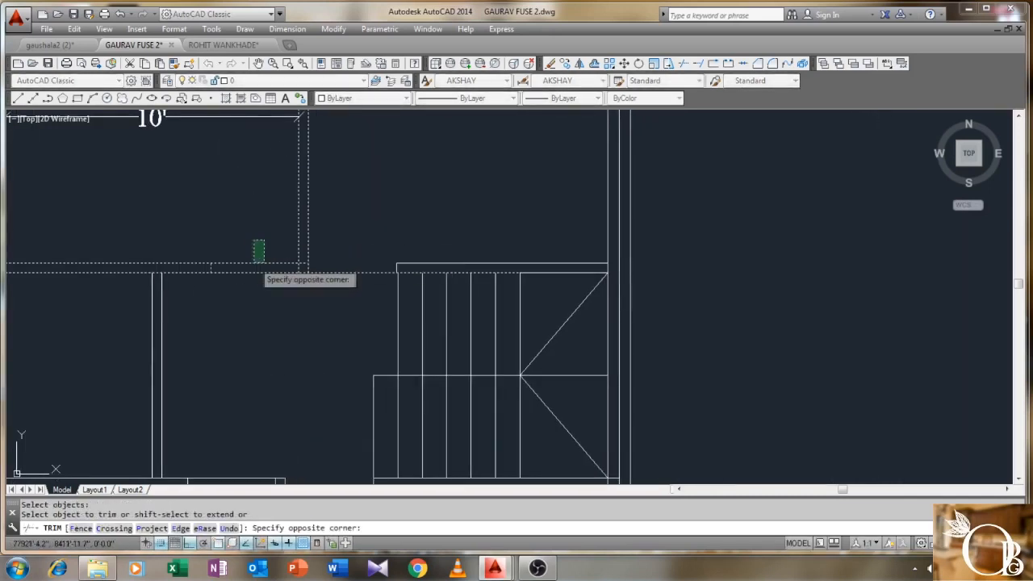
{"action": "left_click", "coordinate": [256, 266]}
{"action": "right_click", "coordinate": [256, 266]}
{"action": "left_click", "coordinate": [293, 273]}
- Erase the leftover short wall piece
{"action": "scroll", "coordinate": [299, 262], "scroll_direction": "up", "scroll_amount": 2}
{"action": "left_click", "coordinate": [304, 261]}
{"action": "left_click", "coordinate": [306, 256]}
{"action": "key", "text": "Delete"}
{"action": "scroll", "coordinate": [252, 259], "scroll_direction": "down", "scroll_amount": 3}
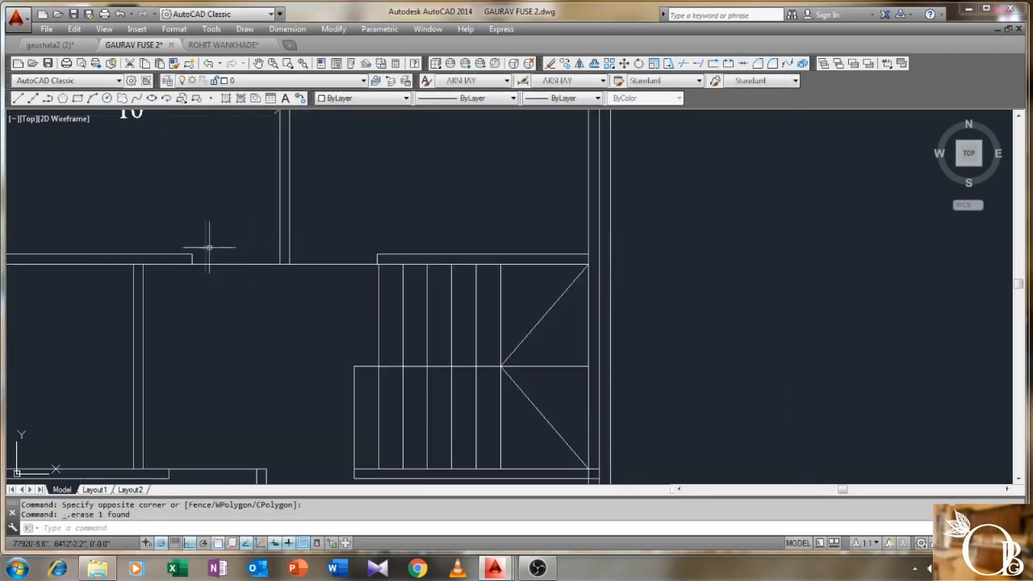
- Draw a 2'6" wall line with a short horizontal segment at its top
{"action": "type", "text": "l"}
{"action": "key", "text": "Return"}
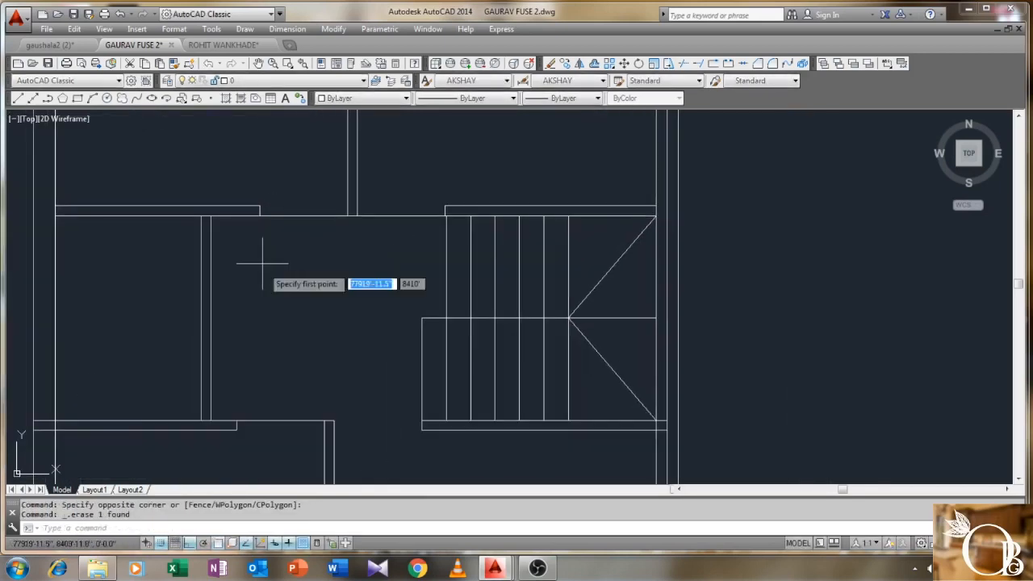
{"action": "scroll", "coordinate": [262, 270], "scroll_direction": "up", "scroll_amount": 2}
{"action": "scroll", "coordinate": [237, 322], "scroll_direction": "down", "scroll_amount": 4}
{"action": "left_click", "coordinate": [222, 393]}
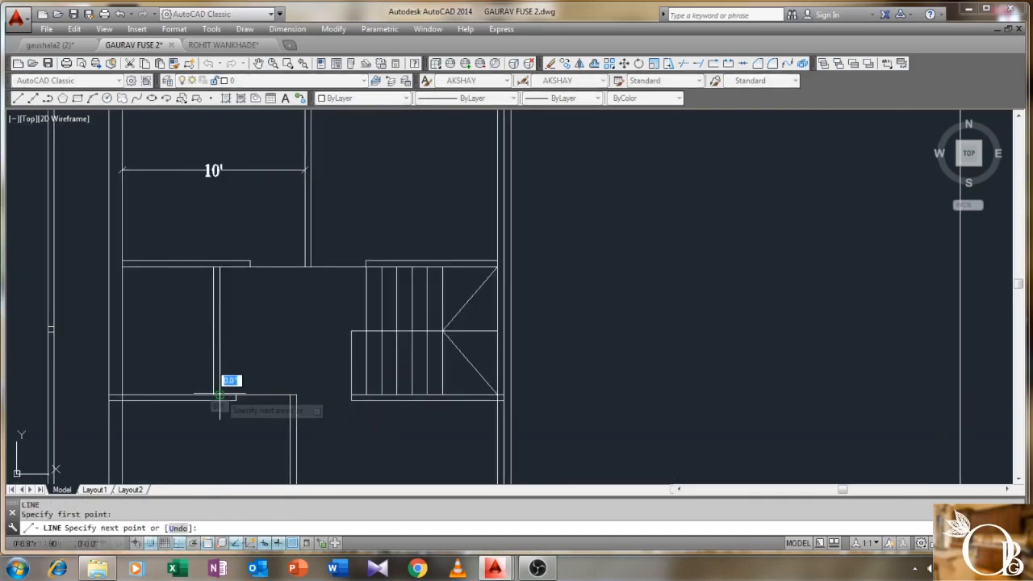
{"action": "type", "text": "2'6"}
{"action": "key", "text": "Return"}
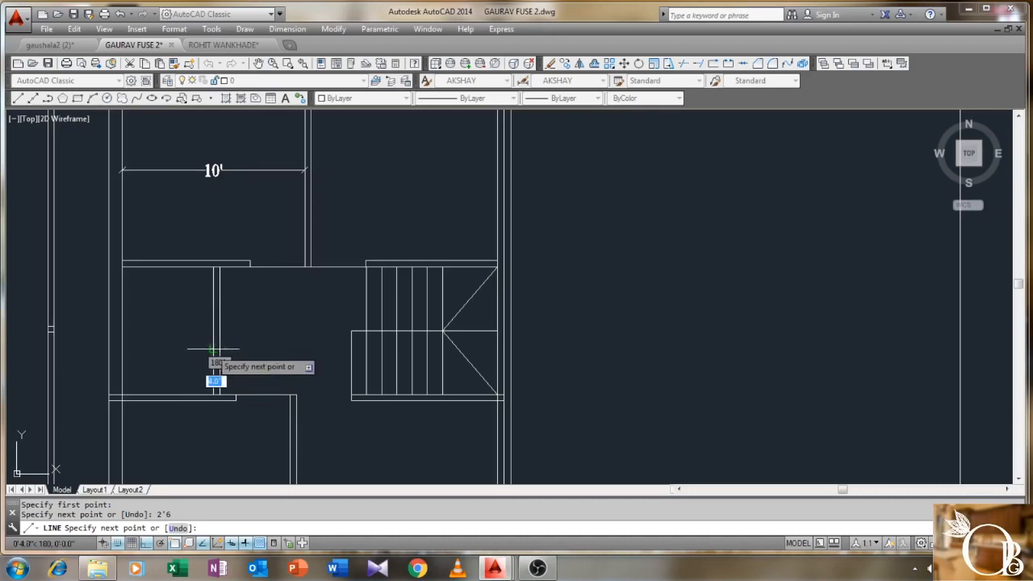
{"action": "left_click", "coordinate": [220, 350]}
{"action": "key", "text": "Return"}
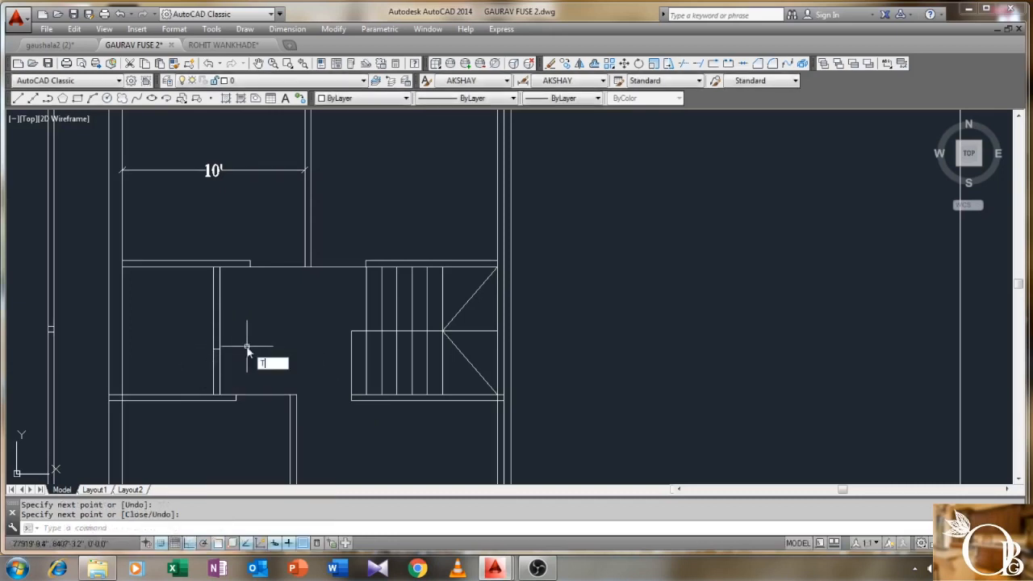
- Trim the lower part of the left vertical wall line
{"action": "type", "text": "TR"}
{"action": "key", "text": "Return"}
{"action": "left_click", "coordinate": [261, 335]}
{"action": "left_click", "coordinate": [193, 418]}
{"action": "right_click", "coordinate": [201, 408]}
{"action": "left_click", "coordinate": [213, 373]}
{"action": "right_click", "coordinate": [251, 340]}
{"action": "left_click", "coordinate": [262, 349]}
- Trim the wall stubs left of the inner wall line at the next junction
{"action": "middle_click_drag", "start_coordinate": [184, 357], "coordinate": [275, 246]}
{"action": "right_click", "coordinate": [157, 275]}
{"action": "left_click", "coordinate": [193, 283]}
{"action": "left_click", "coordinate": [280, 235]}
{"action": "left_click", "coordinate": [212, 292]}
{"action": "key", "text": "Return"}
{"action": "scroll", "coordinate": [234, 250], "scroll_direction": "up", "scroll_amount": 5}
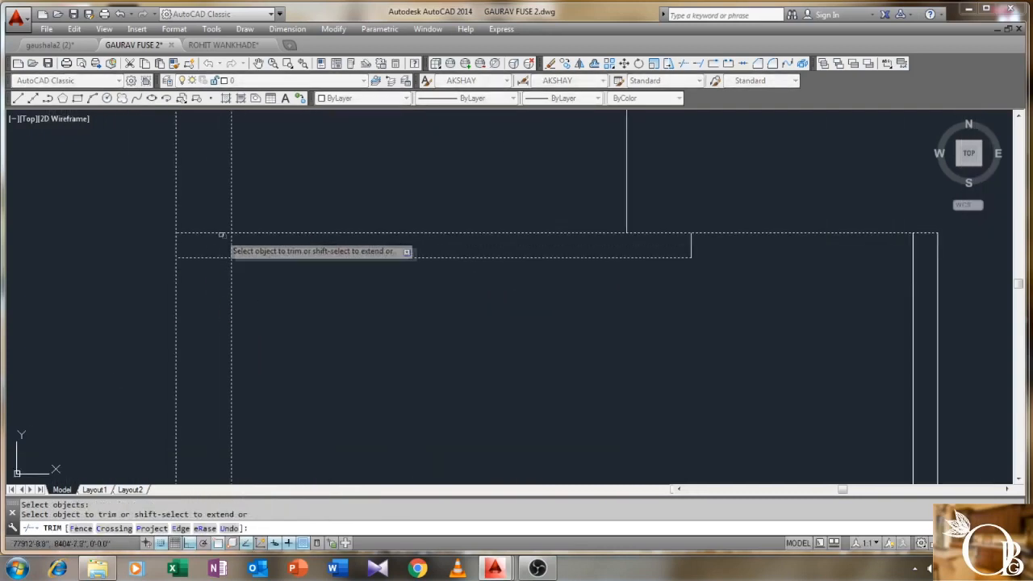
{"action": "left_click", "coordinate": [217, 219]}
{"action": "left_click", "coordinate": [208, 275]}
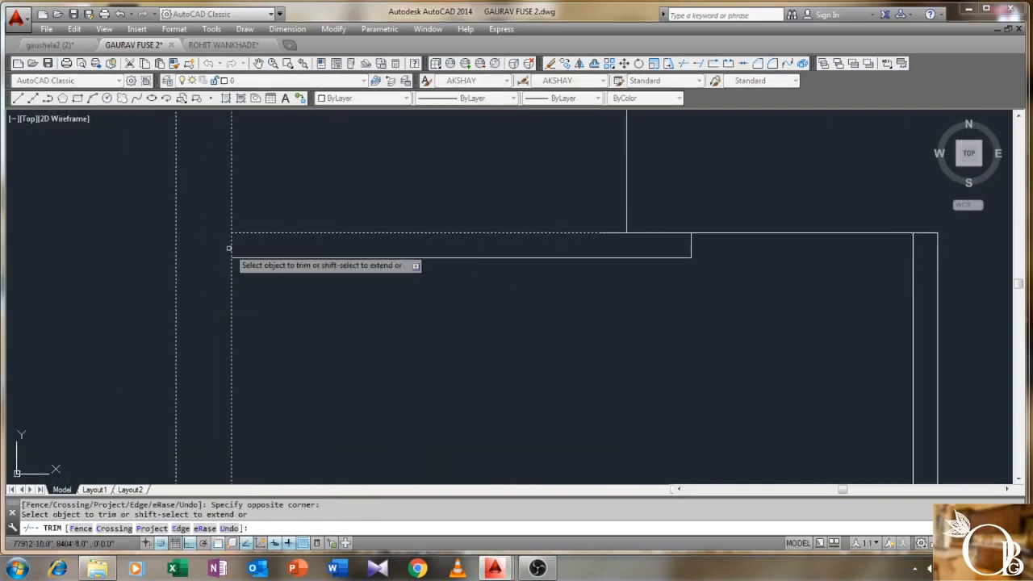
{"action": "scroll", "coordinate": [231, 246], "scroll_direction": "down", "scroll_amount": 5}
{"action": "key", "text": "Escape"}
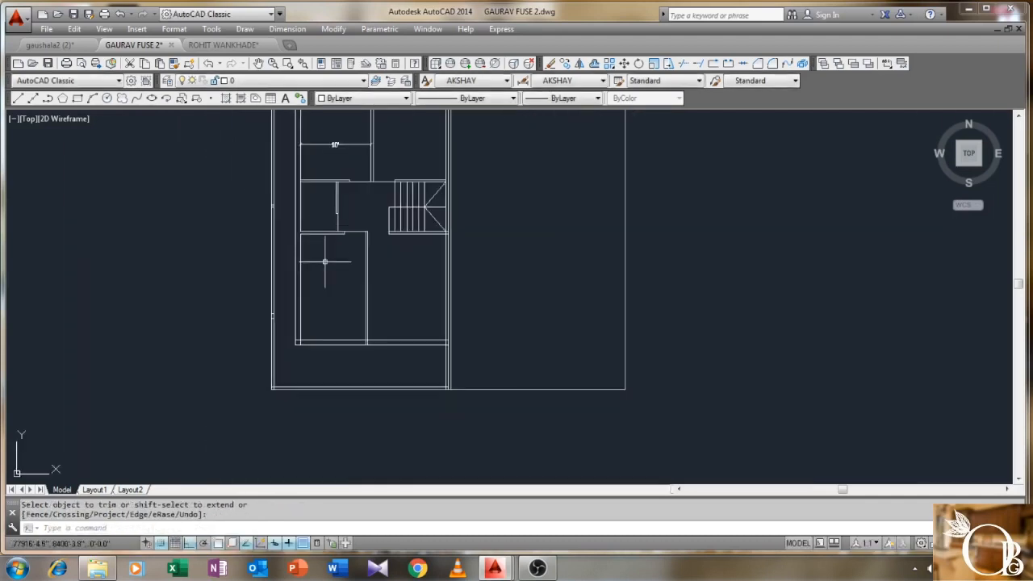
- Erase the two short horizontal lines and save the drawing
{"action": "scroll", "coordinate": [262, 192], "scroll_direction": "up", "scroll_amount": 3}
{"action": "left_click", "coordinate": [321, 271]}
{"action": "left_click", "coordinate": [306, 301]}
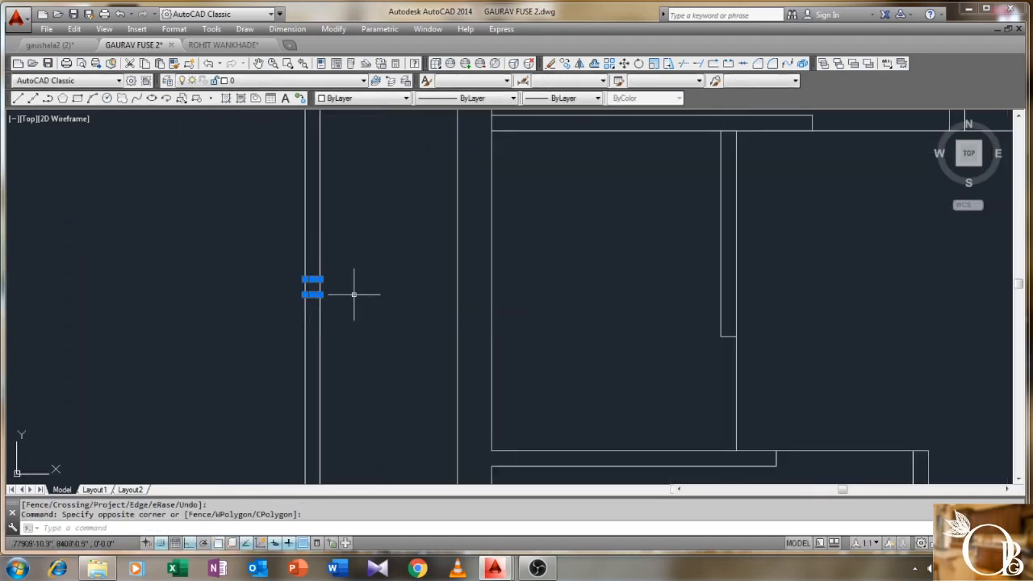
{"action": "key", "text": "Delete"}
{"action": "scroll", "coordinate": [354, 294], "scroll_direction": "down", "scroll_amount": 3}
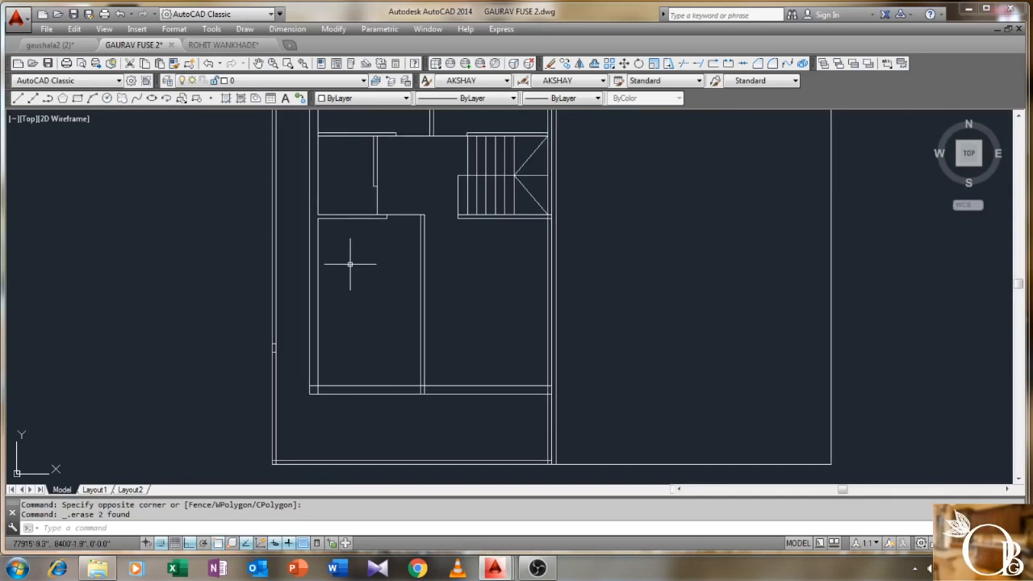
{"action": "key", "text": "ctrl+s"}
{"action": "middle_click_drag", "start_coordinate": [385, 343], "coordinate": [337, 279]}
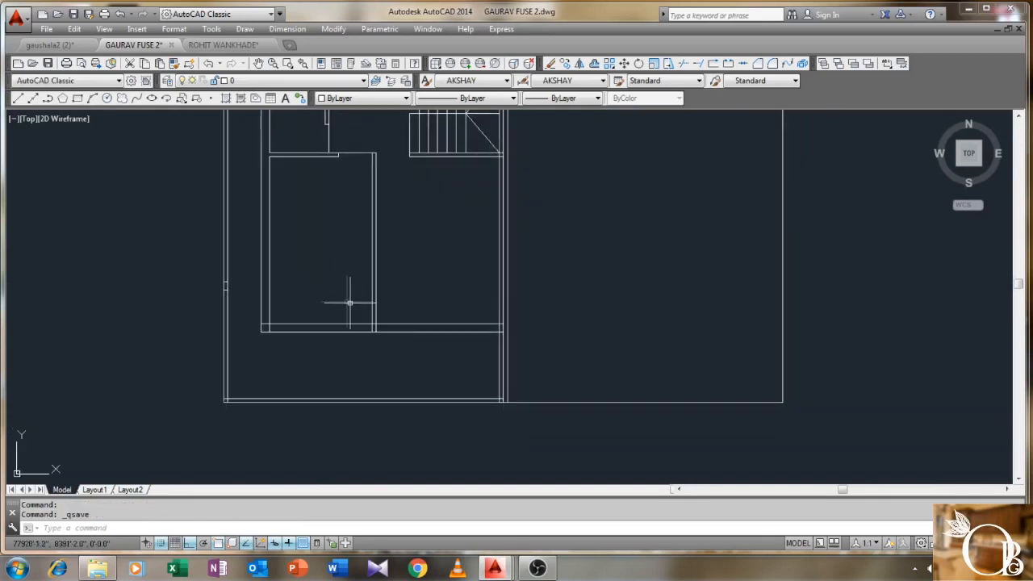
{"action": "scroll", "coordinate": [350, 303], "scroll_direction": "up", "scroll_amount": 2}
{"action": "scroll", "coordinate": [352, 277], "scroll_direction": "down", "scroll_amount": 2}
{"action": "middle_click_drag", "start_coordinate": [352, 277], "coordinate": [324, 266]}
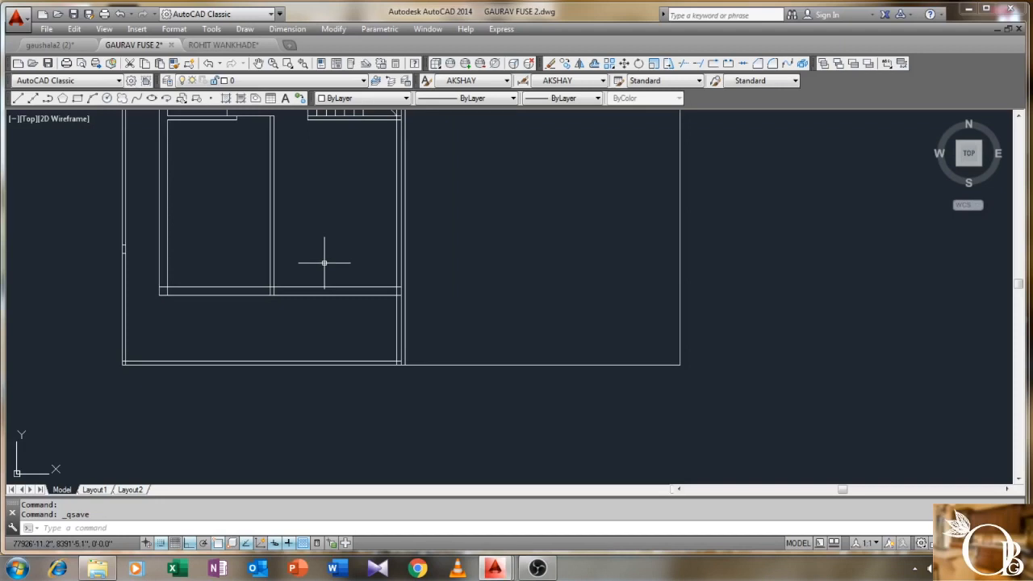
{"action": "scroll", "coordinate": [323, 262], "scroll_direction": "down", "scroll_amount": 2}
{"action": "mouse_move", "coordinate": [330, 261]}
{"action": "middle_mouse_down"}
{"action": "mouse_move", "coordinate": [310, 350]}
{"action": "mouse_move", "coordinate": [328, 277]}
{"action": "middle_mouse_up"}
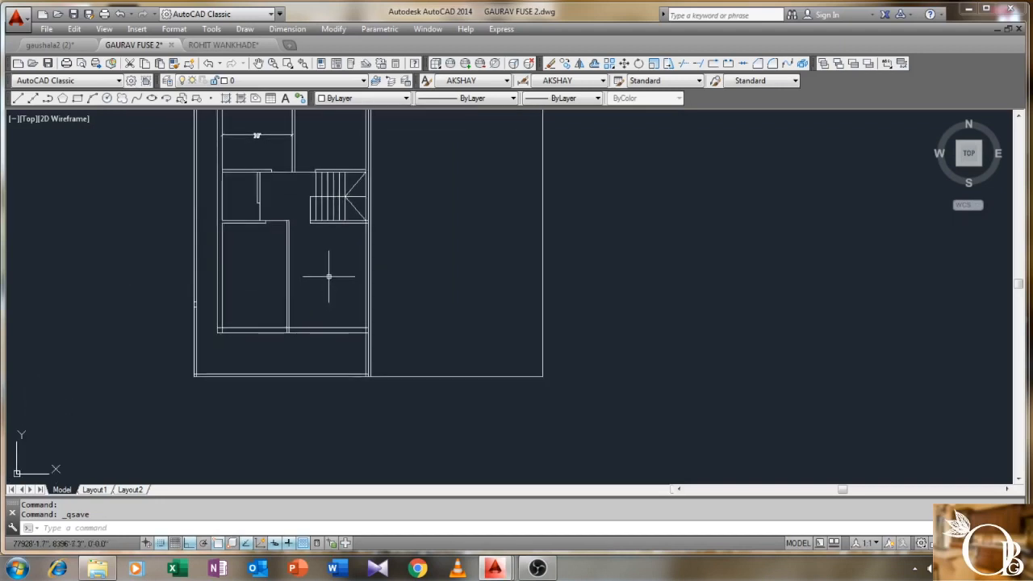
{"action": "middle_click_drag", "start_coordinate": [328, 341], "coordinate": [301, 296]}
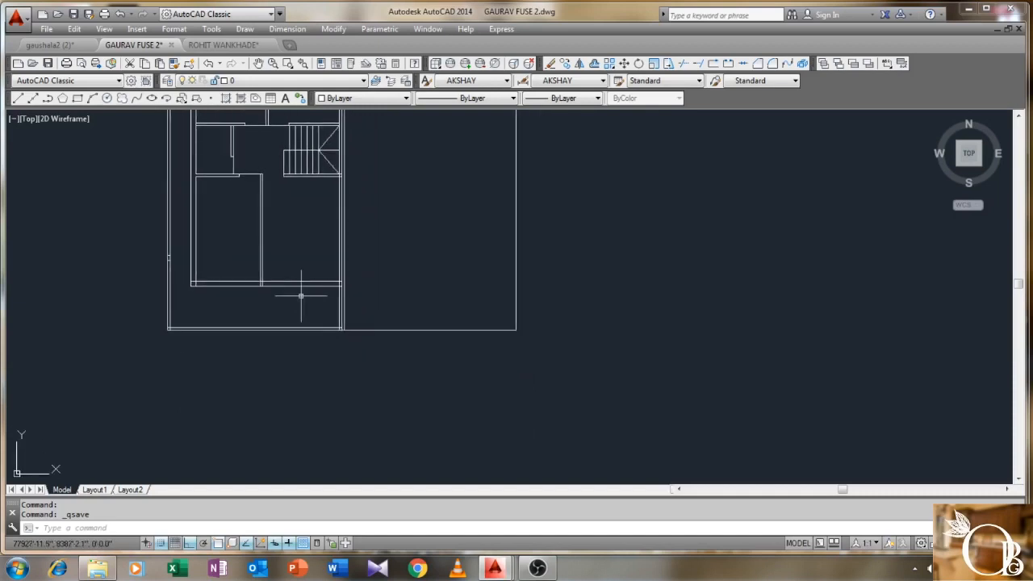
{"action": "scroll", "coordinate": [295, 296], "scroll_direction": "up", "scroll_amount": 2}
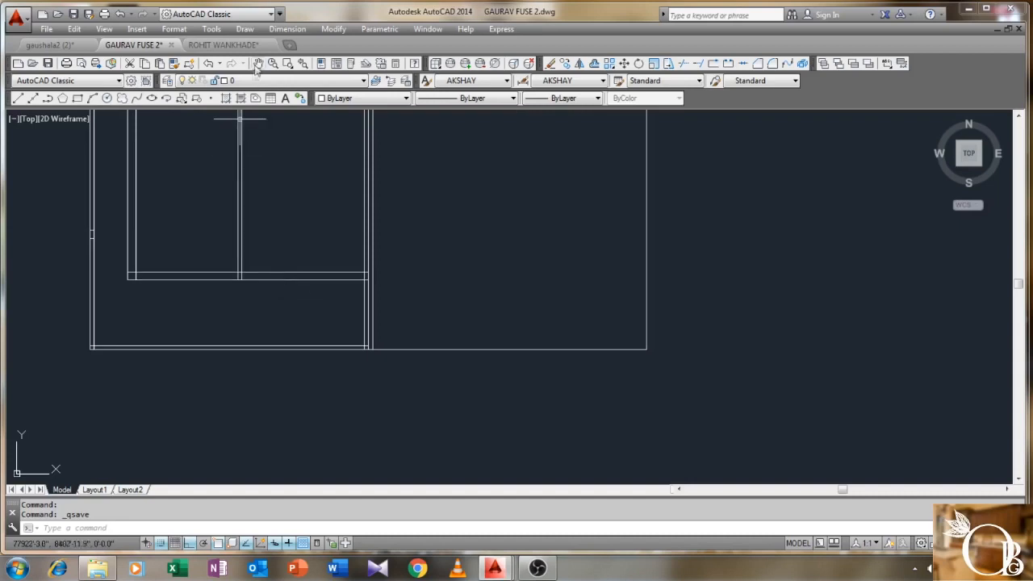
- Draw a 5' line down from the wall endpoint beside the staircase landing
{"action": "type", "text": "L"}
{"action": "key", "text": "Return"}
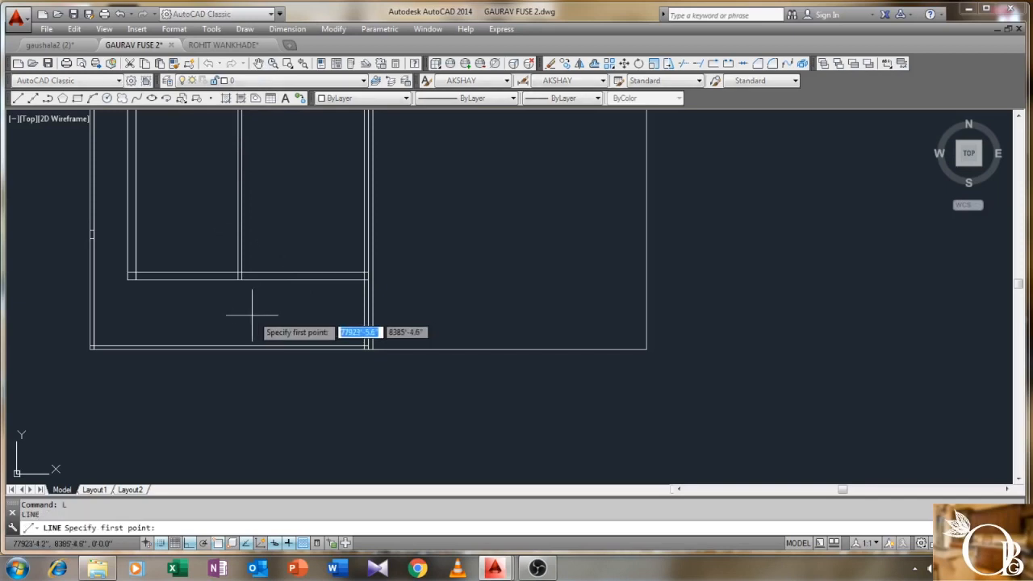
{"action": "scroll", "coordinate": [246, 294], "scroll_direction": "up", "scroll_amount": 2}
{"action": "left_click", "coordinate": [238, 266]}
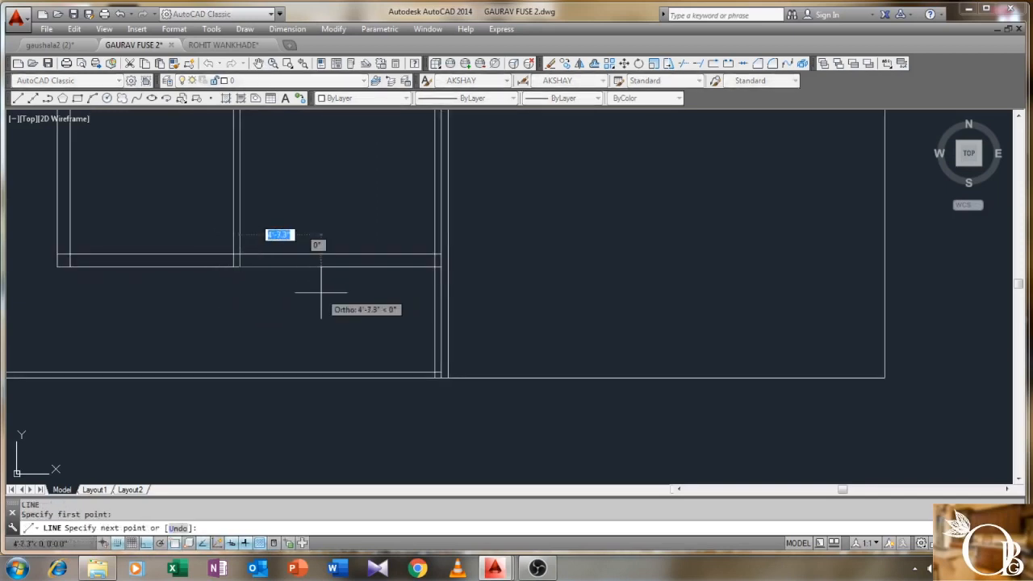
{"action": "type", "text": "5'"}
{"action": "key", "text": "Return"}
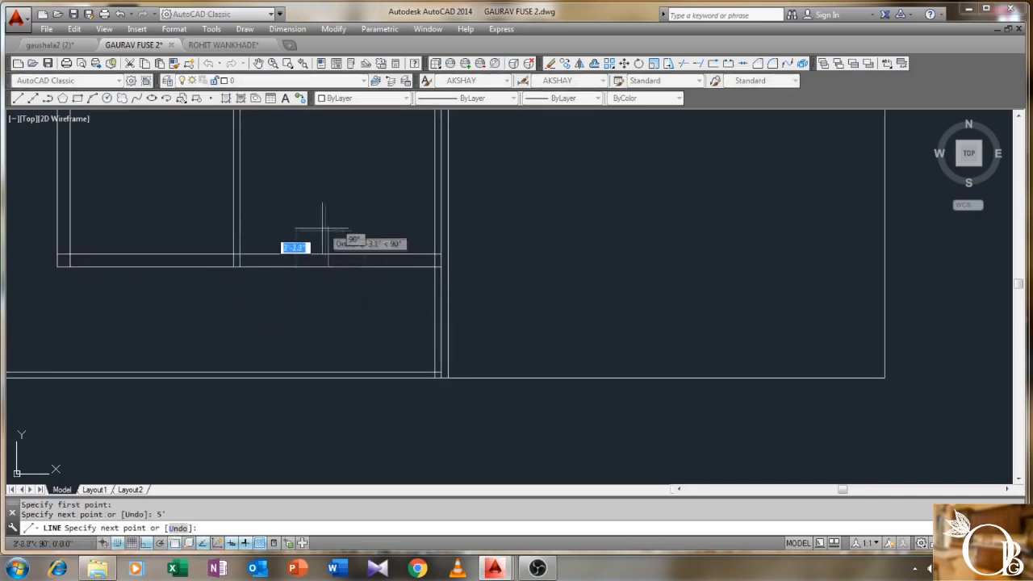
{"action": "right_click", "coordinate": [328, 254]}
{"action": "left_click", "coordinate": [355, 263]}
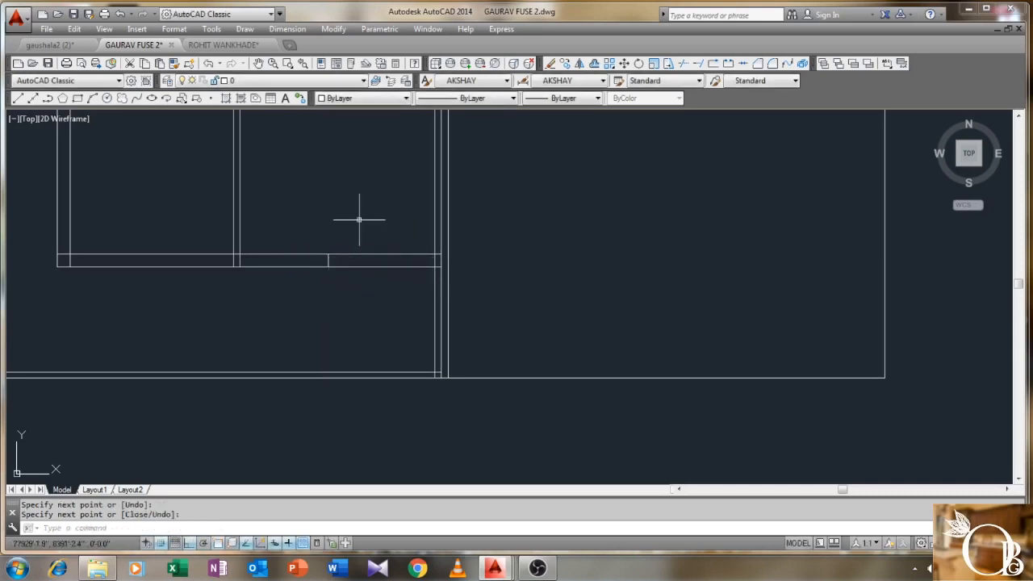
- Trim the upper wall line between the new lines
{"action": "key", "text": "Return"}
{"action": "left_click", "coordinate": [359, 220]}
{"action": "left_click", "coordinate": [204, 306]}
{"action": "key", "text": "Return"}
{"action": "left_click", "coordinate": [293, 245]}
{"action": "left_click", "coordinate": [279, 256]}
{"action": "right_click", "coordinate": [285, 247]}
{"action": "left_click", "coordinate": [318, 251]}
- Draw a line 3' down from the wall corner, then horizontally back to the wall
{"action": "middle_click_drag", "start_coordinate": [262, 306], "coordinate": [380, 272]}
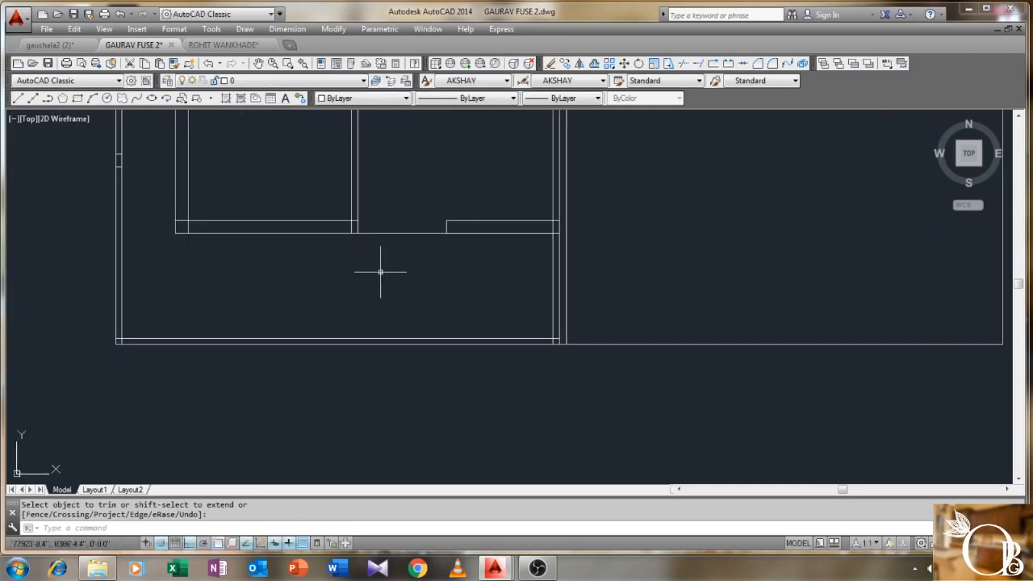
{"action": "type", "text": "L"}
{"action": "key", "text": "Return"}
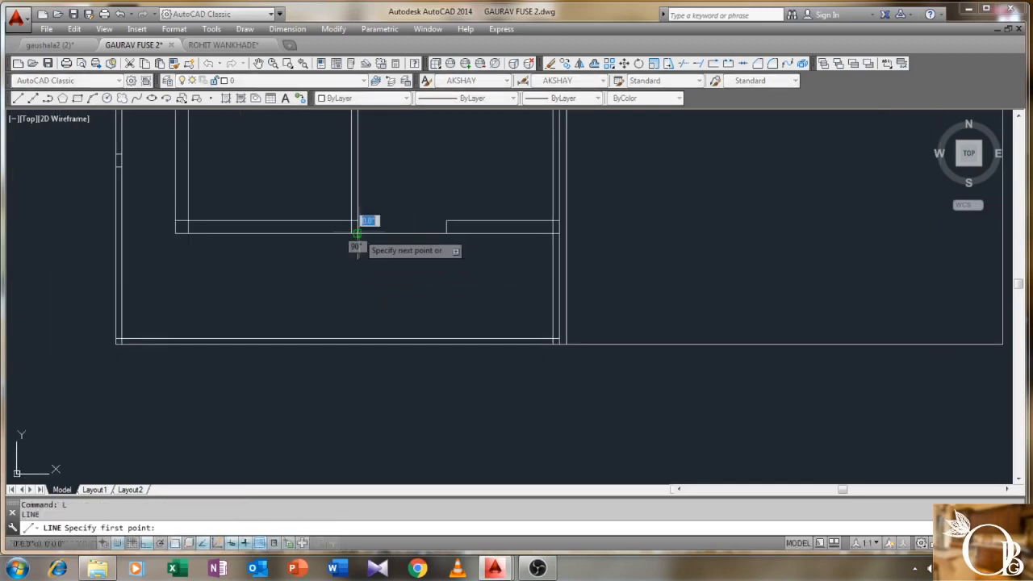
{"action": "left_click", "coordinate": [357, 234]}
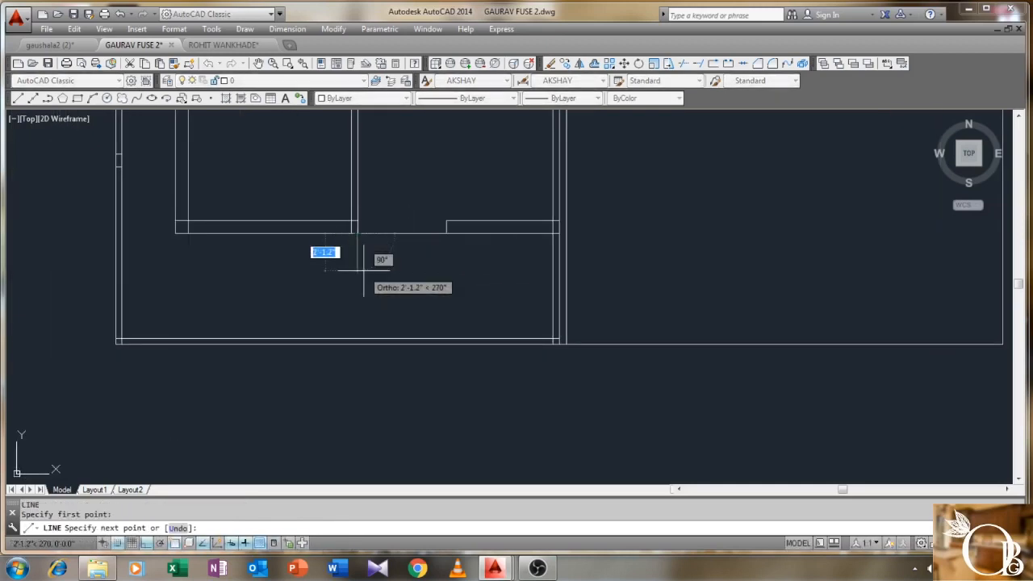
{"action": "type", "text": "3'"}
{"action": "key", "text": "Return"}
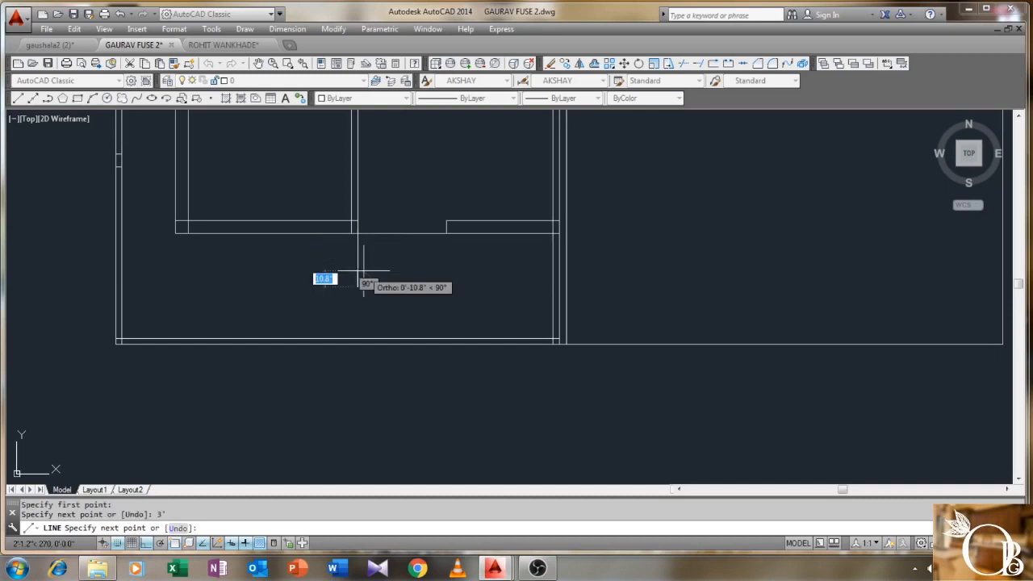
{"action": "left_click", "coordinate": [551, 286]}
{"action": "right_click", "coordinate": [553, 292]}
{"action": "left_click", "coordinate": [576, 295]}
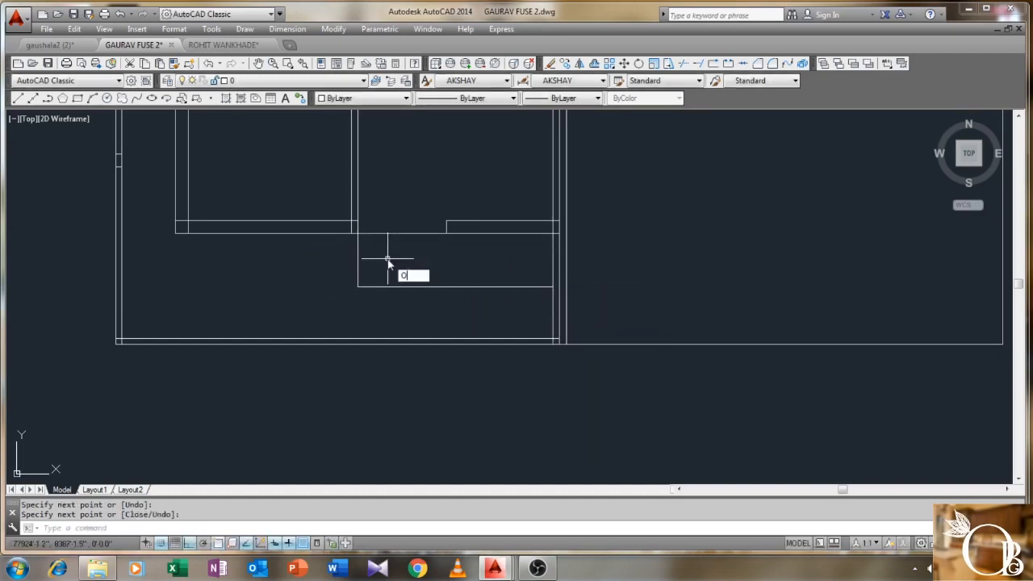
- Offset the vertical line twice to the left at a distance of 10
{"action": "key", "text": "Return"}
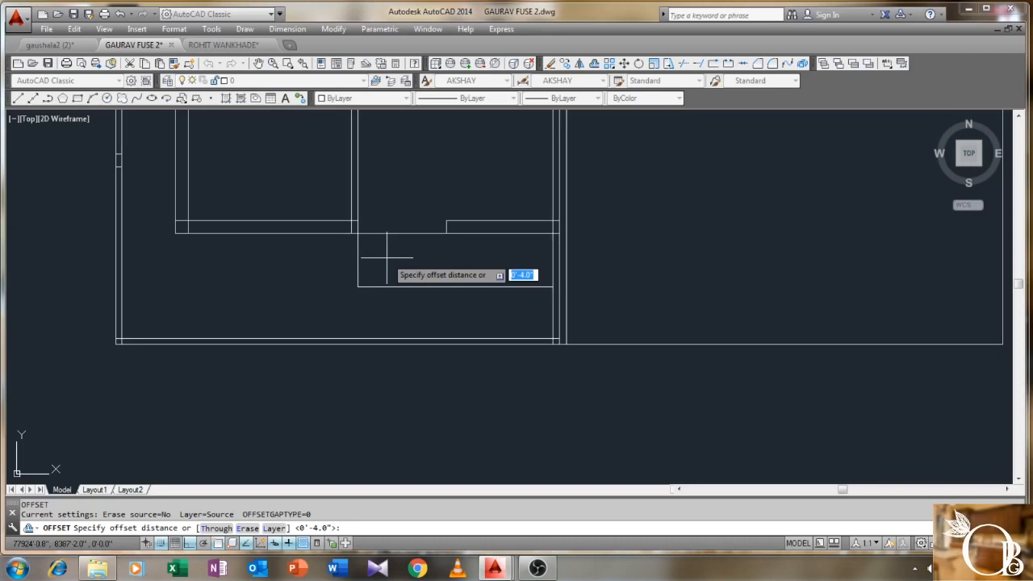
{"action": "key", "text": "Escape"}
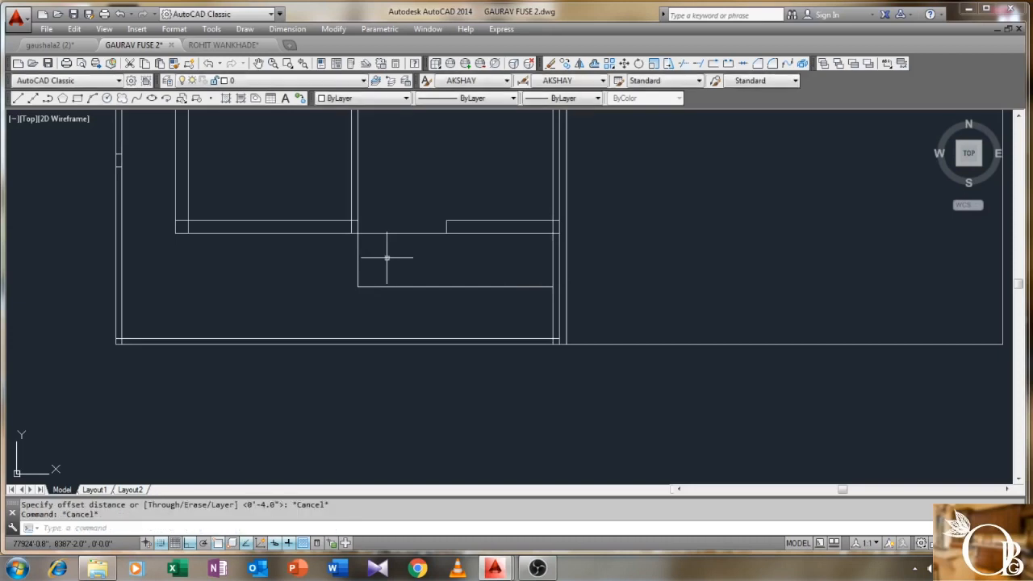
{"action": "key", "text": "Return"}
{"action": "key", "text": "Return"}
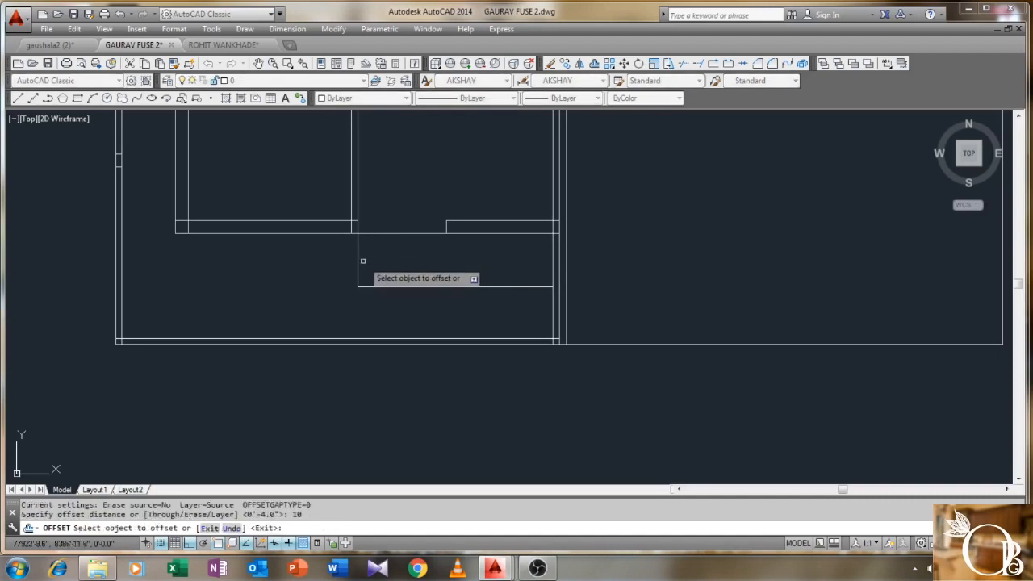
{"action": "left_click", "coordinate": [356, 261]}
{"action": "left_click", "coordinate": [336, 260]}
{"action": "left_click", "coordinate": [343, 257]}
{"action": "left_click", "coordinate": [331, 258]}
{"action": "right_click", "coordinate": [294, 299]}
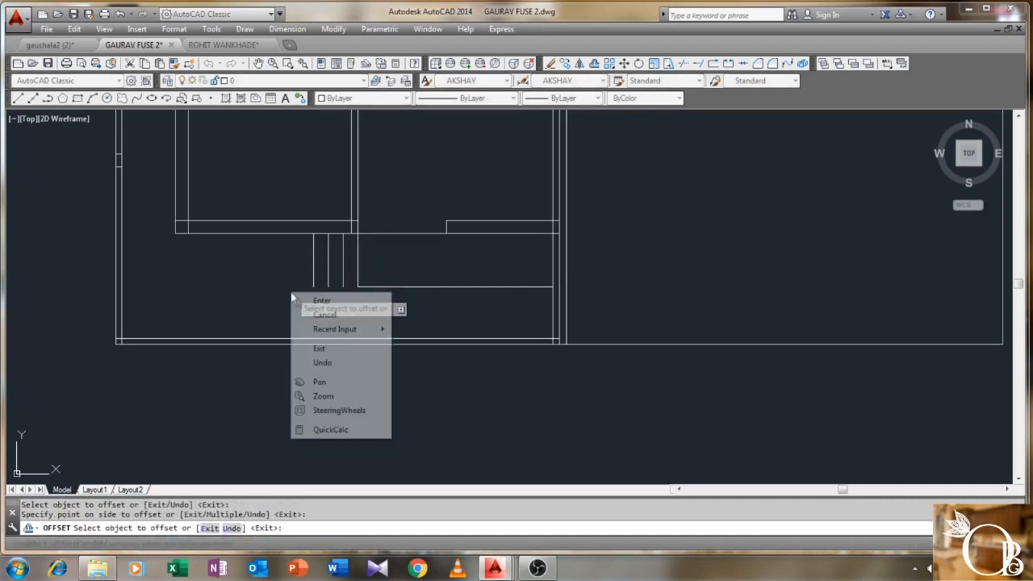
{"action": "left_click", "coordinate": [323, 325]}
{"action": "scroll", "coordinate": [294, 289], "scroll_direction": "up", "scroll_amount": 2}
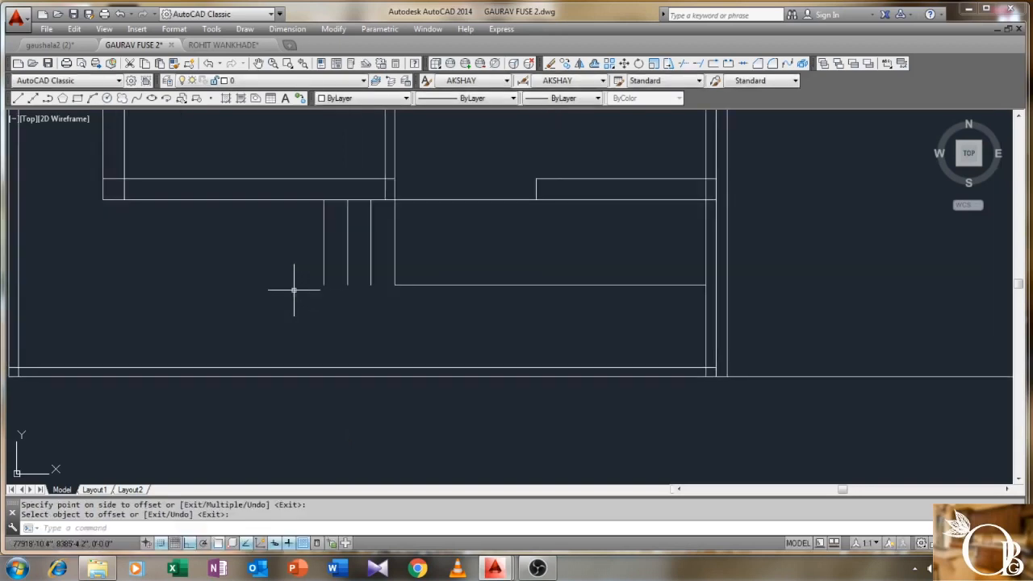
- Draw a line joining the lower ends of the three vertical lines
{"action": "type", "text": "l"}
{"action": "key", "text": "Return"}
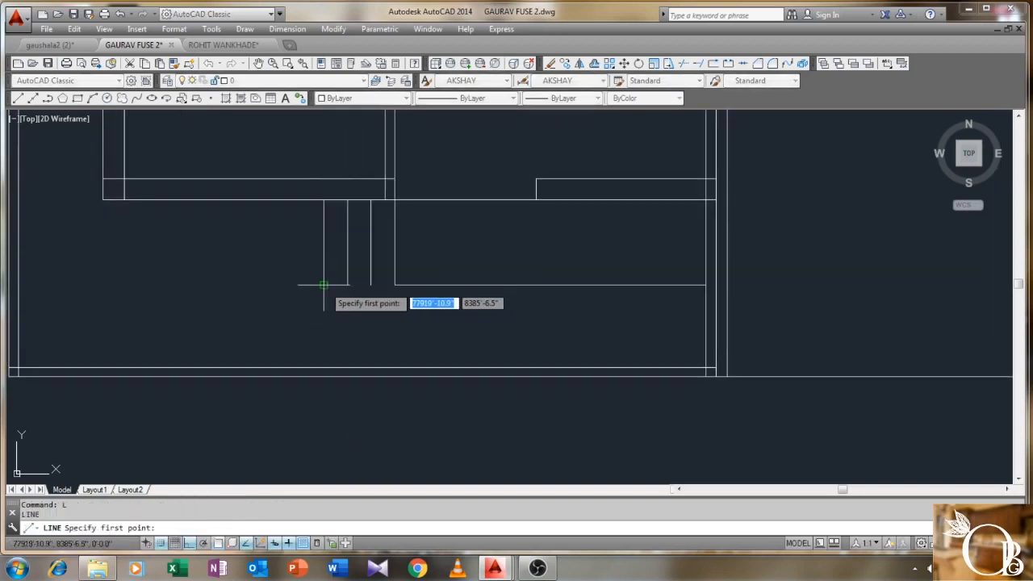
{"action": "left_click", "coordinate": [323, 283]}
{"action": "left_click", "coordinate": [394, 284]}
{"action": "right_click", "coordinate": [394, 284]}
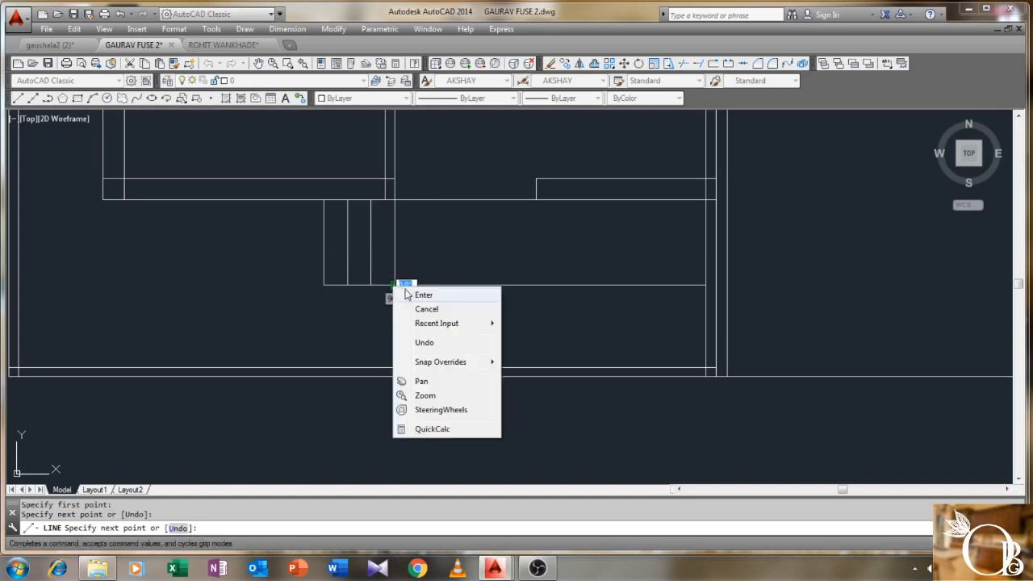
{"action": "left_click", "coordinate": [416, 293]}
{"action": "scroll", "coordinate": [357, 295], "scroll_direction": "down", "scroll_amount": 3}
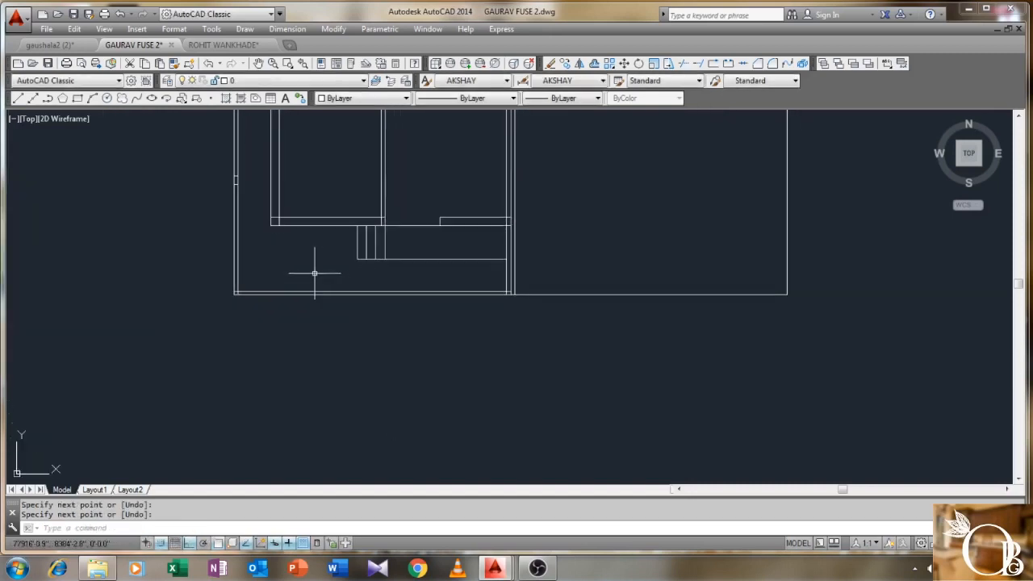
- Draw a 9 by 9 square column below the plan
{"action": "key", "text": "Return"}
{"action": "left_click", "coordinate": [275, 375]}
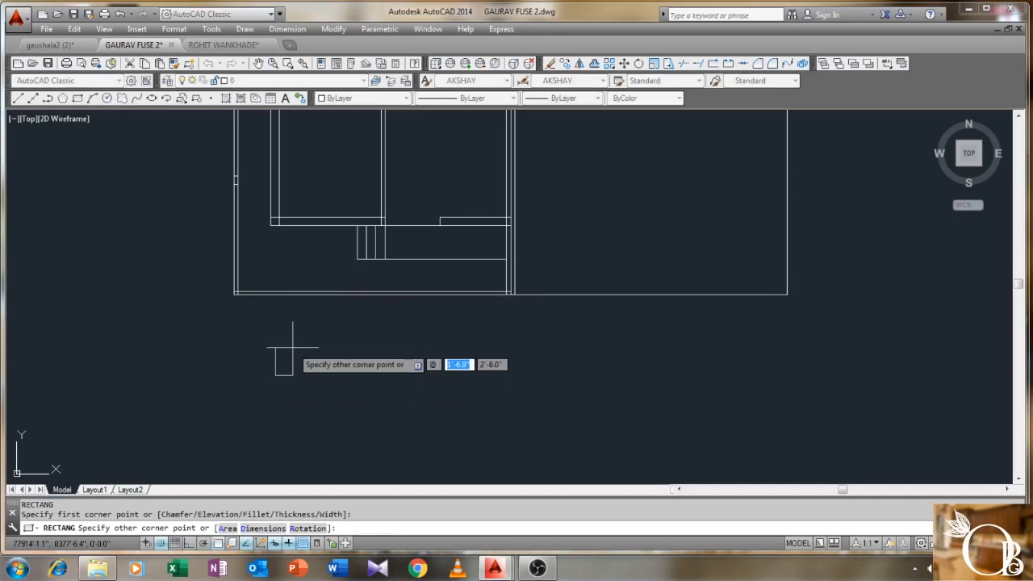
{"action": "type", "text": "9"}
{"action": "key", "text": "Tab"}
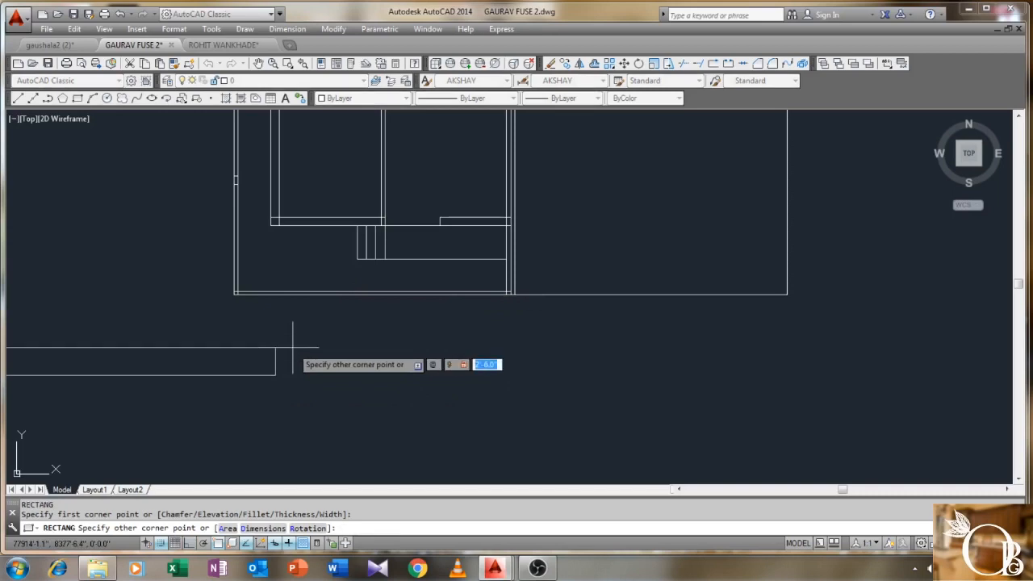
{"action": "key", "text": "Return"}
- Move the square column to the plan's lower-left corner
{"action": "type", "text": "m"}
{"action": "key", "text": "Return"}
{"action": "left_click", "coordinate": [290, 350]}
{"action": "left_click", "coordinate": [254, 405]}
{"action": "key", "text": "Return"}
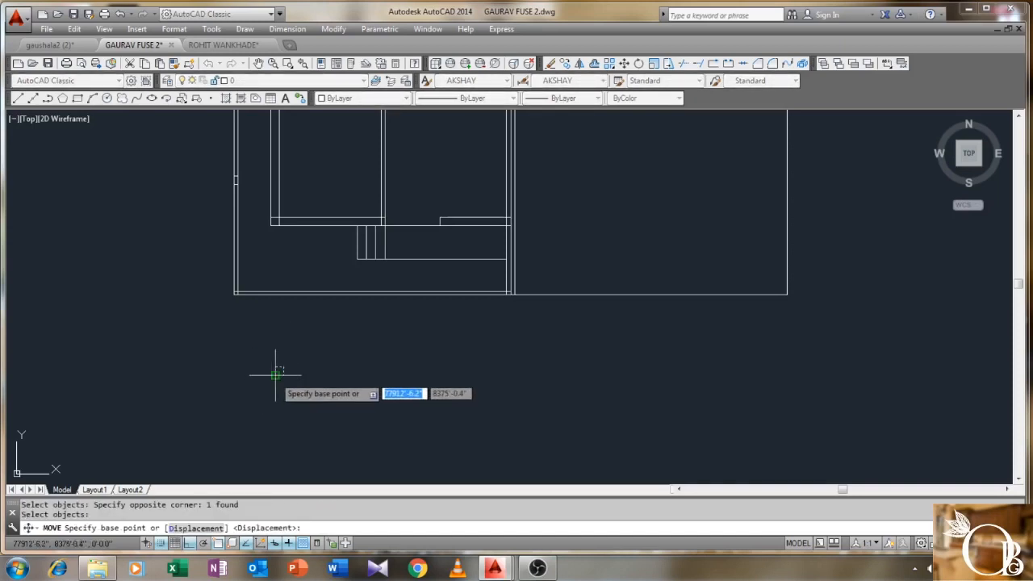
{"action": "left_click", "coordinate": [276, 373]}
{"action": "key", "text": "F8"}
{"action": "scroll", "coordinate": [234, 297], "scroll_direction": "up", "scroll_amount": 5}
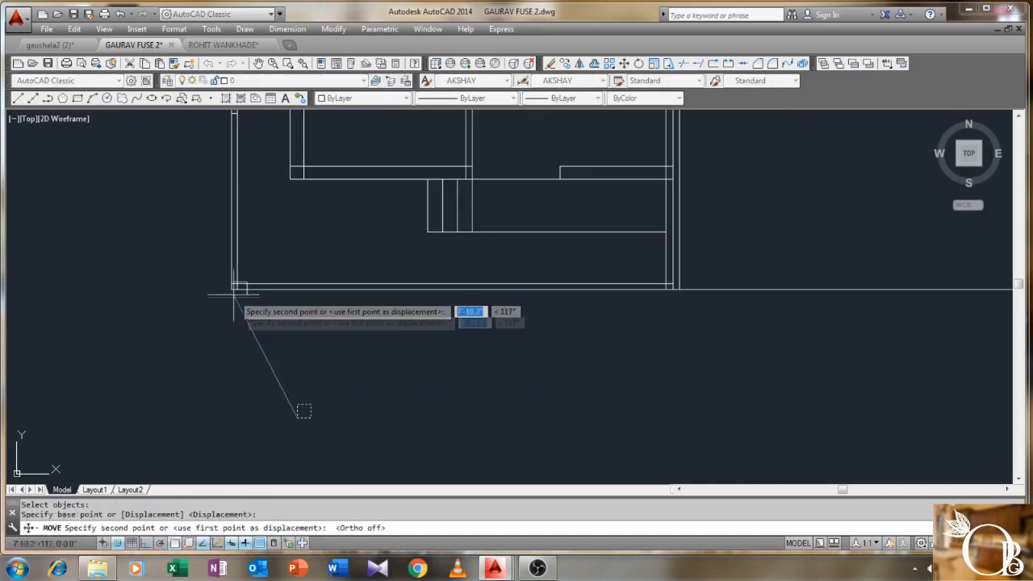
{"action": "left_click", "coordinate": [234, 300]}
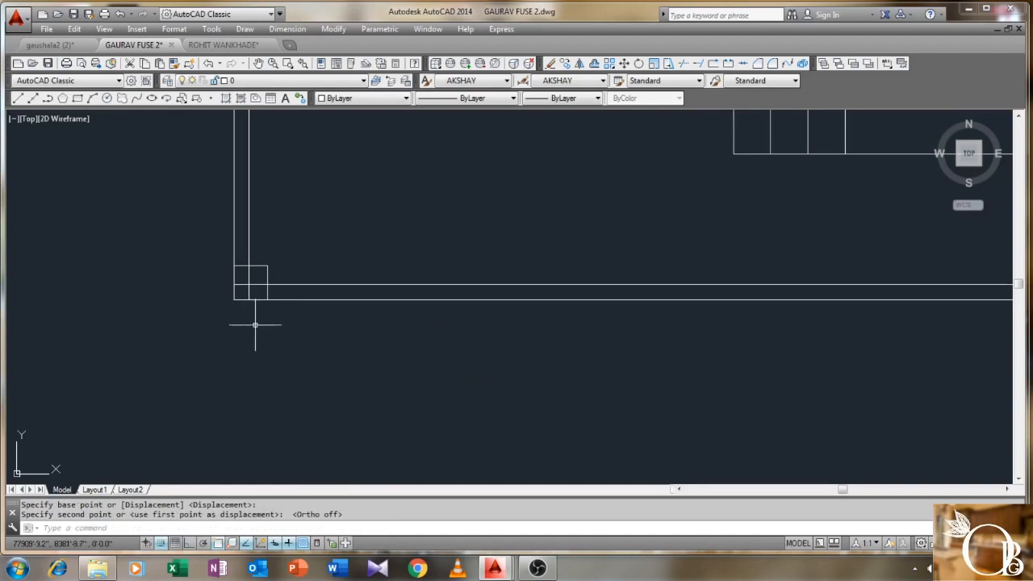
- Trim the wall lines inside the corner column and delete the leftover line
{"action": "type", "text": "TR"}
{"action": "key", "text": "Return"}
{"action": "left_click", "coordinate": [305, 232]}
{"action": "left_click", "coordinate": [204, 320]}
{"action": "key", "text": "Return"}
{"action": "left_click", "coordinate": [265, 271]}
{"action": "left_click", "coordinate": [241, 293]}
{"action": "key", "text": "Return"}
{"action": "left_click", "coordinate": [252, 283]}
{"action": "left_click", "coordinate": [345, 251]}
{"action": "key", "text": "Delete"}
{"action": "scroll", "coordinate": [342, 242], "scroll_direction": "down", "scroll_amount": 4}
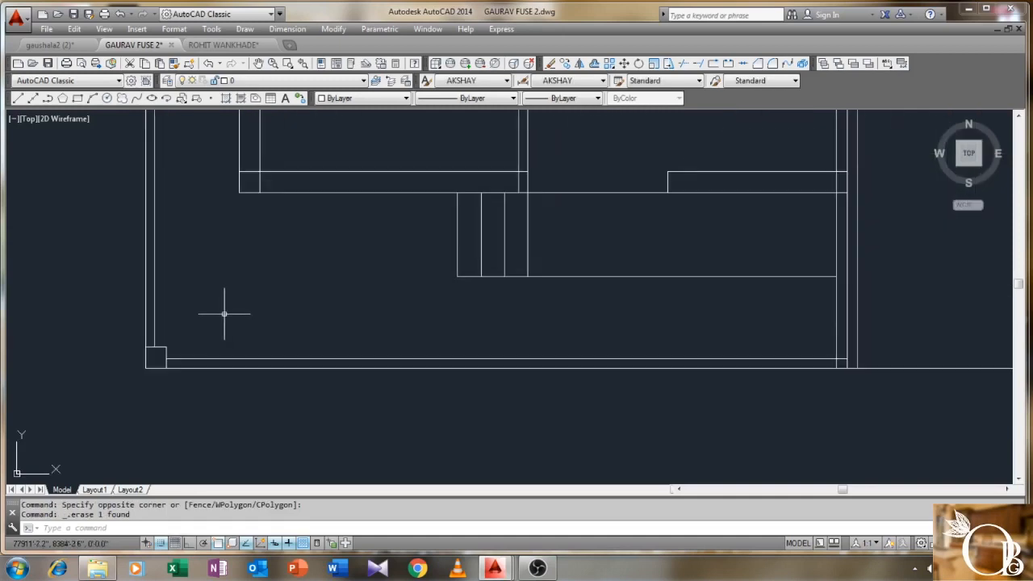
- Copy the corner column 10'9 to the right with Ortho on
{"action": "key", "text": "Return"}
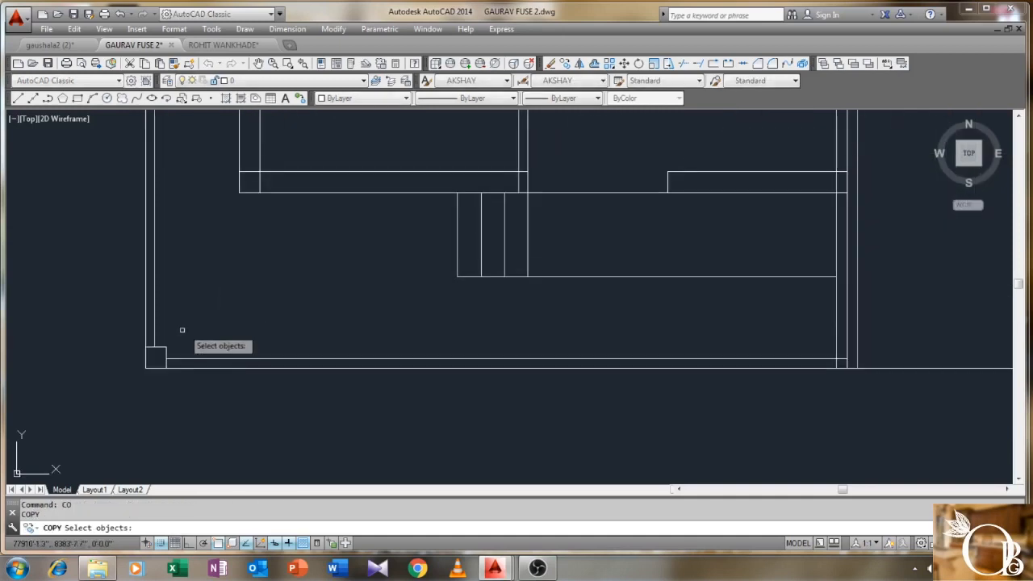
{"action": "left_click", "coordinate": [157, 355]}
{"action": "key", "text": "Return"}
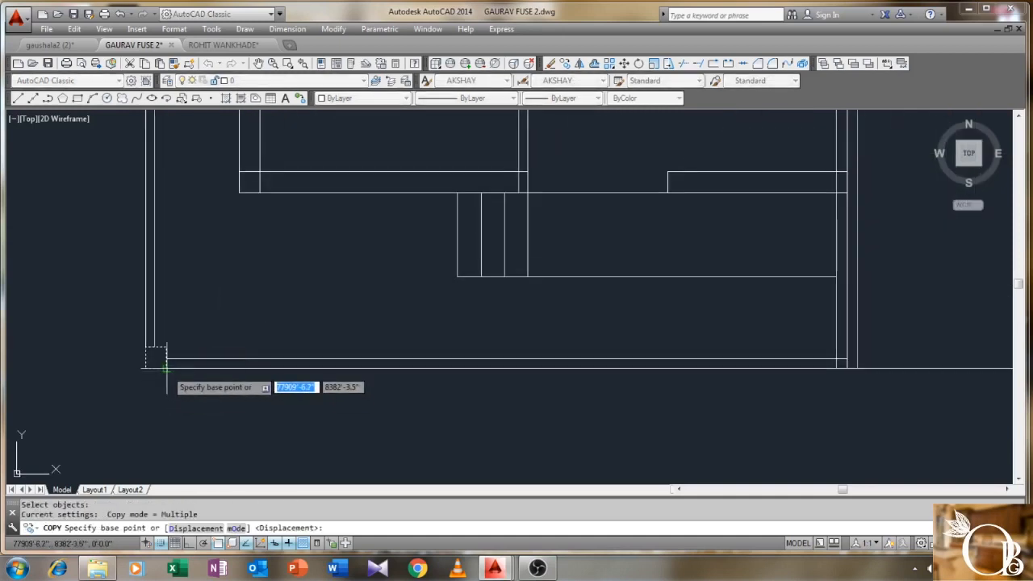
{"action": "left_click", "coordinate": [146, 368]}
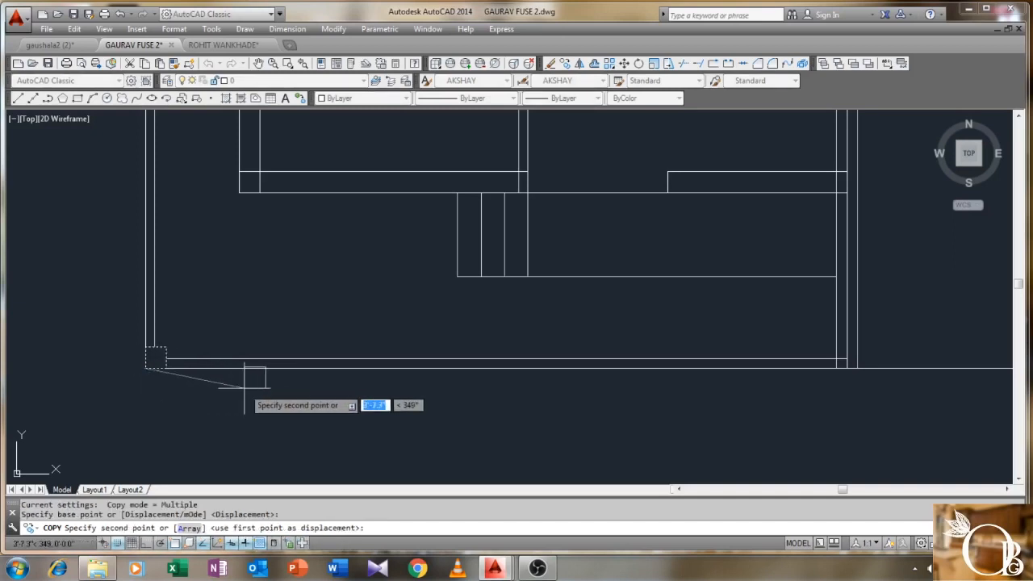
{"action": "key", "text": "F8"}
{"action": "type", "text": "10'9"}
{"action": "key", "text": "Return"}
{"action": "right_click", "coordinate": [279, 297]}
{"action": "left_click", "coordinate": [297, 307]}
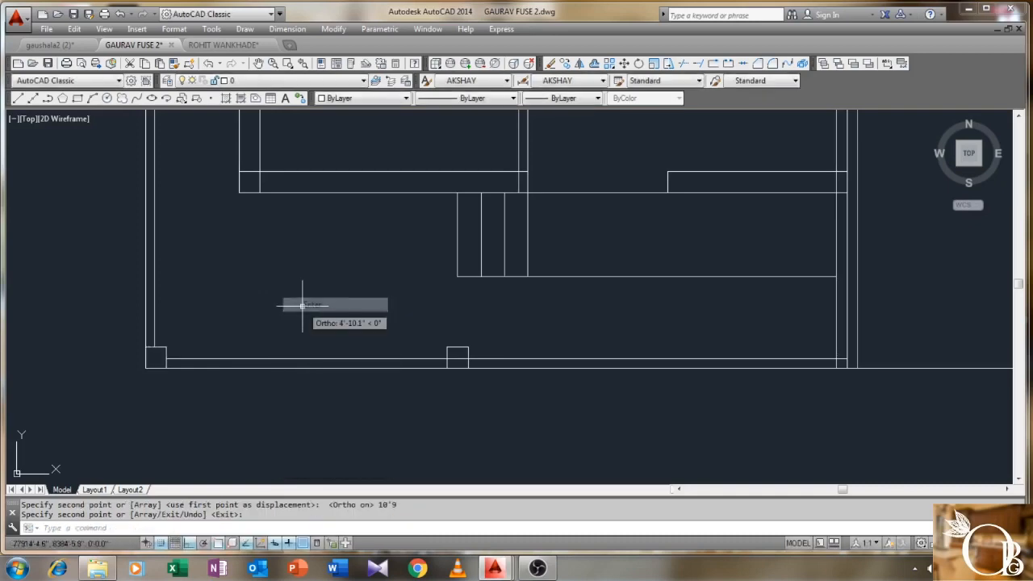
- Trim the wall segment beside the copied column
{"action": "key", "text": "Return"}
{"action": "left_click", "coordinate": [491, 316]}
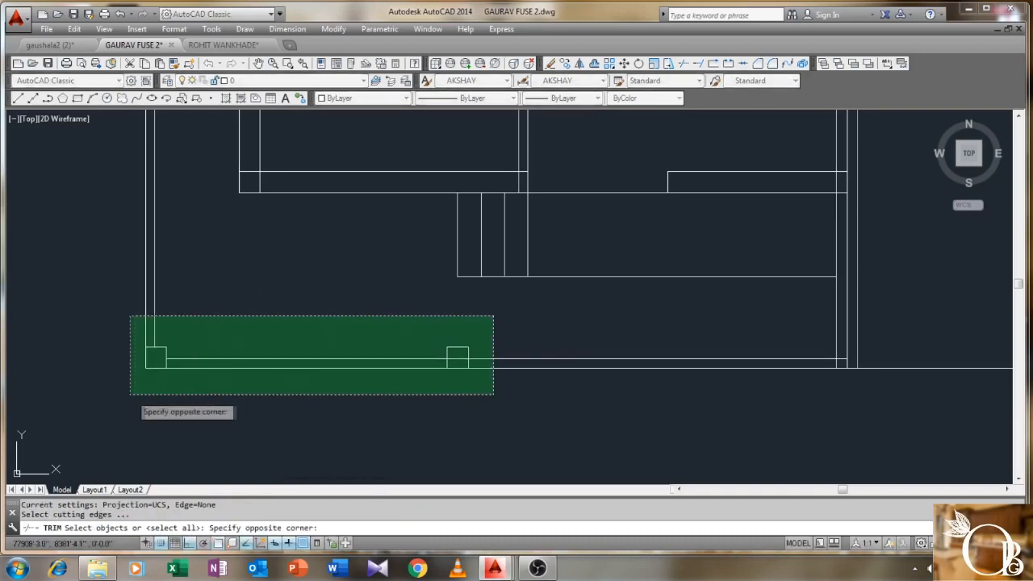
{"action": "left_click", "coordinate": [134, 392]}
{"action": "key", "text": "Return"}
{"action": "left_click", "coordinate": [411, 363]}
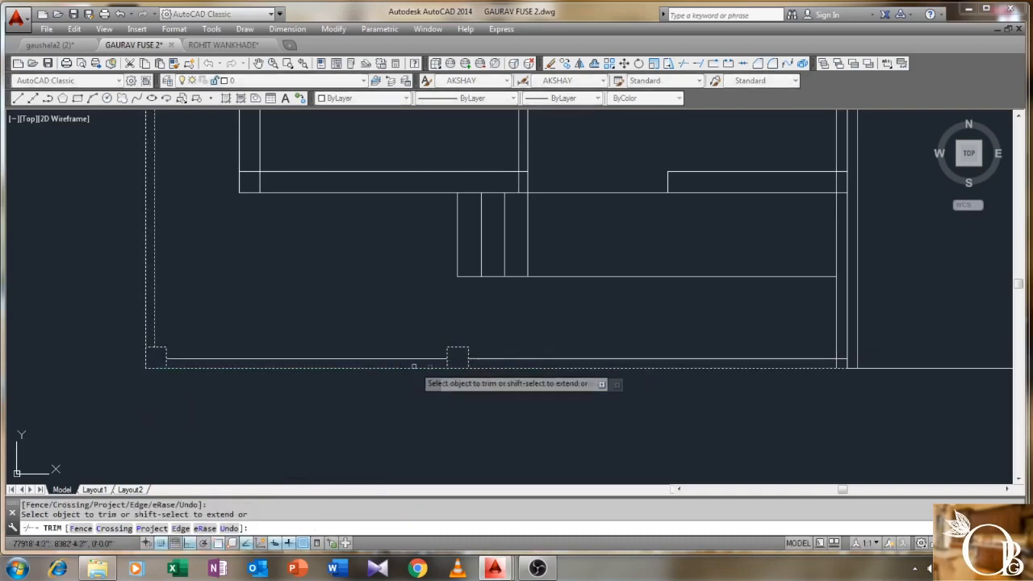
{"action": "left_click", "coordinate": [391, 384]}
{"action": "key", "text": "Return"}
{"action": "scroll", "coordinate": [344, 346], "scroll_direction": "down", "scroll_amount": 4}
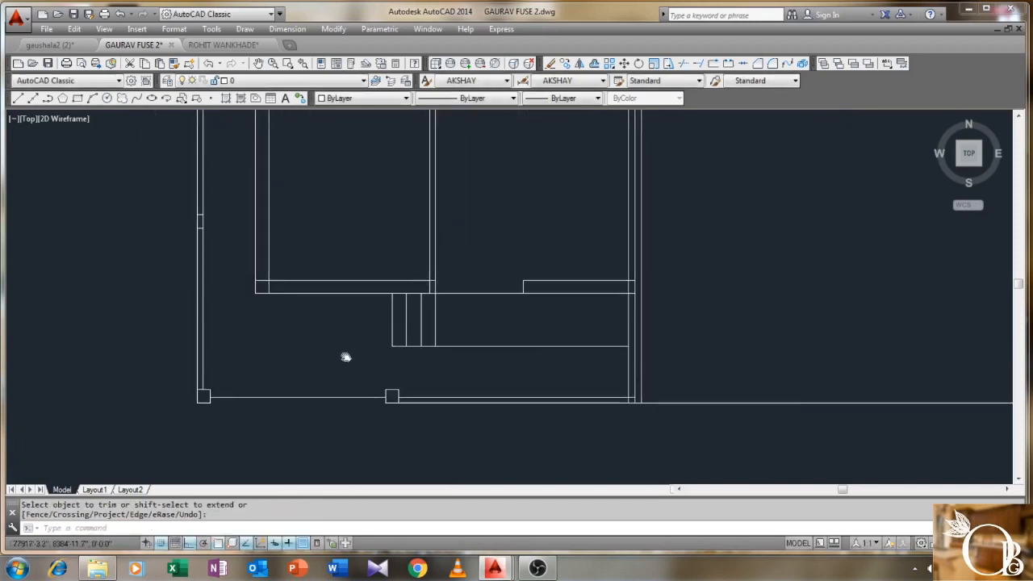
{"action": "scroll", "coordinate": [338, 325], "scroll_direction": "up", "scroll_amount": 4}
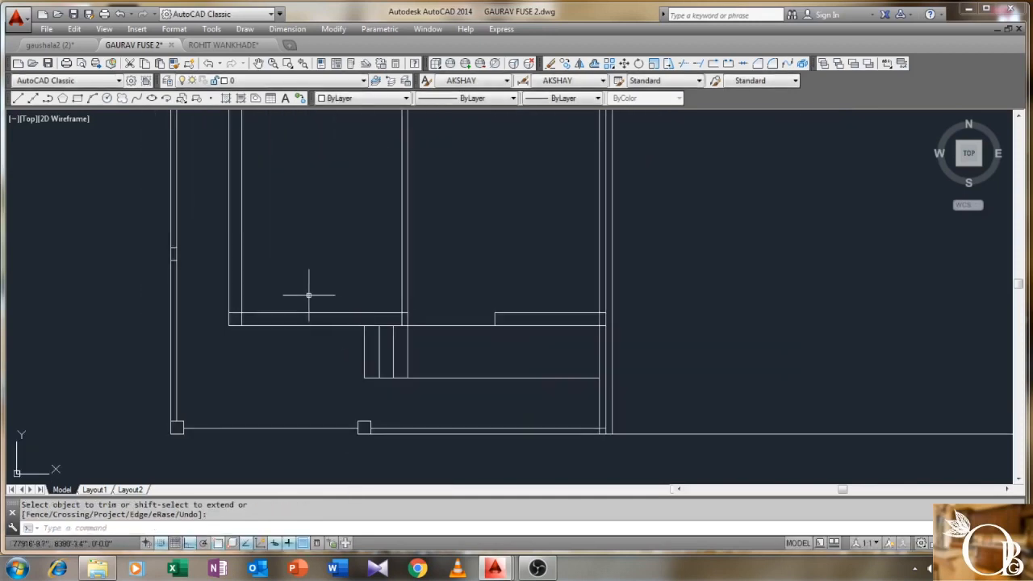
- Trim the horizontal wall stubs at the room corner and erase the short vertical line
{"action": "type", "text": "TR"}
{"action": "key", "text": "Return"}
{"action": "left_click", "coordinate": [475, 288]}
{"action": "left_click", "coordinate": [203, 380]}
{"action": "key", "text": "Return"}
{"action": "scroll", "coordinate": [236, 295], "scroll_direction": "up", "scroll_amount": 4}
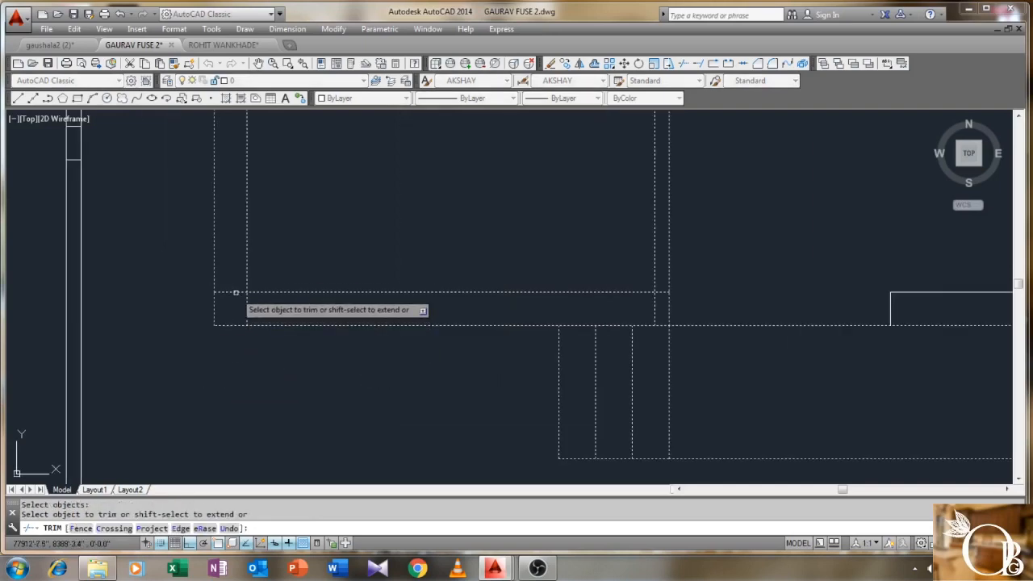
{"action": "left_click", "coordinate": [235, 293]}
{"action": "left_click", "coordinate": [662, 293]}
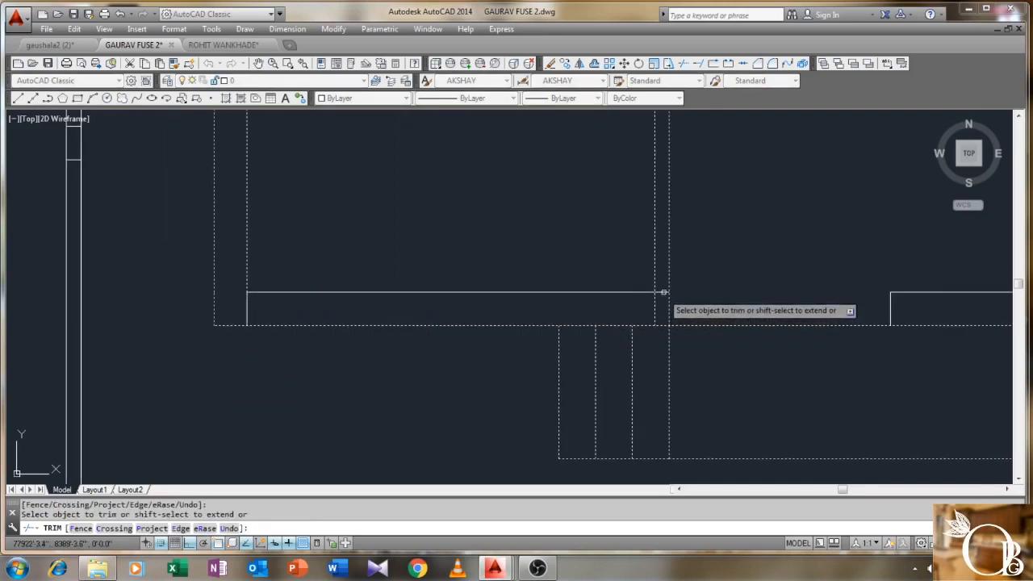
{"action": "right_click", "coordinate": [320, 244]}
{"action": "left_click", "coordinate": [339, 252]}
{"action": "left_click", "coordinate": [253, 299]}
{"action": "left_click", "coordinate": [240, 307]}
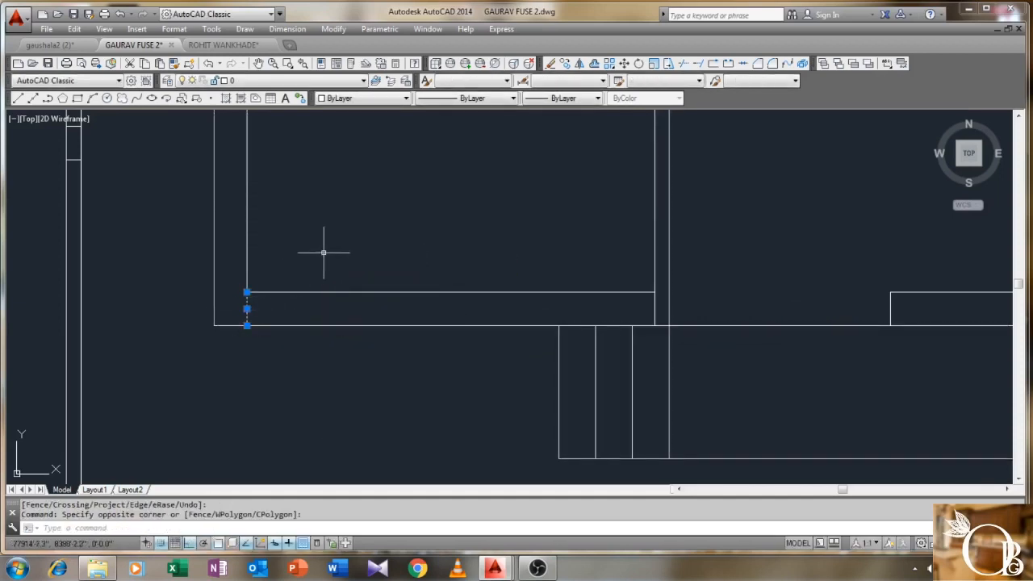
{"action": "scroll", "coordinate": [323, 252], "scroll_direction": "down", "scroll_amount": 5}
{"action": "key", "text": "Delete"}
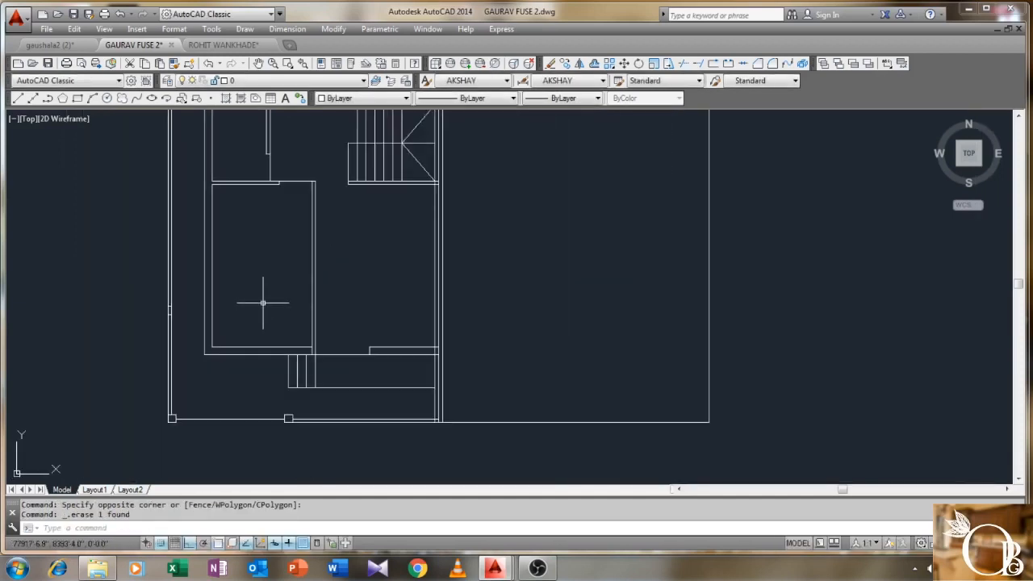
- Start the LINE command for the next partition wall
{"action": "type", "text": "L"}
{"action": "key", "text": "Return"}
{"action": "scroll", "coordinate": [263, 305], "scroll_direction": "up", "scroll_amount": 4}
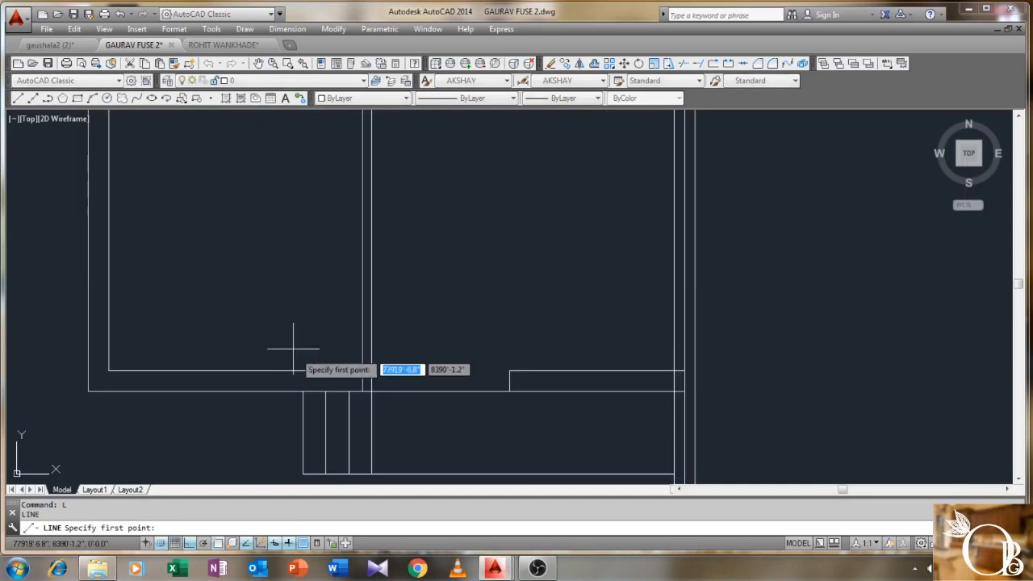
- Draw a line 29 up from the wall corner, then across to the snapped left corner
{"action": "left_click", "coordinate": [360, 371]}
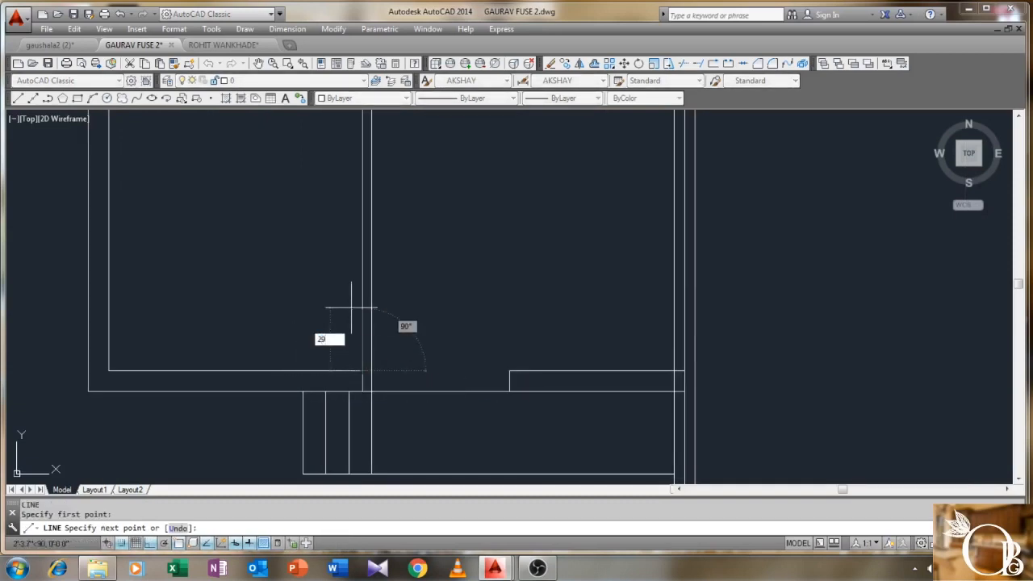
{"action": "type", "text": "29"}
{"action": "key", "text": "Return"}
{"action": "left_click", "coordinate": [107, 305]}
{"action": "right_click", "coordinate": [109, 307]}
{"action": "left_click", "coordinate": [142, 313]}
- Offset the new horizontal line 2 units downward to form a double wall
{"action": "type", "text": "o"}
{"action": "key", "text": "Return"}
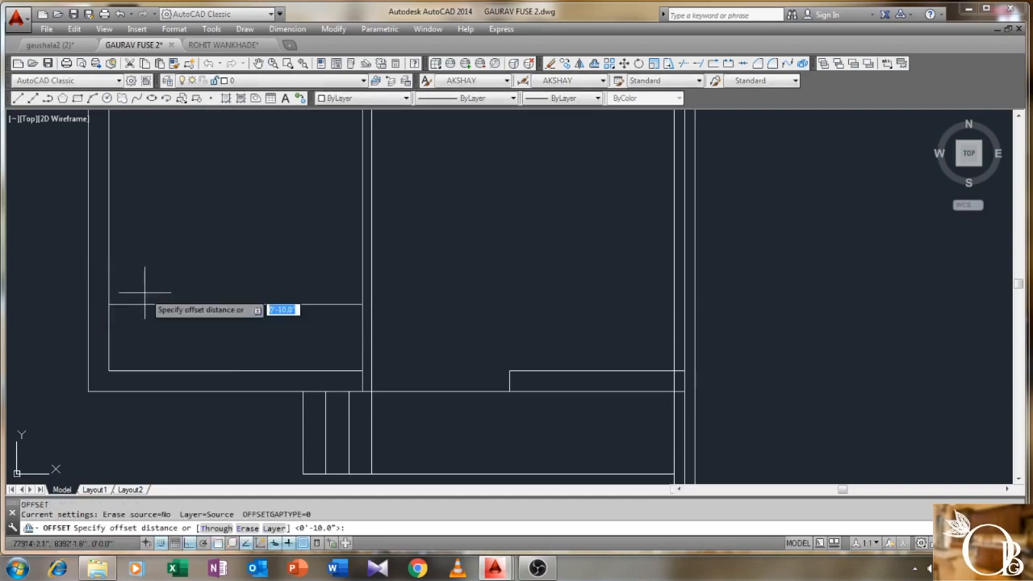
{"action": "type", "text": "2"}
{"action": "key", "text": "Return"}
{"action": "left_click", "coordinate": [168, 305]}
{"action": "left_click", "coordinate": [169, 311]}
{"action": "right_click", "coordinate": [191, 279]}
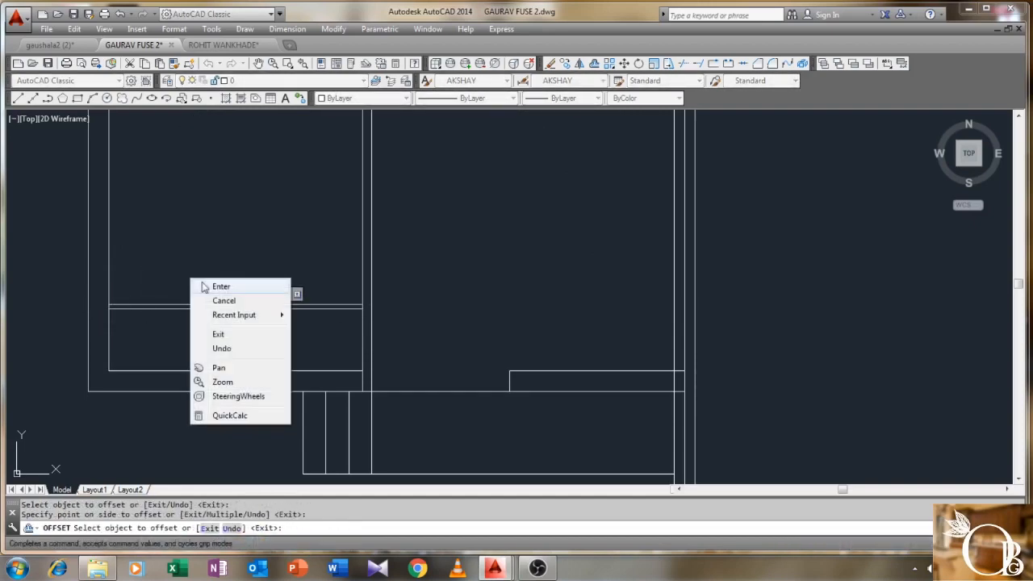
{"action": "left_click", "coordinate": [205, 286]}
{"action": "scroll", "coordinate": [205, 288], "scroll_direction": "down", "scroll_amount": 2}
{"action": "middle_click_drag", "start_coordinate": [221, 251], "coordinate": [218, 283]}
{"action": "scroll", "coordinate": [219, 274], "scroll_direction": "down", "scroll_amount": 2}
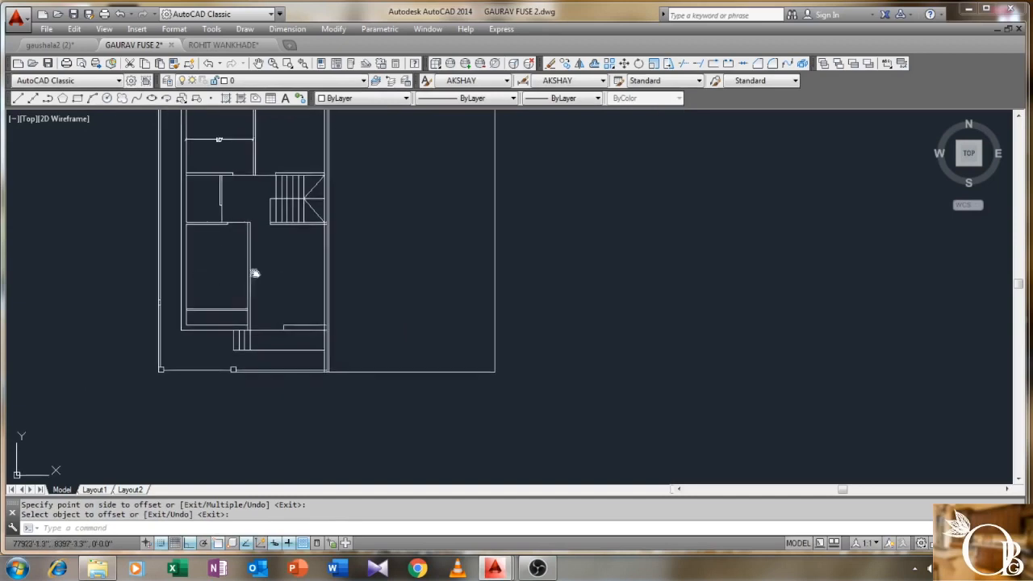
{"action": "scroll", "coordinate": [319, 273], "scroll_direction": "up", "scroll_amount": 2}
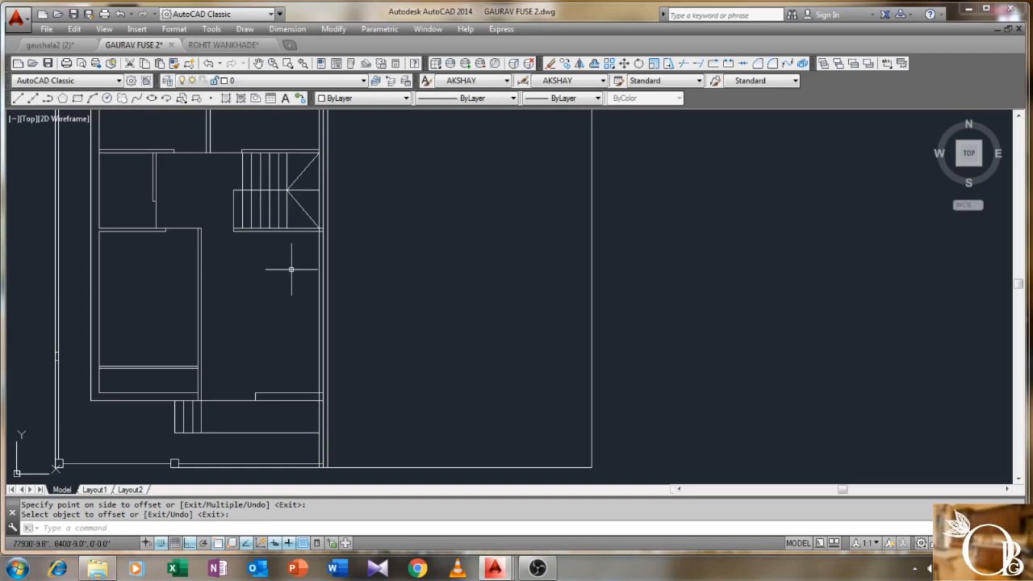
- Start TRIM and window-select twelve wall lines as cutting edges
{"action": "type", "text": "r"}
{"action": "key", "text": "Return"}
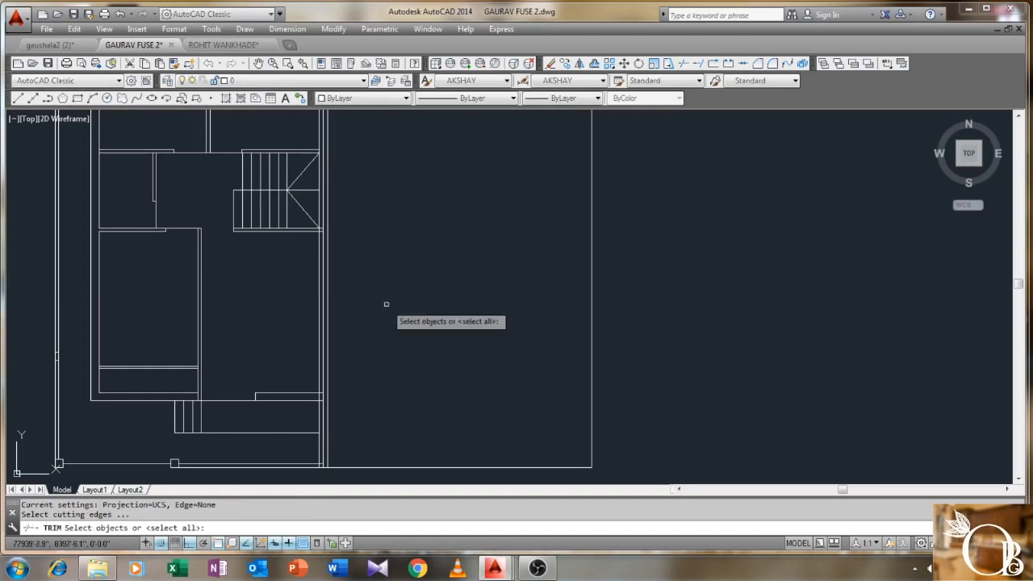
{"action": "middle_click_drag", "start_coordinate": [385, 302], "coordinate": [390, 212]}
{"action": "left_click", "coordinate": [390, 212]}
{"action": "left_click", "coordinate": [236, 383]}
{"action": "key", "text": "Return"}
- Trim off the excess line segment at the bottom wall and end the command
{"action": "scroll", "coordinate": [325, 344], "scroll_direction": "up", "scroll_amount": 2}
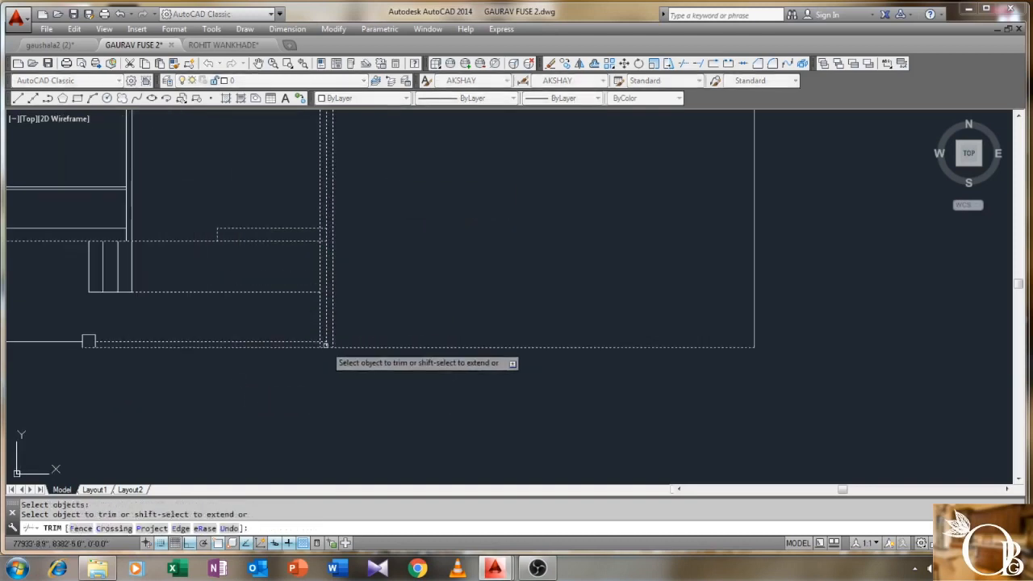
{"action": "scroll", "coordinate": [326, 345], "scroll_direction": "up", "scroll_amount": 2}
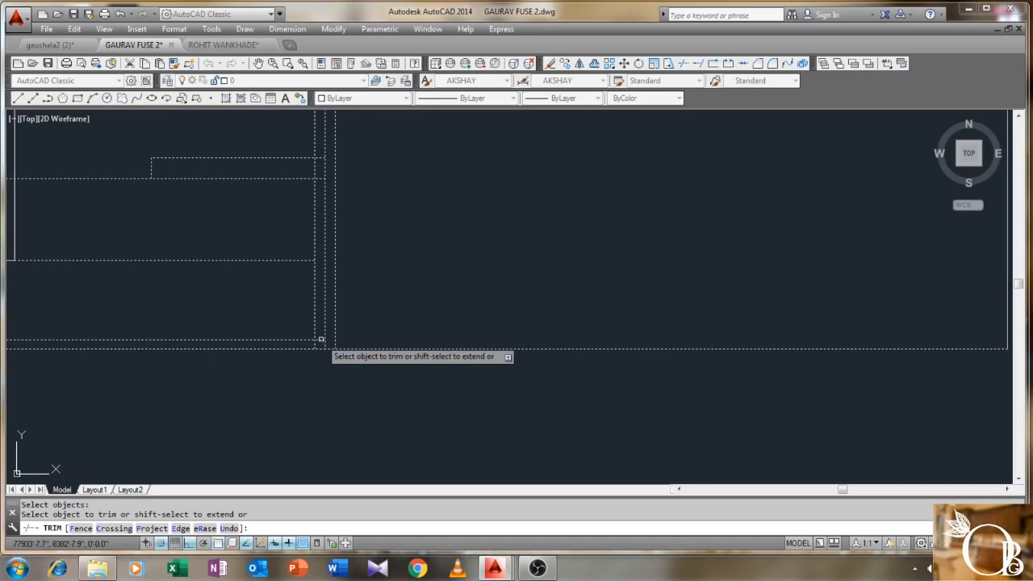
{"action": "scroll", "coordinate": [321, 339], "scroll_direction": "down", "scroll_amount": 1}
{"action": "scroll", "coordinate": [322, 340], "scroll_direction": "up", "scroll_amount": 1}
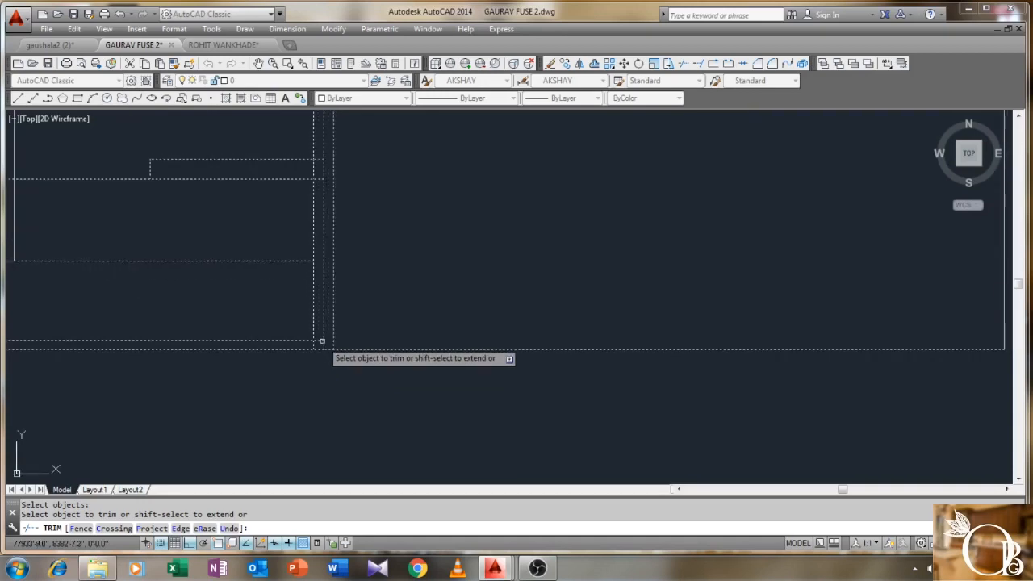
{"action": "scroll", "coordinate": [321, 341], "scroll_direction": "down", "scroll_amount": 2}
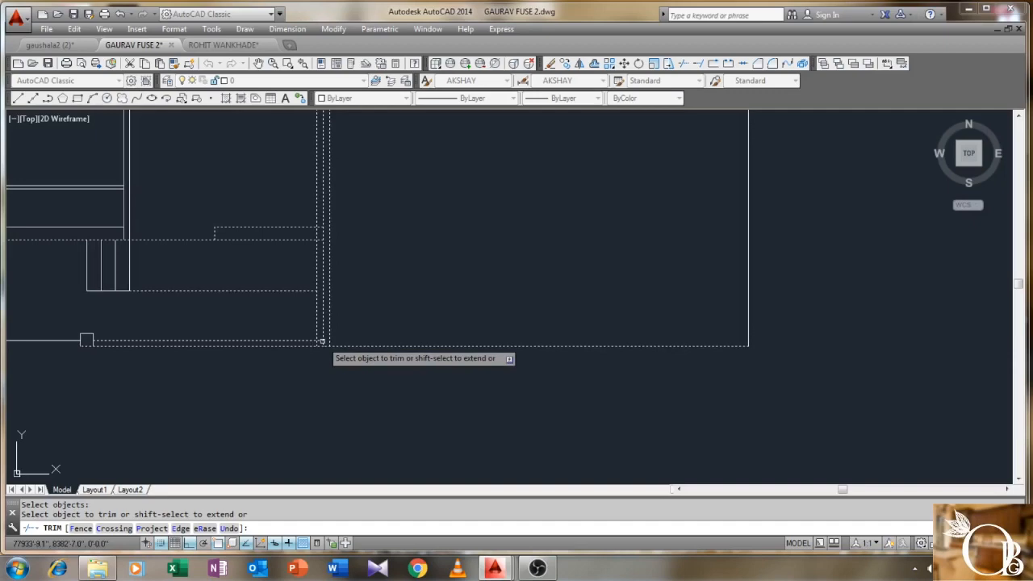
{"action": "scroll", "coordinate": [321, 339], "scroll_direction": "up", "scroll_amount": 2}
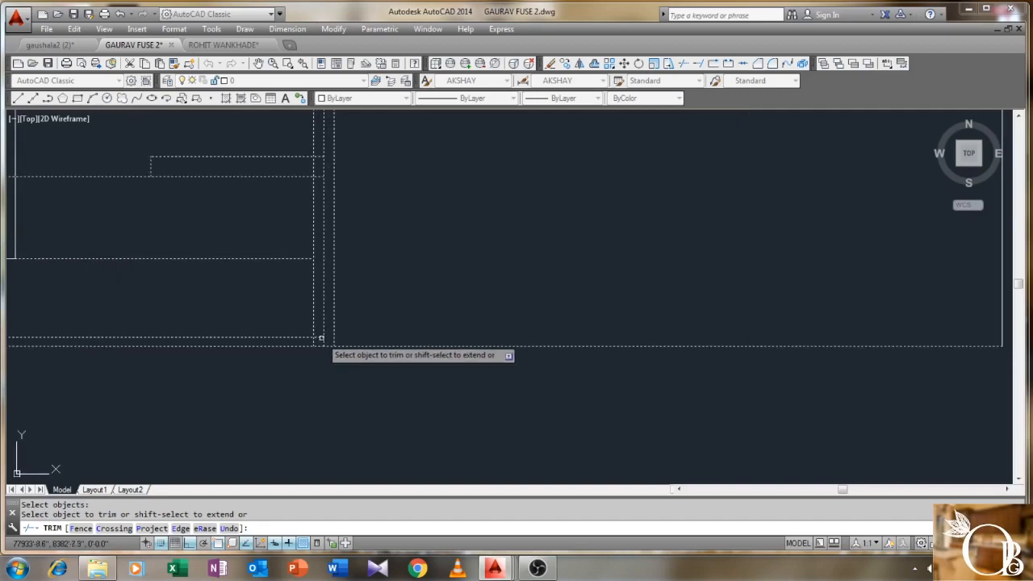
{"action": "left_click", "coordinate": [316, 339]}
{"action": "scroll", "coordinate": [315, 330], "scroll_direction": "down", "scroll_amount": 3}
{"action": "scroll", "coordinate": [419, 260], "scroll_direction": "up", "scroll_amount": 3}
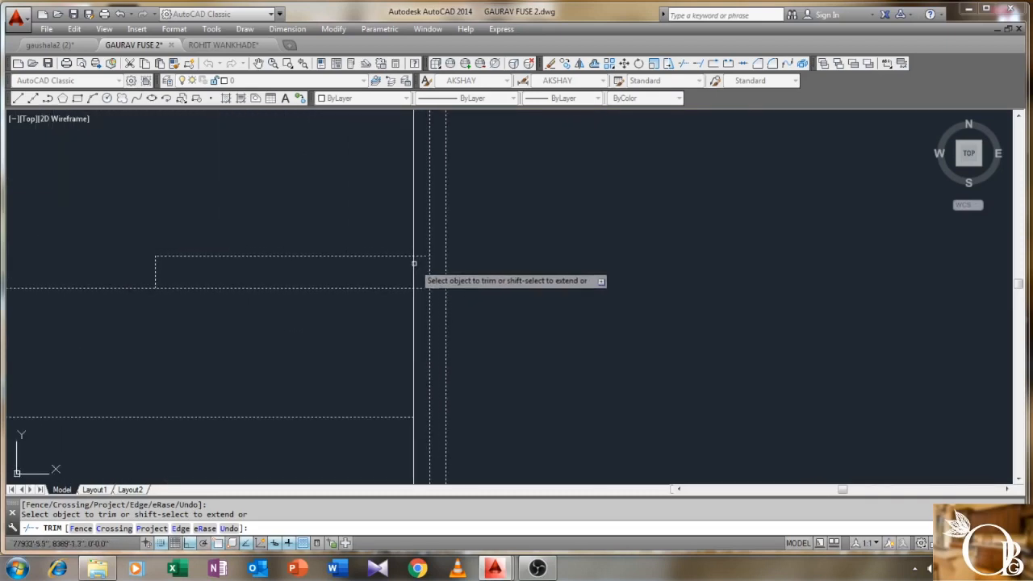
{"action": "scroll", "coordinate": [356, 286], "scroll_direction": "down", "scroll_amount": 3}
{"action": "mouse_move", "coordinate": [339, 318]}
{"action": "middle_mouse_down"}
{"action": "mouse_move", "coordinate": [469, 255]}
{"action": "mouse_move", "coordinate": [427, 290]}
{"action": "middle_mouse_up"}
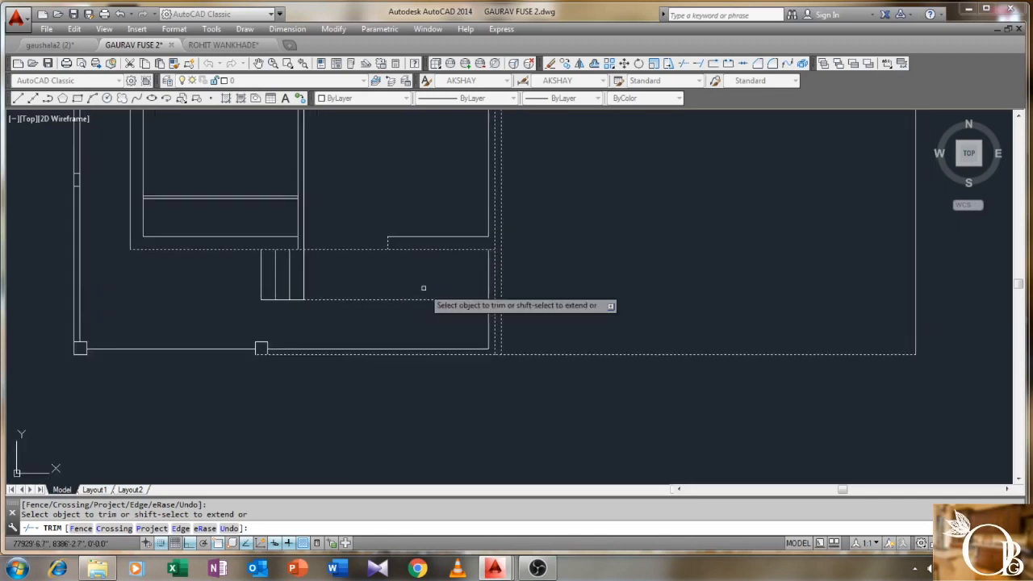
{"action": "right_click", "coordinate": [393, 285]}
{"action": "left_click", "coordinate": [419, 288]}
{"action": "scroll", "coordinate": [419, 291], "scroll_direction": "down", "scroll_amount": 5}
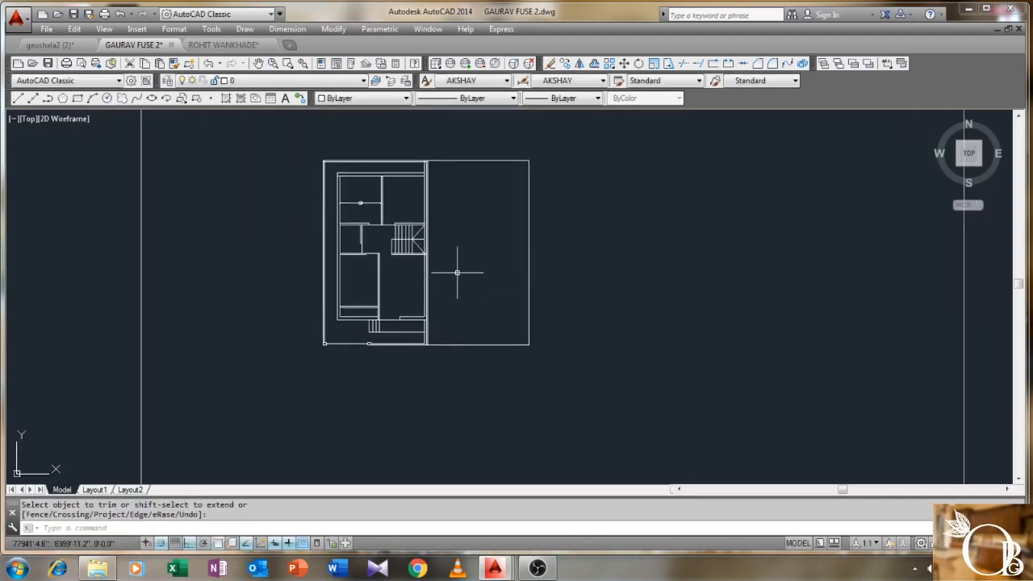
- Start COPY and window-select the entire house plan
{"action": "type", "text": "CO"}
{"action": "key", "text": "Return"}
{"action": "left_click", "coordinate": [632, 138]}
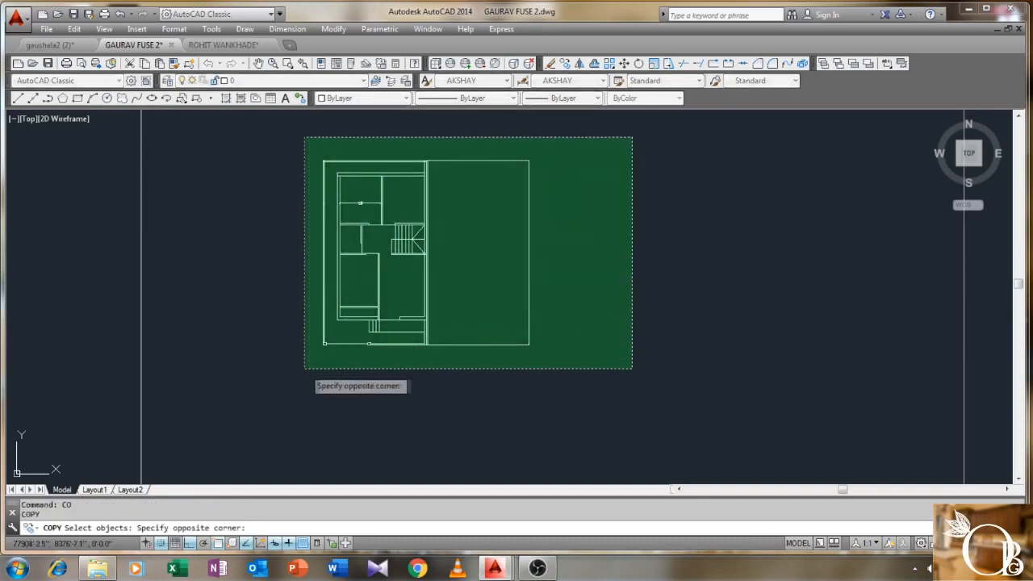
{"action": "left_click", "coordinate": [311, 368]}
{"action": "key", "text": "Return"}
- Place the copied plan to the left of the original as the second row house
{"action": "left_click", "coordinate": [533, 344]}
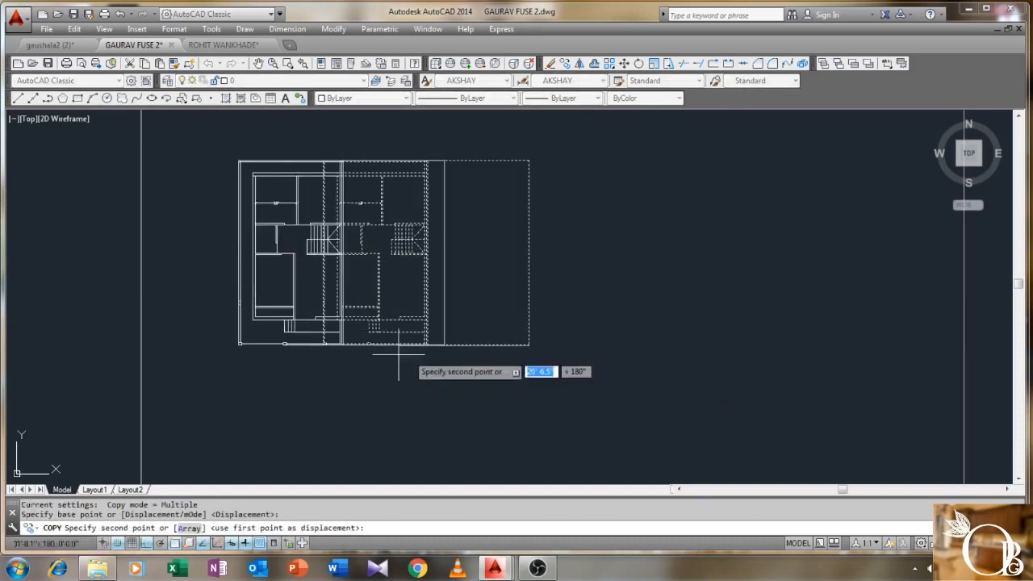
{"action": "scroll", "coordinate": [230, 353], "scroll_direction": "down", "scroll_amount": 2}
{"action": "left_click", "coordinate": [89, 356]}
{"action": "right_click", "coordinate": [100, 327]}
{"action": "left_click", "coordinate": [127, 330]}
{"action": "scroll", "coordinate": [260, 300], "scroll_direction": "up", "scroll_amount": 4}
{"action": "scroll", "coordinate": [429, 291], "scroll_direction": "down", "scroll_amount": 2}
{"action": "scroll", "coordinate": [466, 305], "scroll_direction": "up", "scroll_amount": 1}
{"action": "middle_click_drag", "start_coordinate": [441, 254], "coordinate": [461, 302]}
{"action": "scroll", "coordinate": [462, 297], "scroll_direction": "down", "scroll_amount": 1}
{"action": "middle_click_drag", "start_coordinate": [425, 237], "coordinate": [436, 274]}
{"action": "left_click", "coordinate": [287, 28]}
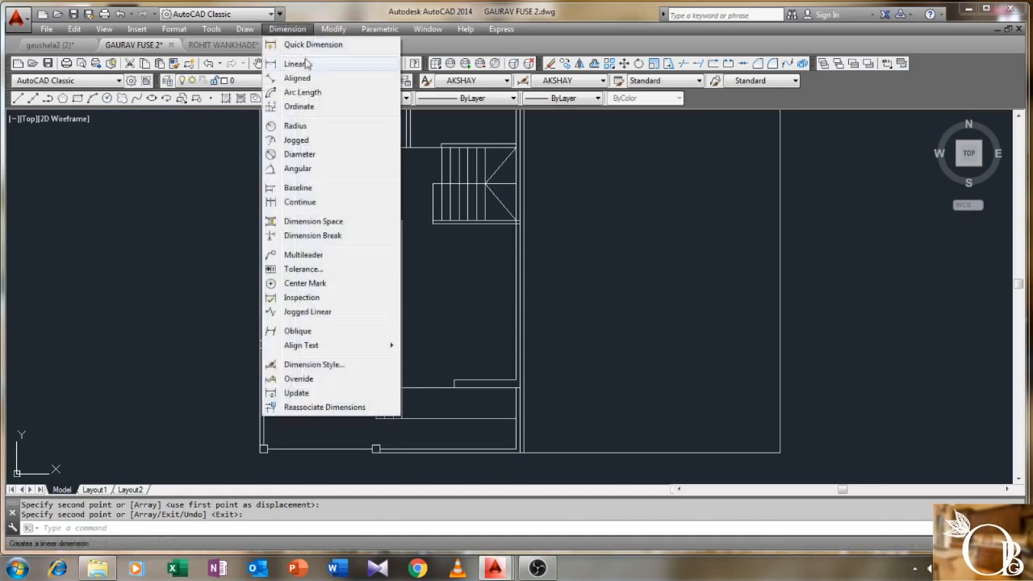
- Add an 11' room width dimension and a 15' vertical dimension from the stair line
{"action": "left_click", "coordinate": [308, 63]}
{"action": "scroll", "coordinate": [419, 279], "scroll_direction": "up", "scroll_amount": 2}
{"action": "left_click", "coordinate": [393, 278]}
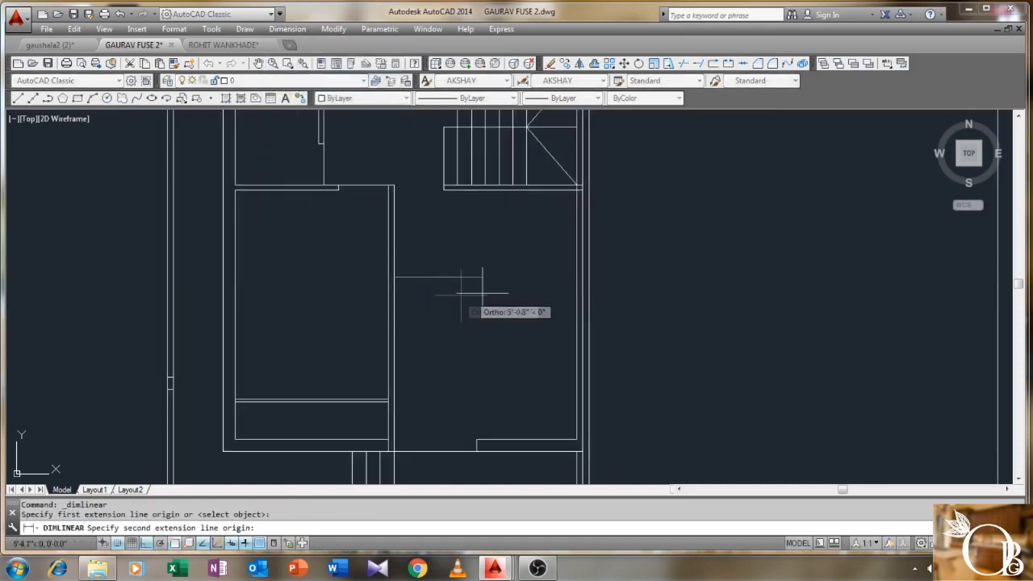
{"action": "left_click", "coordinate": [576, 284]}
{"action": "left_click", "coordinate": [536, 294]}
{"action": "right_click", "coordinate": [508, 253]}
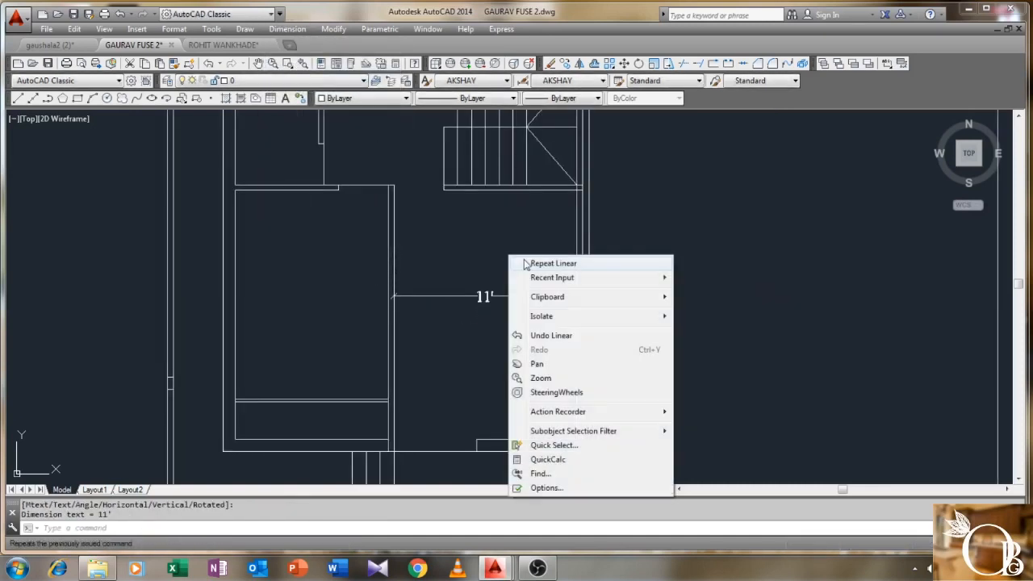
{"action": "left_click", "coordinate": [526, 263]}
{"action": "left_click", "coordinate": [523, 189]}
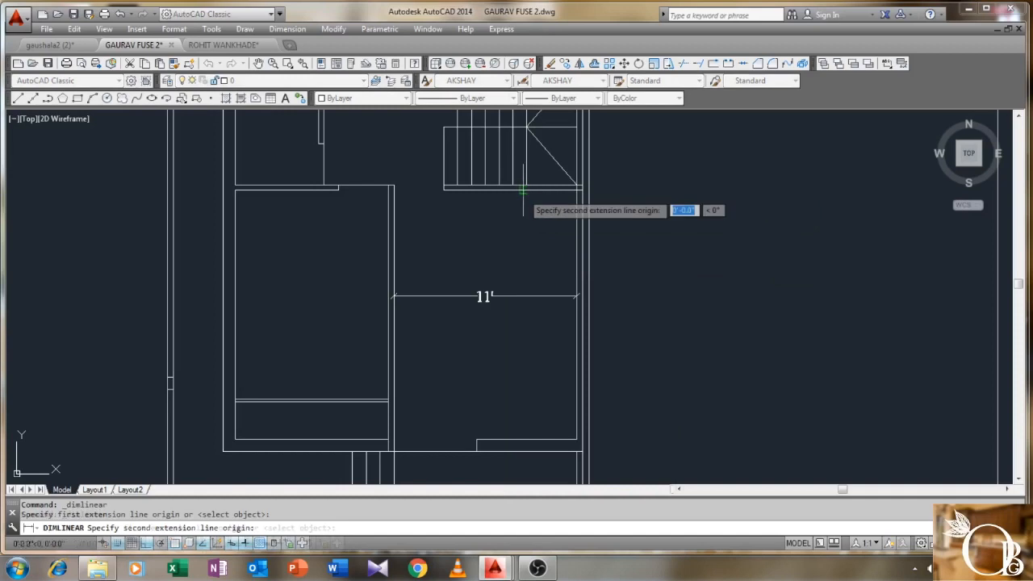
{"action": "left_click", "coordinate": [520, 436]}
{"action": "left_click", "coordinate": [512, 421]}
{"action": "scroll", "coordinate": [476, 367], "scroll_direction": "down", "scroll_amount": 2}
{"action": "scroll", "coordinate": [488, 323], "scroll_direction": "up", "scroll_amount": 2}
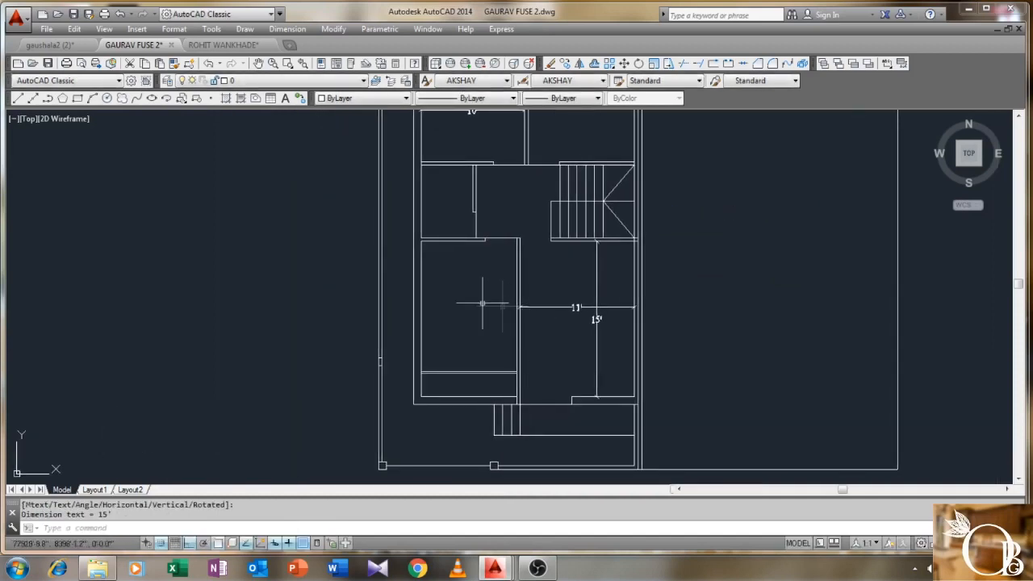
- Dimension the next room at 9'-2½" wide and 15' long
{"action": "right_click", "coordinate": [473, 295]}
{"action": "left_click", "coordinate": [492, 304]}
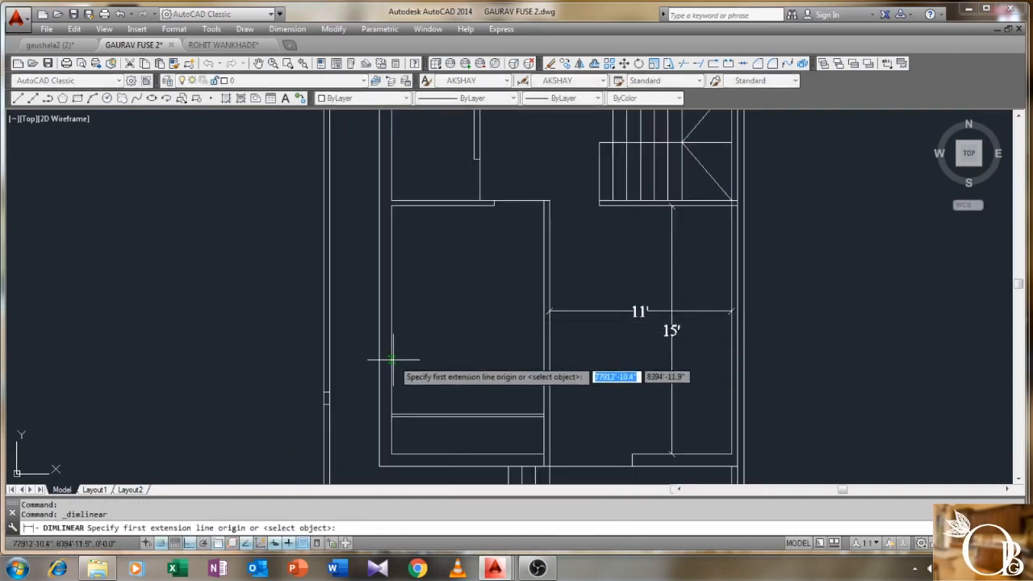
{"action": "left_click", "coordinate": [392, 359]}
{"action": "left_click", "coordinate": [542, 359]}
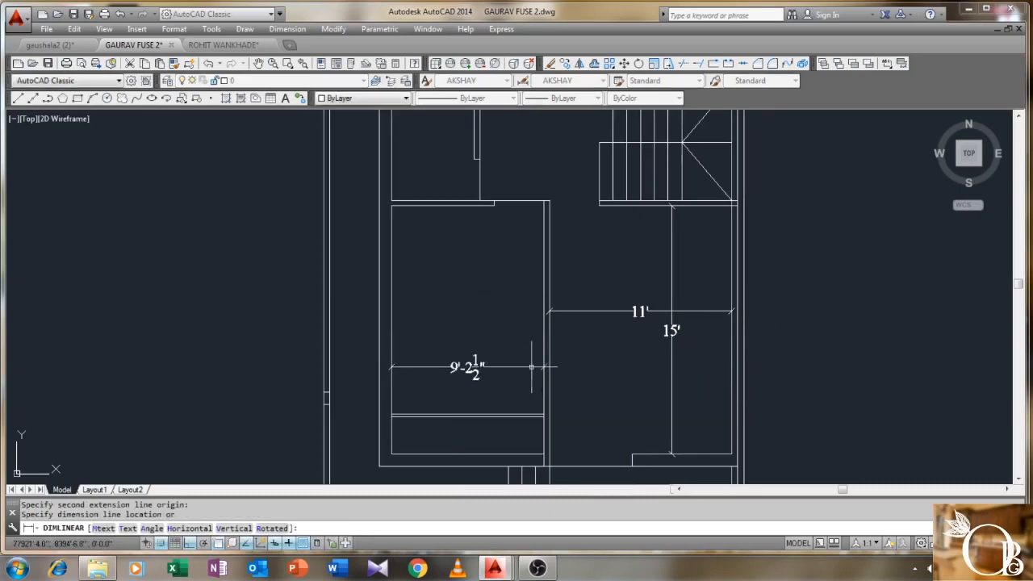
{"action": "left_click", "coordinate": [472, 367]}
{"action": "right_click", "coordinate": [446, 267]}
{"action": "left_click", "coordinate": [468, 274]}
{"action": "left_click", "coordinate": [460, 206]}
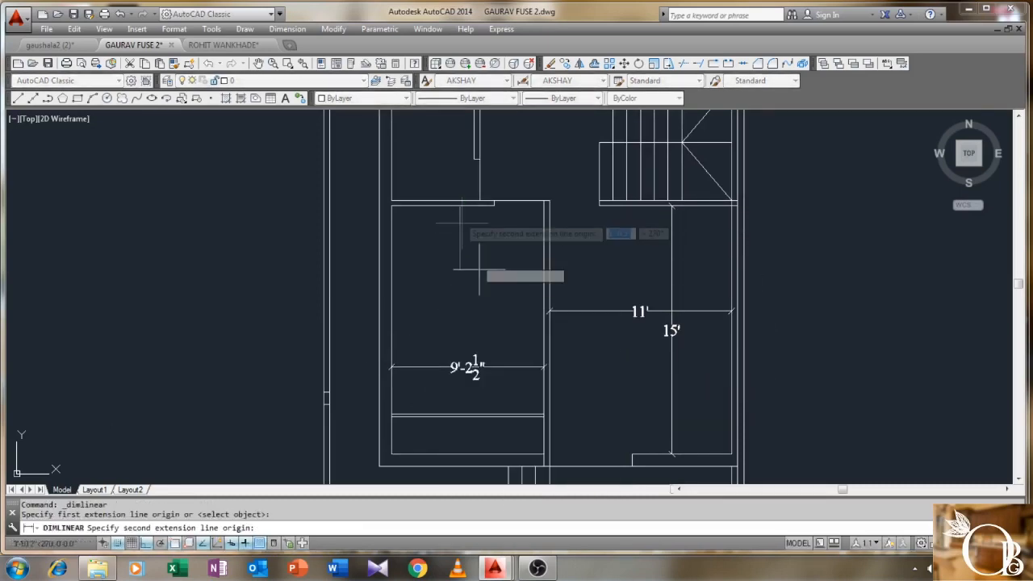
{"action": "left_click", "coordinate": [459, 454]}
{"action": "left_click", "coordinate": [468, 452]}
- Dimension the small room near the staircase at 5' wide and 7' long
{"action": "scroll", "coordinate": [583, 292], "scroll_direction": "down", "scroll_amount": 2}
{"action": "middle_click_drag", "start_coordinate": [484, 210], "coordinate": [444, 267]}
{"action": "scroll", "coordinate": [428, 226], "scroll_direction": "up", "scroll_amount": 2}
{"action": "right_click", "coordinate": [429, 226]}
{"action": "left_click", "coordinate": [438, 234]}
{"action": "left_click", "coordinate": [391, 237]}
{"action": "left_click", "coordinate": [472, 237]}
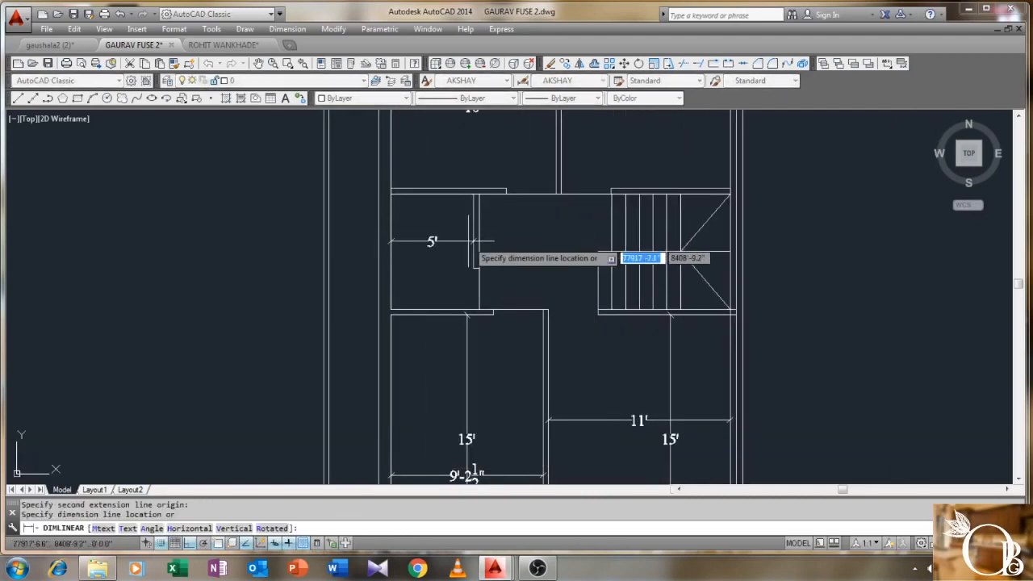
{"action": "left_click", "coordinate": [436, 242]}
{"action": "right_click", "coordinate": [445, 226]}
{"action": "left_click", "coordinate": [464, 233]}
{"action": "left_click", "coordinate": [430, 194]}
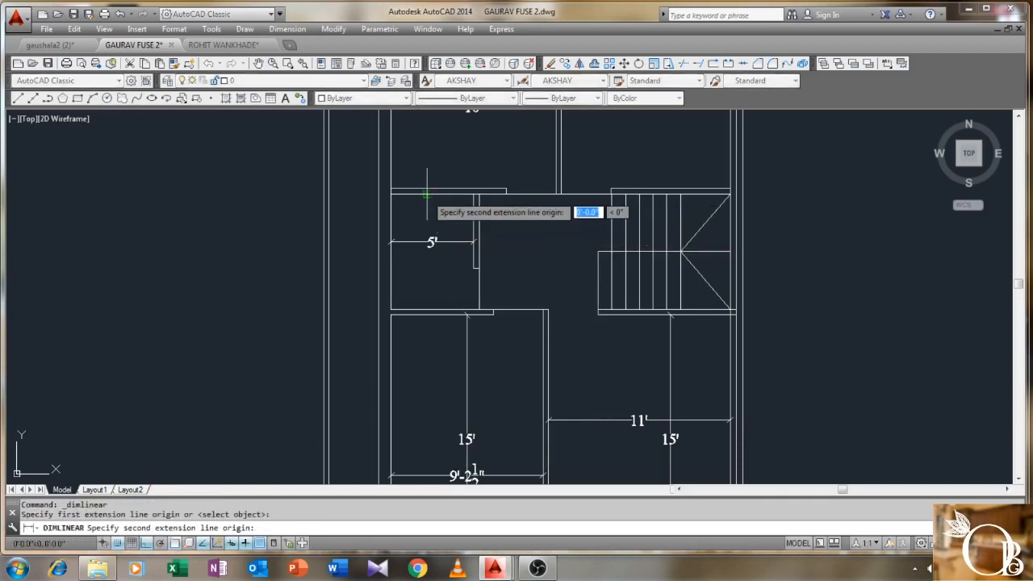
{"action": "left_click", "coordinate": [430, 307]}
{"action": "left_click", "coordinate": [432, 318]}
{"action": "scroll", "coordinate": [432, 318], "scroll_direction": "down", "scroll_amount": 3}
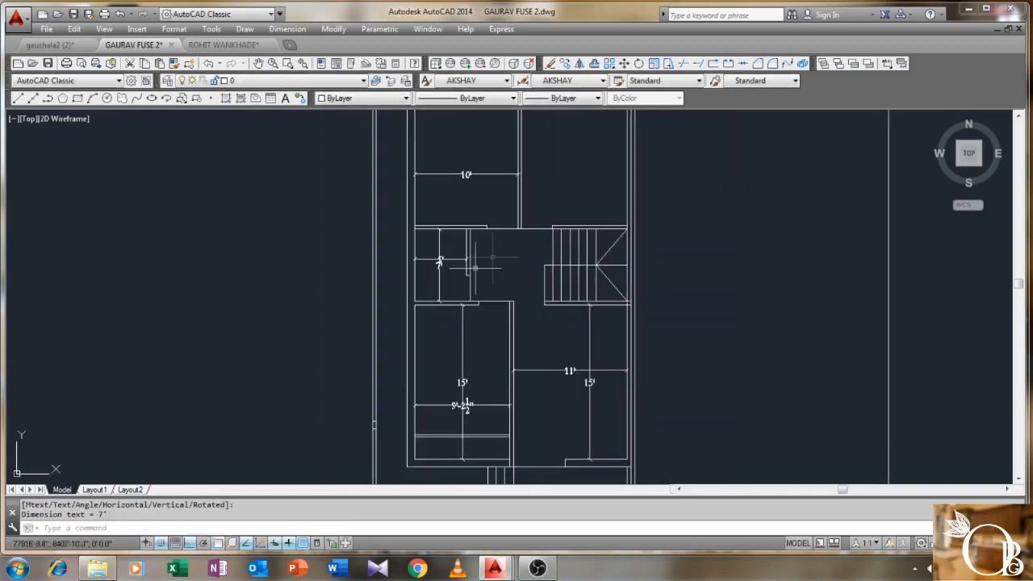
{"action": "scroll", "coordinate": [414, 215], "scroll_direction": "up", "scroll_amount": 3}
- Dimension the upper left room's length at 11'-7"
{"action": "right_click", "coordinate": [415, 214]}
{"action": "left_click", "coordinate": [444, 227]}
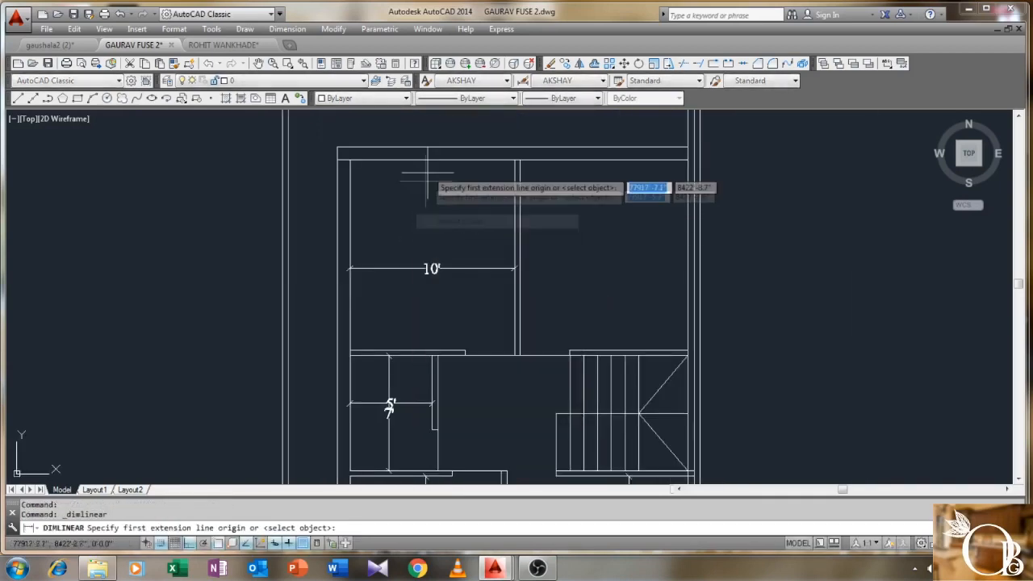
{"action": "left_click", "coordinate": [428, 161]}
{"action": "left_click", "coordinate": [429, 352]}
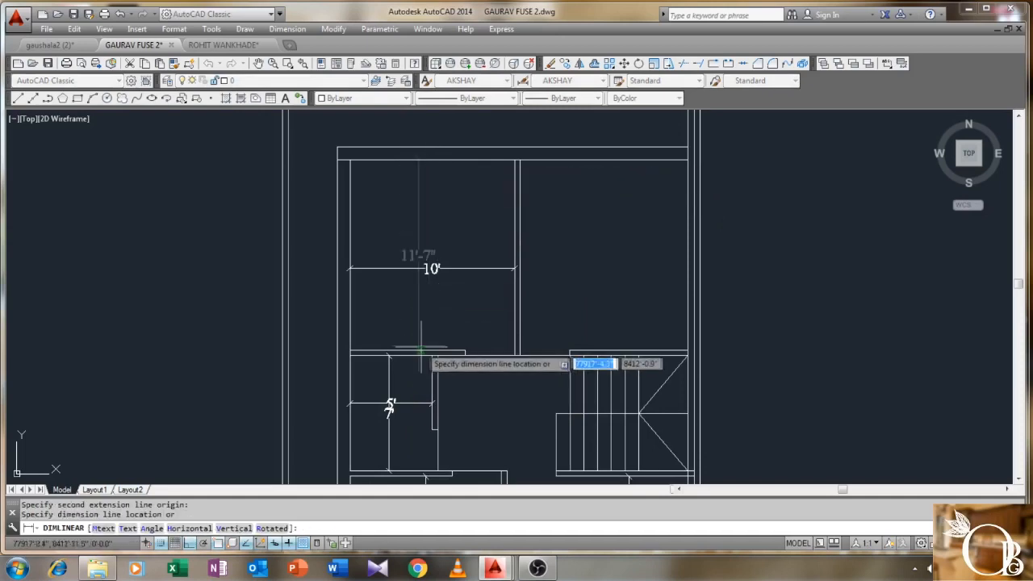
{"action": "left_click", "coordinate": [431, 269]}
- Dimension the upper right room's width at 10'-2½"
{"action": "middle_click_drag", "start_coordinate": [629, 257], "coordinate": [512, 267]}
{"action": "right_click", "coordinate": [465, 240]}
{"action": "left_click", "coordinate": [472, 246]}
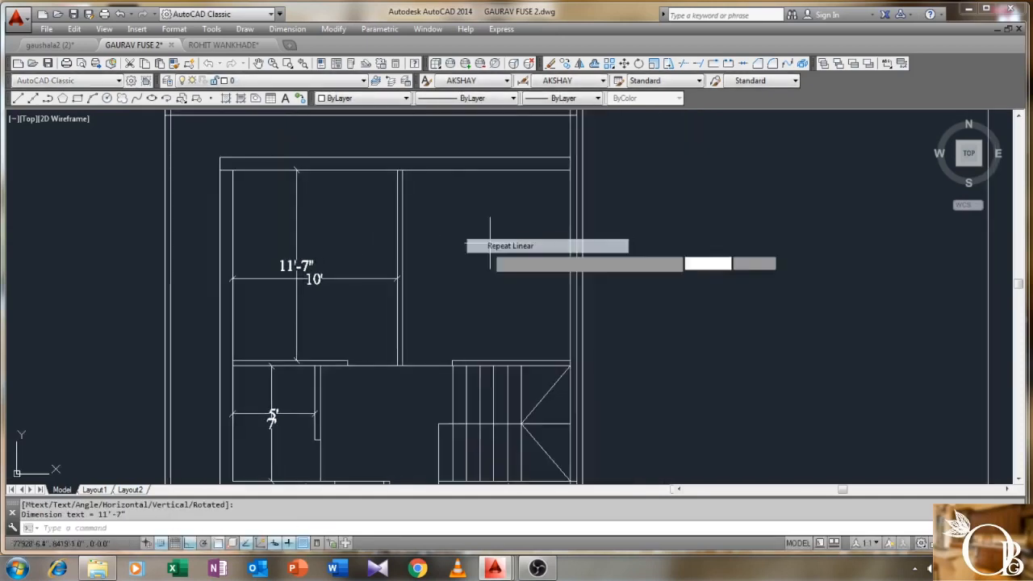
{"action": "left_click", "coordinate": [403, 251]}
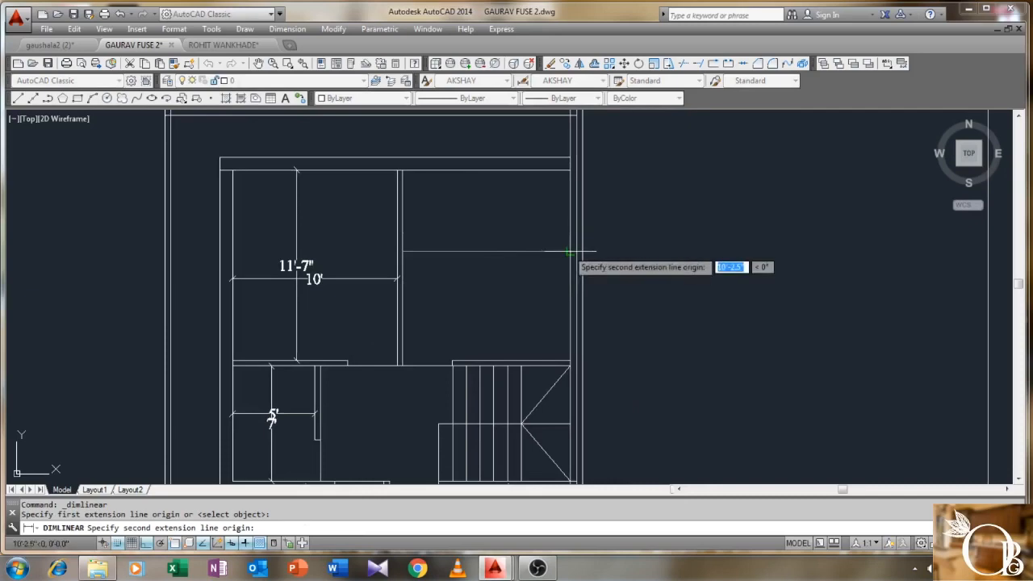
{"action": "left_click", "coordinate": [569, 251]}
{"action": "left_click", "coordinate": [530, 276]}
{"action": "scroll", "coordinate": [515, 218], "scroll_direction": "down", "scroll_amount": 2}
{"action": "middle_click_drag", "start_coordinate": [515, 219], "coordinate": [491, 267]}
{"action": "scroll", "coordinate": [488, 270], "scroll_direction": "up", "scroll_amount": 2}
{"action": "scroll", "coordinate": [453, 200], "scroll_direction": "up", "scroll_amount": 2}
- Add a trial 2'-7" linear dimension between two horizontal walls, then delete it
{"action": "left_click", "coordinate": [287, 28]}
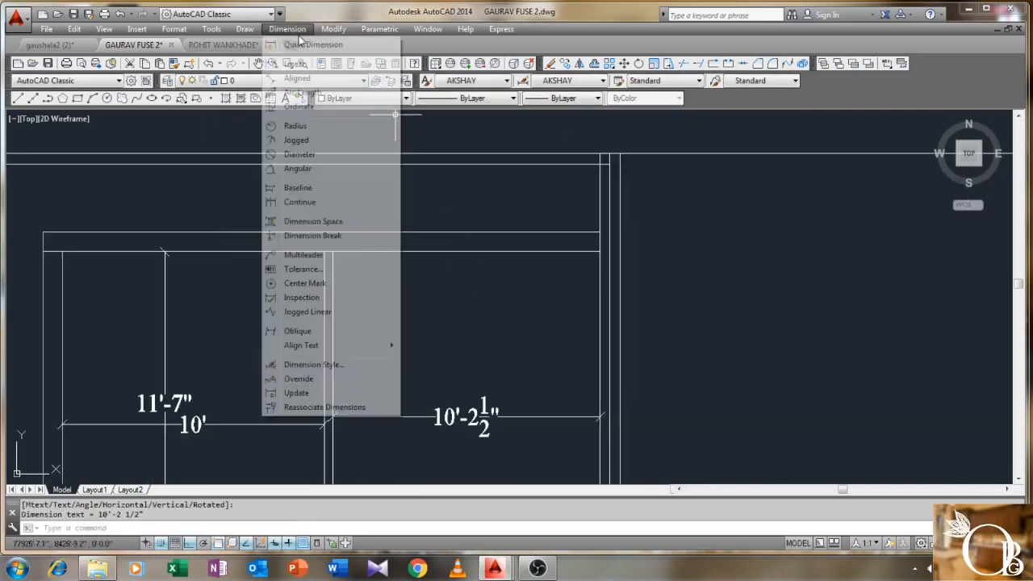
{"action": "left_click", "coordinate": [290, 58]}
{"action": "left_click", "coordinate": [505, 163]}
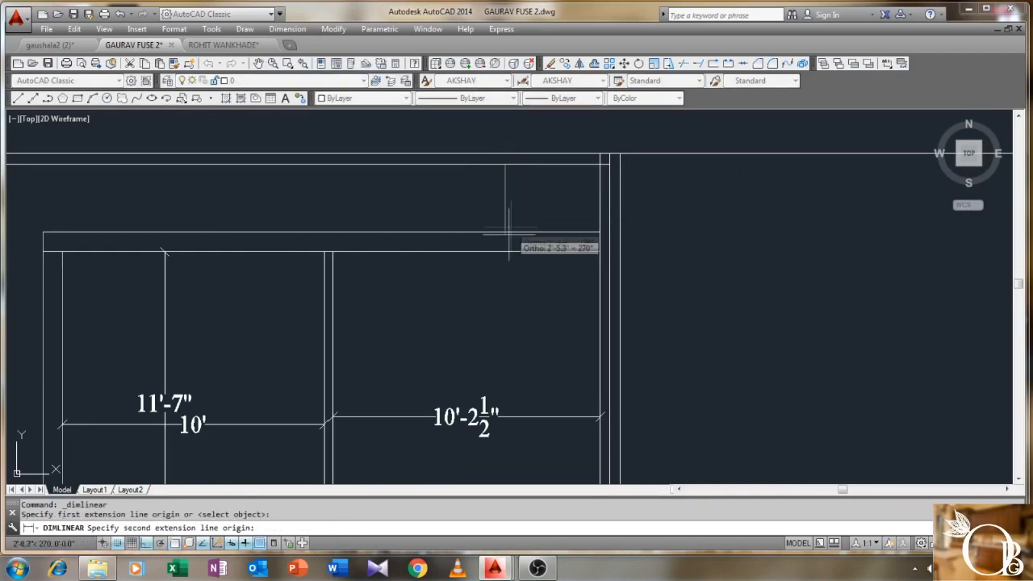
{"action": "left_click", "coordinate": [501, 233]}
{"action": "left_click", "coordinate": [501, 242]}
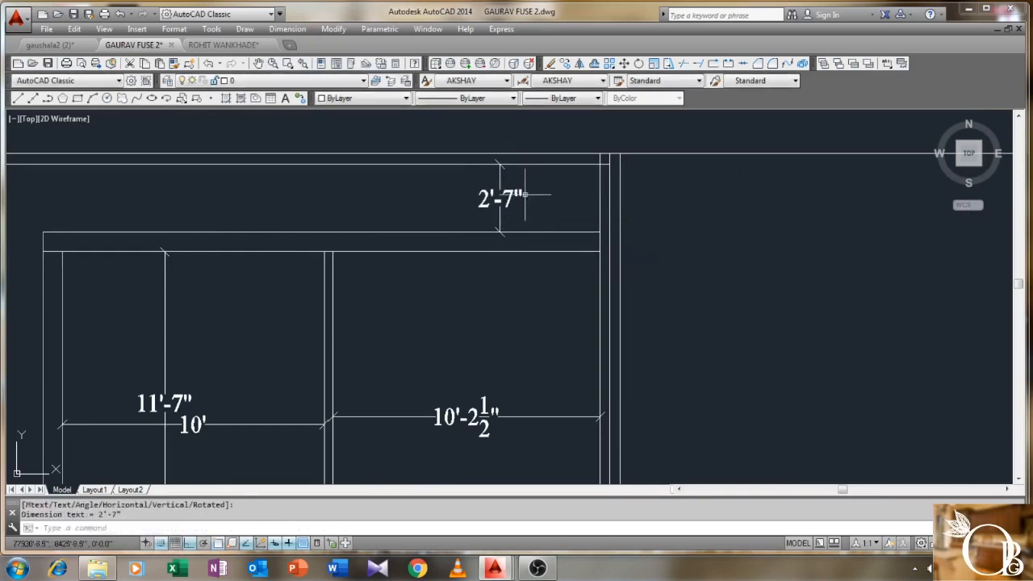
{"action": "left_click", "coordinate": [466, 212]}
{"action": "key", "text": "Delete"}
{"action": "scroll", "coordinate": [467, 212], "scroll_direction": "down", "scroll_amount": 1}
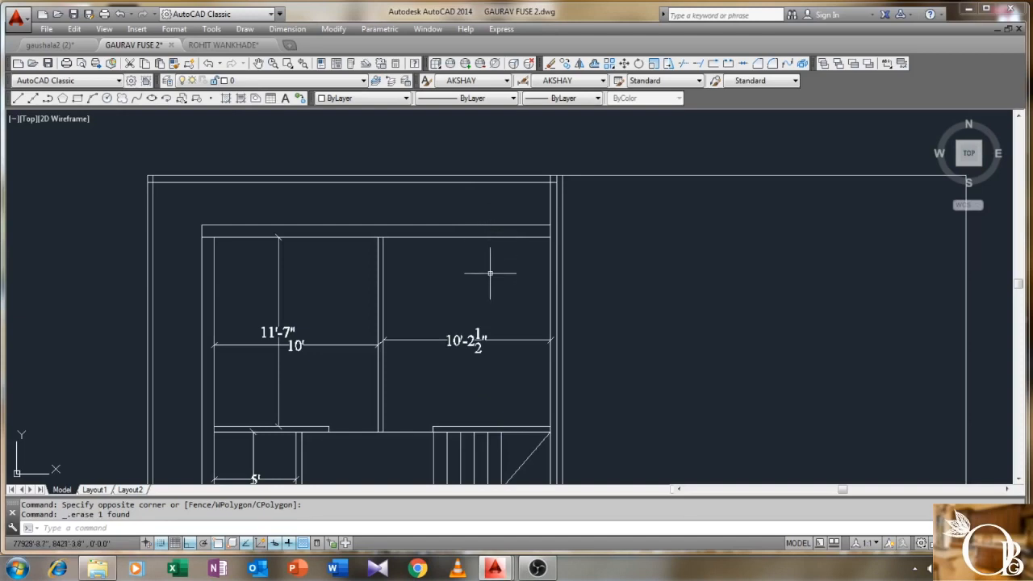
{"action": "scroll", "coordinate": [489, 273], "scroll_direction": "down", "scroll_amount": 1}
{"action": "middle_click_drag", "start_coordinate": [464, 312], "coordinate": [467, 250]}
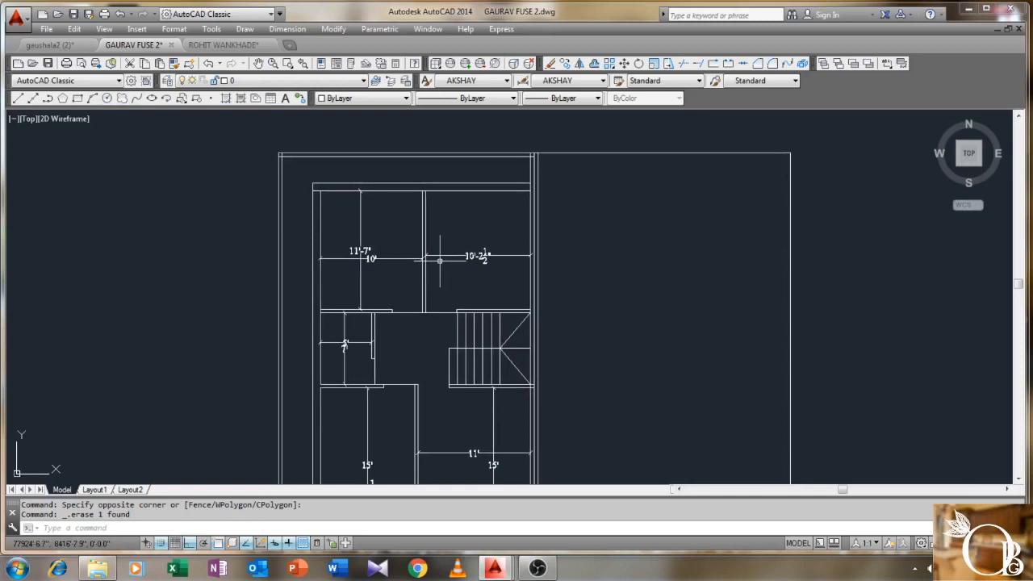
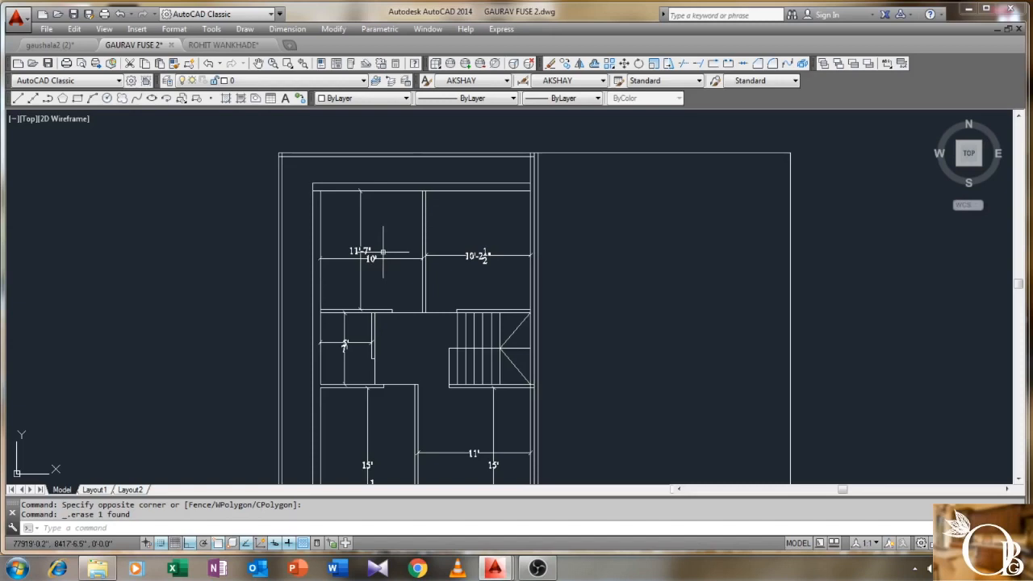
- Start a copy and select the KITCHEN, BED ROOM and HALL labels on the furnished plan
{"action": "scroll", "coordinate": [386, 252], "scroll_direction": "down", "scroll_amount": 5}
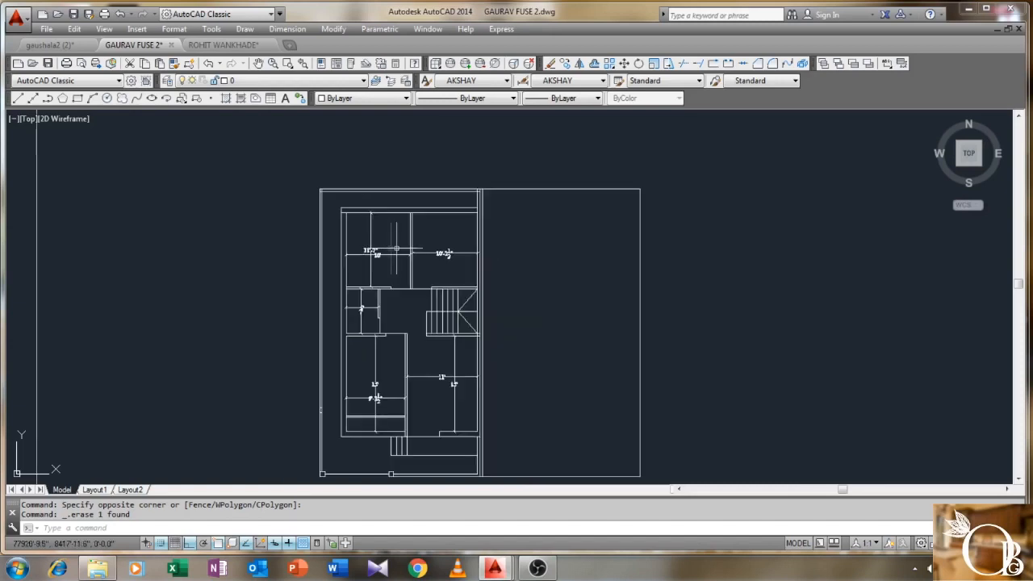
{"action": "scroll", "coordinate": [439, 314], "scroll_direction": "up", "scroll_amount": 2}
{"action": "scroll", "coordinate": [439, 314], "scroll_direction": "down", "scroll_amount": 2}
{"action": "mouse_move", "coordinate": [410, 307]}
{"action": "middle_mouse_down"}
{"action": "mouse_move", "coordinate": [420, 314]}
{"action": "mouse_move", "coordinate": [408, 281]}
{"action": "mouse_move", "coordinate": [458, 219]}
{"action": "middle_mouse_up"}
{"action": "mouse_move", "coordinate": [508, 184]}
{"action": "middle_mouse_down"}
{"action": "mouse_move", "coordinate": [645, 133]}
{"action": "mouse_move", "coordinate": [869, 137]}
{"action": "middle_mouse_up"}
{"action": "scroll", "coordinate": [377, 274], "scroll_direction": "down", "scroll_amount": 2}
{"action": "scroll", "coordinate": [377, 275], "scroll_direction": "down", "scroll_amount": 2}
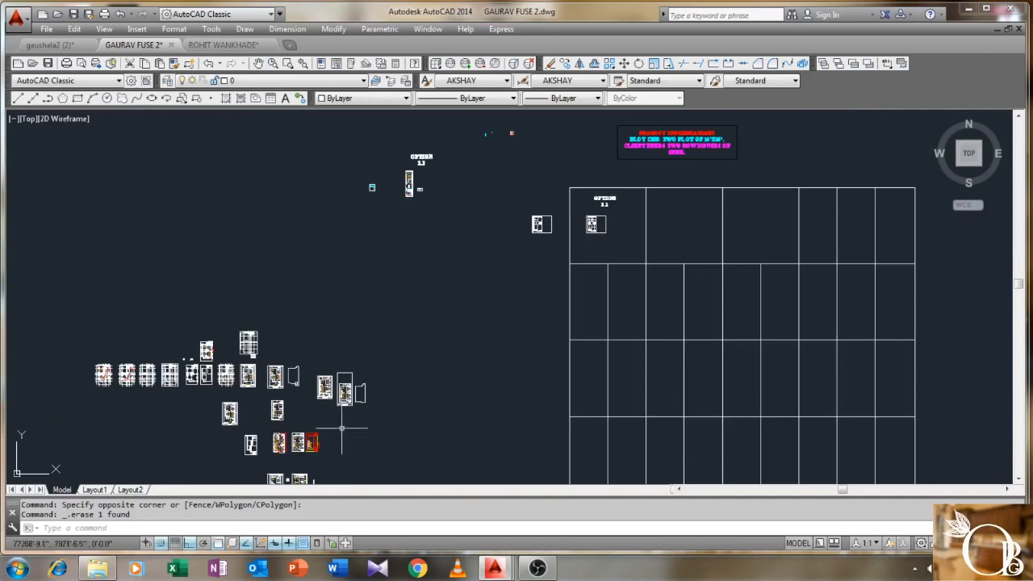
{"action": "scroll", "coordinate": [325, 390], "scroll_direction": "up", "scroll_amount": 10}
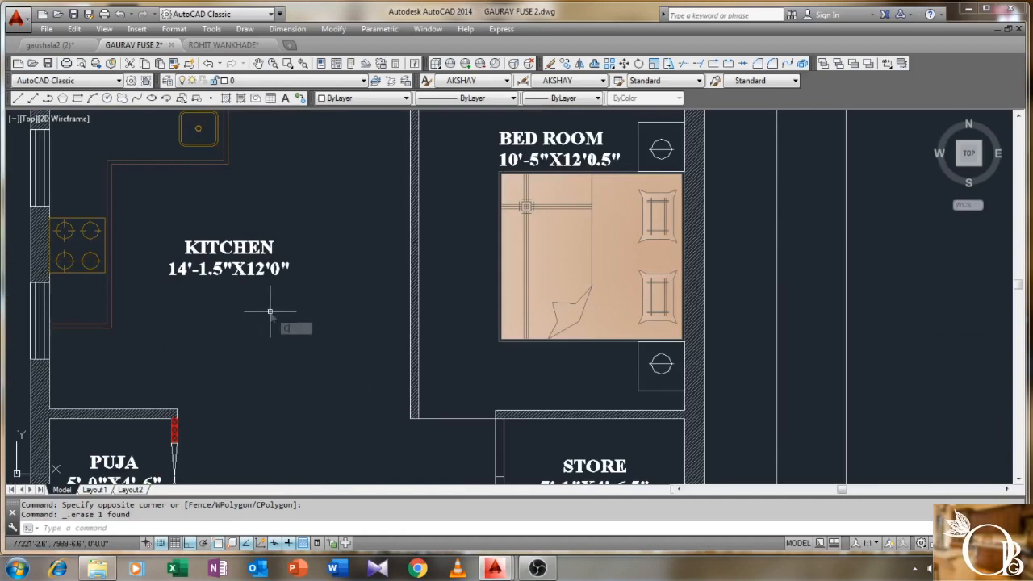
{"action": "key", "text": "Return"}
{"action": "left_click", "coordinate": [189, 217]}
{"action": "left_click", "coordinate": [261, 277]}
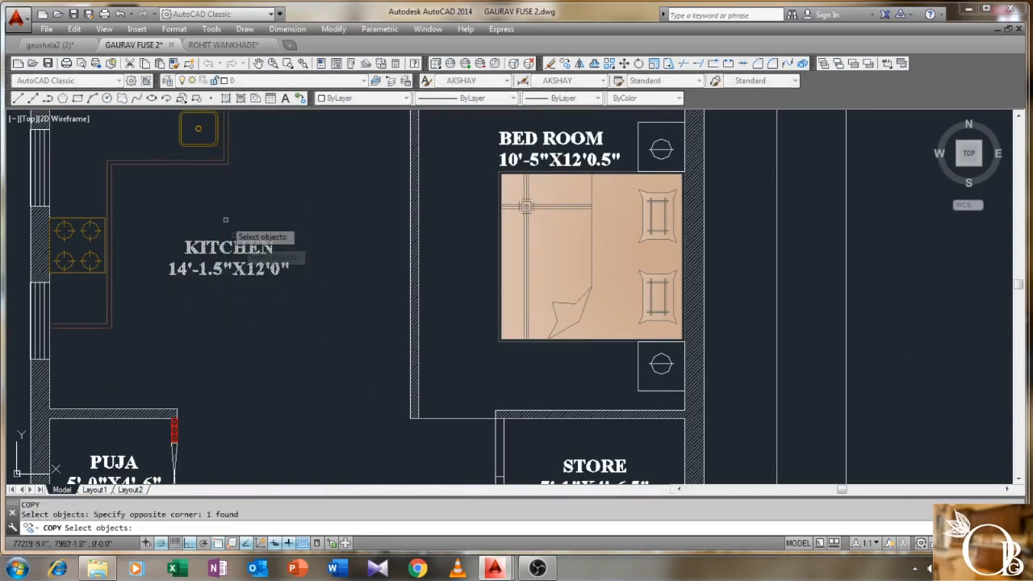
{"action": "left_click", "coordinate": [521, 155]}
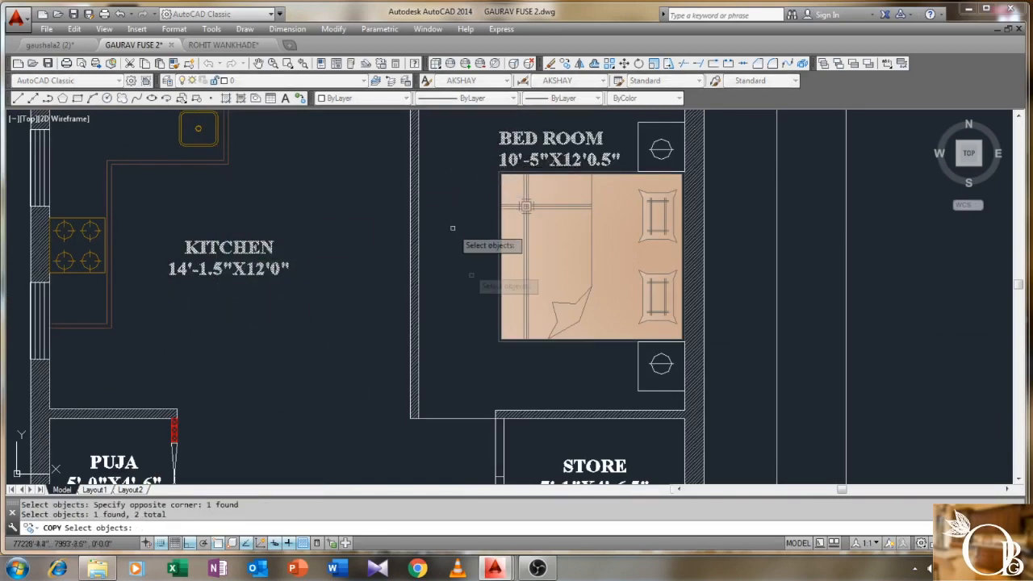
{"action": "scroll", "coordinate": [485, 322], "scroll_direction": "down", "scroll_amount": 2}
{"action": "middle_click_drag", "start_coordinate": [485, 328], "coordinate": [477, 283]}
{"action": "middle_click_drag", "start_coordinate": [324, 377], "coordinate": [307, 325]}
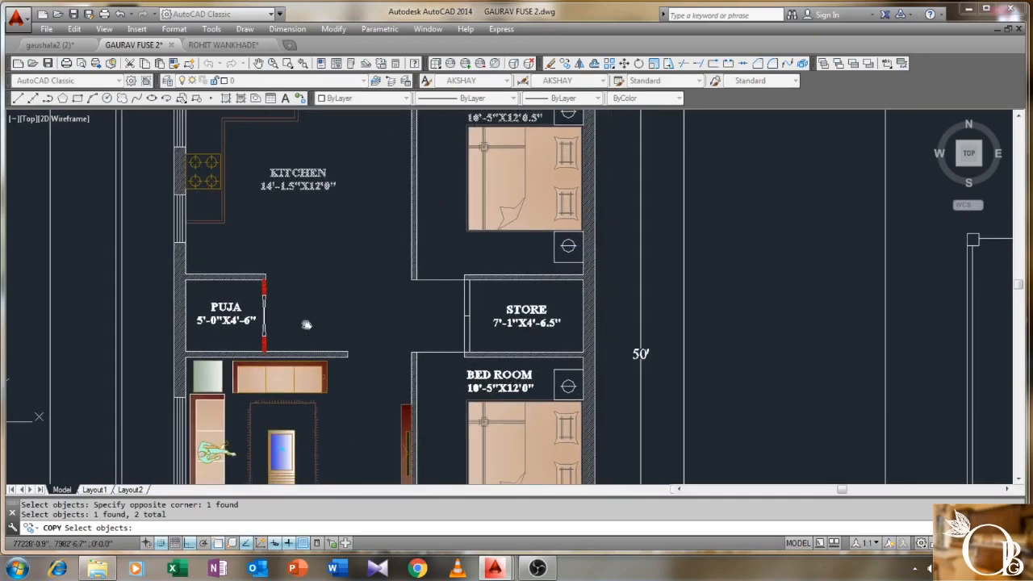
{"action": "left_click", "coordinate": [495, 390]}
{"action": "middle_click_drag", "start_coordinate": [360, 467], "coordinate": [360, 394]}
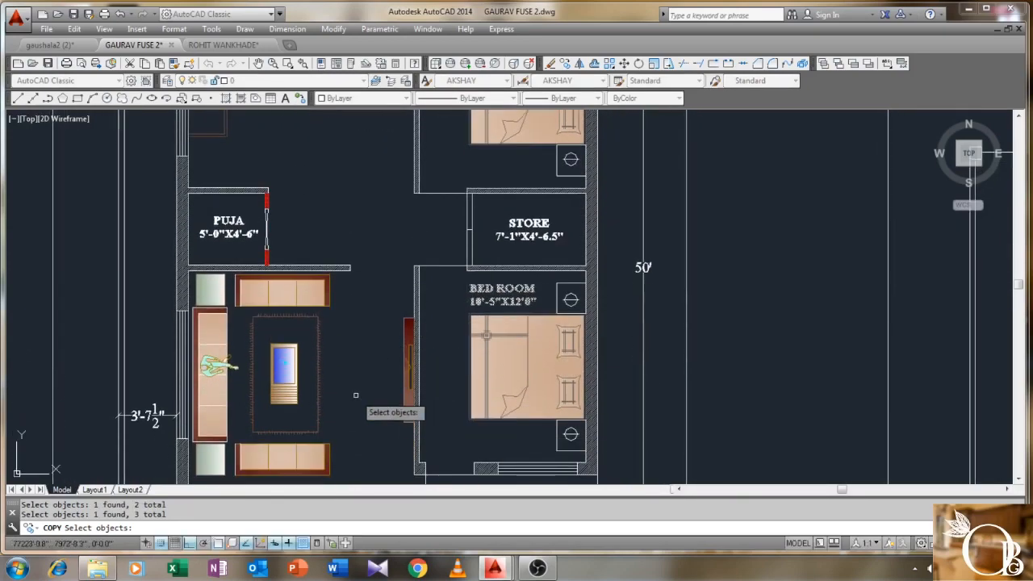
{"action": "scroll", "coordinate": [355, 397], "scroll_direction": "down", "scroll_amount": 2}
{"action": "middle_click_drag", "start_coordinate": [349, 444], "coordinate": [355, 415]}
{"action": "scroll", "coordinate": [355, 416], "scroll_direction": "up", "scroll_amount": 2}
{"action": "left_click", "coordinate": [346, 432]}
{"action": "key", "text": "Return"}
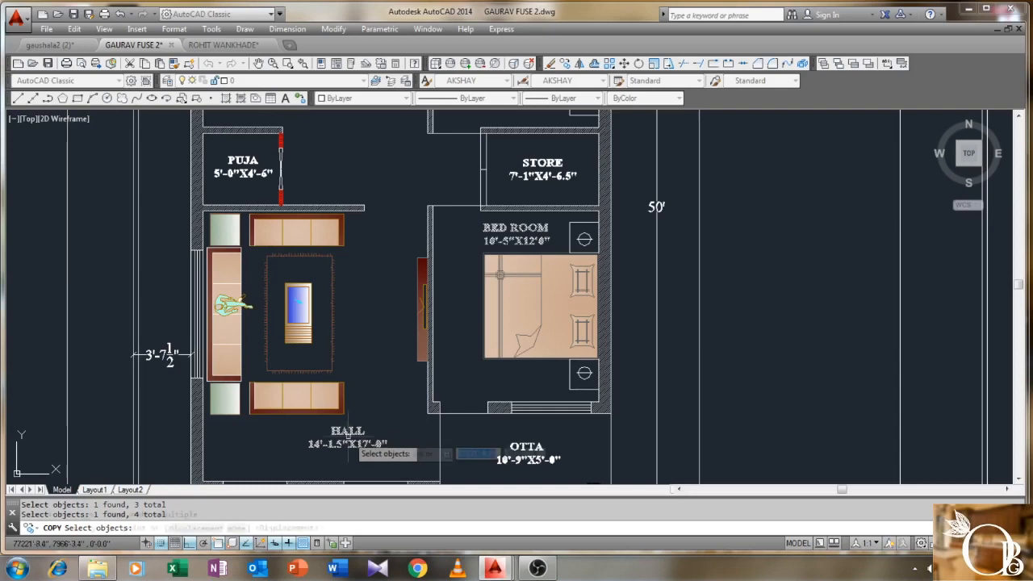
- Place the copied room labels just left of the new row-house plan
{"action": "left_click", "coordinate": [348, 442]}
{"action": "scroll", "coordinate": [487, 398], "scroll_direction": "down", "scroll_amount": 3}
{"action": "middle_click_drag", "start_coordinate": [630, 350], "coordinate": [241, 431]}
{"action": "scroll", "coordinate": [241, 430], "scroll_direction": "down", "scroll_amount": 2}
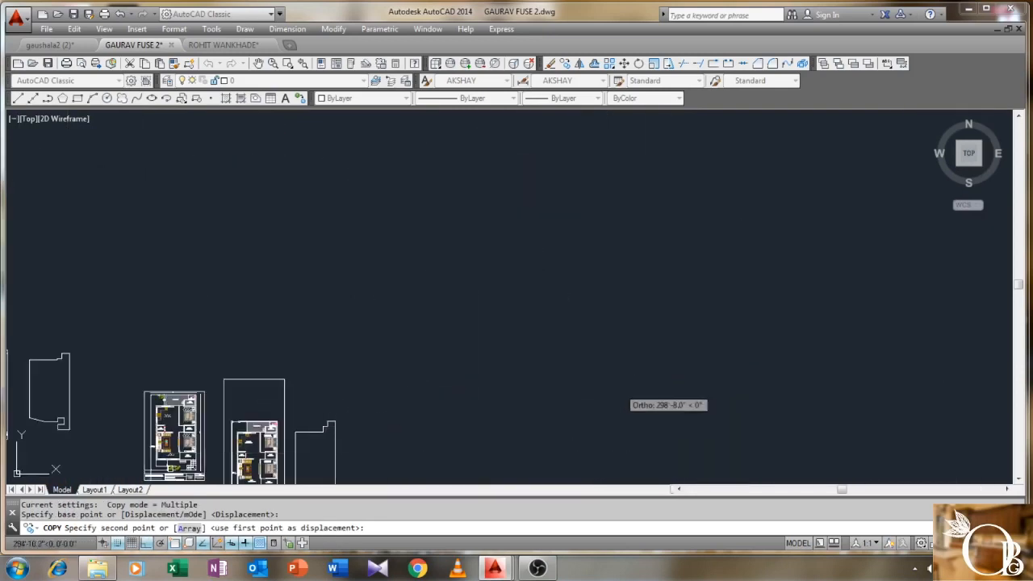
{"action": "middle_click_drag", "start_coordinate": [730, 387], "coordinate": [481, 384]}
{"action": "key", "text": "F8"}
{"action": "mouse_move", "coordinate": [737, 253]}
{"action": "middle_mouse_down"}
{"action": "mouse_move", "coordinate": [651, 292]}
{"action": "mouse_move", "coordinate": [289, 353]}
{"action": "middle_mouse_up"}
{"action": "scroll", "coordinate": [290, 353], "scroll_direction": "down", "scroll_amount": 1}
{"action": "middle_click_drag", "start_coordinate": [514, 304], "coordinate": [389, 509]}
{"action": "scroll", "coordinate": [311, 265], "scroll_direction": "up", "scroll_amount": 6}
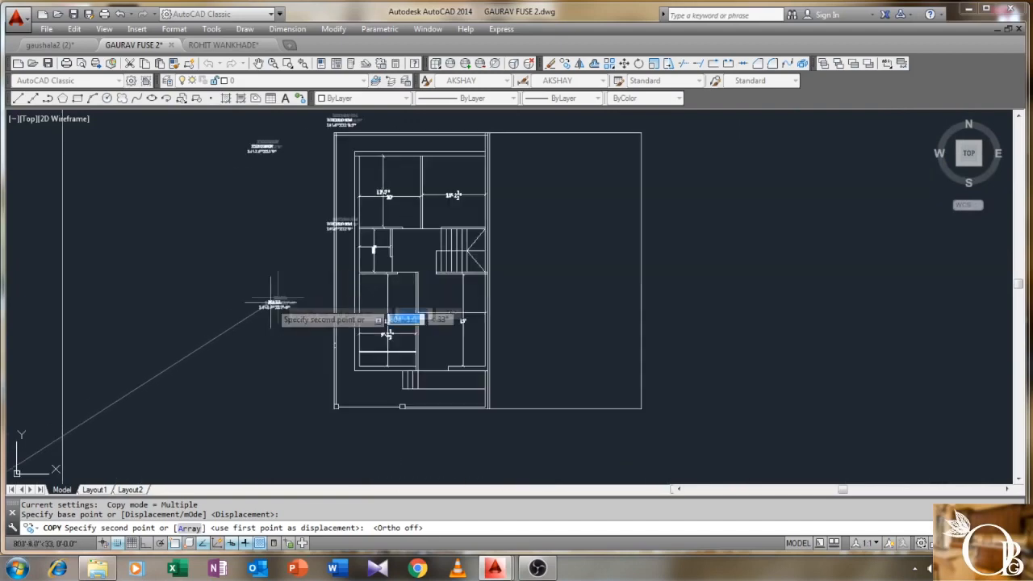
{"action": "scroll", "coordinate": [202, 346], "scroll_direction": "up", "scroll_amount": 2}
{"action": "scroll", "coordinate": [199, 367], "scroll_direction": "down", "scroll_amount": 2}
{"action": "middle_click_drag", "start_coordinate": [187, 360], "coordinate": [292, 405]}
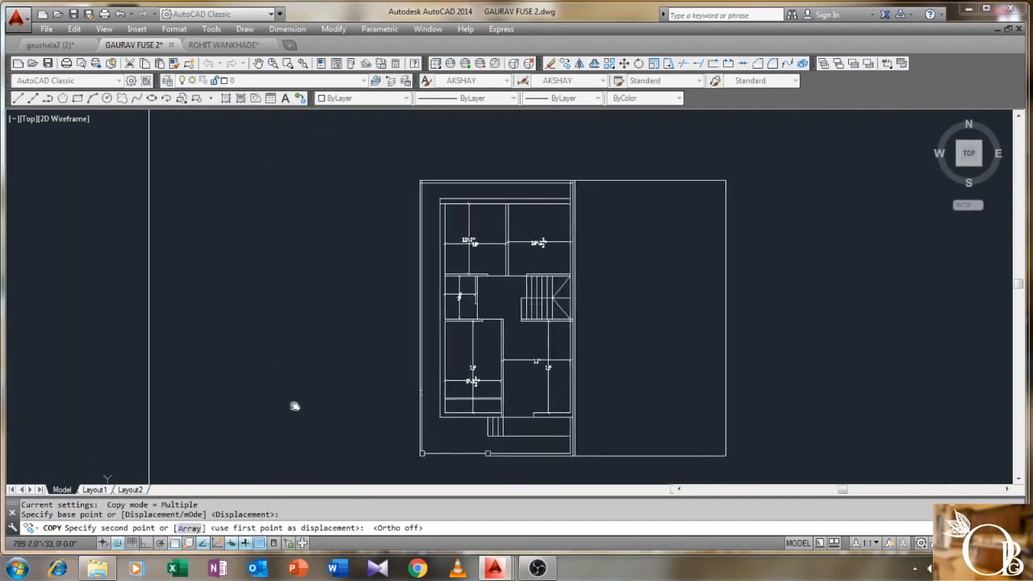
{"action": "scroll", "coordinate": [301, 413], "scroll_direction": "up", "scroll_amount": 2}
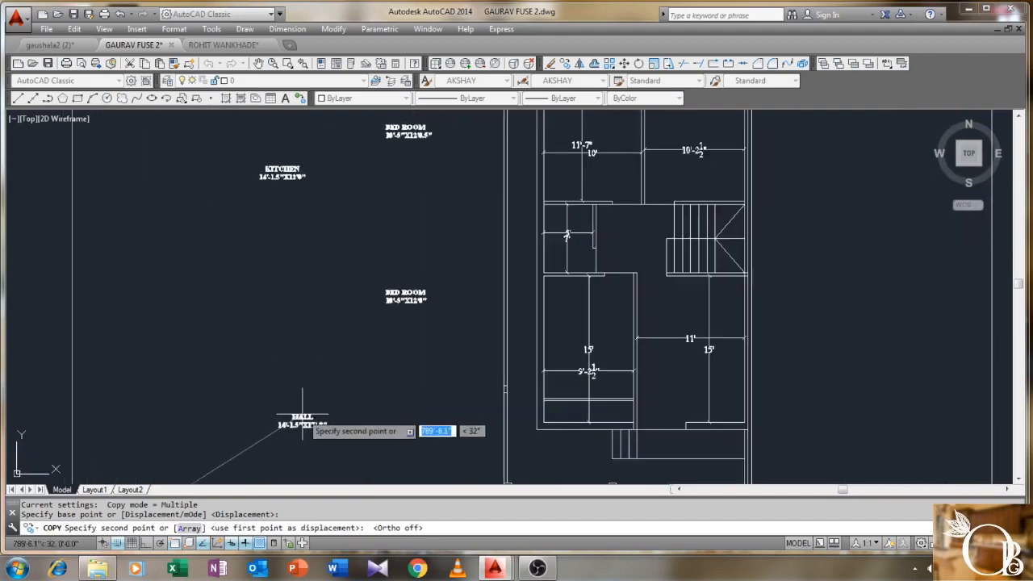
{"action": "left_click", "coordinate": [302, 416]}
{"action": "right_click", "coordinate": [309, 369]}
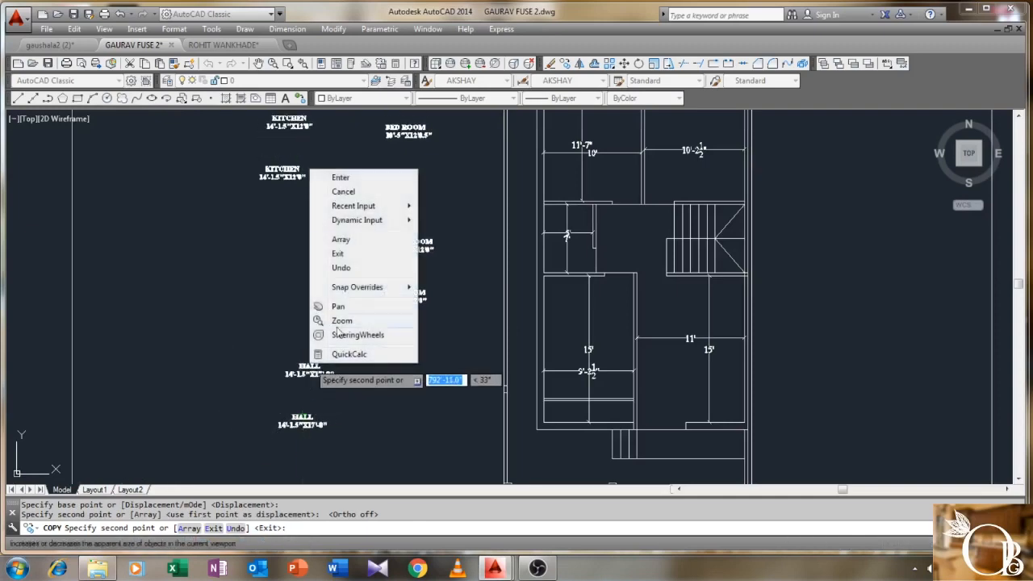
{"action": "left_click", "coordinate": [341, 175]}
{"action": "middle_click_drag", "start_coordinate": [363, 384], "coordinate": [314, 338]}
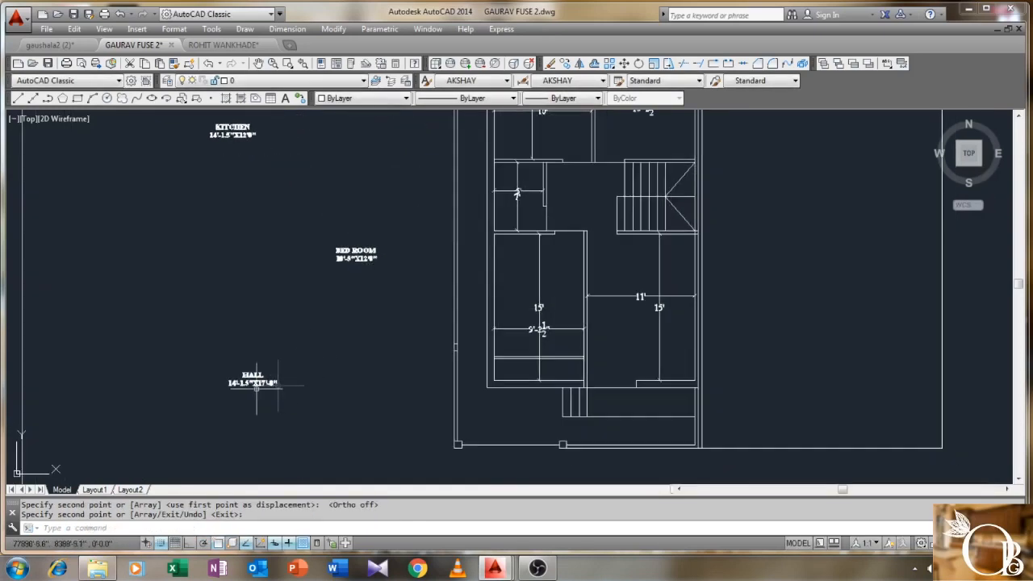
{"action": "scroll", "coordinate": [255, 388], "scroll_direction": "up", "scroll_amount": 2}
{"action": "scroll", "coordinate": [261, 388], "scroll_direction": "down", "scroll_amount": 2}
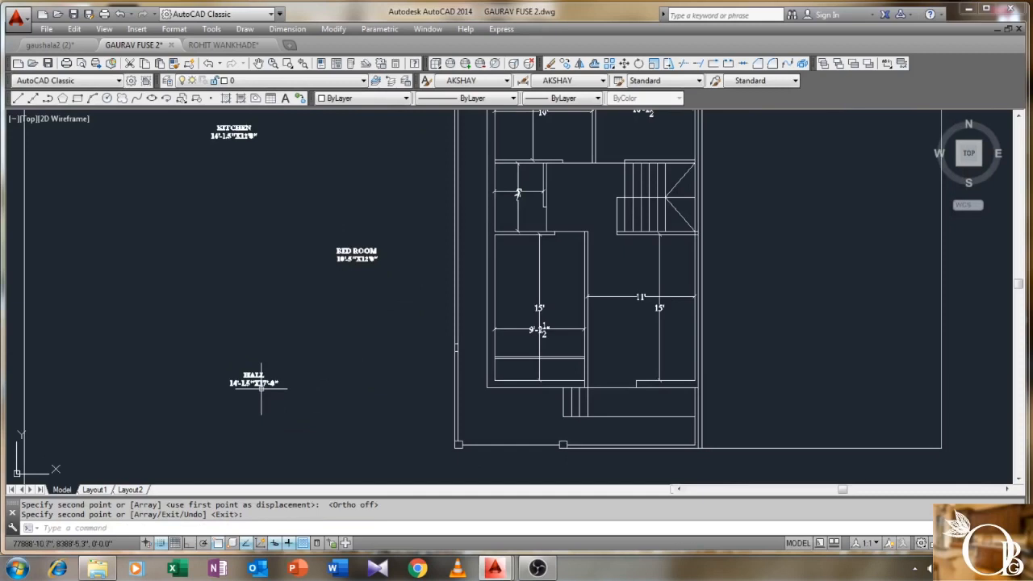
{"action": "scroll", "coordinate": [262, 388], "scroll_direction": "up", "scroll_amount": 2}
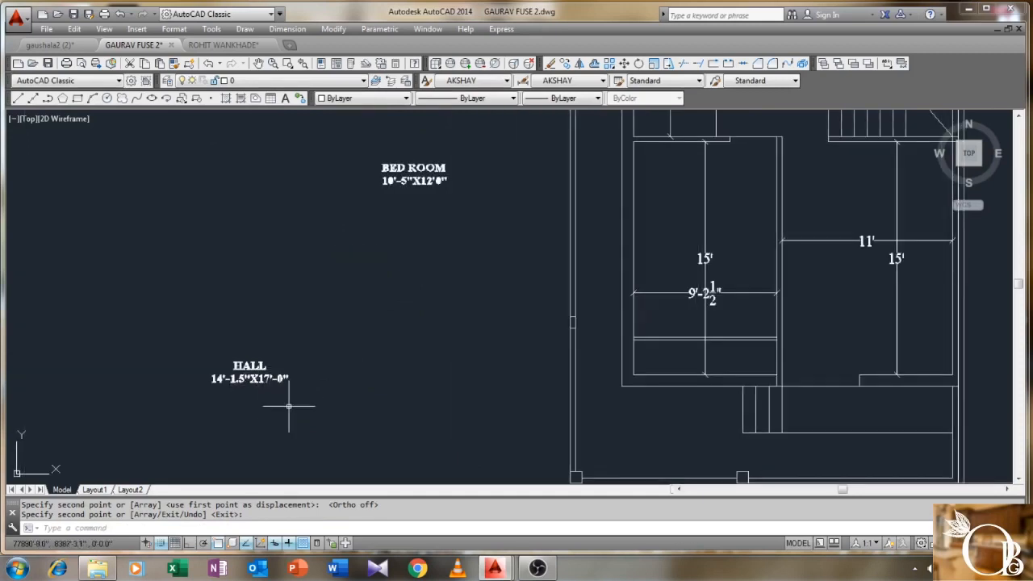
- Edit the HALL label's size line to read 11'-0"X15'-0"
{"action": "scroll", "coordinate": [229, 389], "scroll_direction": "up", "scroll_amount": 1}
{"action": "double_click", "coordinate": [211, 373]}
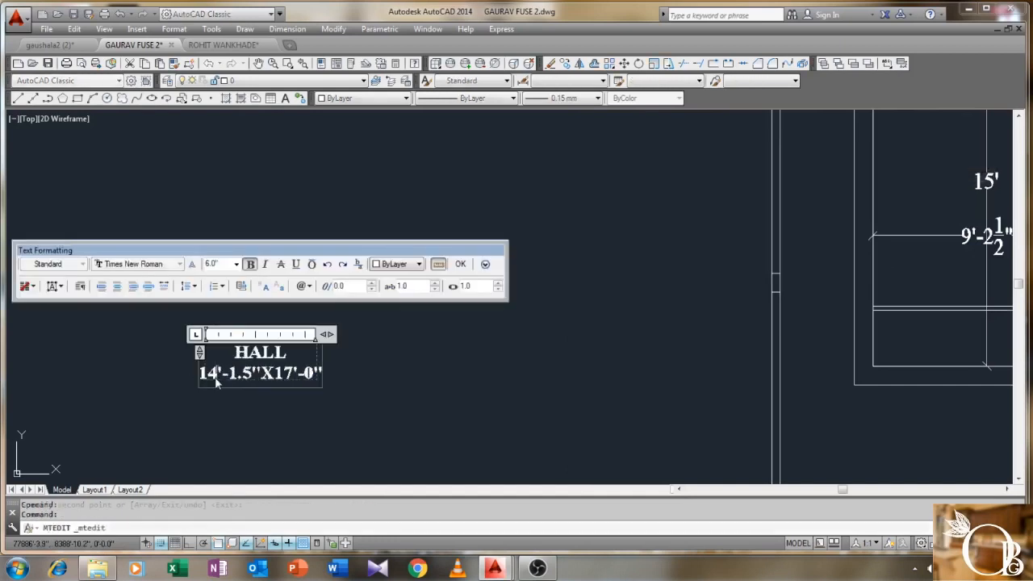
{"action": "type", "text": "1"}
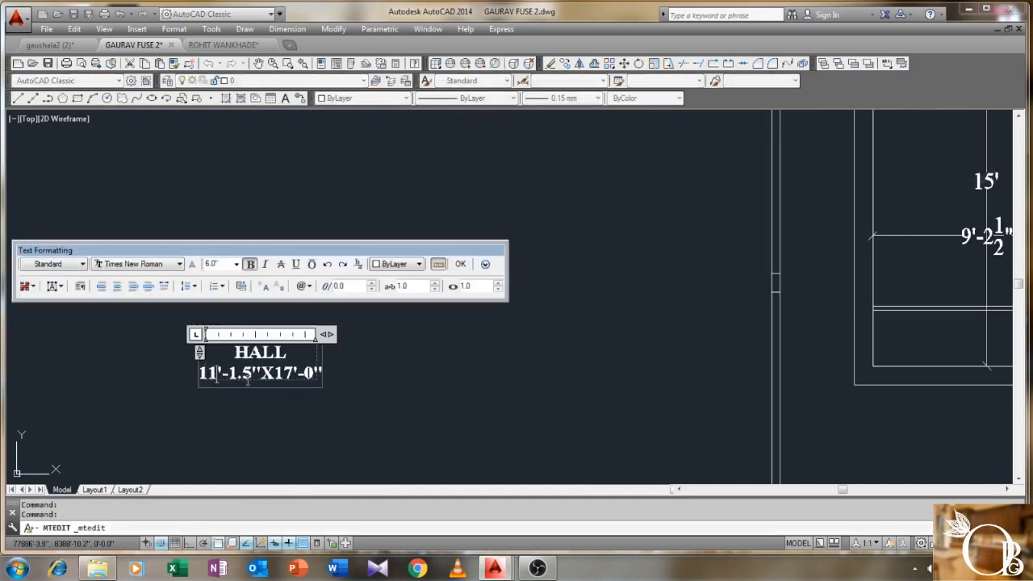
{"action": "scroll", "coordinate": [247, 382], "scroll_direction": "down", "scroll_amount": 1}
{"action": "scroll", "coordinate": [251, 385], "scroll_direction": "up", "scroll_amount": 1}
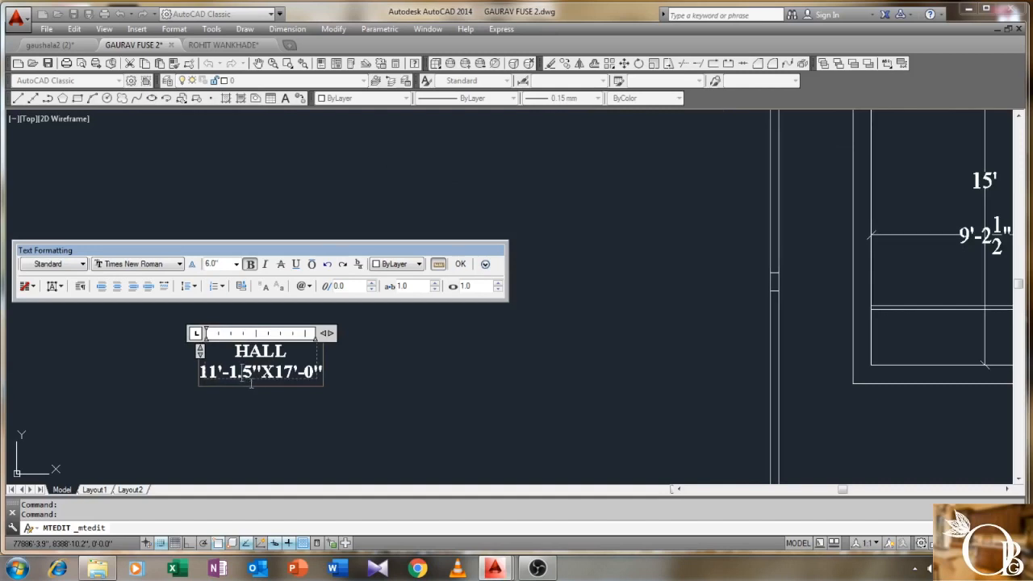
{"action": "key", "text": "BackSpace"}
{"action": "key", "text": "BackSpace"}
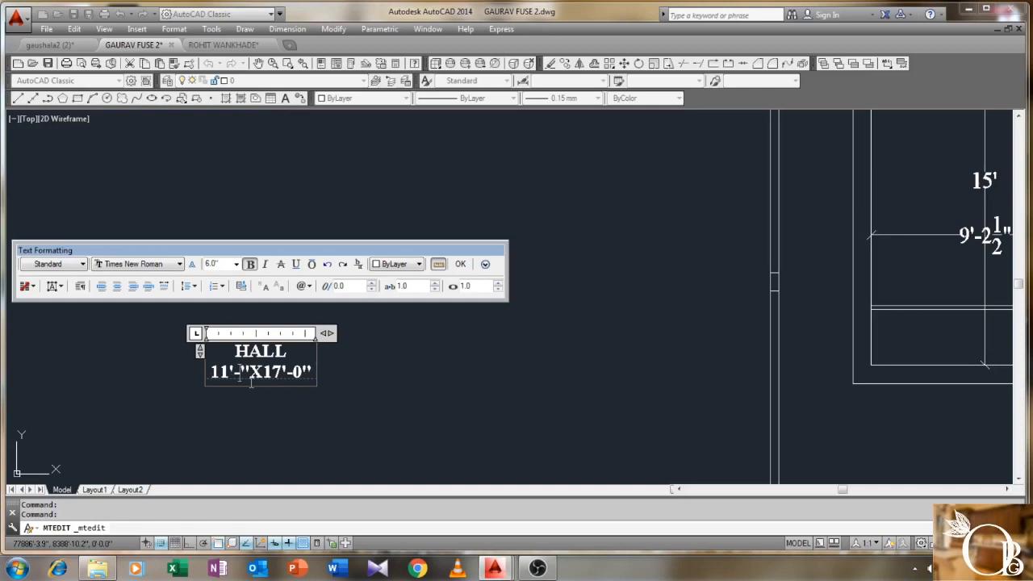
{"action": "key", "text": "BackSpace"}
{"action": "type", "text": "5"}
{"action": "left_click", "coordinate": [461, 263]}
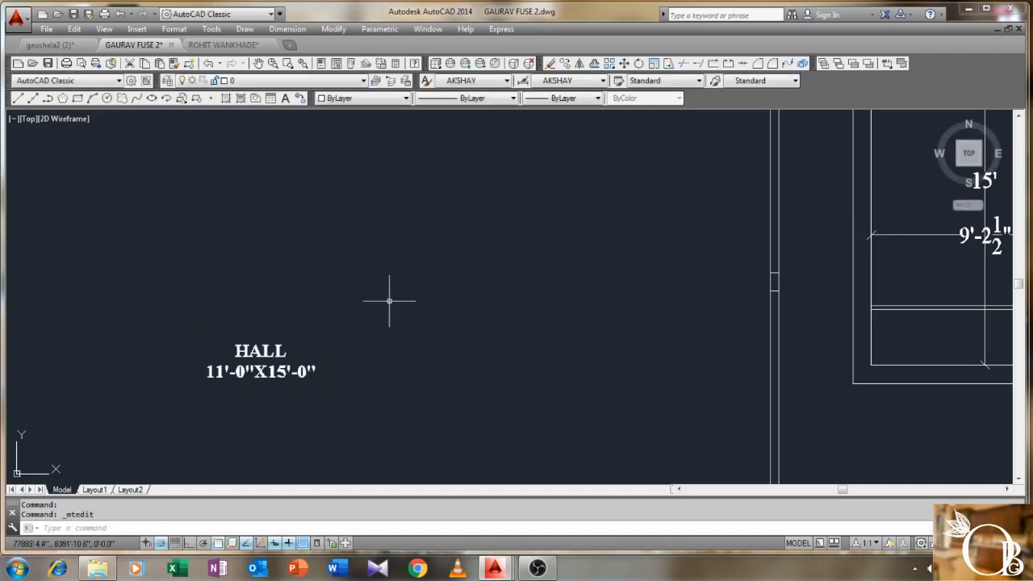
- Move the HALL label inside the hall room of the new plan
{"action": "type", "text": "m"}
{"action": "key", "text": "Return"}
{"action": "left_click", "coordinate": [378, 292]}
{"action": "left_click", "coordinate": [265, 383]}
{"action": "key", "text": "Return"}
{"action": "left_click", "coordinate": [316, 373]}
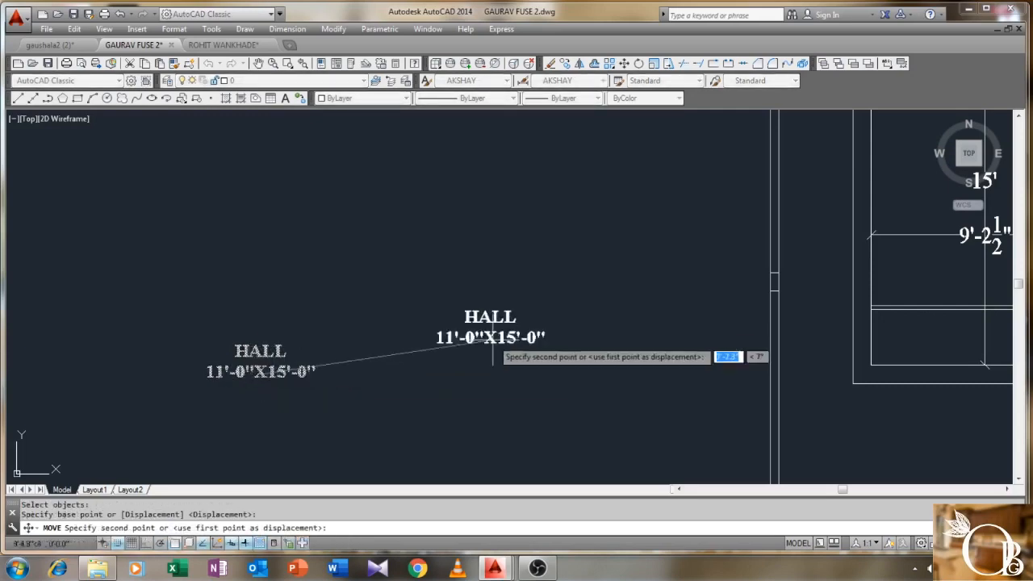
{"action": "scroll", "coordinate": [323, 363], "scroll_direction": "down", "scroll_amount": 4}
{"action": "scroll", "coordinate": [569, 329], "scroll_direction": "up", "scroll_amount": 4}
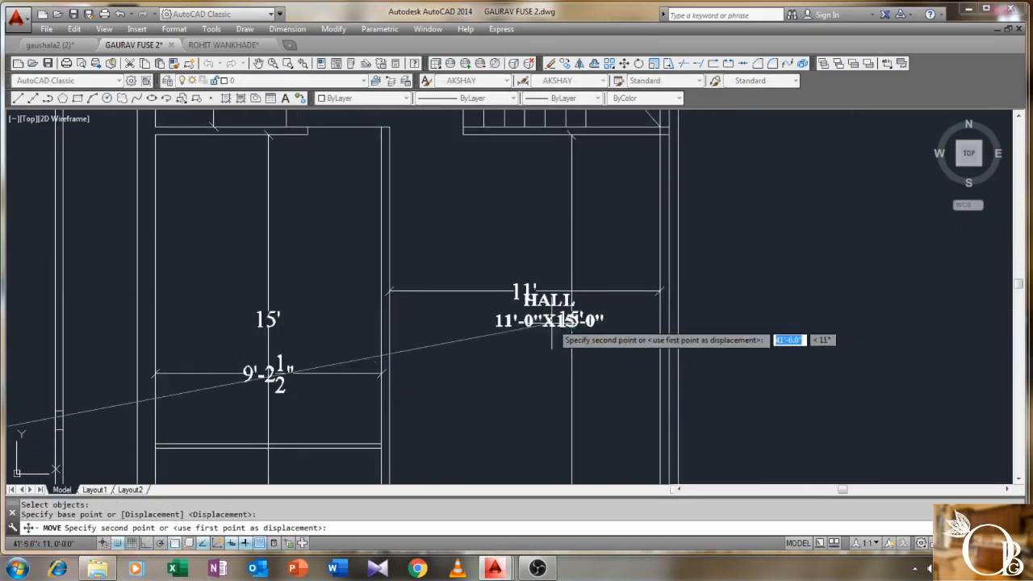
{"action": "left_click", "coordinate": [547, 342]}
- Erase the overlapping 11' and 15' dimensions in the hall
{"action": "left_click", "coordinate": [599, 274]}
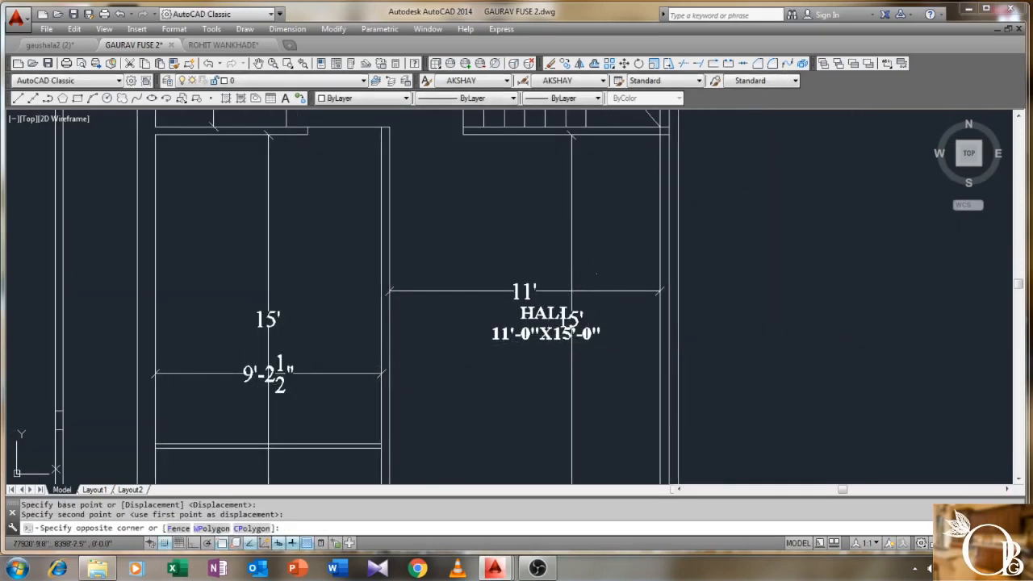
{"action": "left_click", "coordinate": [557, 291]}
{"action": "key", "text": "Delete"}
{"action": "scroll", "coordinate": [508, 225], "scroll_direction": "down", "scroll_amount": 5}
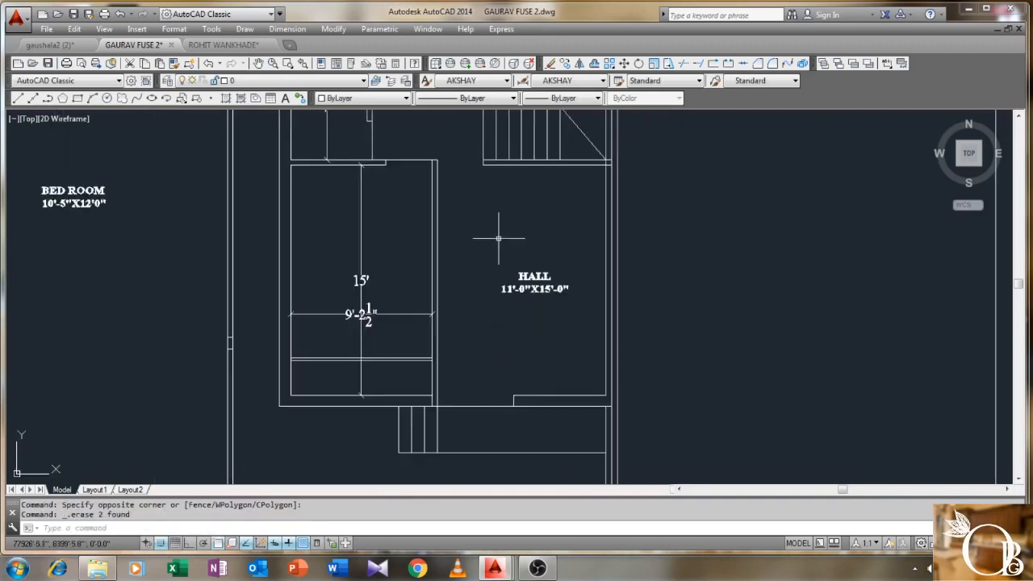
{"action": "scroll", "coordinate": [606, 317], "scroll_direction": "down", "scroll_amount": 2}
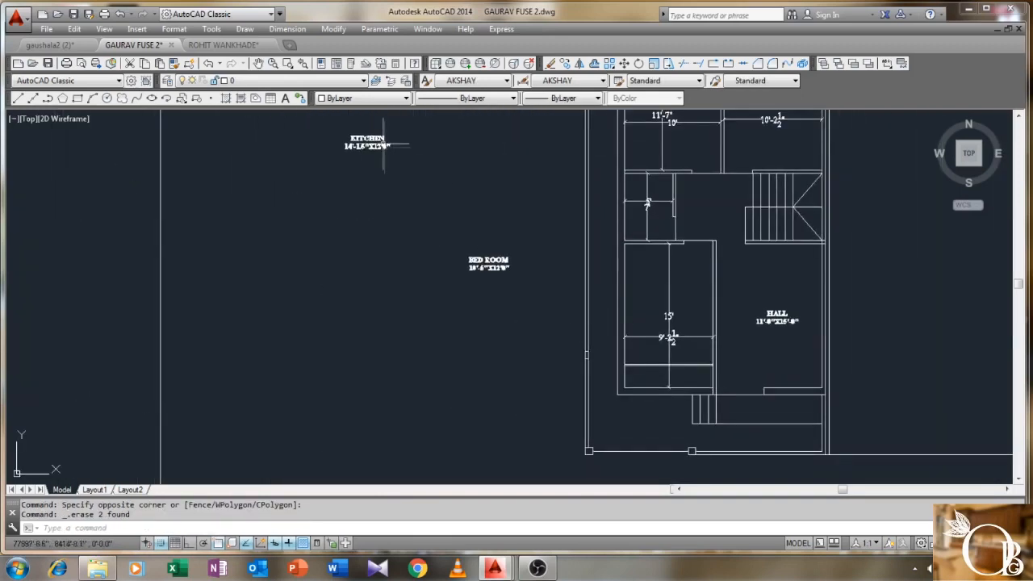
{"action": "scroll", "coordinate": [380, 175], "scroll_direction": "up", "scroll_amount": 5}
{"action": "scroll", "coordinate": [388, 192], "scroll_direction": "down", "scroll_amount": 1}
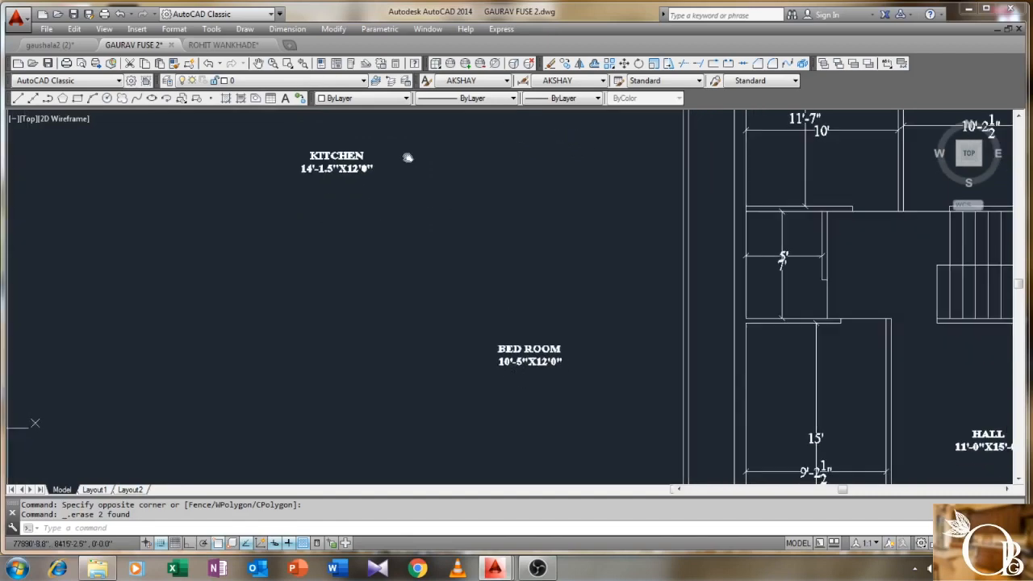
{"action": "scroll", "coordinate": [299, 173], "scroll_direction": "up", "scroll_amount": 4}
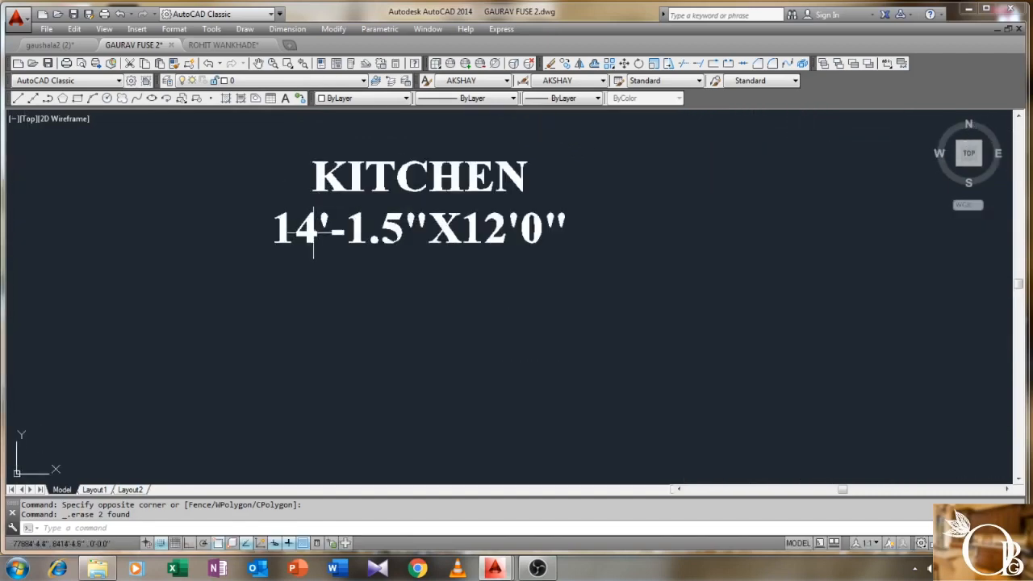
- Edit the KITCHEN label's size line to 9'-2.5"X15'0"
{"action": "left_click", "coordinate": [314, 232]}
{"action": "double_click", "coordinate": [314, 236]}
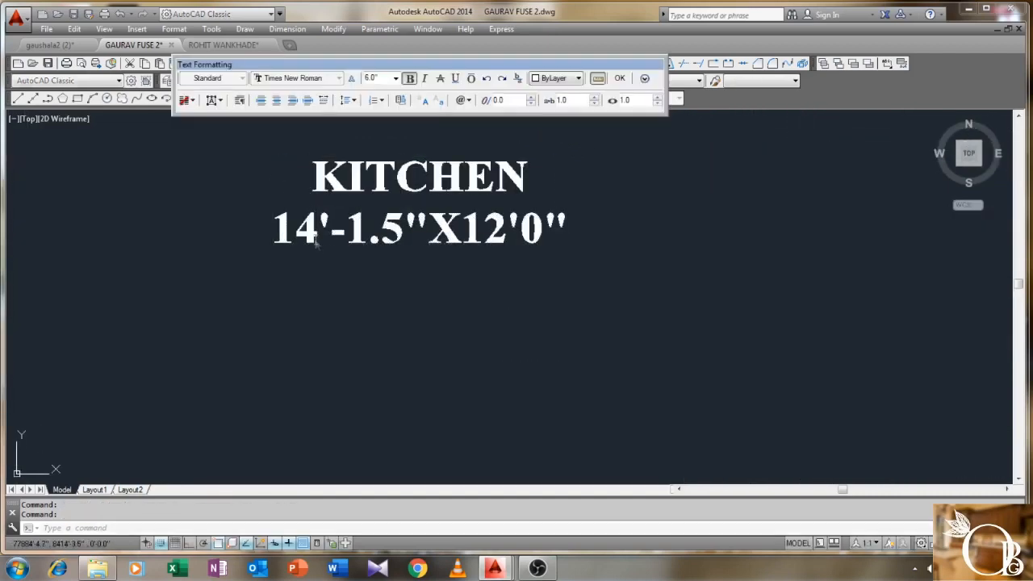
{"action": "key", "text": "BackSpace"}
{"action": "key", "text": "BackSpace"}
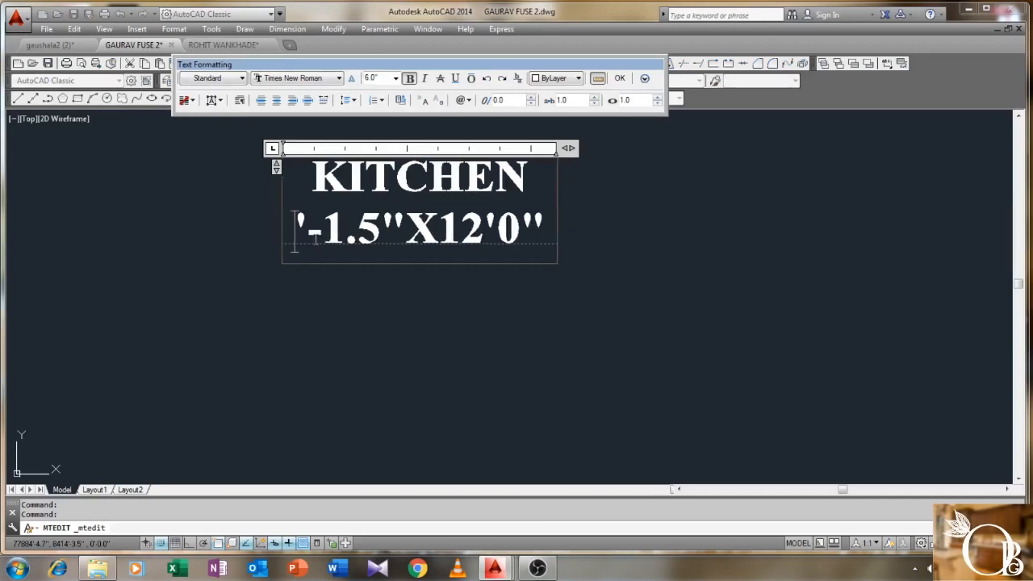
{"action": "type", "text": "9"}
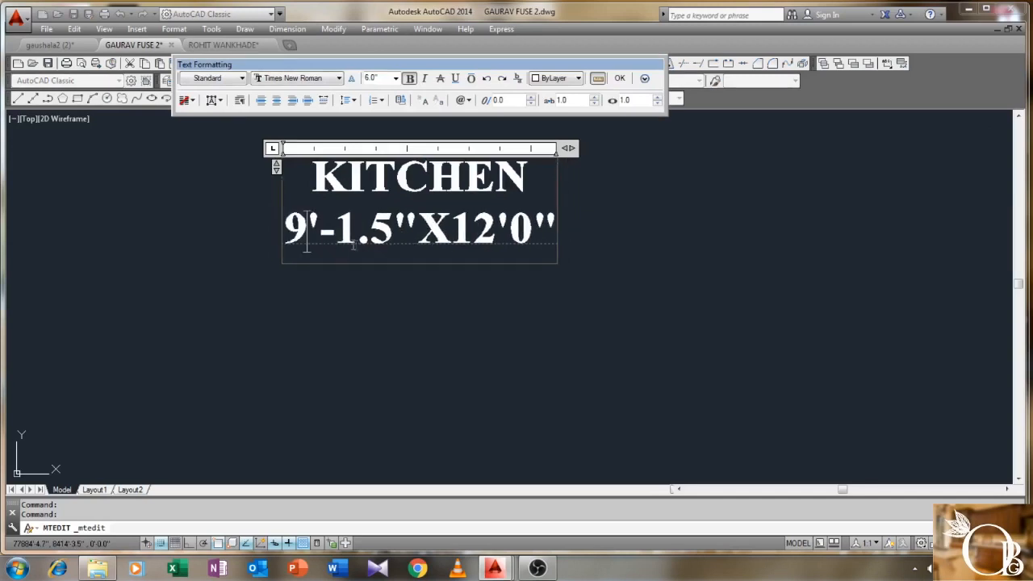
{"action": "left_click", "coordinate": [351, 245]}
{"action": "key", "text": "BackSpace"}
{"action": "type", "text": "2"}
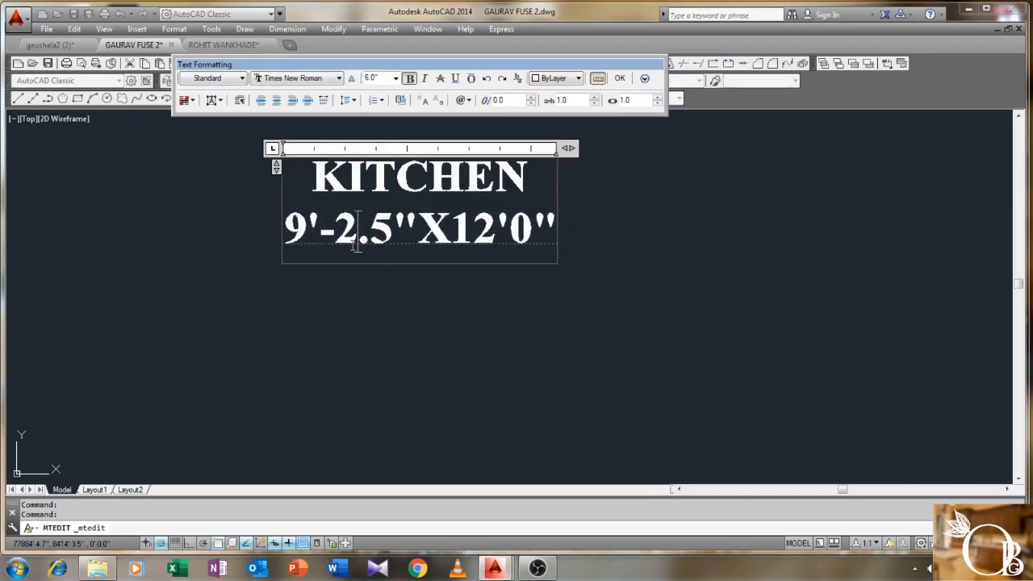
{"action": "left_click", "coordinate": [495, 241]}
{"action": "key", "text": "BackSpace"}
{"action": "type", "text": "5"}
{"action": "left_click", "coordinate": [620, 79]}
- Move the KITCHEN label inside the plan's kitchen room
{"action": "scroll", "coordinate": [560, 233], "scroll_direction": "down", "scroll_amount": 2}
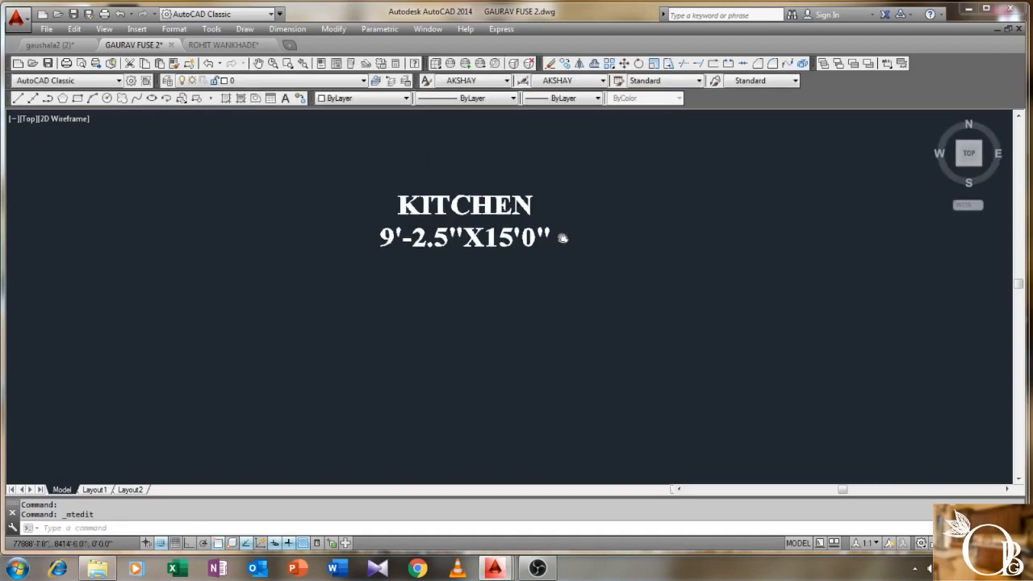
{"action": "middle_click_drag", "start_coordinate": [559, 233], "coordinate": [555, 257]}
{"action": "key", "text": "space"}
{"action": "left_click", "coordinate": [580, 209]}
{"action": "left_click", "coordinate": [507, 273]}
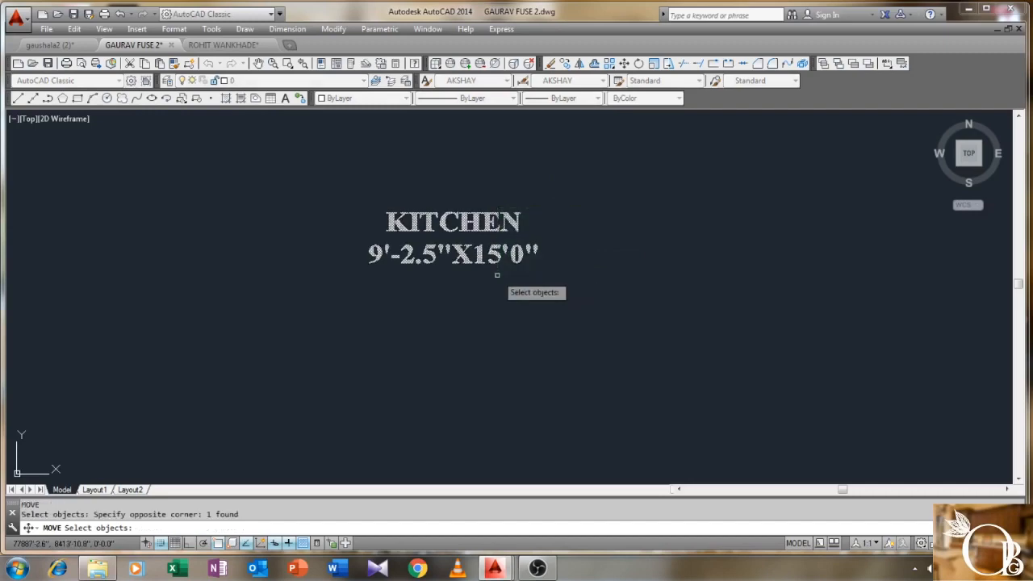
{"action": "key", "text": "space"}
{"action": "left_click", "coordinate": [496, 252]}
{"action": "scroll", "coordinate": [516, 319], "scroll_direction": "down", "scroll_amount": 2}
{"action": "scroll", "coordinate": [565, 347], "scroll_direction": "down", "scroll_amount": 4}
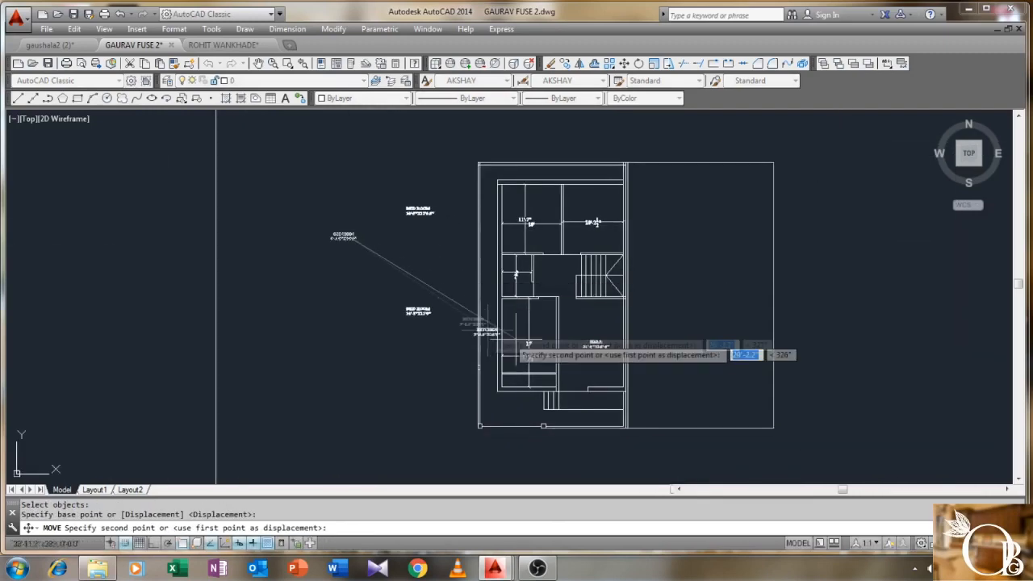
{"action": "scroll", "coordinate": [528, 351], "scroll_direction": "up", "scroll_amount": 6}
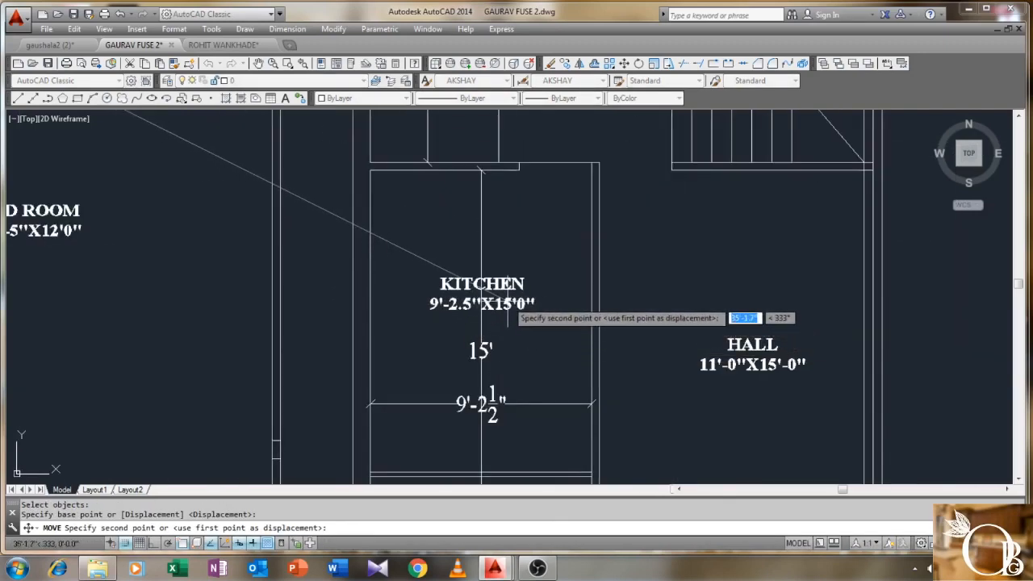
{"action": "scroll", "coordinate": [516, 319], "scroll_direction": "down", "scroll_amount": 3}
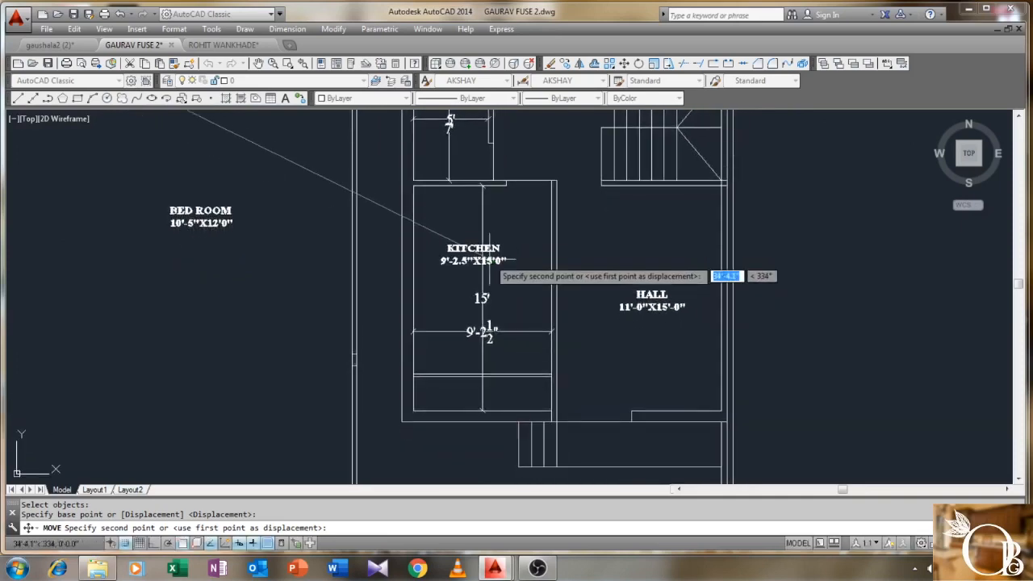
{"action": "scroll", "coordinate": [495, 273], "scroll_direction": "up", "scroll_amount": 2}
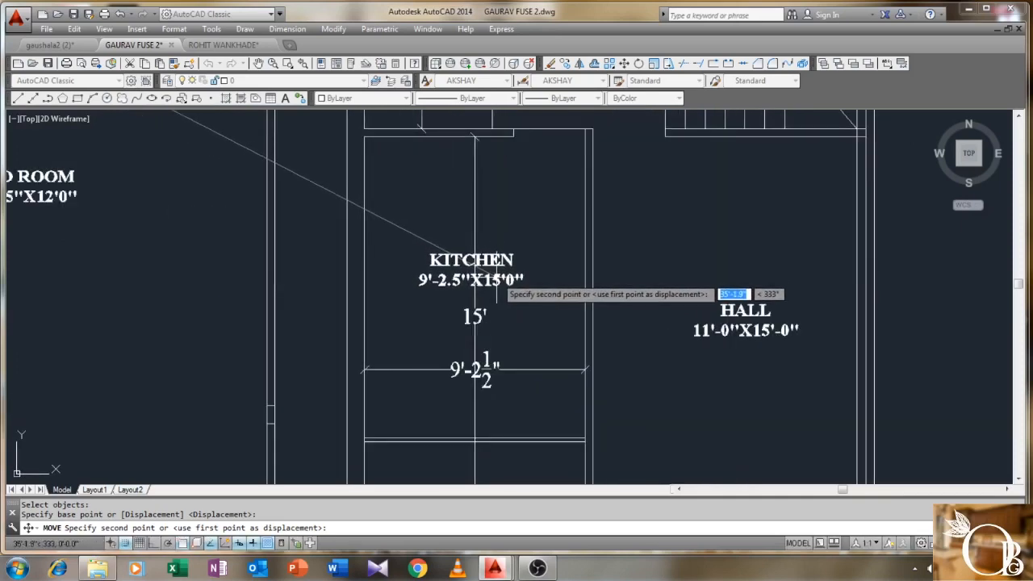
{"action": "left_click", "coordinate": [496, 303]}
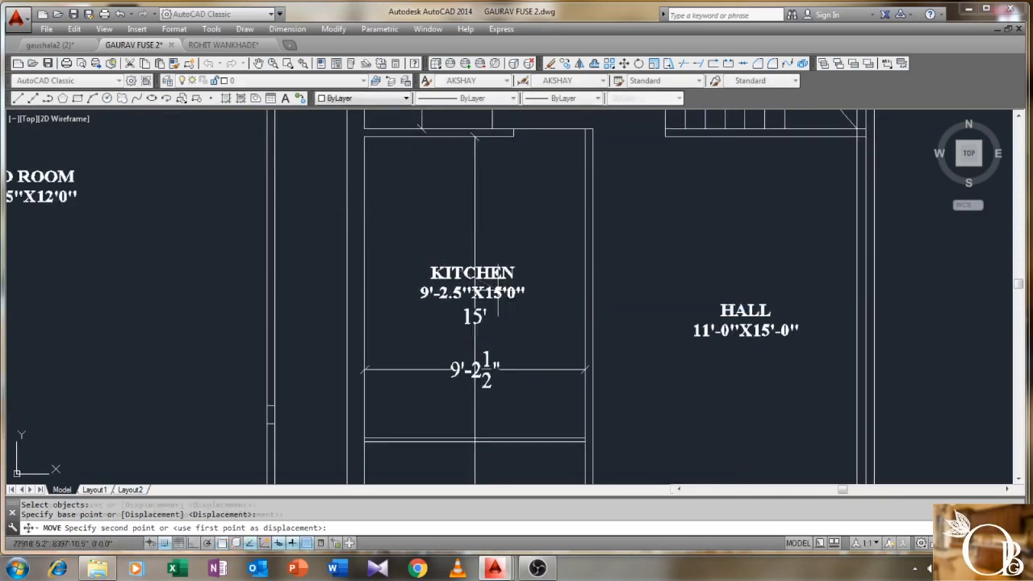
{"action": "scroll", "coordinate": [494, 323], "scroll_direction": "down", "scroll_amount": 4}
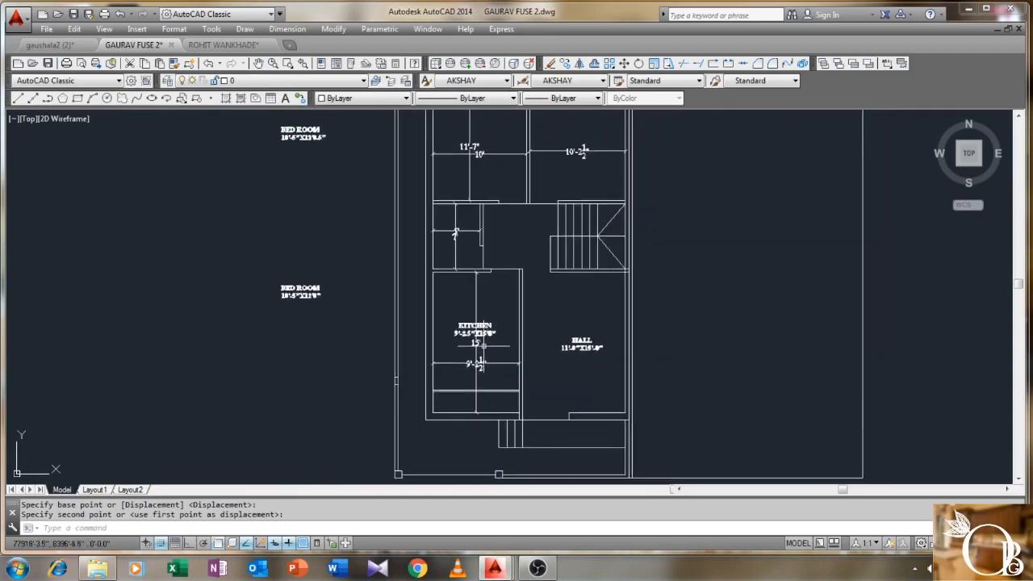
{"action": "middle_click_drag", "start_coordinate": [418, 297], "coordinate": [371, 333]}
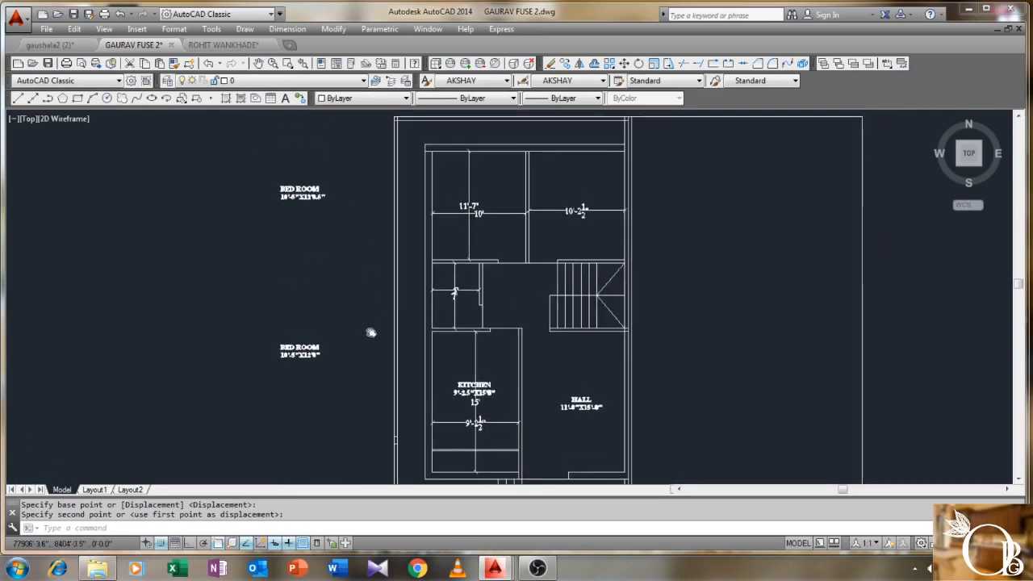
- Retype the BED ROOM label's width so its size line reads 10'-0"X11'7"
{"action": "scroll", "coordinate": [333, 235], "scroll_direction": "up", "scroll_amount": 2}
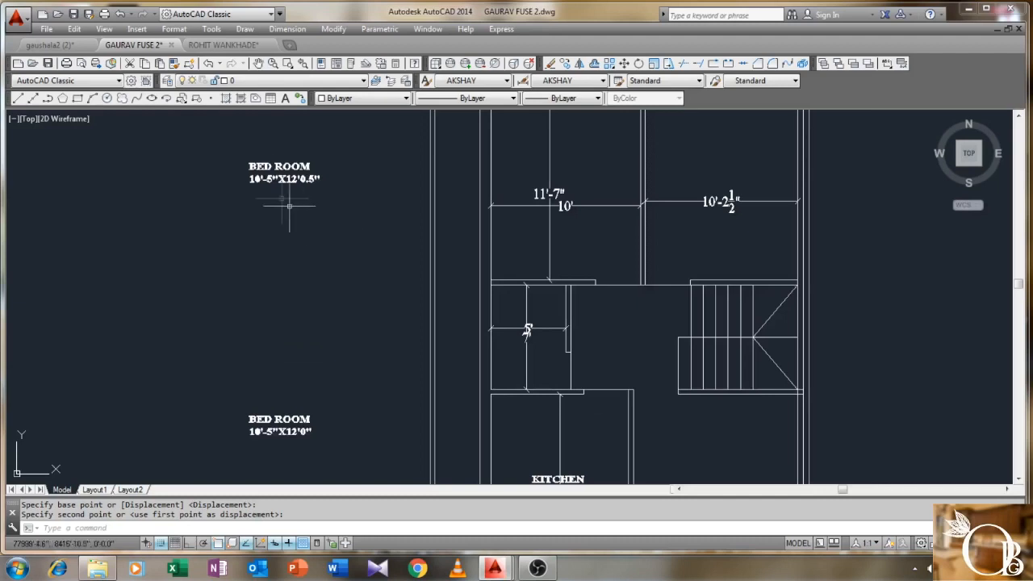
{"action": "scroll", "coordinate": [267, 170], "scroll_direction": "up", "scroll_amount": 2}
{"action": "double_click", "coordinate": [254, 187]}
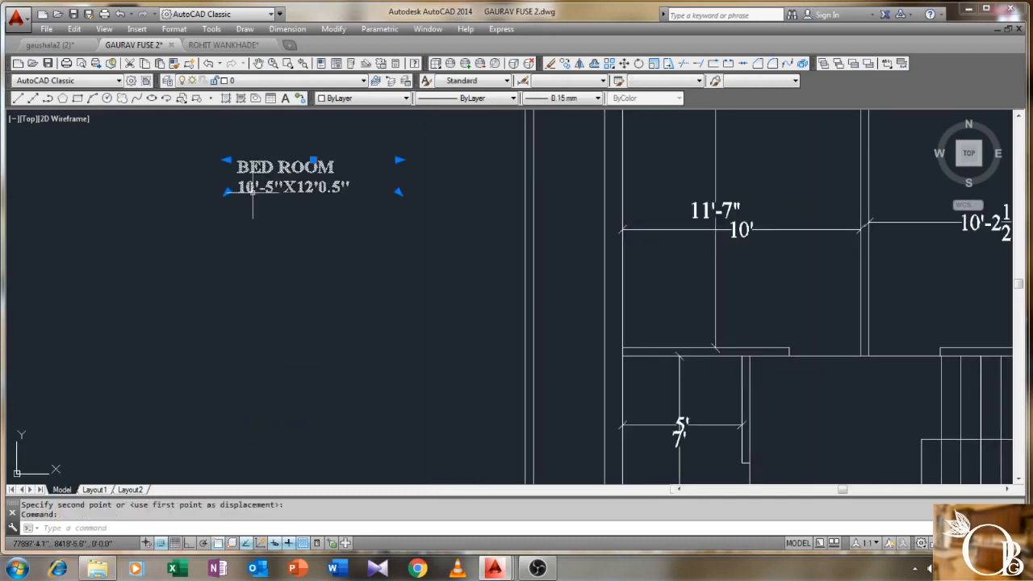
{"action": "key", "text": "BackSpace"}
{"action": "type", "text": "1"}
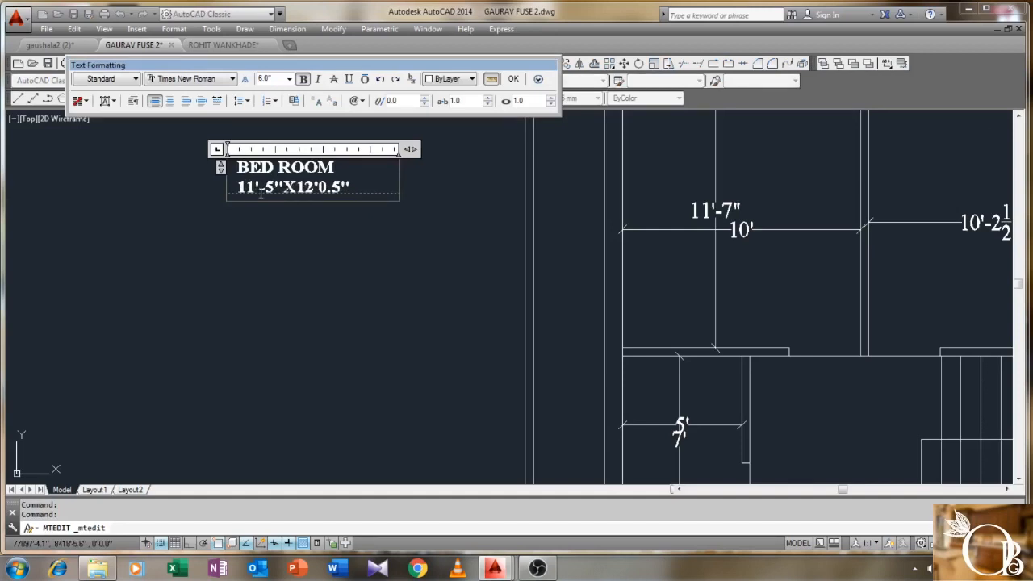
{"action": "key", "text": "BackSpace"}
{"action": "type", "text": "0'-0\"X11'7"}
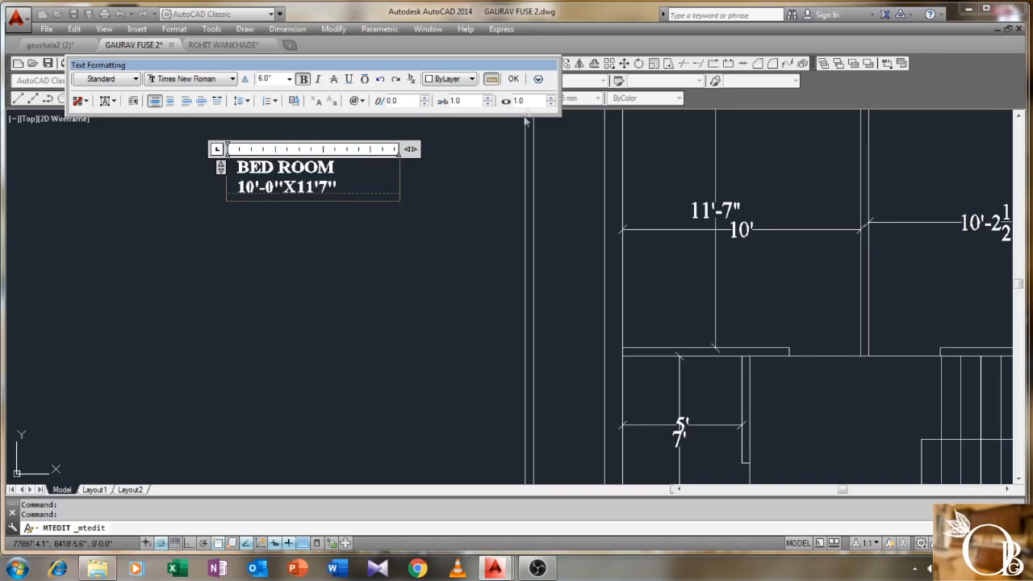
{"action": "left_click", "coordinate": [513, 80]}
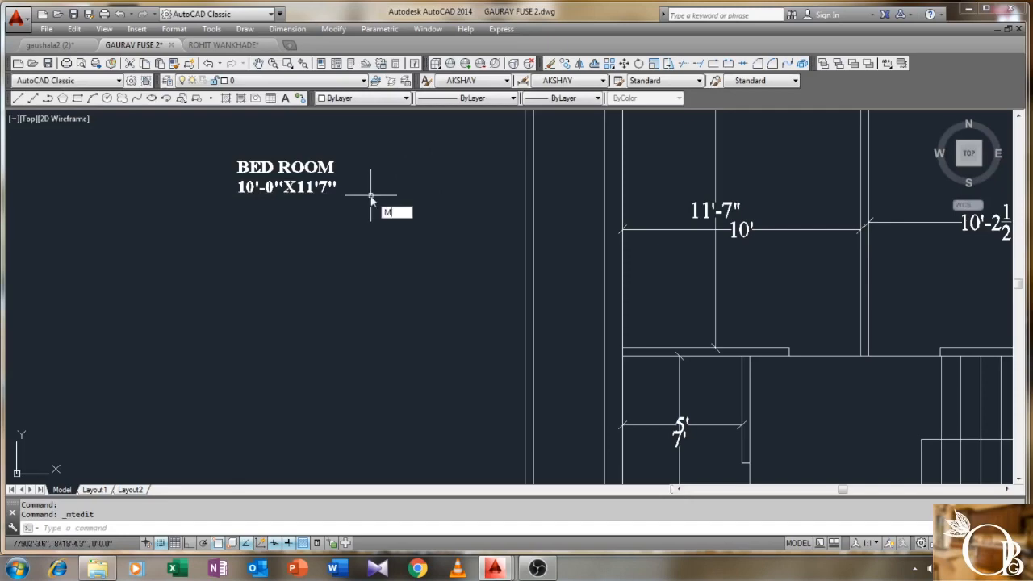
- Move the BED ROOM 10'-0"X11'7" label into the upper-left room
{"action": "key", "text": "Return"}
{"action": "left_click", "coordinate": [359, 168]}
{"action": "left_click", "coordinate": [281, 202]}
{"action": "key", "text": "Return"}
{"action": "left_click", "coordinate": [281, 191]}
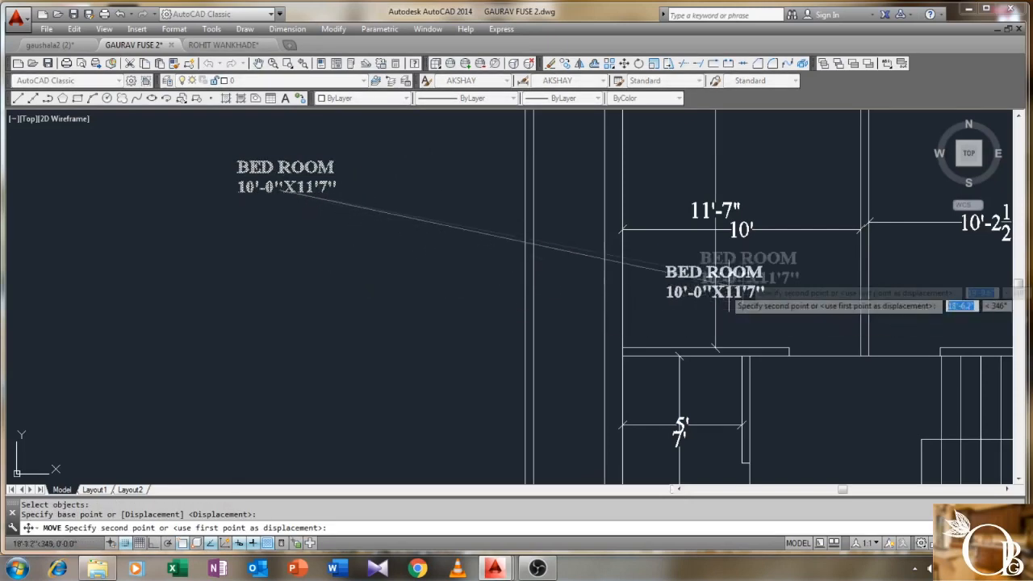
{"action": "scroll", "coordinate": [729, 262], "scroll_direction": "up", "scroll_amount": 2}
{"action": "scroll", "coordinate": [669, 316], "scroll_direction": "down", "scroll_amount": 2}
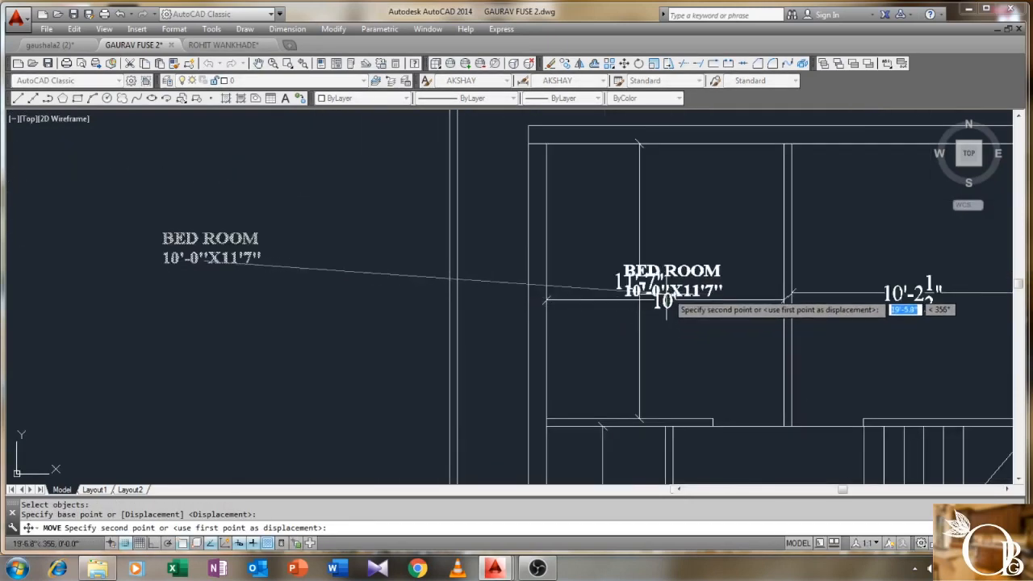
{"action": "left_click", "coordinate": [666, 309]}
- Delete the leftover BED ROOM label outside the plan
{"action": "scroll", "coordinate": [645, 298], "scroll_direction": "down", "scroll_amount": 2}
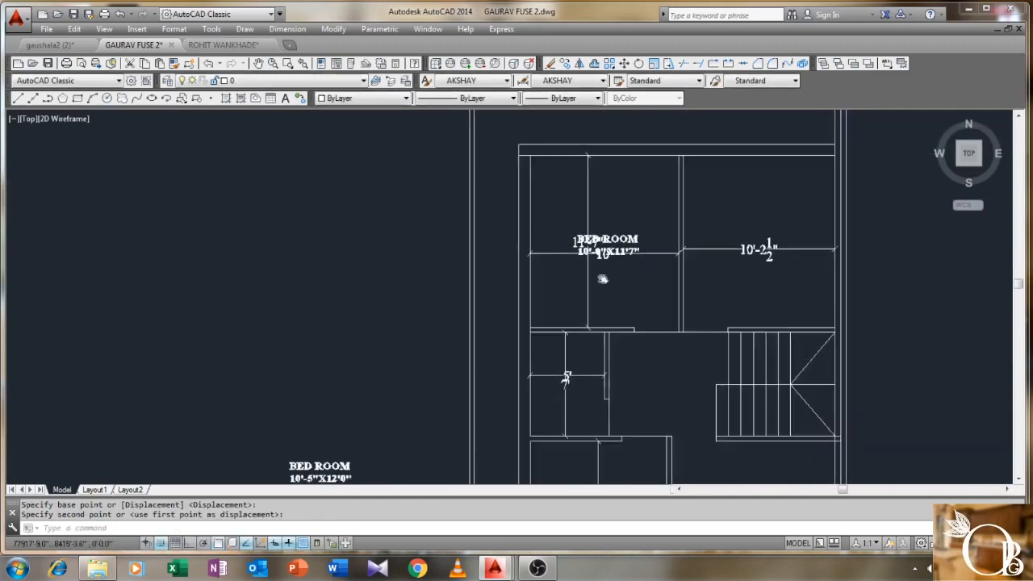
{"action": "scroll", "coordinate": [599, 265], "scroll_direction": "up", "scroll_amount": 2}
{"action": "mouse_move", "coordinate": [516, 273]}
{"action": "middle_mouse_down"}
{"action": "mouse_move", "coordinate": [484, 315]}
{"action": "mouse_move", "coordinate": [476, 229]}
{"action": "middle_mouse_up"}
{"action": "scroll", "coordinate": [473, 299], "scroll_direction": "down", "scroll_amount": 2}
{"action": "left_click", "coordinate": [226, 405]}
{"action": "left_click", "coordinate": [123, 458]}
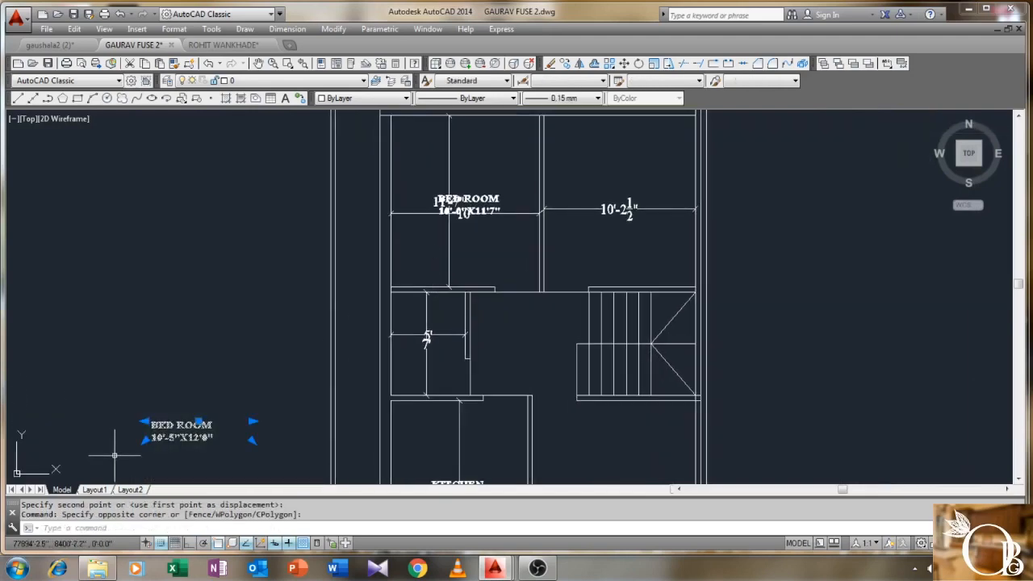
{"action": "key", "text": "Delete"}
{"action": "scroll", "coordinate": [474, 248], "scroll_direction": "up", "scroll_amount": 2}
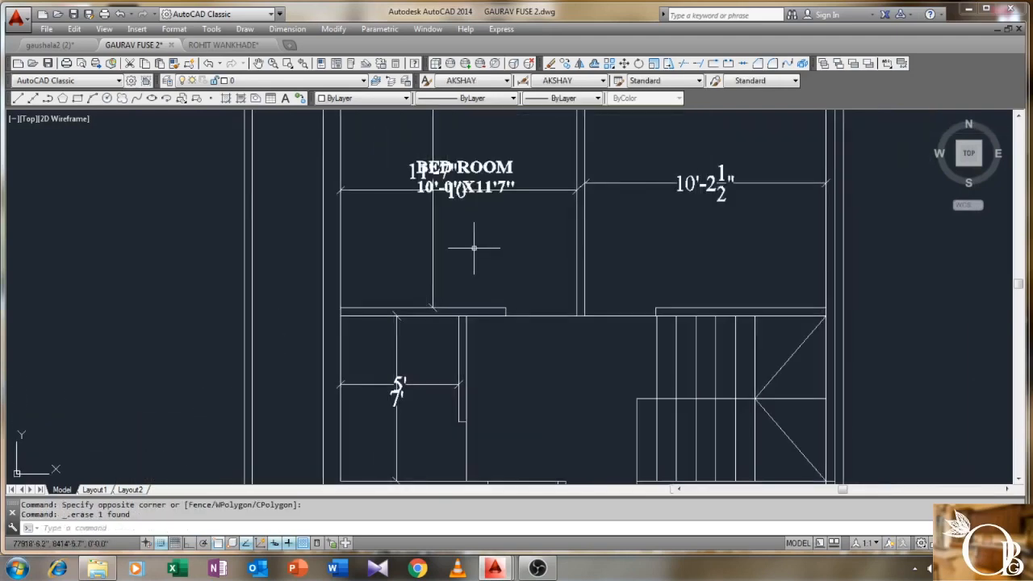
- Copy the BED ROOM label into the upper-right room
{"action": "type", "text": "o"}
{"action": "key", "text": "Return"}
{"action": "left_click", "coordinate": [507, 180]}
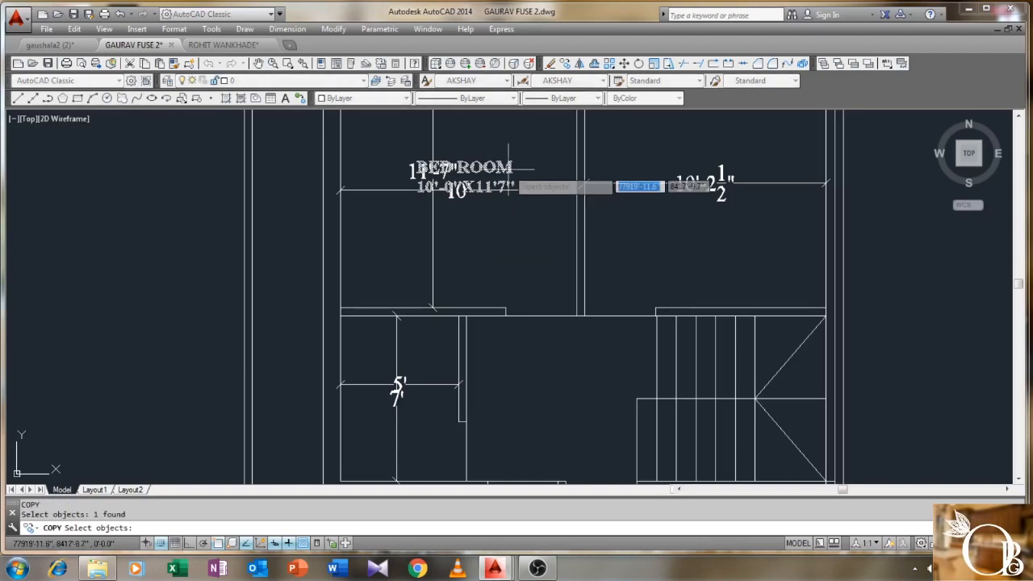
{"action": "key", "text": "Return"}
{"action": "left_click", "coordinate": [510, 170]}
{"action": "left_click", "coordinate": [760, 154]}
{"action": "right_click", "coordinate": [768, 161]}
{"action": "left_click", "coordinate": [799, 168]}
{"action": "scroll", "coordinate": [699, 160], "scroll_direction": "up", "scroll_amount": 2}
- Change the copied label's size line to 10'-2.5"X11'7"
{"action": "double_click", "coordinate": [698, 159]}
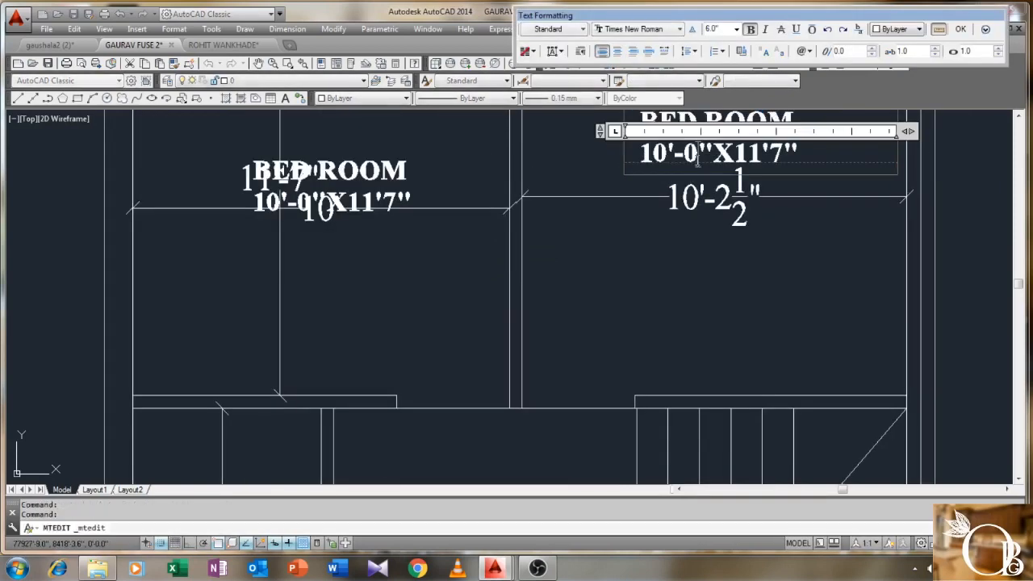
{"action": "key", "text": "BackSpace"}
{"action": "type", "text": "2.5"}
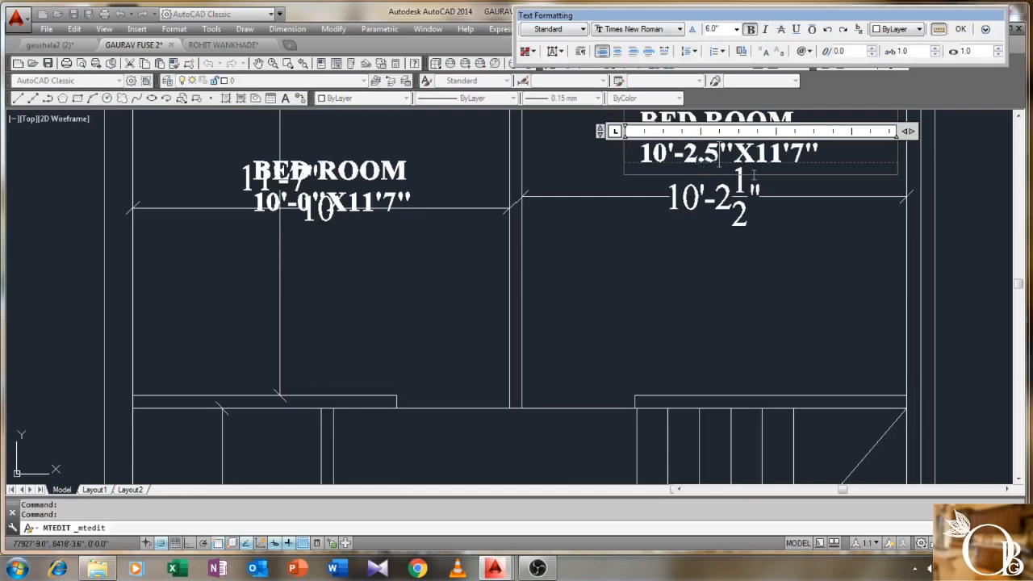
{"action": "left_click", "coordinate": [958, 32]}
{"action": "scroll", "coordinate": [660, 177], "scroll_direction": "down", "scroll_amount": 2}
- Select the room dimensions inside the bedrooms, including the left 10' dimension
{"action": "middle_click_drag", "start_coordinate": [660, 177], "coordinate": [619, 227]}
{"action": "left_click", "coordinate": [608, 223]}
{"action": "left_click", "coordinate": [577, 259]}
{"action": "left_click", "coordinate": [436, 313]}
{"action": "left_click", "coordinate": [344, 327]}
{"action": "left_click", "coordinate": [334, 236]}
{"action": "left_click", "coordinate": [322, 280]}
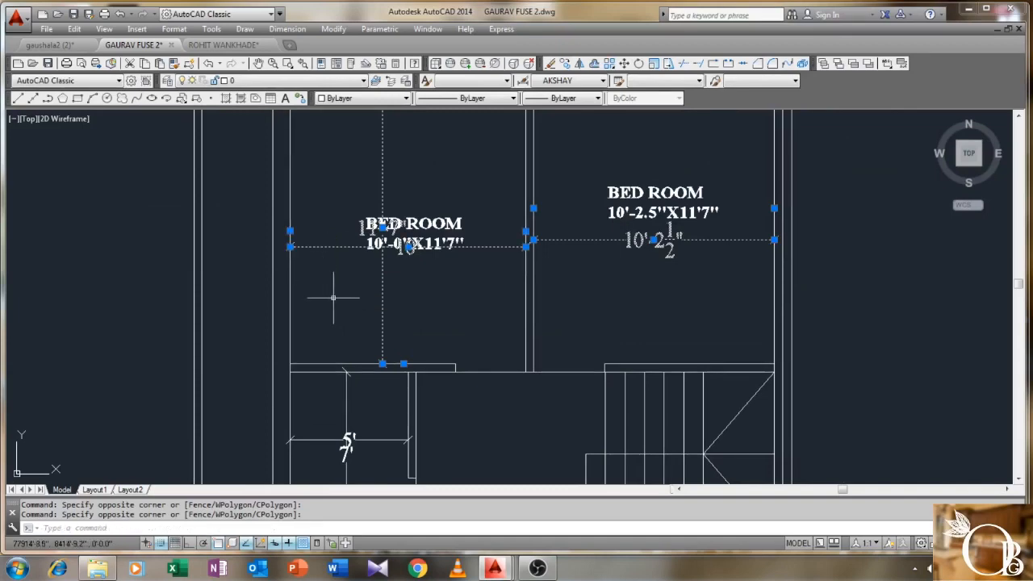
- Delete the three selected dimensions and reframe the floor plan
{"action": "key", "text": "Delete"}
{"action": "scroll", "coordinate": [347, 282], "scroll_direction": "down", "scroll_amount": 5}
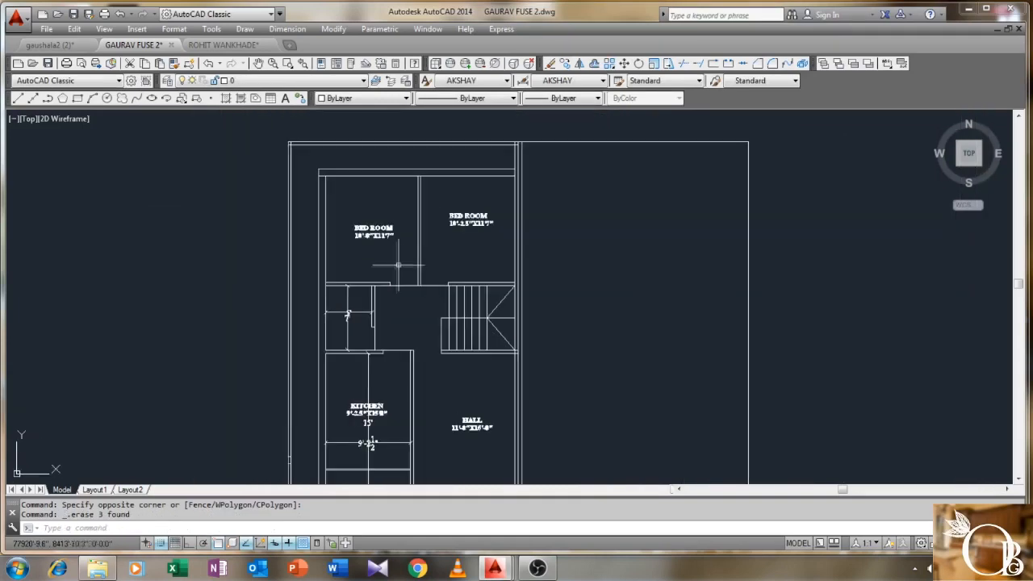
{"action": "middle_click_drag", "start_coordinate": [342, 294], "coordinate": [342, 244]}
{"action": "mouse_move", "coordinate": [342, 294]}
{"action": "middle_mouse_down"}
{"action": "mouse_move", "coordinate": [375, 315]}
{"action": "mouse_move", "coordinate": [404, 279]}
{"action": "middle_mouse_up"}
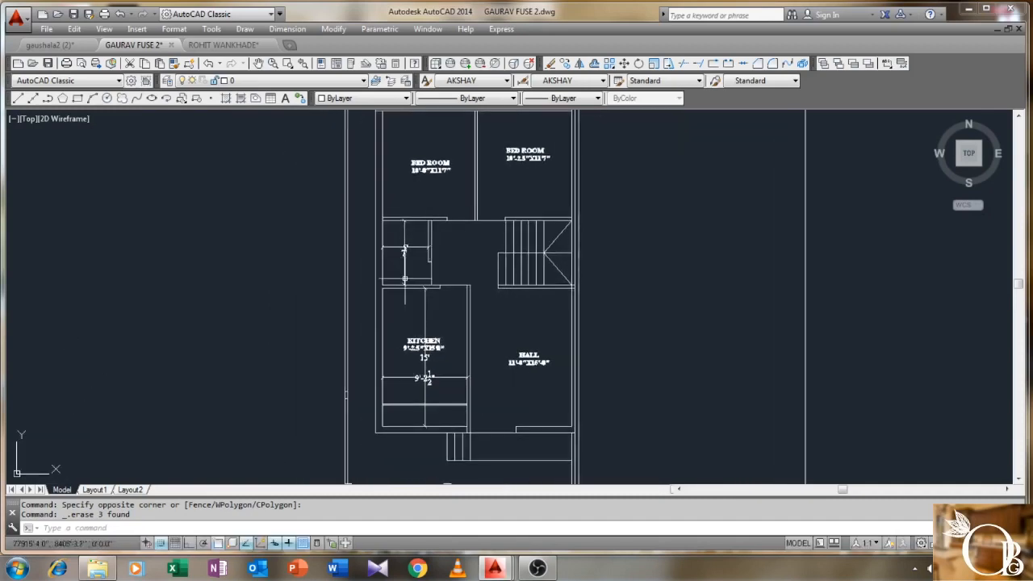
{"action": "scroll", "coordinate": [404, 279], "scroll_direction": "up", "scroll_amount": 2}
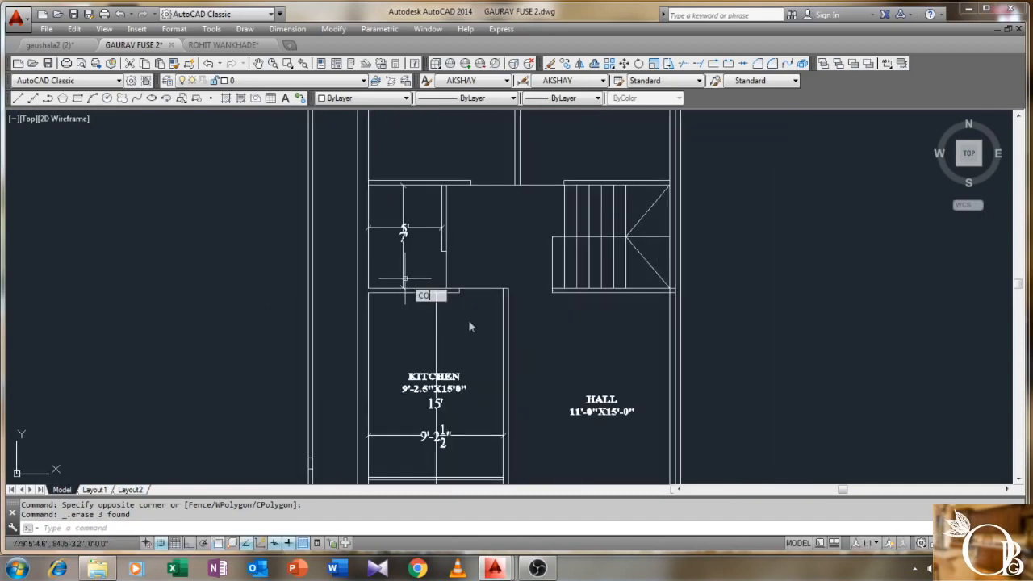
- Copy the HALL label into the small room above the kitchen
{"action": "key", "text": "Return"}
{"action": "left_click", "coordinate": [636, 344]}
{"action": "left_click", "coordinate": [574, 435]}
{"action": "key", "text": "Return"}
{"action": "left_click", "coordinate": [604, 398]}
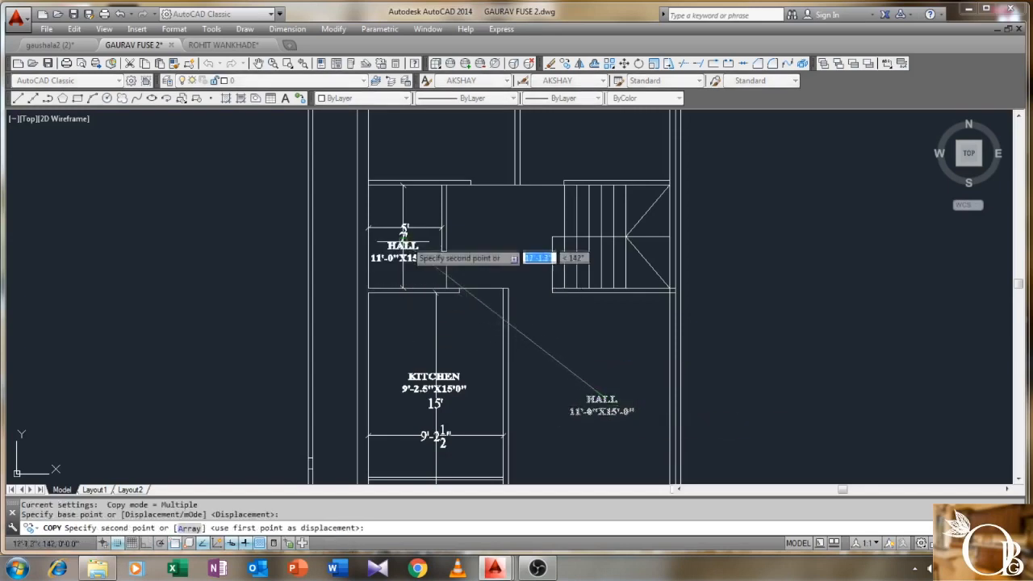
{"action": "scroll", "coordinate": [408, 243], "scroll_direction": "up", "scroll_amount": 2}
{"action": "left_click", "coordinate": [405, 230]}
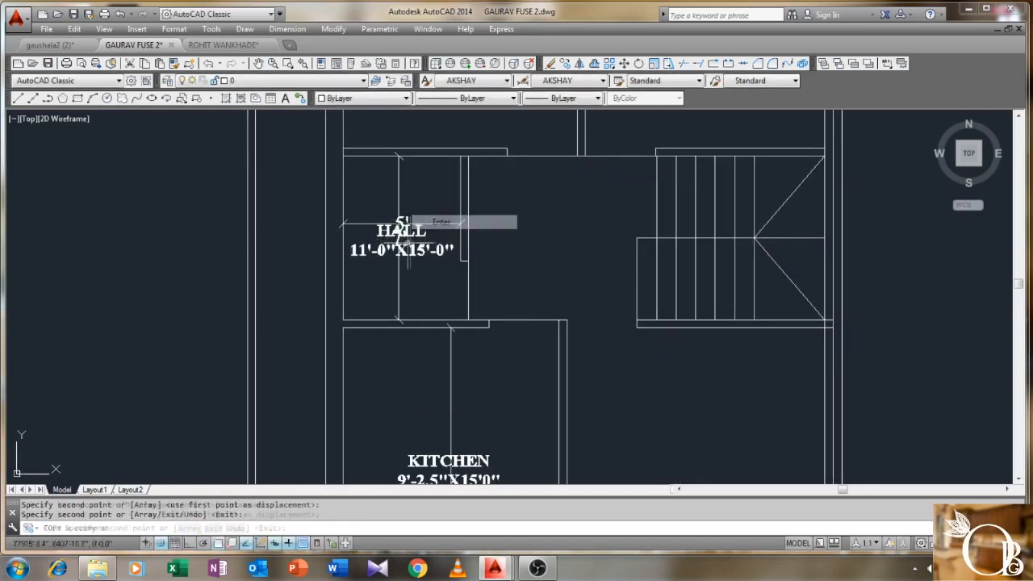
{"action": "scroll", "coordinate": [405, 234], "scroll_direction": "up", "scroll_amount": 3}
- Change the copied label's text from HALL to BATH 5'-0"X7'-0"
{"action": "double_click", "coordinate": [441, 218]}
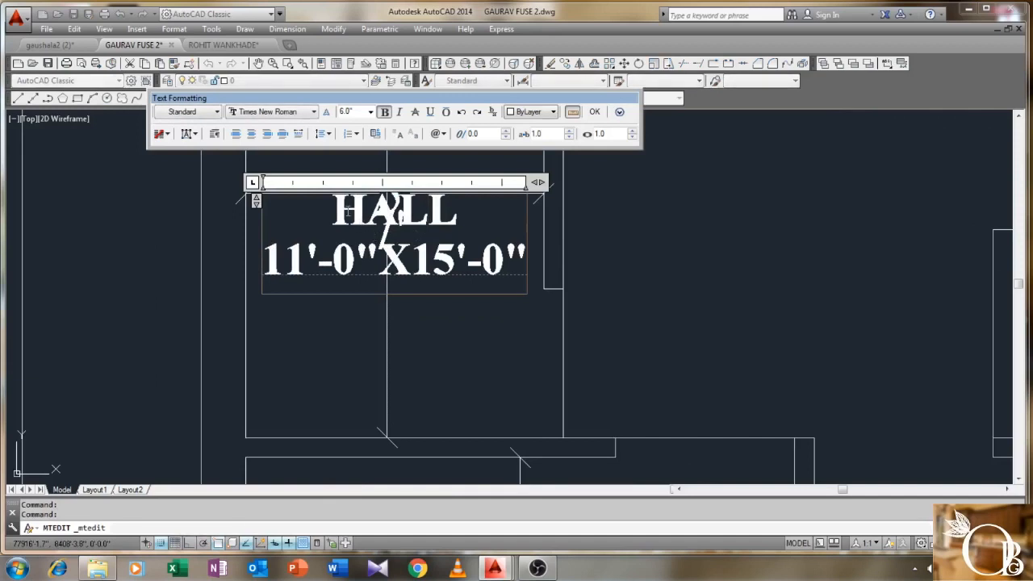
{"action": "left_click_drag", "start_coordinate": [332, 212], "coordinate": [439, 216]}
{"action": "type", "text": "BA"}
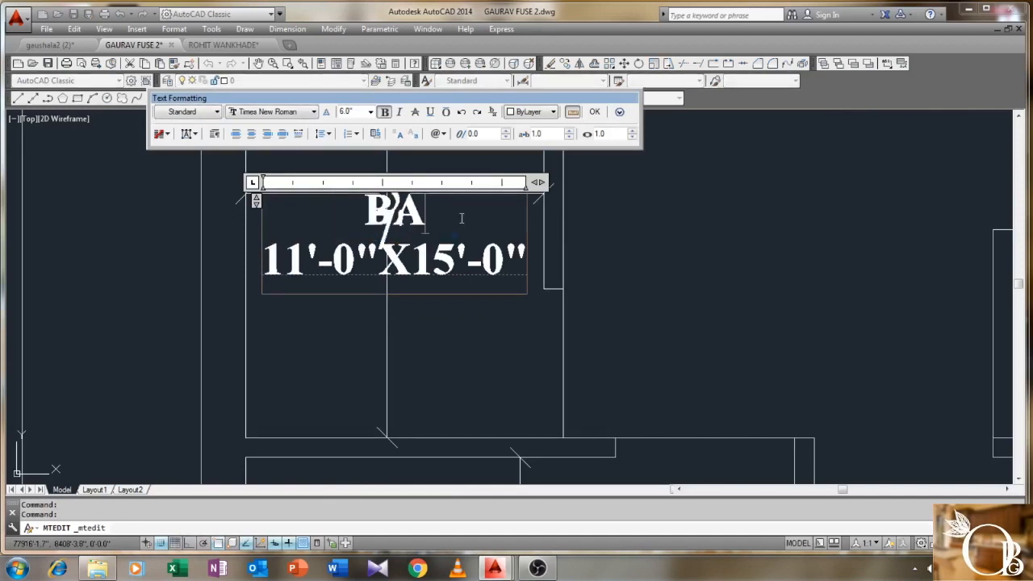
{"action": "type", "text": "TH "}
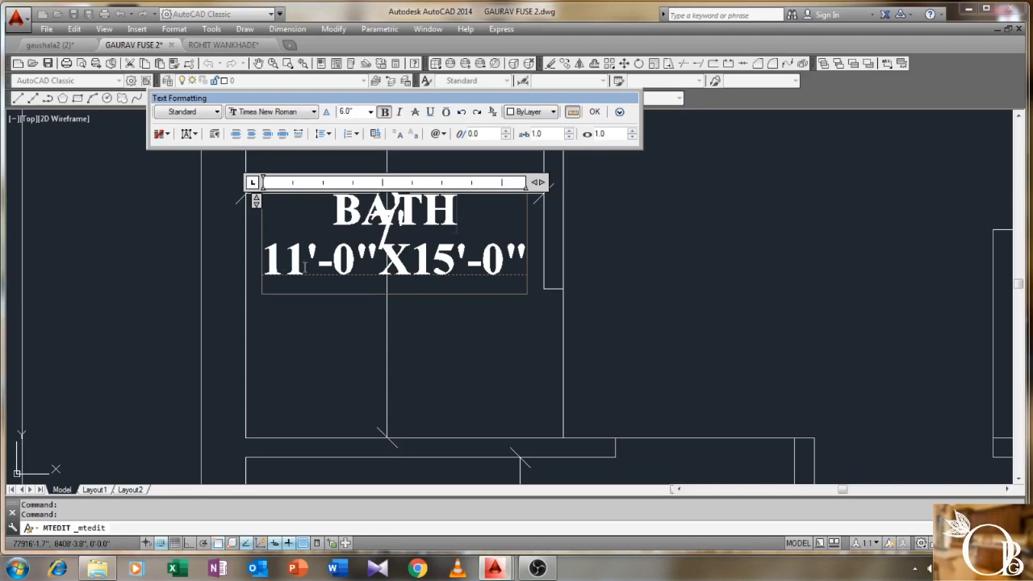
{"action": "type", "text": "5'-0\"X"}
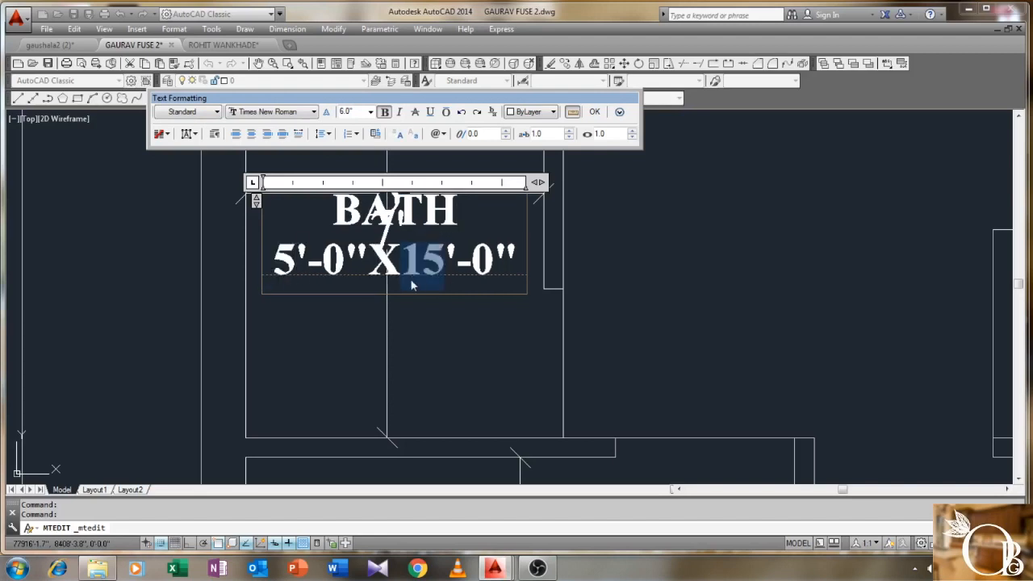
{"action": "type", "text": "7"}
{"action": "left_click", "coordinate": [597, 111]}
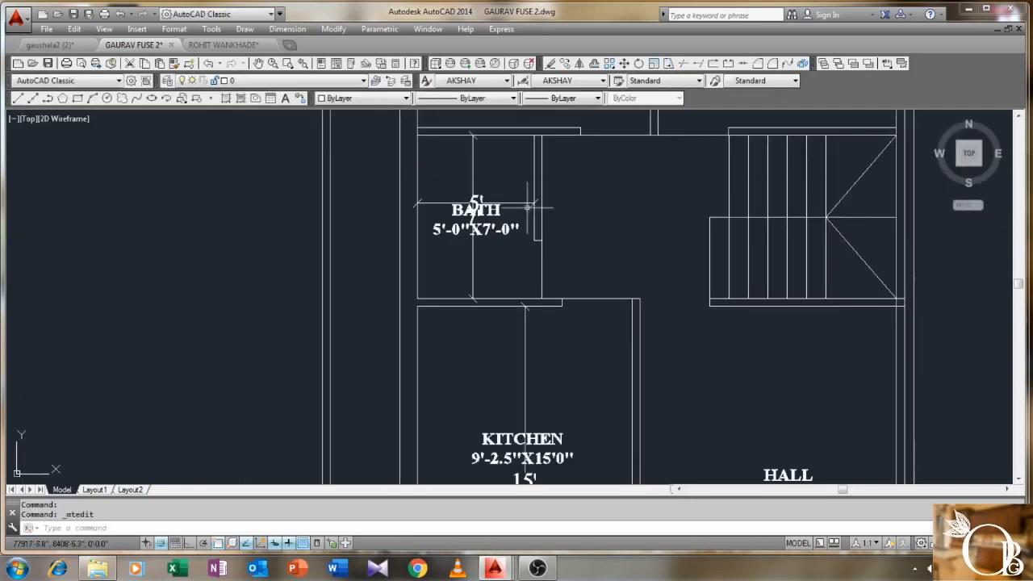
- Erase the two stray lines inside the bath room
{"action": "middle_click_drag", "start_coordinate": [528, 208], "coordinate": [498, 291]}
{"action": "left_click", "coordinate": [500, 295]}
{"action": "left_click", "coordinate": [432, 250]}
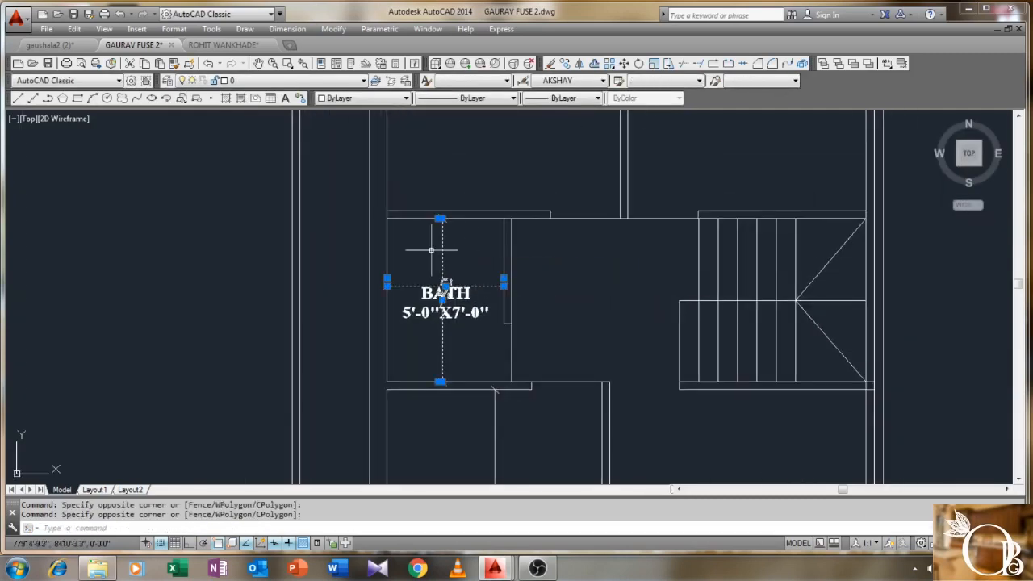
{"action": "middle_click_drag", "start_coordinate": [577, 263], "coordinate": [541, 237]}
{"action": "key", "text": "Delete"}
{"action": "mouse_move", "coordinate": [512, 269]}
{"action": "middle_mouse_down"}
{"action": "mouse_move", "coordinate": [502, 226]}
{"action": "mouse_move", "coordinate": [458, 227]}
{"action": "mouse_move", "coordinate": [438, 320]}
{"action": "middle_mouse_up"}
{"action": "scroll", "coordinate": [458, 227], "scroll_direction": "down", "scroll_amount": 2}
{"action": "scroll", "coordinate": [438, 320], "scroll_direction": "down", "scroll_amount": 3}
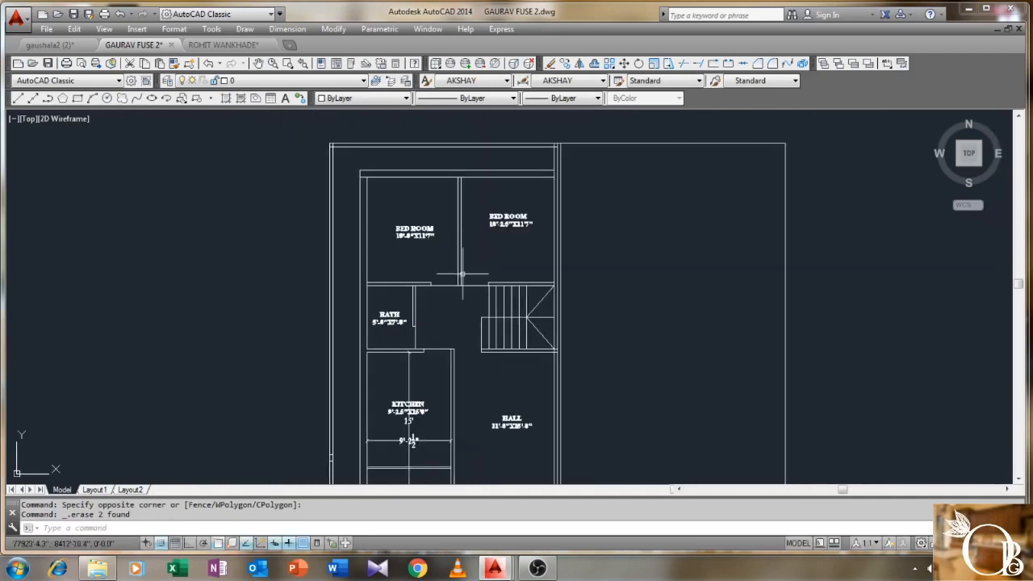
{"action": "middle_click_drag", "start_coordinate": [438, 278], "coordinate": [454, 307]}
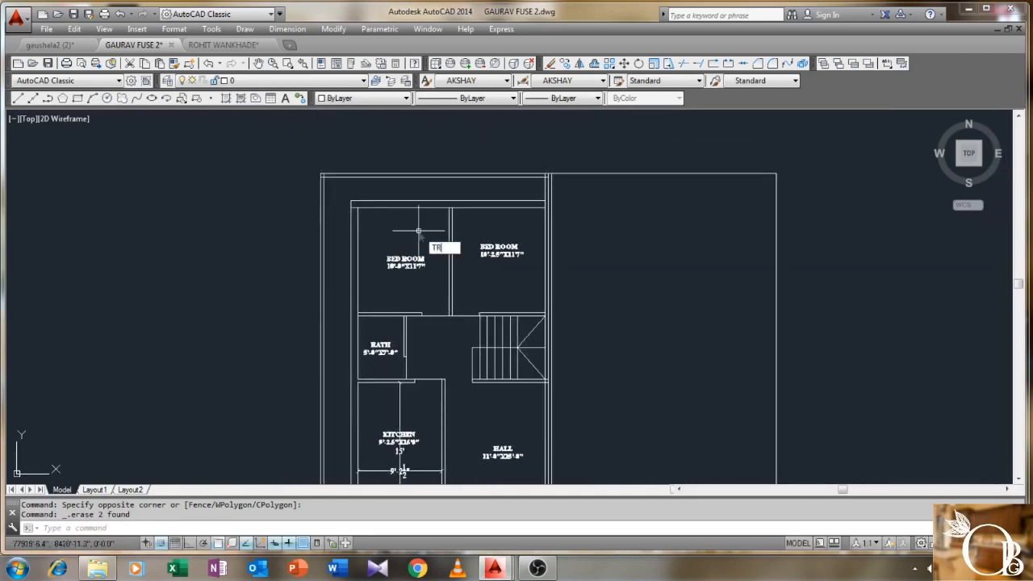
- Start TRIM (TR) with the plan's lines crossing-selected as cutting edges
{"action": "type", "text": "TR"}
{"action": "key", "text": "Return"}
{"action": "left_click", "coordinate": [598, 157]}
{"action": "scroll", "coordinate": [489, 283], "scroll_direction": "down", "scroll_amount": 4}
{"action": "middle_click_drag", "start_coordinate": [489, 284], "coordinate": [488, 215]}
{"action": "left_click", "coordinate": [415, 312]}
{"action": "key", "text": "Return"}
- Trim the inner top line's left corner stub, undoing a wrong trim at the right junction
{"action": "scroll", "coordinate": [391, 128], "scroll_direction": "up", "scroll_amount": 5}
{"action": "scroll", "coordinate": [392, 128], "scroll_direction": "up", "scroll_amount": 2}
{"action": "middle_click_drag", "start_coordinate": [392, 127], "coordinate": [352, 231]}
{"action": "left_click", "coordinate": [349, 242]}
{"action": "scroll", "coordinate": [362, 256], "scroll_direction": "down", "scroll_amount": 5}
{"action": "middle_click_drag", "start_coordinate": [651, 291], "coordinate": [535, 270]}
{"action": "scroll", "coordinate": [597, 242], "scroll_direction": "up", "scroll_amount": 5}
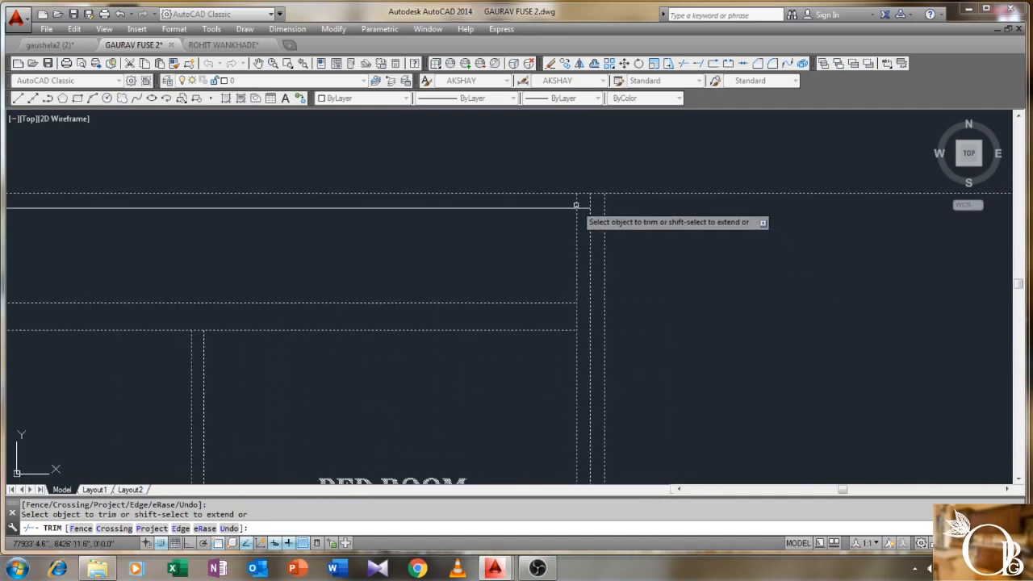
{"action": "left_click", "coordinate": [576, 203]}
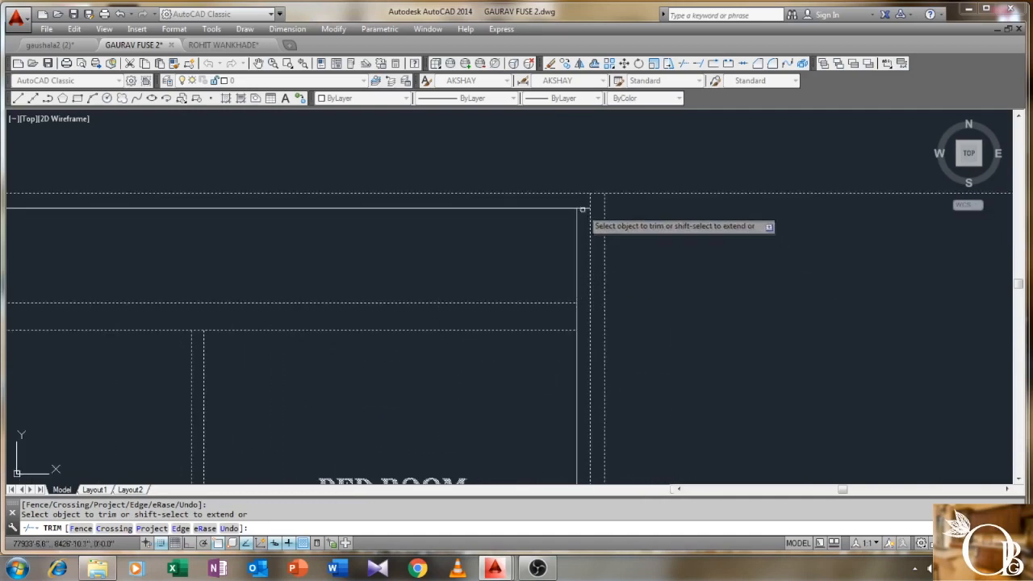
{"action": "scroll", "coordinate": [583, 210], "scroll_direction": "down", "scroll_amount": 2}
{"action": "type", "text": "U"}
{"action": "key", "text": "Return"}
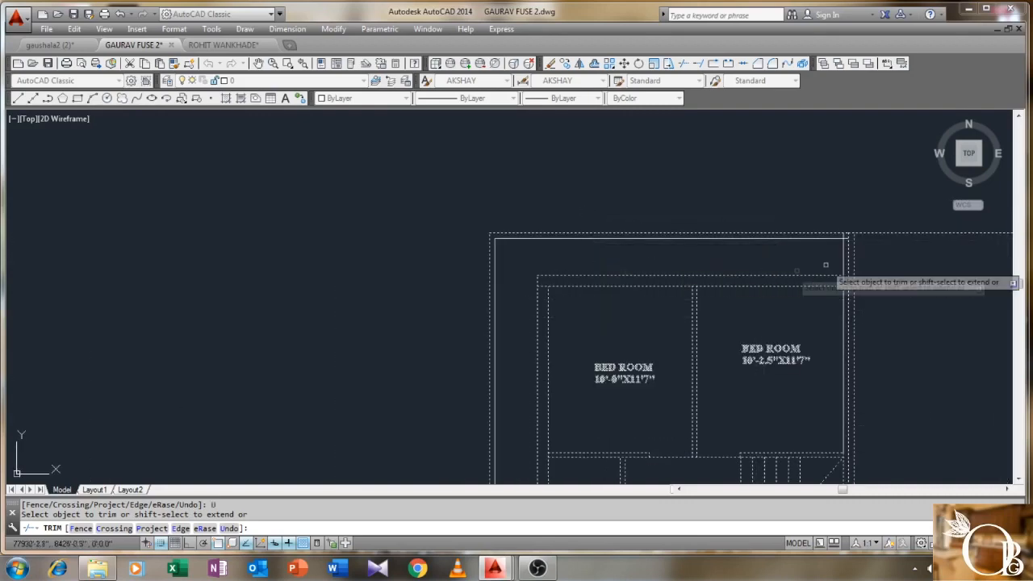
- Trim the overhanging segment at the outer corner beside the bedrooms
{"action": "scroll", "coordinate": [661, 267], "scroll_direction": "up", "scroll_amount": 5}
{"action": "left_click", "coordinate": [626, 224]}
{"action": "scroll", "coordinate": [621, 241], "scroll_direction": "down", "scroll_amount": 1}
{"action": "middle_click_drag", "start_coordinate": [613, 276], "coordinate": [626, 211]}
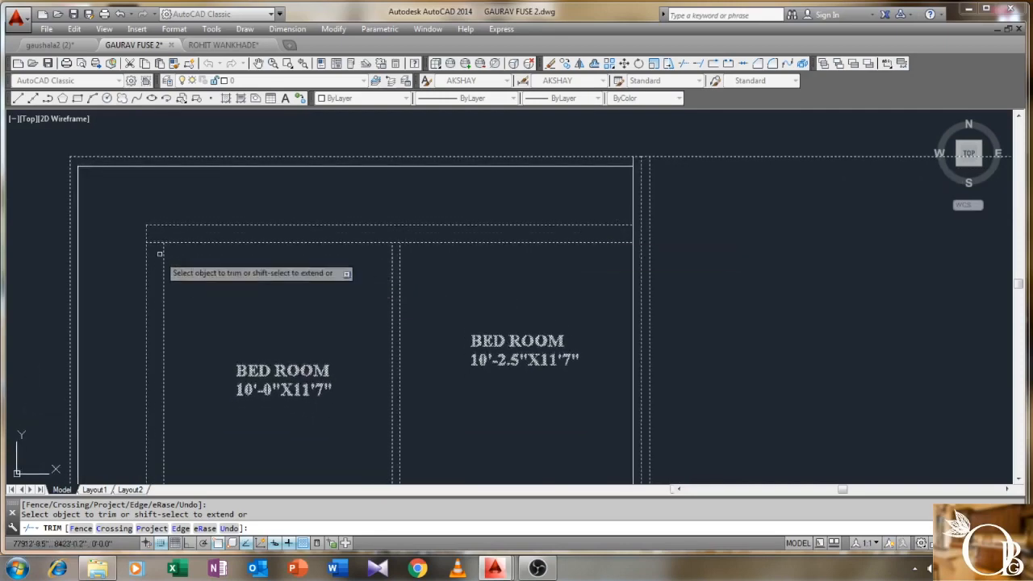
{"action": "scroll", "coordinate": [396, 240], "scroll_direction": "up", "scroll_amount": 2}
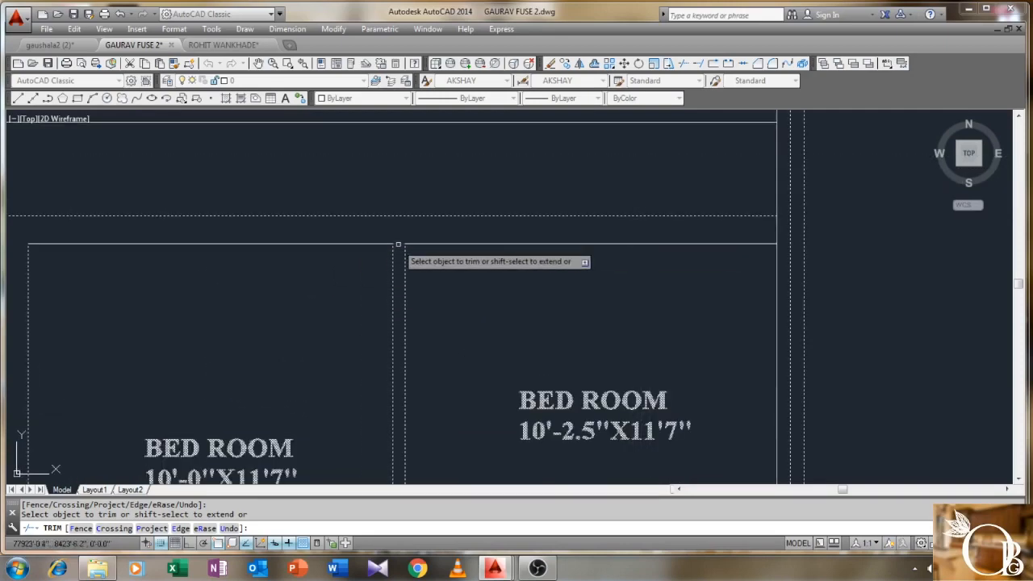
{"action": "scroll", "coordinate": [396, 243], "scroll_direction": "down", "scroll_amount": 3}
{"action": "middle_click_drag", "start_coordinate": [444, 312], "coordinate": [452, 214]}
{"action": "scroll", "coordinate": [256, 330], "scroll_direction": "up", "scroll_amount": 3}
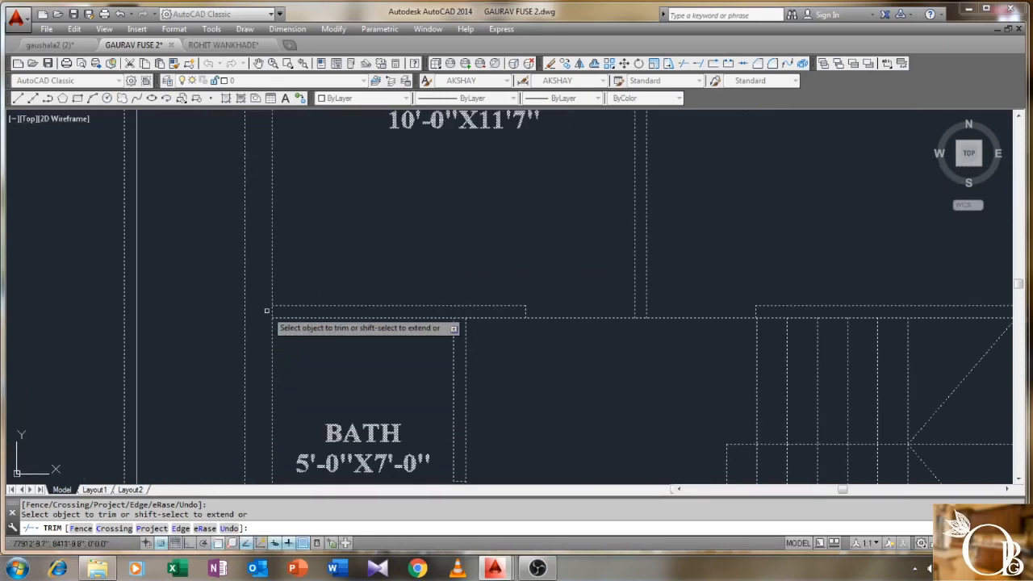
{"action": "scroll", "coordinate": [411, 357], "scroll_direction": "down", "scroll_amount": 2}
{"action": "scroll", "coordinate": [522, 316], "scroll_direction": "up", "scroll_amount": 3}
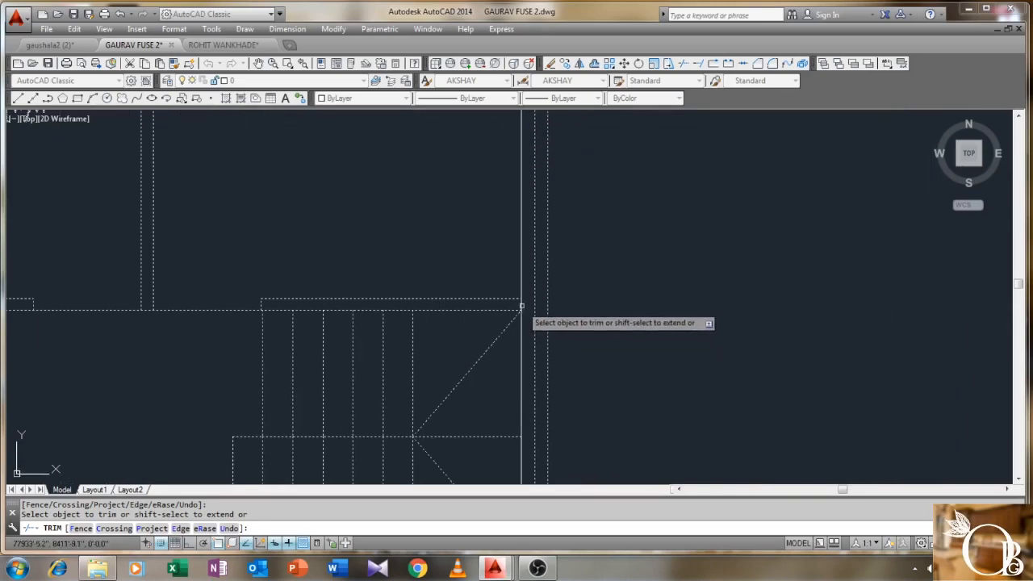
{"action": "scroll", "coordinate": [528, 316], "scroll_direction": "down", "scroll_amount": 2}
{"action": "scroll", "coordinate": [511, 224], "scroll_direction": "up", "scroll_amount": 4}
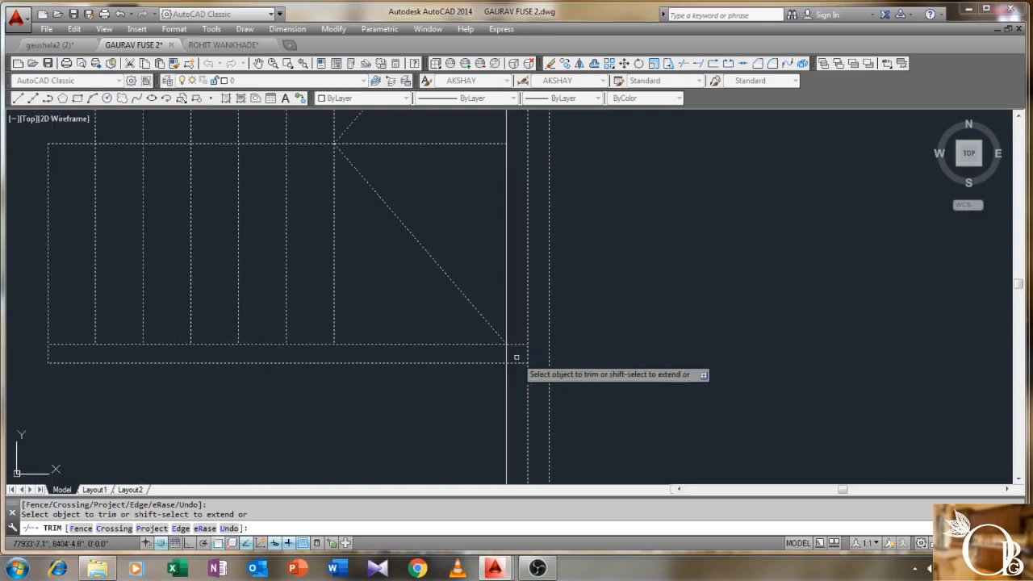
- Cut both stair lines back to the wall and end the trim command
{"action": "left_click", "coordinate": [521, 342]}
{"action": "left_click", "coordinate": [516, 375]}
{"action": "scroll", "coordinate": [496, 352], "scroll_direction": "down", "scroll_amount": 4}
{"action": "scroll", "coordinate": [510, 300], "scroll_direction": "down", "scroll_amount": 1}
{"action": "scroll", "coordinate": [510, 300], "scroll_direction": "up", "scroll_amount": 1}
{"action": "scroll", "coordinate": [470, 365], "scroll_direction": "up", "scroll_amount": 2}
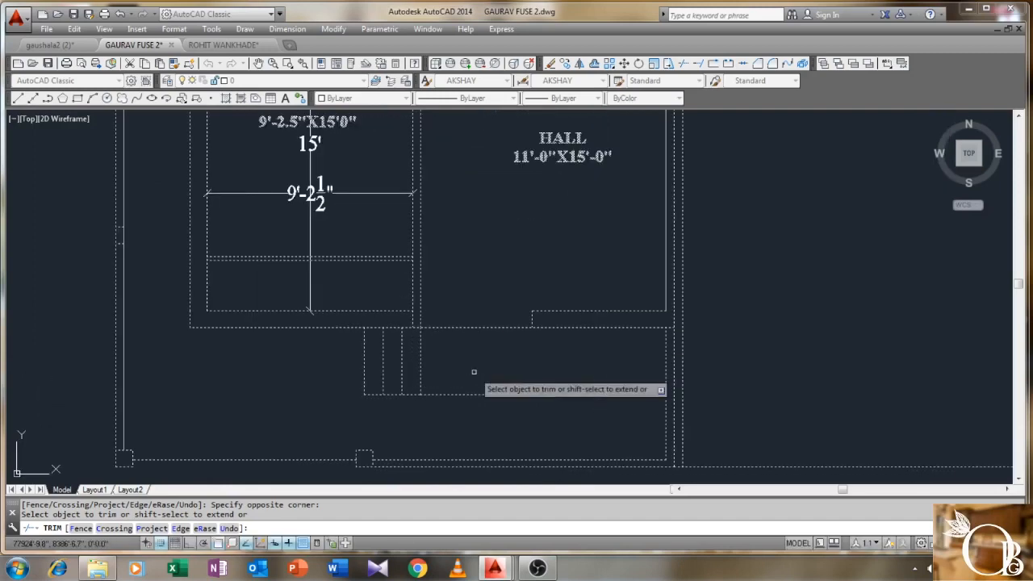
{"action": "scroll", "coordinate": [476, 372], "scroll_direction": "down", "scroll_amount": 2}
{"action": "middle_click_drag", "start_coordinate": [488, 331], "coordinate": [463, 397]}
{"action": "middle_click_drag", "start_coordinate": [481, 332], "coordinate": [473, 396]}
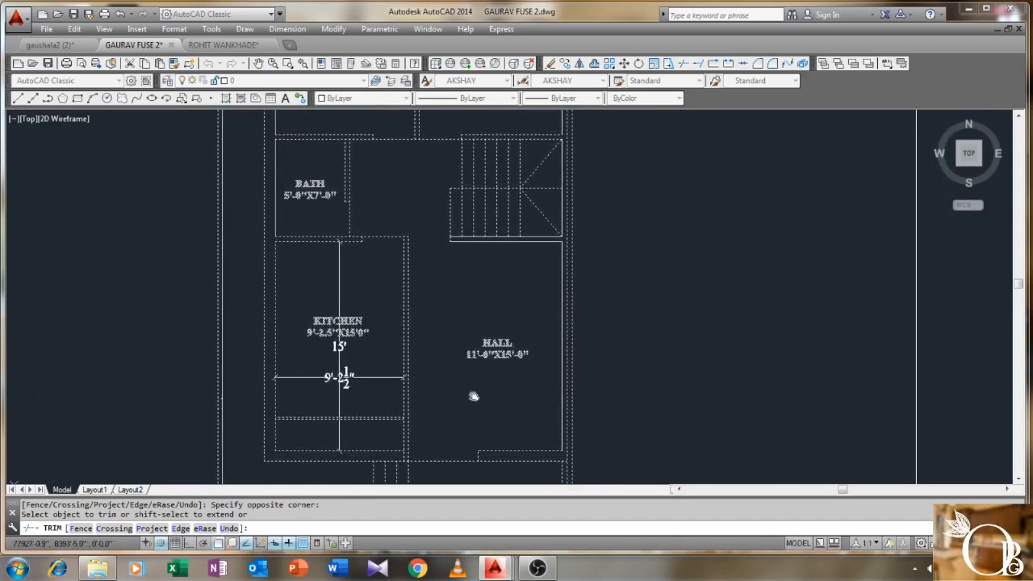
{"action": "middle_click_drag", "start_coordinate": [450, 311], "coordinate": [445, 392]}
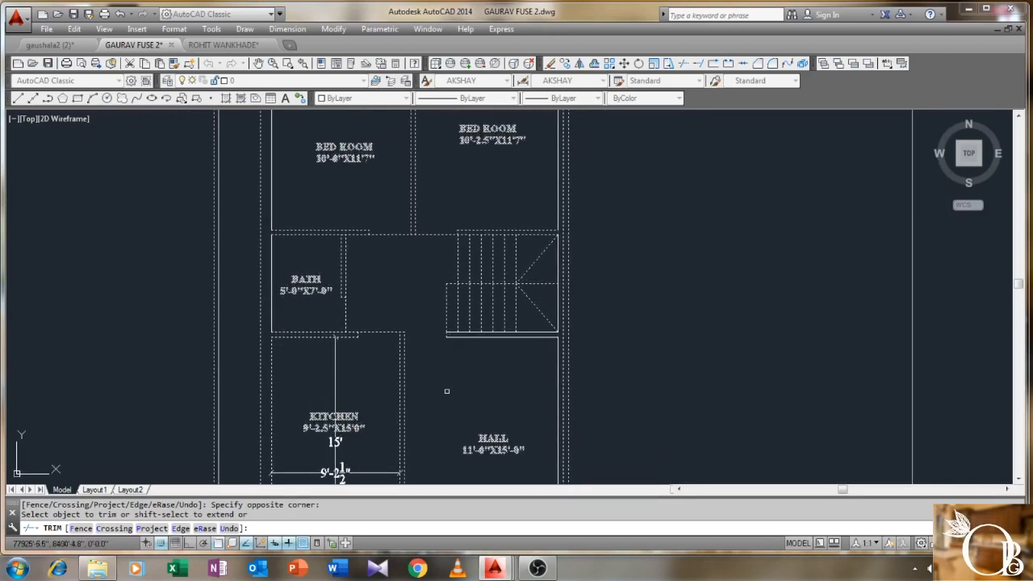
{"action": "right_click", "coordinate": [389, 264]}
{"action": "left_click", "coordinate": [406, 269]}
- Pan down to view the finished plan under the OPTION 1.1 heading
{"action": "scroll", "coordinate": [406, 268], "scroll_direction": "down", "scroll_amount": 2}
{"action": "middle_click_drag", "start_coordinate": [407, 268], "coordinate": [409, 301]}
{"action": "scroll", "coordinate": [406, 224], "scroll_direction": "down", "scroll_amount": 2}
{"action": "middle_click_drag", "start_coordinate": [405, 223], "coordinate": [378, 436]}
{"action": "scroll", "coordinate": [378, 436], "scroll_direction": "down", "scroll_amount": 2}
{"action": "scroll", "coordinate": [392, 341], "scroll_direction": "down", "scroll_amount": 2}
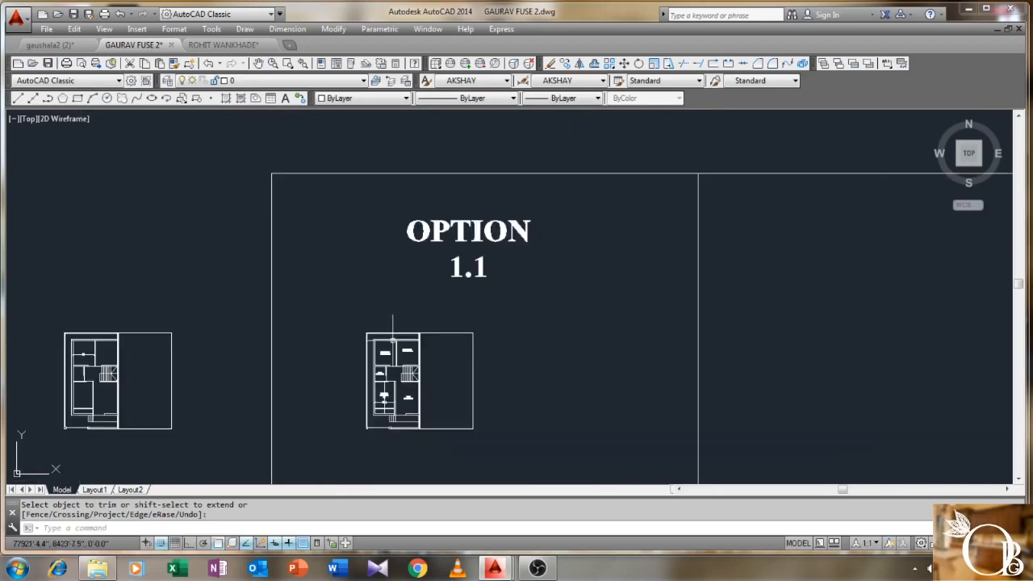
- Start COPY on the hatched bed block and its cyan lines, using a cyan line end as base point
{"action": "mouse_move", "coordinate": [391, 339]}
{"action": "middle_mouse_down"}
{"action": "mouse_move", "coordinate": [422, 323]}
{"action": "mouse_move", "coordinate": [476, 345]}
{"action": "middle_mouse_up"}
{"action": "middle_click_drag", "start_coordinate": [304, 140], "coordinate": [277, 184]}
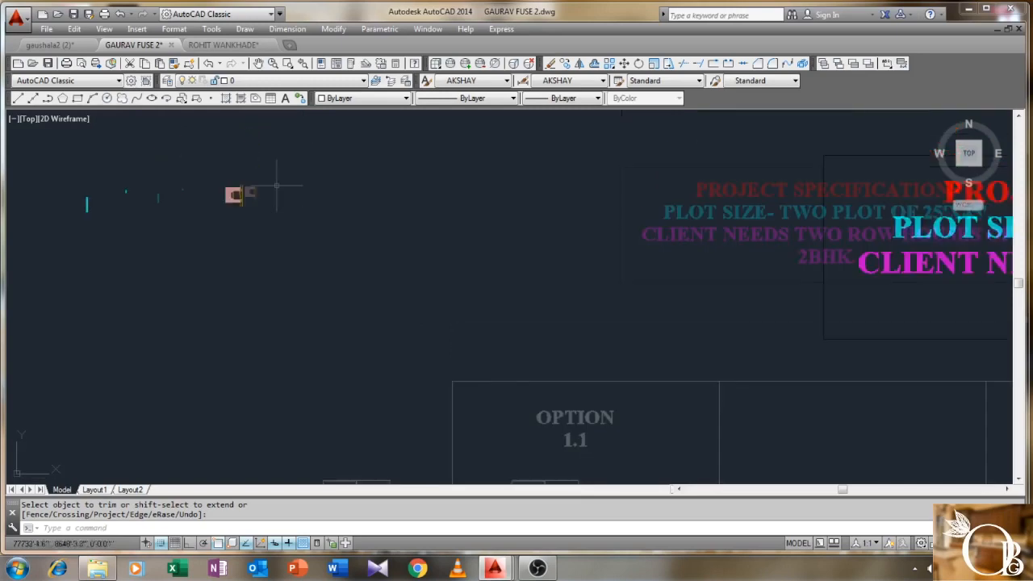
{"action": "scroll", "coordinate": [226, 193], "scroll_direction": "up", "scroll_amount": 3}
{"action": "middle_click_drag", "start_coordinate": [269, 220], "coordinate": [334, 224]}
{"action": "scroll", "coordinate": [260, 220], "scroll_direction": "up", "scroll_amount": 2}
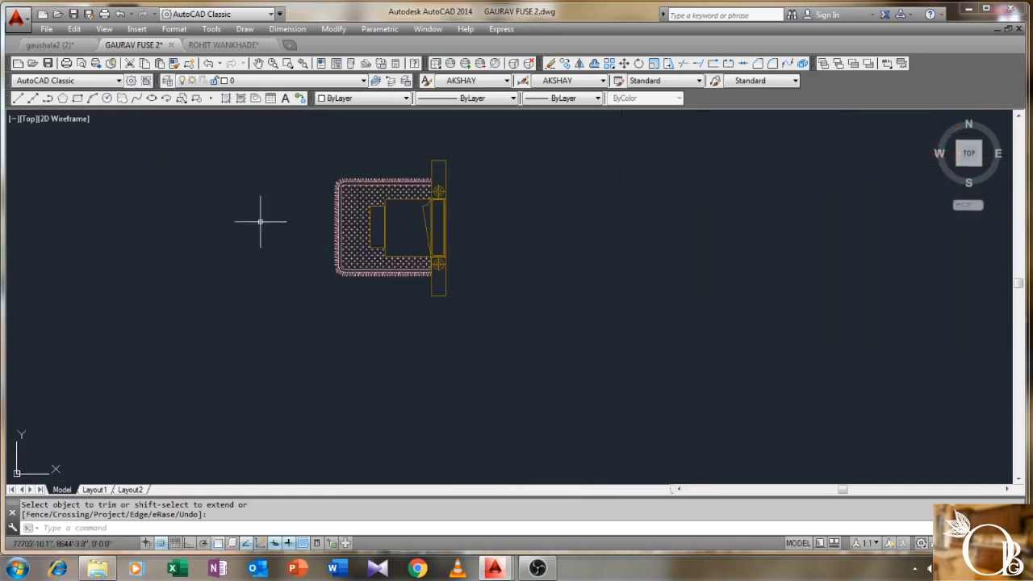
{"action": "type", "text": "O"}
{"action": "key", "text": "Return"}
{"action": "scroll", "coordinate": [535, 210], "scroll_direction": "down", "scroll_amount": 3}
{"action": "middle_click_drag", "start_coordinate": [484, 221], "coordinate": [560, 230]}
{"action": "left_click", "coordinate": [630, 164]}
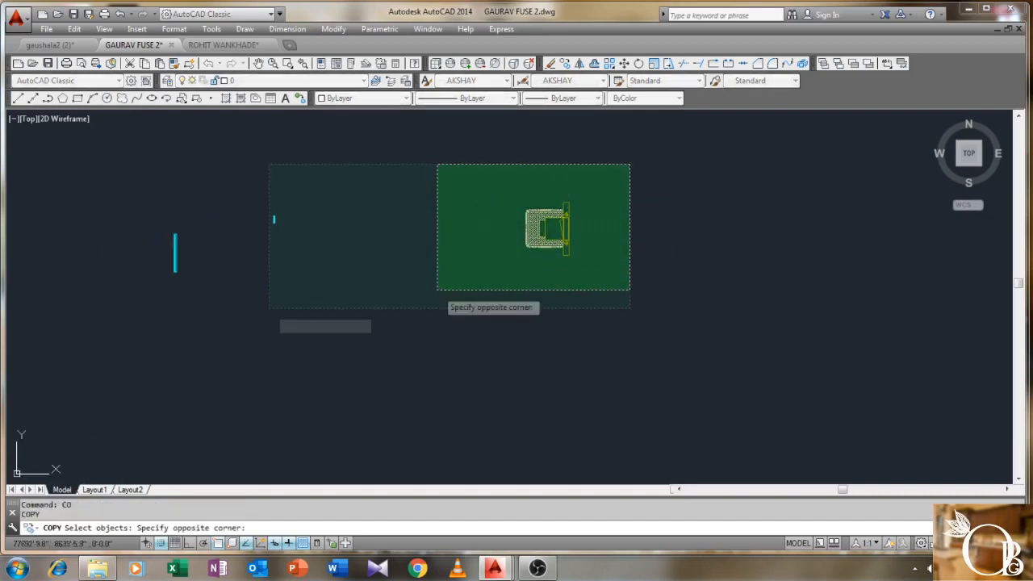
{"action": "left_click", "coordinate": [92, 323]}
{"action": "key", "text": "Return"}
{"action": "left_click", "coordinate": [174, 272]}
- Place the bed block copy just right of the OPTION 1.1 floor plan
{"action": "scroll", "coordinate": [325, 348], "scroll_direction": "down", "scroll_amount": 4}
{"action": "scroll", "coordinate": [325, 347], "scroll_direction": "up", "scroll_amount": 5}
{"action": "middle_click_drag", "start_coordinate": [427, 376], "coordinate": [339, 255]}
{"action": "middle_click_drag", "start_coordinate": [508, 355], "coordinate": [406, 278]}
{"action": "scroll", "coordinate": [399, 286], "scroll_direction": "up", "scroll_amount": 6}
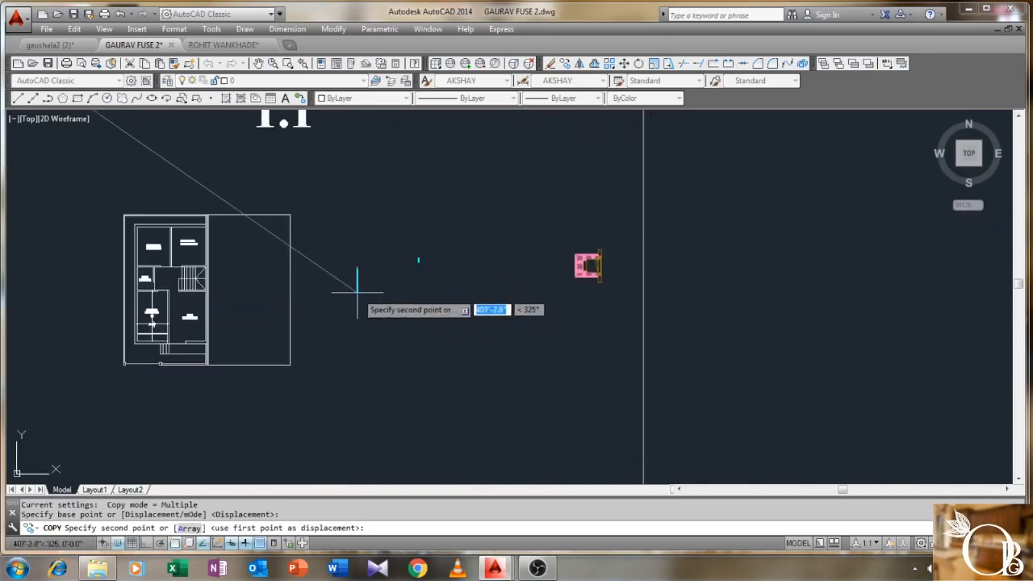
{"action": "scroll", "coordinate": [357, 290], "scroll_direction": "up", "scroll_amount": 3}
{"action": "scroll", "coordinate": [364, 295], "scroll_direction": "down", "scroll_amount": 3}
{"action": "left_click", "coordinate": [365, 297]}
{"action": "right_click", "coordinate": [362, 231]}
{"action": "left_click", "coordinate": [385, 236]}
{"action": "middle_click_drag", "start_coordinate": [325, 288], "coordinate": [352, 270]}
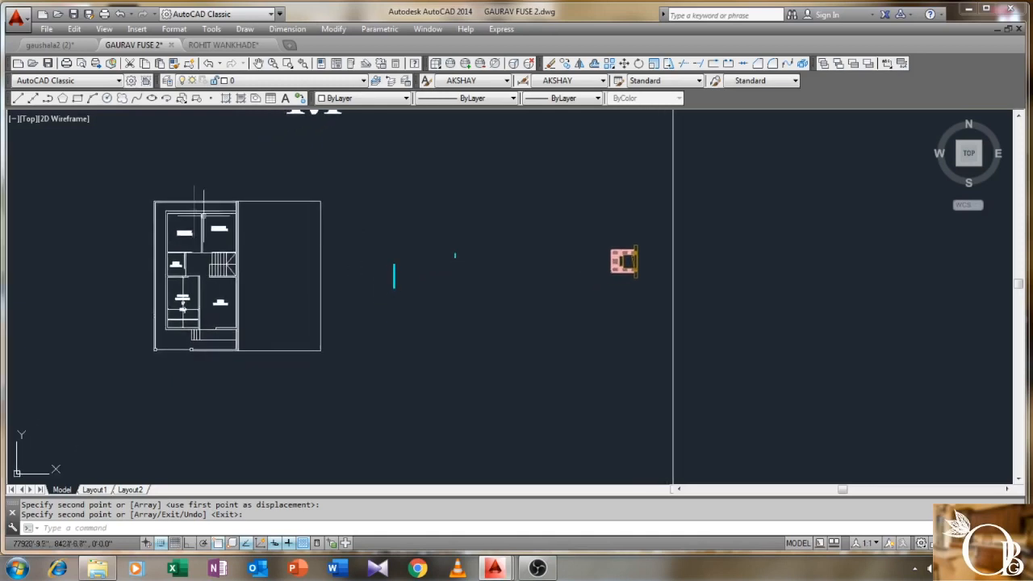
{"action": "scroll", "coordinate": [388, 278], "scroll_direction": "up", "scroll_amount": 2}
- Rotate the vertical window block 90° to horizontal with Ortho on
{"action": "type", "text": "r"}
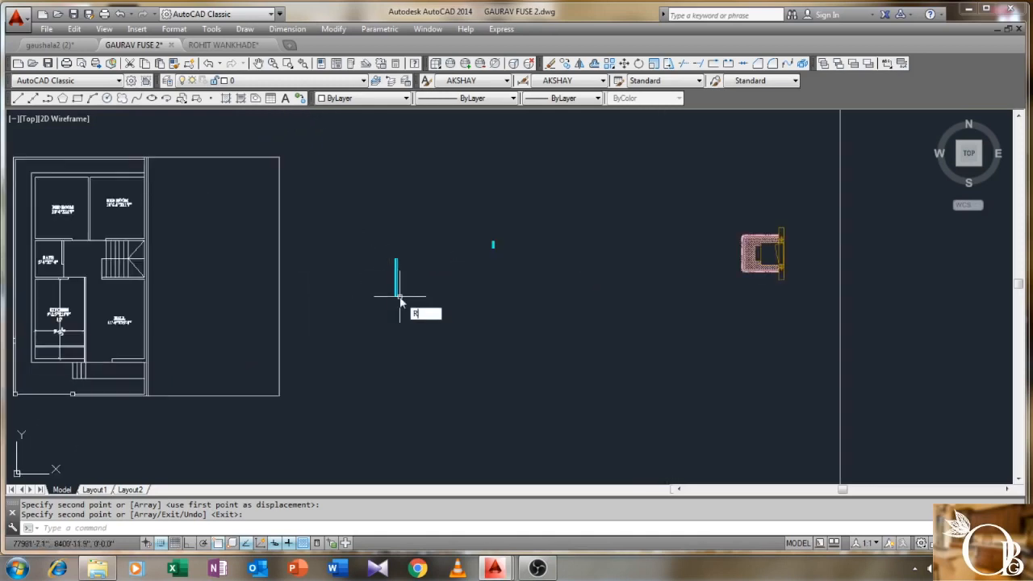
{"action": "type", "text": "o"}
{"action": "key", "text": "Return"}
{"action": "left_click", "coordinate": [436, 236]}
{"action": "left_click", "coordinate": [371, 337]}
{"action": "key", "text": "Return"}
{"action": "scroll", "coordinate": [398, 297], "scroll_direction": "up", "scroll_amount": 4}
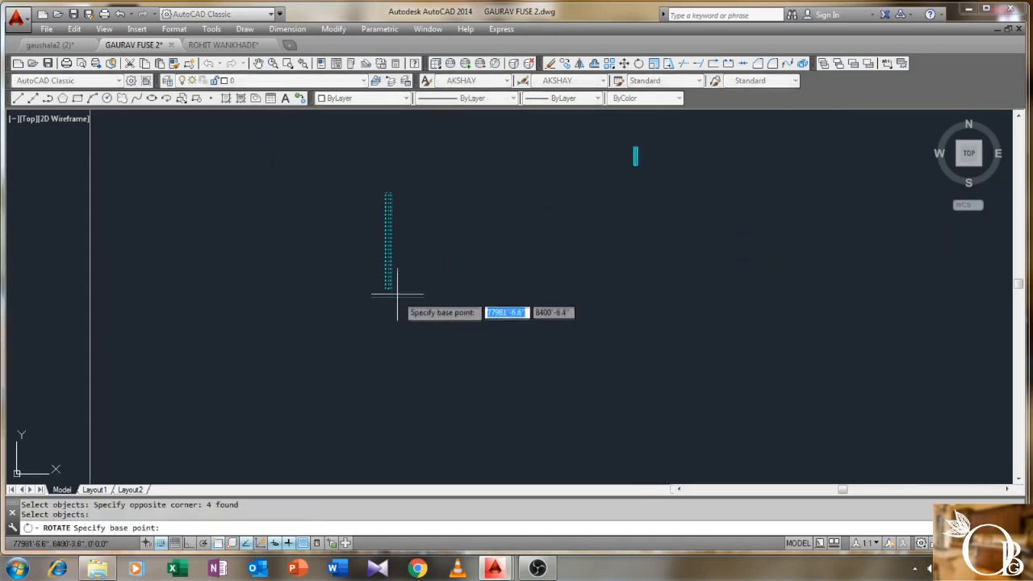
{"action": "left_click", "coordinate": [388, 289]}
{"action": "key", "text": "F8"}
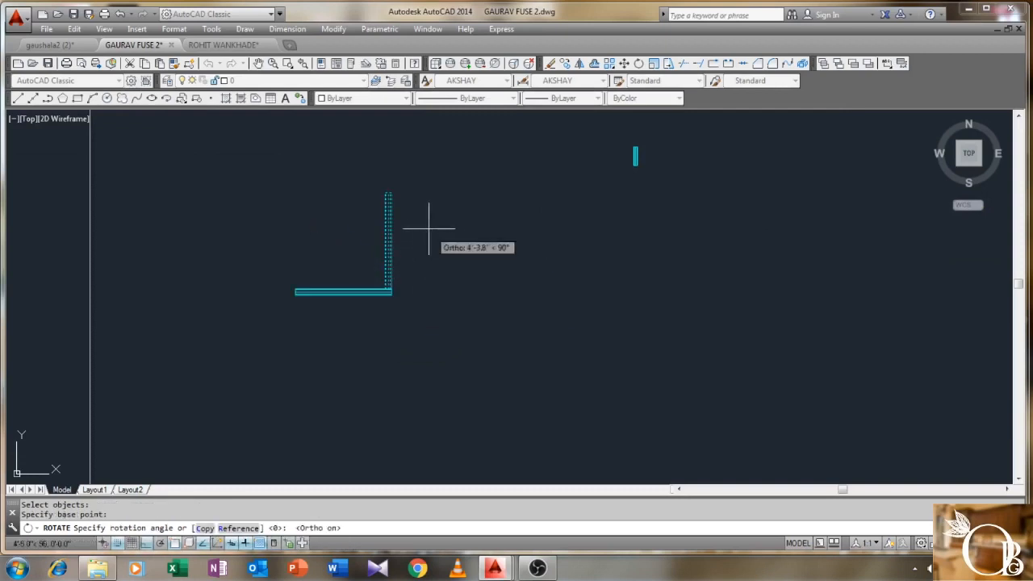
{"action": "left_click", "coordinate": [428, 231]}
{"action": "middle_click_drag", "start_coordinate": [307, 284], "coordinate": [362, 277]}
{"action": "scroll", "coordinate": [355, 282], "scroll_direction": "up", "scroll_amount": 5}
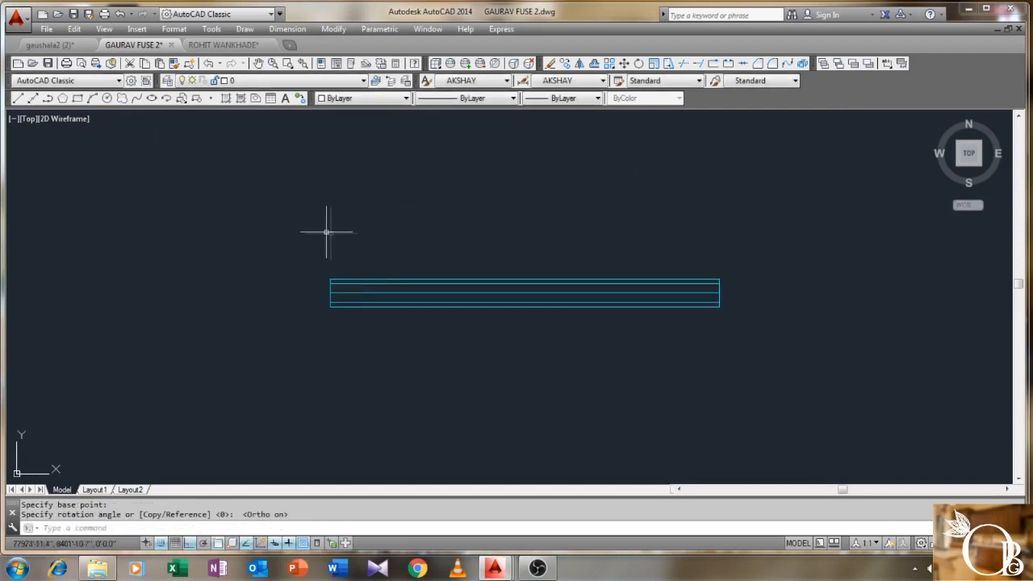
- Begin a linear dimension along the block's right edge, then cancel it
{"action": "left_click", "coordinate": [287, 29]}
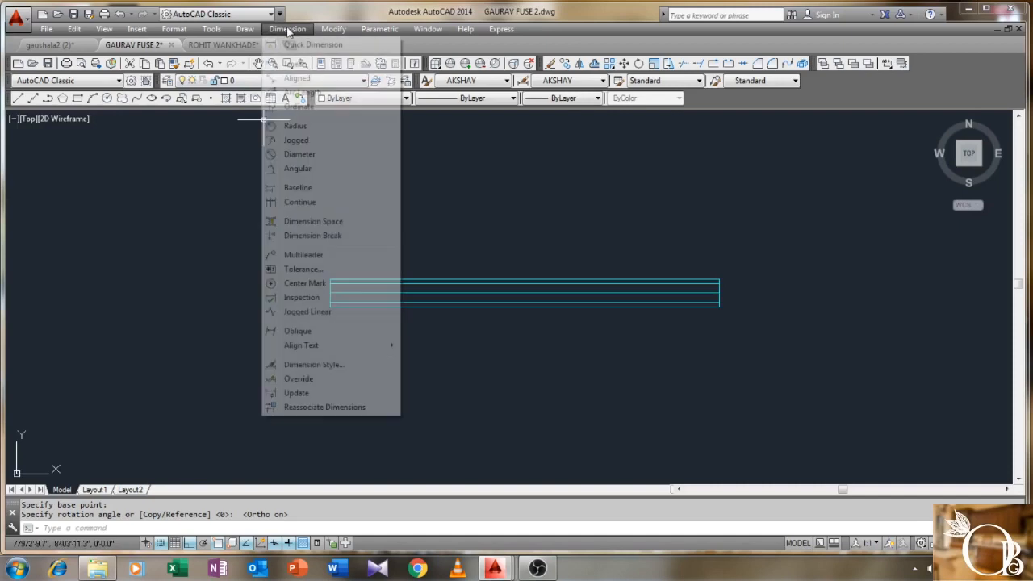
{"action": "left_click", "coordinate": [297, 63]}
{"action": "scroll", "coordinate": [722, 266], "scroll_direction": "up", "scroll_amount": 2}
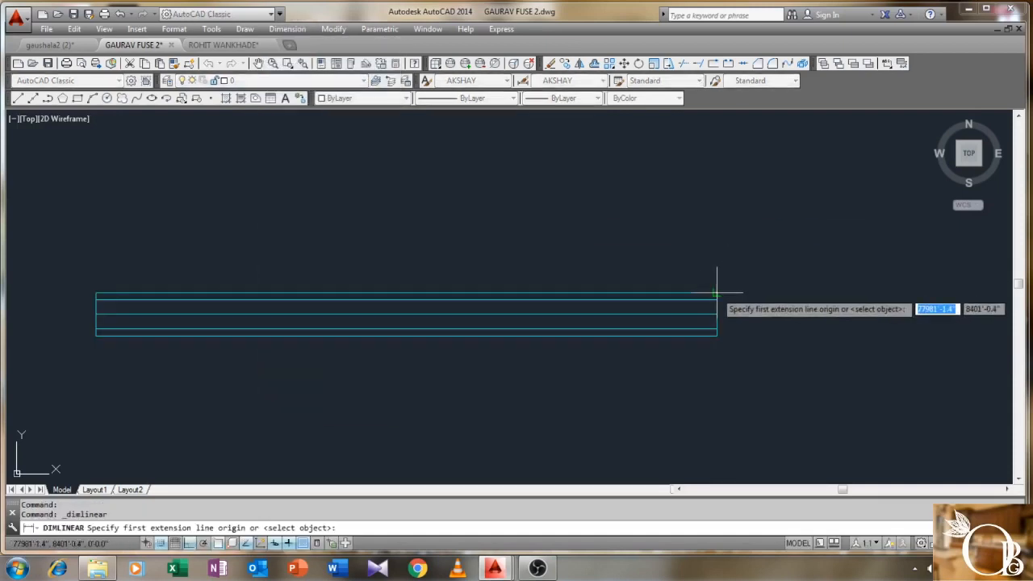
{"action": "left_click", "coordinate": [716, 294]}
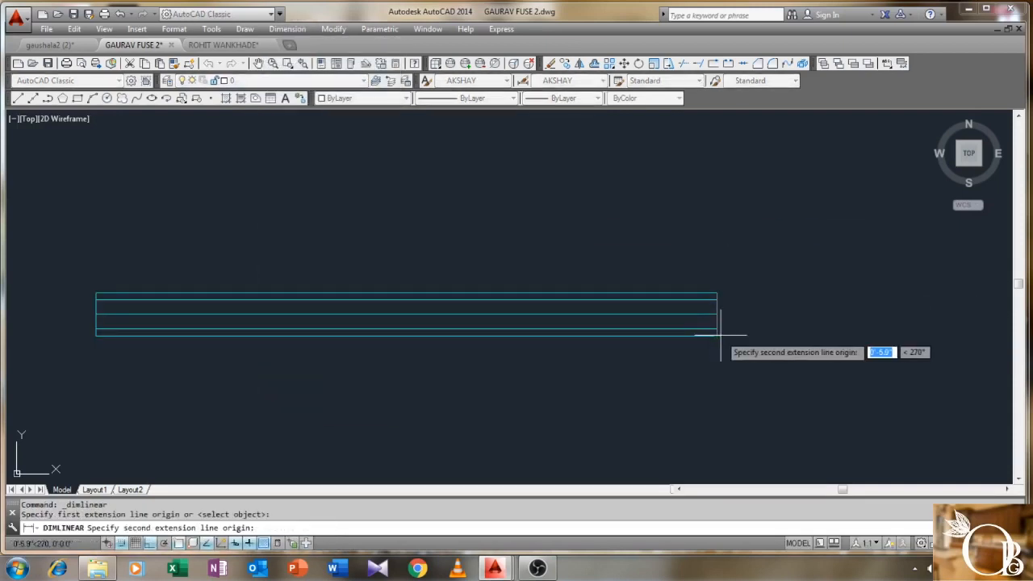
{"action": "left_click", "coordinate": [716, 335]}
{"action": "key", "text": "Escape"}
{"action": "middle_click_drag", "start_coordinate": [684, 327], "coordinate": [692, 320]}
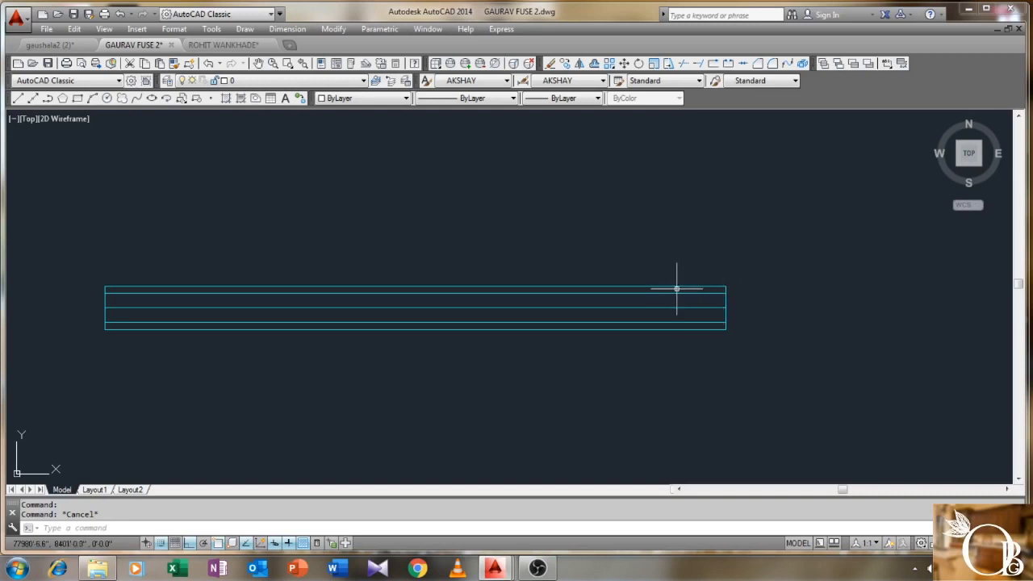
- Stretch the block's top and bottom edges outward by 1.5 each
{"action": "left_click", "coordinate": [414, 286]}
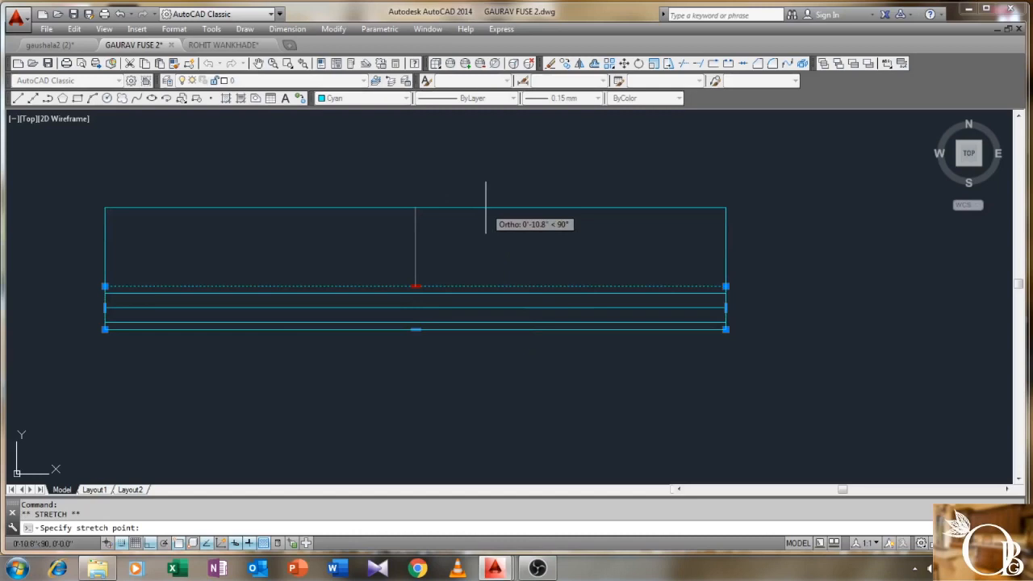
{"action": "type", "text": "1.5"}
{"action": "key", "text": "Return"}
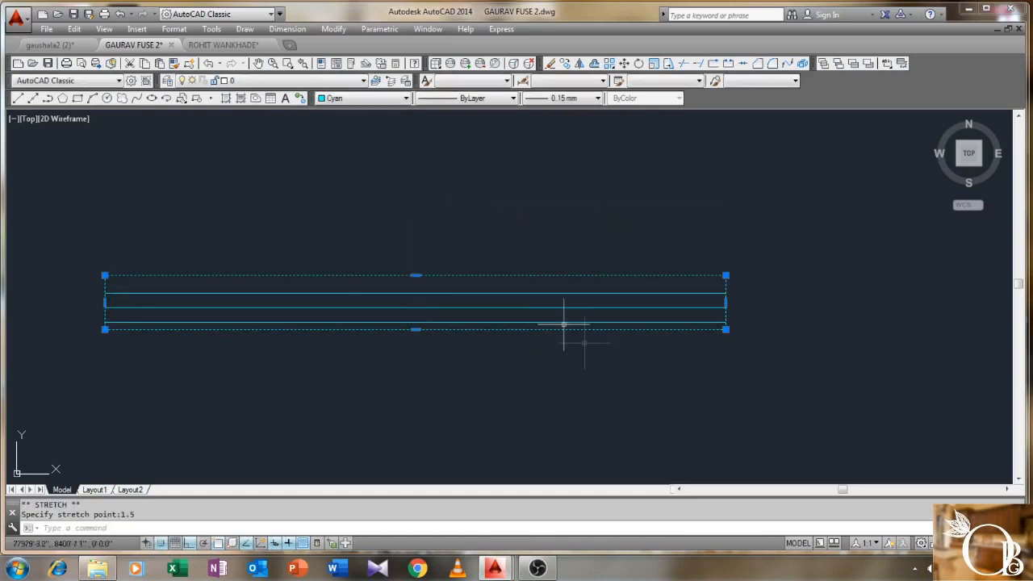
{"action": "left_click", "coordinate": [415, 329]}
{"action": "type", "text": "1"}
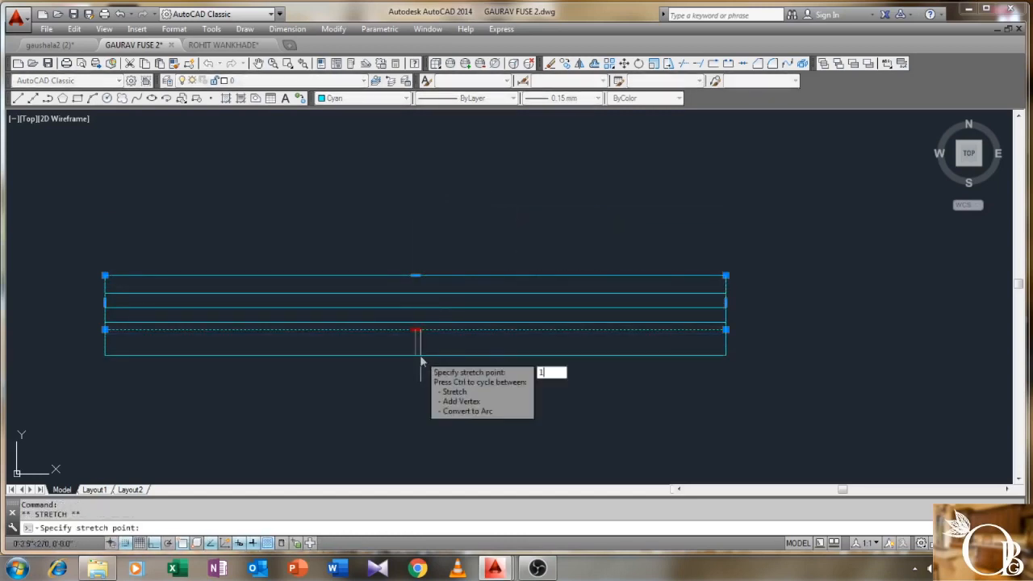
{"action": "type", "text": ".5"}
{"action": "key", "text": "Return"}
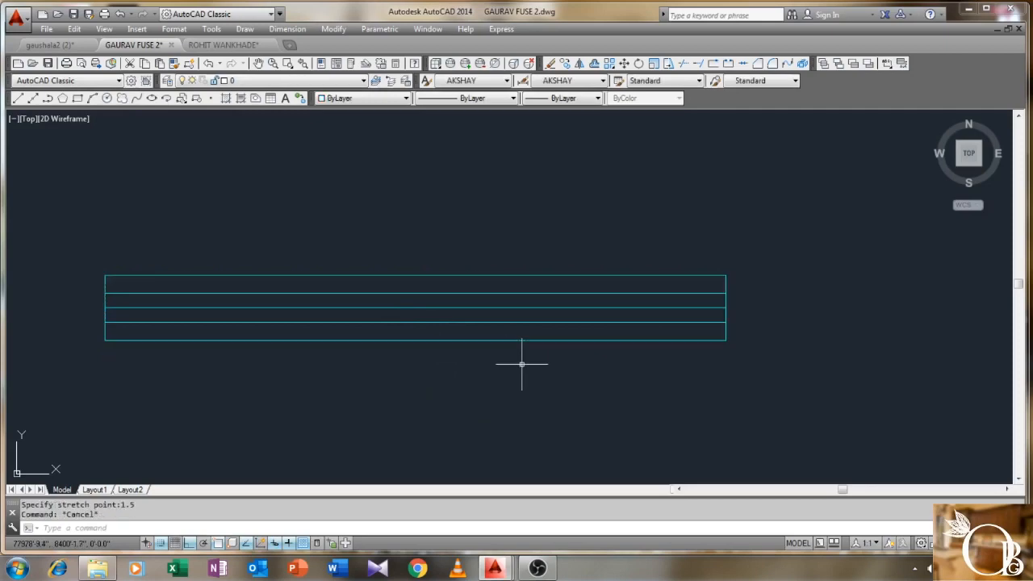
{"action": "scroll", "coordinate": [547, 342], "scroll_direction": "down", "scroll_amount": 3}
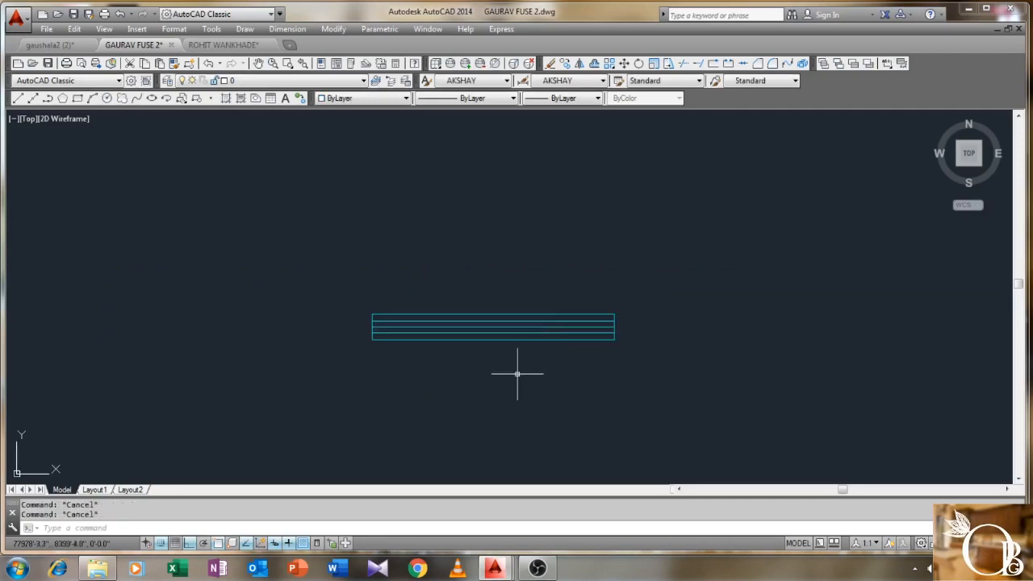
- Start copying the cyan window block, selecting its four lines and its corner as base point
{"action": "key", "text": "Return"}
{"action": "left_click", "coordinate": [613, 288]}
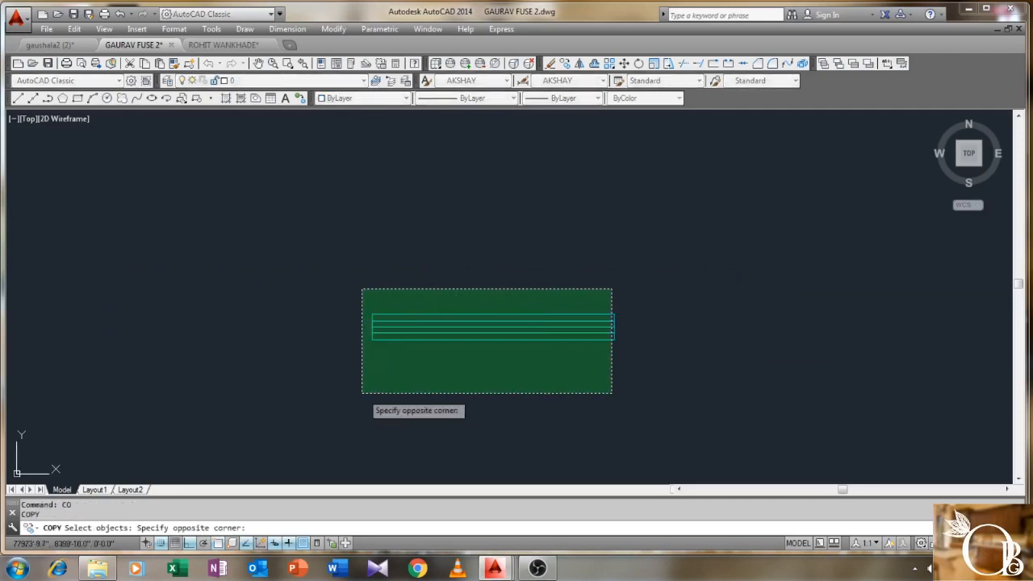
{"action": "left_click", "coordinate": [362, 393]}
{"action": "left_click", "coordinate": [654, 281]}
{"action": "left_click", "coordinate": [319, 408]}
{"action": "key", "text": "Return"}
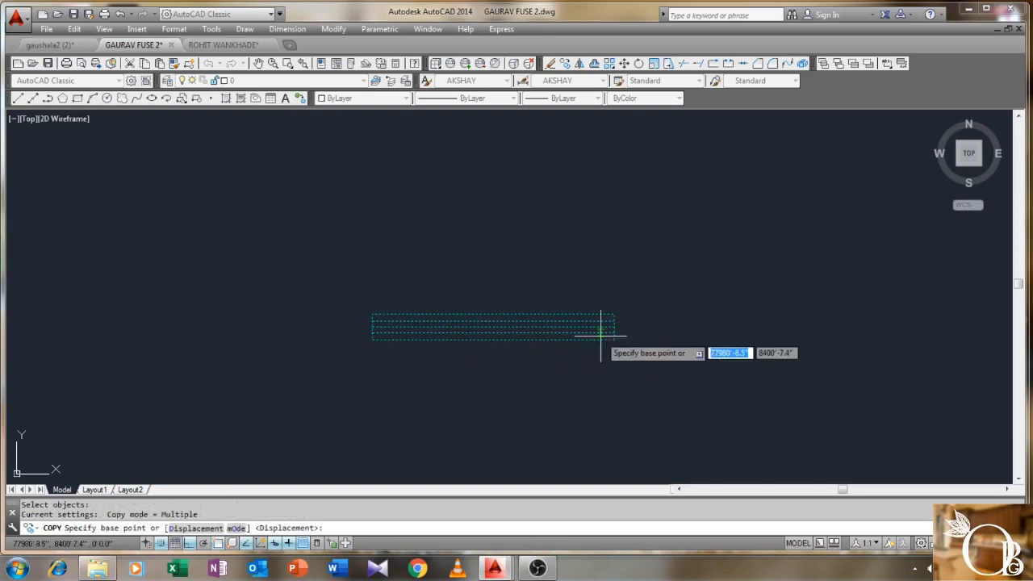
{"action": "left_click", "coordinate": [614, 339]}
- With Ortho off, place window copies in the right and left bedrooms' top walls
{"action": "scroll", "coordinate": [307, 277], "scroll_direction": "down", "scroll_amount": 2}
{"action": "key", "text": "F8"}
{"action": "scroll", "coordinate": [513, 348], "scroll_direction": "down", "scroll_amount": 3}
{"action": "scroll", "coordinate": [355, 234], "scroll_direction": "up", "scroll_amount": 5}
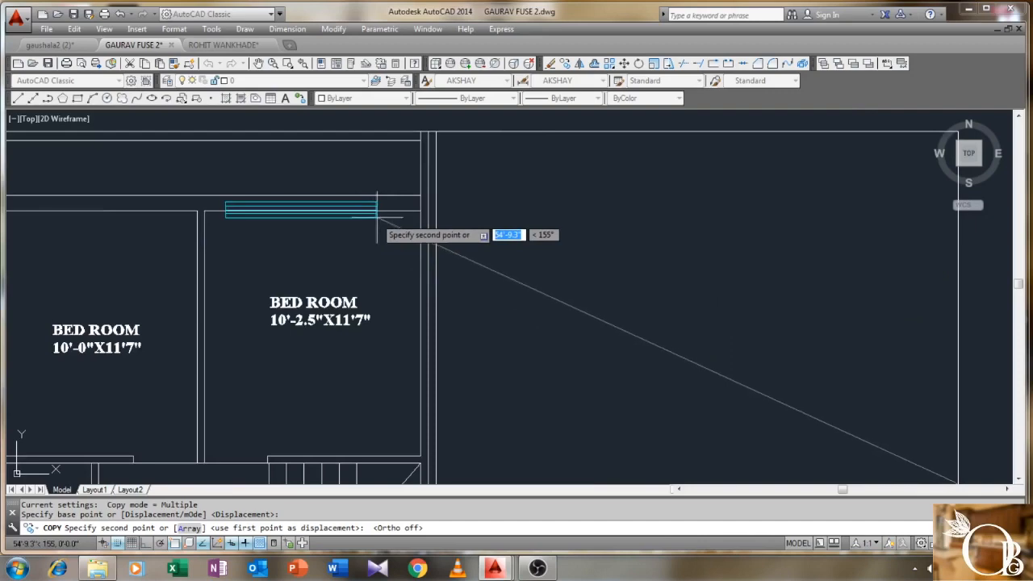
{"action": "left_click", "coordinate": [383, 210]}
{"action": "middle_click_drag", "start_coordinate": [336, 261], "coordinate": [529, 293]}
{"action": "left_click", "coordinate": [355, 244]}
- Place another window copy in the kitchen's bottom wall and end the copy command
{"action": "scroll", "coordinate": [351, 296], "scroll_direction": "down", "scroll_amount": 2}
{"action": "middle_click_drag", "start_coordinate": [358, 339], "coordinate": [367, 236]}
{"action": "scroll", "coordinate": [367, 236], "scroll_direction": "down", "scroll_amount": 1}
{"action": "middle_click_drag", "start_coordinate": [373, 307], "coordinate": [383, 214]}
{"action": "middle_click_drag", "start_coordinate": [424, 360], "coordinate": [428, 296]}
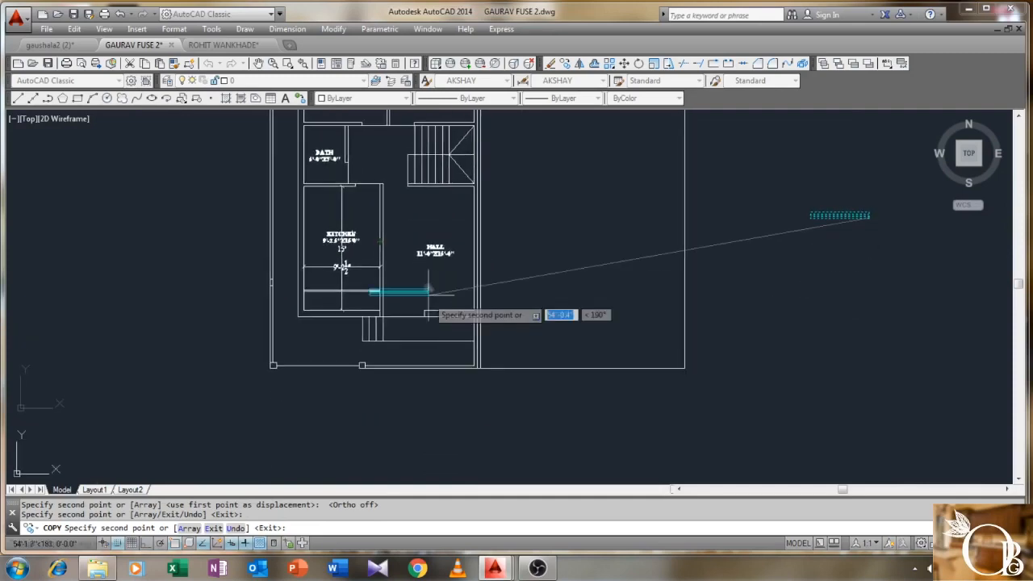
{"action": "scroll", "coordinate": [438, 319], "scroll_direction": "up", "scroll_amount": 1}
{"action": "scroll", "coordinate": [310, 326], "scroll_direction": "up", "scroll_amount": 2}
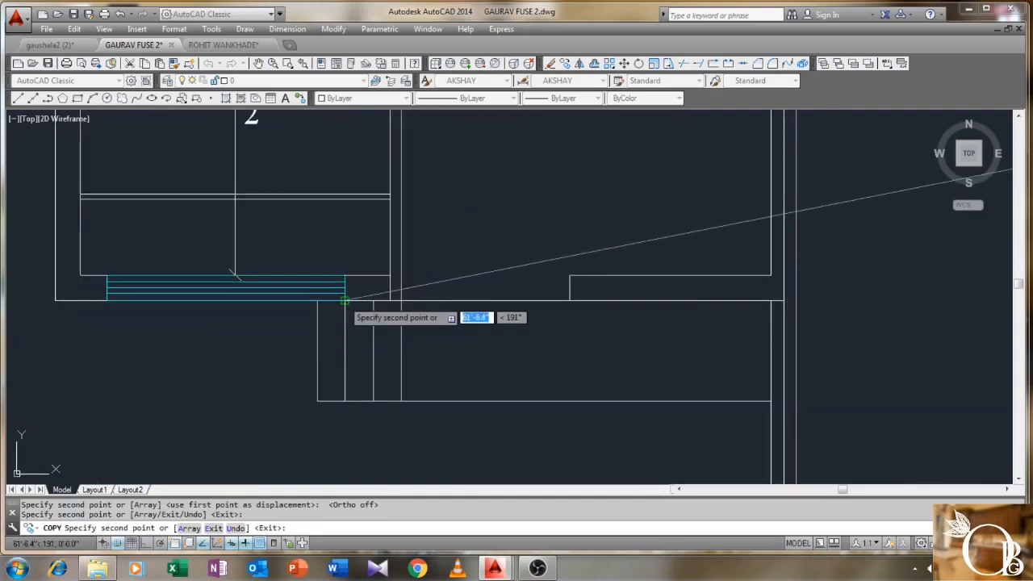
{"action": "scroll", "coordinate": [345, 307], "scroll_direction": "down", "scroll_amount": 3}
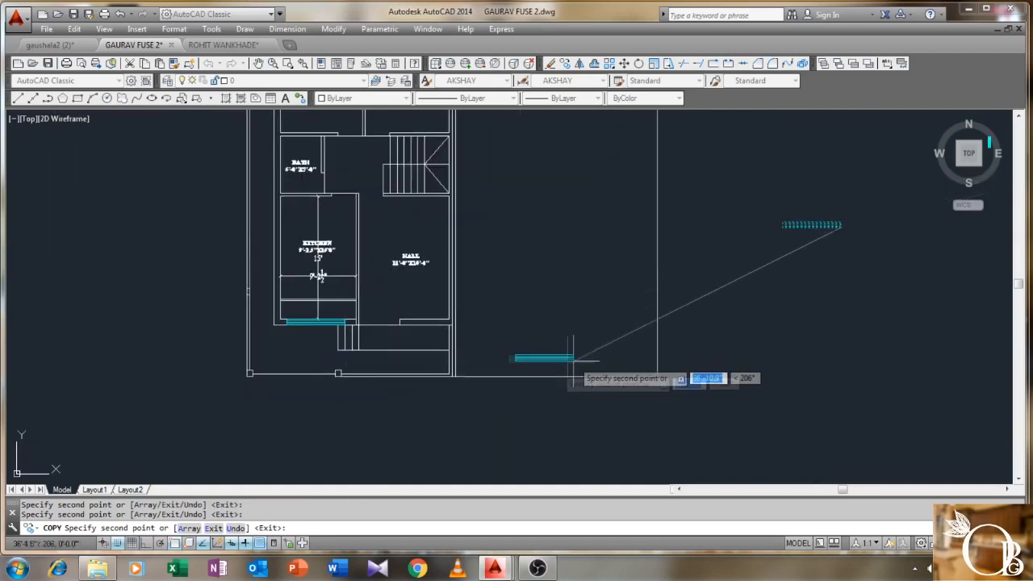
{"action": "middle_click_drag", "start_coordinate": [565, 364], "coordinate": [425, 389]}
{"action": "scroll", "coordinate": [346, 392], "scroll_direction": "up", "scroll_amount": 2}
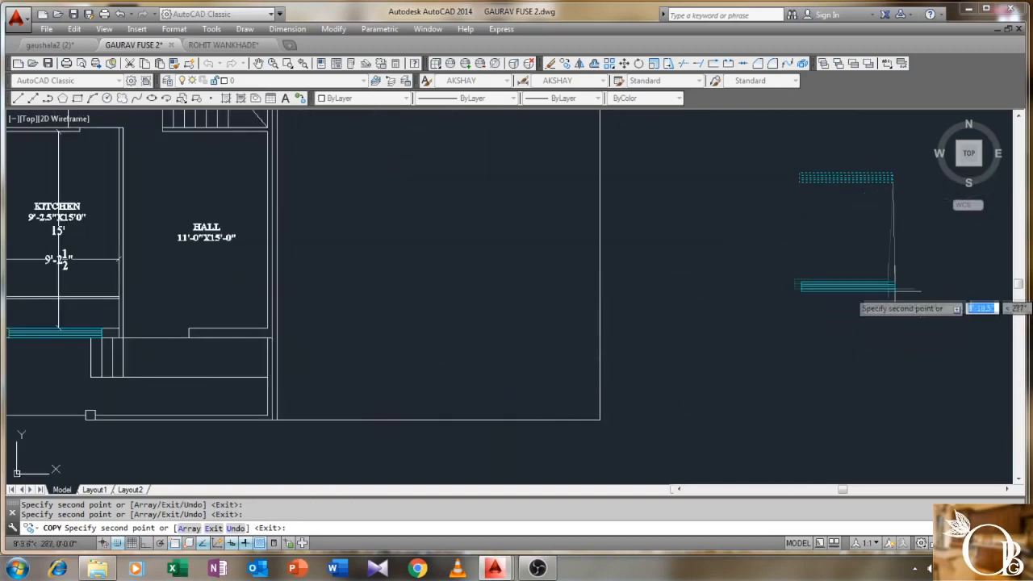
{"action": "key", "text": "Escape"}
{"action": "middle_click_drag", "start_coordinate": [717, 318], "coordinate": [829, 293]}
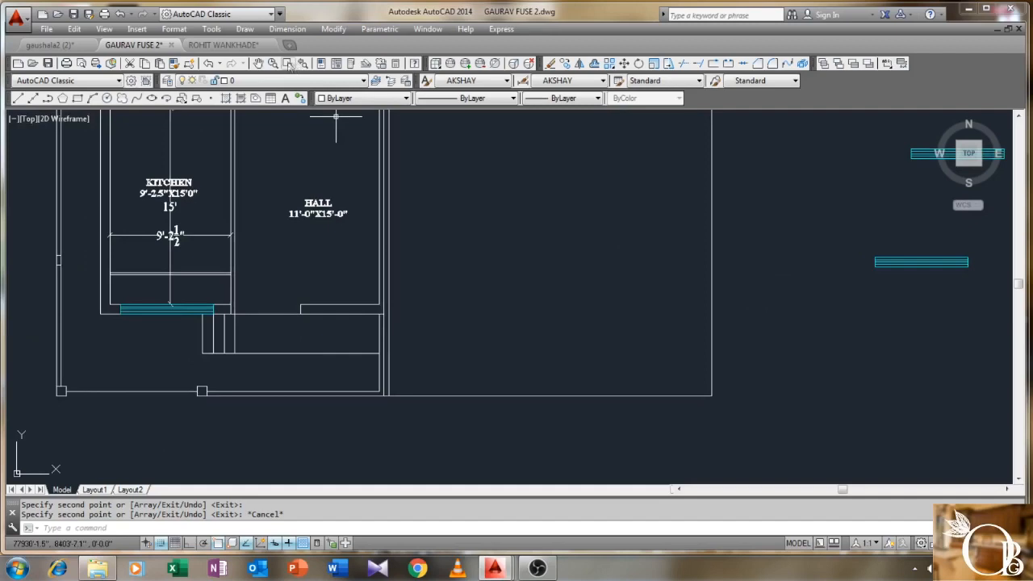
- Add a 6' linear dimension between the two wall endpoints of the opening below the hall
{"action": "left_click", "coordinate": [287, 29]}
{"action": "left_click", "coordinate": [299, 64]}
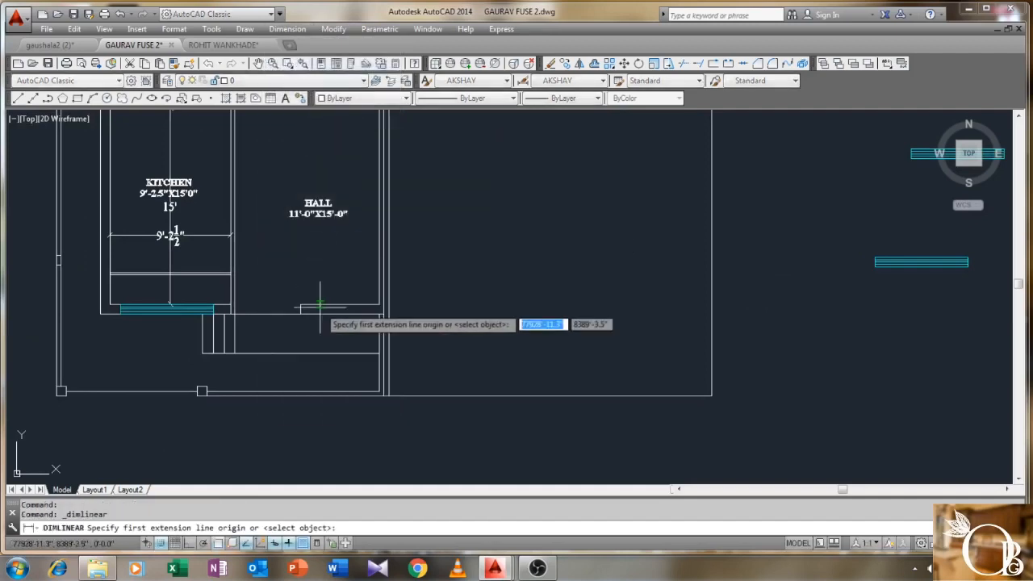
{"action": "scroll", "coordinate": [317, 305], "scroll_direction": "up", "scroll_amount": 2}
{"action": "left_click", "coordinate": [289, 316]}
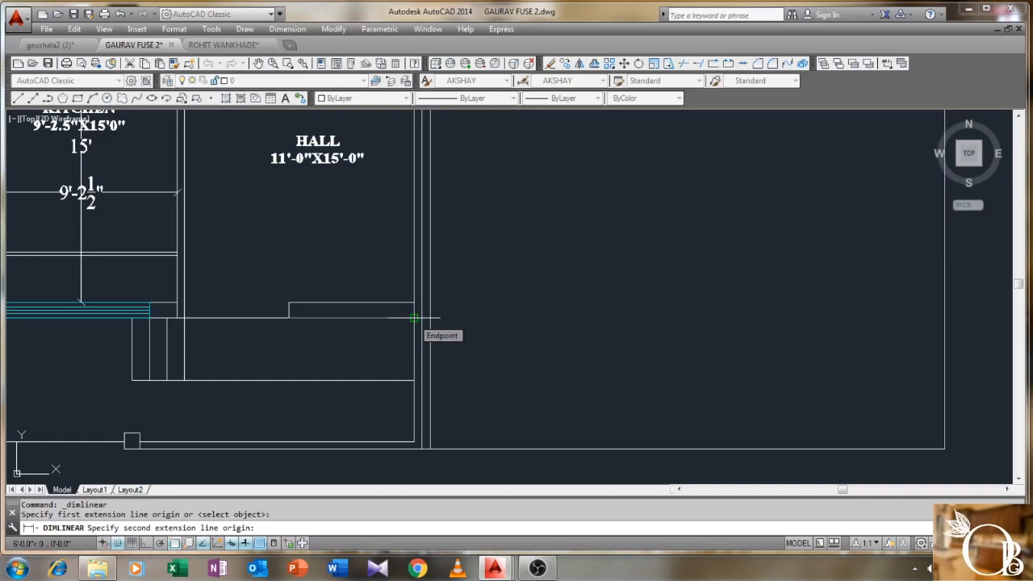
{"action": "left_click", "coordinate": [413, 318]}
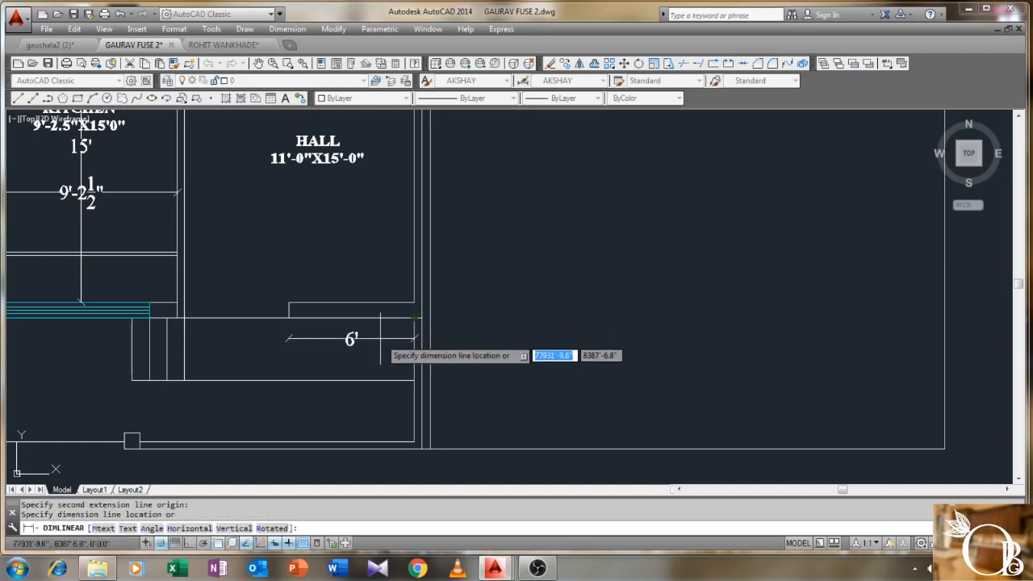
{"action": "left_click", "coordinate": [380, 338]}
{"action": "scroll", "coordinate": [383, 339], "scroll_direction": "down", "scroll_amount": 2}
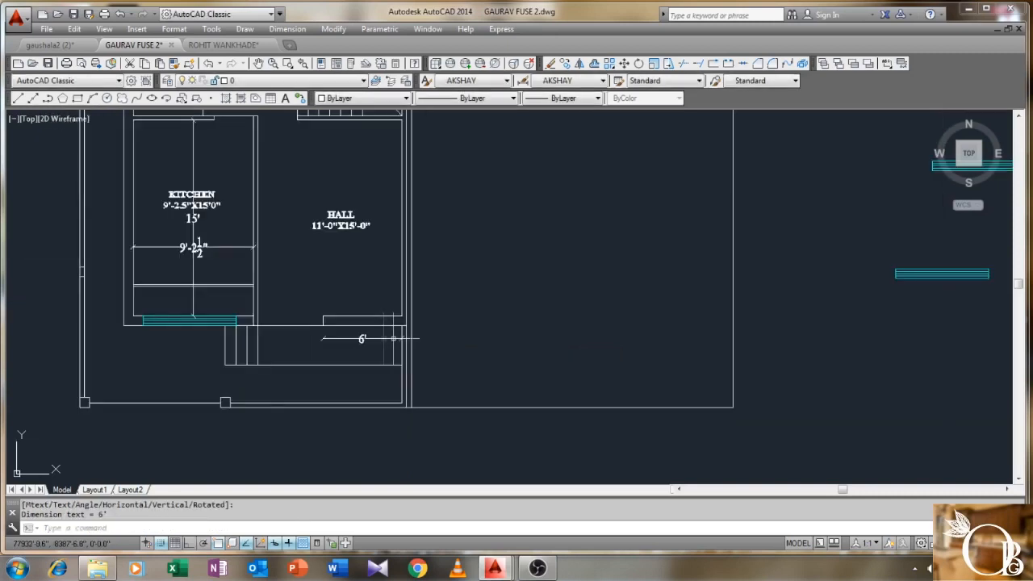
{"action": "middle_click_drag", "start_coordinate": [537, 322], "coordinate": [353, 321]}
{"action": "scroll", "coordinate": [352, 319], "scroll_direction": "up", "scroll_amount": 2}
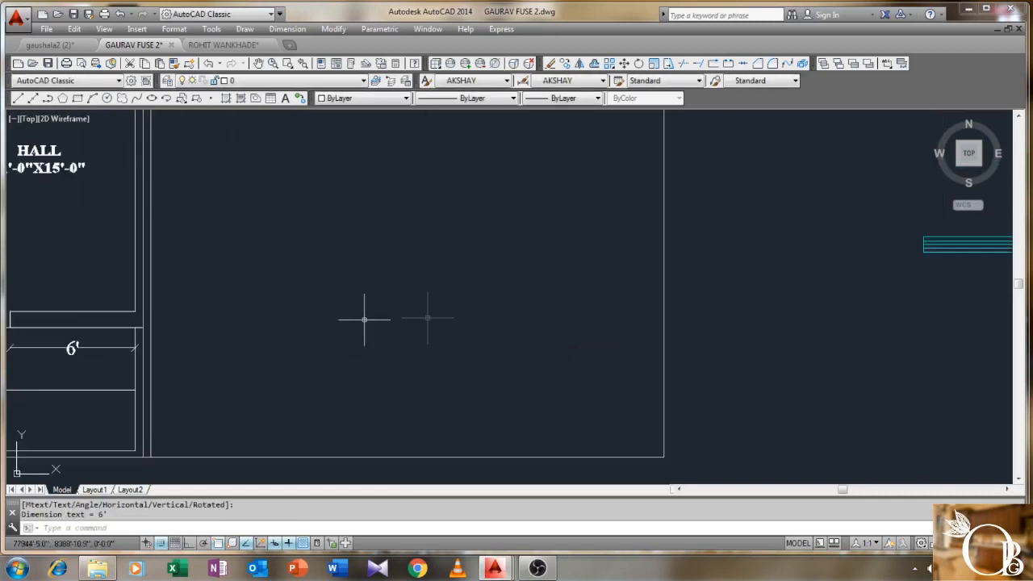
{"action": "scroll", "coordinate": [363, 320], "scroll_direction": "down", "scroll_amount": 2}
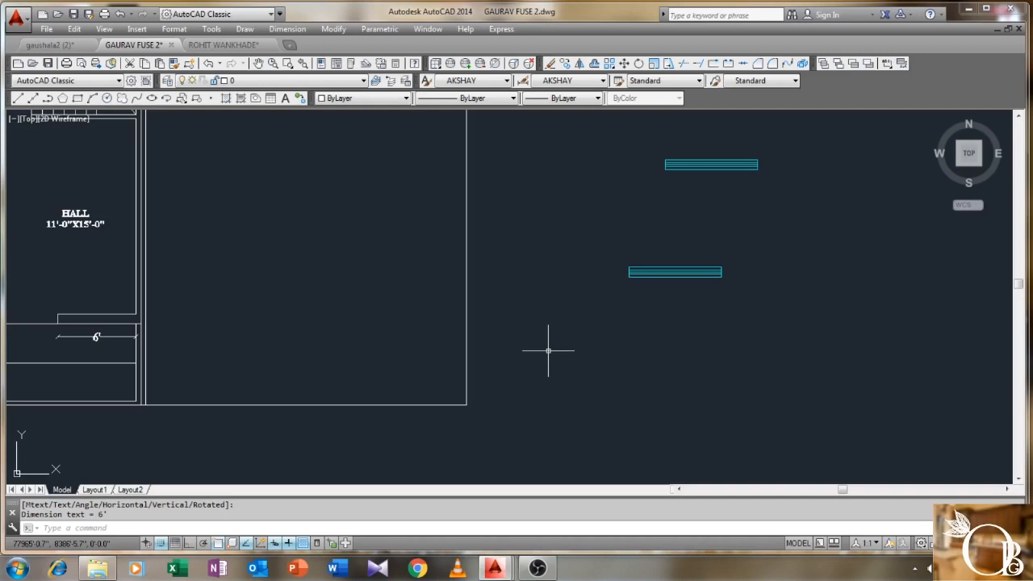
{"action": "scroll", "coordinate": [548, 351], "scroll_direction": "up", "scroll_amount": 2}
{"action": "scroll", "coordinate": [822, 230], "scroll_direction": "up", "scroll_amount": 4}
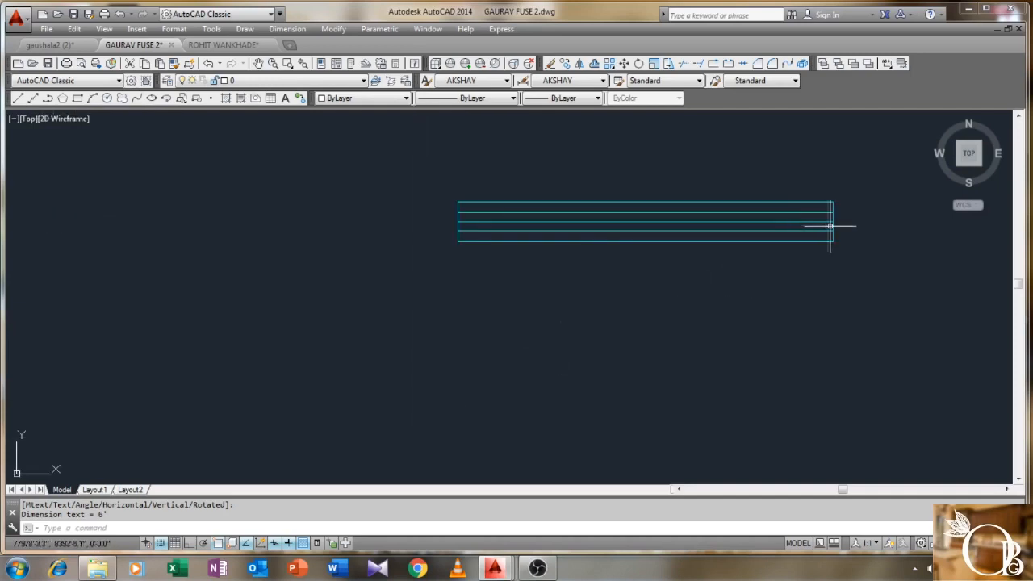
- Grip-stretch the lower cyan window block's right end to shorten it by 1'
{"action": "left_click", "coordinate": [832, 226]}
{"action": "left_click", "coordinate": [832, 221]}
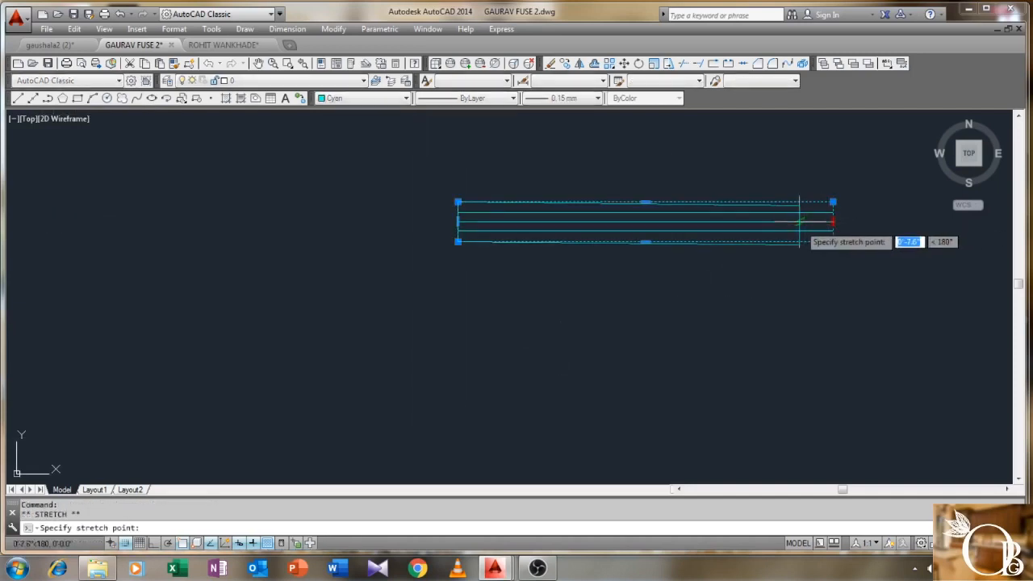
{"action": "type", "text": "5"}
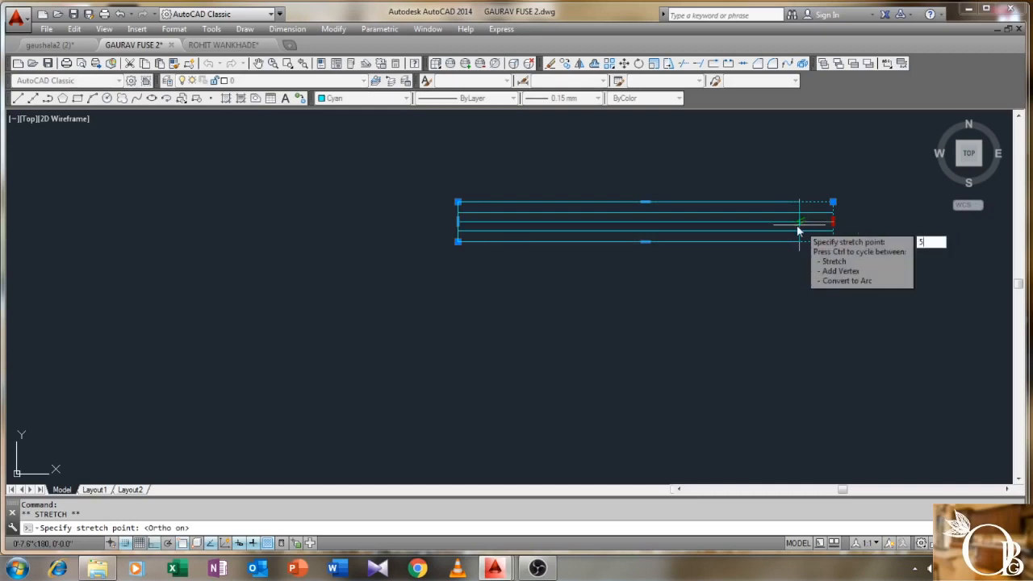
{"action": "key", "text": "BackSpace"}
{"action": "type", "text": "1"}
{"action": "key", "text": "Return"}
{"action": "middle_click_drag", "start_coordinate": [799, 272], "coordinate": [699, 286]}
{"action": "key", "text": "Escape"}
- Trim the cyan line ends overhanging the shortened window frame
{"action": "left_click", "coordinate": [763, 218]}
{"action": "left_click", "coordinate": [646, 298]}
{"action": "key", "text": "Return"}
{"action": "left_click", "coordinate": [742, 201]}
{"action": "left_click", "coordinate": [699, 291]}
{"action": "right_click", "coordinate": [699, 292]}
{"action": "left_click", "coordinate": [711, 300]}
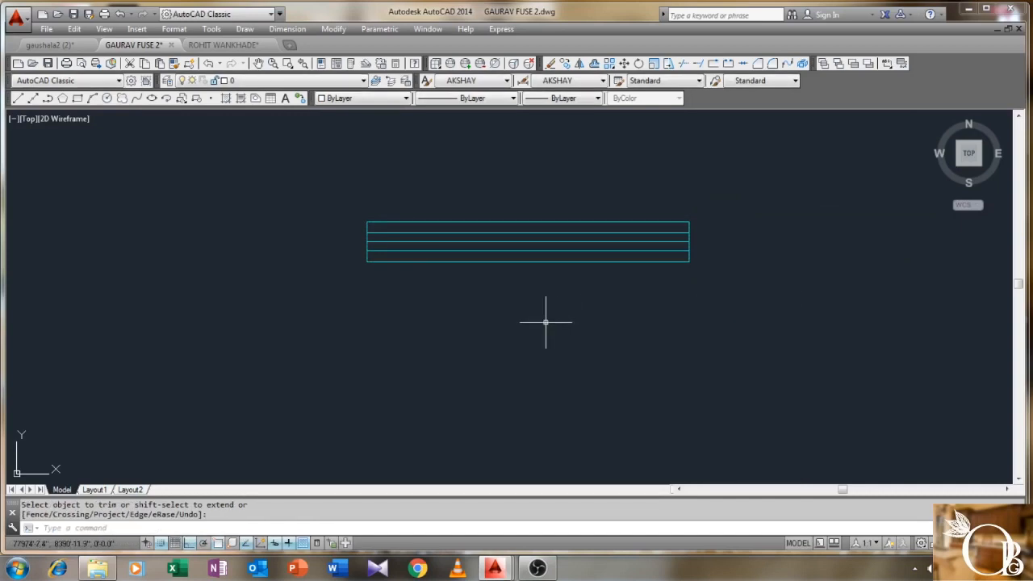
- Start a copy with the four cyan window lines selected
{"action": "key", "text": "Return"}
{"action": "left_click", "coordinate": [749, 192]}
{"action": "left_click", "coordinate": [359, 345]}
{"action": "key", "text": "Return"}
- Place the window copy at the corner of the hall's 6' wall opening, with Ortho off
{"action": "left_click", "coordinate": [365, 258]}
{"action": "scroll", "coordinate": [249, 295], "scroll_direction": "down", "scroll_amount": 8}
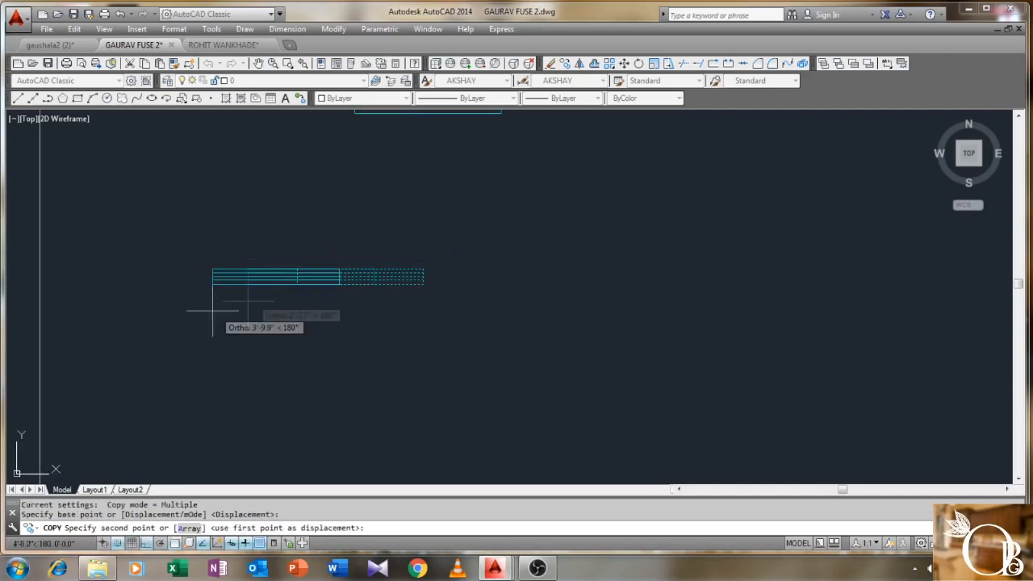
{"action": "middle_click_drag", "start_coordinate": [407, 341], "coordinate": [524, 323]}
{"action": "key", "text": "F8"}
{"action": "scroll", "coordinate": [391, 307], "scroll_direction": "up", "scroll_amount": 10}
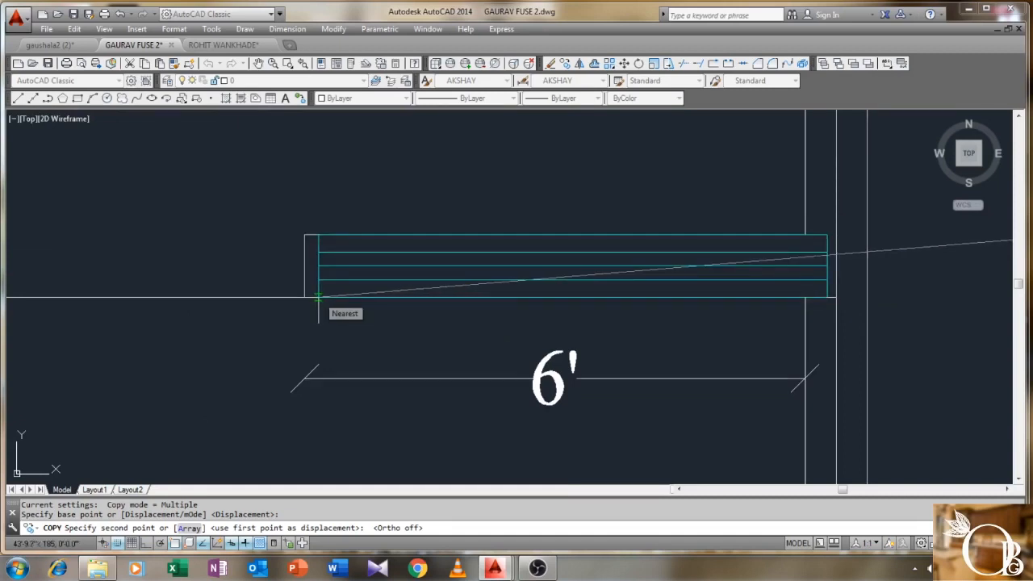
{"action": "left_click", "coordinate": [327, 297]}
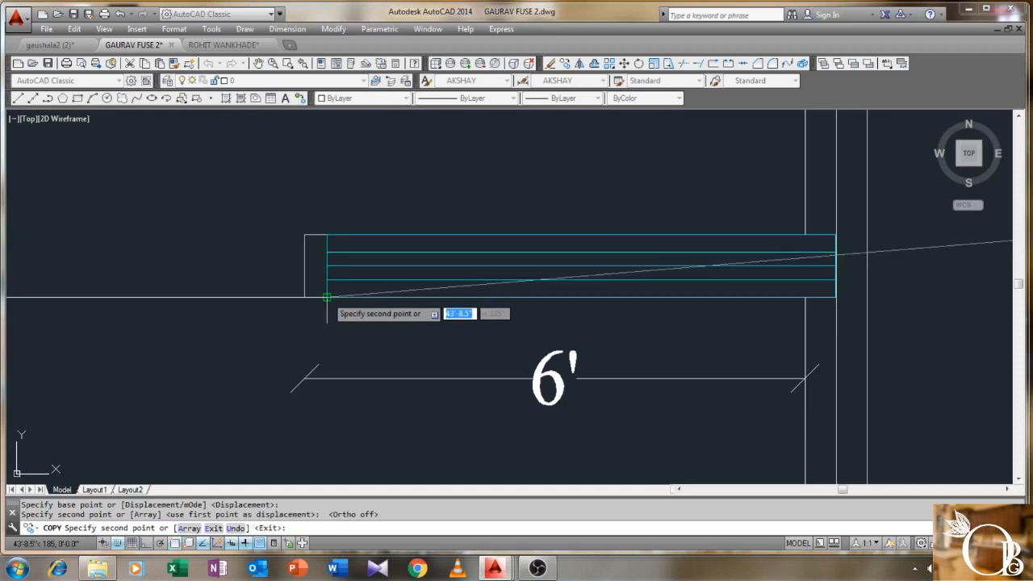
{"action": "right_click", "coordinate": [436, 308]}
{"action": "left_click", "coordinate": [456, 316]}
- Stretch the copied window rectangle's right edge back to the wall line
{"action": "scroll", "coordinate": [663, 327], "scroll_direction": "down", "scroll_amount": 1}
{"action": "scroll", "coordinate": [588, 279], "scroll_direction": "up", "scroll_amount": 4}
{"action": "left_click", "coordinate": [552, 245]}
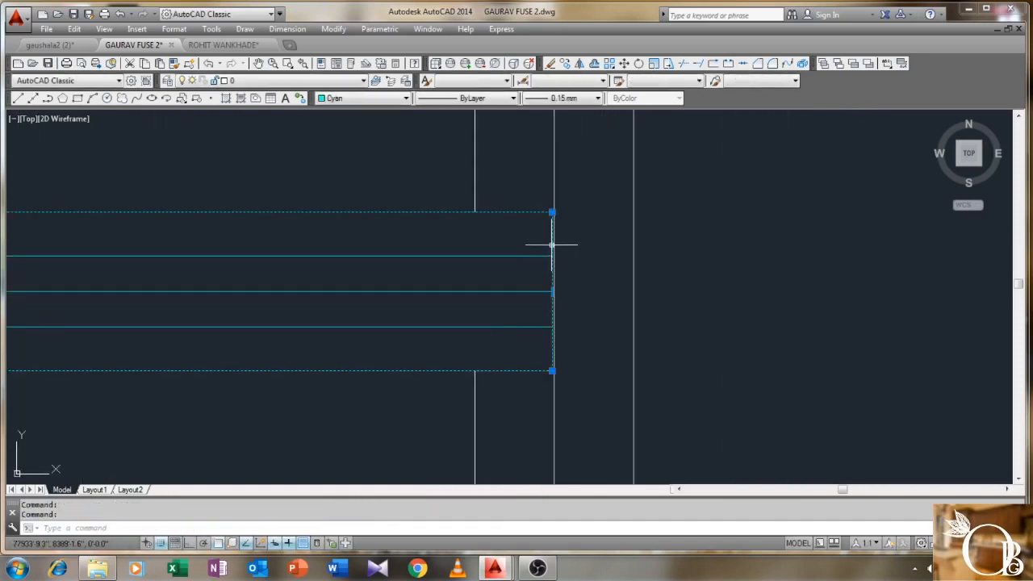
{"action": "left_click", "coordinate": [552, 291]}
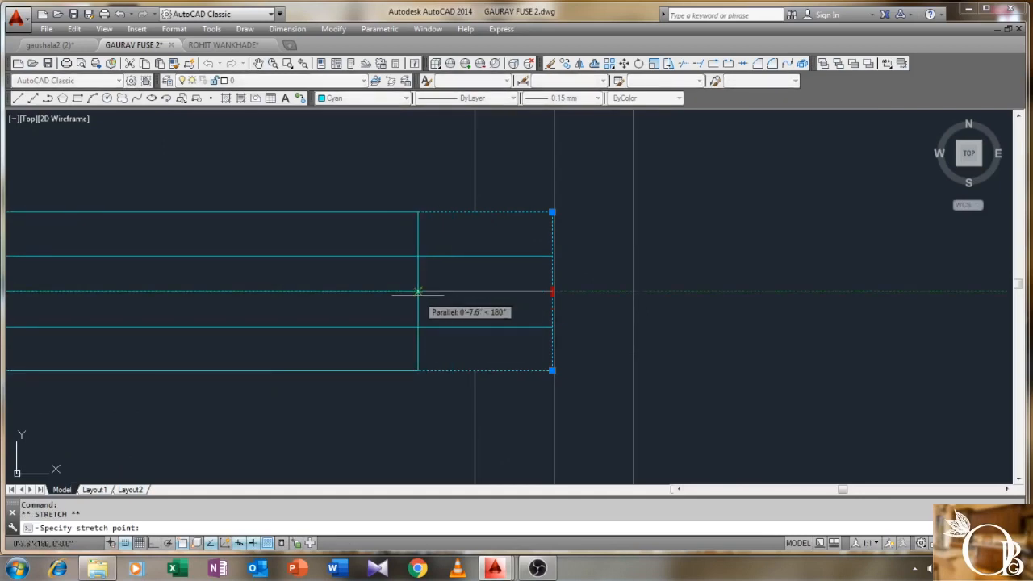
{"action": "left_click", "coordinate": [417, 291]}
{"action": "scroll", "coordinate": [432, 311], "scroll_direction": "down", "scroll_amount": 3}
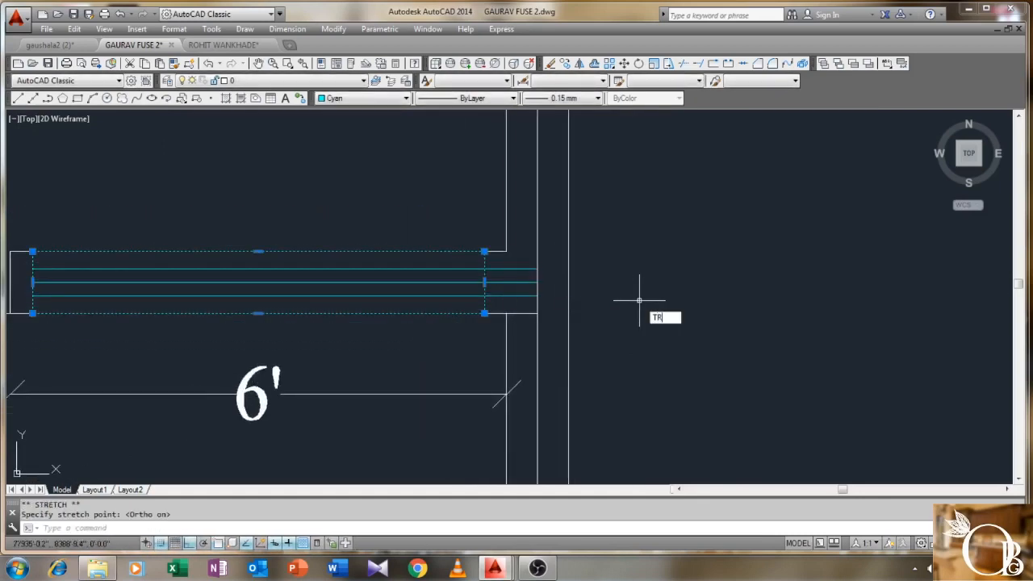
- Cancel a mistaken trim on the window lines and undo it
{"action": "key", "text": "Return"}
{"action": "key", "text": "Return"}
{"action": "left_click", "coordinate": [641, 219]}
{"action": "left_click", "coordinate": [442, 352]}
{"action": "right_click", "coordinate": [459, 353]}
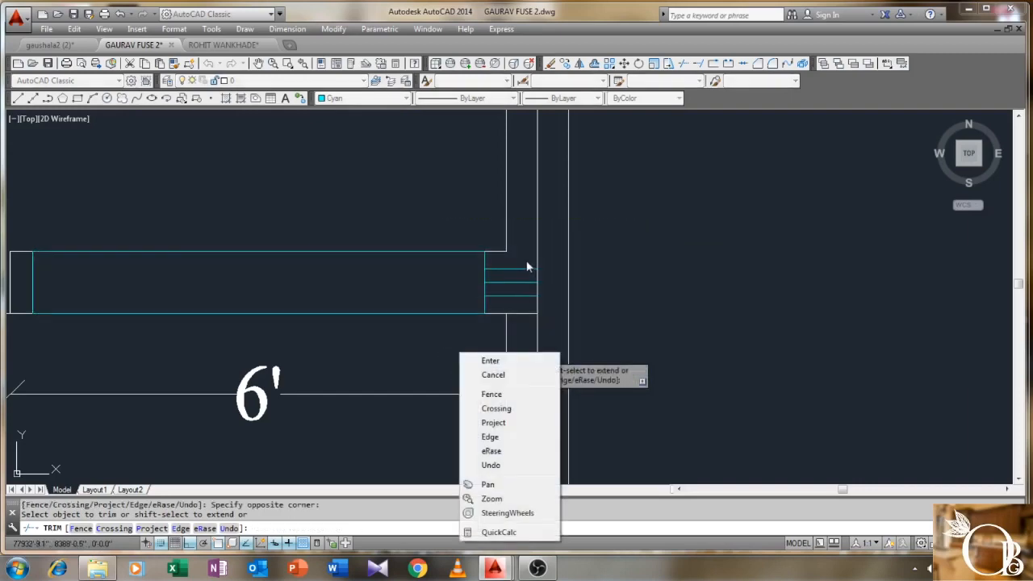
{"action": "key", "text": "Escape"}
{"action": "key", "text": "Escape"}
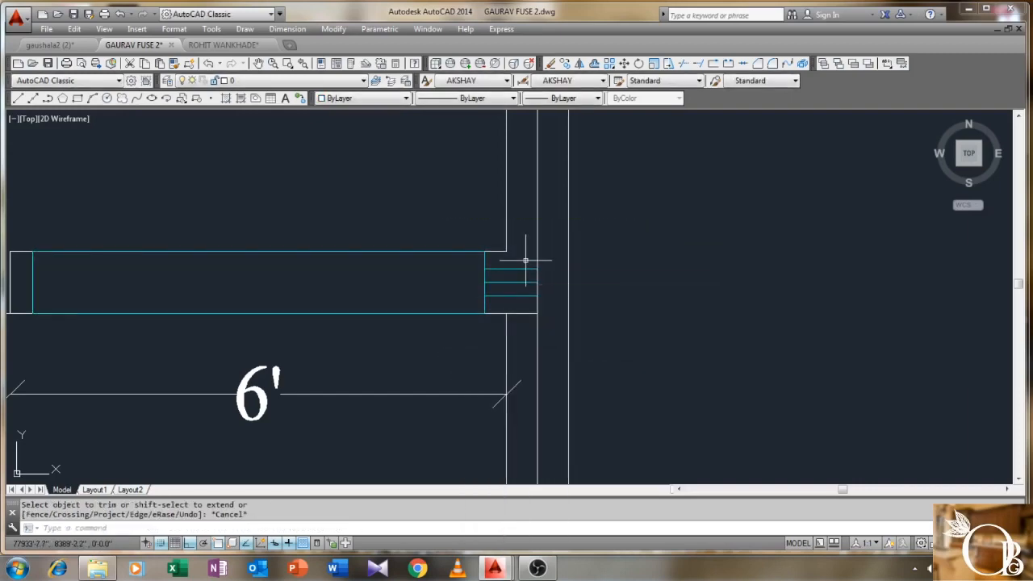
{"action": "key", "text": "Return"}
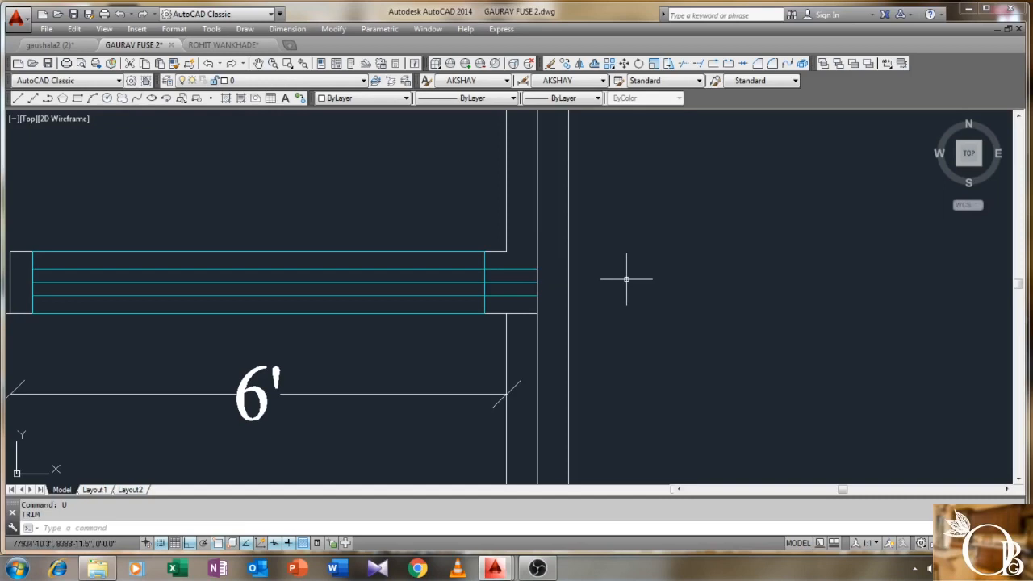
- Trim the cyan line ends overhanging the hall window's right edge using TR
{"action": "type", "text": "TR"}
{"action": "key", "text": "Return"}
{"action": "left_click", "coordinate": [657, 197]}
{"action": "left_click", "coordinate": [443, 355]}
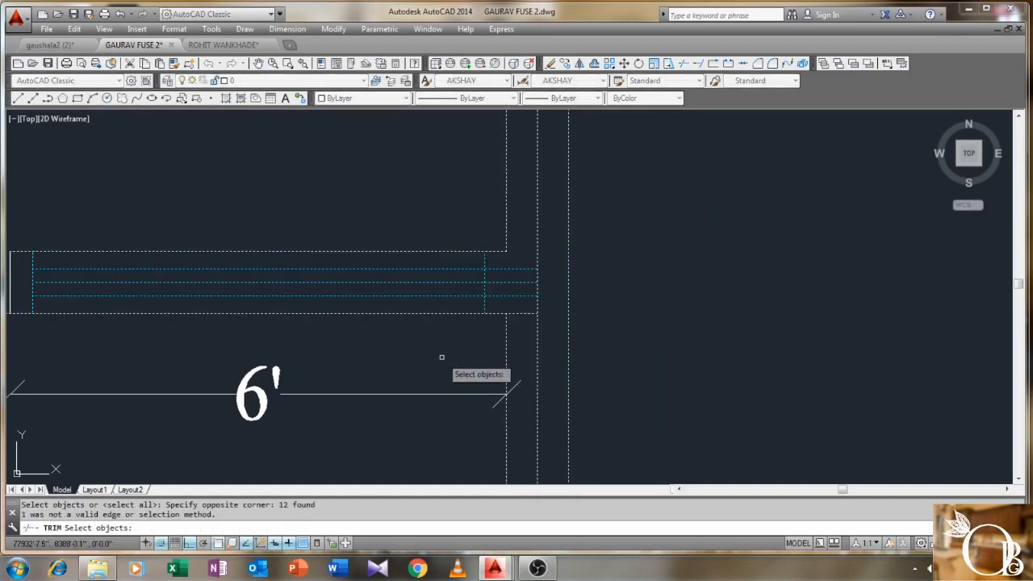
{"action": "key", "text": "Return"}
{"action": "left_click", "coordinate": [510, 269]}
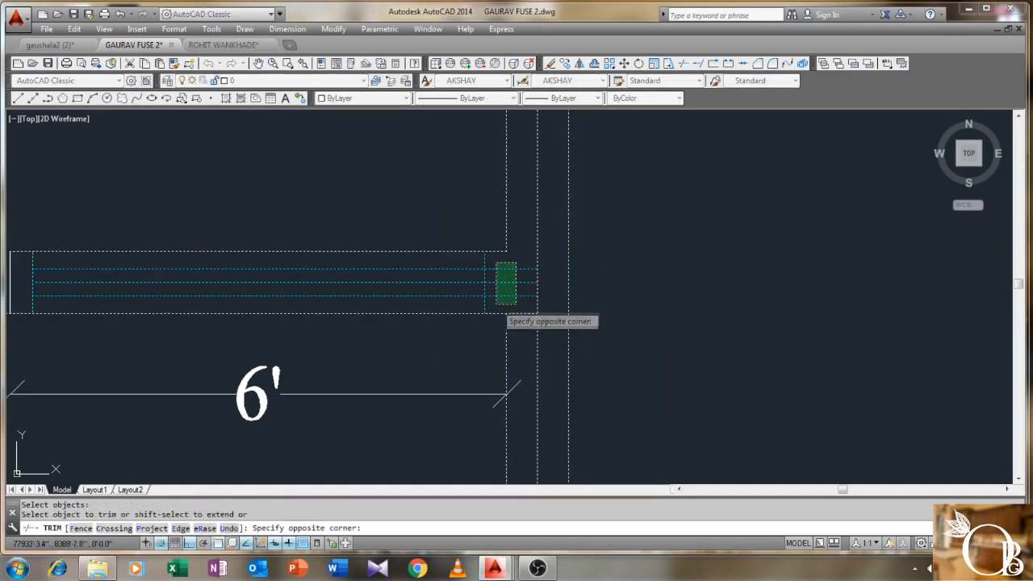
{"action": "left_click", "coordinate": [489, 300]}
{"action": "right_click", "coordinate": [409, 186]}
{"action": "left_click", "coordinate": [437, 192]}
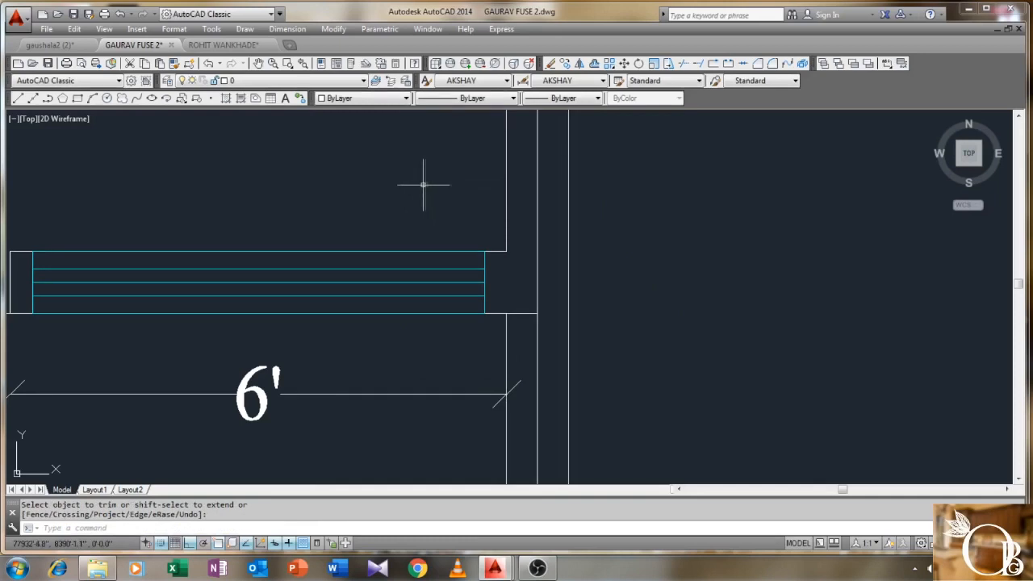
{"action": "scroll", "coordinate": [425, 184], "scroll_direction": "down", "scroll_amount": 6}
{"action": "middle_click_drag", "start_coordinate": [548, 308], "coordinate": [480, 267]}
{"action": "scroll", "coordinate": [459, 352], "scroll_direction": "up", "scroll_amount": 1}
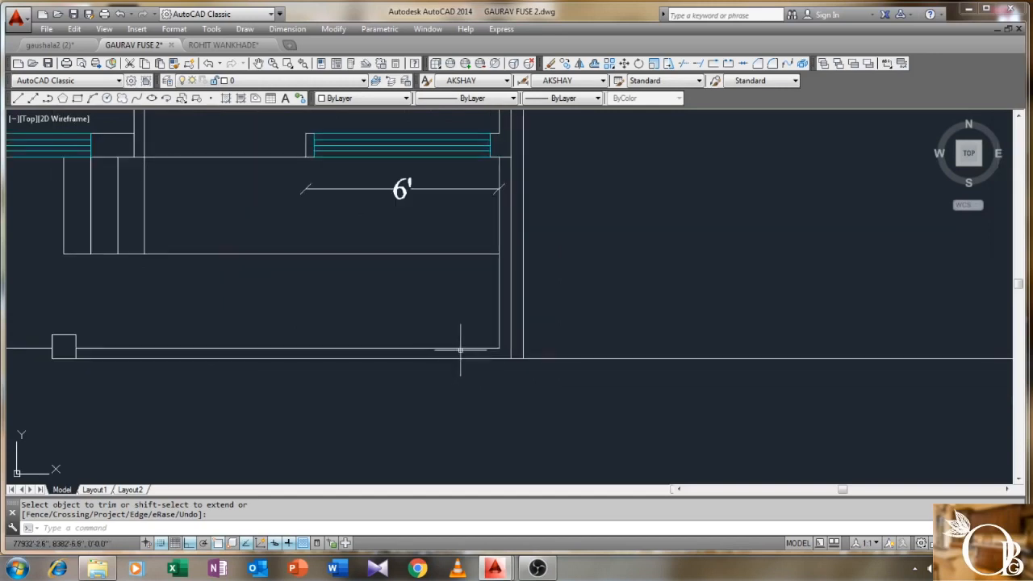
{"action": "scroll", "coordinate": [507, 330], "scroll_direction": "down", "scroll_amount": 5}
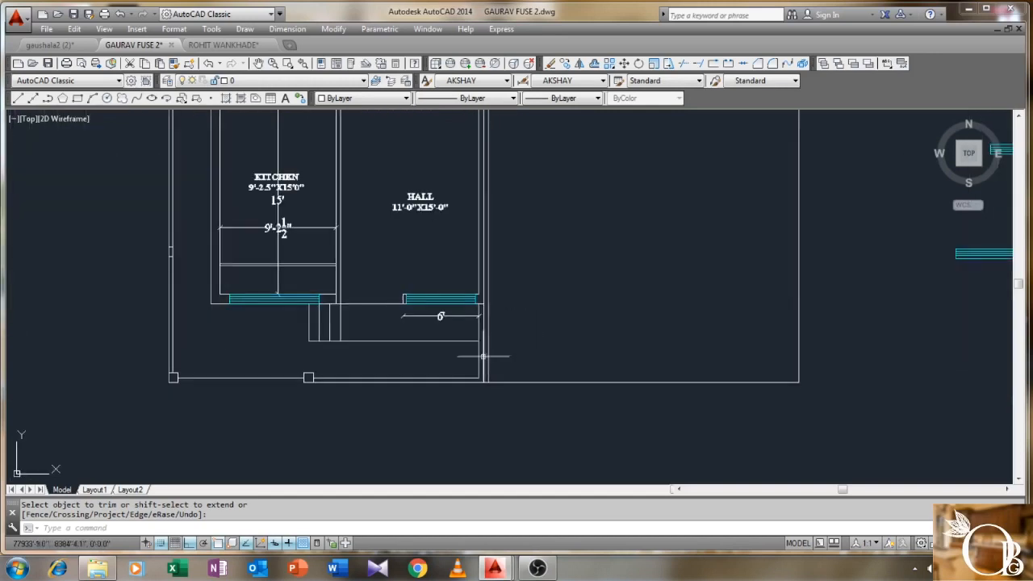
- Move the vertical wall line beside the 6' opening by 2.5
{"action": "scroll", "coordinate": [483, 355], "scroll_direction": "up", "scroll_amount": 5}
{"action": "scroll", "coordinate": [461, 397], "scroll_direction": "up", "scroll_amount": 2}
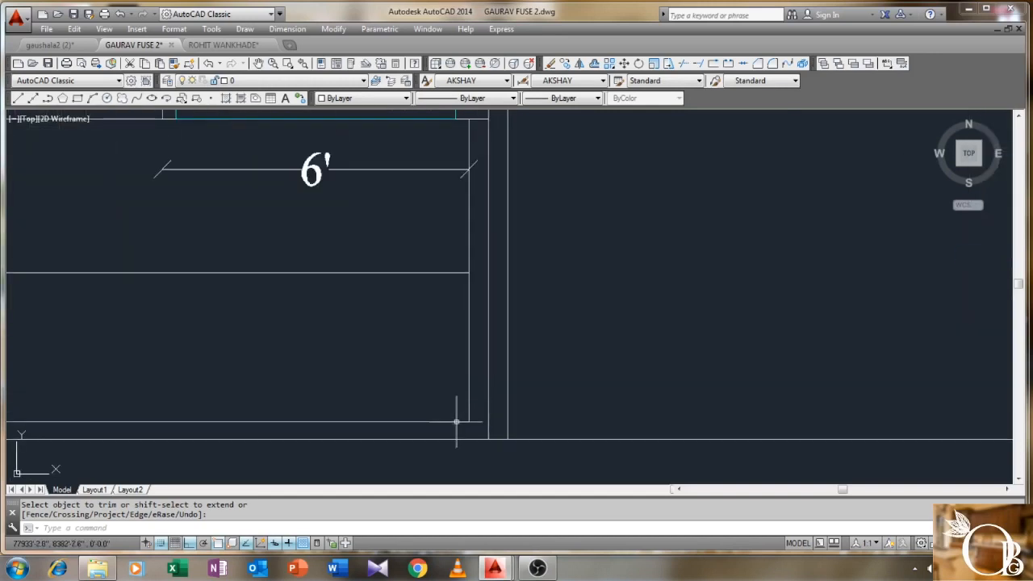
{"action": "left_click", "coordinate": [469, 421]}
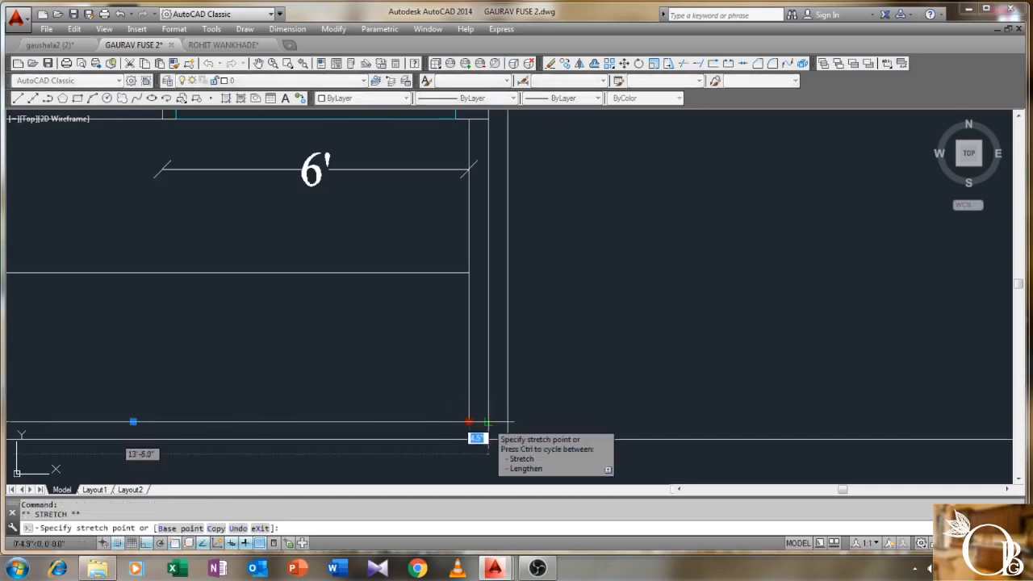
{"action": "key", "text": "Escape"}
{"action": "type", "text": "M"}
{"action": "key", "text": "Return"}
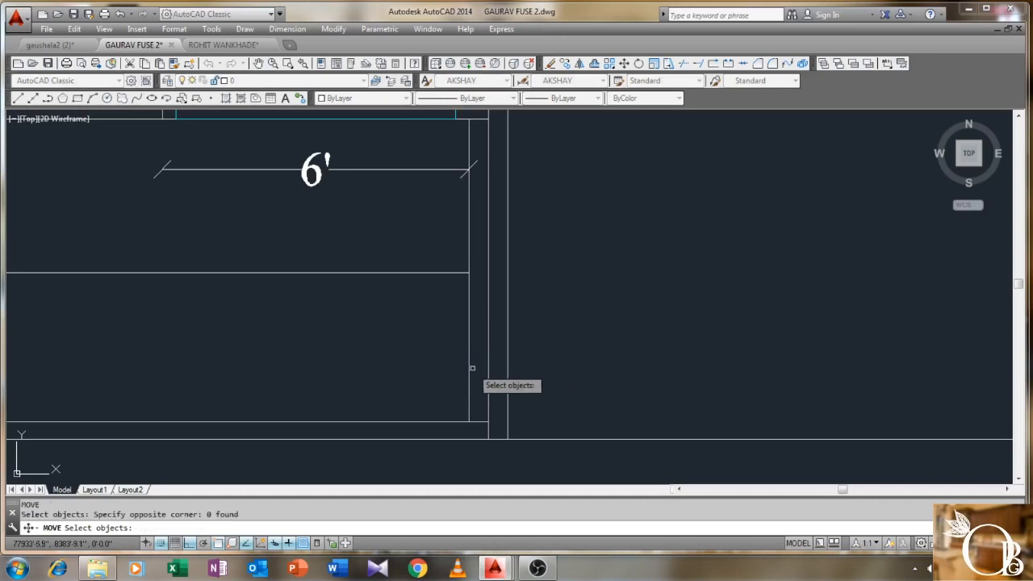
{"action": "key", "text": "Return"}
{"action": "left_click", "coordinate": [469, 421]}
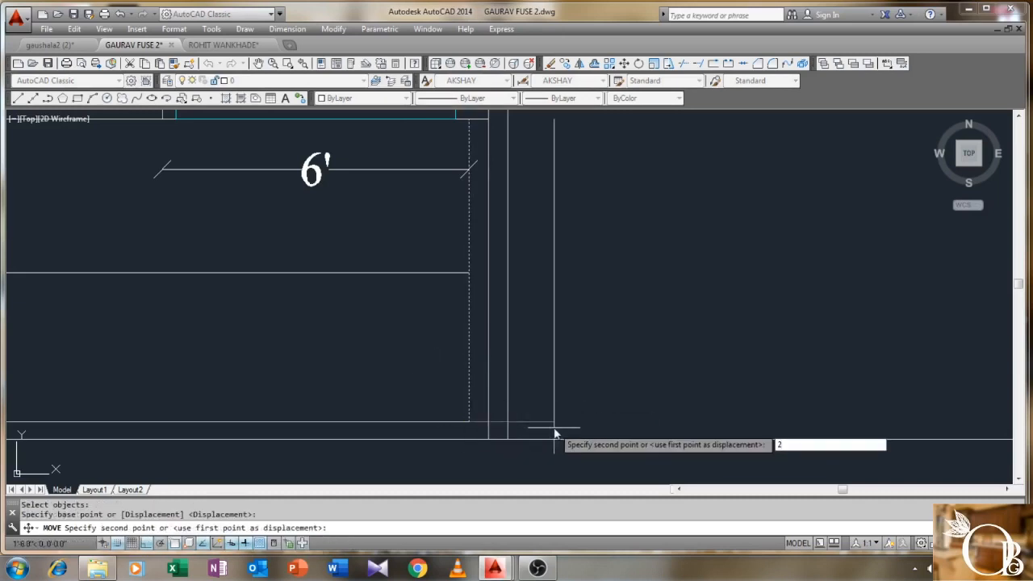
{"action": "key", "text": "Return"}
- Extend the horizontal wall line to meet the moved vertical line
{"action": "scroll", "coordinate": [468, 389], "scroll_direction": "down", "scroll_amount": 2}
{"action": "mouse_move", "coordinate": [473, 376]}
{"action": "middle_mouse_down"}
{"action": "mouse_move", "coordinate": [396, 384]}
{"action": "mouse_move", "coordinate": [464, 375]}
{"action": "middle_mouse_up"}
{"action": "scroll", "coordinate": [396, 384], "scroll_direction": "down", "scroll_amount": 2}
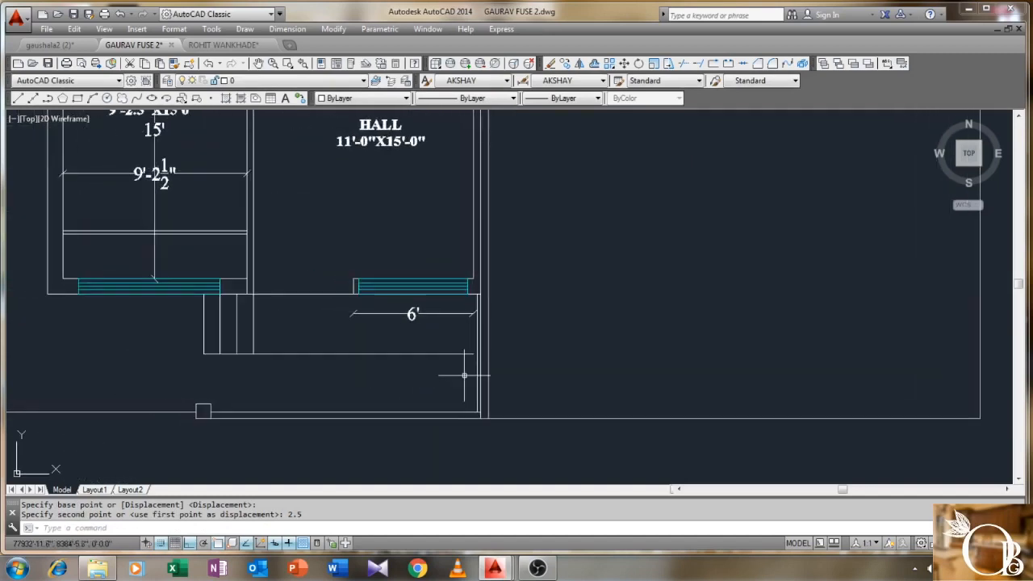
{"action": "scroll", "coordinate": [452, 334], "scroll_direction": "up", "scroll_amount": 2}
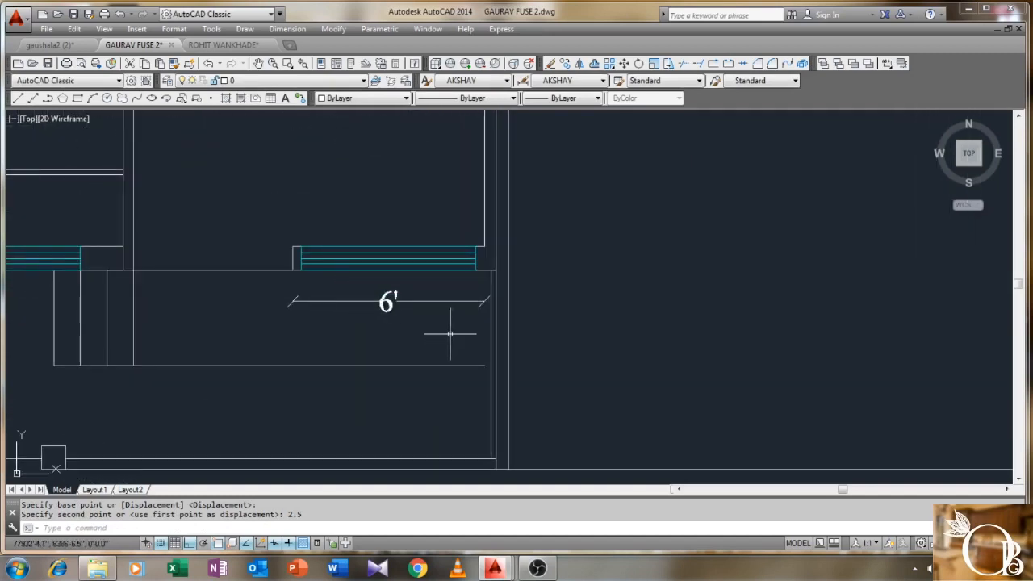
{"action": "key", "text": "Return"}
{"action": "left_click", "coordinate": [492, 399]}
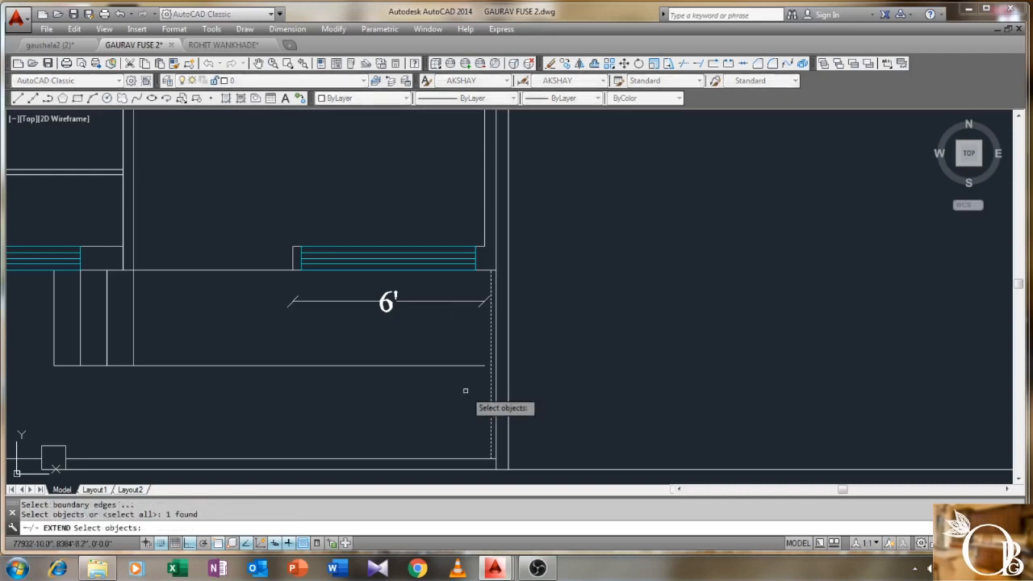
{"action": "key", "text": "Return"}
{"action": "left_click", "coordinate": [473, 365]}
{"action": "right_click", "coordinate": [462, 390]}
{"action": "left_click", "coordinate": [472, 389]}
{"action": "left_click", "coordinate": [466, 402]}
{"action": "key", "text": "Escape"}
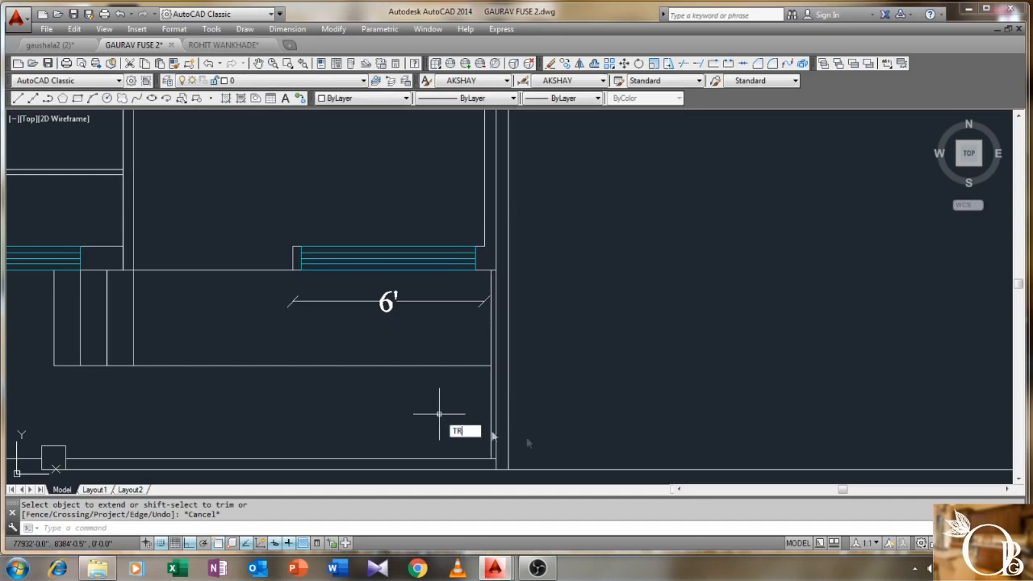
- Trim the leftover overhang at the wall corner below the opening
{"action": "key", "text": "Return"}
{"action": "left_click", "coordinate": [577, 411]}
{"action": "left_click", "coordinate": [454, 486]}
{"action": "left_click", "coordinate": [467, 473]}
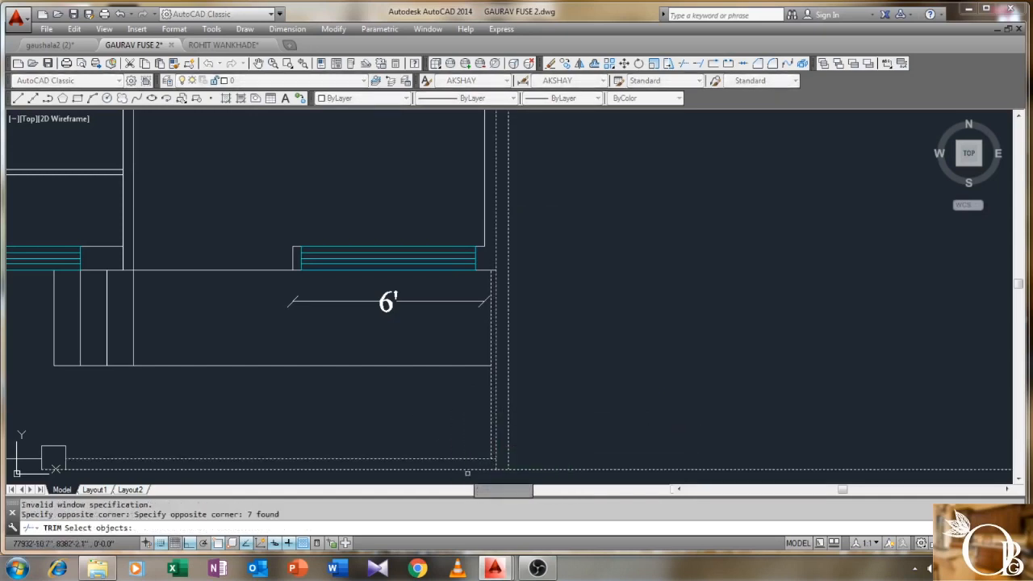
{"action": "right_click", "coordinate": [467, 473]}
{"action": "scroll", "coordinate": [493, 464], "scroll_direction": "up", "scroll_amount": 2}
{"action": "left_click", "coordinate": [492, 450]}
{"action": "right_click", "coordinate": [405, 342]}
{"action": "left_click", "coordinate": [433, 350]}
- Select the temporary 6' dimension below the hall
{"action": "scroll", "coordinate": [434, 352], "scroll_direction": "down", "scroll_amount": 2}
{"action": "middle_click_drag", "start_coordinate": [364, 276], "coordinate": [413, 357]}
{"action": "scroll", "coordinate": [412, 358], "scroll_direction": "down", "scroll_amount": 1}
{"action": "left_click", "coordinate": [448, 323]}
{"action": "left_click", "coordinate": [349, 336]}
- Delete the 6' hall dimension and the overlapping 15' and 9'-2½" kitchen dimensions
{"action": "key", "text": "Delete"}
{"action": "scroll", "coordinate": [322, 346], "scroll_direction": "down", "scroll_amount": 2}
{"action": "middle_click_drag", "start_coordinate": [310, 274], "coordinate": [438, 334]}
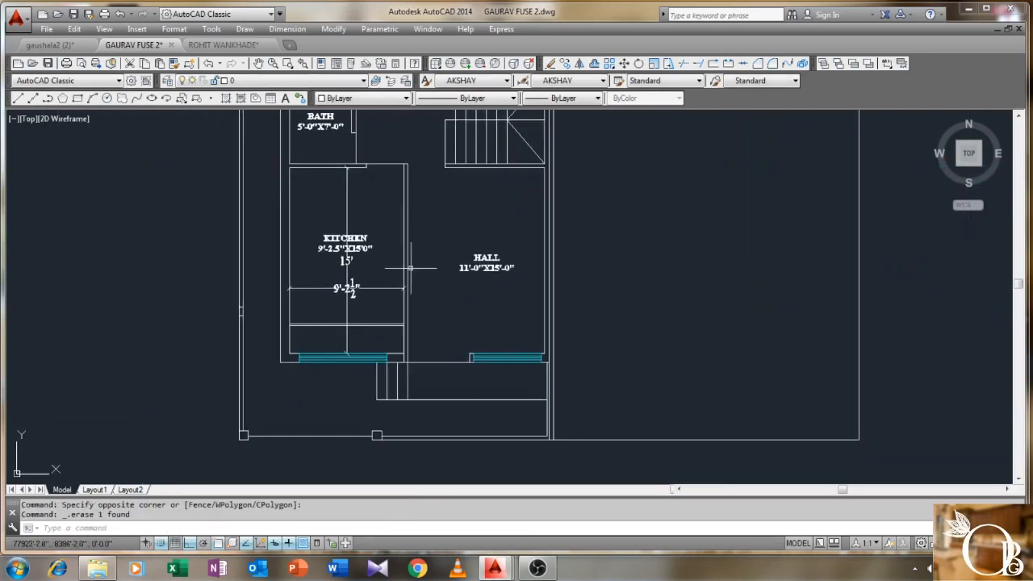
{"action": "scroll", "coordinate": [352, 260], "scroll_direction": "up", "scroll_amount": 2}
{"action": "middle_click_drag", "start_coordinate": [360, 281], "coordinate": [407, 243]}
{"action": "scroll", "coordinate": [407, 246], "scroll_direction": "down", "scroll_amount": 2}
{"action": "scroll", "coordinate": [412, 246], "scroll_direction": "up", "scroll_amount": 2}
{"action": "left_click_drag", "start_coordinate": [413, 246], "coordinate": [353, 287]}
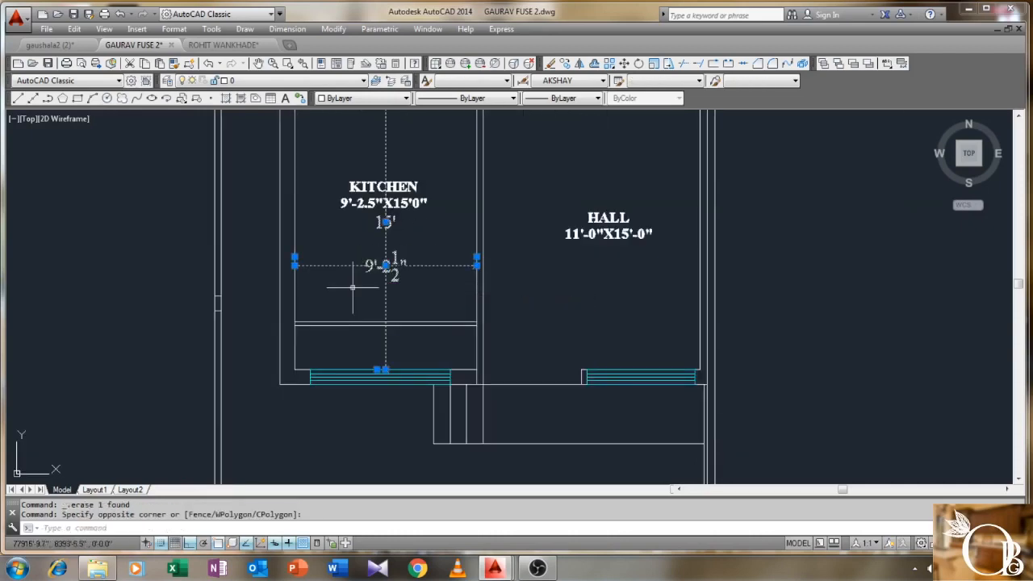
{"action": "key", "text": "Delete"}
- Zoom and pan so the whole floor plan and the bed block to its right are visible
{"action": "scroll", "coordinate": [428, 278], "scroll_direction": "down", "scroll_amount": 4}
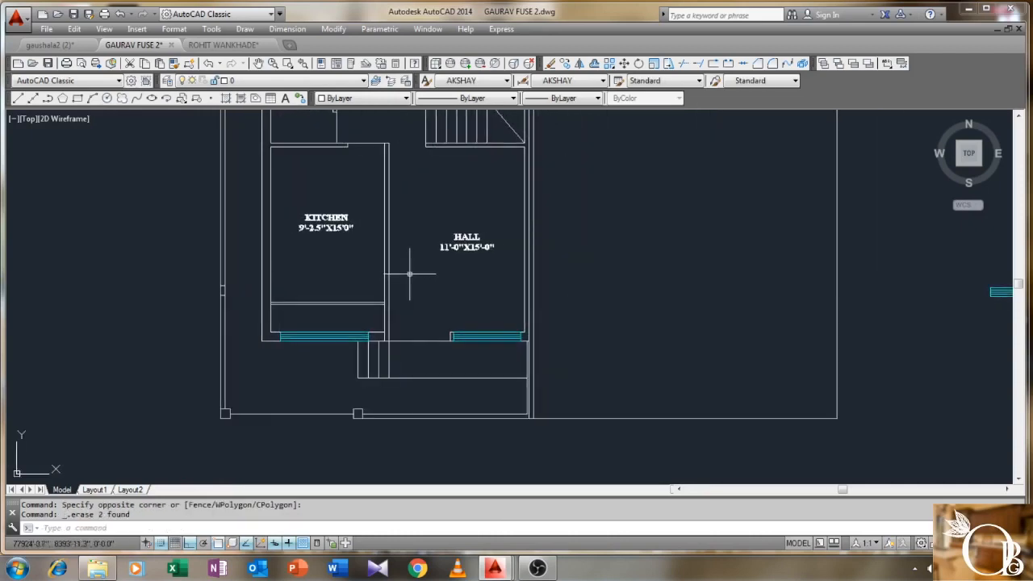
{"action": "scroll", "coordinate": [427, 274], "scroll_direction": "up", "scroll_amount": 4}
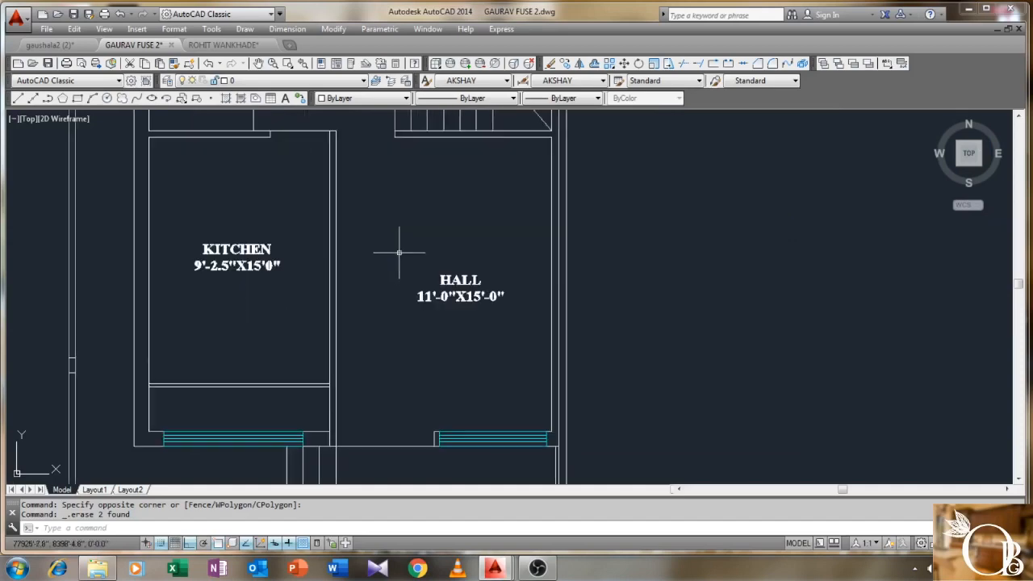
{"action": "scroll", "coordinate": [399, 253], "scroll_direction": "down", "scroll_amount": 2}
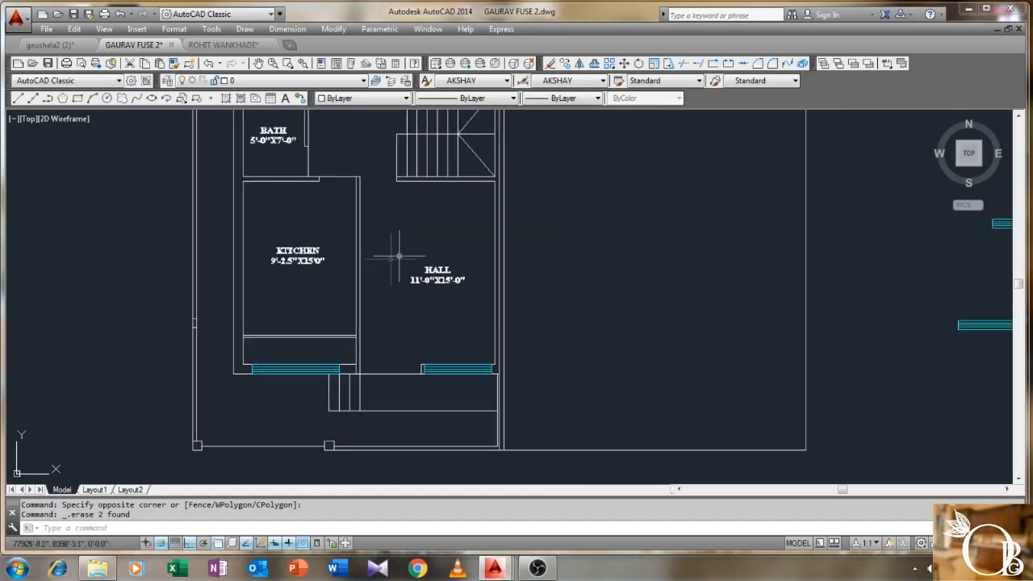
{"action": "scroll", "coordinate": [390, 263], "scroll_direction": "down", "scroll_amount": 4}
{"action": "middle_click_drag", "start_coordinate": [396, 255], "coordinate": [422, 292]}
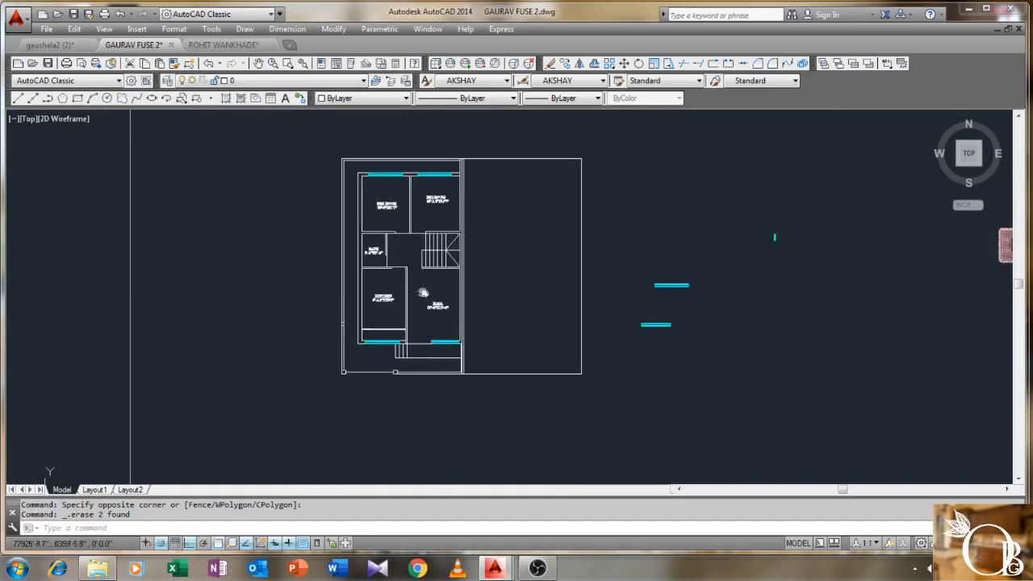
{"action": "middle_click_drag", "start_coordinate": [523, 230], "coordinate": [437, 242]}
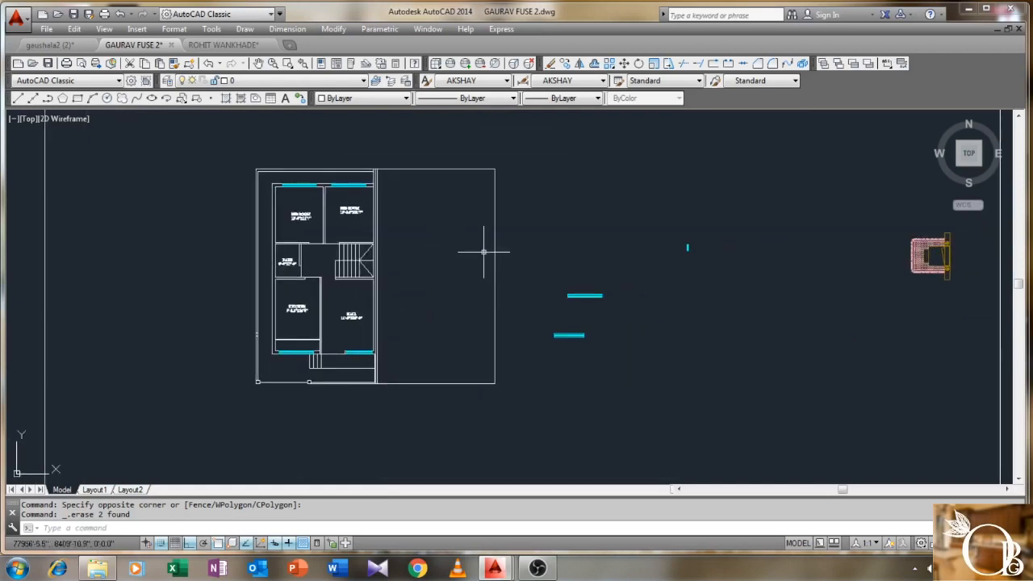
- Rotate the bed block 90 degrees about its corner
{"action": "key", "text": "Return"}
{"action": "middle_click_drag", "start_coordinate": [956, 262], "coordinate": [753, 255]}
{"action": "left_click", "coordinate": [760, 214]}
{"action": "left_click", "coordinate": [721, 272]}
{"action": "key", "text": "Return"}
{"action": "scroll", "coordinate": [751, 275], "scroll_direction": "up", "scroll_amount": 2}
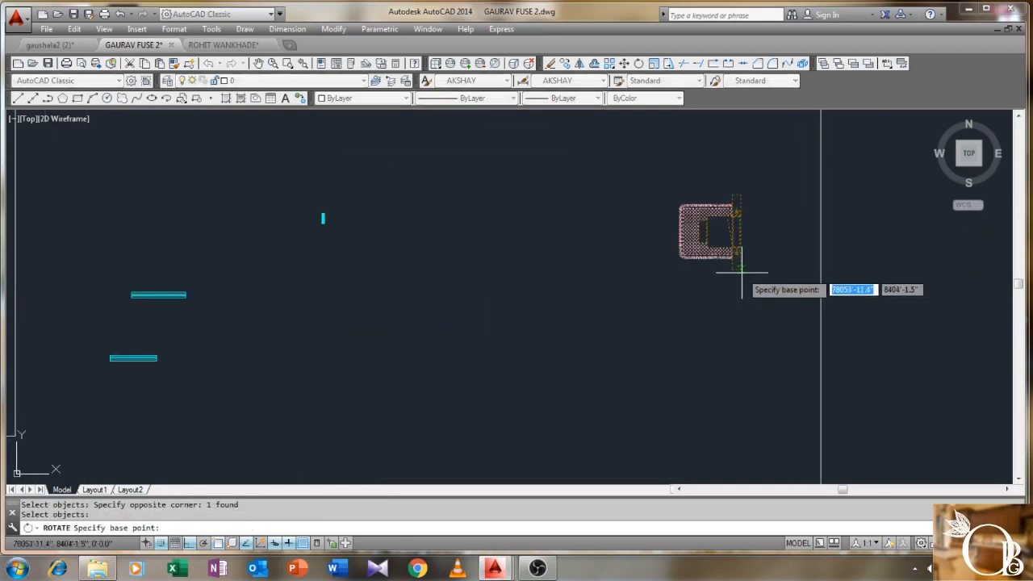
{"action": "left_click", "coordinate": [741, 272]}
{"action": "left_click", "coordinate": [742, 202]}
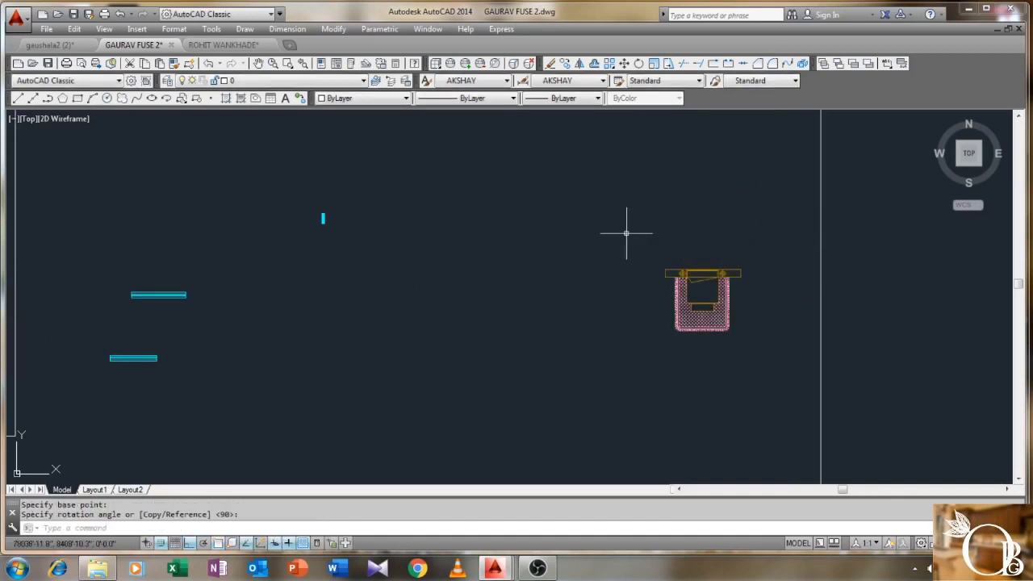
- Move the bed to the top wall corner of the right bedroom, with ortho off
{"action": "key", "text": "Return"}
{"action": "left_click", "coordinate": [755, 251]}
{"action": "left_click", "coordinate": [647, 349]}
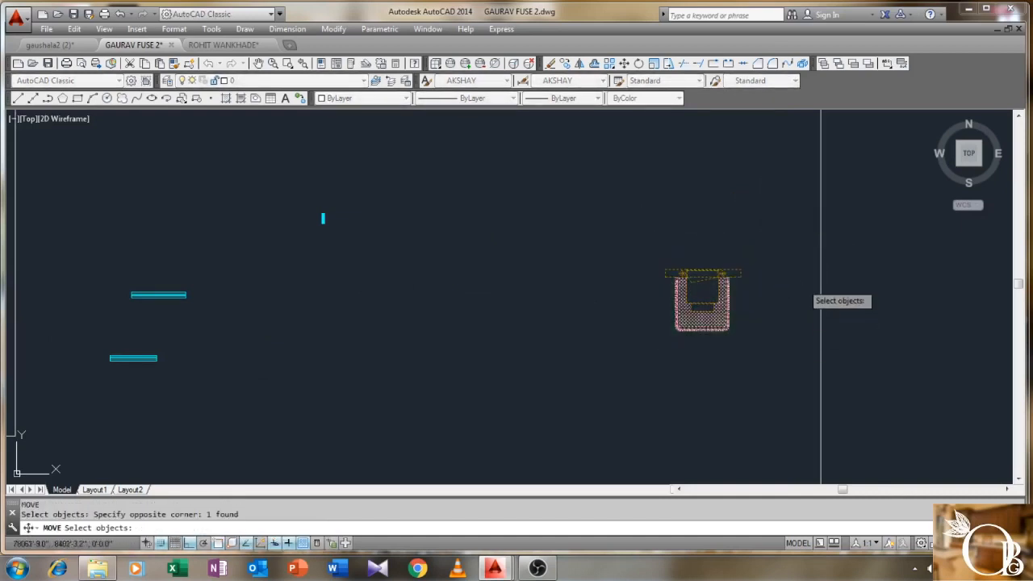
{"action": "key", "text": "Return"}
{"action": "left_click", "coordinate": [743, 267]}
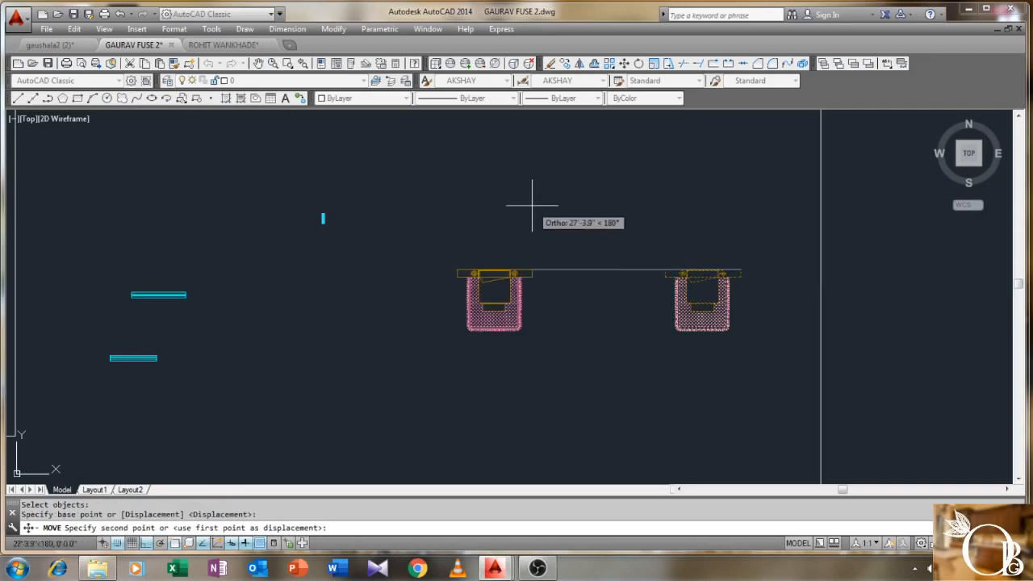
{"action": "scroll", "coordinate": [484, 202], "scroll_direction": "down", "scroll_amount": 3}
{"action": "key", "text": "F8"}
{"action": "scroll", "coordinate": [438, 274], "scroll_direction": "up", "scroll_amount": 8}
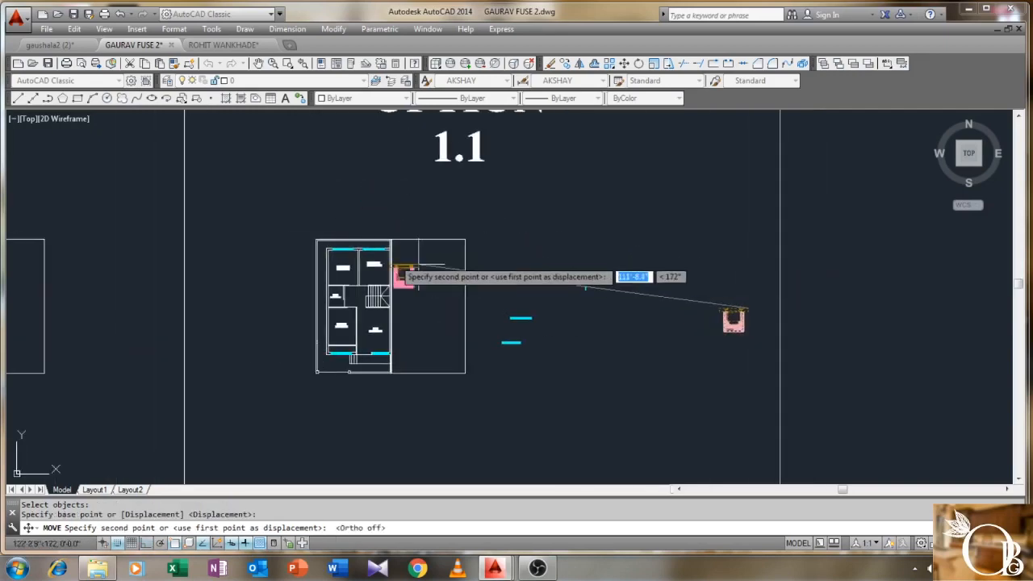
{"action": "scroll", "coordinate": [595, 298], "scroll_direction": "up", "scroll_amount": 2}
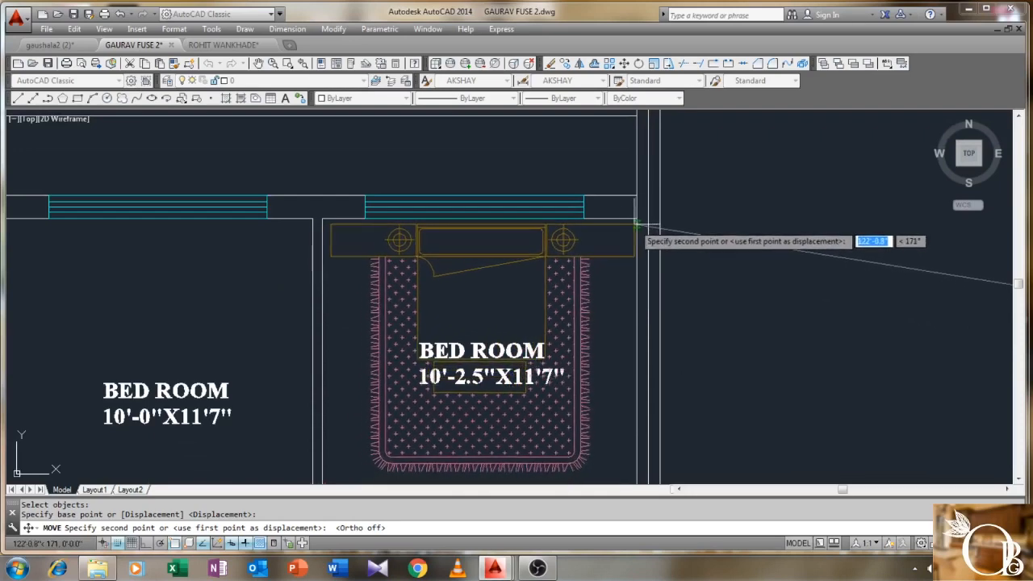
{"action": "scroll", "coordinate": [637, 219], "scroll_direction": "up", "scroll_amount": 2}
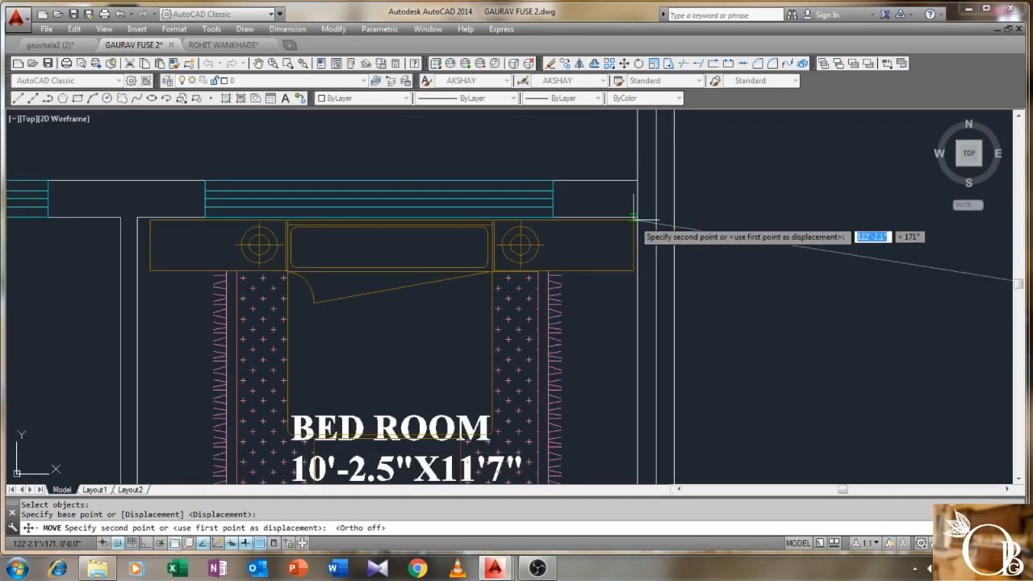
{"action": "left_click", "coordinate": [631, 217]}
{"action": "scroll", "coordinate": [614, 264], "scroll_direction": "down", "scroll_amount": 3}
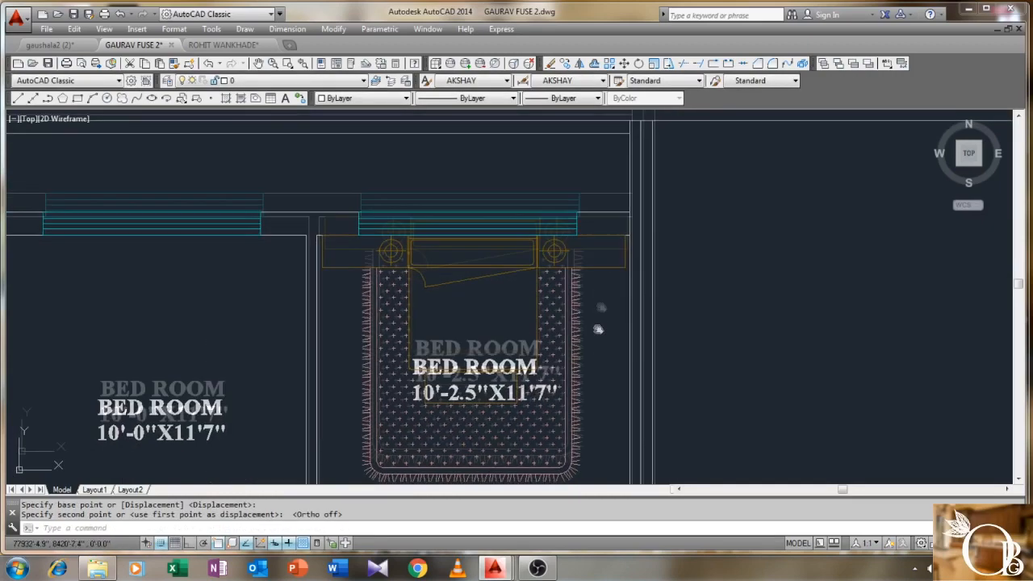
{"action": "scroll", "coordinate": [594, 286], "scroll_direction": "up", "scroll_amount": 1}
{"action": "scroll", "coordinate": [588, 292], "scroll_direction": "up", "scroll_amount": 1}
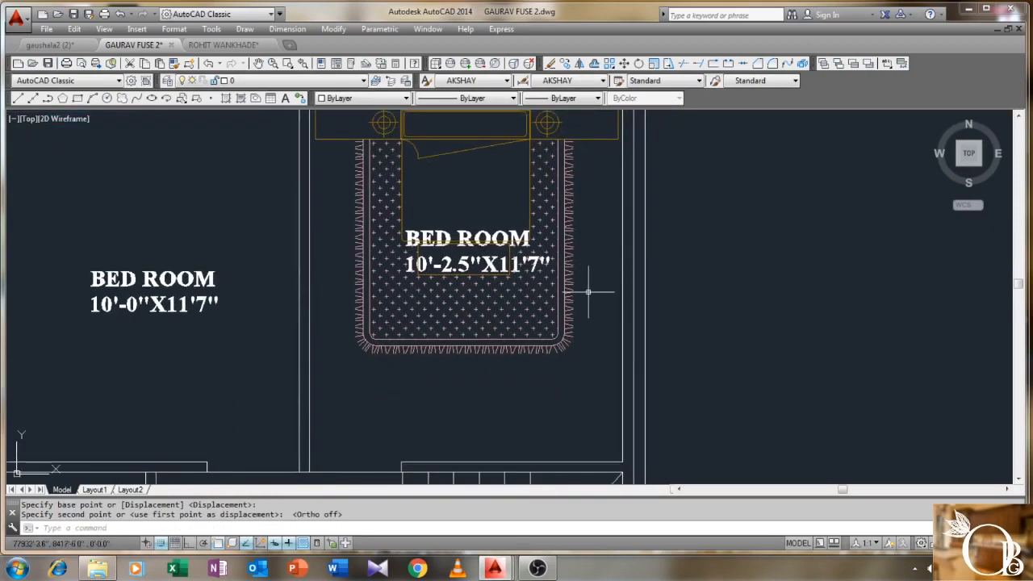
- Move the right bedroom's label below the bed
{"action": "key", "text": "Return"}
{"action": "left_click", "coordinate": [468, 240]}
{"action": "key", "text": "Return"}
{"action": "left_click", "coordinate": [478, 238]}
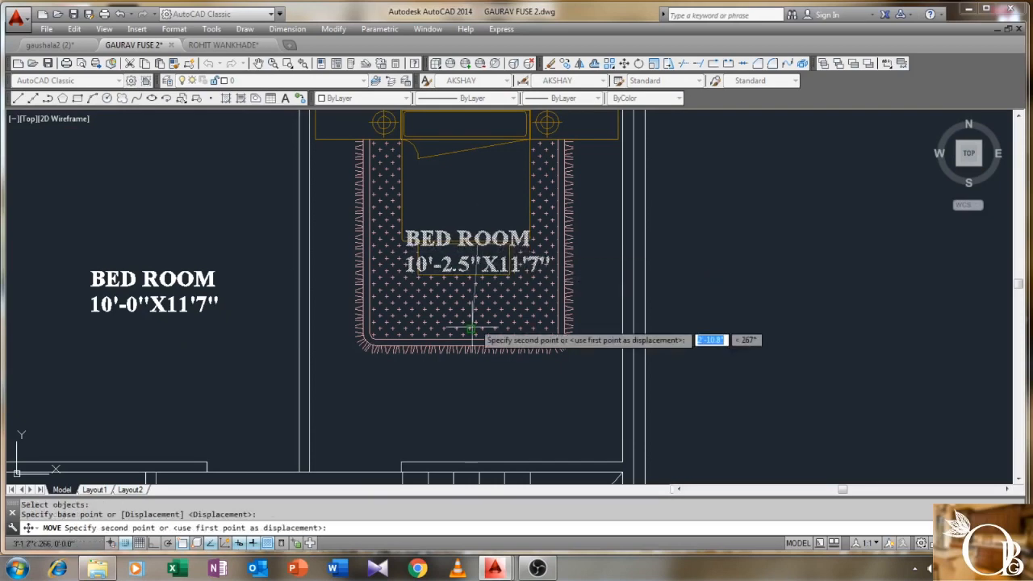
{"action": "left_click", "coordinate": [481, 380]}
{"action": "scroll", "coordinate": [481, 381], "scroll_direction": "down", "scroll_amount": 3}
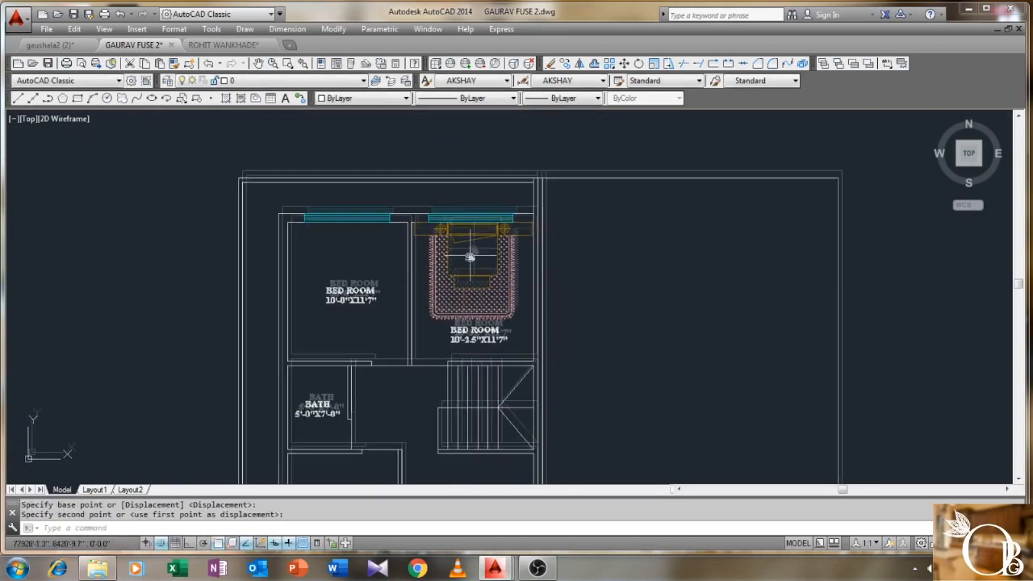
{"action": "scroll", "coordinate": [472, 244], "scroll_direction": "up", "scroll_amount": 1}
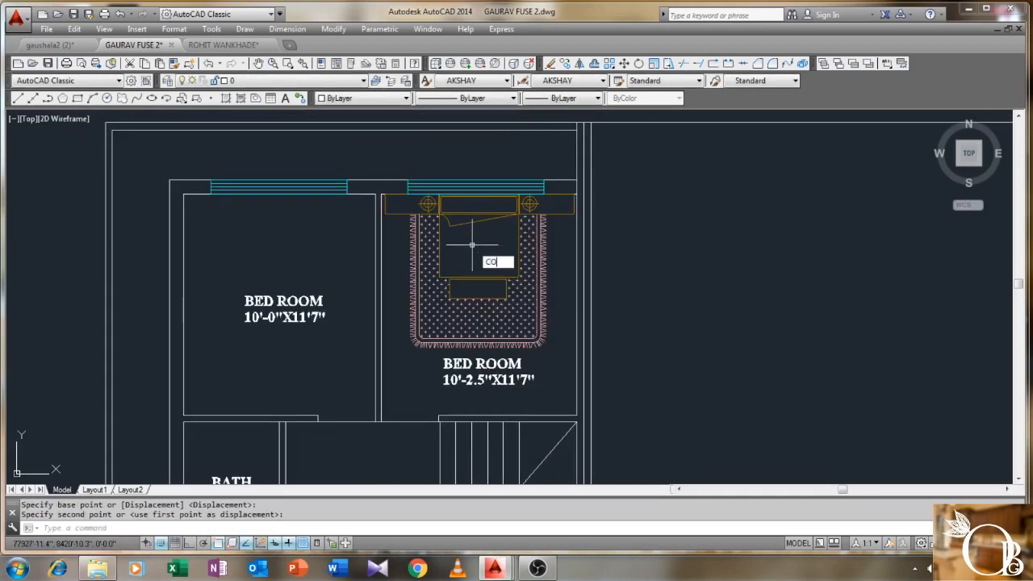
- Copy the bed from its top midpoint onto the left bedroom's top wall
{"action": "type", "text": "CO"}
{"action": "key", "text": "Return"}
{"action": "left_click", "coordinate": [482, 256]}
{"action": "key", "text": "Return"}
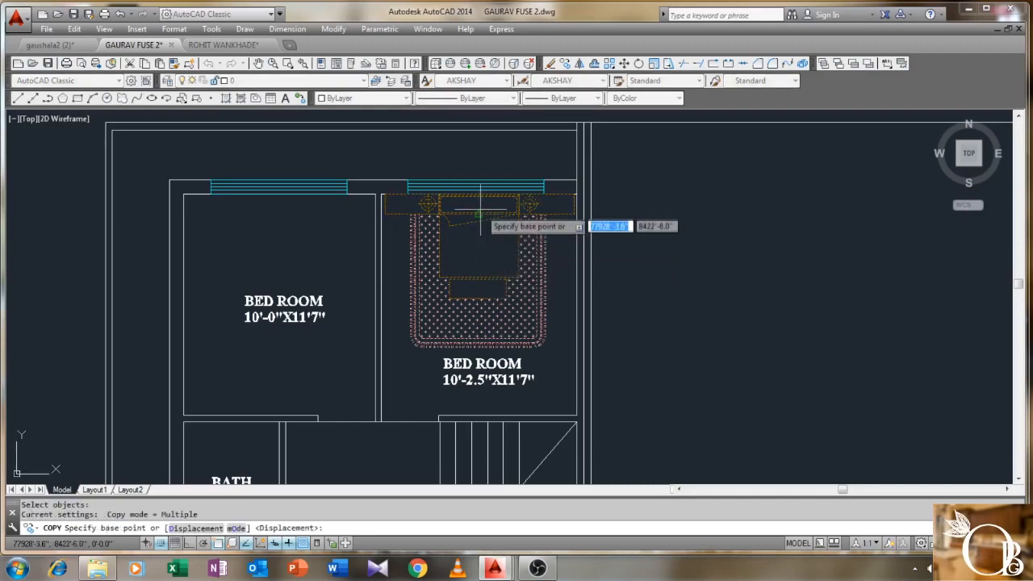
{"action": "scroll", "coordinate": [480, 208], "scroll_direction": "up", "scroll_amount": 4}
{"action": "left_click", "coordinate": [468, 183]}
{"action": "scroll", "coordinate": [295, 202], "scroll_direction": "down", "scroll_amount": 4}
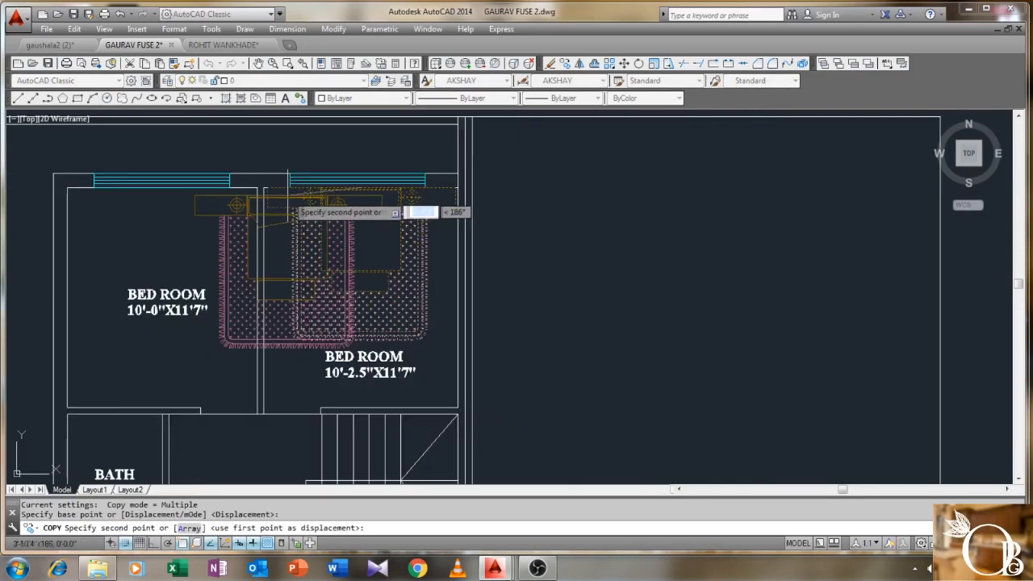
{"action": "middle_click_drag", "start_coordinate": [299, 202], "coordinate": [476, 238]}
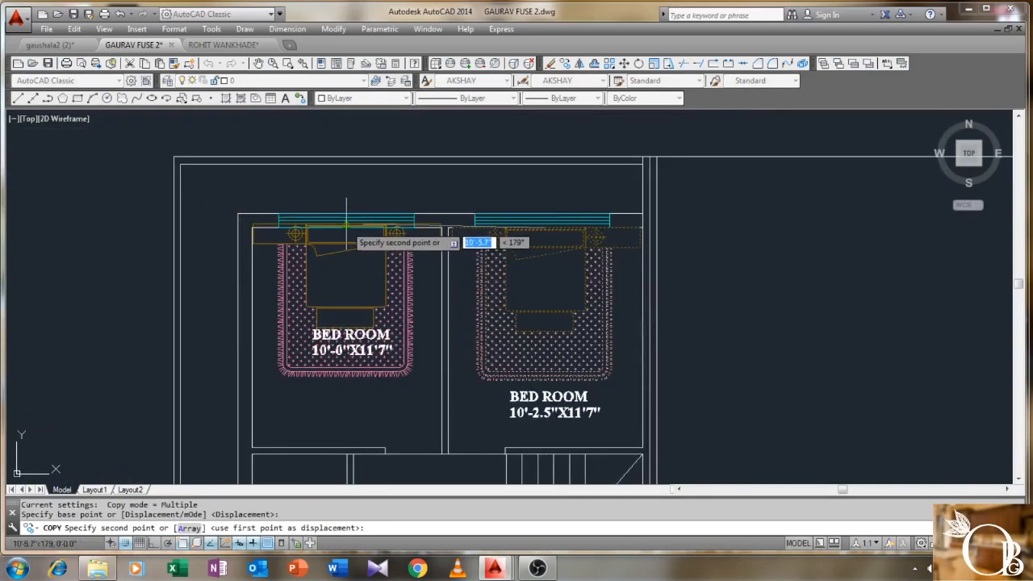
{"action": "scroll", "coordinate": [347, 234], "scroll_direction": "up", "scroll_amount": 4}
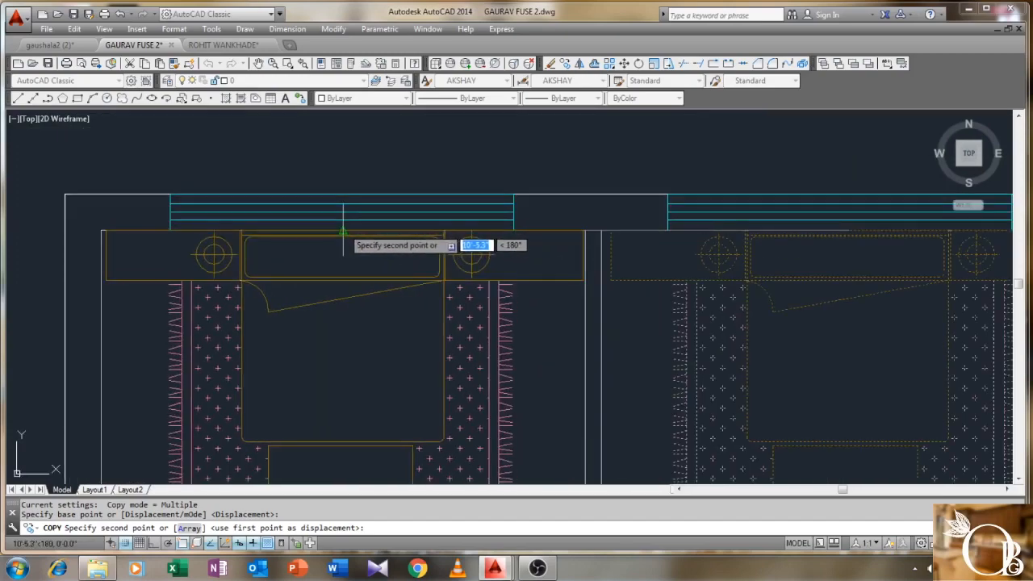
{"action": "left_click", "coordinate": [343, 232]}
{"action": "right_click", "coordinate": [376, 270]}
{"action": "left_click", "coordinate": [395, 277]}
{"action": "scroll", "coordinate": [404, 266], "scroll_direction": "down", "scroll_amount": 5}
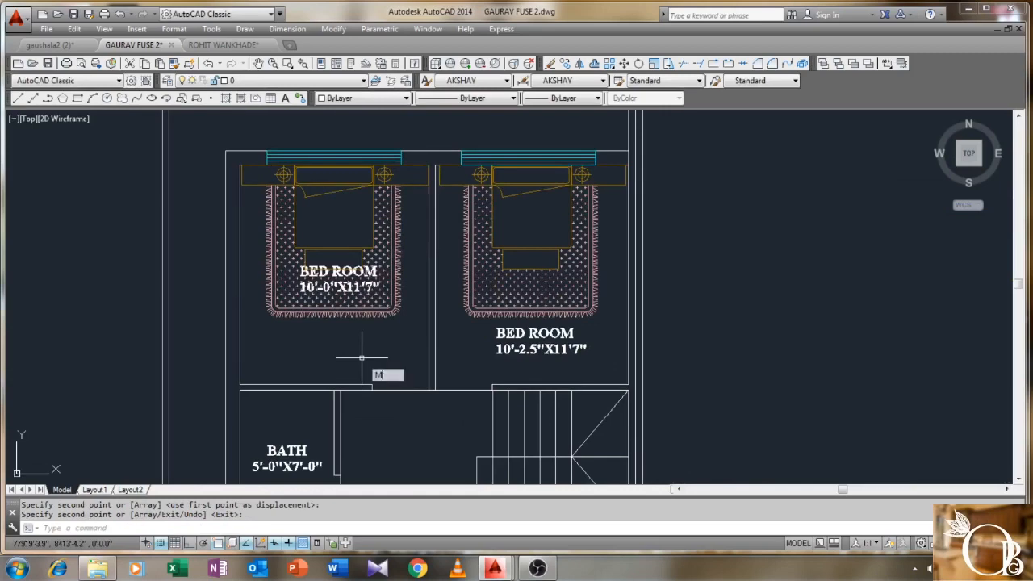
- Start moving the left bed's hatch by mistake, then cancel it
{"action": "type", "text": "m"}
{"action": "key", "text": "Return"}
{"action": "scroll", "coordinate": [342, 290], "scroll_direction": "up", "scroll_amount": 2}
{"action": "left_click", "coordinate": [354, 266]}
{"action": "key", "text": "Return"}
{"action": "left_click", "coordinate": [346, 259]}
{"action": "key", "text": "Escape"}
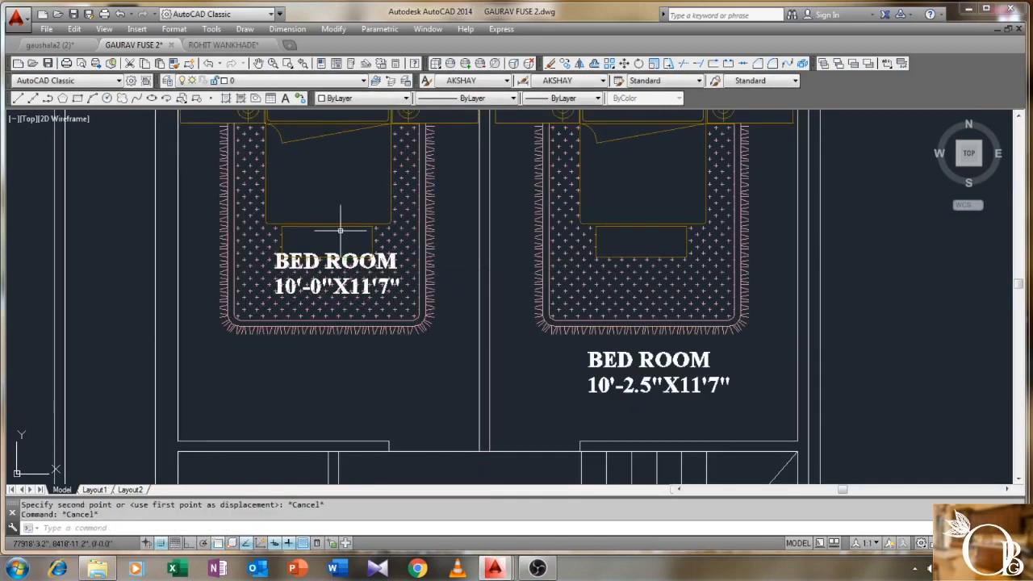
- Move the left BED ROOM label below the left bed
{"action": "scroll", "coordinate": [313, 238], "scroll_direction": "up", "scroll_amount": 2}
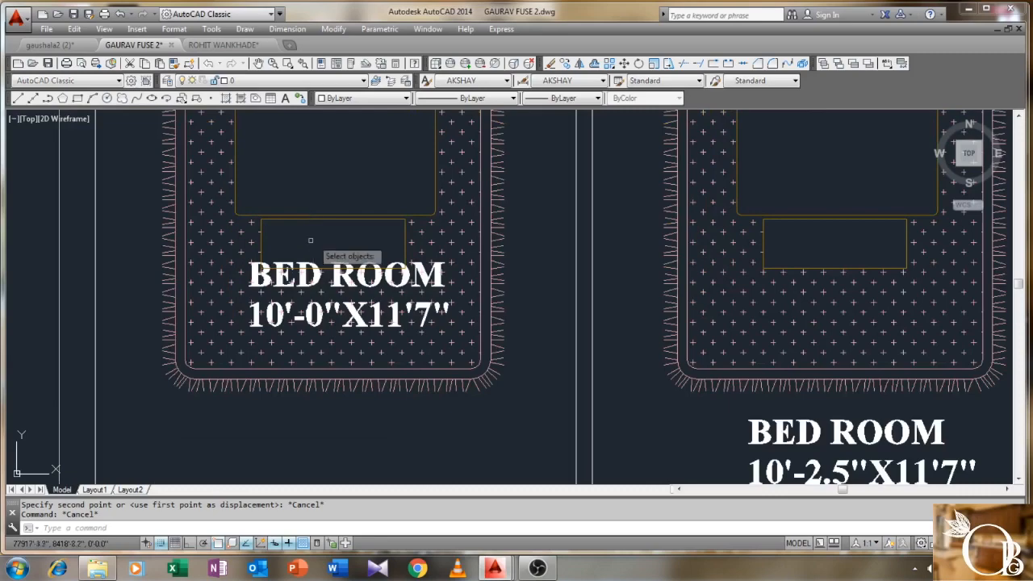
{"action": "key", "text": "space"}
{"action": "left_click", "coordinate": [341, 266]}
{"action": "key", "text": "Return"}
{"action": "left_click", "coordinate": [278, 266]}
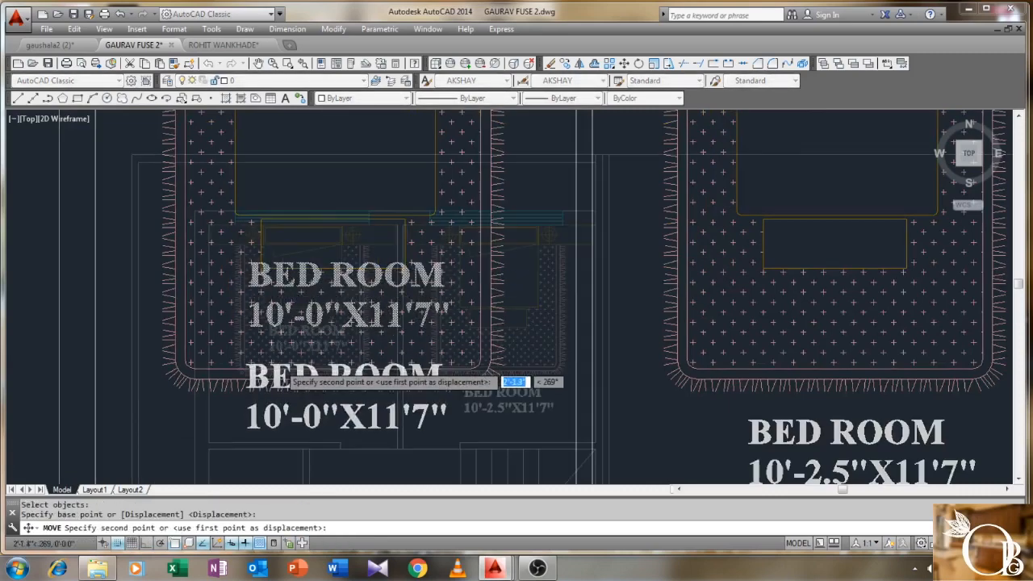
{"action": "scroll", "coordinate": [278, 372], "scroll_direction": "down", "scroll_amount": 4}
{"action": "left_click", "coordinate": [347, 278]}
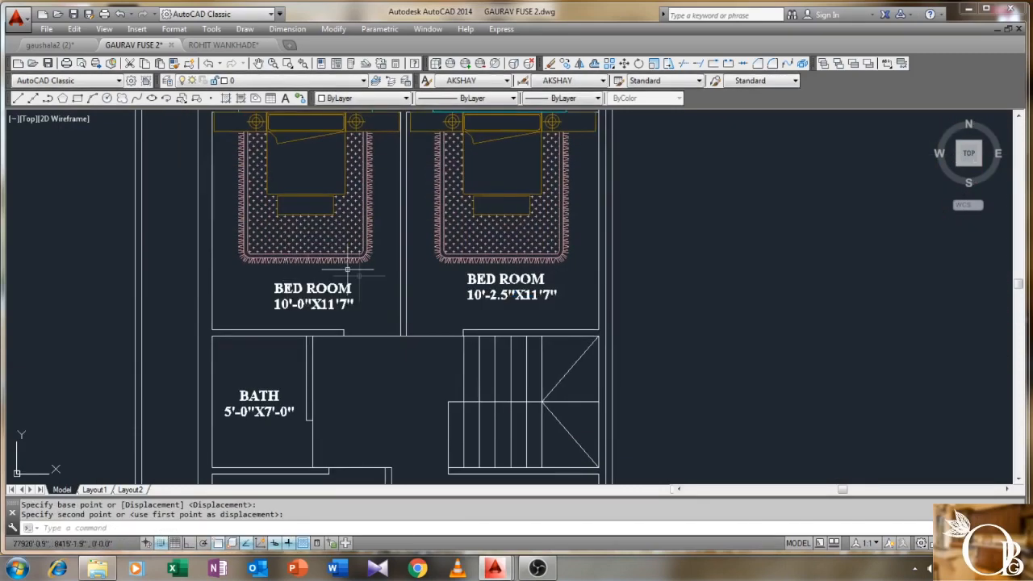
{"action": "scroll", "coordinate": [347, 270], "scroll_direction": "down", "scroll_amount": 3}
{"action": "scroll", "coordinate": [308, 275], "scroll_direction": "up", "scroll_amount": 2}
{"action": "scroll", "coordinate": [308, 274], "scroll_direction": "up", "scroll_amount": 1}
{"action": "scroll", "coordinate": [308, 275], "scroll_direction": "down", "scroll_amount": 1}
{"action": "mouse_move", "coordinate": [388, 276]}
{"action": "middle_mouse_down"}
{"action": "mouse_move", "coordinate": [373, 300]}
{"action": "mouse_move", "coordinate": [337, 262]}
{"action": "middle_mouse_up"}
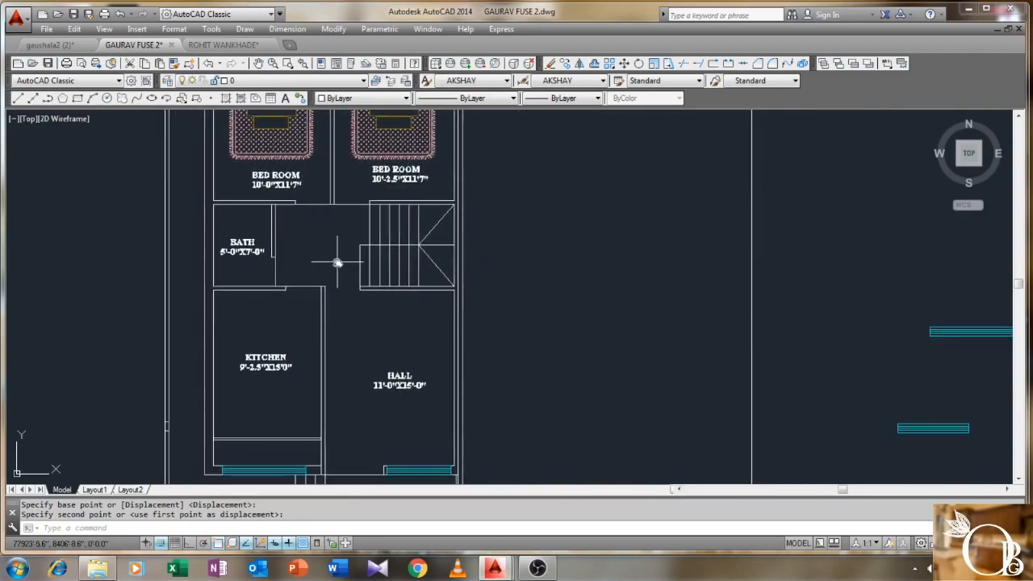
- Draw the stair direction line: horizontal, short vertical up, then back left across the stairs
{"action": "type", "text": "L"}
{"action": "key", "text": "Return"}
{"action": "scroll", "coordinate": [337, 261], "scroll_direction": "up", "scroll_amount": 2}
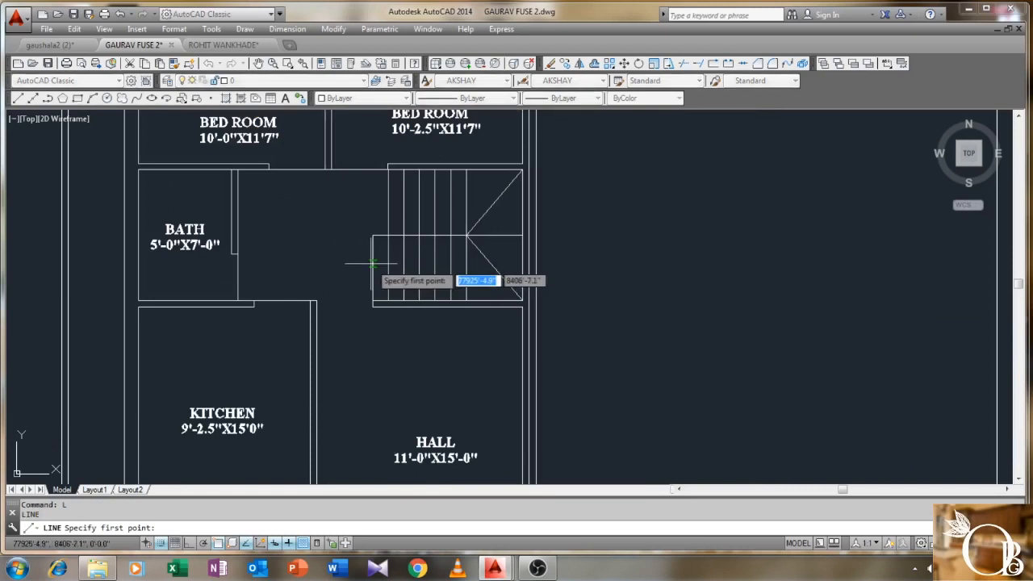
{"action": "left_click", "coordinate": [372, 267]}
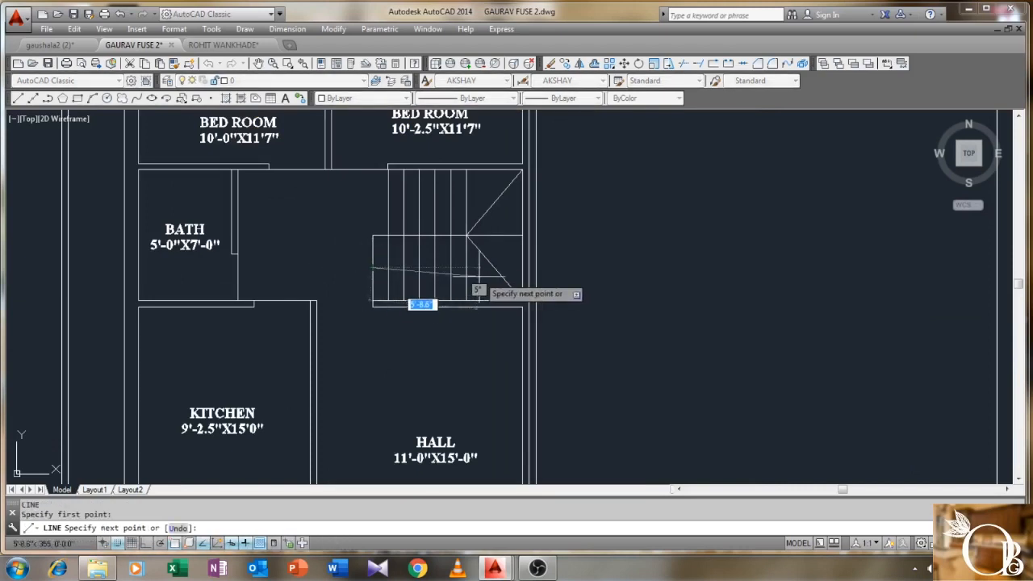
{"action": "key", "text": "F8"}
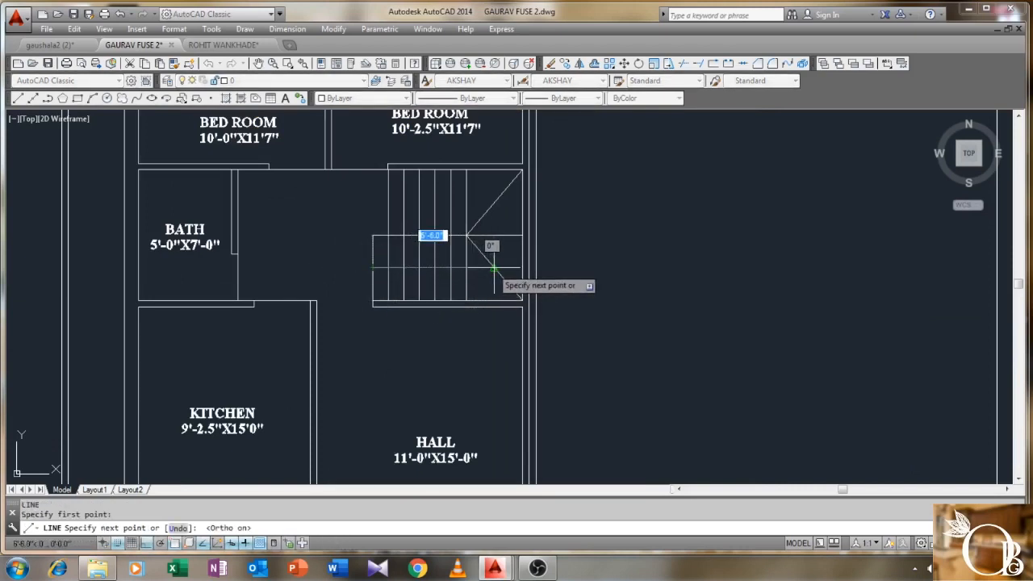
{"action": "left_click", "coordinate": [494, 267]}
{"action": "left_click", "coordinate": [494, 201]}
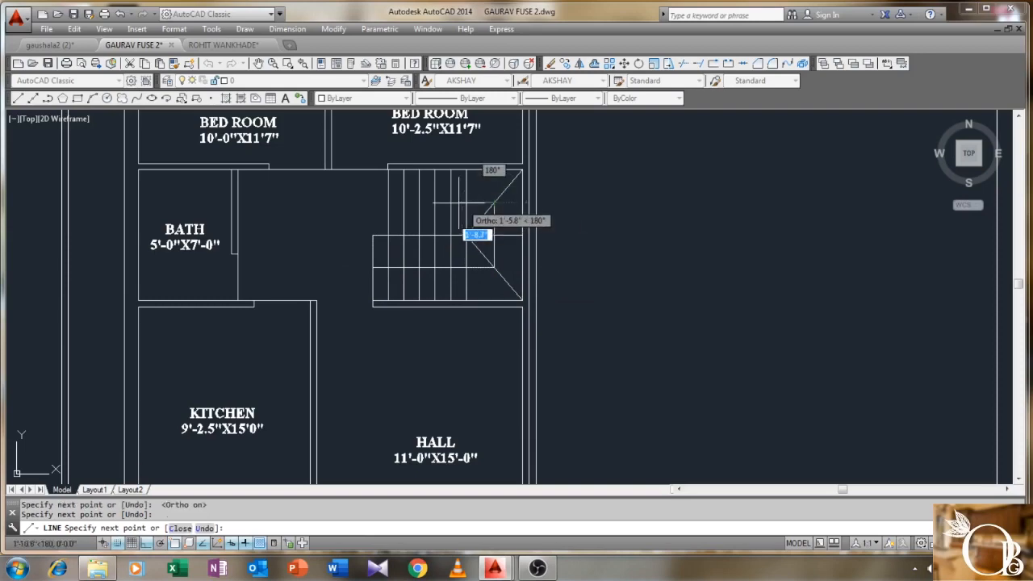
{"action": "scroll", "coordinate": [456, 202], "scroll_direction": "up", "scroll_amount": 4}
{"action": "left_click", "coordinate": [425, 203]}
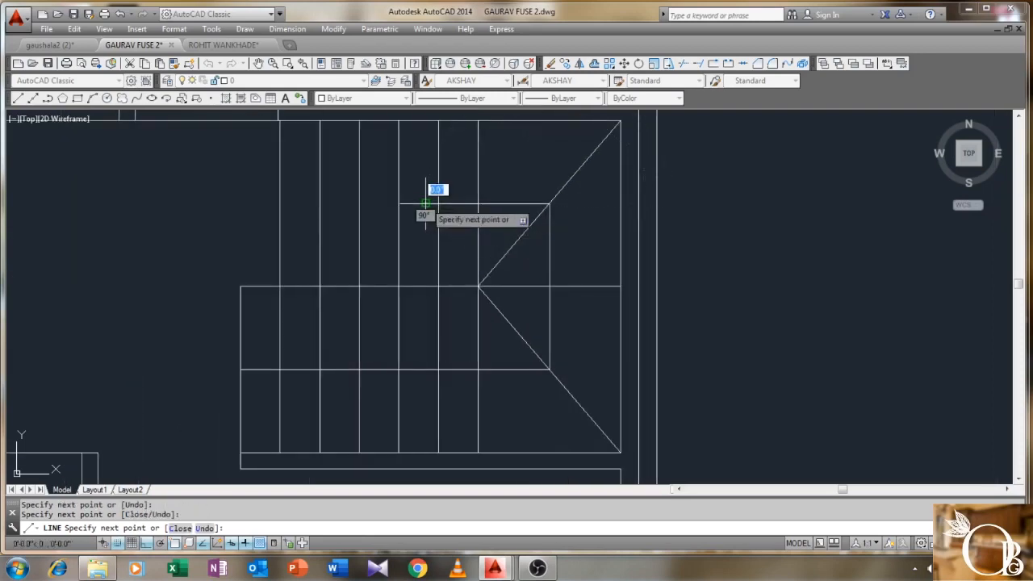
{"action": "right_click", "coordinate": [414, 212]}
{"action": "left_click", "coordinate": [449, 212]}
{"action": "mouse_move", "coordinate": [392, 225]}
{"action": "middle_mouse_down"}
{"action": "mouse_move", "coordinate": [392, 258]}
{"action": "mouse_move", "coordinate": [406, 271]}
{"action": "middle_mouse_up"}
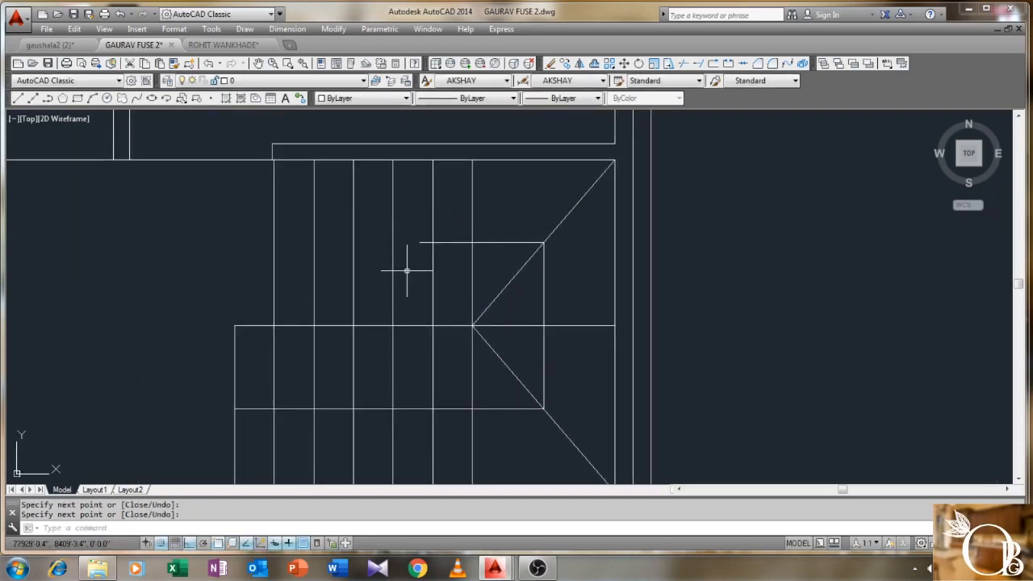
- Draw a small circle and move it onto the end of the stair direction line
{"action": "type", "text": "C"}
{"action": "key", "text": "Return"}
{"action": "scroll", "coordinate": [415, 242], "scroll_direction": "up", "scroll_amount": 2}
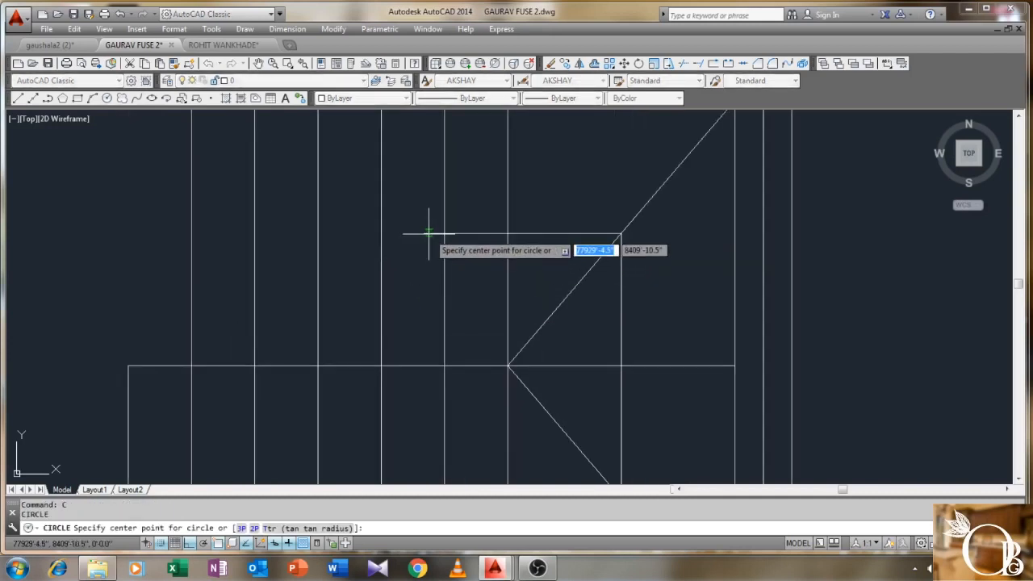
{"action": "left_click", "coordinate": [429, 234]}
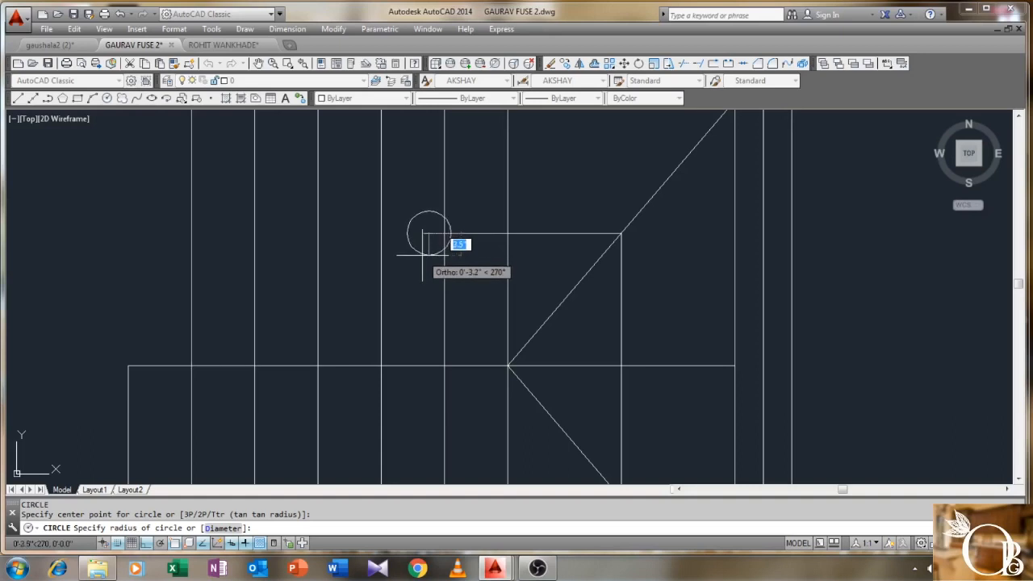
{"action": "left_click", "coordinate": [422, 255]}
{"action": "scroll", "coordinate": [457, 269], "scroll_direction": "up", "scroll_amount": 1}
{"action": "type", "text": "M"}
{"action": "key", "text": "Return"}
{"action": "scroll", "coordinate": [447, 212], "scroll_direction": "up", "scroll_amount": 2}
{"action": "key", "text": "Return"}
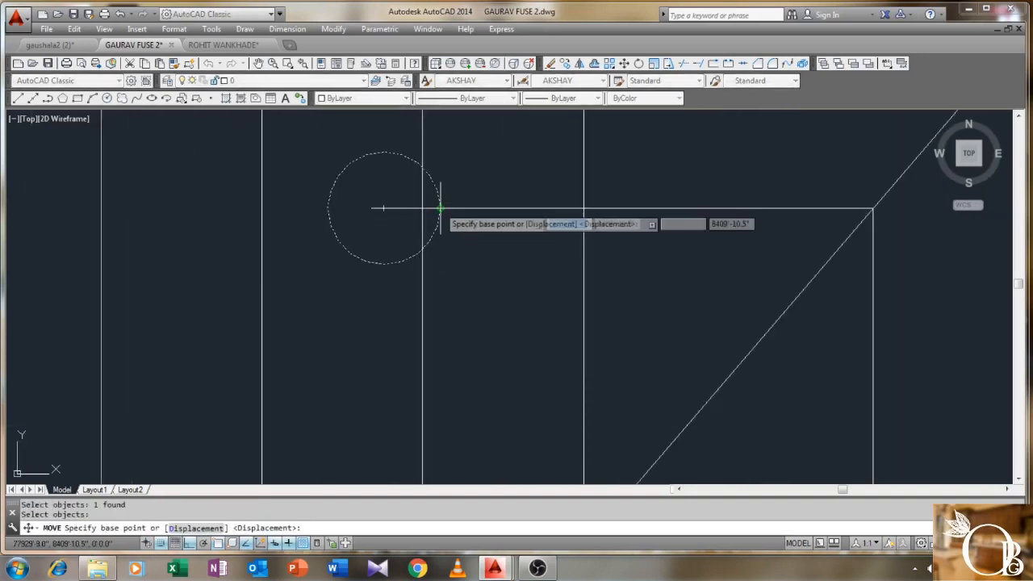
{"action": "left_click", "coordinate": [439, 208]}
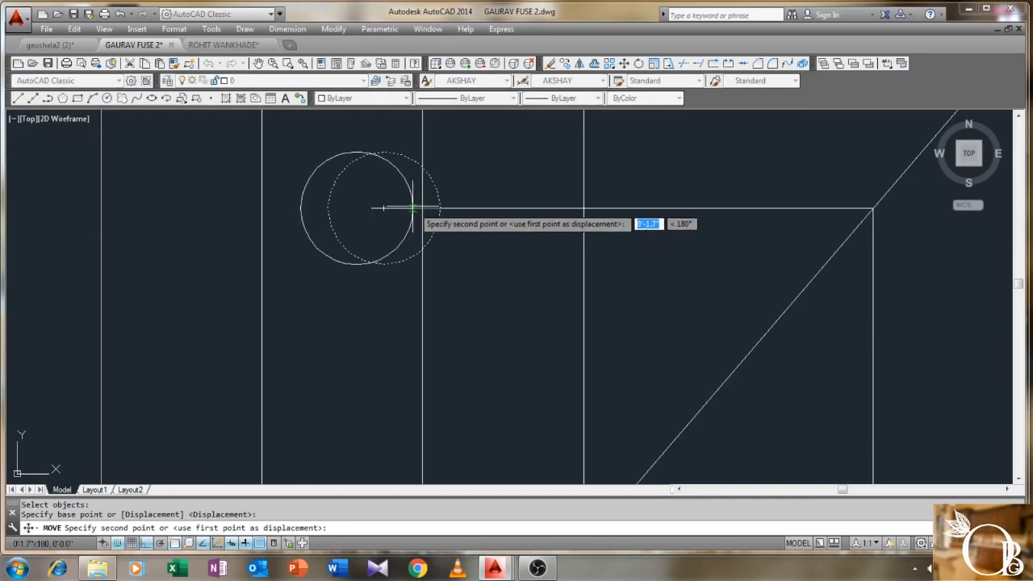
{"action": "left_click", "coordinate": [412, 208]}
- Trim the line inside the circle using TRIM with crossing windows
{"action": "type", "text": "te cor"}
{"action": "key", "text": "Return"}
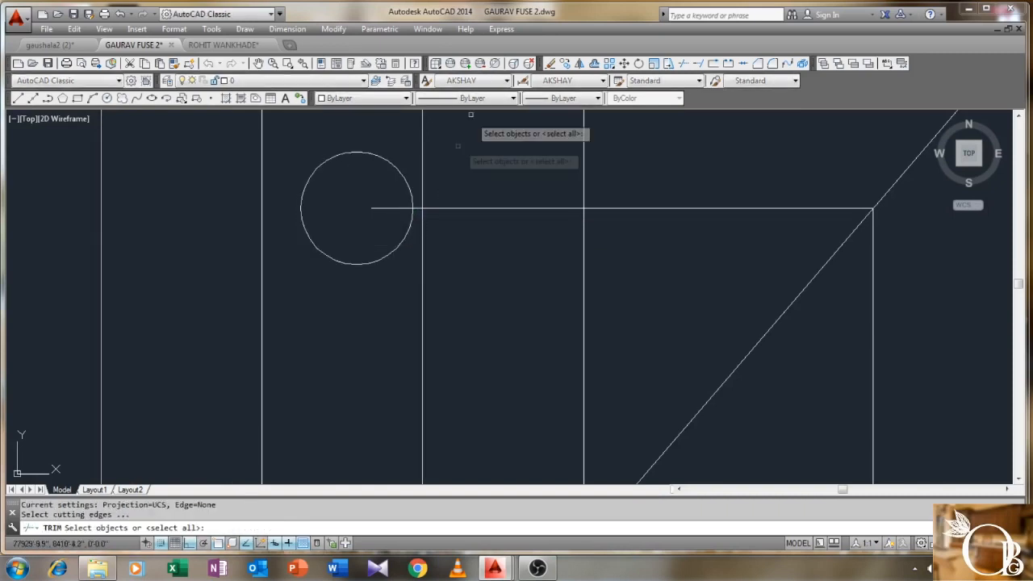
{"action": "left_click", "coordinate": [473, 111]}
{"action": "left_click", "coordinate": [299, 284]}
{"action": "key", "text": "Return"}
{"action": "left_click", "coordinate": [379, 201]}
{"action": "right_click", "coordinate": [345, 206]}
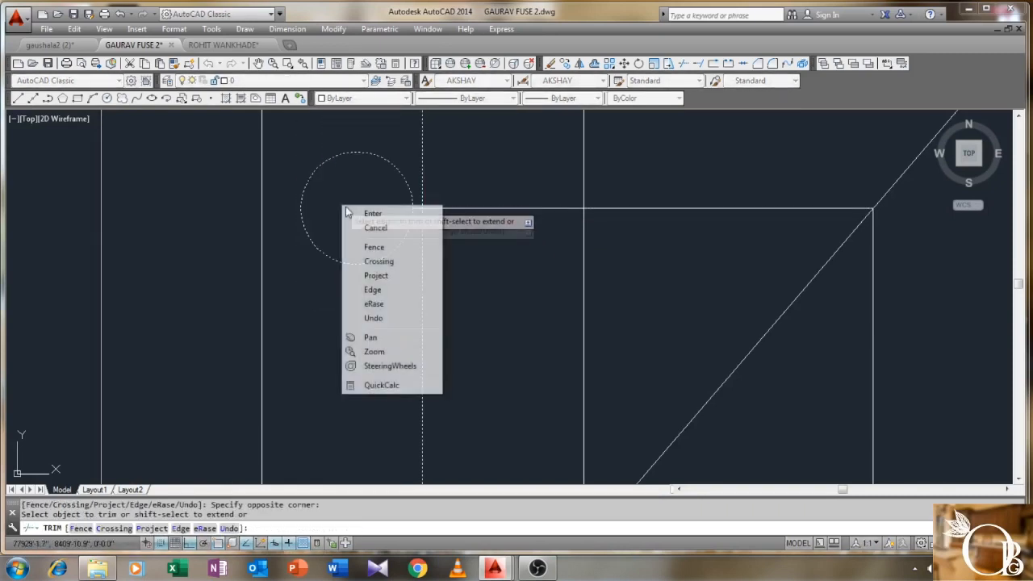
{"action": "scroll", "coordinate": [350, 242], "scroll_direction": "down", "scroll_amount": 6}
{"action": "scroll", "coordinate": [288, 323], "scroll_direction": "down", "scroll_amount": 3}
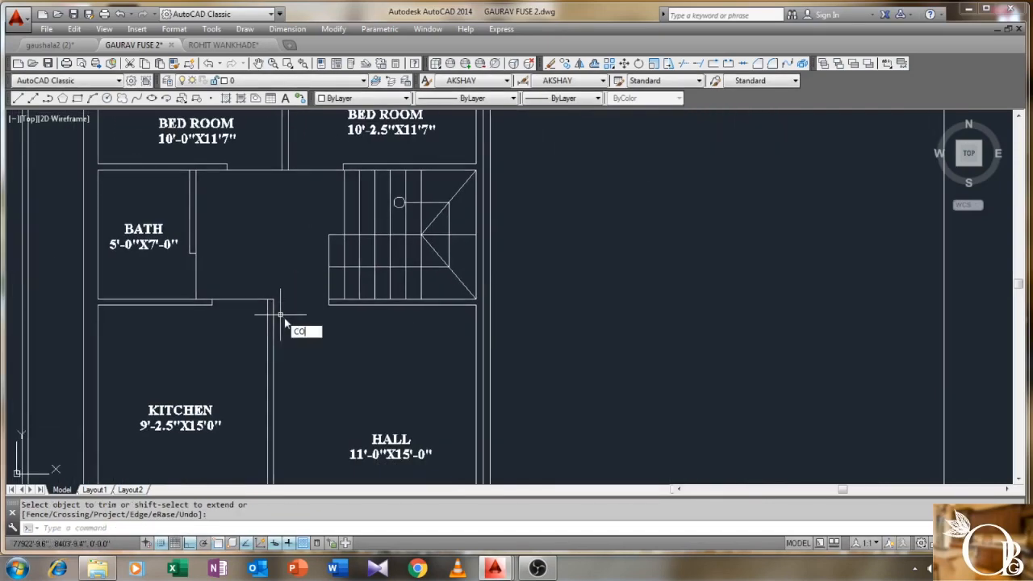
- Copy the HALL label to a spot beside the staircase
{"action": "key", "text": "Return"}
{"action": "key", "text": "Return"}
{"action": "left_click", "coordinate": [384, 438]}
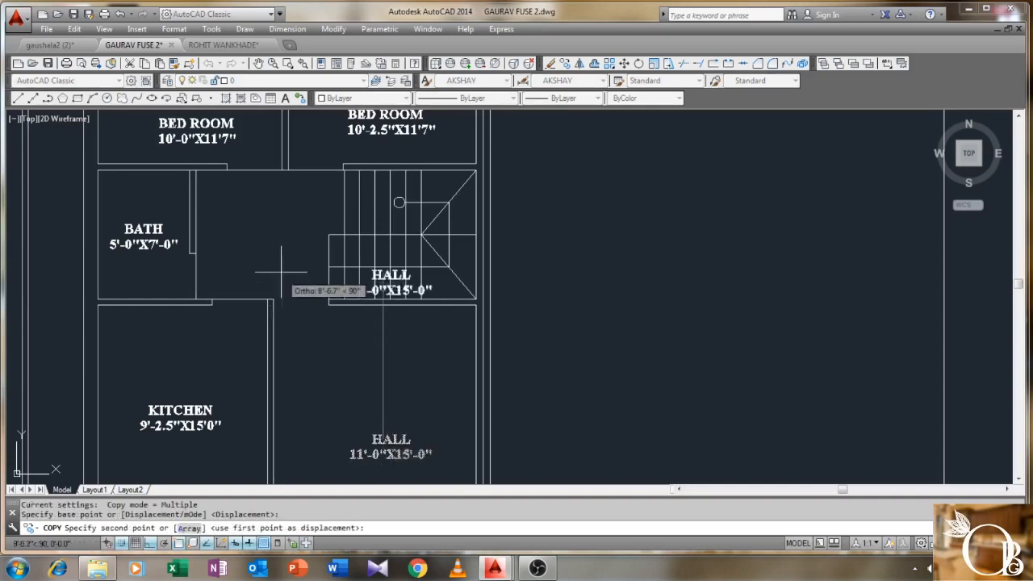
{"action": "key", "text": "F8"}
{"action": "scroll", "coordinate": [274, 266], "scroll_direction": "up", "scroll_amount": 4}
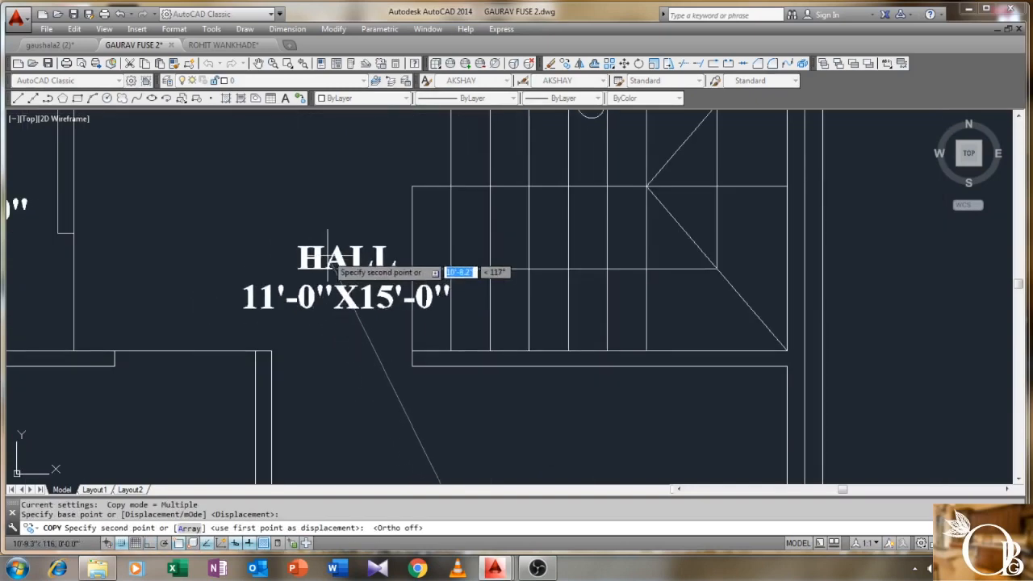
{"action": "left_click", "coordinate": [347, 256]}
{"action": "right_click", "coordinate": [347, 256]}
{"action": "left_click", "coordinate": [348, 256]}
- Change the copied label's text to UP
{"action": "left_click", "coordinate": [382, 226]}
{"action": "left_click", "coordinate": [335, 296]}
{"action": "double_click", "coordinate": [349, 270]}
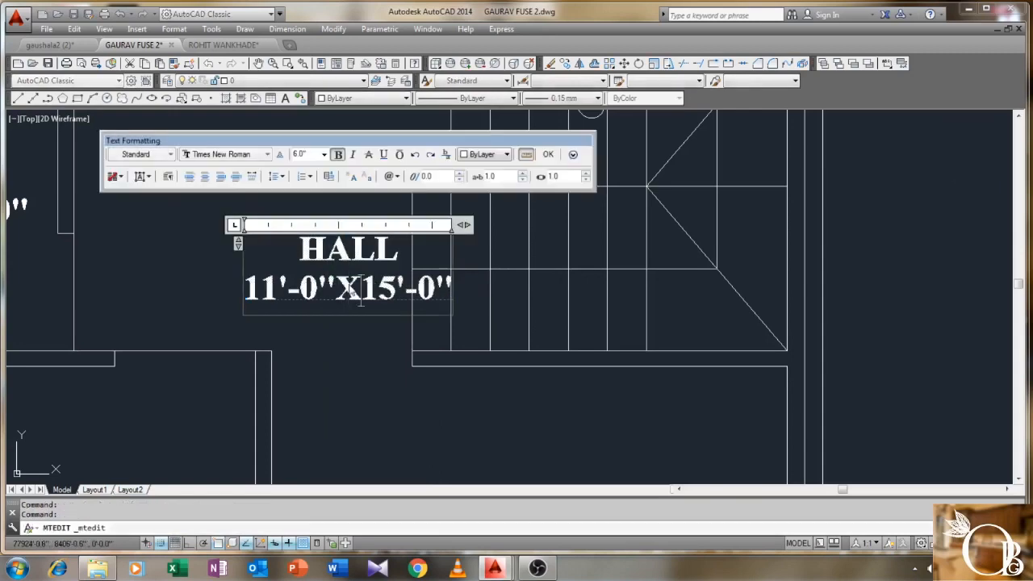
{"action": "type", "text": "UP"}
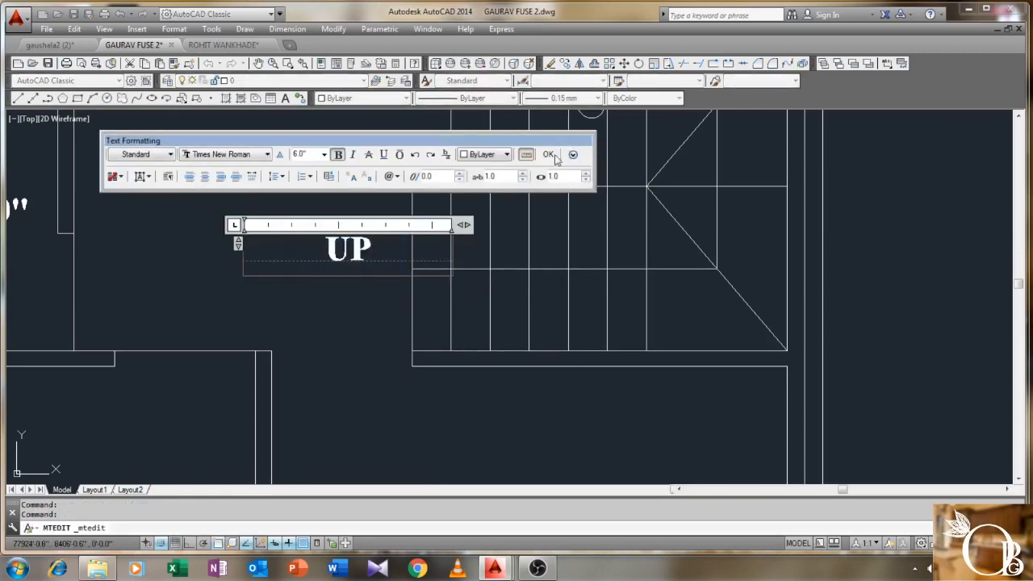
{"action": "left_click", "coordinate": [552, 157]}
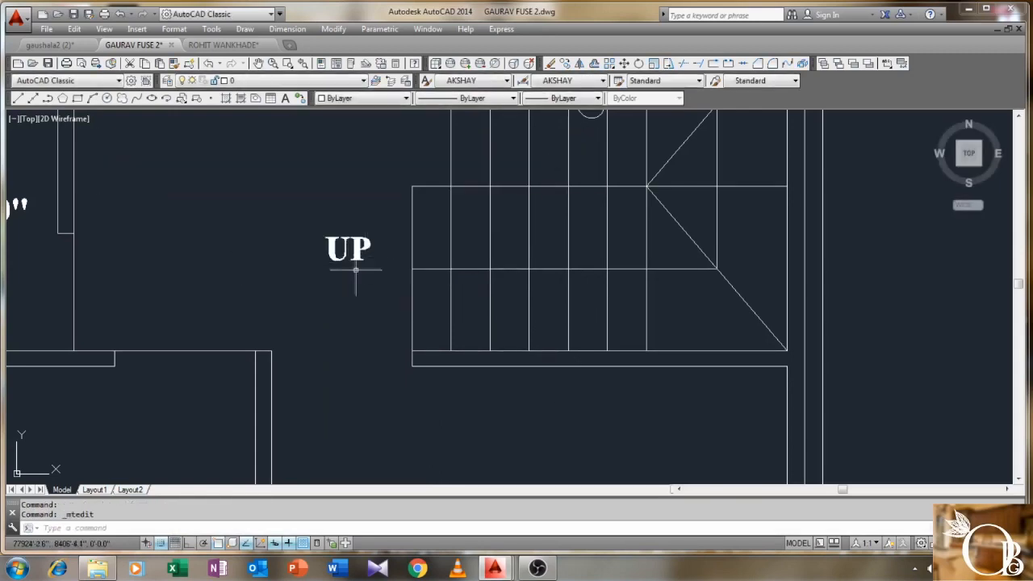
- Select the UP label with the Move command to reposition it
{"action": "type", "text": "m"}
{"action": "key", "text": "Return"}
{"action": "left_click", "coordinate": [366, 207]}
{"action": "left_click", "coordinate": [346, 259]}
{"action": "key", "text": "Return"}
{"action": "left_click", "coordinate": [344, 254]}
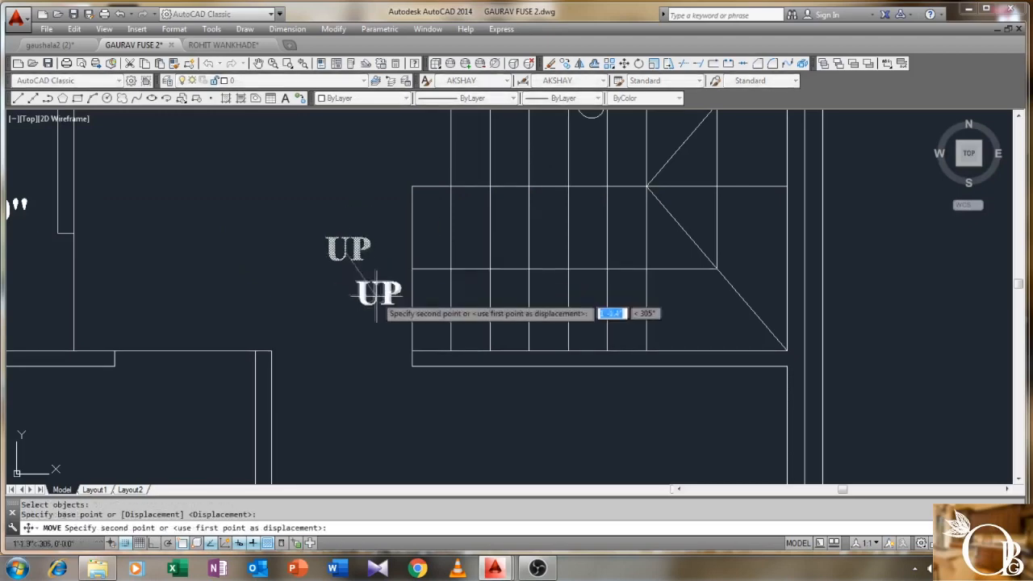
- Place the UP label at the foot of the staircase
{"action": "left_click", "coordinate": [380, 272]}
{"action": "scroll", "coordinate": [396, 290], "scroll_direction": "down", "scroll_amount": 3}
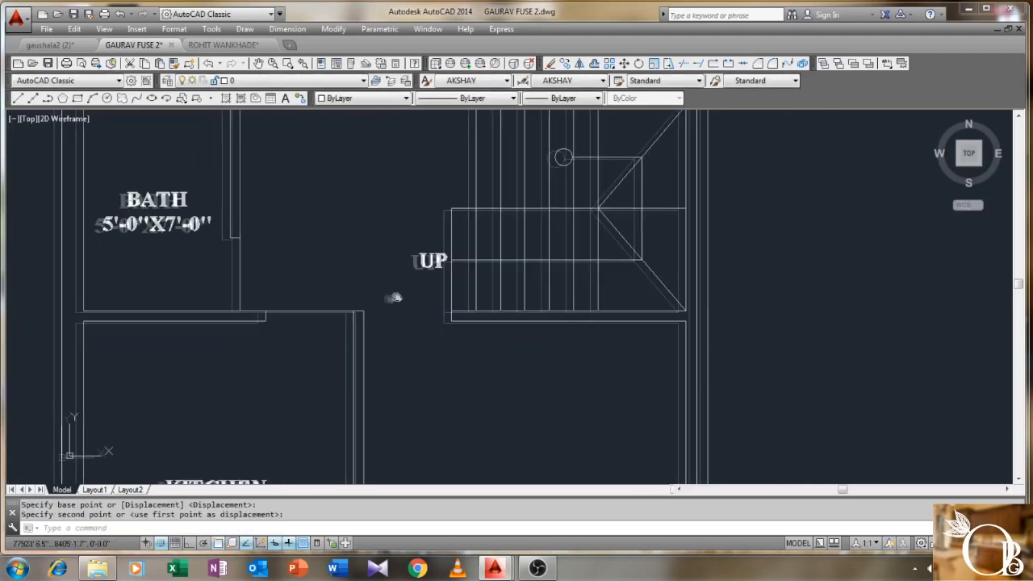
{"action": "scroll", "coordinate": [398, 295], "scroll_direction": "down", "scroll_amount": 5}
{"action": "scroll", "coordinate": [369, 266], "scroll_direction": "up", "scroll_amount": 4}
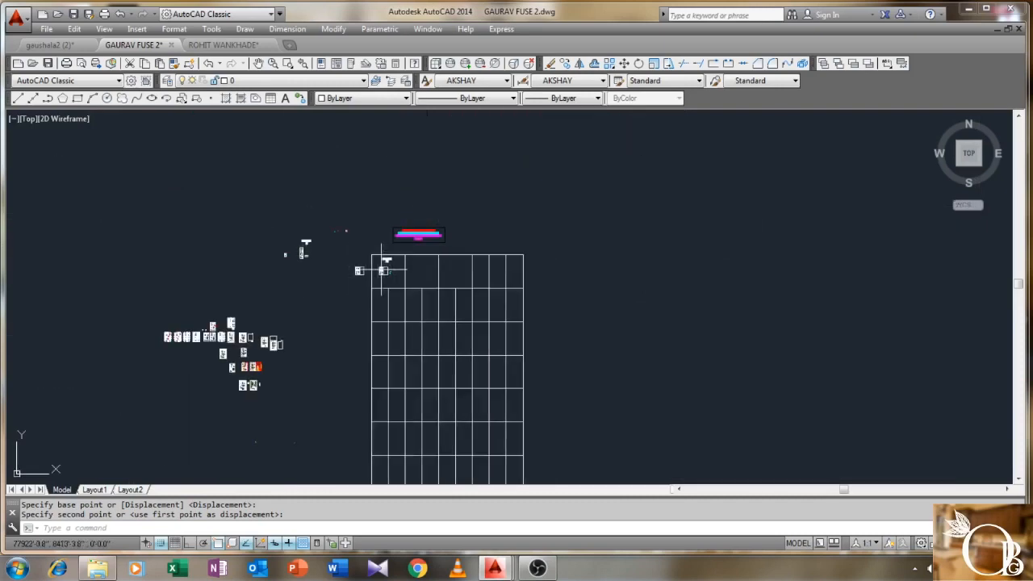
{"action": "scroll", "coordinate": [261, 375], "scroll_direction": "up", "scroll_amount": 2}
{"action": "scroll", "coordinate": [261, 375], "scroll_direction": "down", "scroll_amount": 4}
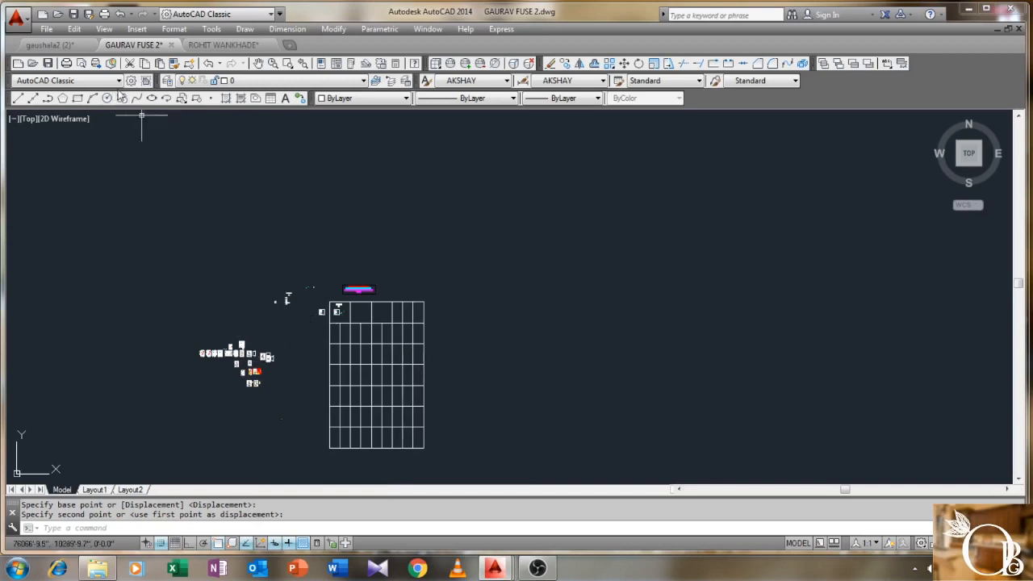
- In the other drawing, window-select the entire furniture block library and copy it
{"action": "left_click", "coordinate": [214, 45]}
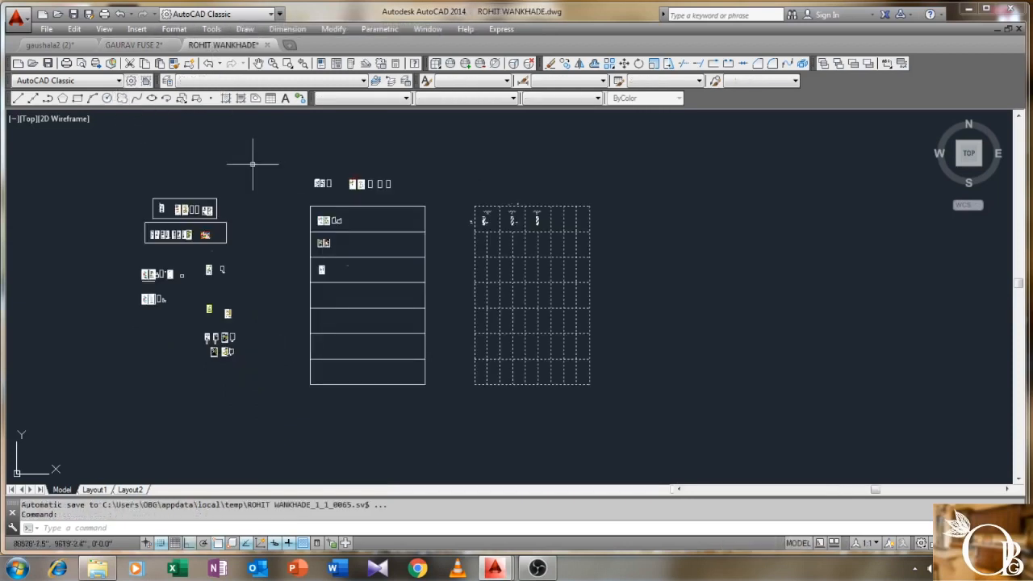
{"action": "scroll", "coordinate": [202, 233], "scroll_direction": "down", "scroll_amount": 5}
{"action": "scroll", "coordinate": [193, 231], "scroll_direction": "up", "scroll_amount": 2}
{"action": "scroll", "coordinate": [192, 231], "scroll_direction": "down", "scroll_amount": 2}
{"action": "scroll", "coordinate": [193, 242], "scroll_direction": "up", "scroll_amount": 2}
{"action": "middle_click_drag", "start_coordinate": [193, 257], "coordinate": [202, 266]}
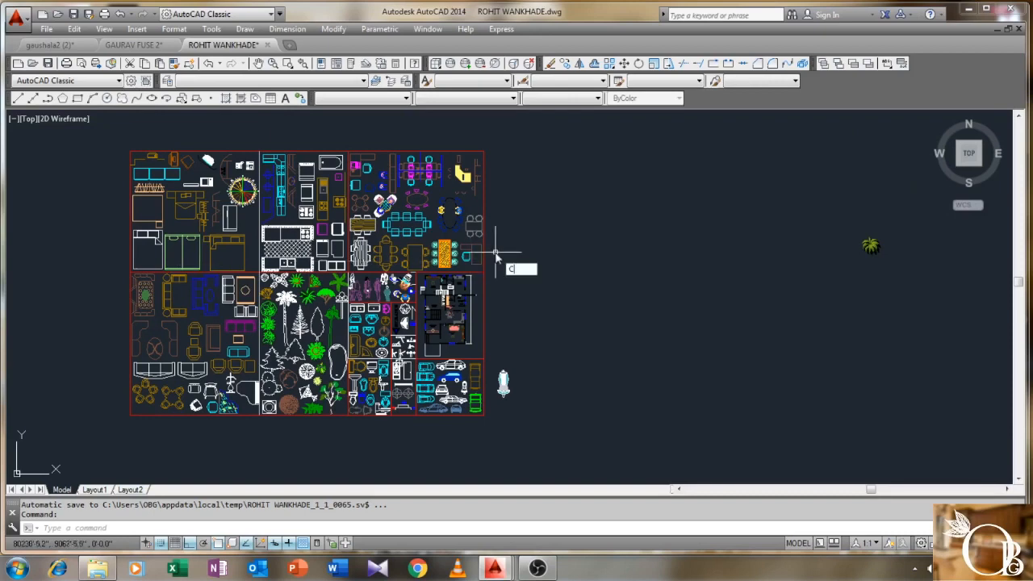
{"action": "key", "text": "Escape"}
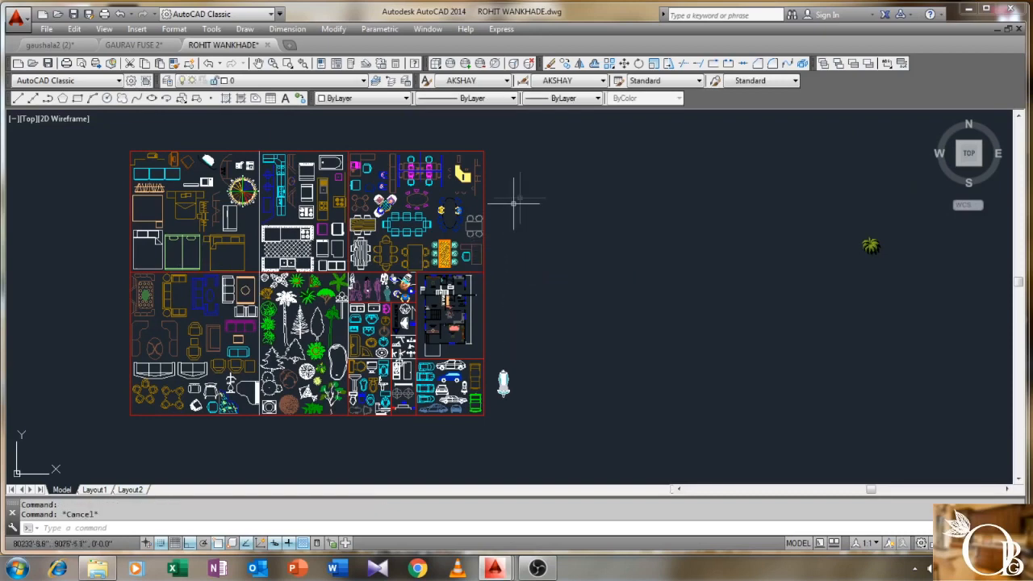
{"action": "left_click", "coordinate": [578, 128]}
{"action": "left_click", "coordinate": [88, 438]}
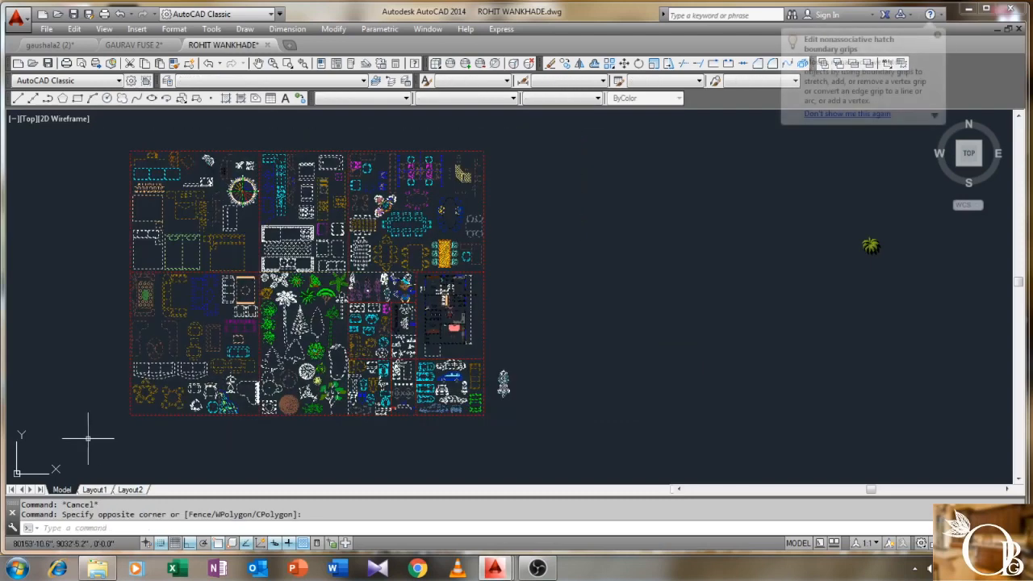
{"action": "key", "text": "ctrl+c"}
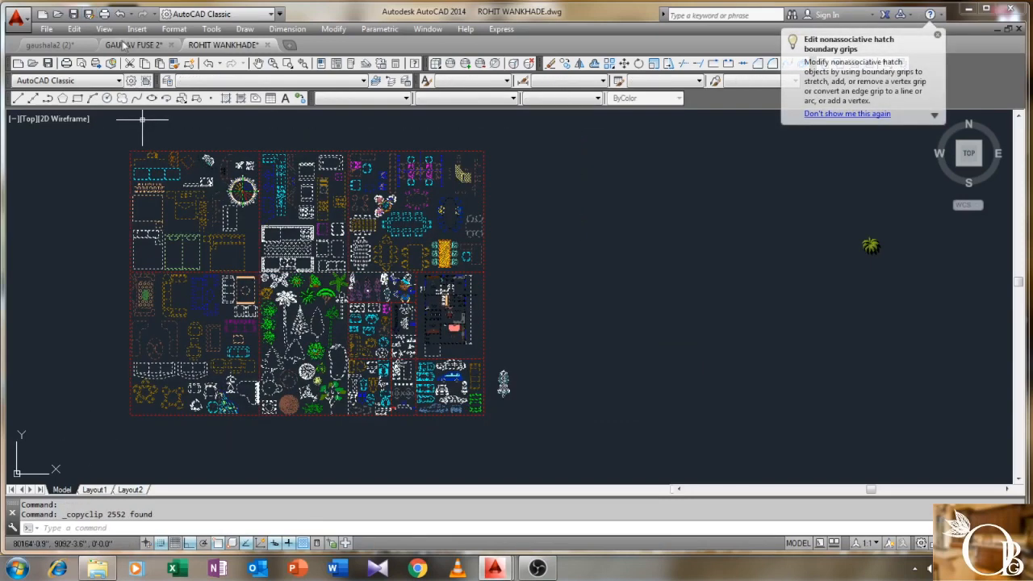
- Paste the block library into the plan drawing beside the OPTION 1.1 plans
{"action": "left_click", "coordinate": [125, 45]}
{"action": "scroll", "coordinate": [299, 292], "scroll_direction": "up", "scroll_amount": 9}
{"action": "middle_click_drag", "start_coordinate": [288, 292], "coordinate": [501, 301]}
{"action": "key", "text": "ctrl+v"}
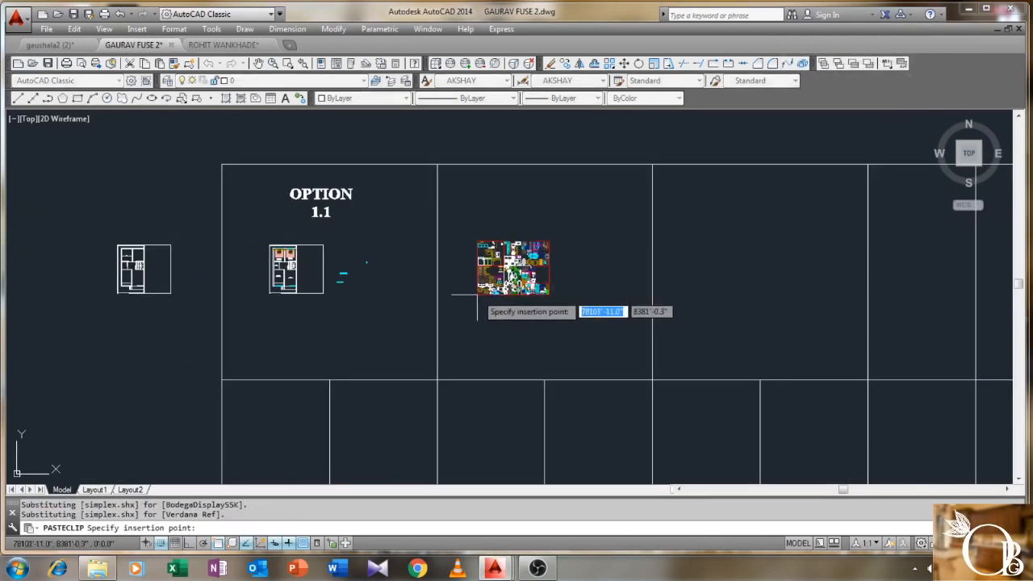
{"action": "left_click", "coordinate": [477, 295]}
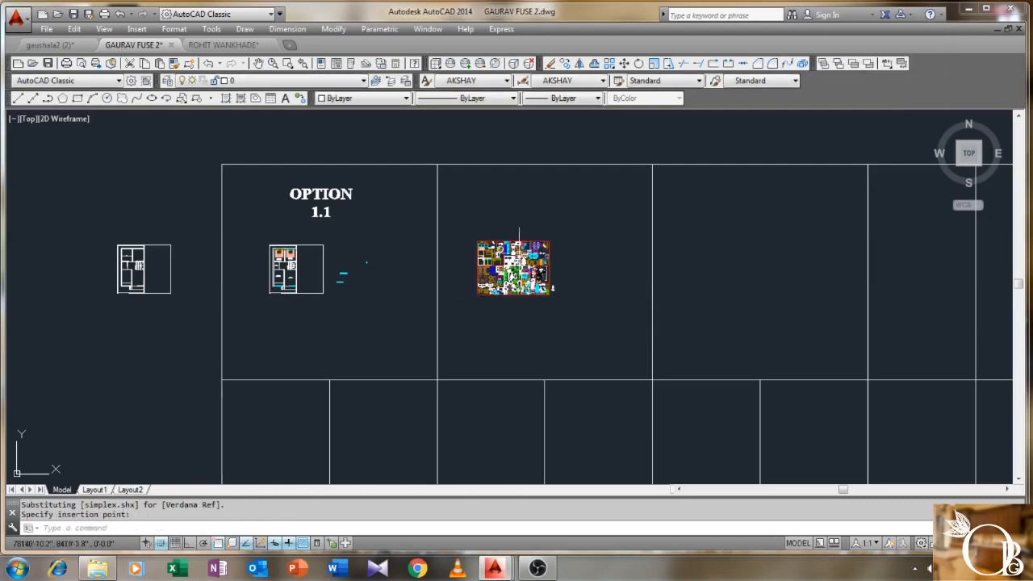
- Start COPY (CO) and select the wooden dining table with its chairs in the block library
{"action": "scroll", "coordinate": [522, 250], "scroll_direction": "up", "scroll_amount": 6}
{"action": "scroll", "coordinate": [403, 268], "scroll_direction": "up", "scroll_amount": 2}
{"action": "middle_click_drag", "start_coordinate": [428, 288], "coordinate": [327, 288]}
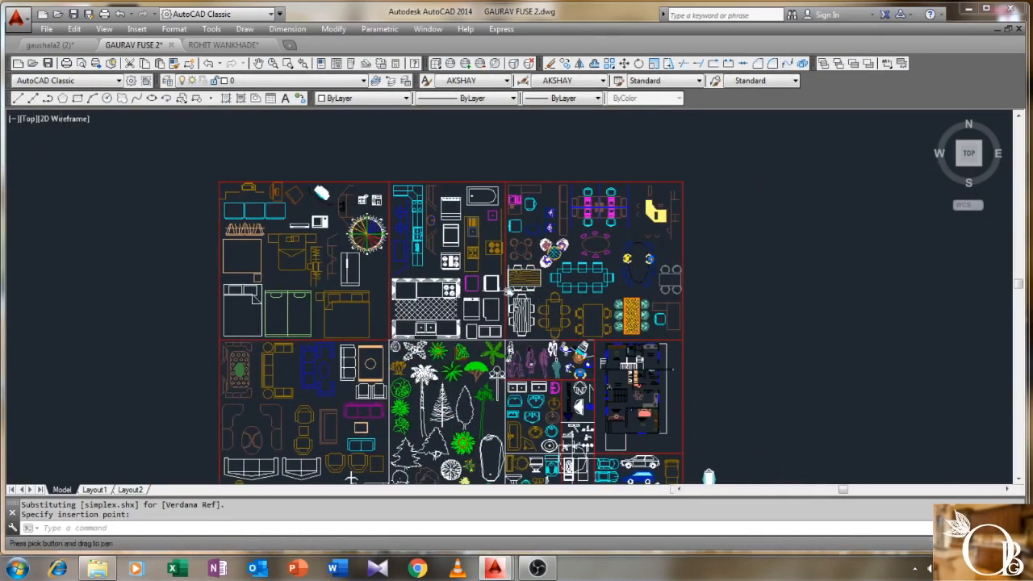
{"action": "scroll", "coordinate": [543, 296], "scroll_direction": "up", "scroll_amount": 4}
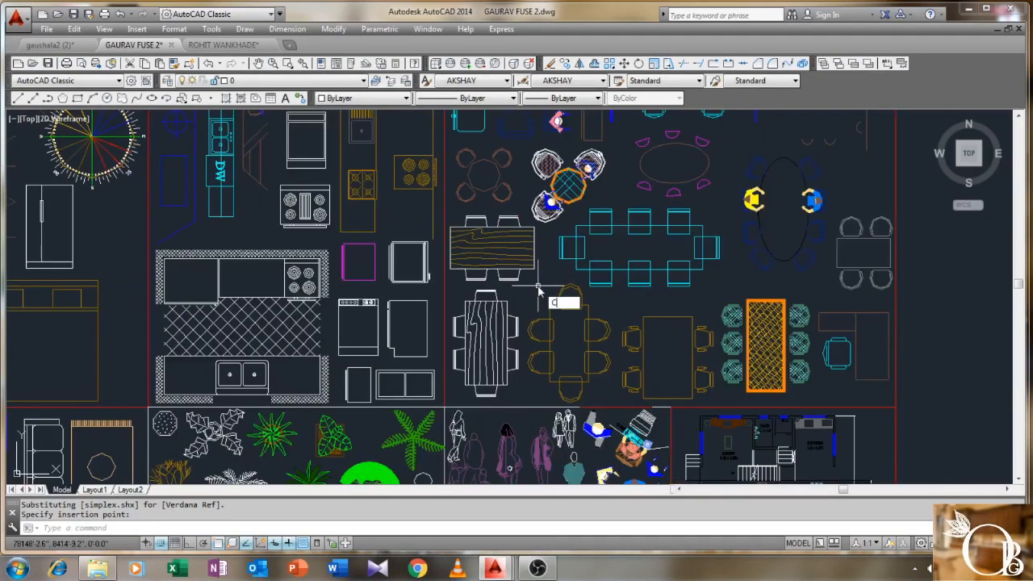
{"action": "type", "text": "CO"}
{"action": "key", "text": "Return"}
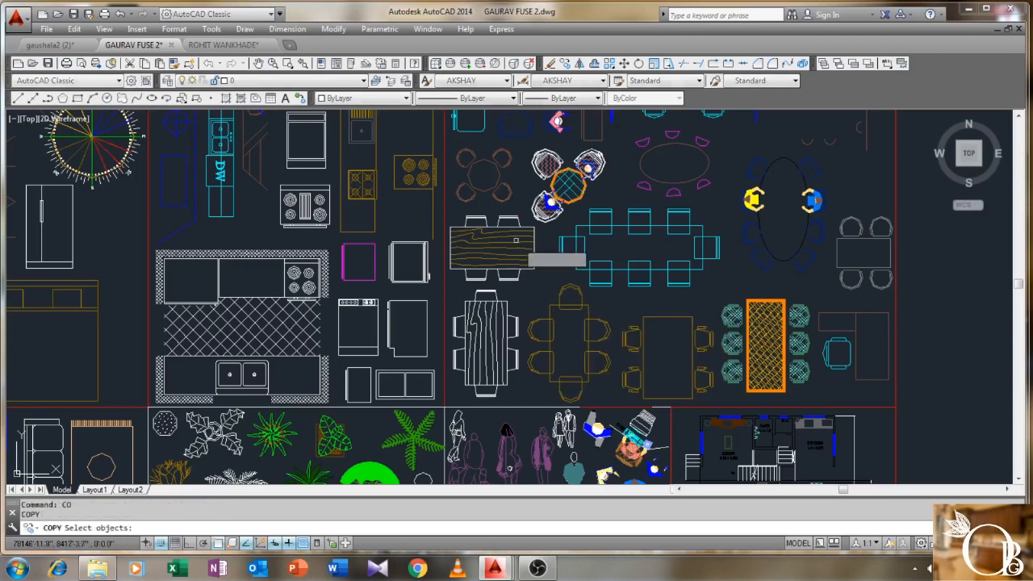
{"action": "scroll", "coordinate": [524, 201], "scroll_direction": "up", "scroll_amount": 2}
{"action": "left_click", "coordinate": [526, 208]}
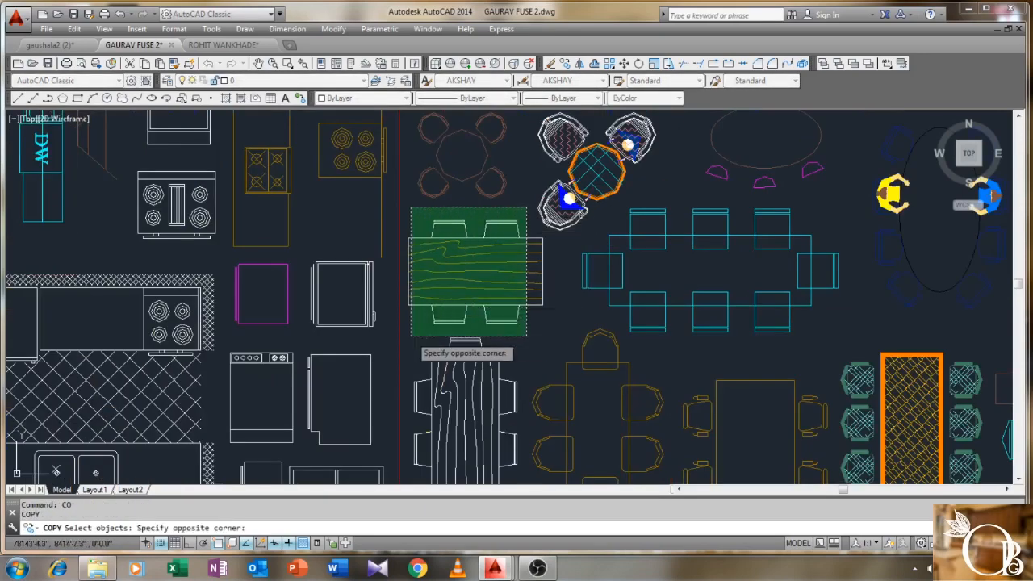
{"action": "left_click", "coordinate": [404, 327]}
{"action": "left_click", "coordinate": [551, 262]}
{"action": "left_click", "coordinate": [524, 294]}
{"action": "key", "text": "Return"}
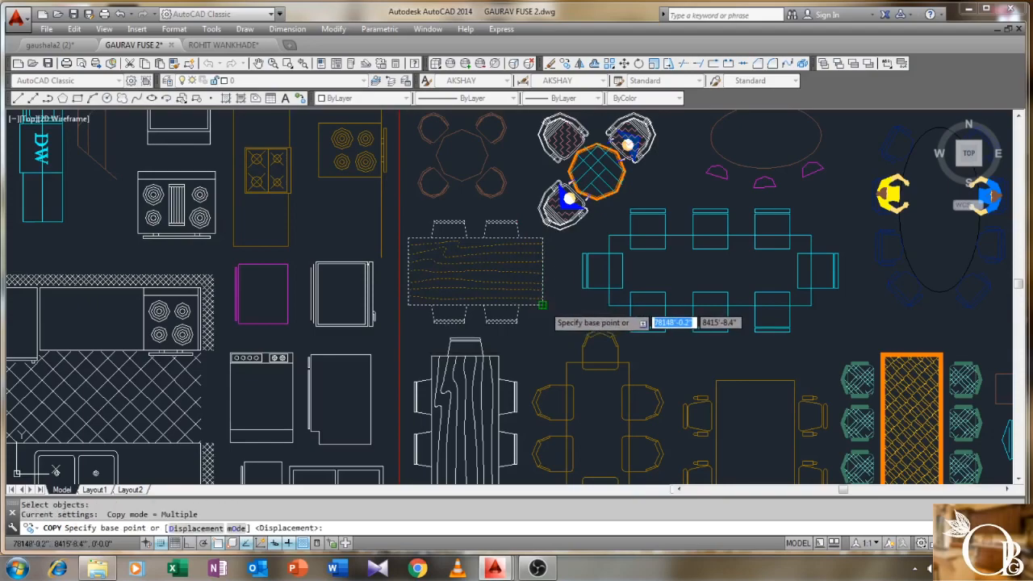
- Place the dining table copy in the kitchen from its corner base point
{"action": "left_click", "coordinate": [541, 305]}
{"action": "scroll", "coordinate": [539, 315], "scroll_direction": "down", "scroll_amount": 10}
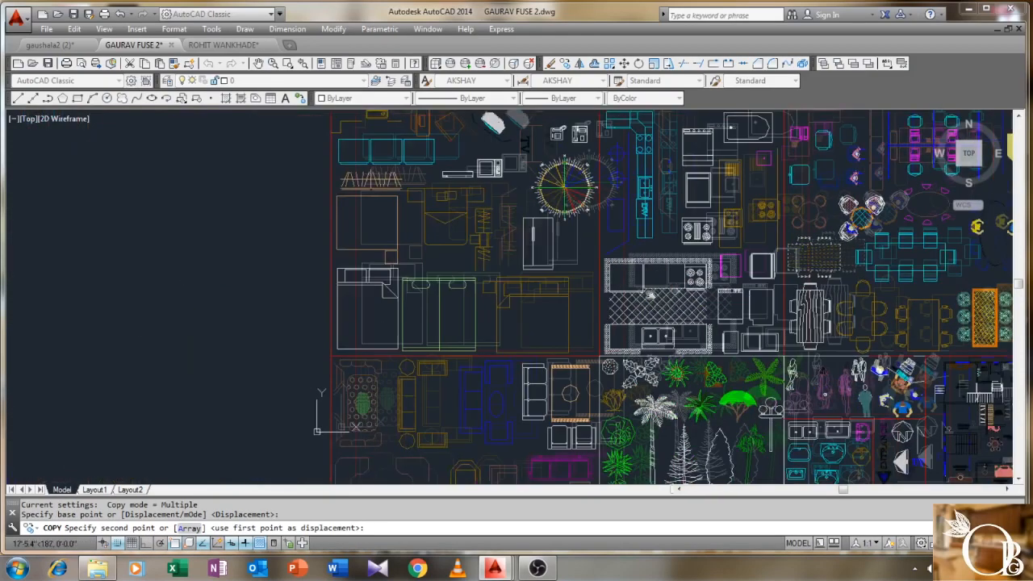
{"action": "scroll", "coordinate": [215, 307], "scroll_direction": "up", "scroll_amount": 6}
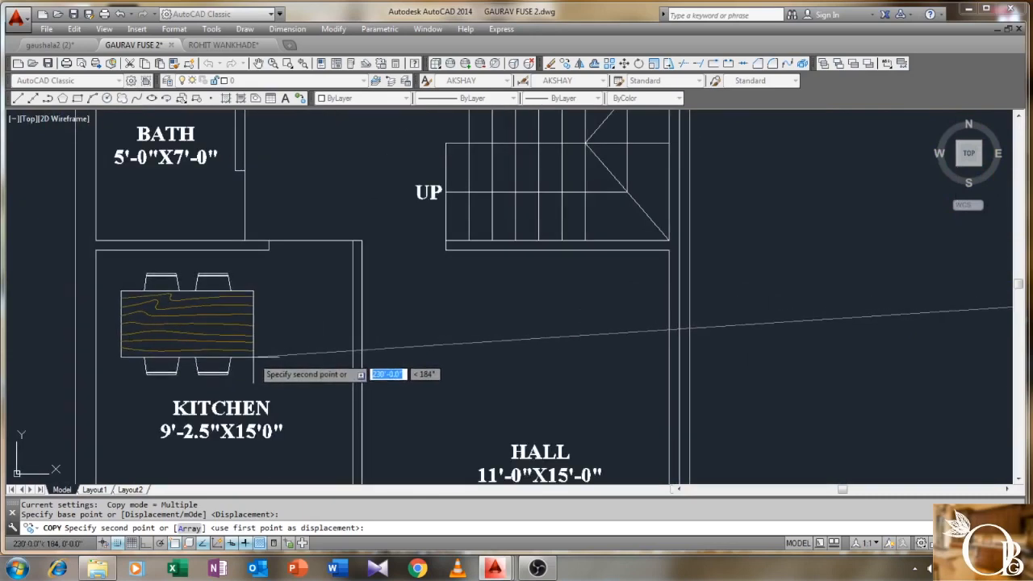
{"action": "left_click", "coordinate": [253, 354]}
{"action": "key", "text": "Return"}
- Bring the block library's kitchen blocks back into view
{"action": "scroll", "coordinate": [388, 266], "scroll_direction": "down", "scroll_amount": 5}
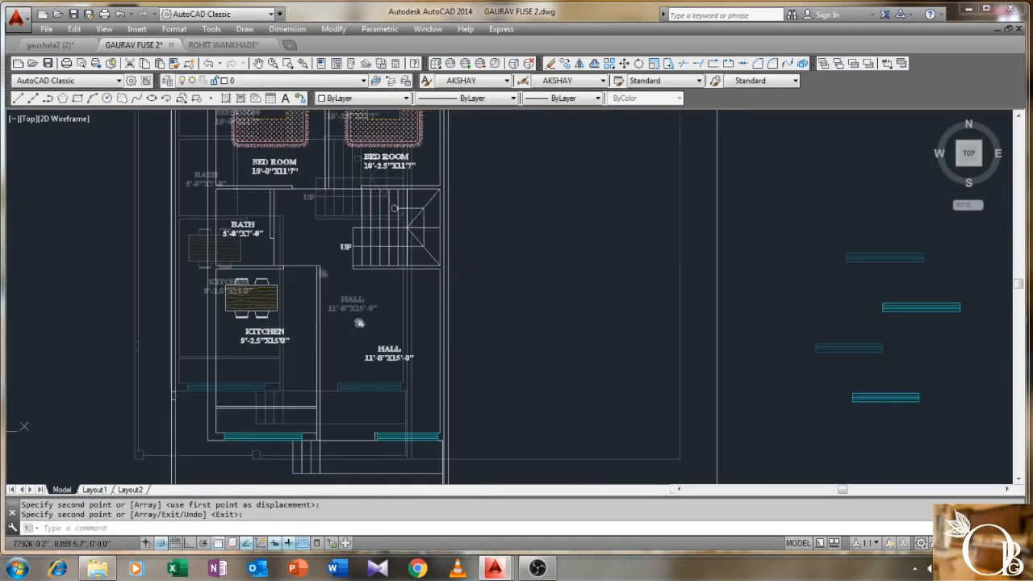
{"action": "middle_click_drag", "start_coordinate": [355, 266], "coordinate": [250, 265]}
{"action": "middle_click_drag", "start_coordinate": [367, 296], "coordinate": [248, 260]}
{"action": "scroll", "coordinate": [247, 258], "scroll_direction": "down", "scroll_amount": 2}
{"action": "middle_click_drag", "start_coordinate": [403, 246], "coordinate": [274, 279]}
{"action": "middle_click_drag", "start_coordinate": [743, 308], "coordinate": [511, 313]}
{"action": "scroll", "coordinate": [742, 198], "scroll_direction": "up", "scroll_amount": 2}
{"action": "scroll", "coordinate": [665, 179], "scroll_direction": "up", "scroll_amount": 3}
{"action": "middle_click_drag", "start_coordinate": [657, 185], "coordinate": [613, 251]}
{"action": "middle_click_drag", "start_coordinate": [618, 220], "coordinate": [611, 234]}
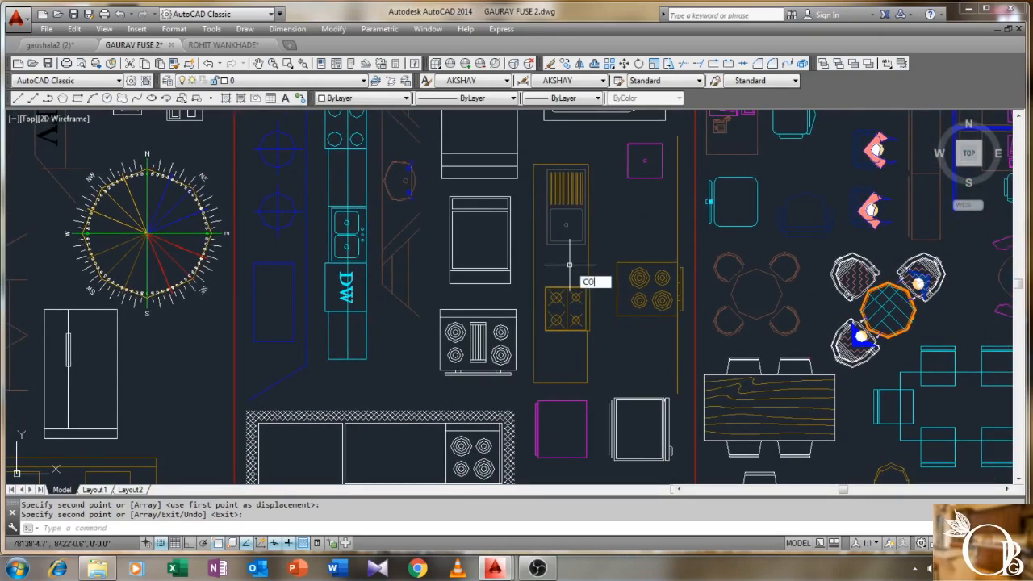
- Copy the sink and stove from the library to a spot beside the floor plan
{"action": "key", "text": "Return"}
{"action": "left_click", "coordinate": [557, 316]}
{"action": "key", "text": "Return"}
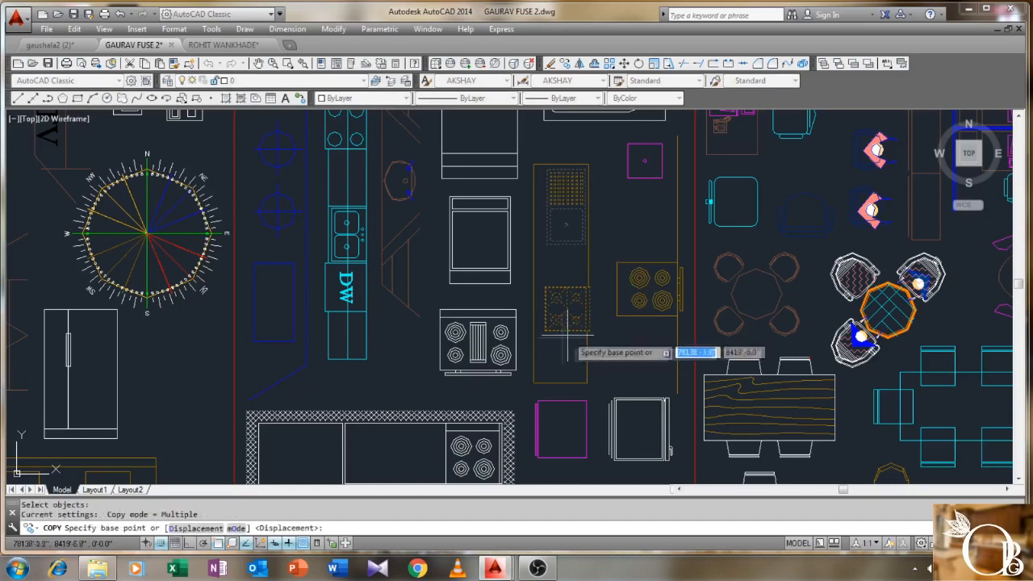
{"action": "left_click", "coordinate": [564, 348]}
{"action": "scroll", "coordinate": [270, 372], "scroll_direction": "down", "scroll_amount": 4}
{"action": "middle_click_drag", "start_coordinate": [203, 377], "coordinate": [700, 287]}
{"action": "scroll", "coordinate": [699, 287], "scroll_direction": "down", "scroll_amount": 2}
{"action": "middle_click_drag", "start_coordinate": [311, 376], "coordinate": [699, 294]}
{"action": "scroll", "coordinate": [213, 315], "scroll_direction": "up", "scroll_amount": 4}
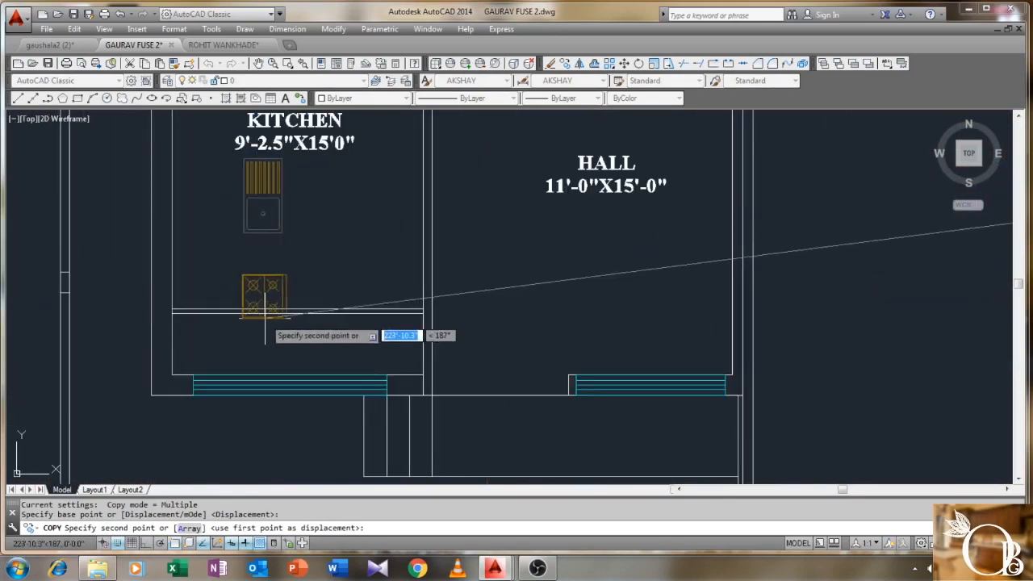
{"action": "scroll", "coordinate": [273, 345], "scroll_direction": "down", "scroll_amount": 1}
{"action": "left_click", "coordinate": [654, 409]}
{"action": "right_click", "coordinate": [726, 331]}
{"action": "left_click", "coordinate": [750, 339]}
{"action": "middle_click_drag", "start_coordinate": [766, 349], "coordinate": [659, 313]}
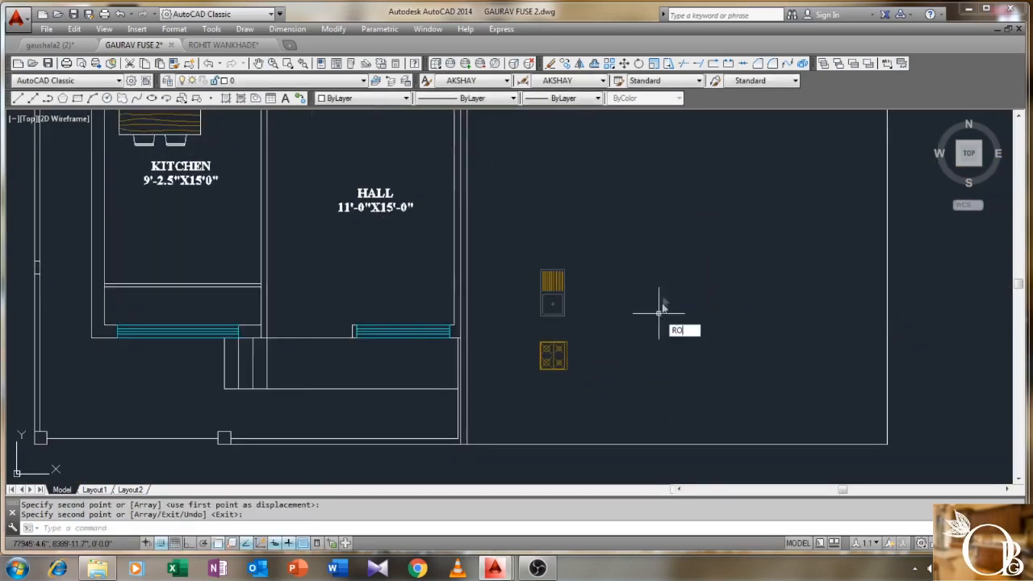
- Rotate the sink and stove 90° with Ortho on so they lie horizontally
{"action": "key", "text": "Return"}
{"action": "left_click", "coordinate": [659, 235]}
{"action": "left_click", "coordinate": [510, 417]}
{"action": "key", "text": "Return"}
{"action": "left_click", "coordinate": [568, 370]}
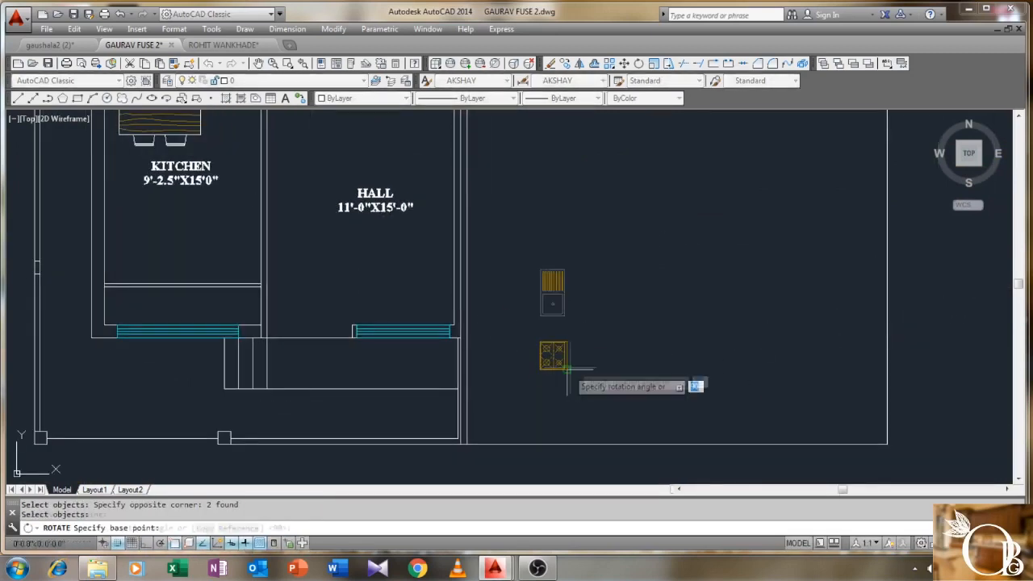
{"action": "key", "text": "F8"}
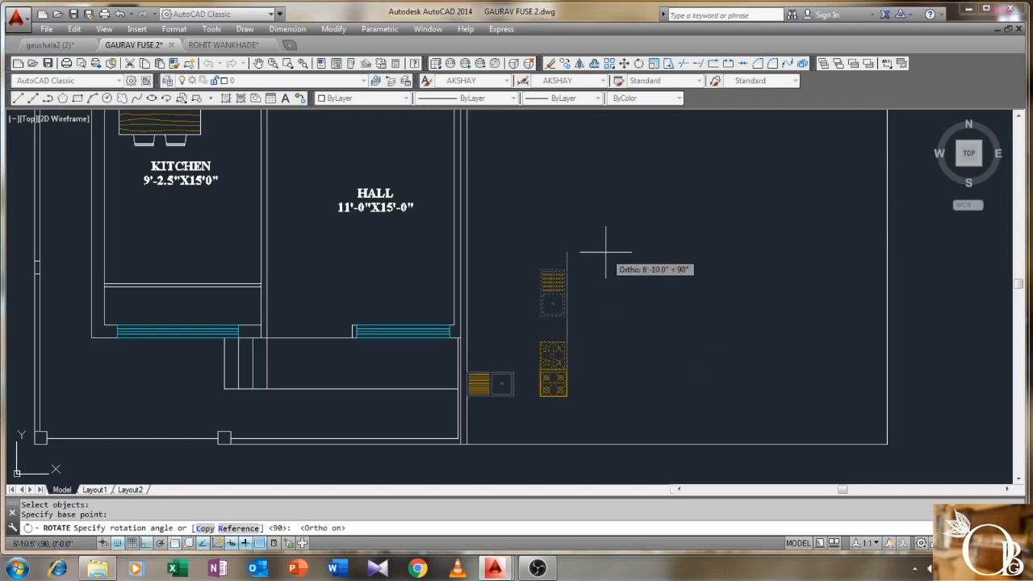
{"action": "left_click", "coordinate": [592, 305]}
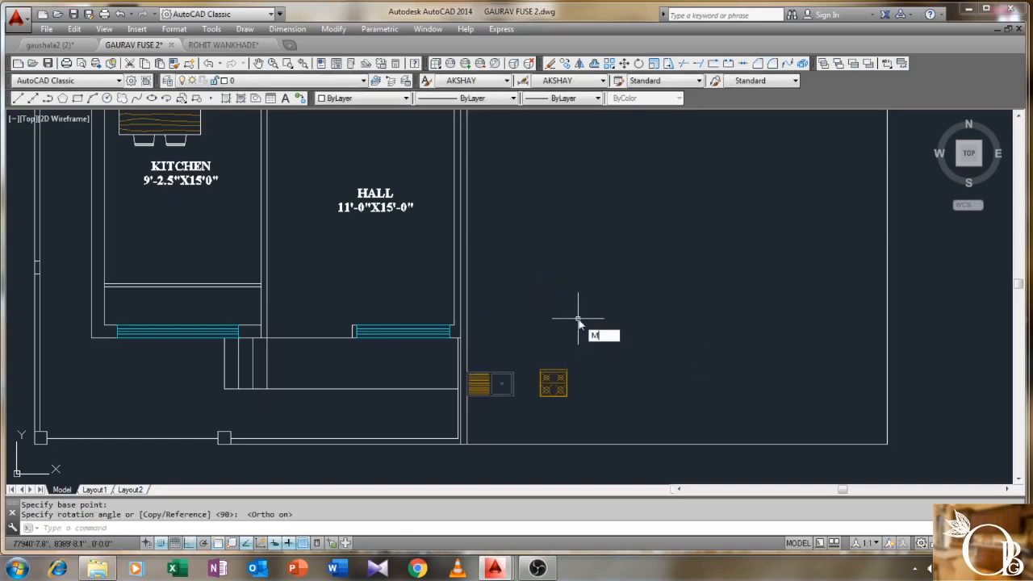
- Move the sink and stove onto the kitchen counter
{"action": "type", "text": "M"}
{"action": "key", "text": "Return"}
{"action": "left_click", "coordinate": [578, 321]}
{"action": "left_click", "coordinate": [531, 396]}
{"action": "key", "text": "Return"}
{"action": "left_click", "coordinate": [552, 383]}
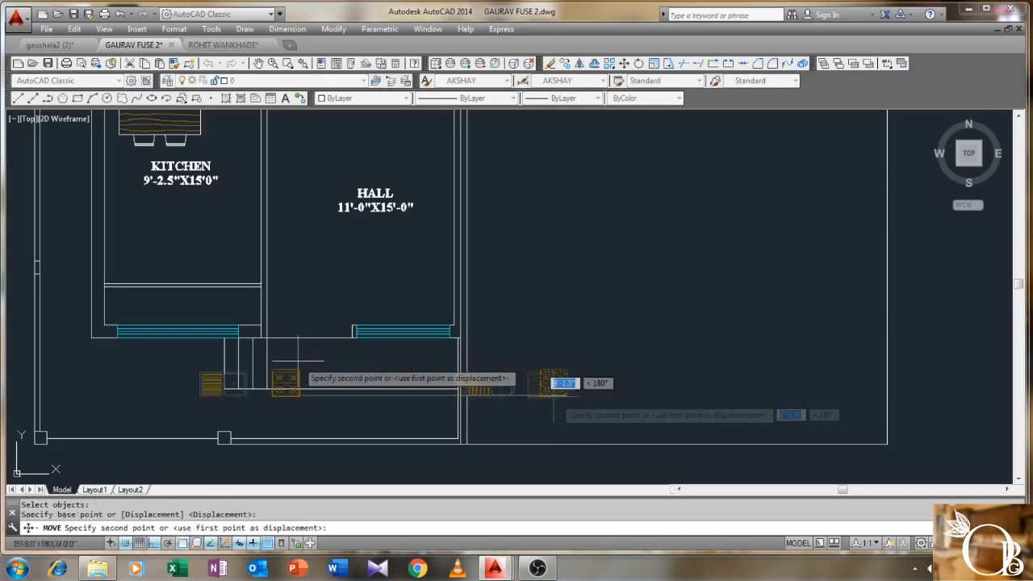
{"action": "key", "text": "F8"}
{"action": "scroll", "coordinate": [266, 339], "scroll_direction": "up", "scroll_amount": 5}
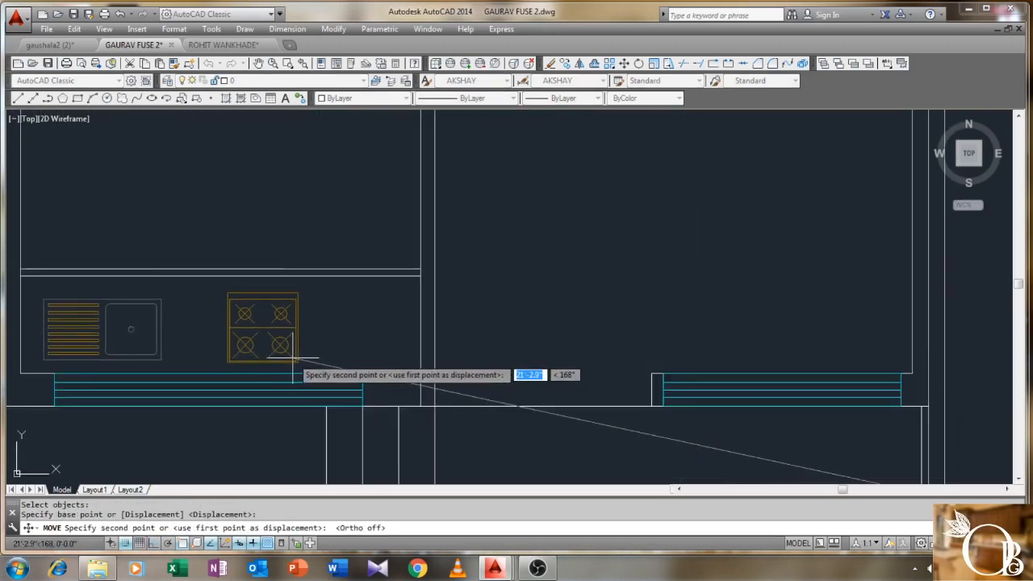
{"action": "scroll", "coordinate": [292, 358], "scroll_direction": "down", "scroll_amount": 2}
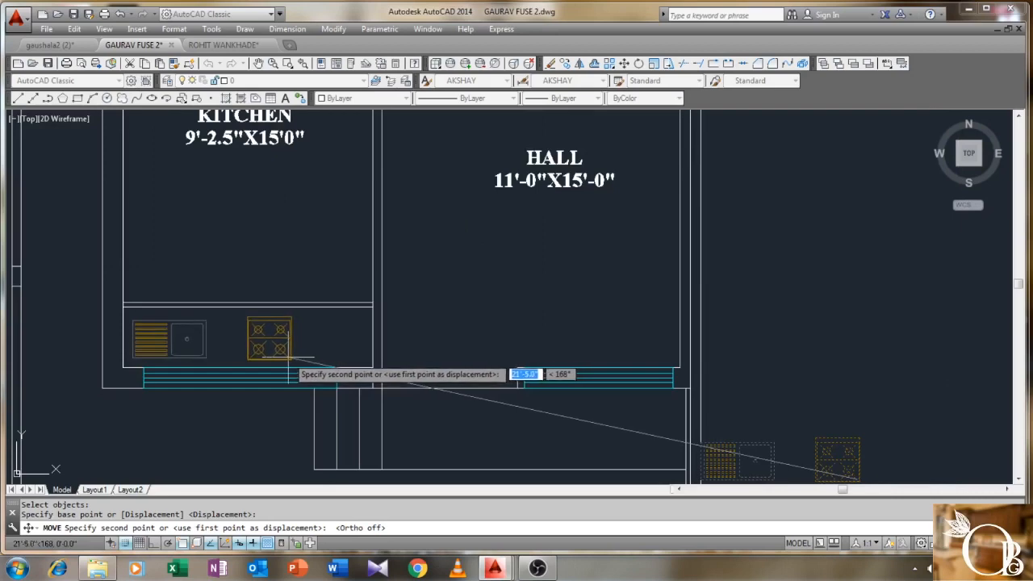
{"action": "left_click", "coordinate": [284, 353]}
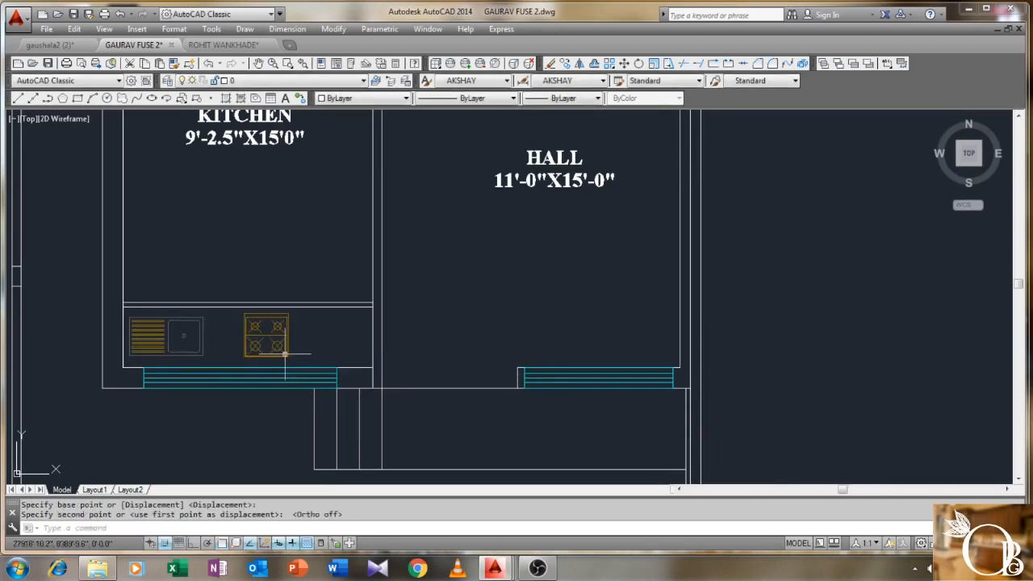
- Set the kitchen counter line's colour to dark grey 250
{"action": "left_click", "coordinate": [358, 297]}
{"action": "left_click", "coordinate": [342, 334]}
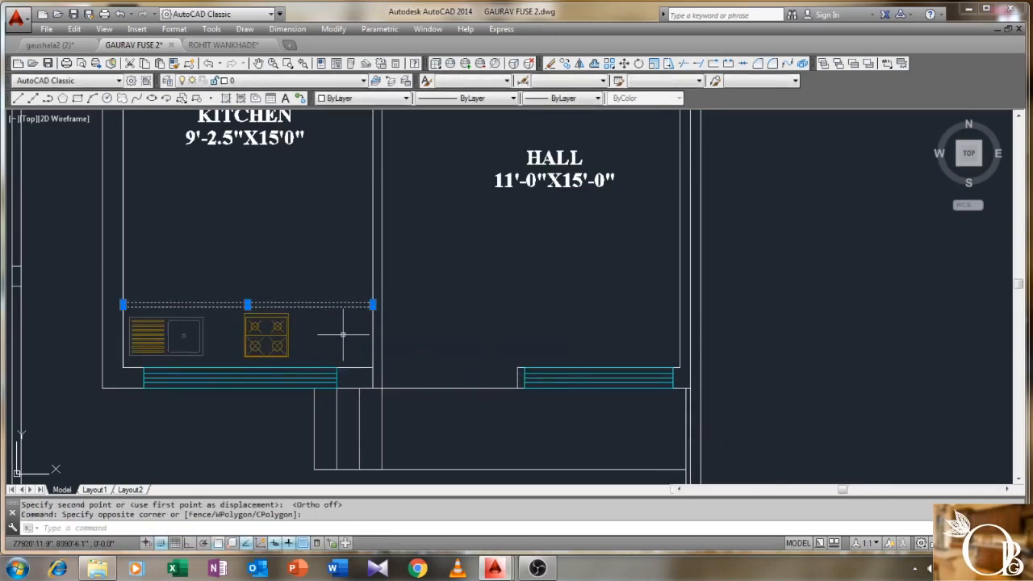
{"action": "left_click", "coordinate": [382, 98]}
{"action": "left_click", "coordinate": [358, 173]}
{"action": "key", "text": "Escape"}
{"action": "scroll", "coordinate": [313, 246], "scroll_direction": "down", "scroll_amount": 3}
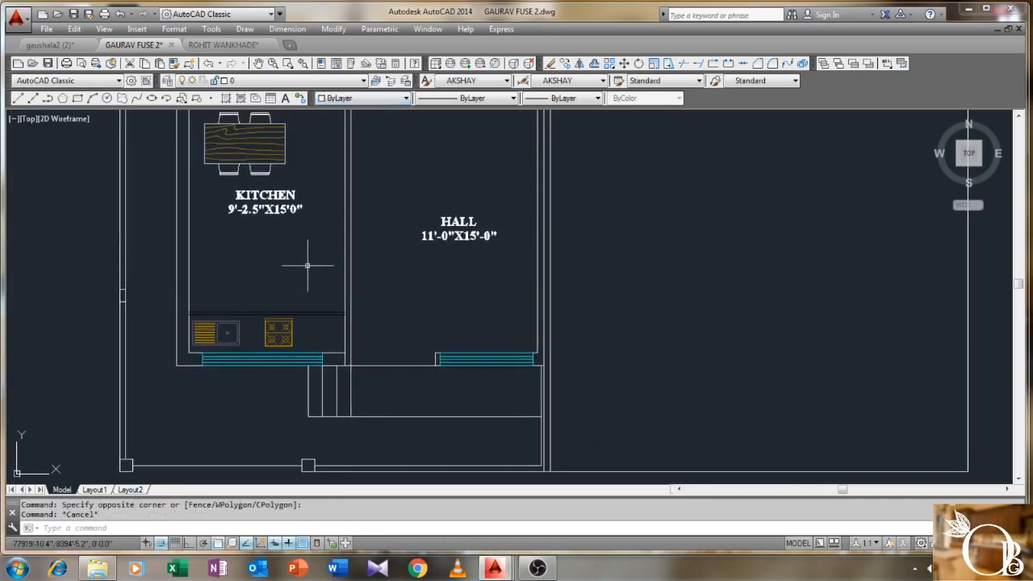
{"action": "scroll", "coordinate": [307, 264], "scroll_direction": "down", "scroll_amount": 3}
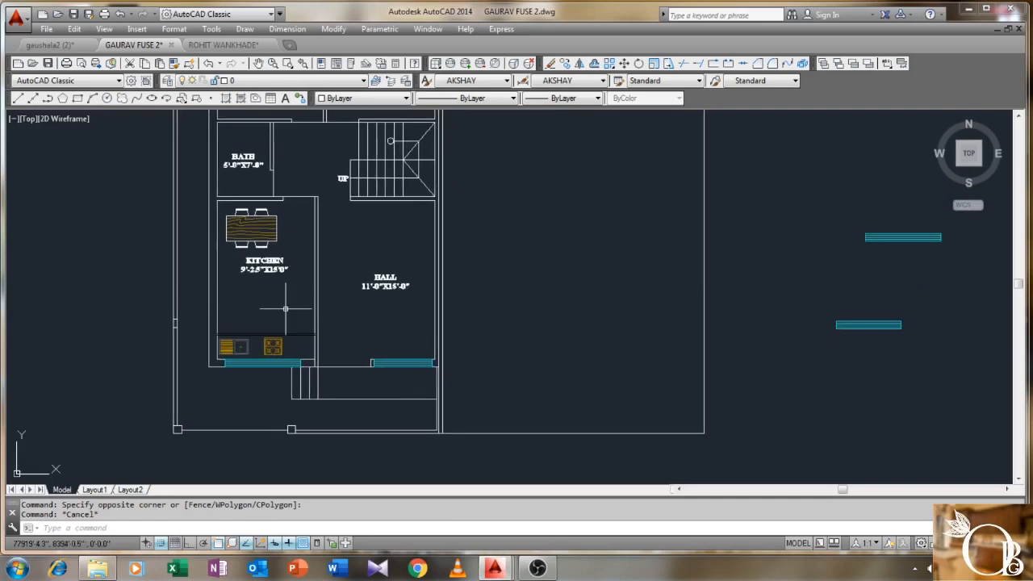
- Quick-save the drawing with Ctrl+S
{"action": "scroll", "coordinate": [284, 306], "scroll_direction": "down", "scroll_amount": 6}
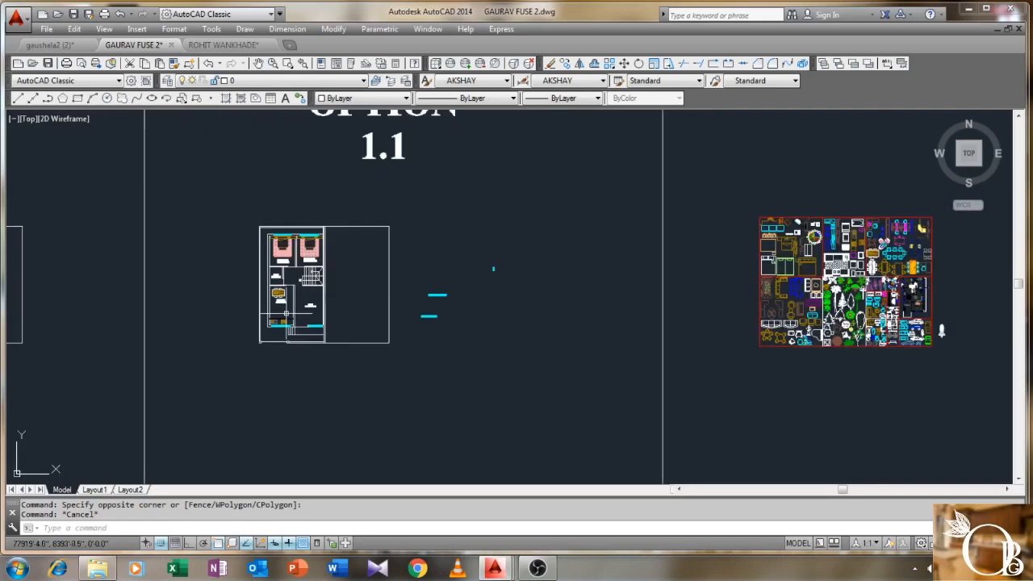
{"action": "middle_click_drag", "start_coordinate": [814, 350], "coordinate": [638, 340]}
{"action": "key", "text": "ctrl+s"}
- Pan and zoom so the whole furniture block library fits in view
{"action": "middle_click_drag", "start_coordinate": [696, 251], "coordinate": [640, 259]}
{"action": "scroll", "coordinate": [629, 257], "scroll_direction": "up", "scroll_amount": 2}
{"action": "scroll", "coordinate": [509, 240], "scroll_direction": "up", "scroll_amount": 2}
{"action": "scroll", "coordinate": [509, 240], "scroll_direction": "down", "scroll_amount": 3}
{"action": "scroll", "coordinate": [637, 242], "scroll_direction": "up", "scroll_amount": 3}
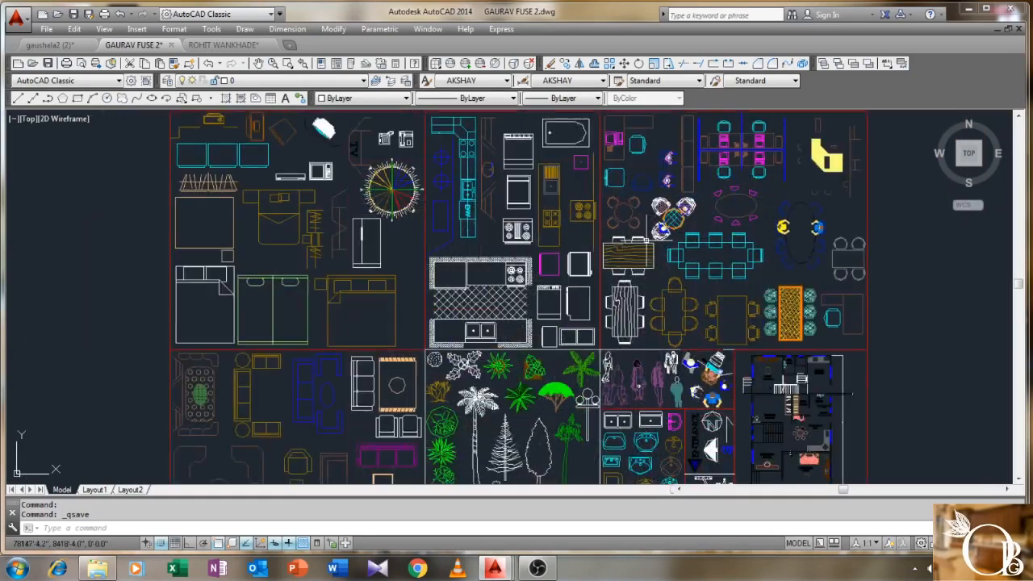
{"action": "mouse_move", "coordinate": [646, 241]}
{"action": "middle_mouse_down"}
{"action": "mouse_move", "coordinate": [591, 237]}
{"action": "mouse_move", "coordinate": [571, 251]}
{"action": "mouse_move", "coordinate": [572, 144]}
{"action": "middle_mouse_up"}
{"action": "middle_click_drag", "start_coordinate": [597, 323], "coordinate": [599, 239]}
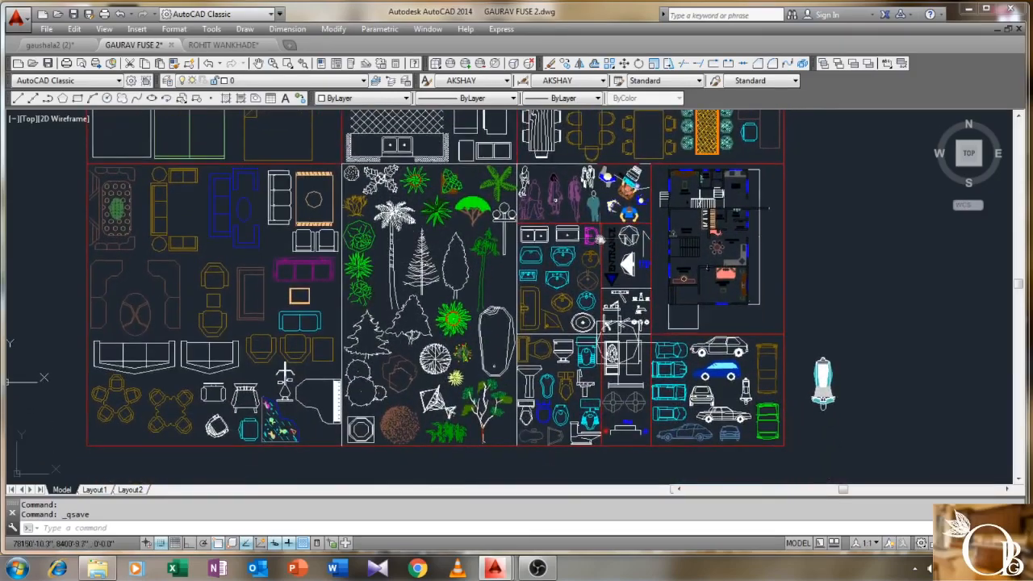
{"action": "scroll", "coordinate": [600, 274], "scroll_direction": "up", "scroll_amount": 1}
{"action": "mouse_move", "coordinate": [834, 212]}
{"action": "middle_mouse_down"}
{"action": "mouse_move", "coordinate": [704, 235]}
{"action": "mouse_move", "coordinate": [823, 181]}
{"action": "middle_mouse_up"}
{"action": "scroll", "coordinate": [698, 202], "scroll_direction": "up", "scroll_amount": 1}
{"action": "scroll", "coordinate": [701, 240], "scroll_direction": "down", "scroll_amount": 1}
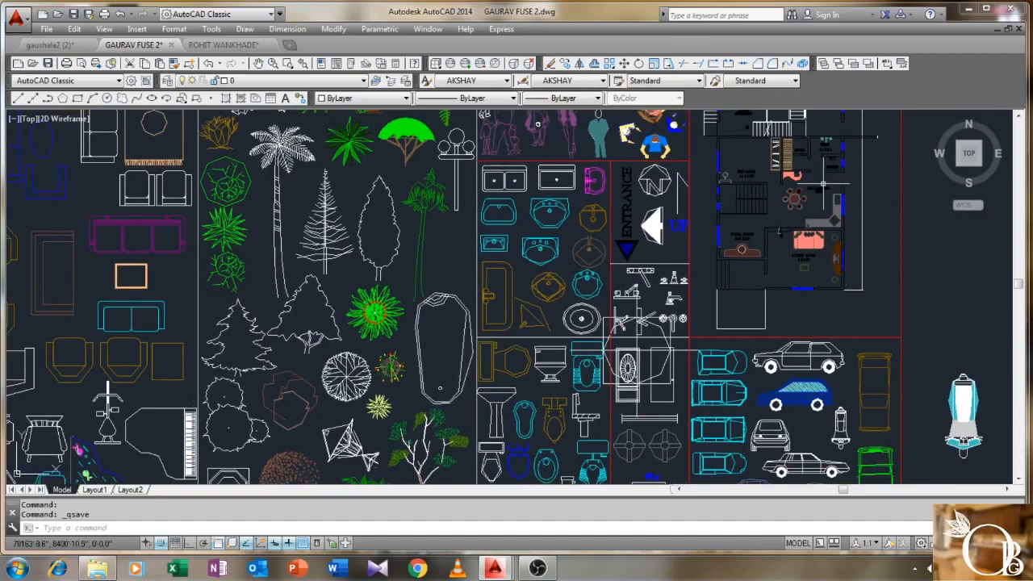
{"action": "scroll", "coordinate": [823, 184], "scroll_direction": "down", "scroll_amount": 3}
{"action": "mouse_move", "coordinate": [794, 257]}
{"action": "middle_mouse_down"}
{"action": "mouse_move", "coordinate": [829, 262]}
{"action": "mouse_move", "coordinate": [841, 276]}
{"action": "mouse_move", "coordinate": [848, 305]}
{"action": "mouse_move", "coordinate": [834, 370]}
{"action": "mouse_move", "coordinate": [870, 396]}
{"action": "middle_mouse_up"}
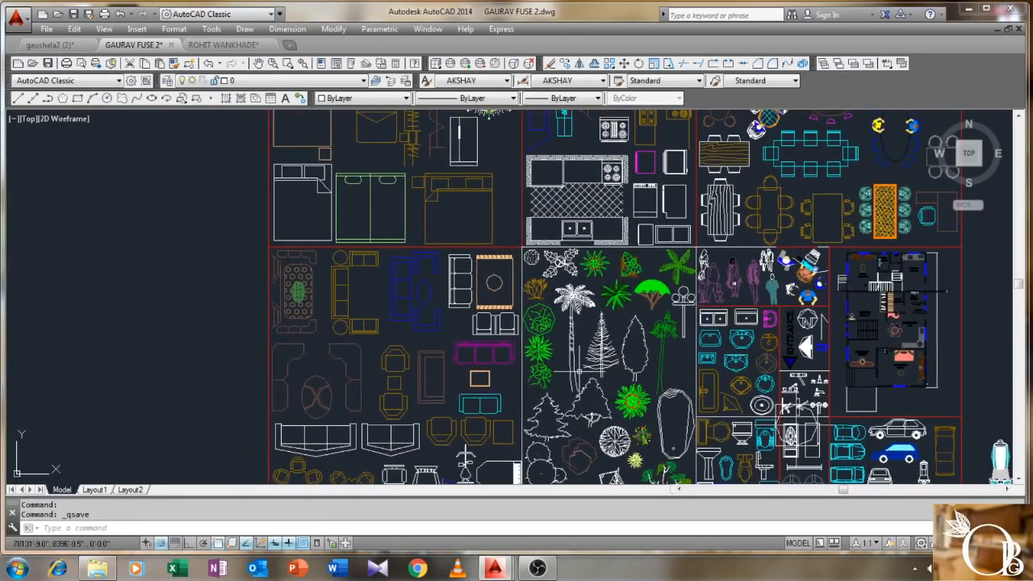
{"action": "scroll", "coordinate": [578, 371], "scroll_direction": "down", "scroll_amount": 1}
{"action": "middle_click_drag", "start_coordinate": [600, 327], "coordinate": [580, 317]}
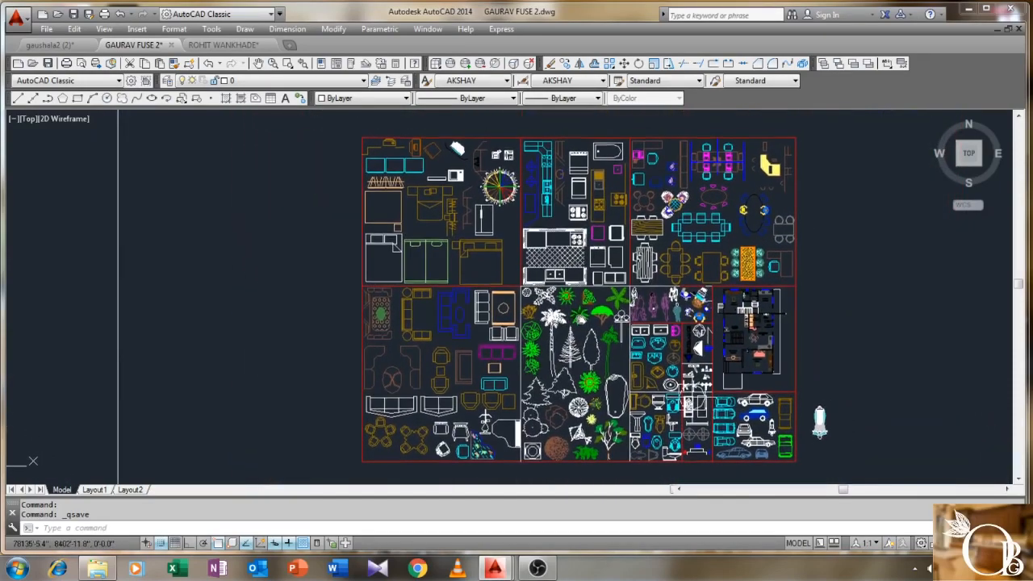
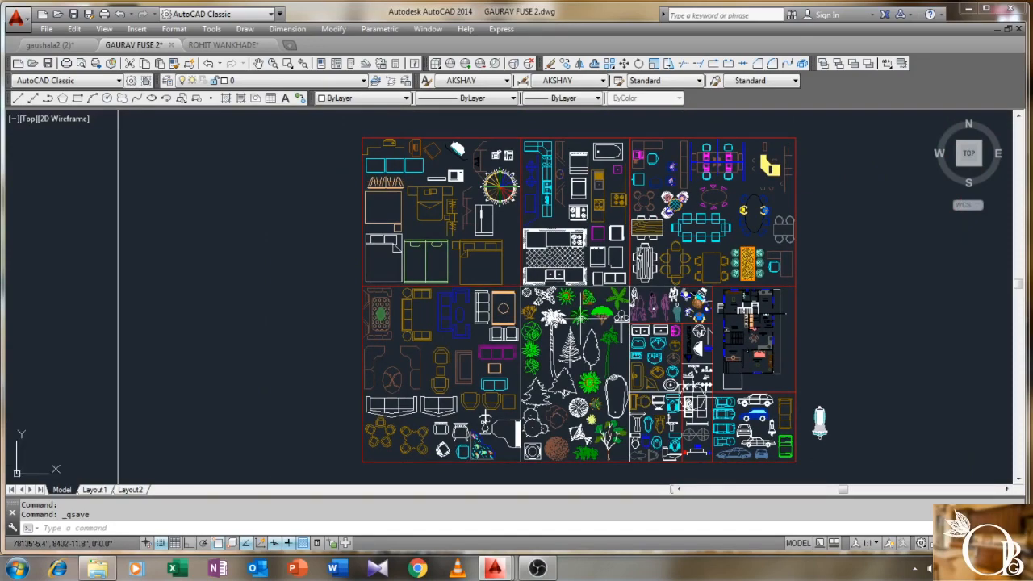
- Start a copy and select all pieces of the hatched L-shaped kitchen counter
{"action": "scroll", "coordinate": [677, 297], "scroll_direction": "up", "scroll_amount": 10}
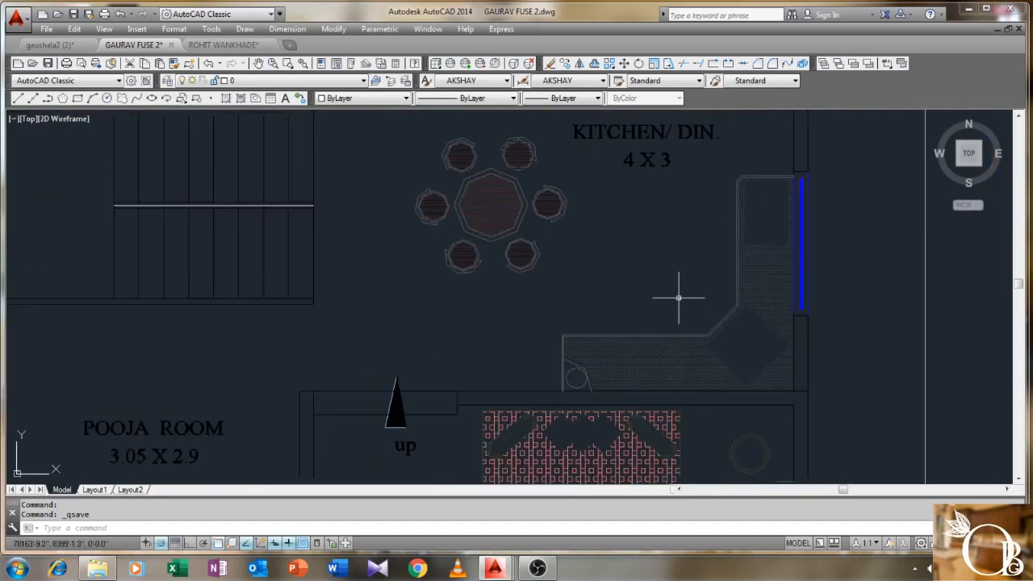
{"action": "key", "text": "Return"}
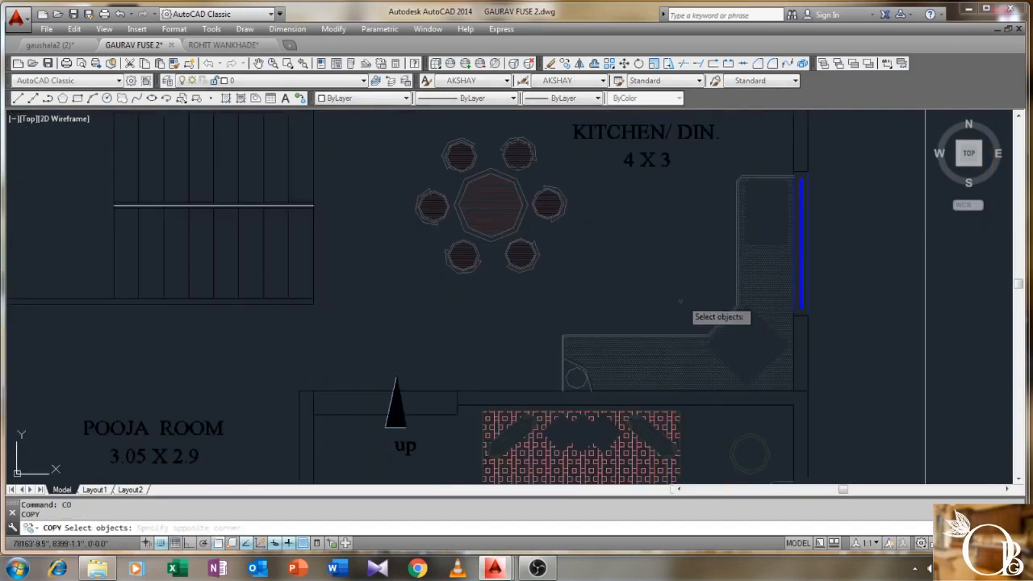
{"action": "left_click", "coordinate": [682, 300]}
{"action": "left_click", "coordinate": [631, 343]}
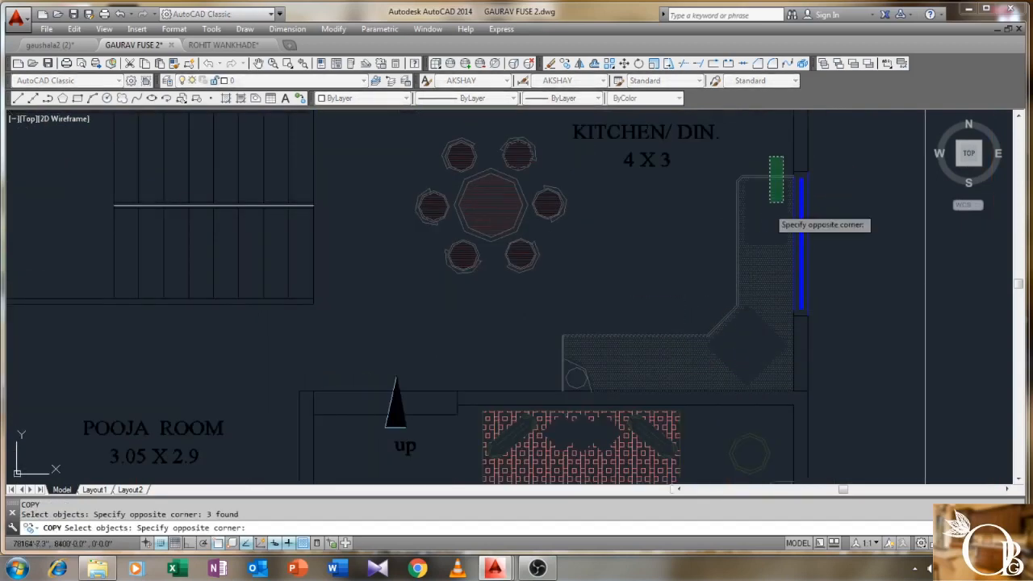
{"action": "left_click", "coordinate": [715, 358]}
{"action": "left_click", "coordinate": [743, 347]}
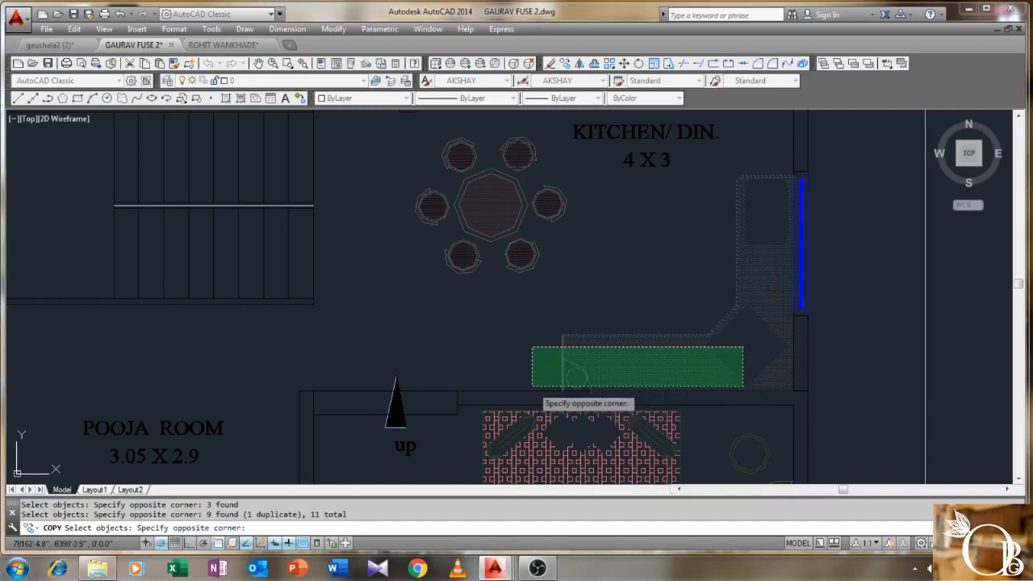
{"action": "left_click", "coordinate": [535, 383]}
{"action": "left_click", "coordinate": [600, 312]}
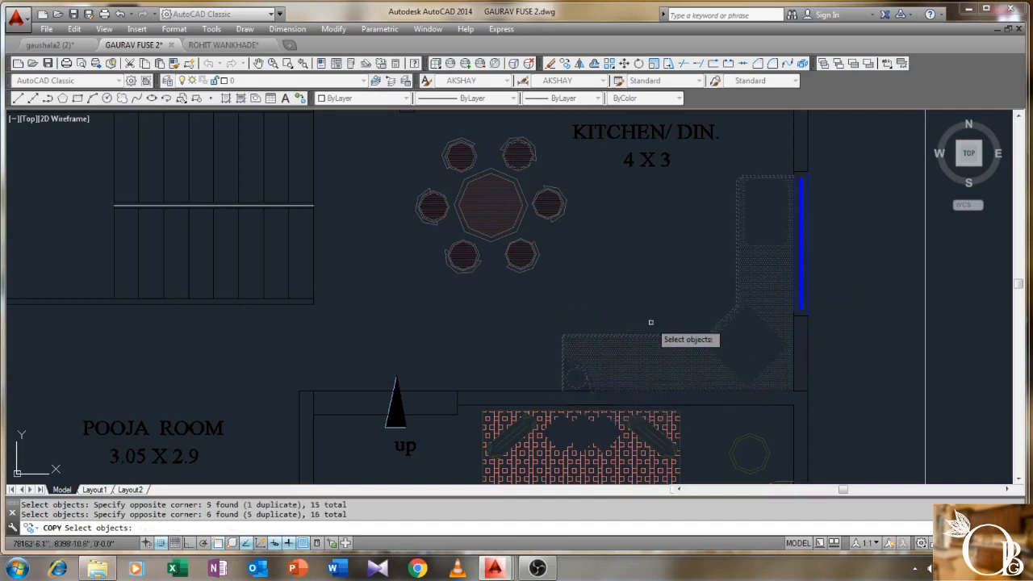
{"action": "key", "text": "Return"}
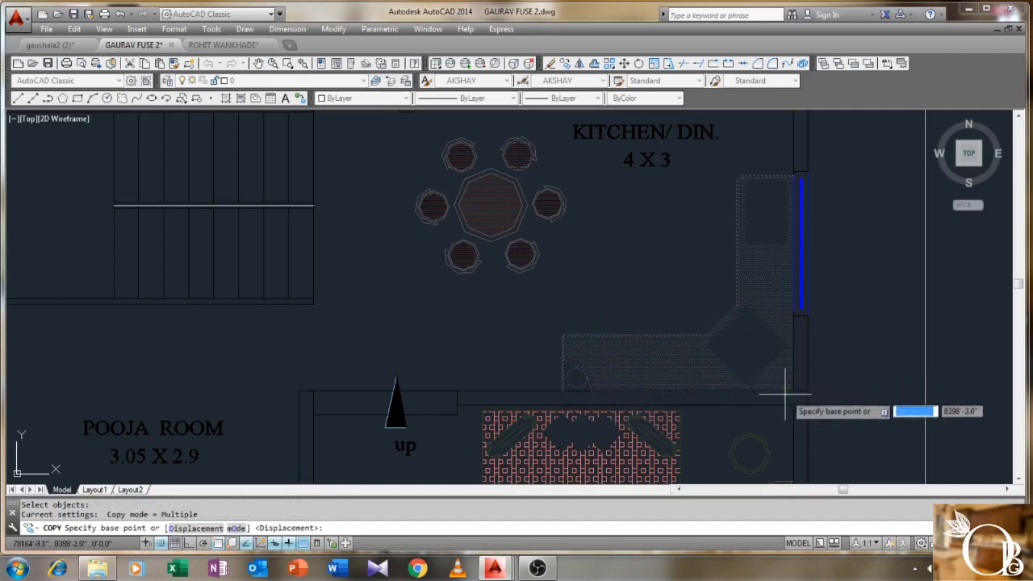
- Place the counter copy from its corner base point into the empty area beside the hall
{"action": "left_click", "coordinate": [793, 392]}
{"action": "scroll", "coordinate": [308, 368], "scroll_direction": "down", "scroll_amount": 2}
{"action": "middle_click_drag", "start_coordinate": [298, 363], "coordinate": [547, 368]}
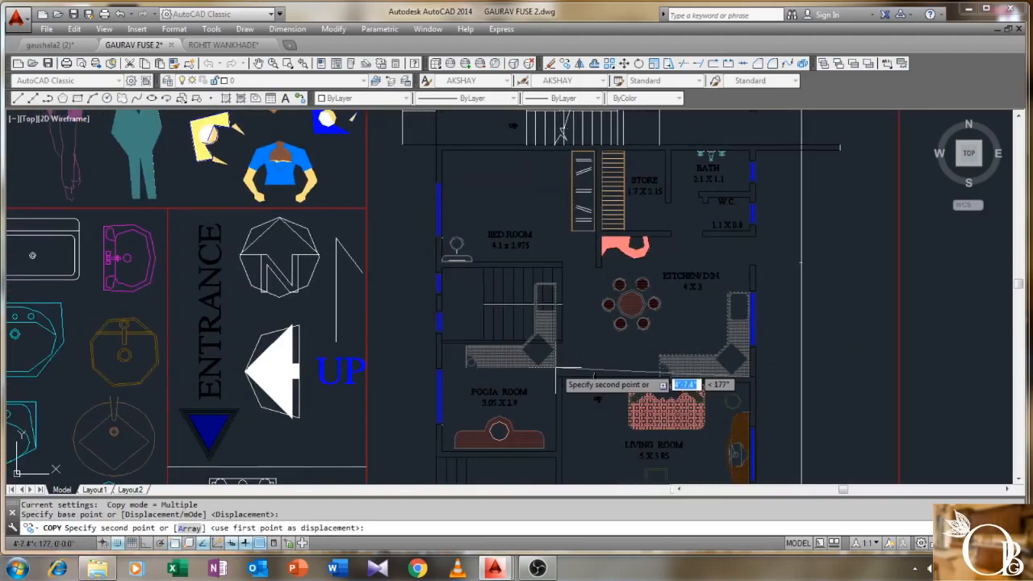
{"action": "scroll", "coordinate": [452, 367], "scroll_direction": "down", "scroll_amount": 4}
{"action": "middle_click_drag", "start_coordinate": [339, 366], "coordinate": [660, 371]}
{"action": "scroll", "coordinate": [722, 367], "scroll_direction": "down", "scroll_amount": 2}
{"action": "middle_click_drag", "start_coordinate": [304, 356], "coordinate": [532, 353]}
{"action": "scroll", "coordinate": [408, 374], "scroll_direction": "up", "scroll_amount": 4}
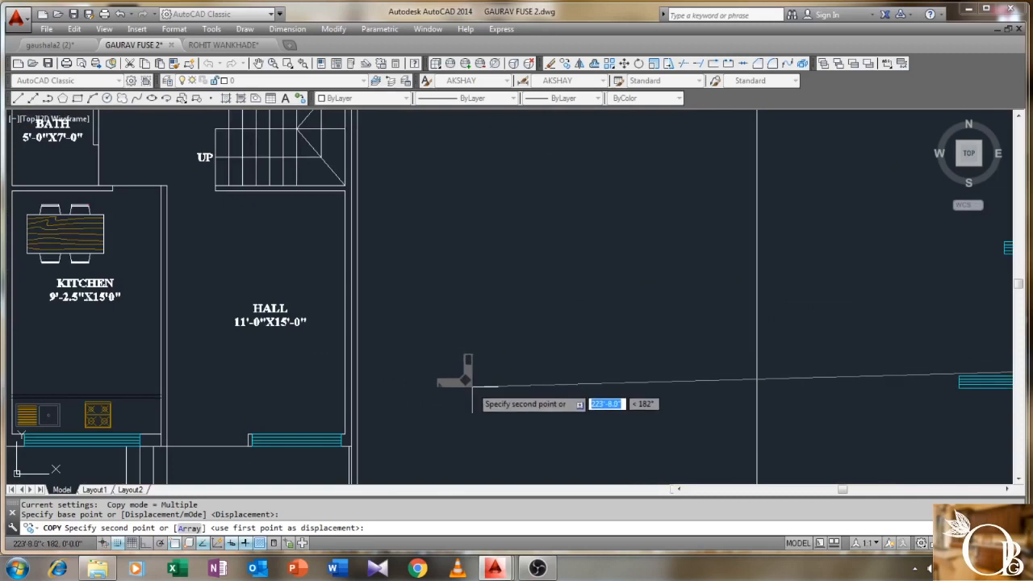
{"action": "left_click", "coordinate": [474, 389]}
{"action": "right_click", "coordinate": [510, 326]}
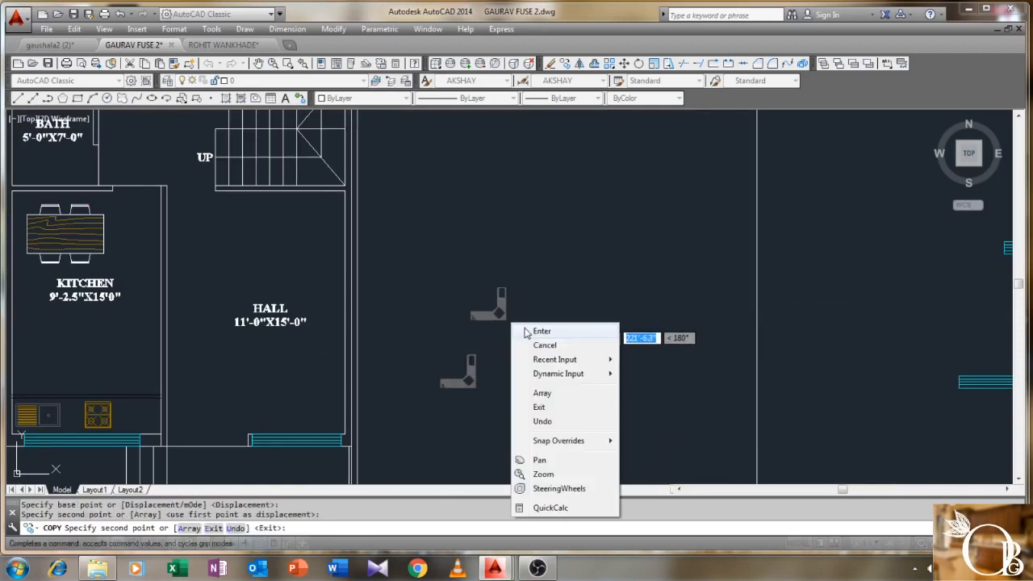
{"action": "left_click", "coordinate": [534, 331]}
- Select all parts of the copied counter
{"action": "scroll", "coordinate": [466, 364], "scroll_direction": "up", "scroll_amount": 6}
{"action": "scroll", "coordinate": [547, 330], "scroll_direction": "down", "scroll_amount": 5}
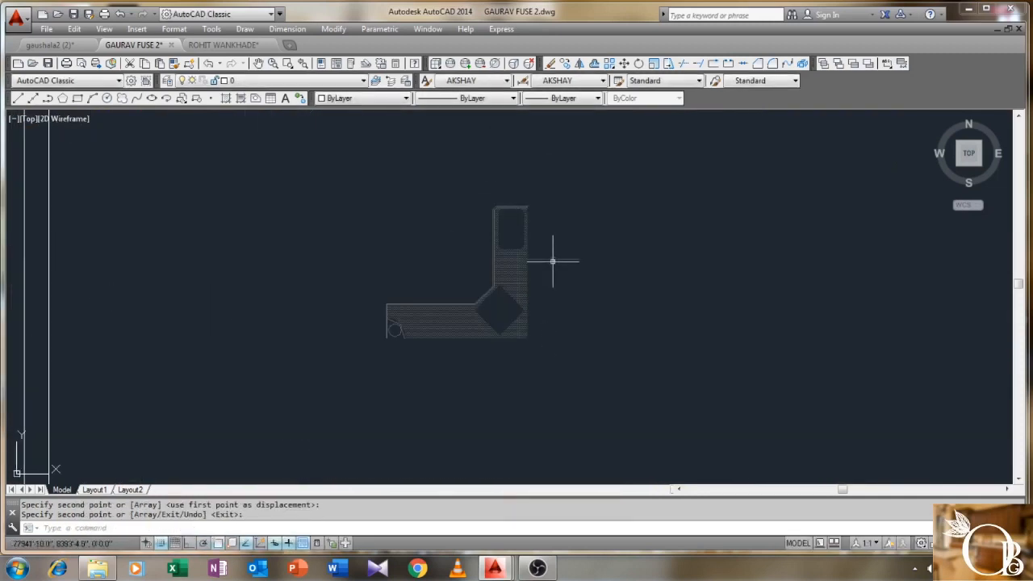
{"action": "left_click", "coordinate": [588, 182]}
{"action": "left_click", "coordinate": [357, 368]}
- Delete the copied L-shaped counter hatch
{"action": "key", "text": "Delete"}
{"action": "scroll", "coordinate": [356, 367], "scroll_direction": "down", "scroll_amount": 6}
{"action": "middle_click_drag", "start_coordinate": [646, 320], "coordinate": [343, 346]}
{"action": "scroll", "coordinate": [251, 327], "scroll_direction": "down", "scroll_amount": 5}
{"action": "scroll", "coordinate": [476, 278], "scroll_direction": "up", "scroll_amount": 12}
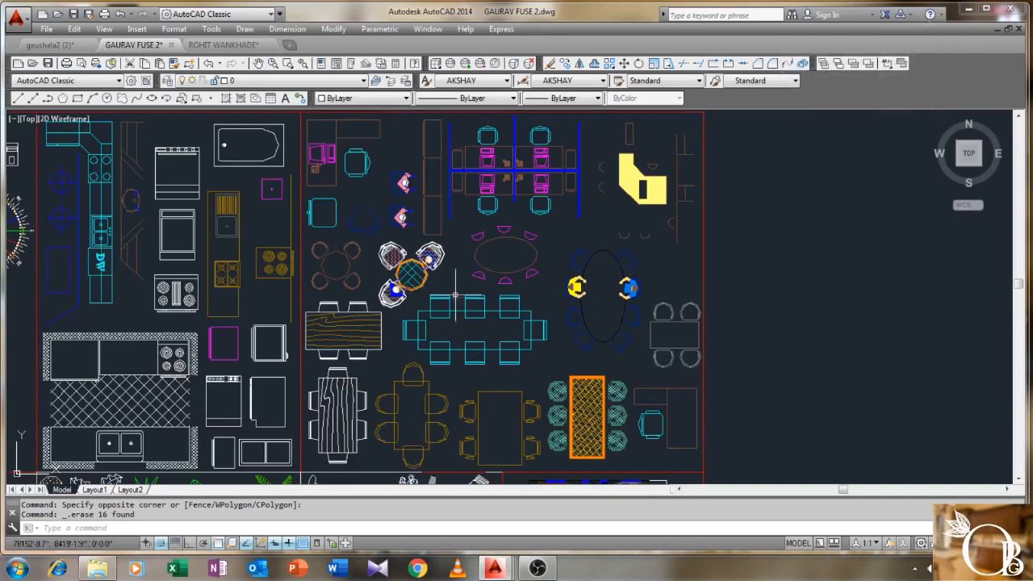
- Pan and zoom across the block library to the toilet and sink blocks
{"action": "scroll", "coordinate": [479, 292], "scroll_direction": "down", "scroll_amount": 3}
{"action": "middle_click_drag", "start_coordinate": [479, 292], "coordinate": [501, 247]}
{"action": "scroll", "coordinate": [550, 413], "scroll_direction": "up", "scroll_amount": 8}
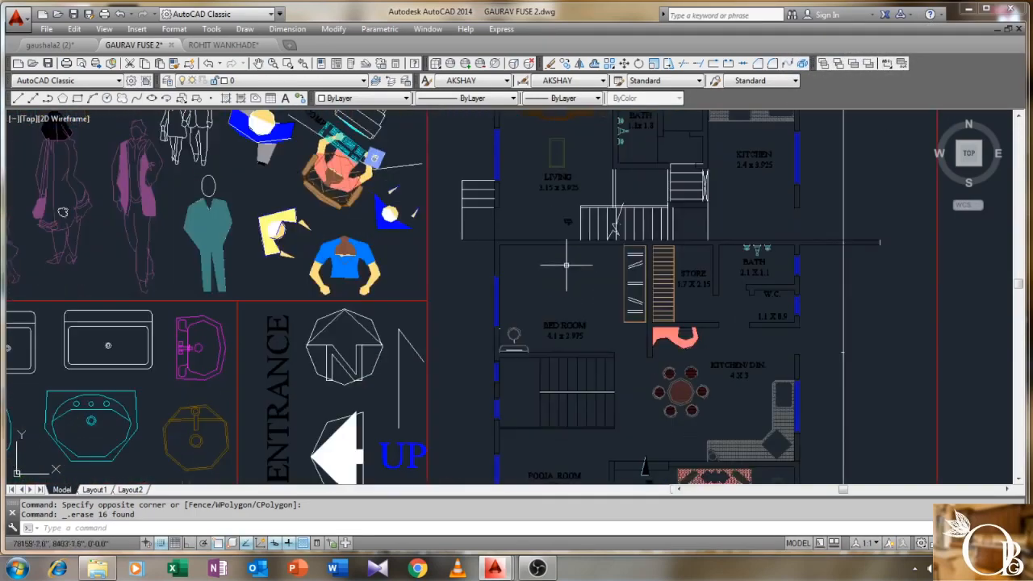
{"action": "middle_click_drag", "start_coordinate": [623, 353], "coordinate": [508, 214]}
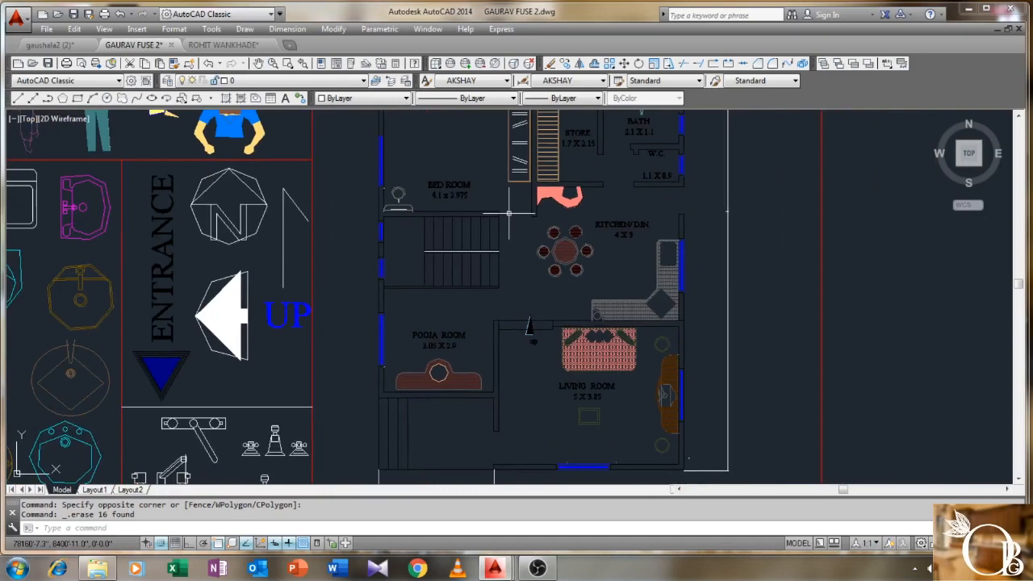
{"action": "middle_click_drag", "start_coordinate": [512, 219], "coordinate": [512, 171]}
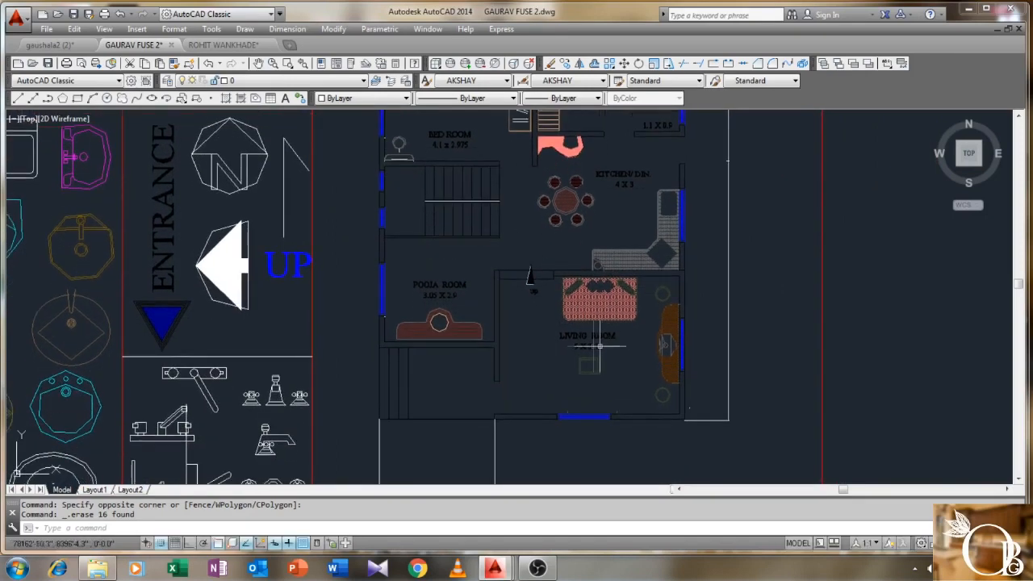
{"action": "scroll", "coordinate": [542, 335], "scroll_direction": "down", "scroll_amount": 2}
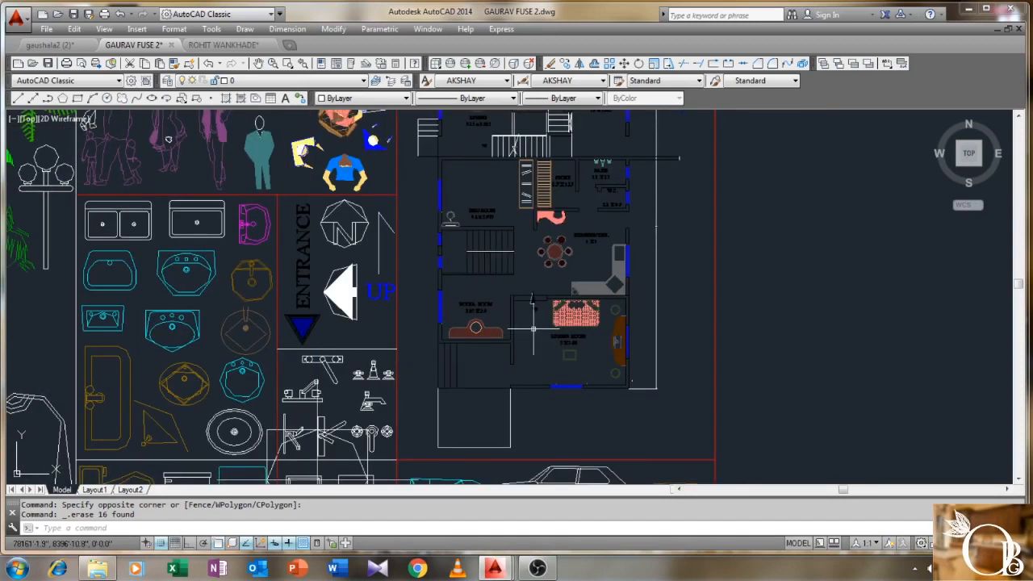
{"action": "scroll", "coordinate": [528, 315], "scroll_direction": "down", "scroll_amount": 6}
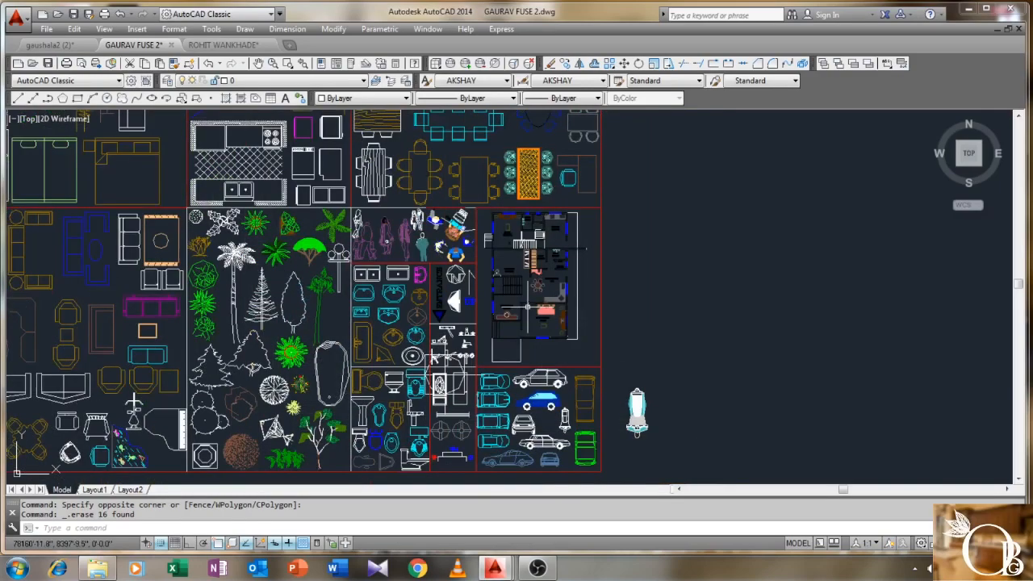
{"action": "middle_click_drag", "start_coordinate": [579, 387], "coordinate": [825, 331]}
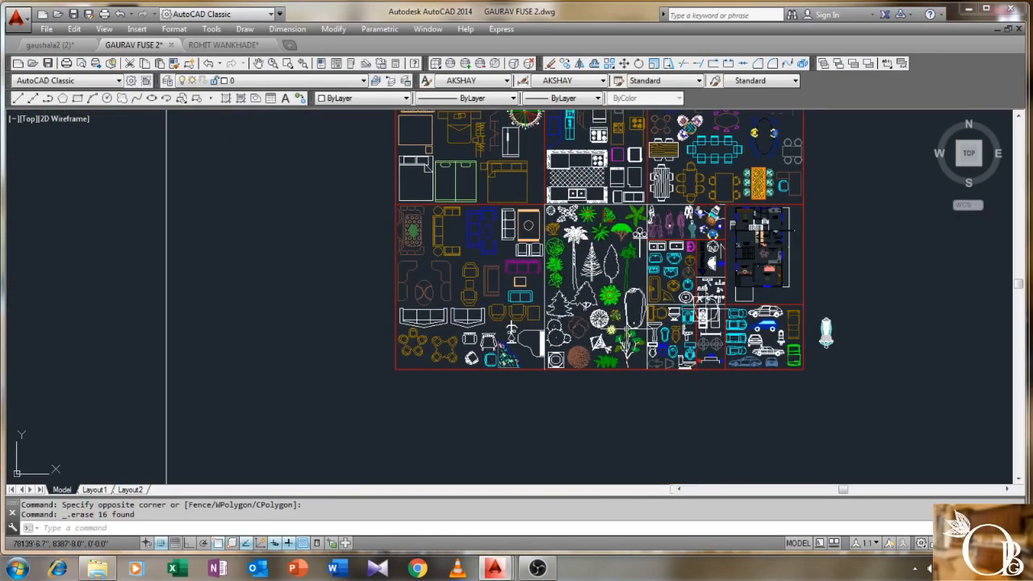
{"action": "scroll", "coordinate": [625, 327], "scroll_direction": "down", "scroll_amount": 2}
{"action": "scroll", "coordinate": [607, 195], "scroll_direction": "up", "scroll_amount": 5}
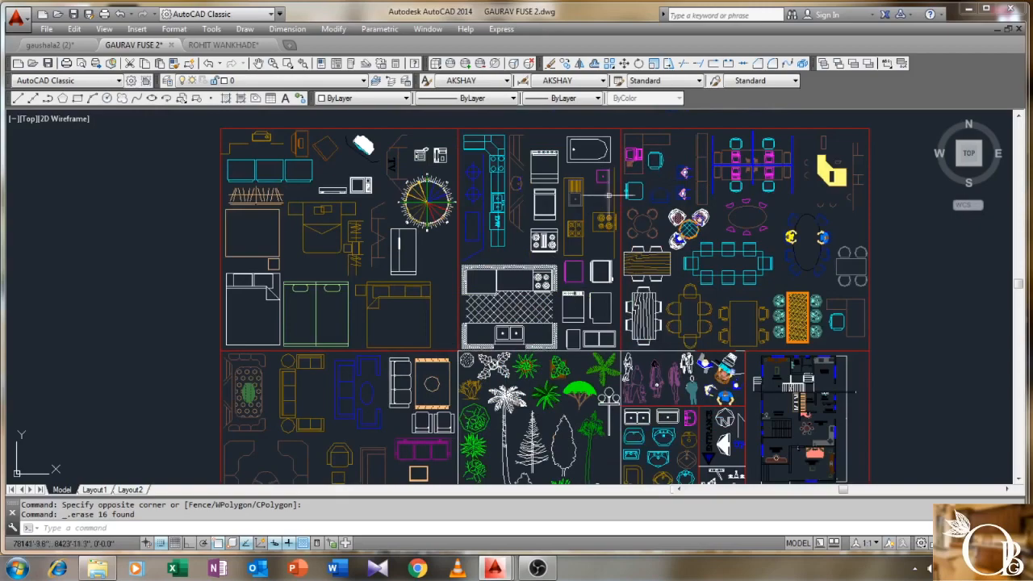
{"action": "scroll", "coordinate": [642, 270], "scroll_direction": "down", "scroll_amount": 1}
{"action": "mouse_move", "coordinate": [660, 291]}
{"action": "middle_mouse_down"}
{"action": "mouse_move", "coordinate": [581, 220]}
{"action": "mouse_move", "coordinate": [553, 158]}
{"action": "middle_mouse_up"}
{"action": "middle_click_drag", "start_coordinate": [612, 327], "coordinate": [566, 243]}
{"action": "scroll", "coordinate": [541, 355], "scroll_direction": "up", "scroll_amount": 5}
{"action": "middle_click_drag", "start_coordinate": [540, 355], "coordinate": [495, 274]}
{"action": "scroll", "coordinate": [448, 331], "scroll_direction": "up", "scroll_amount": 2}
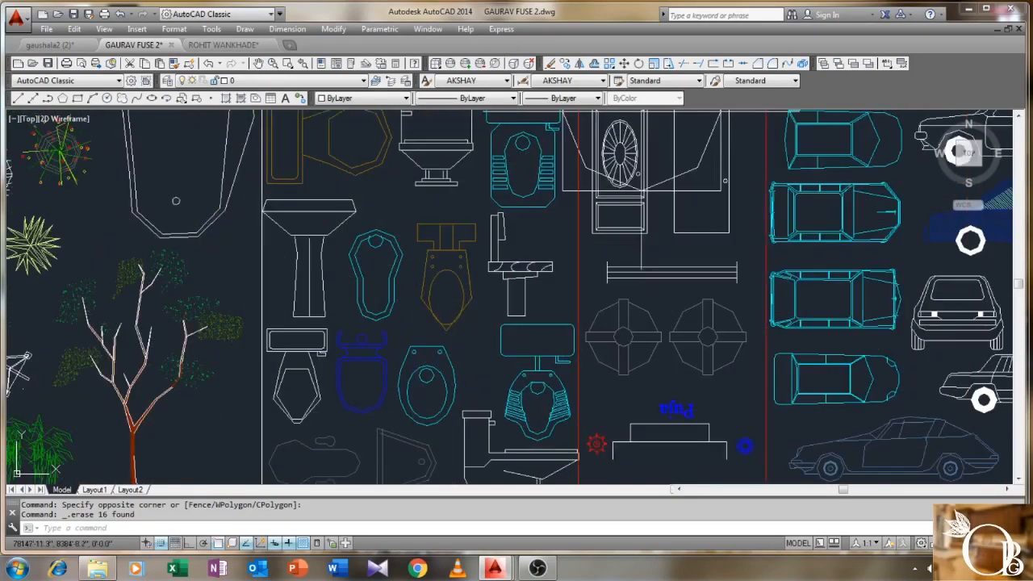
{"action": "middle_click_drag", "start_coordinate": [449, 331], "coordinate": [449, 281]}
- Start copying the cyan toilet seat block, then cancel after picking a base point
{"action": "type", "text": "o"}
{"action": "key", "text": "Return"}
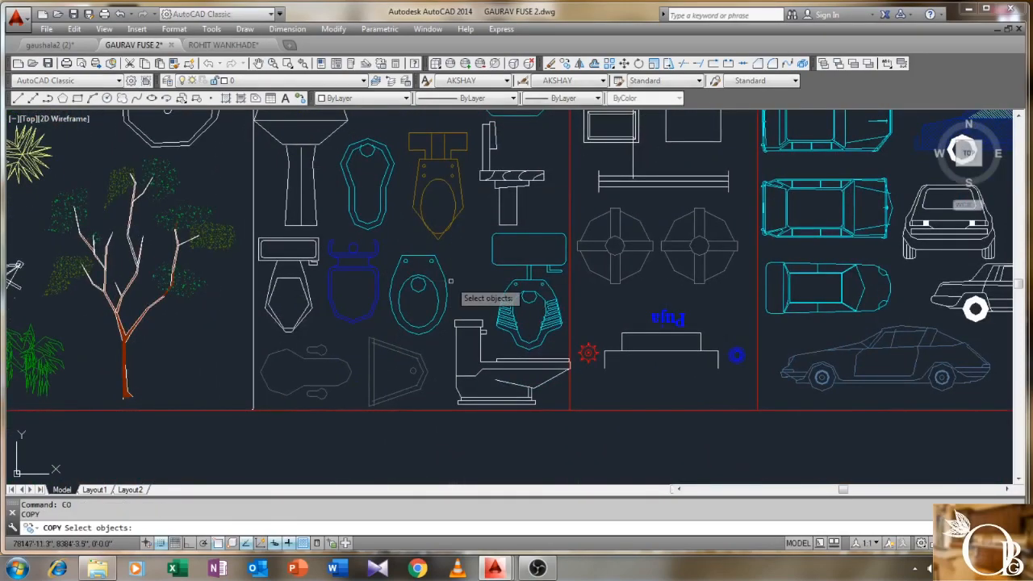
{"action": "left_click", "coordinate": [450, 287]}
{"action": "left_click", "coordinate": [430, 293]}
{"action": "scroll", "coordinate": [458, 271], "scroll_direction": "down", "scroll_amount": 3}
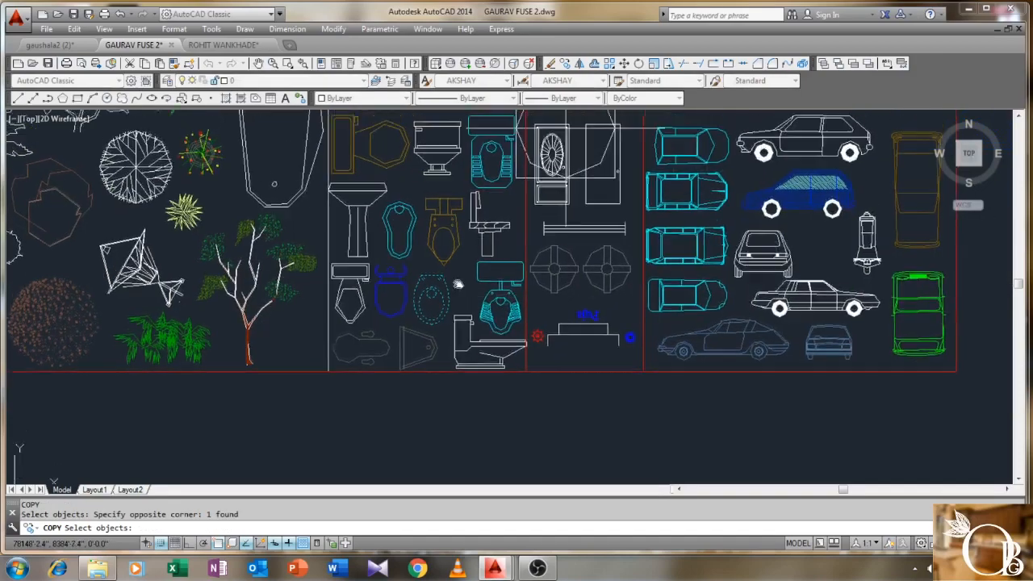
{"action": "scroll", "coordinate": [440, 343], "scroll_direction": "up", "scroll_amount": 1}
{"action": "key", "text": "Return"}
{"action": "scroll", "coordinate": [440, 342], "scroll_direction": "down", "scroll_amount": 1}
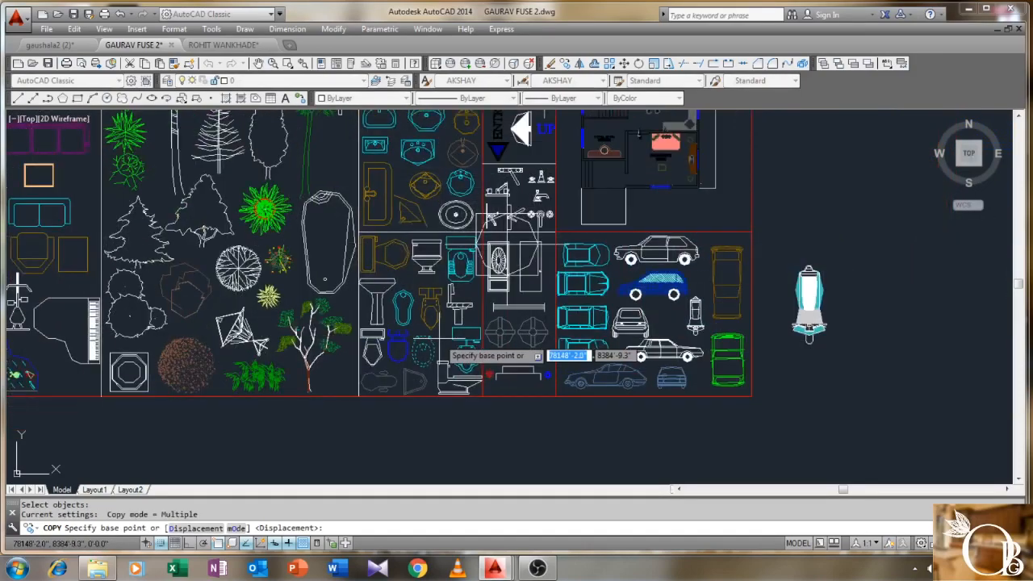
{"action": "scroll", "coordinate": [436, 347], "scroll_direction": "up", "scroll_amount": 4}
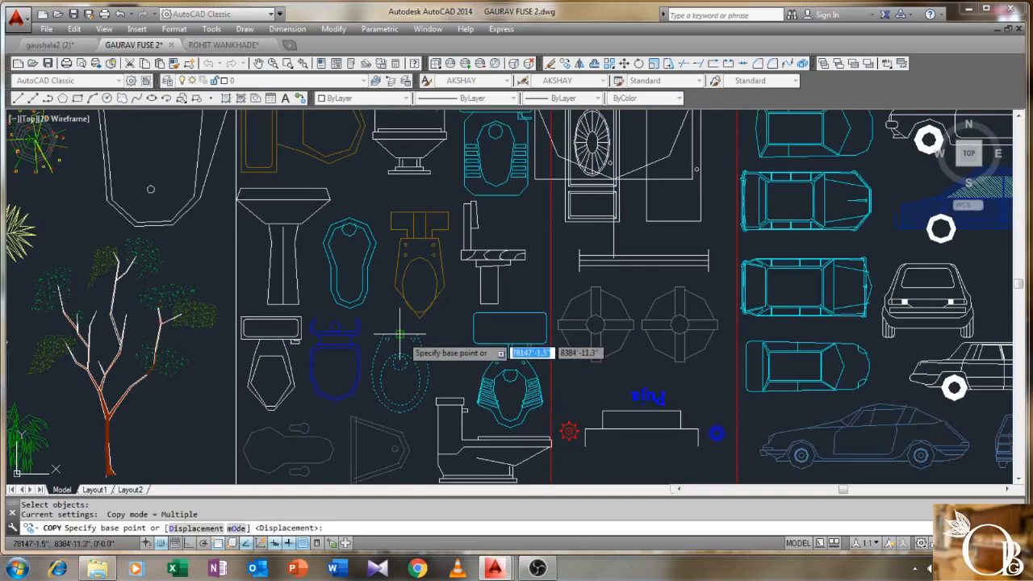
{"action": "left_click", "coordinate": [399, 333]}
{"action": "scroll", "coordinate": [335, 347], "scroll_direction": "down", "scroll_amount": 4}
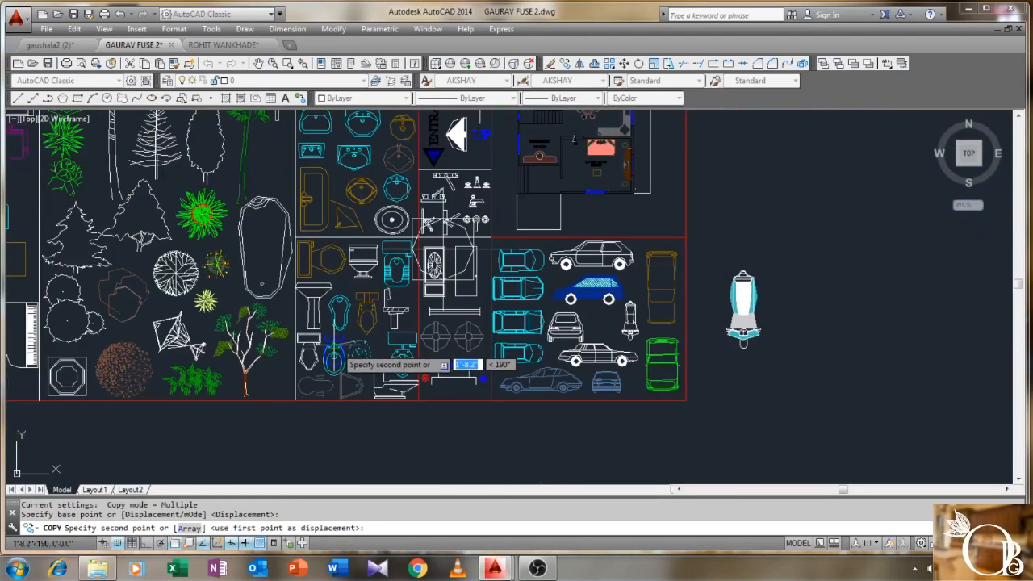
{"action": "scroll", "coordinate": [337, 355], "scroll_direction": "down", "scroll_amount": 2}
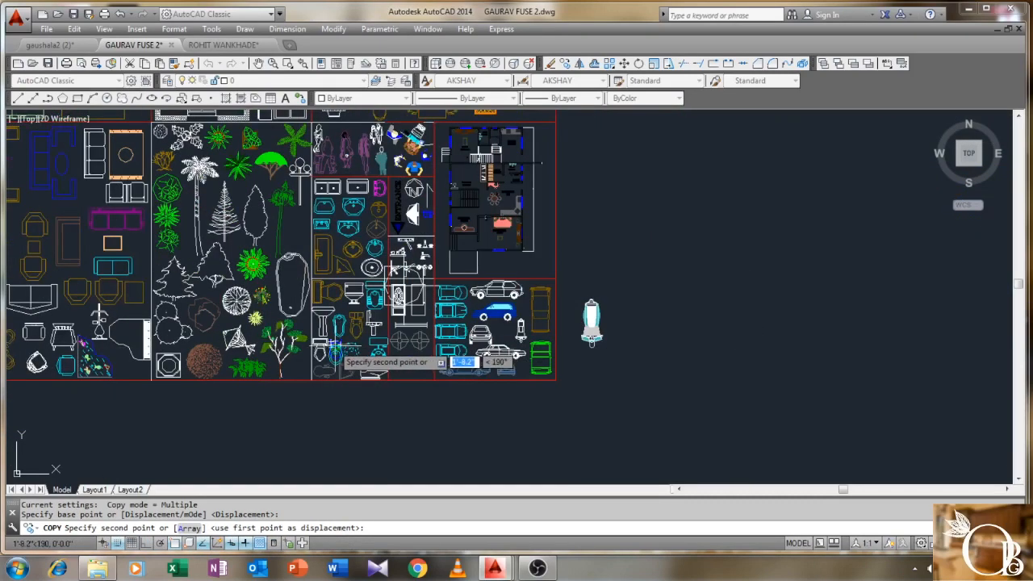
{"action": "key", "text": "Escape"}
- Reselect the toilet block and copy it to the open area right of the plan
{"action": "scroll", "coordinate": [339, 350], "scroll_direction": "up", "scroll_amount": 5}
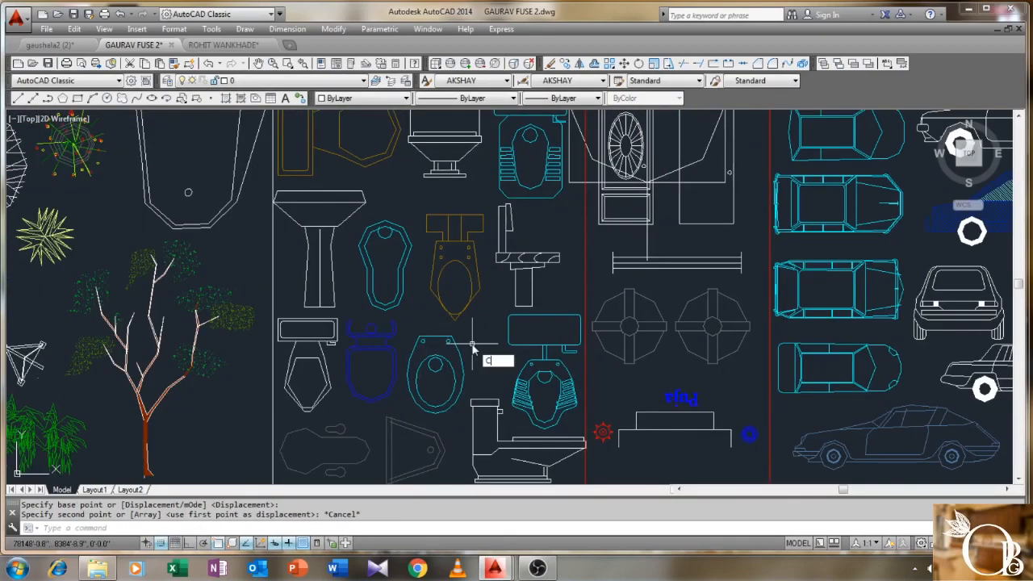
{"action": "left_click", "coordinate": [471, 341]}
{"action": "left_click", "coordinate": [417, 392]}
{"action": "scroll", "coordinate": [420, 255], "scroll_direction": "down", "scroll_amount": 5}
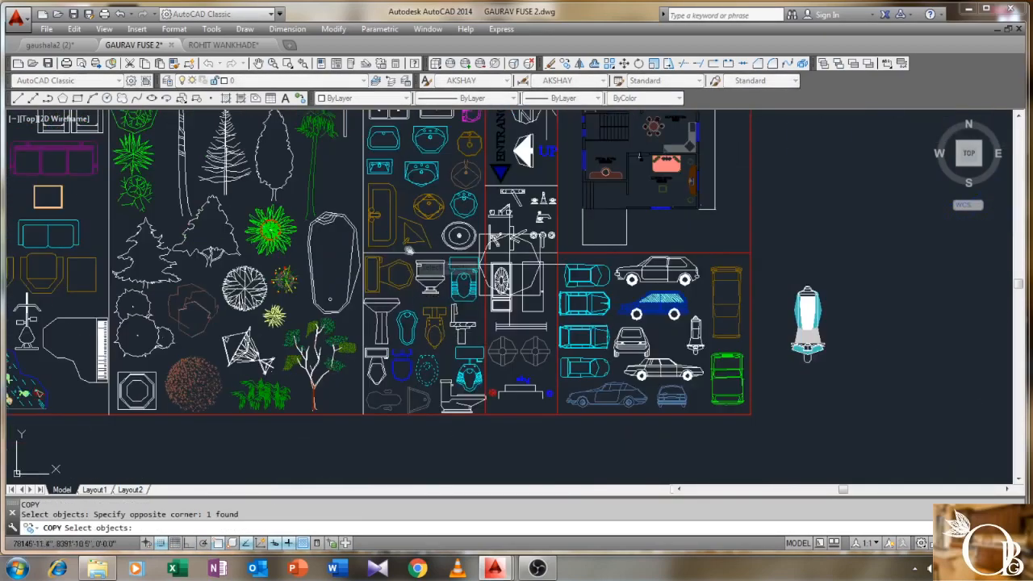
{"action": "scroll", "coordinate": [420, 255], "scroll_direction": "up", "scroll_amount": 3}
{"action": "key", "text": "Return"}
{"action": "left_click", "coordinate": [371, 246]}
{"action": "scroll", "coordinate": [266, 274], "scroll_direction": "down", "scroll_amount": 5}
{"action": "scroll", "coordinate": [214, 319], "scroll_direction": "up", "scroll_amount": 8}
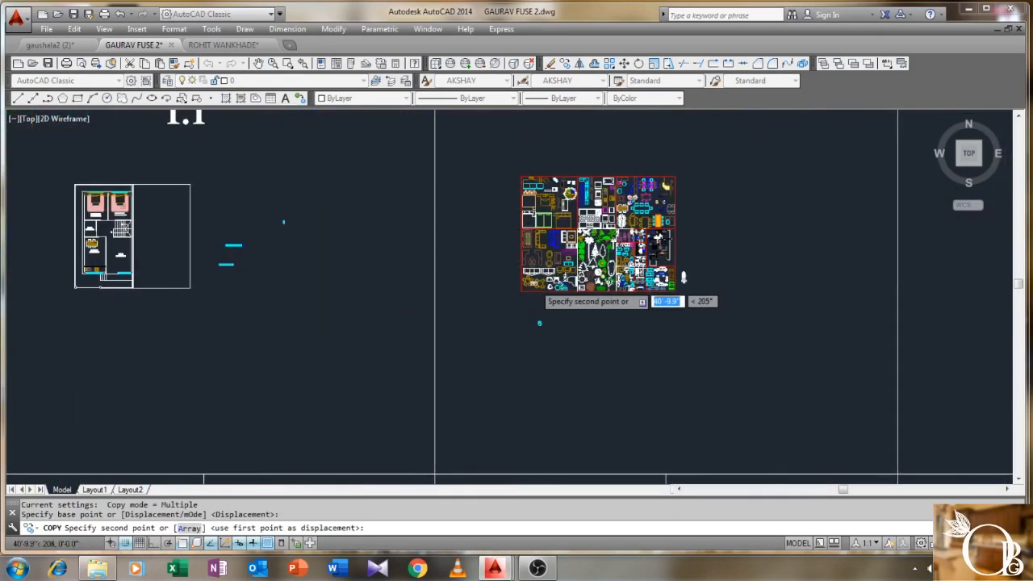
{"action": "scroll", "coordinate": [274, 300], "scroll_direction": "up", "scroll_amount": 2}
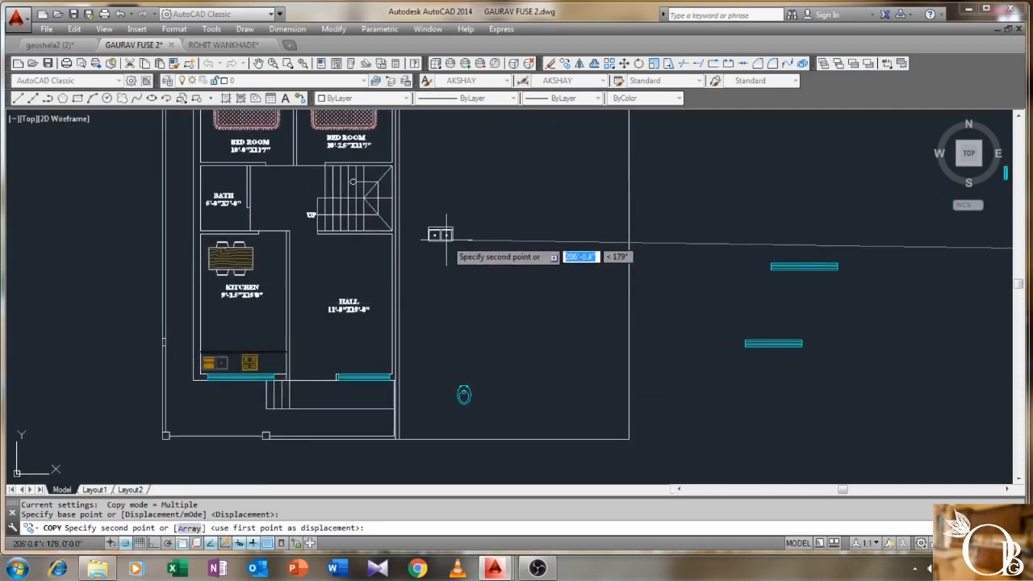
{"action": "right_click", "coordinate": [458, 250]}
{"action": "left_click", "coordinate": [475, 258]}
{"action": "scroll", "coordinate": [475, 339], "scroll_direction": "up", "scroll_amount": 3}
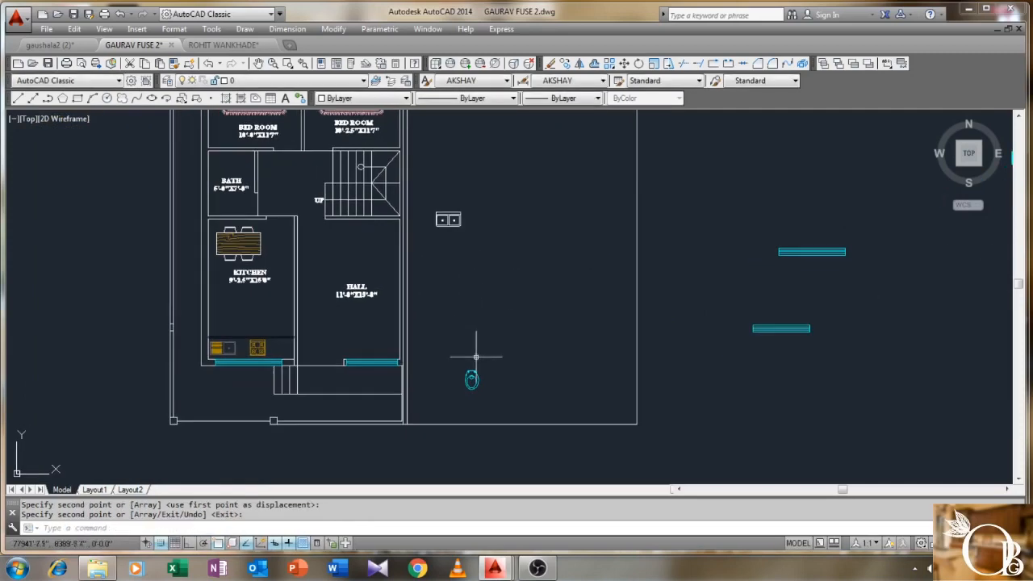
- Move the toilet against the bath's top wall
{"action": "type", "text": "m"}
{"action": "key", "text": "Return"}
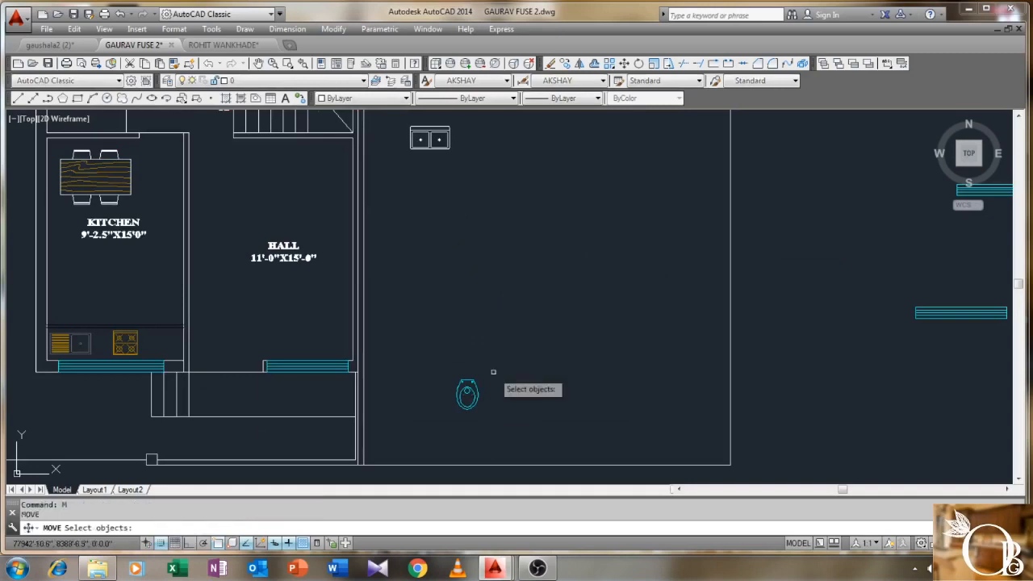
{"action": "left_click", "coordinate": [493, 371]}
{"action": "left_click", "coordinate": [440, 428]}
{"action": "key", "text": "Return"}
{"action": "scroll", "coordinate": [462, 379], "scroll_direction": "up", "scroll_amount": 4}
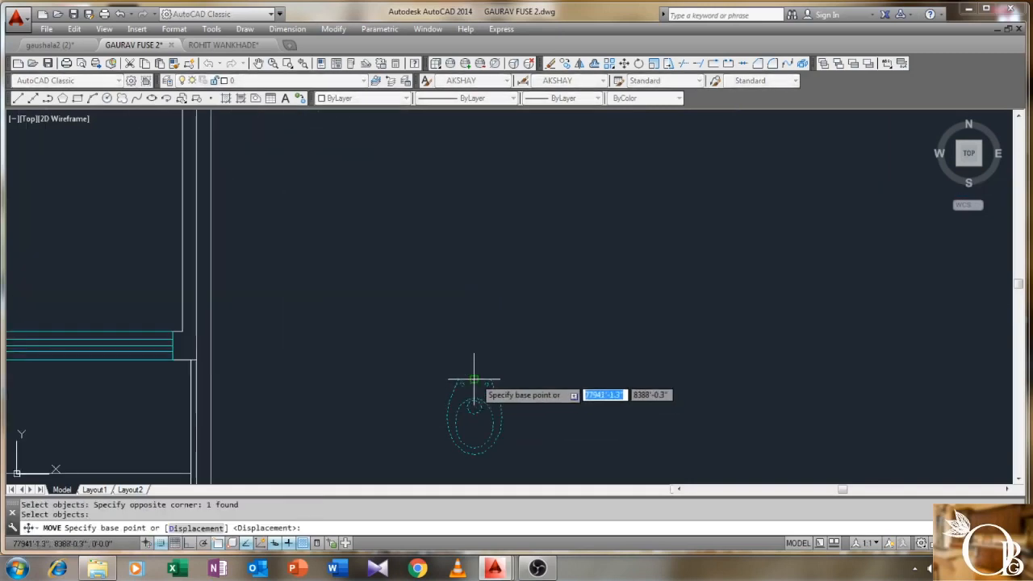
{"action": "left_click", "coordinate": [473, 375]}
{"action": "scroll", "coordinate": [392, 296], "scroll_direction": "down", "scroll_amount": 5}
{"action": "middle_click_drag", "start_coordinate": [334, 233], "coordinate": [415, 327]}
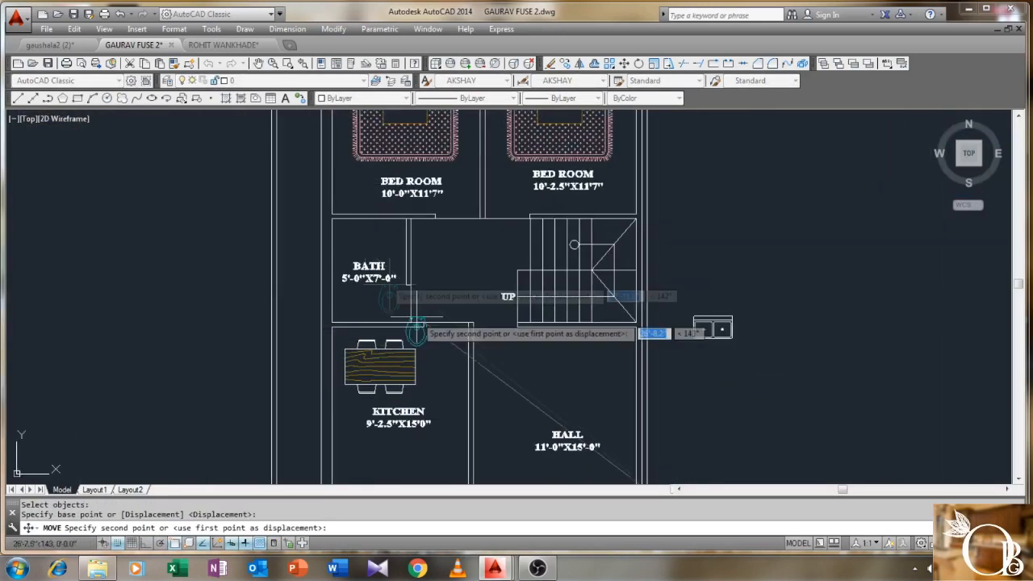
{"action": "scroll", "coordinate": [369, 213], "scroll_direction": "up", "scroll_amount": 5}
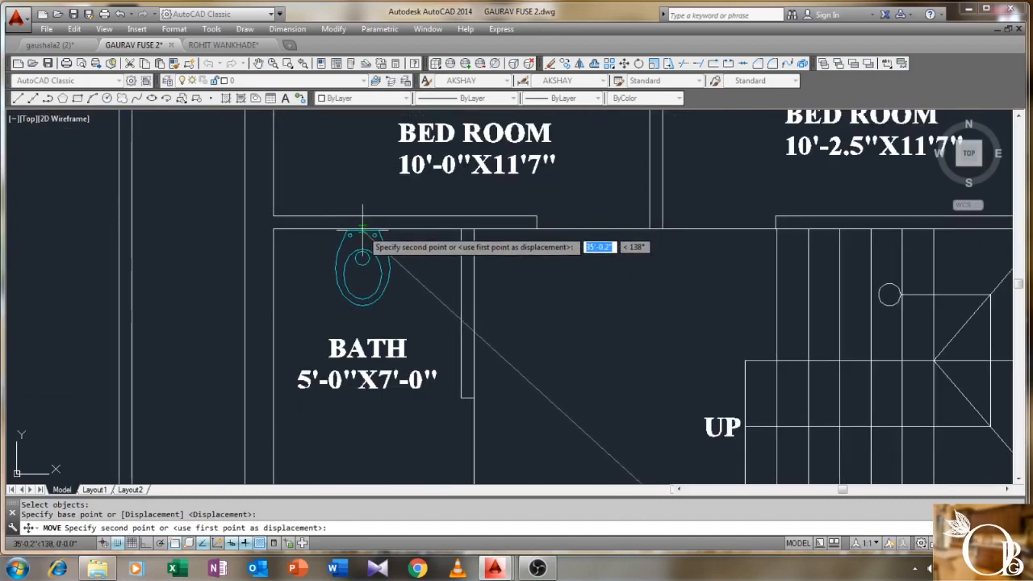
{"action": "left_click", "coordinate": [362, 234]}
{"action": "scroll", "coordinate": [362, 242], "scroll_direction": "down", "scroll_amount": 3}
- Rotate the double sink 90° upright about its top-right corner with Ortho on
{"action": "middle_click_drag", "start_coordinate": [566, 348], "coordinate": [435, 297]}
{"action": "middle_click_drag", "start_coordinate": [855, 386], "coordinate": [765, 347]}
{"action": "scroll", "coordinate": [768, 335], "scroll_direction": "up", "scroll_amount": 2}
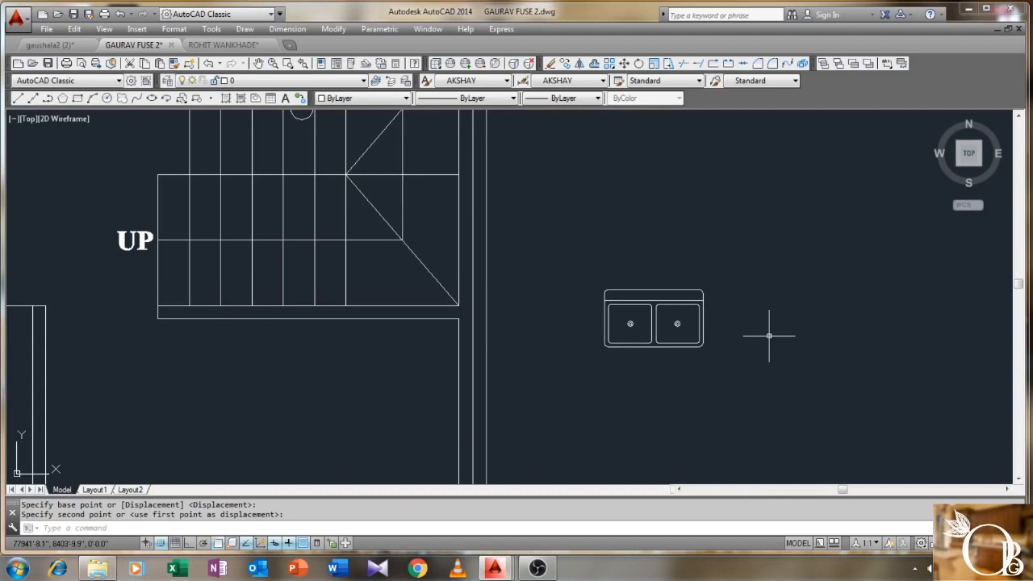
{"action": "key", "text": "Return"}
{"action": "left_click", "coordinate": [777, 304]}
{"action": "left_click", "coordinate": [687, 357]}
{"action": "key", "text": "Return"}
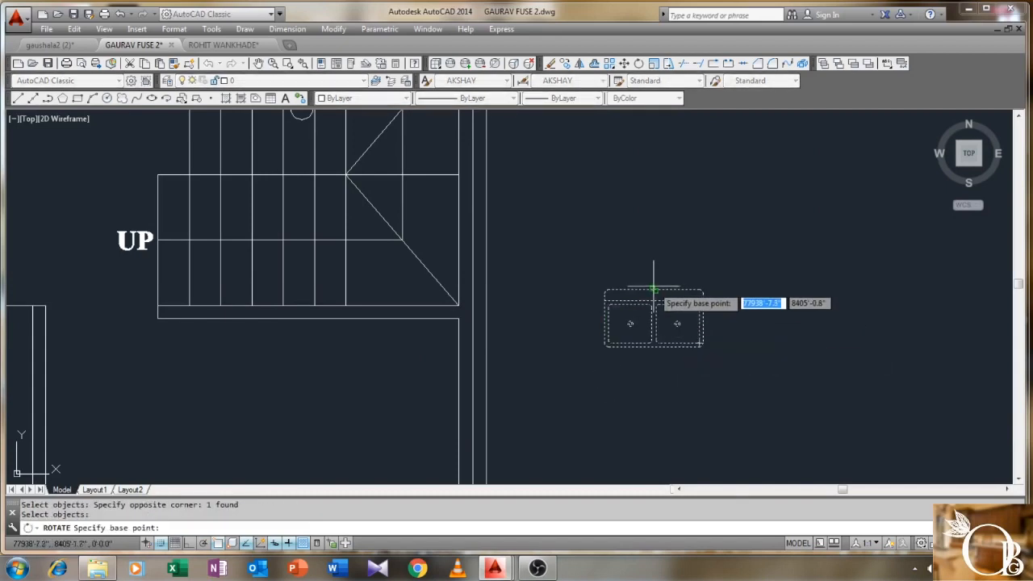
{"action": "left_click", "coordinate": [702, 288]}
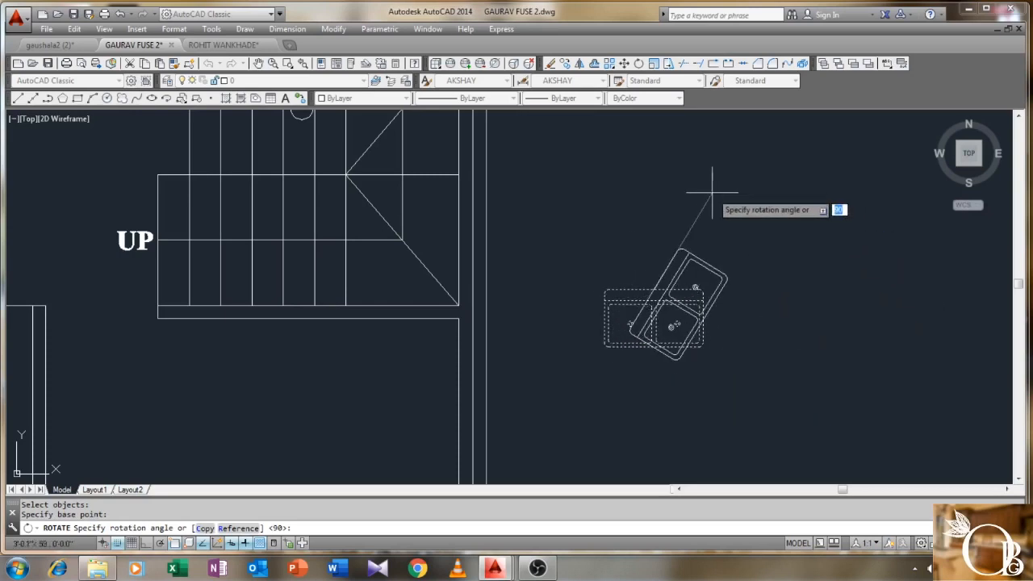
{"action": "key", "text": "F8"}
{"action": "left_click", "coordinate": [691, 161]}
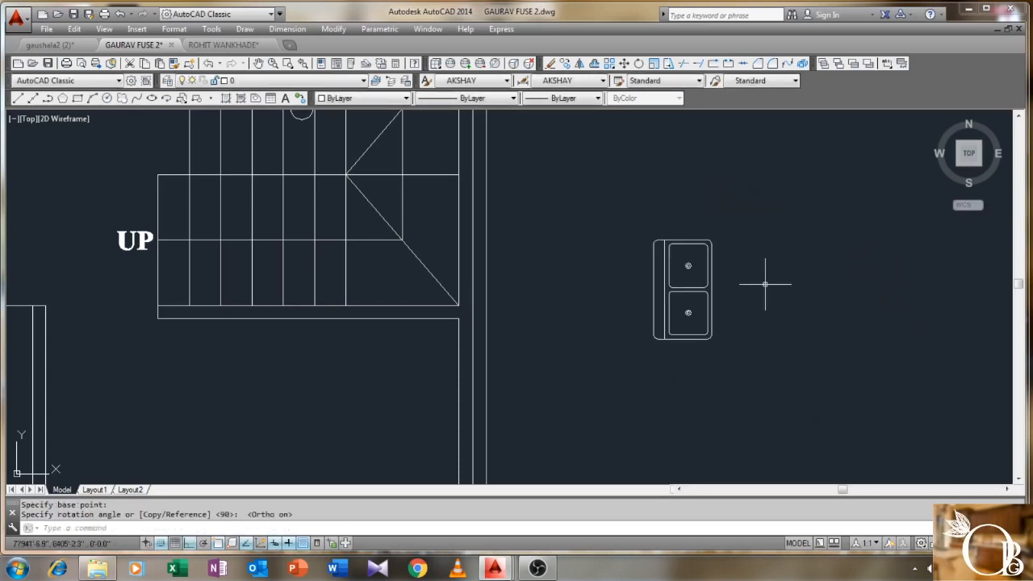
- Move the upright sink into the bath beside the wall
{"action": "type", "text": "m"}
{"action": "key", "text": "Return"}
{"action": "left_click", "coordinate": [758, 217]}
{"action": "left_click", "coordinate": [634, 362]}
{"action": "key", "text": "Return"}
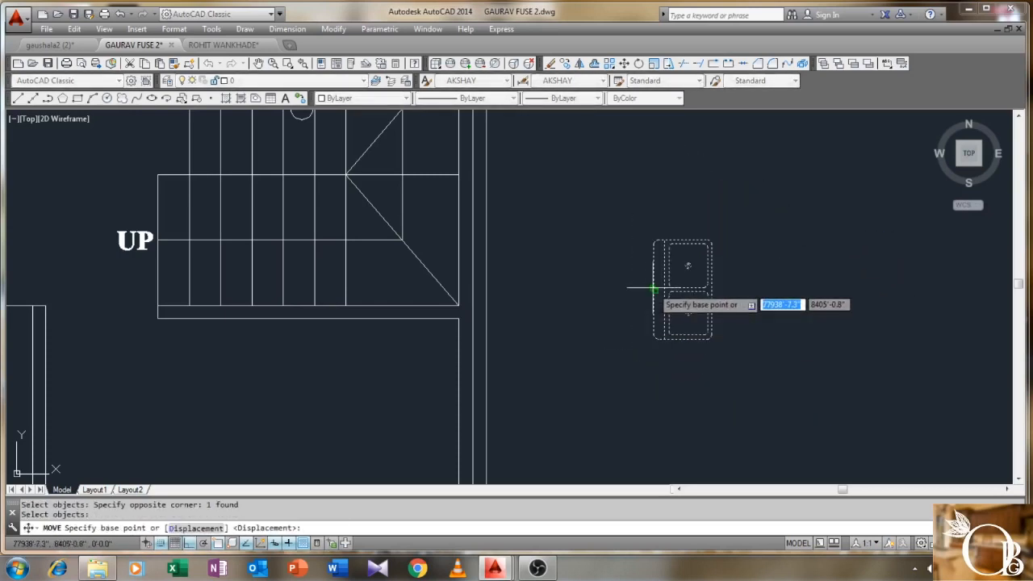
{"action": "left_click", "coordinate": [654, 288]}
{"action": "key", "text": "F8"}
{"action": "middle_click_drag", "start_coordinate": [521, 288], "coordinate": [886, 411]}
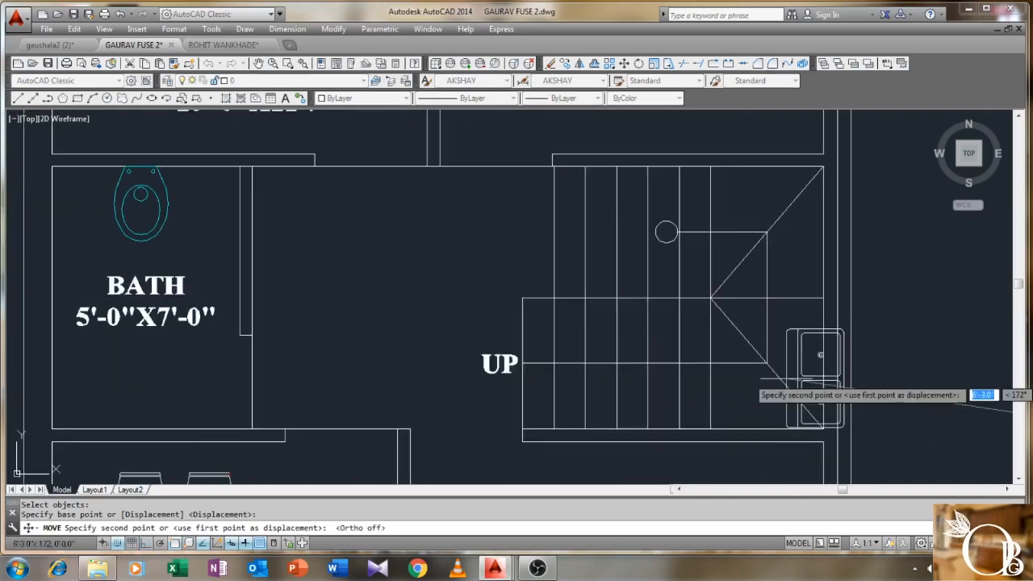
{"action": "left_click", "coordinate": [252, 216]}
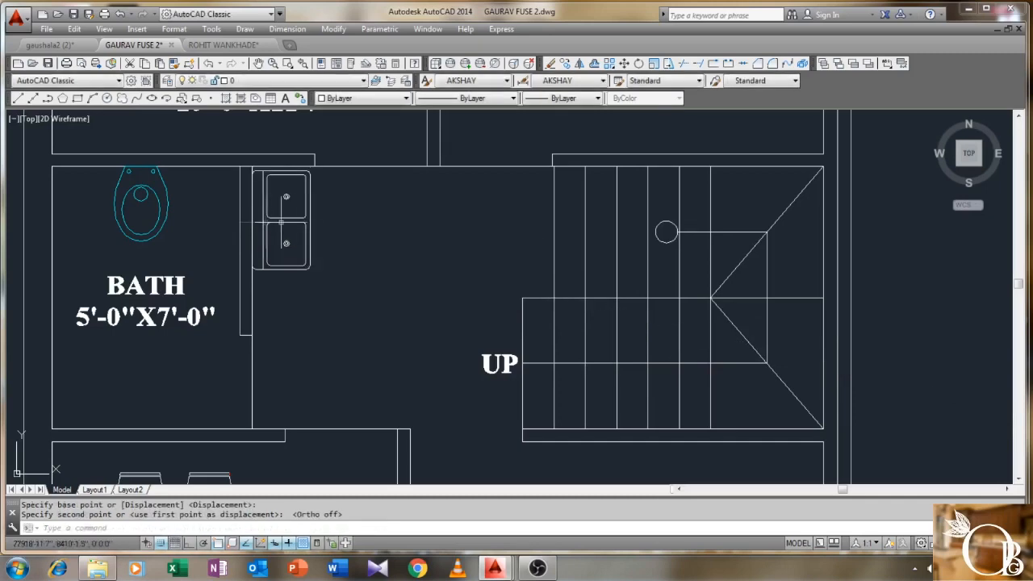
{"action": "scroll", "coordinate": [319, 182], "scroll_direction": "up", "scroll_amount": 4}
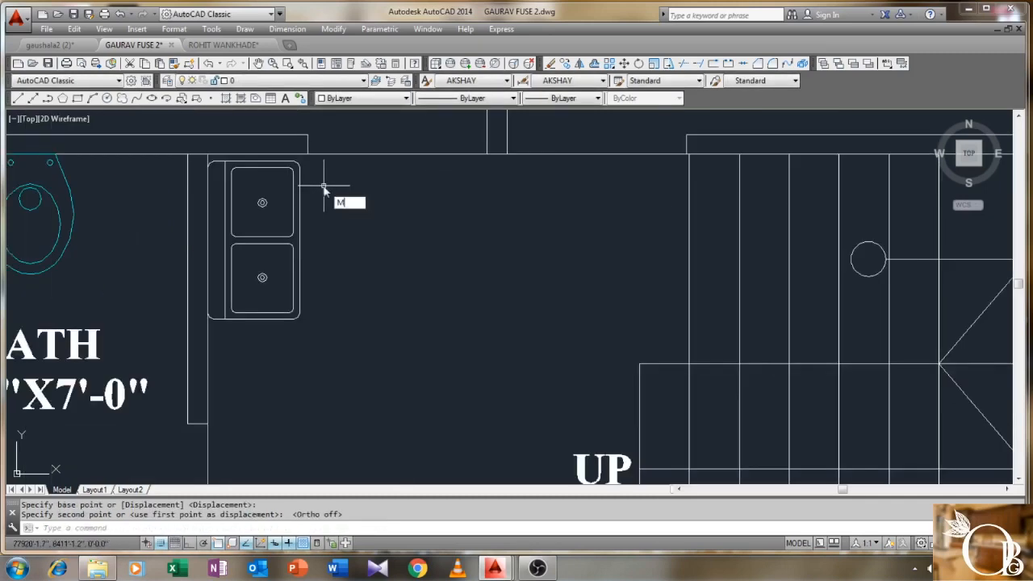
- Nudge the sink so its corner sits flush against the wall line
{"action": "type", "text": "M"}
{"action": "key", "text": "Return"}
{"action": "scroll", "coordinate": [240, 163], "scroll_direction": "up", "scroll_amount": 3}
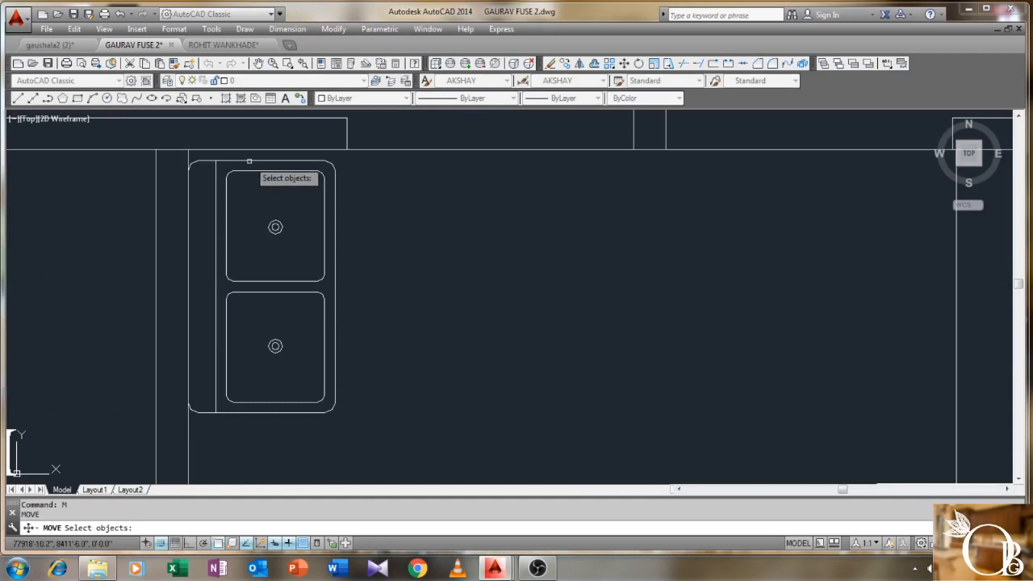
{"action": "key", "text": "Return"}
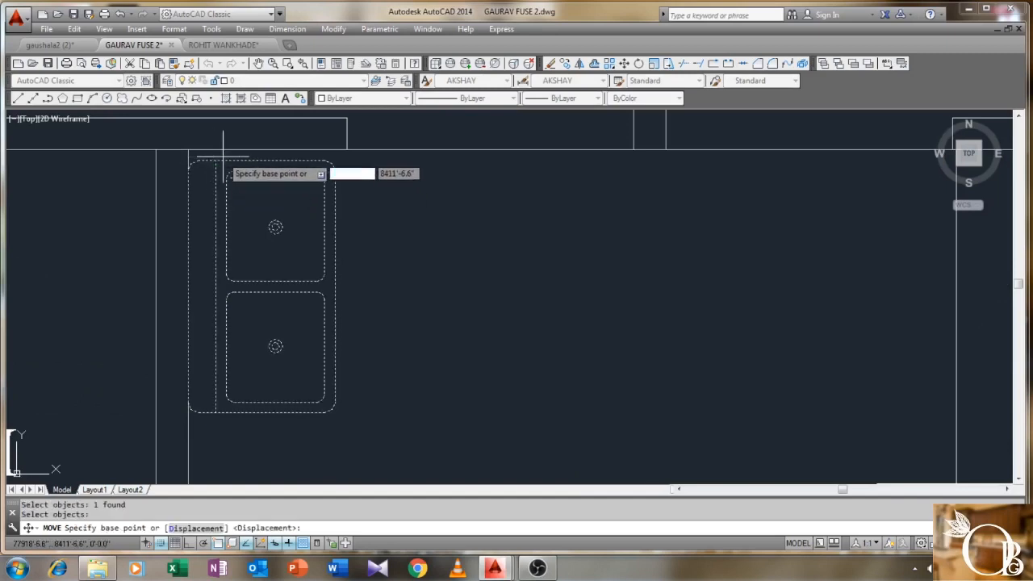
{"action": "left_click", "coordinate": [215, 161]}
{"action": "left_click", "coordinate": [215, 150]}
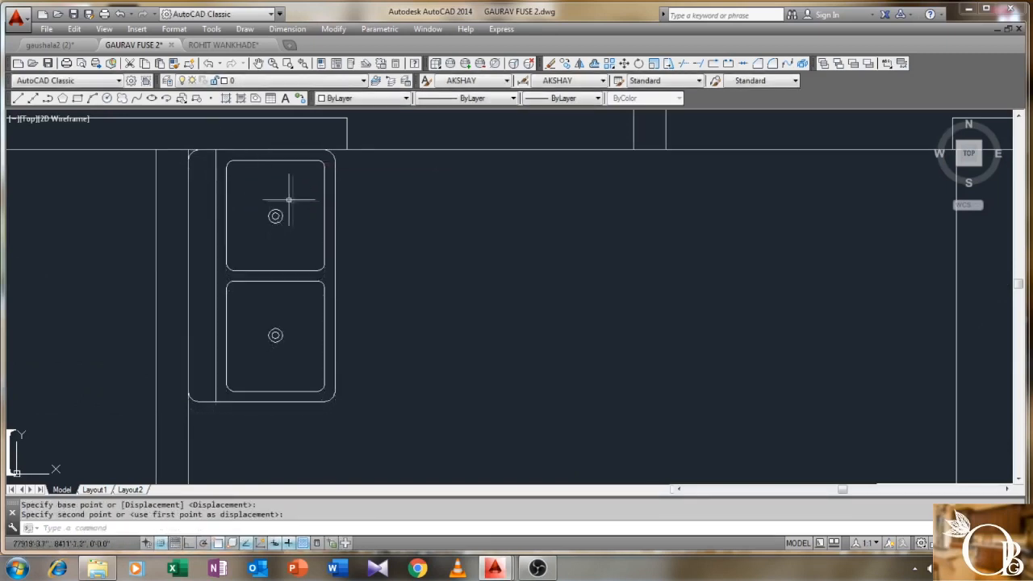
{"action": "scroll", "coordinate": [291, 193], "scroll_direction": "down", "scroll_amount": 2}
{"action": "middle_click_drag", "start_coordinate": [350, 232], "coordinate": [335, 192]}
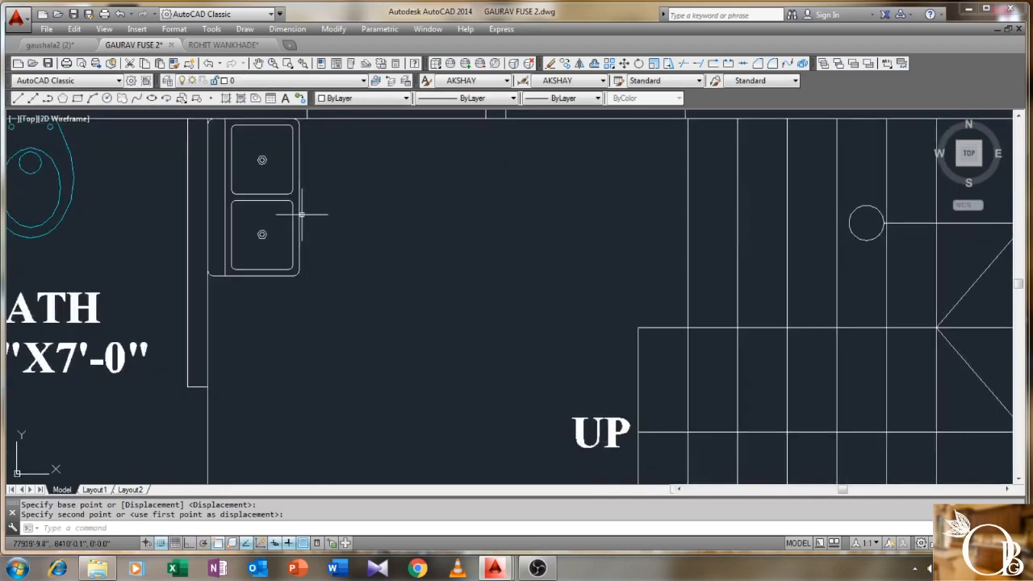
- Edit the double sink block, set all its geometry to colour 52, and save the block changes
{"action": "double_click", "coordinate": [266, 193]}
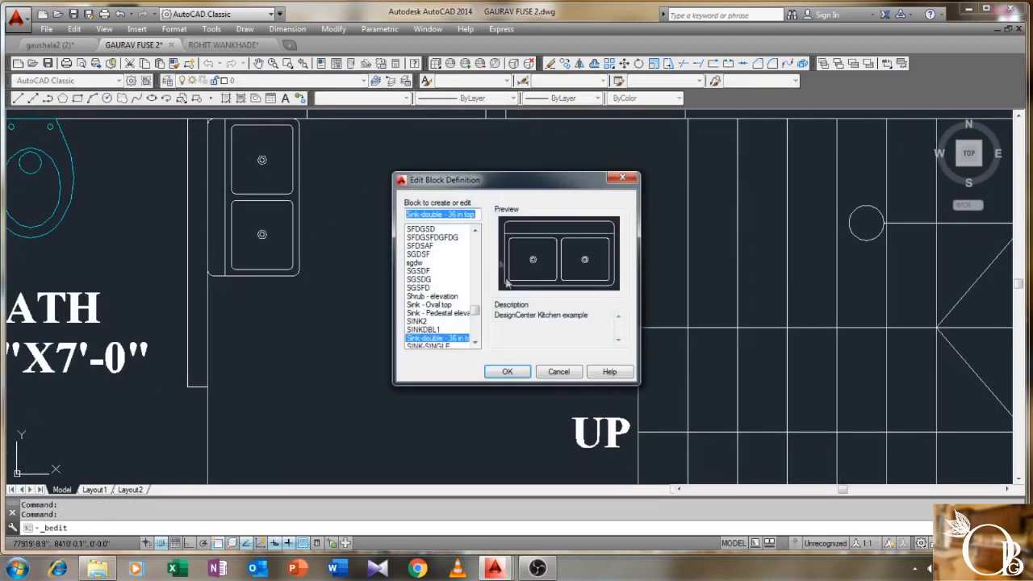
{"action": "left_click", "coordinate": [508, 371]}
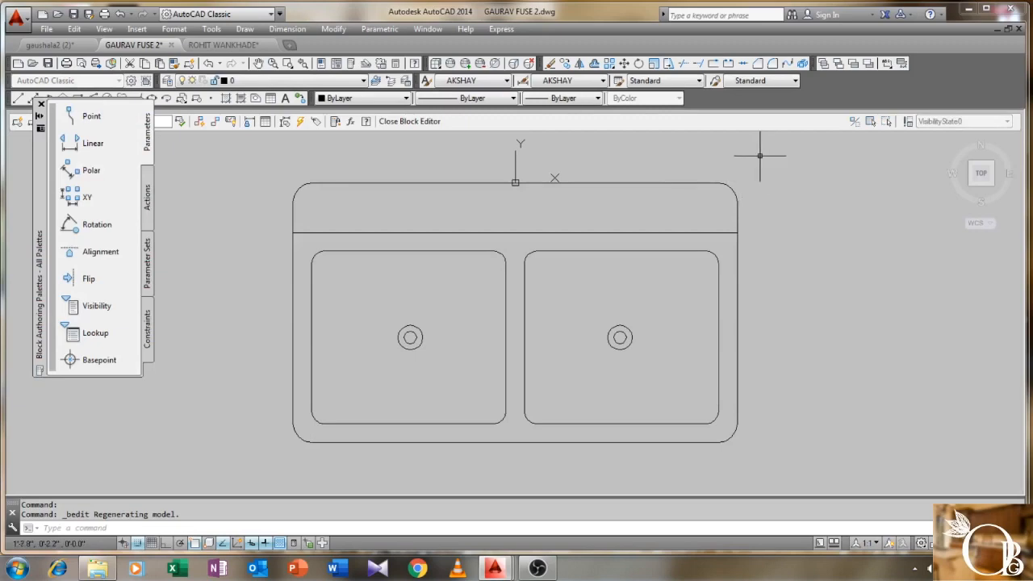
{"action": "left_click", "coordinate": [231, 456]}
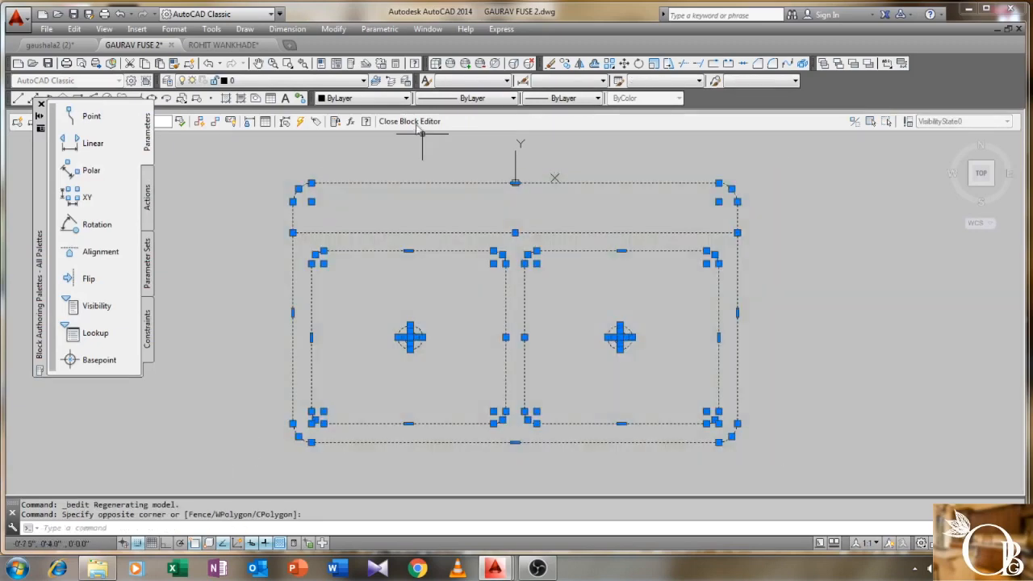
{"action": "left_click", "coordinate": [406, 97]}
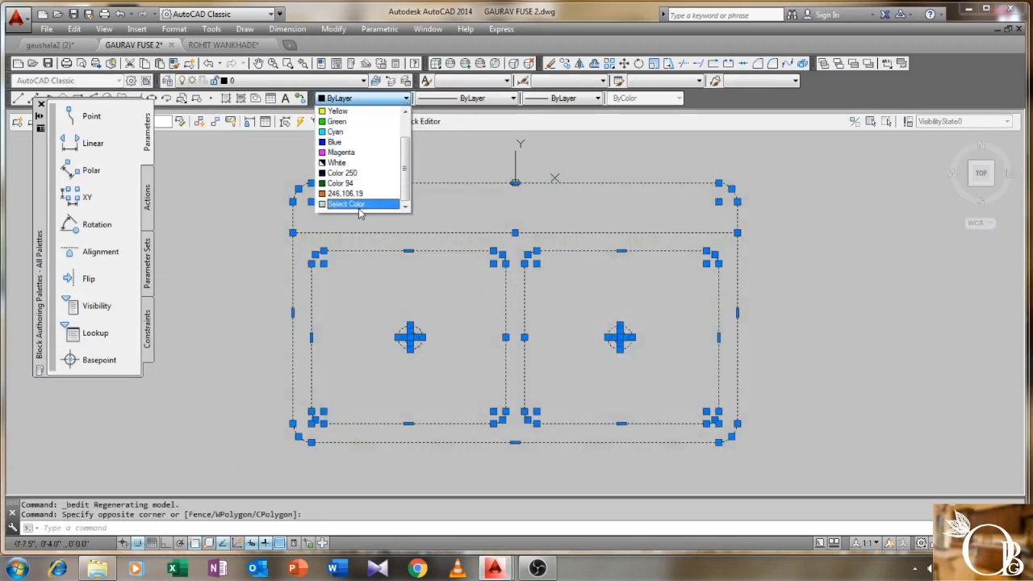
{"action": "left_click", "coordinate": [347, 204]}
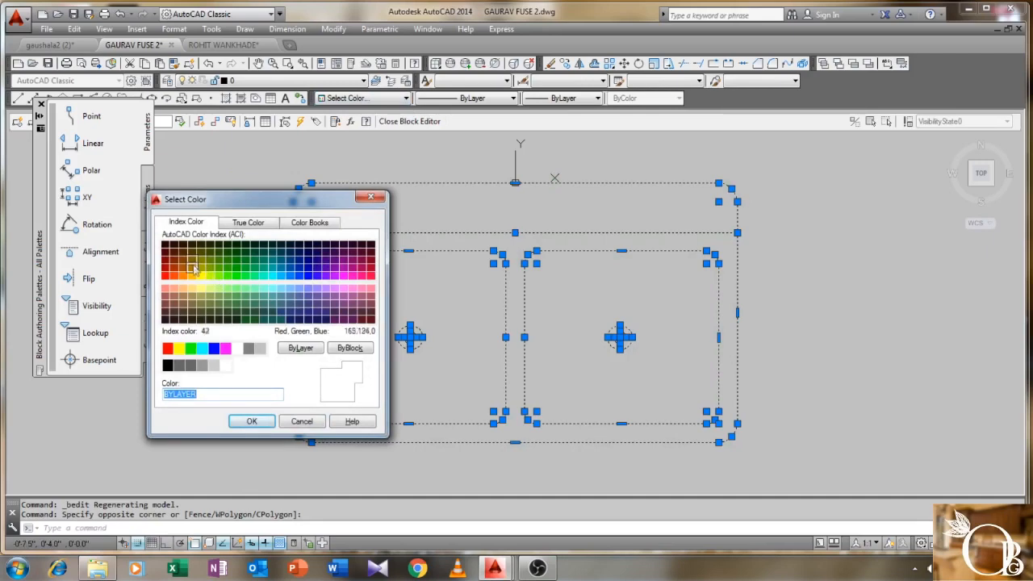
{"action": "left_click", "coordinate": [250, 423]}
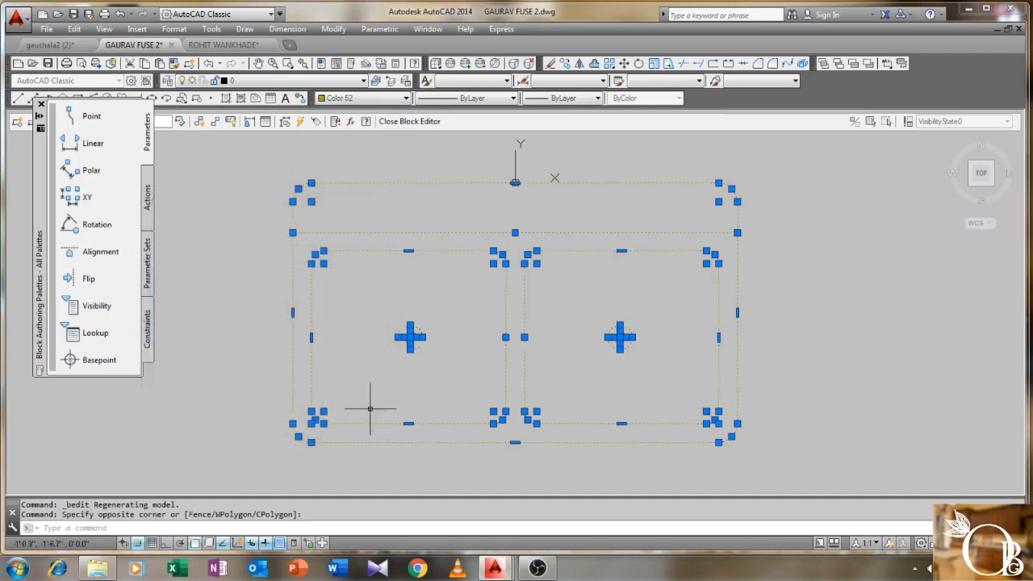
{"action": "left_click", "coordinate": [413, 121]}
{"action": "left_click", "coordinate": [526, 265]}
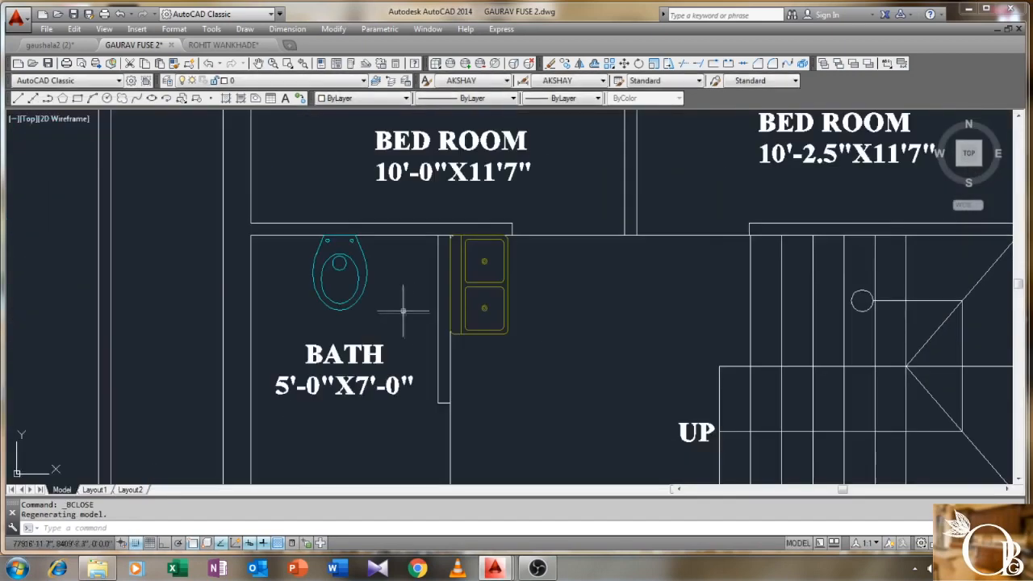
- Zoom into the 11'-0"X15'-0" hall and kitchen area and start the LINE command
{"action": "scroll", "coordinate": [530, 326], "scroll_direction": "down", "scroll_amount": 7}
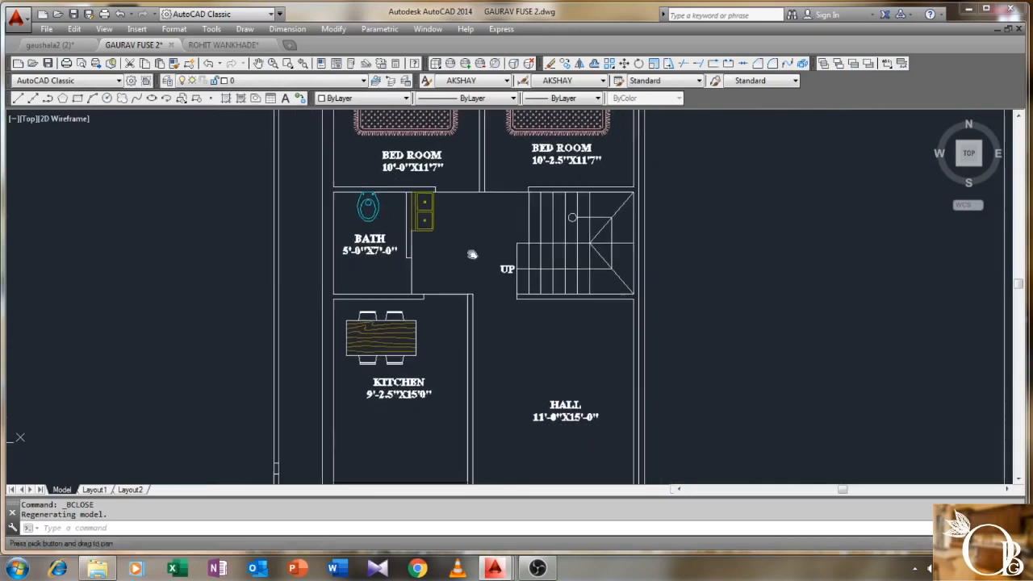
{"action": "scroll", "coordinate": [475, 254], "scroll_direction": "down", "scroll_amount": 4}
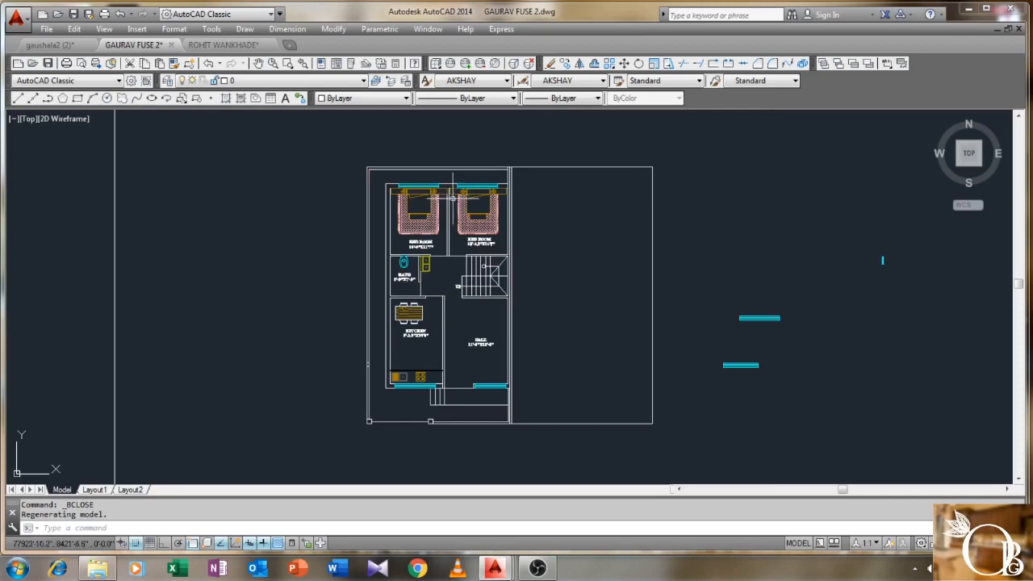
{"action": "scroll", "coordinate": [438, 167], "scroll_direction": "up", "scroll_amount": 2}
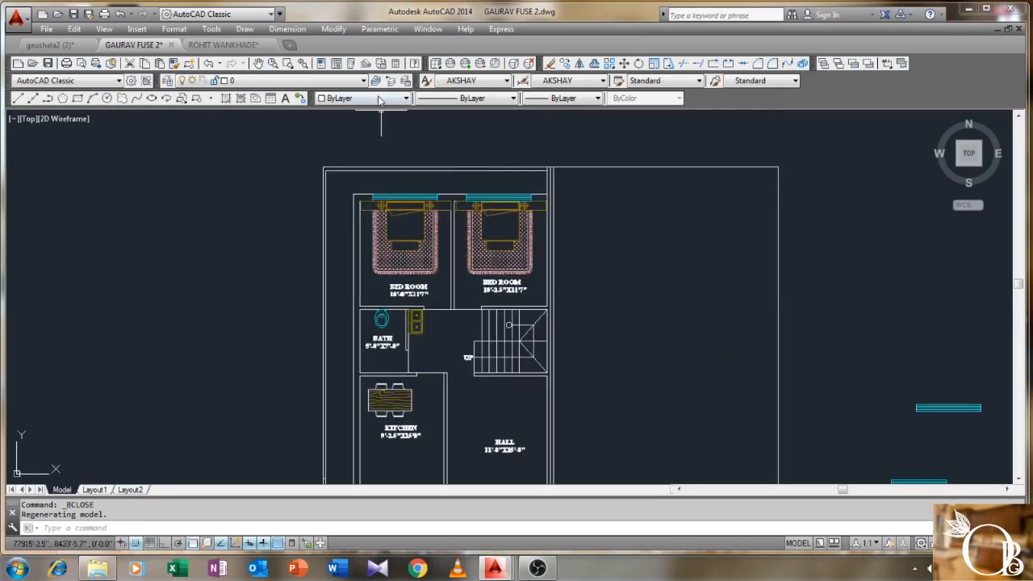
{"action": "scroll", "coordinate": [383, 117], "scroll_direction": "down", "scroll_amount": 2}
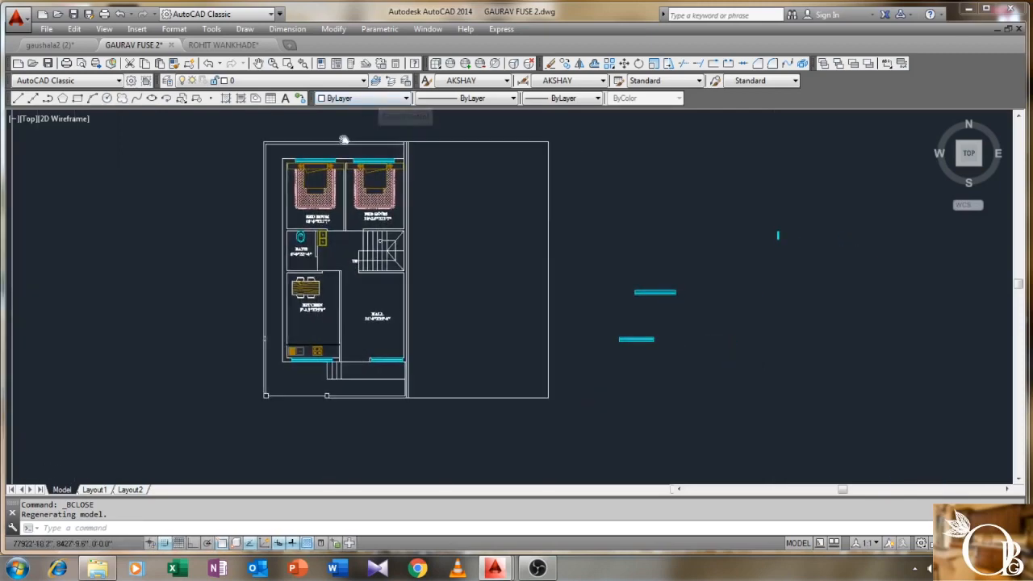
{"action": "scroll", "coordinate": [520, 239], "scroll_direction": "down", "scroll_amount": 2}
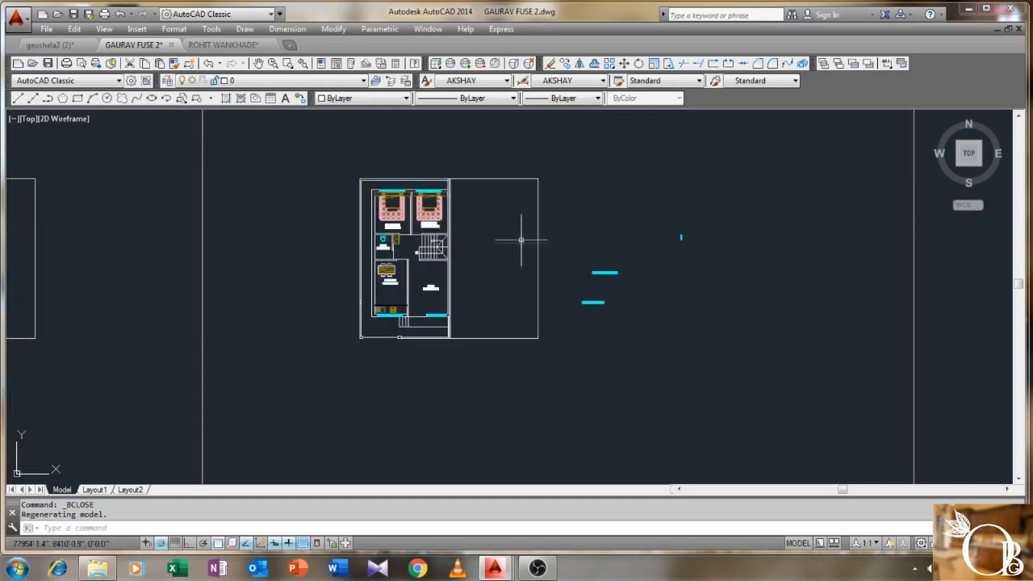
{"action": "scroll", "coordinate": [426, 284], "scroll_direction": "up", "scroll_amount": 2}
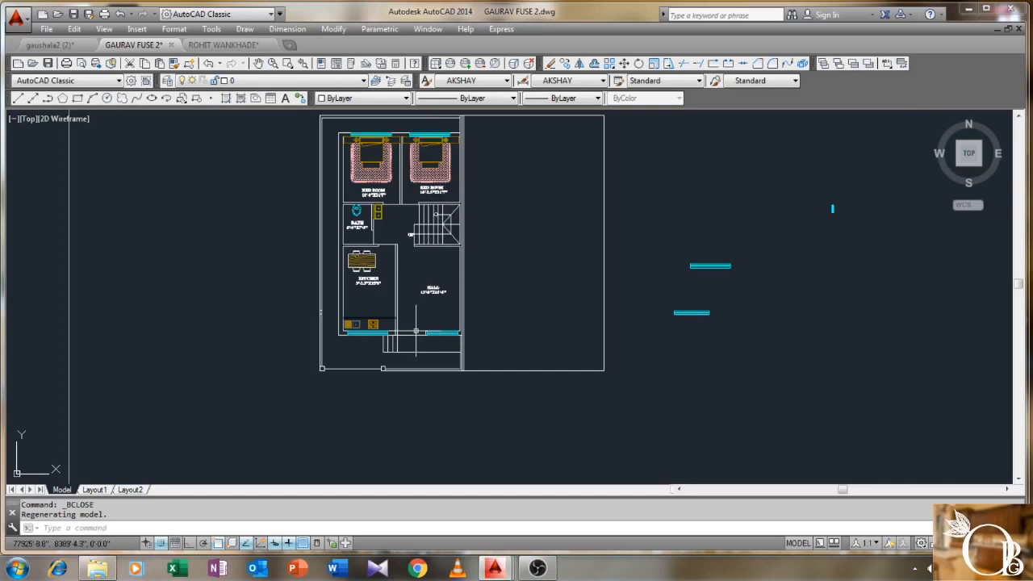
{"action": "middle_click_drag", "start_coordinate": [415, 331], "coordinate": [417, 316]}
{"action": "scroll", "coordinate": [417, 305], "scroll_direction": "up", "scroll_amount": 2}
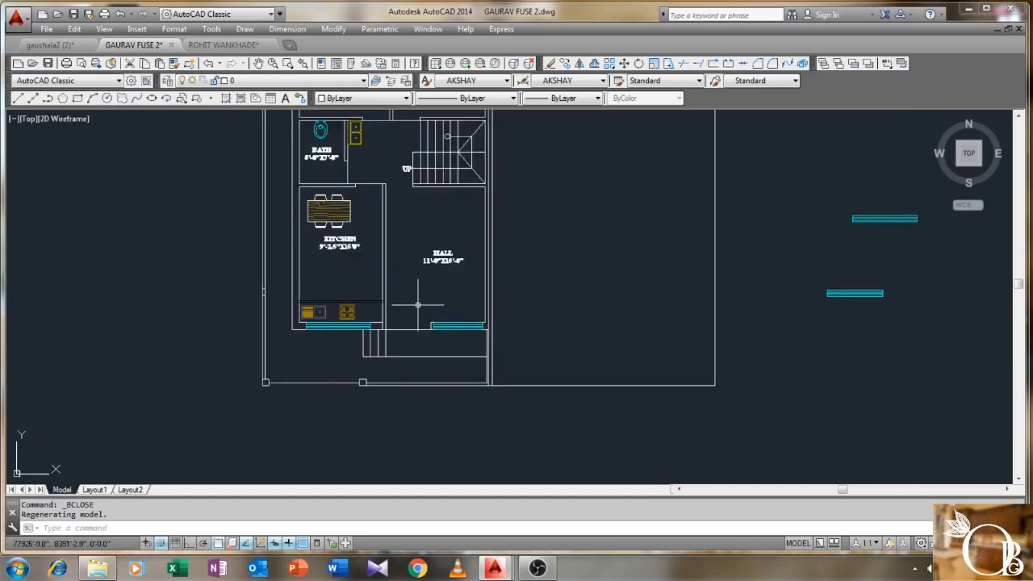
{"action": "key", "text": "Return"}
{"action": "scroll", "coordinate": [450, 208], "scroll_direction": "up", "scroll_amount": 2}
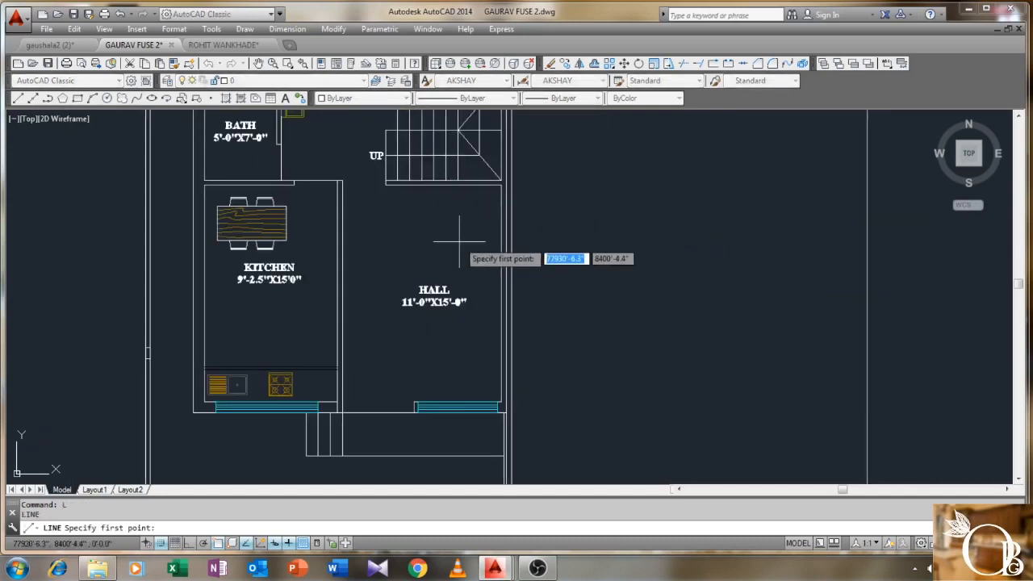
- Draw a line from the stair corner 2' down, then right to the hall's right wall
{"action": "scroll", "coordinate": [431, 222], "scroll_direction": "up", "scroll_amount": 3}
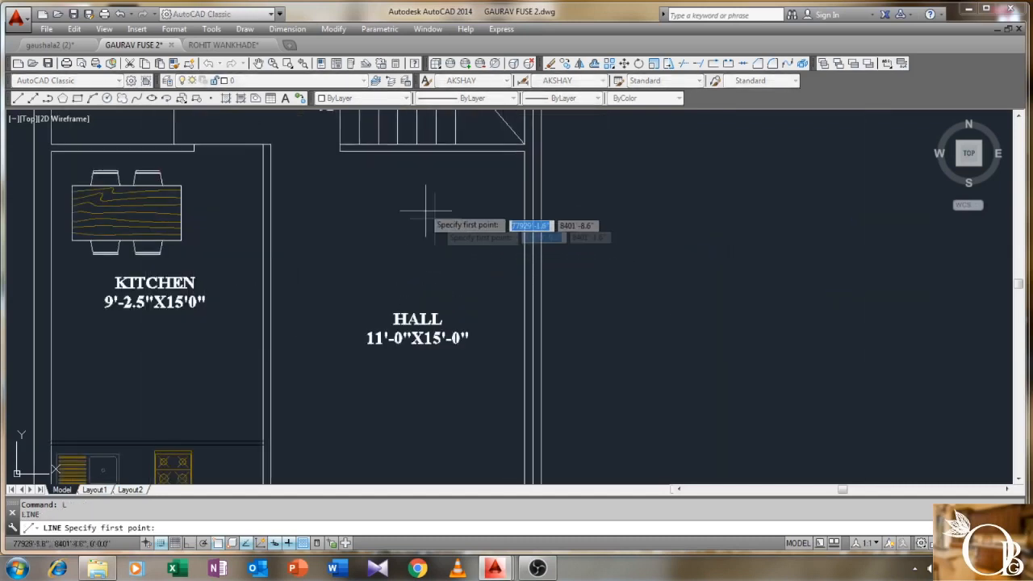
{"action": "left_click", "coordinate": [355, 150]}
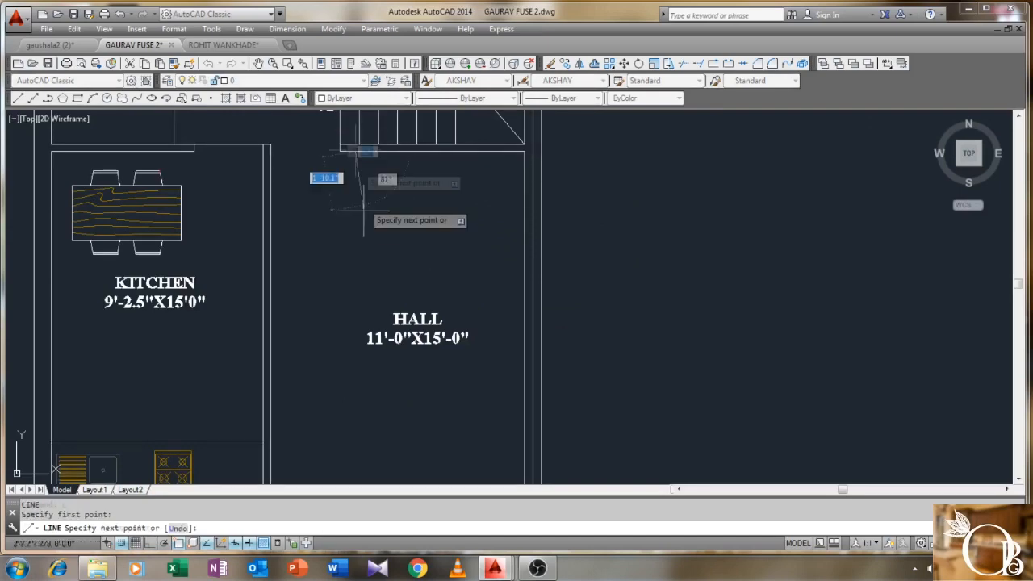
{"action": "key", "text": "F8"}
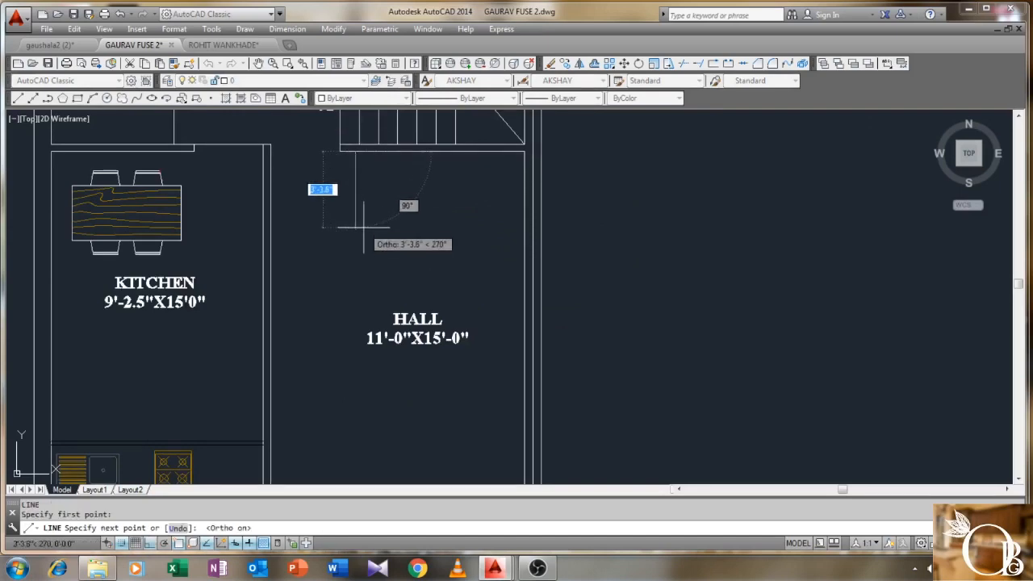
{"action": "type", "text": "2'"}
{"action": "key", "text": "Return"}
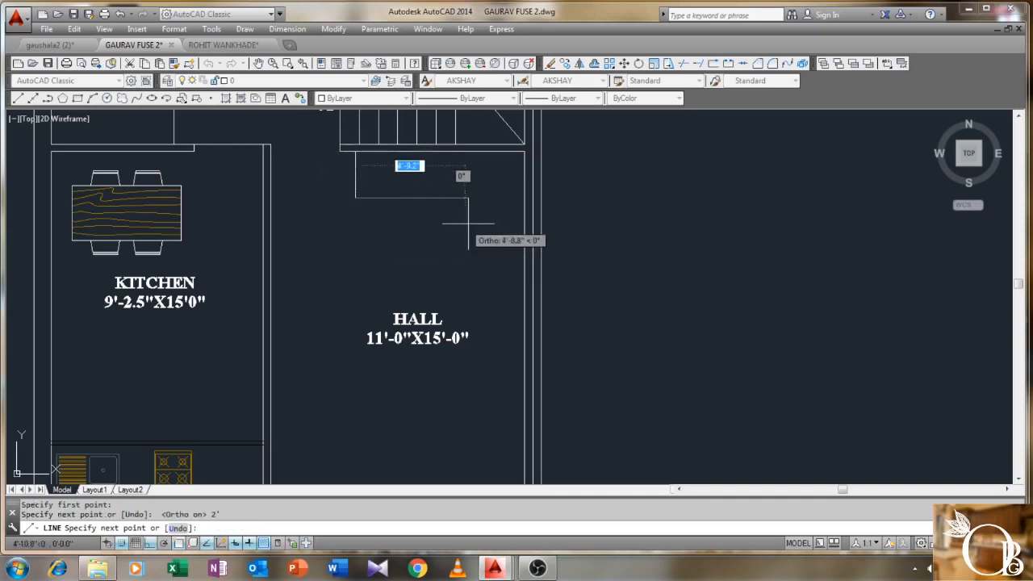
{"action": "left_click", "coordinate": [521, 197]}
{"action": "right_click", "coordinate": [521, 197]}
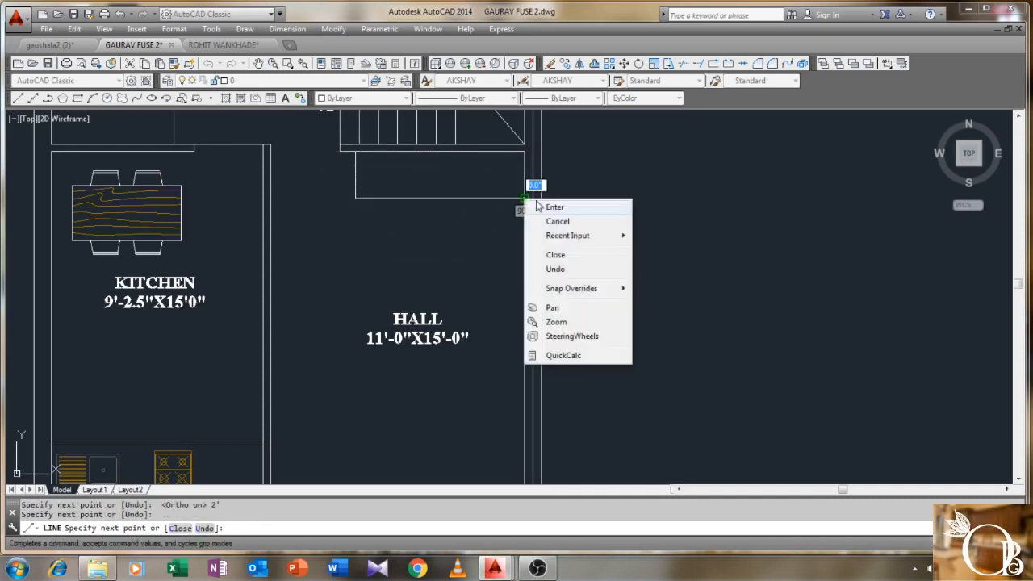
{"action": "left_click", "coordinate": [552, 205]}
- Offset the box's left and bottom edges 2" inward
{"action": "type", "text": "o"}
{"action": "key", "text": "Return"}
{"action": "type", "text": "2"}
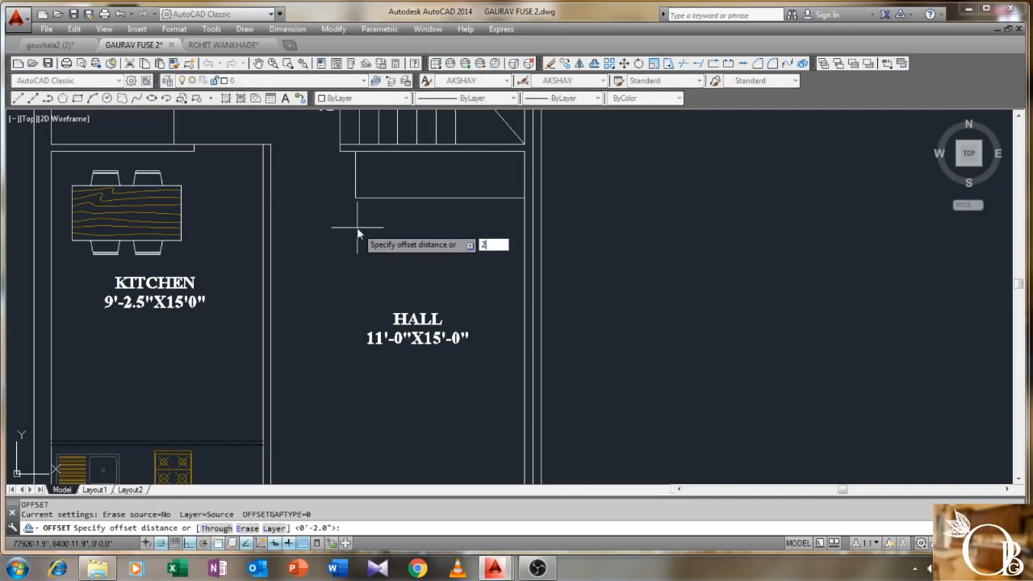
{"action": "key", "text": "Return"}
{"action": "left_click", "coordinate": [355, 184]}
{"action": "left_click", "coordinate": [387, 184]}
{"action": "left_click", "coordinate": [412, 196]}
{"action": "left_click", "coordinate": [431, 190]}
{"action": "right_click", "coordinate": [432, 192]}
{"action": "left_click", "coordinate": [436, 193]}
- Trim the overhanging end of the inner bottom line against the box edges
{"action": "middle_click_drag", "start_coordinate": [436, 193], "coordinate": [374, 230]}
{"action": "scroll", "coordinate": [351, 227], "scroll_direction": "up", "scroll_amount": 2}
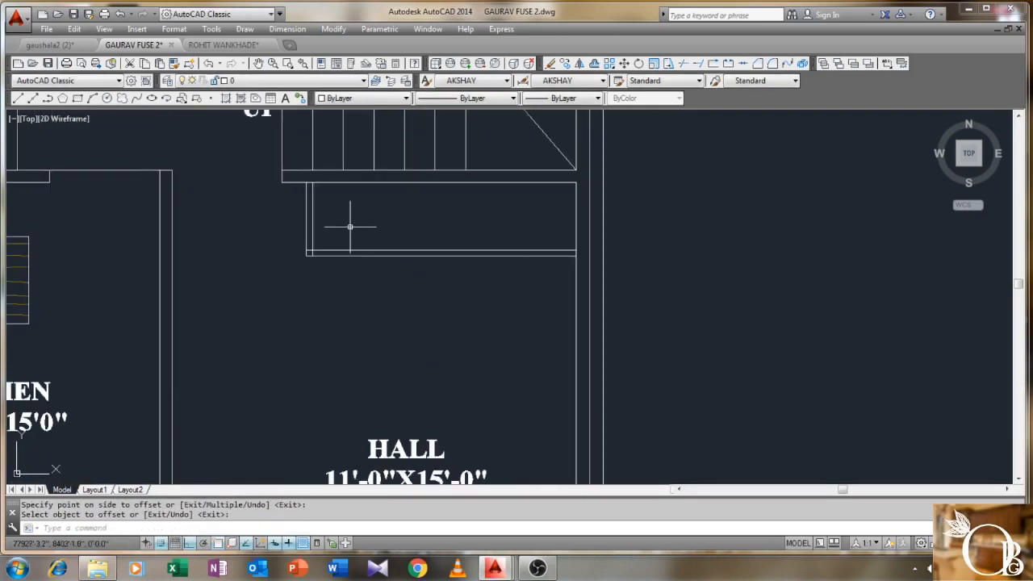
{"action": "key", "text": "Return"}
{"action": "left_click", "coordinate": [351, 226]}
{"action": "left_click", "coordinate": [282, 292]}
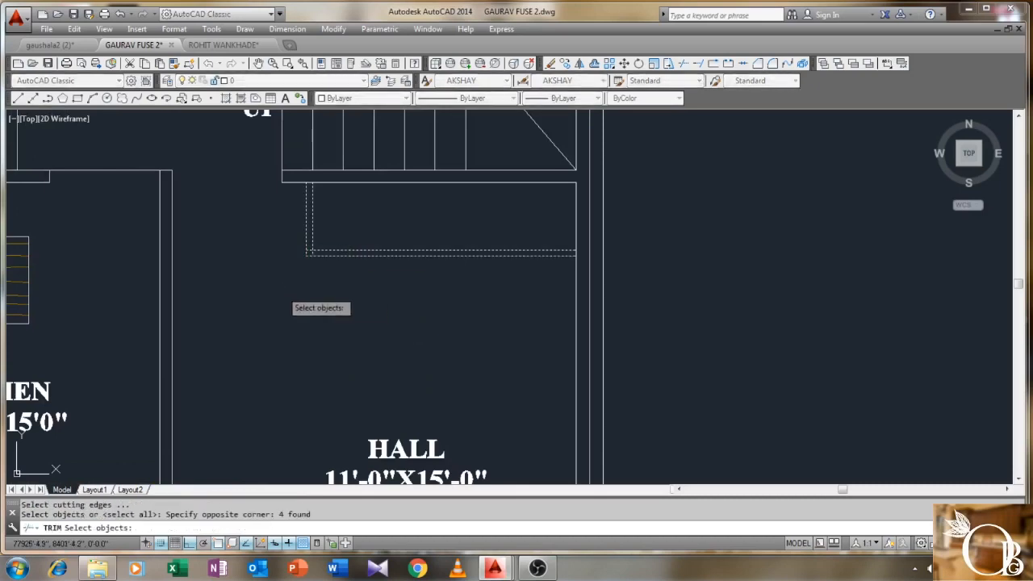
{"action": "key", "text": "Return"}
{"action": "scroll", "coordinate": [306, 249], "scroll_direction": "up", "scroll_amount": 2}
{"action": "left_click", "coordinate": [310, 250]}
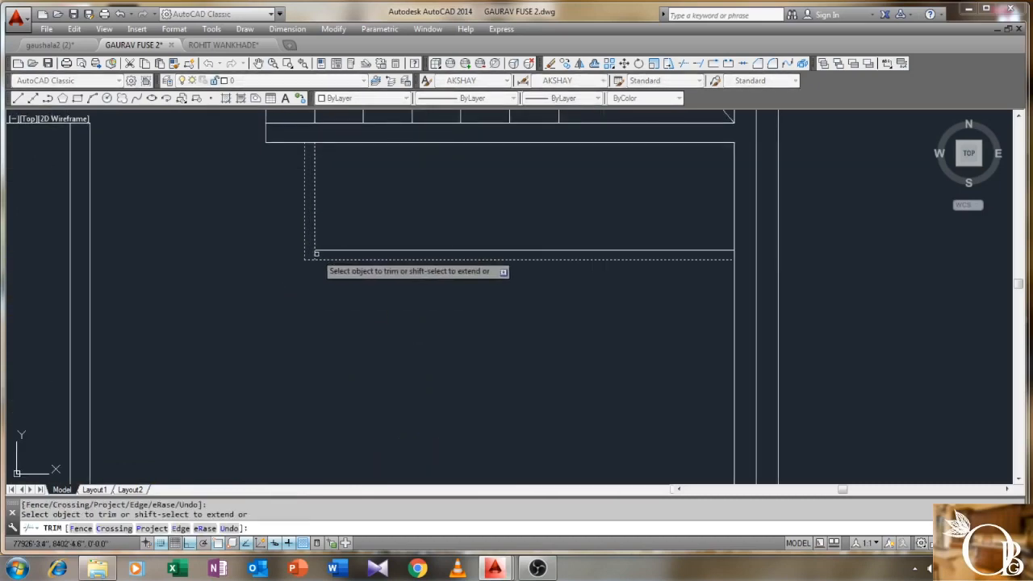
{"action": "right_click", "coordinate": [357, 225]}
{"action": "left_click", "coordinate": [379, 233]}
{"action": "scroll", "coordinate": [433, 302], "scroll_direction": "down", "scroll_amount": 1}
{"action": "middle_click_drag", "start_coordinate": [433, 302], "coordinate": [364, 260]}
{"action": "scroll", "coordinate": [392, 221], "scroll_direction": "down", "scroll_amount": 1}
{"action": "type", "text": "L"}
{"action": "key", "text": "Return"}
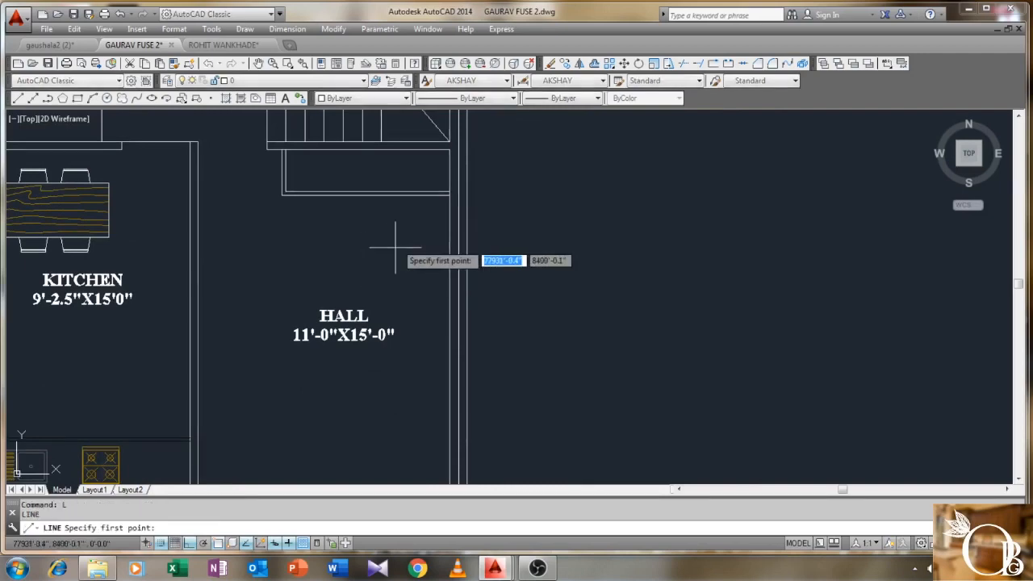
- Start a line at the inner box corner, then cancel the unfinished line attempts
{"action": "scroll", "coordinate": [403, 230], "scroll_direction": "up", "scroll_amount": 2}
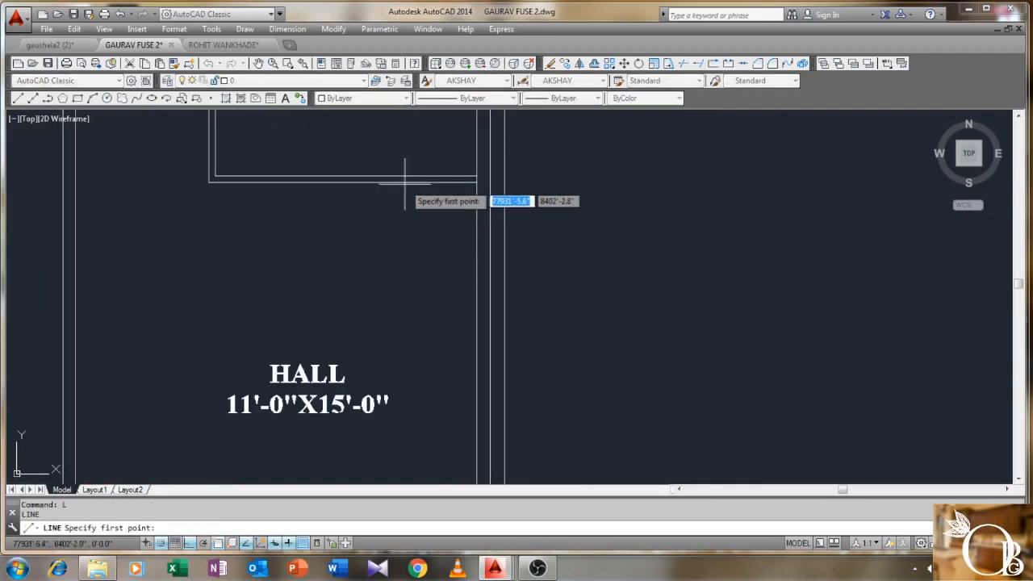
{"action": "left_click", "coordinate": [477, 179]}
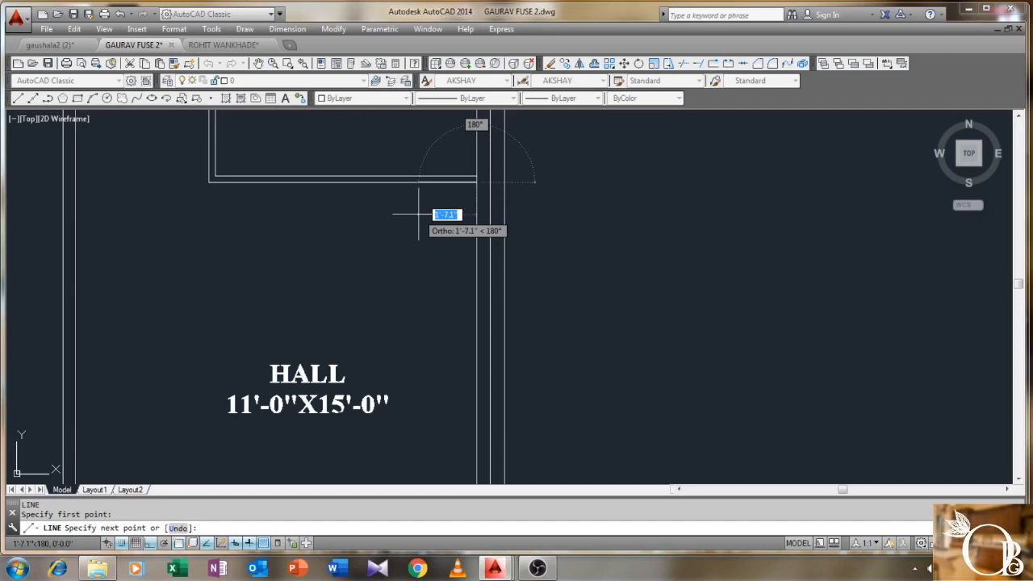
{"action": "scroll", "coordinate": [418, 215], "scroll_direction": "down", "scroll_amount": 2}
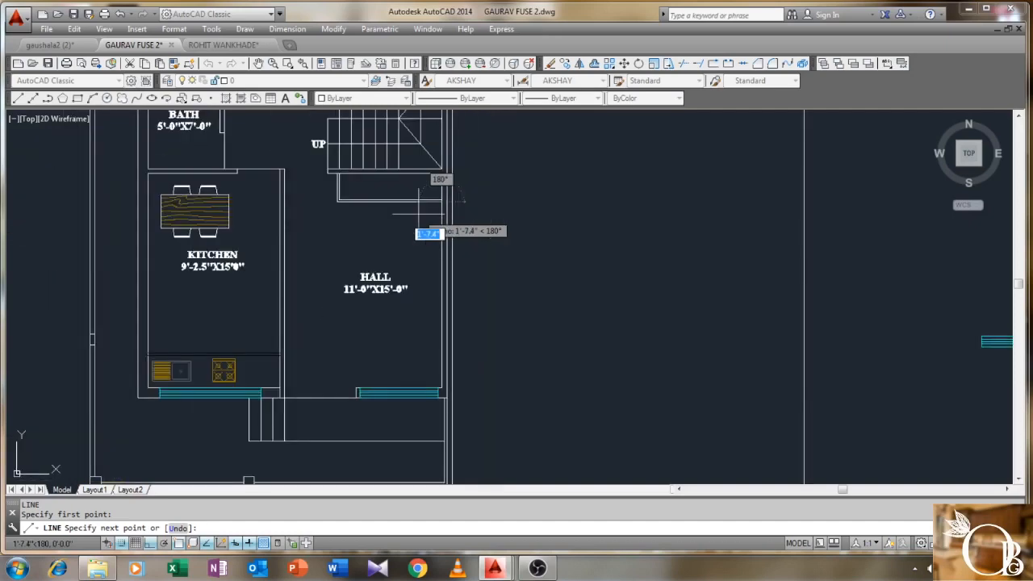
{"action": "key", "text": "Escape"}
{"action": "key", "text": "Escape"}
{"action": "scroll", "coordinate": [427, 242], "scroll_direction": "up", "scroll_amount": 2}
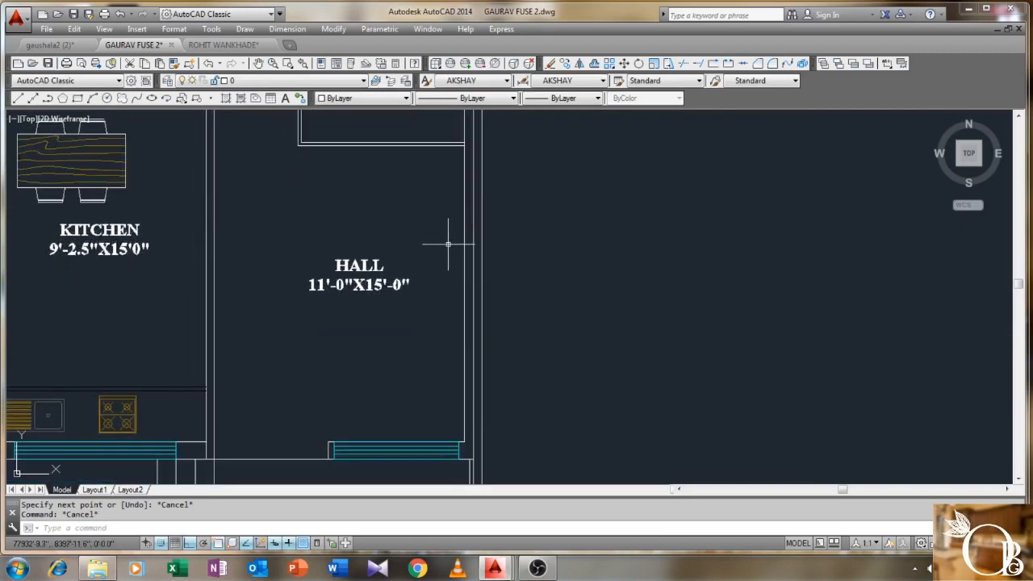
{"action": "key", "text": "Return"}
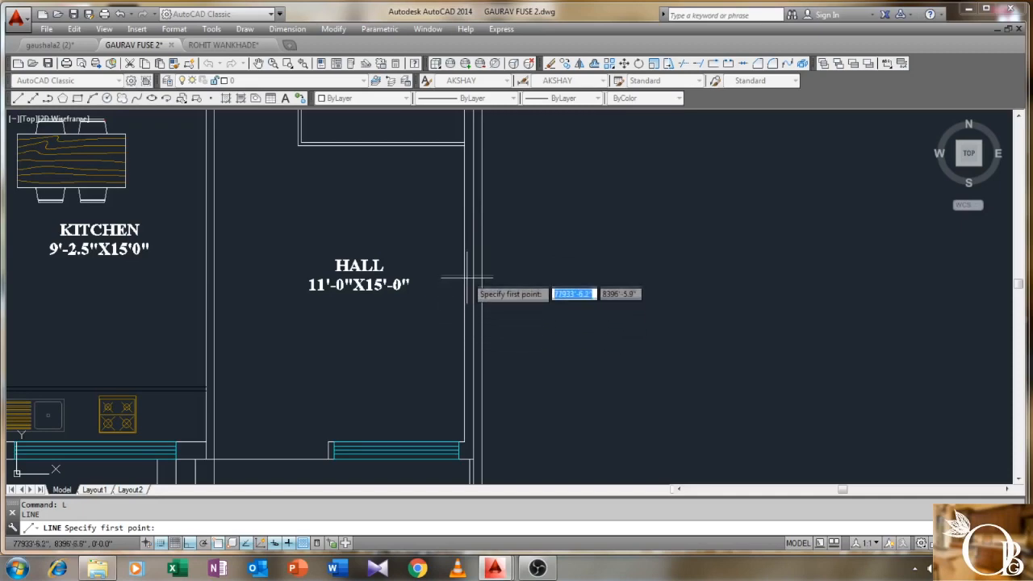
{"action": "scroll", "coordinate": [464, 245], "scroll_direction": "down", "scroll_amount": 3}
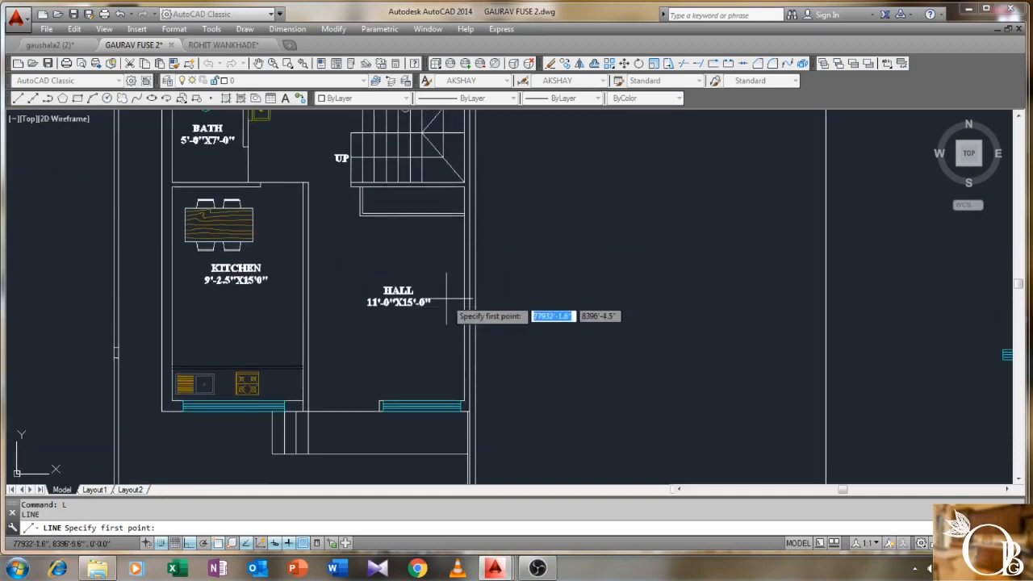
{"action": "key", "text": "Escape"}
{"action": "key", "text": "Escape"}
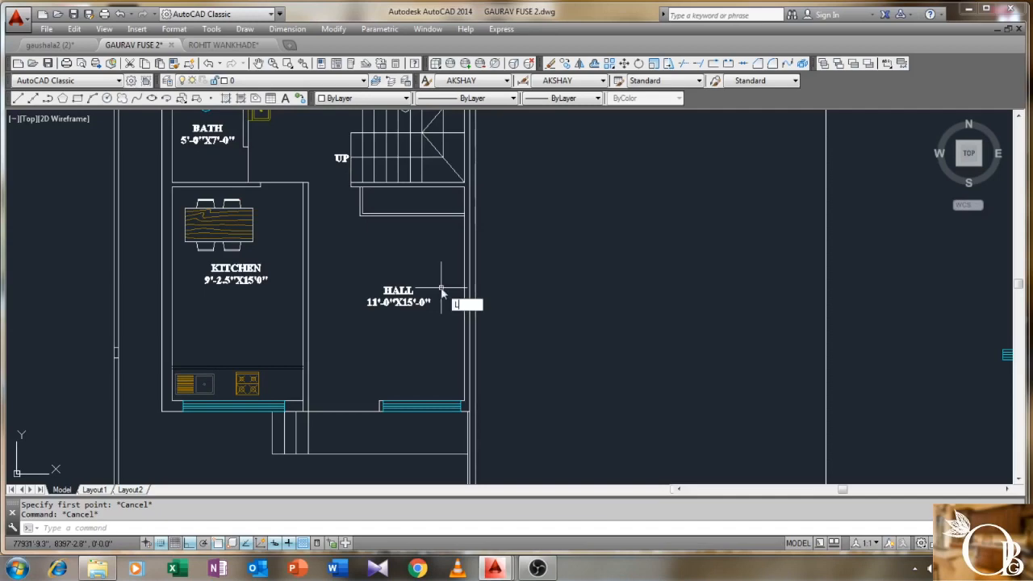
{"action": "key", "text": "Return"}
{"action": "scroll", "coordinate": [422, 342], "scroll_direction": "up", "scroll_amount": 2}
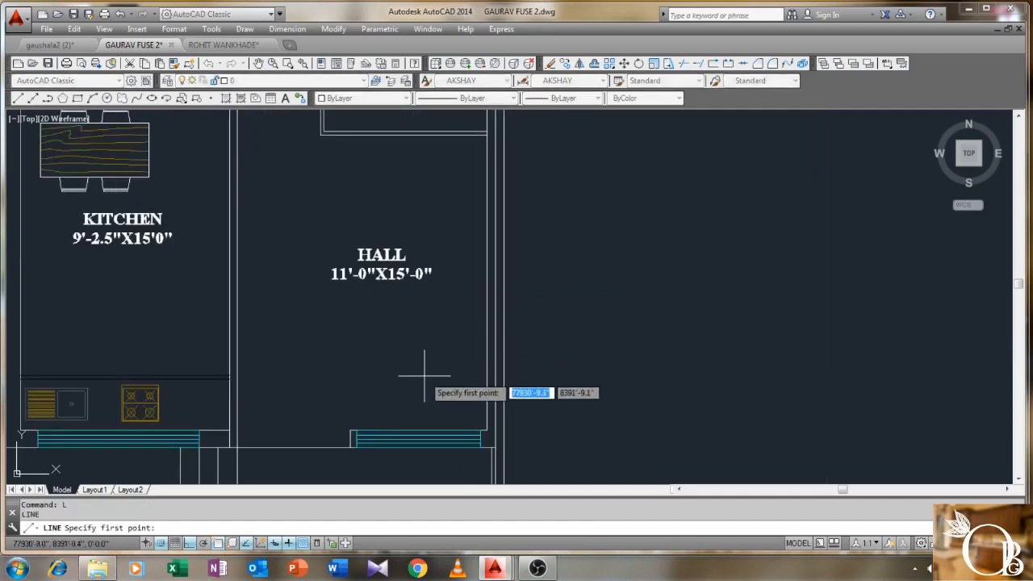
- Draw the outline from the wall end by the hall window: 2' up, to the wall, 2' left, 8' up
{"action": "left_click", "coordinate": [356, 431]}
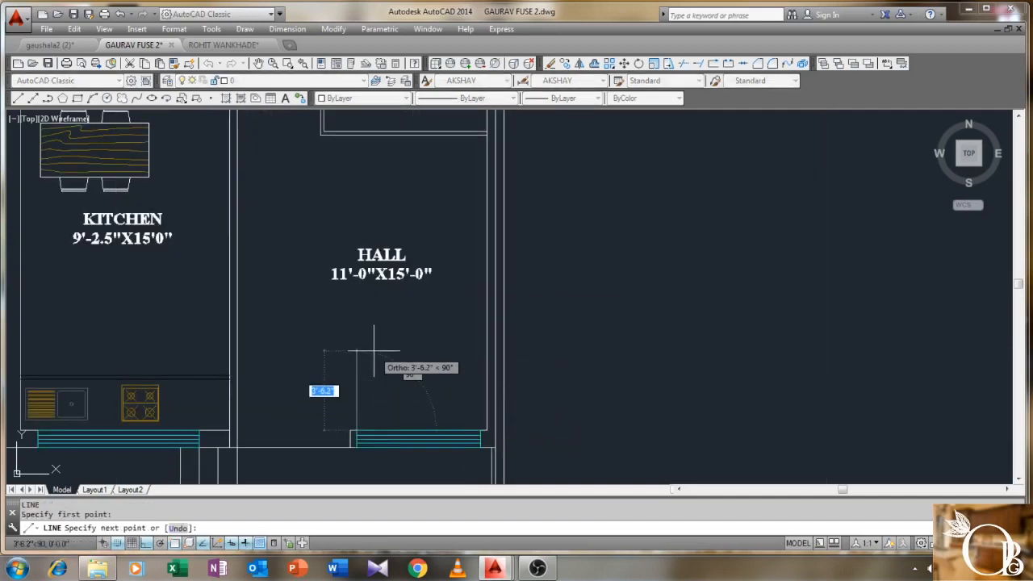
{"action": "type", "text": "2'"}
{"action": "key", "text": "Return"}
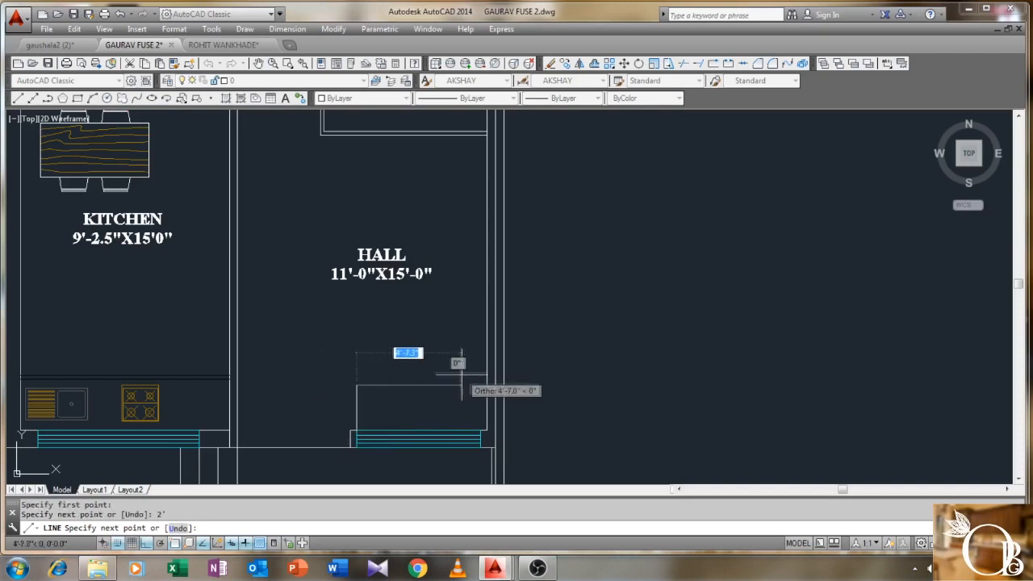
{"action": "left_click", "coordinate": [484, 384]}
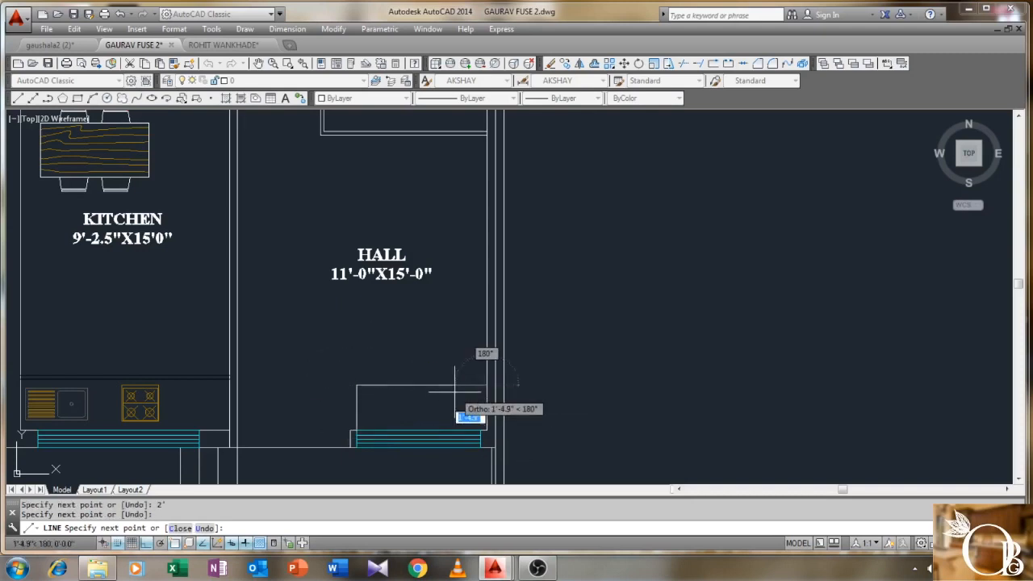
{"action": "key", "text": "Return"}
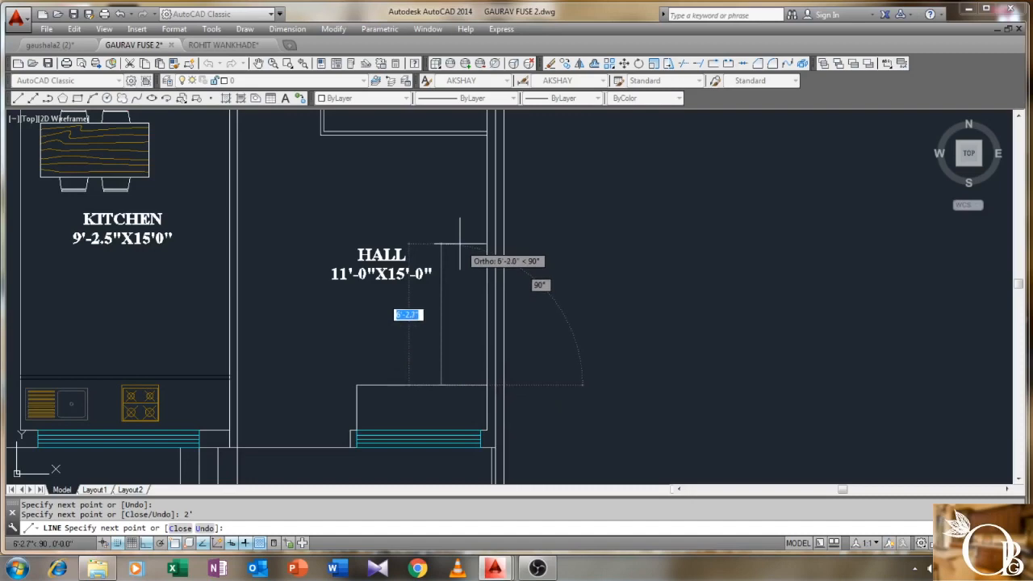
{"action": "scroll", "coordinate": [460, 242], "scroll_direction": "up", "scroll_amount": 2}
{"action": "type", "text": "8'"}
{"action": "key", "text": "Return"}
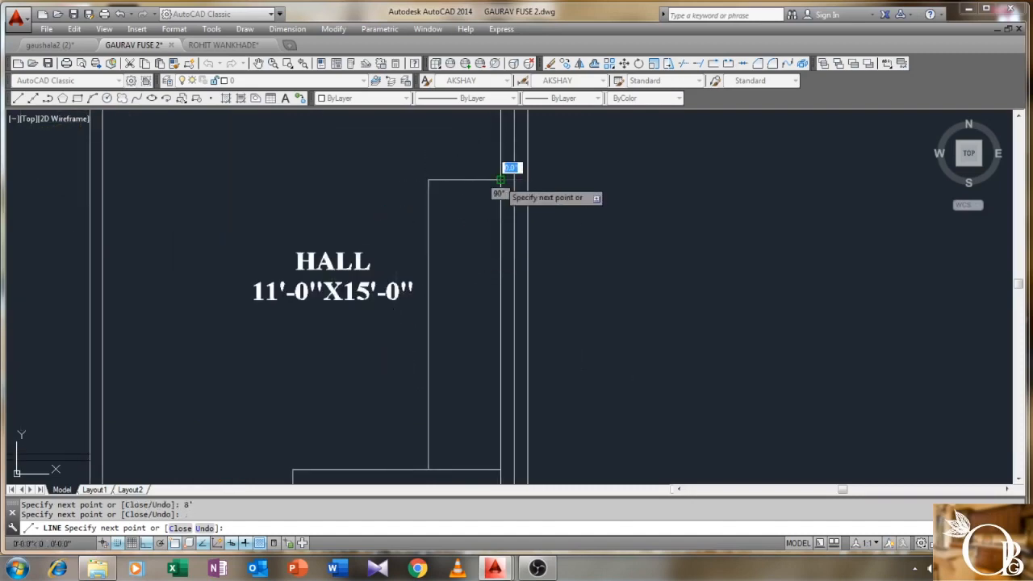
{"action": "key", "text": "Return"}
{"action": "scroll", "coordinate": [484, 242], "scroll_direction": "down", "scroll_amount": 3}
{"action": "scroll", "coordinate": [457, 322], "scroll_direction": "up", "scroll_amount": 1}
- Start TRIM with TR and crossing-select the cutting edges around the new outline
{"action": "type", "text": "TR"}
{"action": "key", "text": "Return"}
{"action": "left_click", "coordinate": [547, 310]}
{"action": "left_click", "coordinate": [346, 414]}
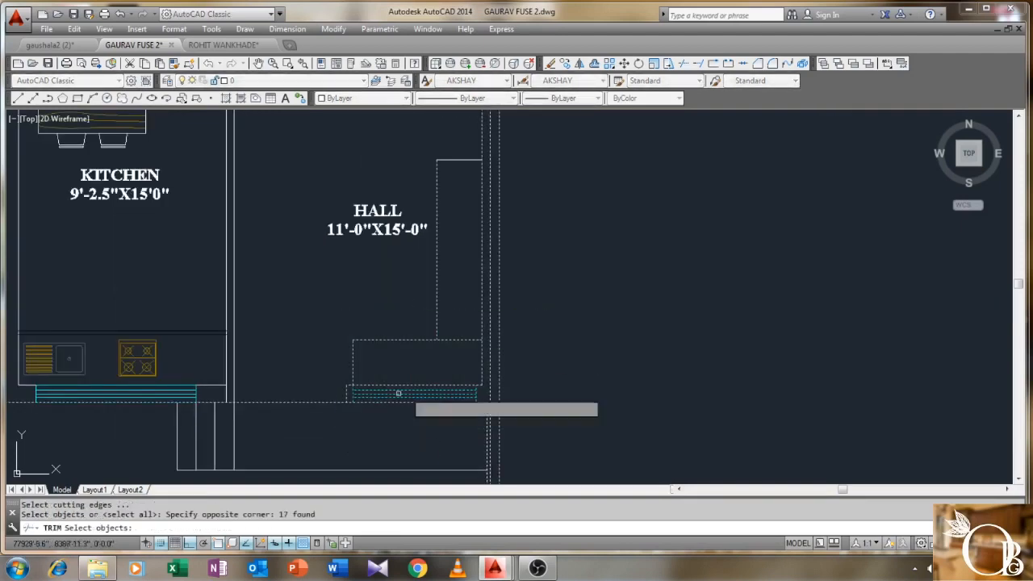
- Complete the pending trim of the new outline's overlapping line
{"action": "key", "text": "Return"}
{"action": "left_click", "coordinate": [466, 328]}
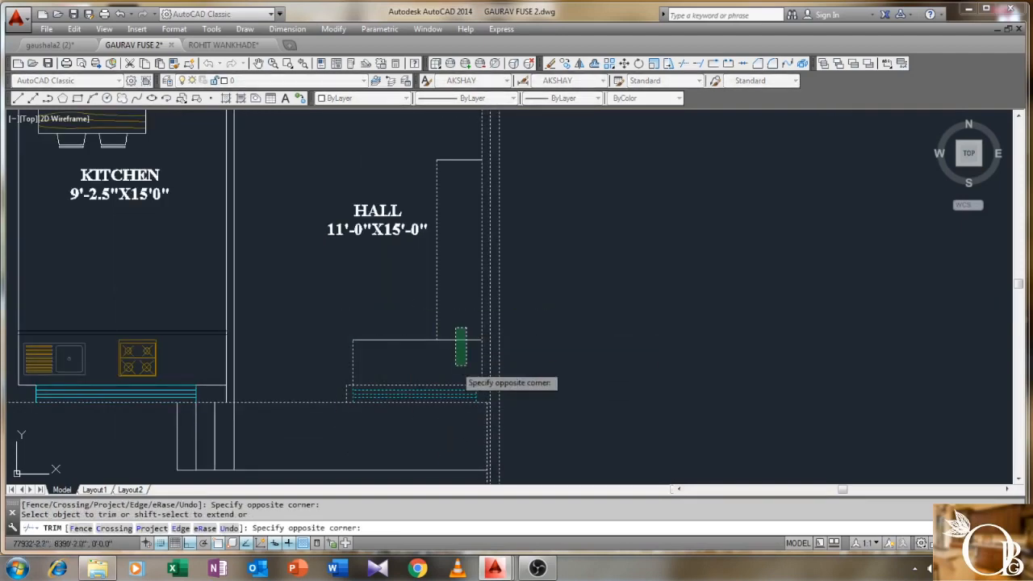
{"action": "right_click", "coordinate": [455, 308]}
{"action": "left_click", "coordinate": [473, 317]}
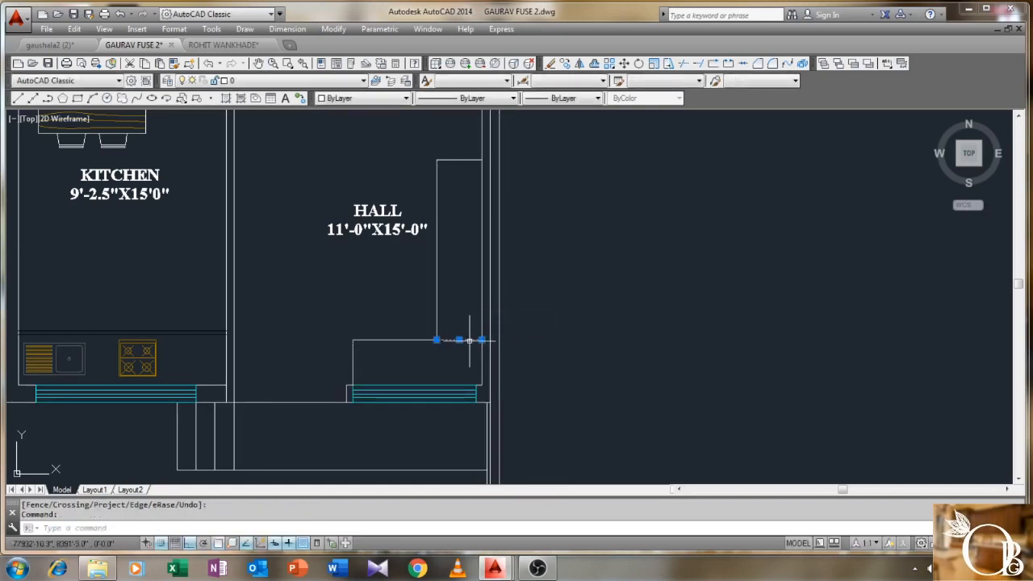
- Offset two hall wall lines 2" toward the inner side
{"action": "type", "text": "O"}
{"action": "key", "text": "Return"}
{"action": "type", "text": "2"}
{"action": "key", "text": "Return"}
{"action": "left_click", "coordinate": [353, 380]}
{"action": "left_click", "coordinate": [381, 367]}
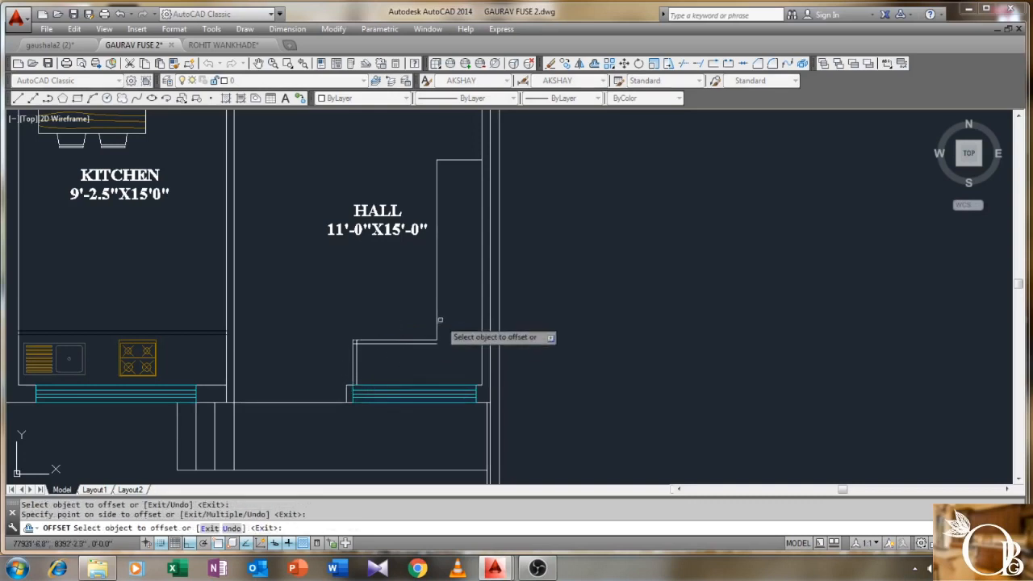
{"action": "left_click", "coordinate": [466, 160]}
{"action": "left_click", "coordinate": [467, 211]}
{"action": "right_click", "coordinate": [468, 214]}
{"action": "left_click", "coordinate": [494, 237]}
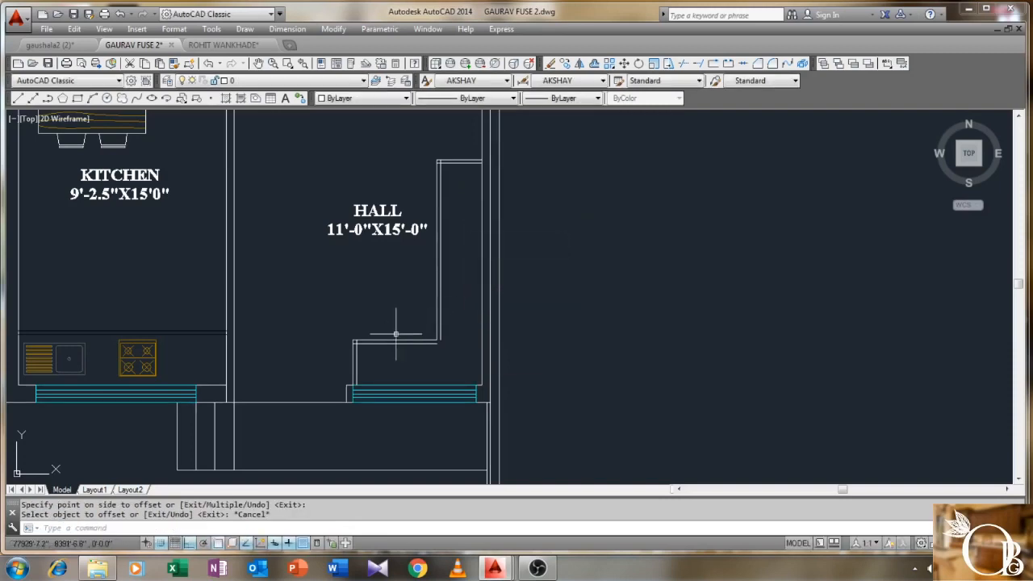
- Close the open corner with CHAMFER by picking its two lines
{"action": "scroll", "coordinate": [382, 342], "scroll_direction": "up", "scroll_amount": 2}
{"action": "type", "text": "HA"}
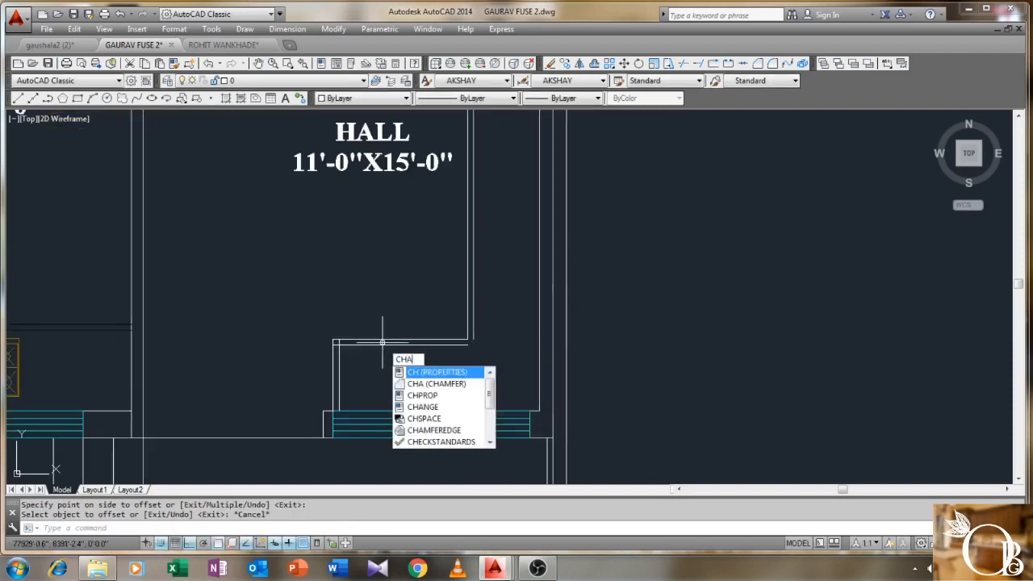
{"action": "key", "text": "Return"}
{"action": "scroll", "coordinate": [467, 326], "scroll_direction": "up", "scroll_amount": 2}
{"action": "left_click", "coordinate": [467, 319]}
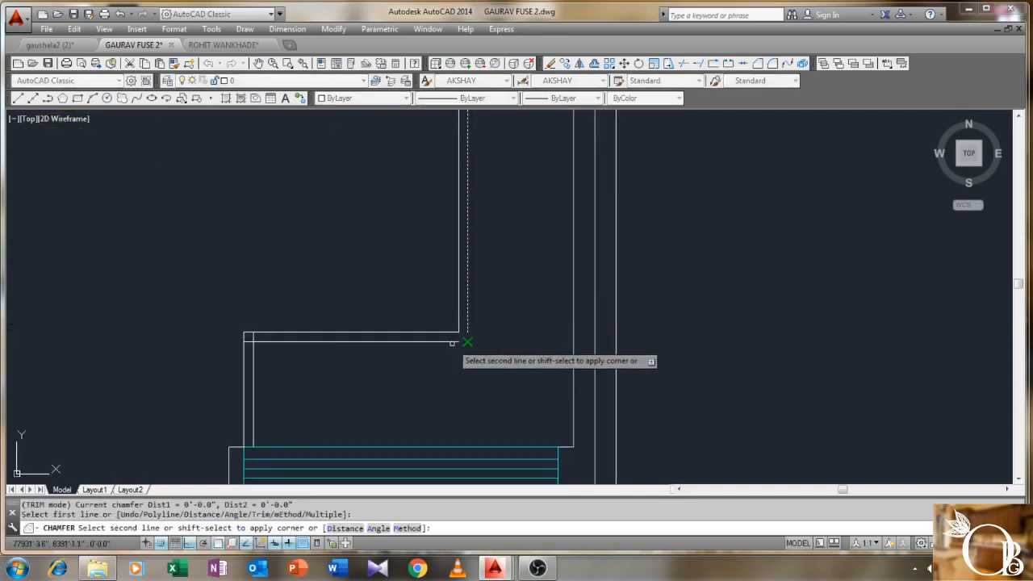
{"action": "left_click", "coordinate": [452, 342]}
{"action": "scroll", "coordinate": [381, 347], "scroll_direction": "down", "scroll_amount": 3}
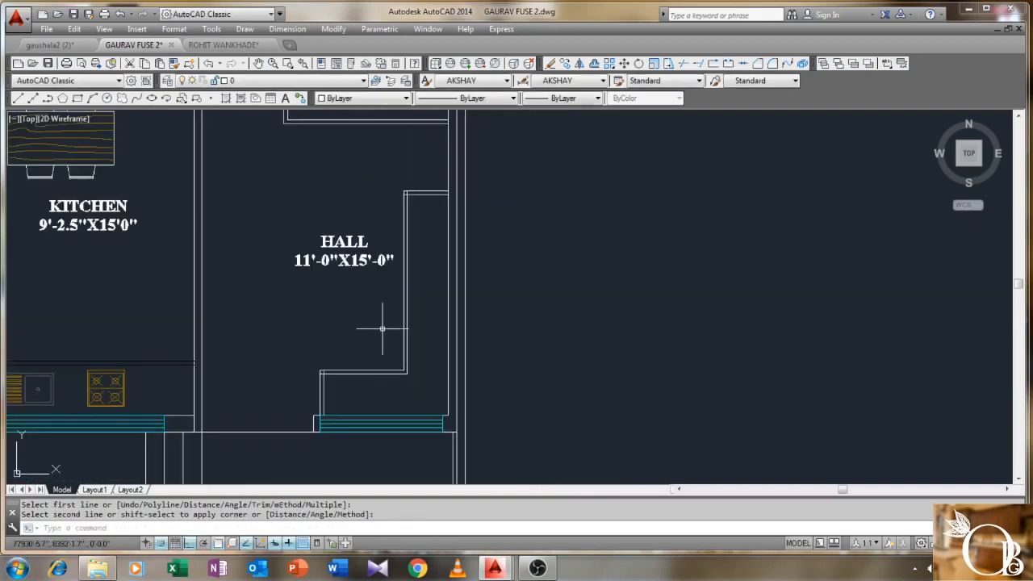
- Trim the overshooting line at the inner corner, using the hall walls as cutting edges
{"action": "key", "text": "Return"}
{"action": "left_click", "coordinate": [575, 143]}
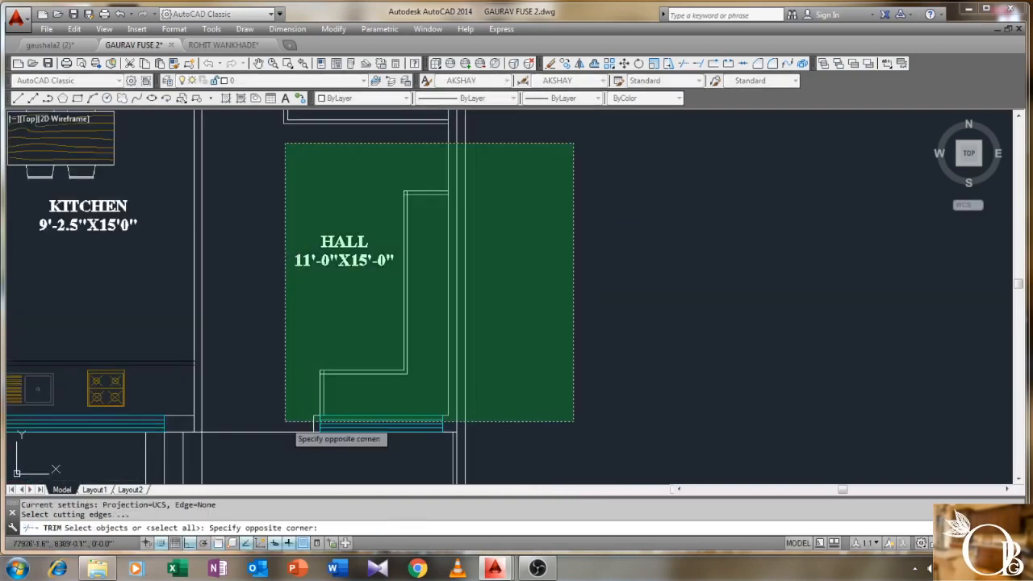
{"action": "left_click", "coordinate": [287, 426]}
{"action": "key", "text": "Return"}
{"action": "scroll", "coordinate": [317, 383], "scroll_direction": "up", "scroll_amount": 3}
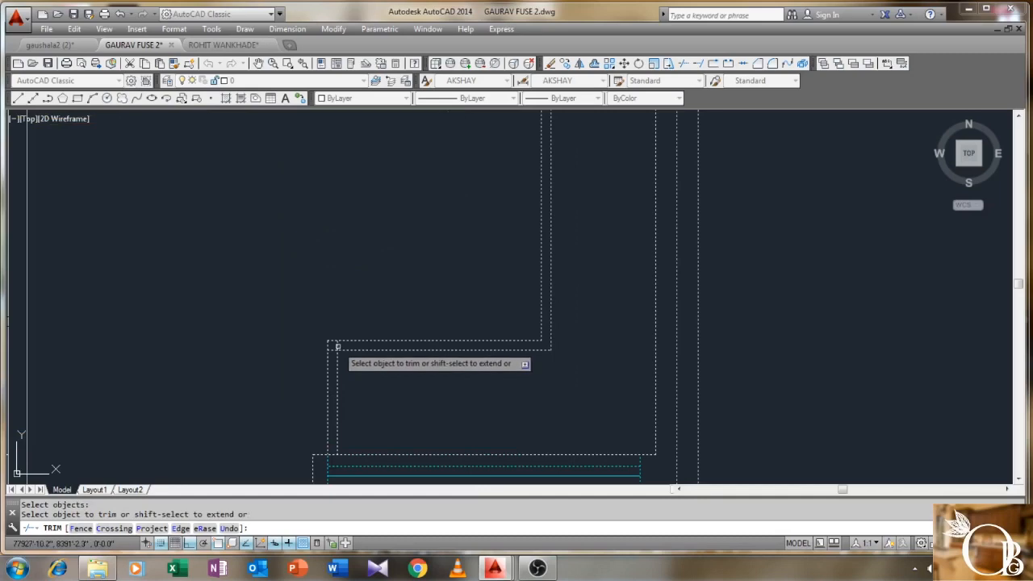
{"action": "left_click", "coordinate": [335, 347]}
{"action": "scroll", "coordinate": [452, 306], "scroll_direction": "down", "scroll_amount": 3}
{"action": "scroll", "coordinate": [394, 284], "scroll_direction": "up", "scroll_amount": 4}
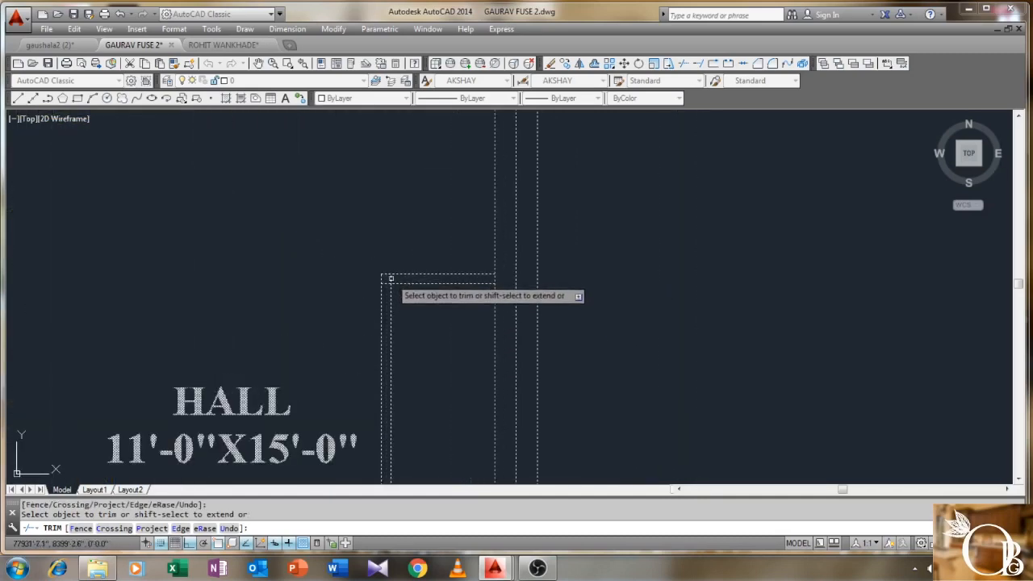
{"action": "right_click", "coordinate": [424, 323]}
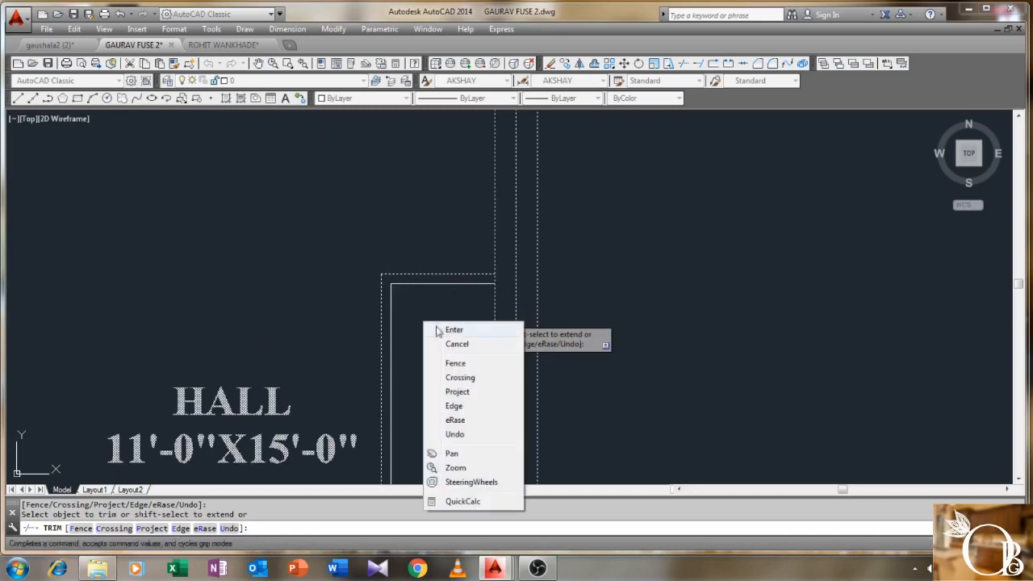
{"action": "left_click", "coordinate": [439, 329]}
{"action": "scroll", "coordinate": [439, 330], "scroll_direction": "down", "scroll_amount": 2}
{"action": "scroll", "coordinate": [440, 334], "scroll_direction": "down", "scroll_amount": 10}
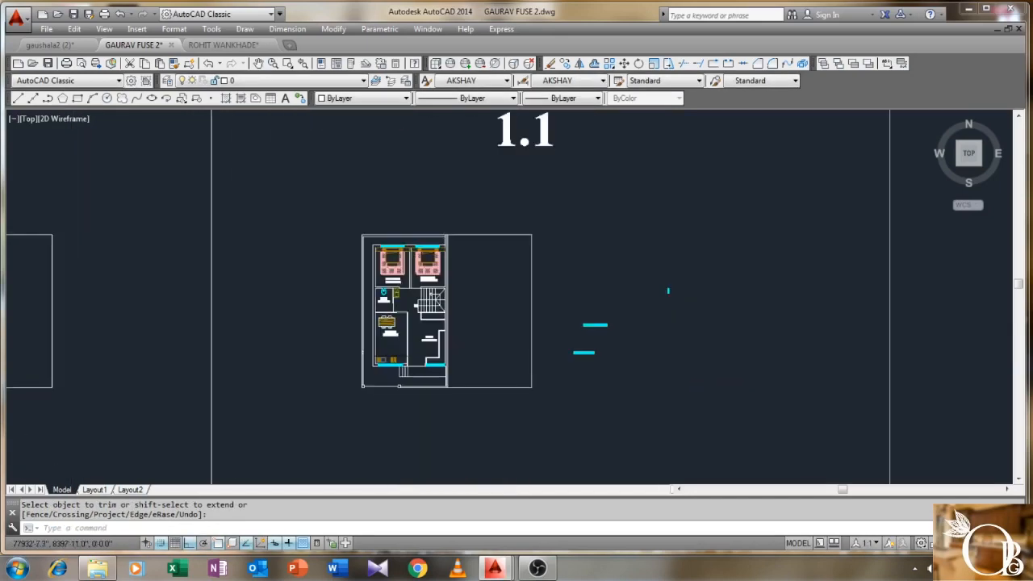
- Start COPY on the other plan and window-select the 12 living-room furniture objects
{"action": "middle_click_drag", "start_coordinate": [321, 361], "coordinate": [699, 326]}
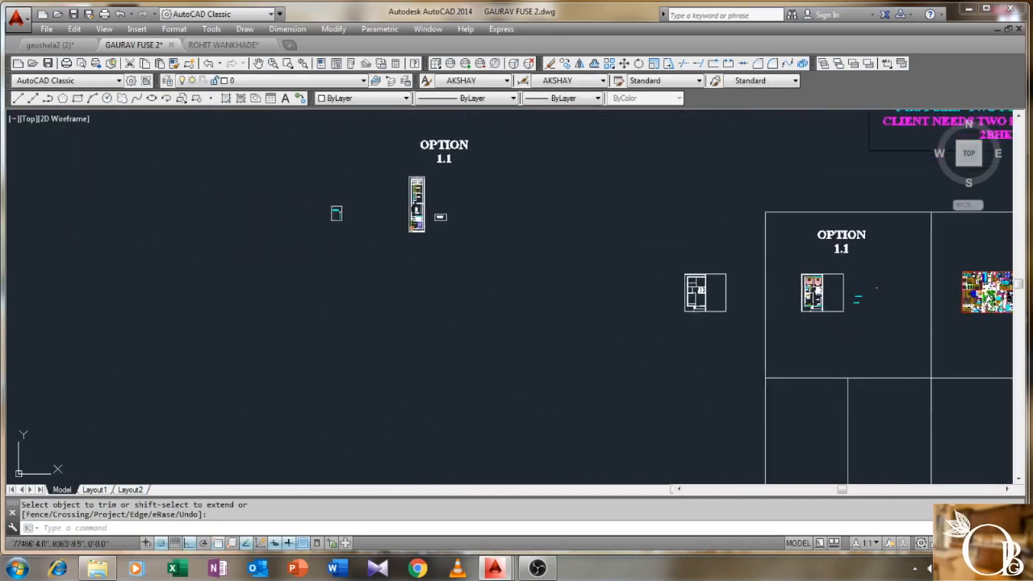
{"action": "middle_click_drag", "start_coordinate": [436, 328], "coordinate": [703, 217]}
{"action": "mouse_move", "coordinate": [467, 374]}
{"action": "middle_mouse_down"}
{"action": "mouse_move", "coordinate": [621, 231]}
{"action": "mouse_move", "coordinate": [618, 185]}
{"action": "mouse_move", "coordinate": [583, 145]}
{"action": "middle_mouse_up"}
{"action": "scroll", "coordinate": [550, 433], "scroll_direction": "up", "scroll_amount": 4}
{"action": "scroll", "coordinate": [550, 433], "scroll_direction": "up", "scroll_amount": 4}
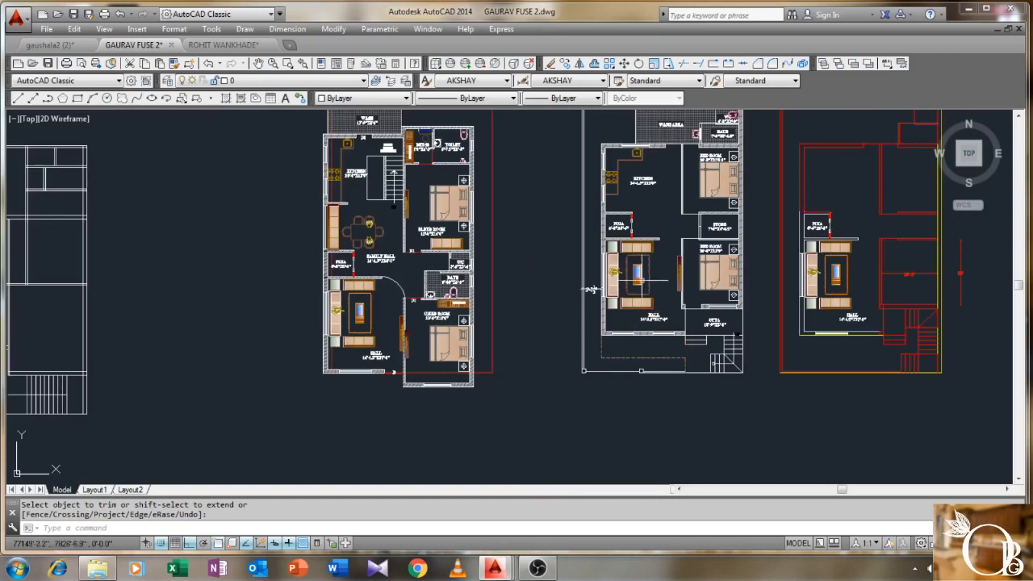
{"action": "scroll", "coordinate": [650, 258], "scroll_direction": "up", "scroll_amount": 5}
{"action": "mouse_move", "coordinate": [637, 332]}
{"action": "middle_mouse_down"}
{"action": "mouse_move", "coordinate": [636, 281]}
{"action": "mouse_move", "coordinate": [605, 275]}
{"action": "middle_mouse_up"}
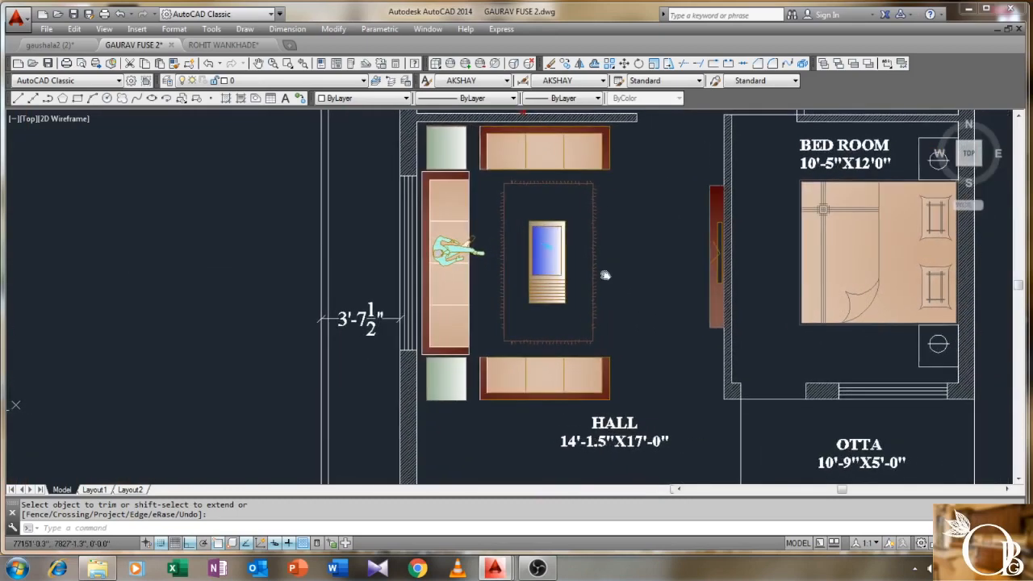
{"action": "scroll", "coordinate": [605, 274], "scroll_direction": "down", "scroll_amount": 4}
{"action": "scroll", "coordinate": [558, 272], "scroll_direction": "up", "scroll_amount": 2}
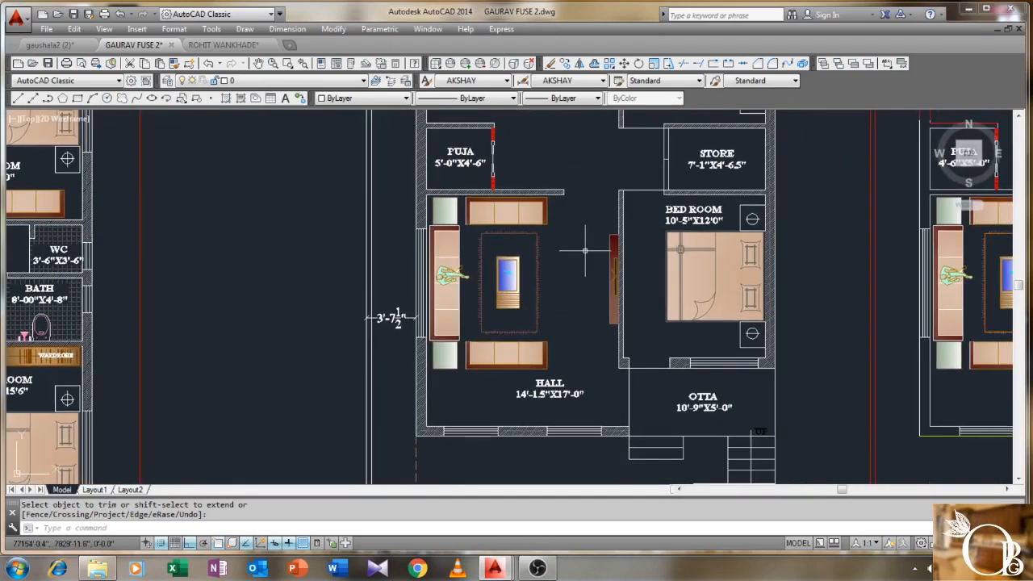
{"action": "key", "text": "Return"}
{"action": "scroll", "coordinate": [567, 208], "scroll_direction": "up", "scroll_amount": 2}
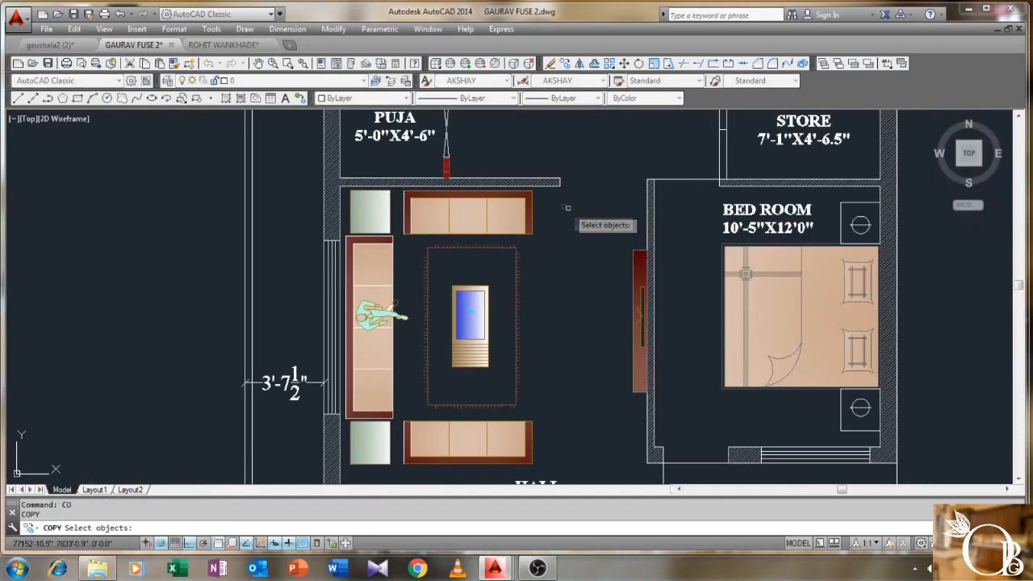
{"action": "left_click", "coordinate": [546, 191]}
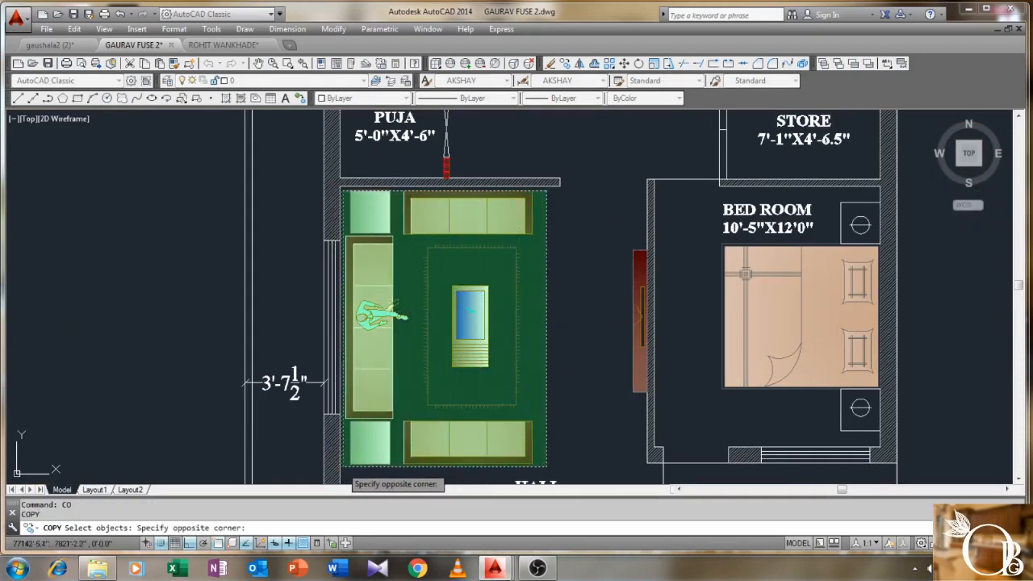
{"action": "left_click", "coordinate": [346, 465]}
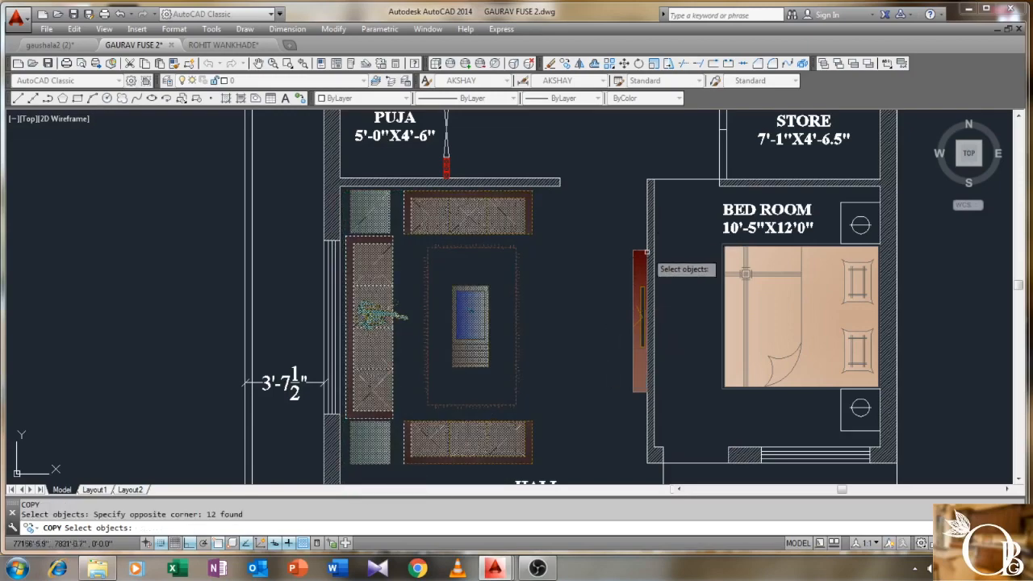
- Add the wall unit by the bedroom to the copy selection
{"action": "scroll", "coordinate": [645, 253], "scroll_direction": "up", "scroll_amount": 2}
{"action": "middle_click_drag", "start_coordinate": [646, 234], "coordinate": [632, 193]}
{"action": "left_click", "coordinate": [628, 190]}
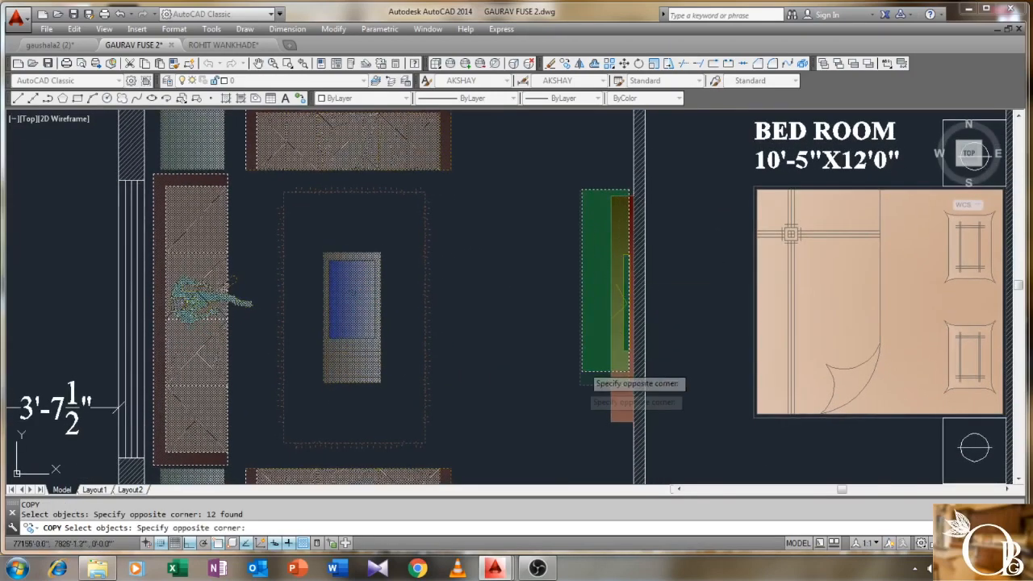
{"action": "left_click", "coordinate": [568, 442]}
{"action": "key", "text": "Return"}
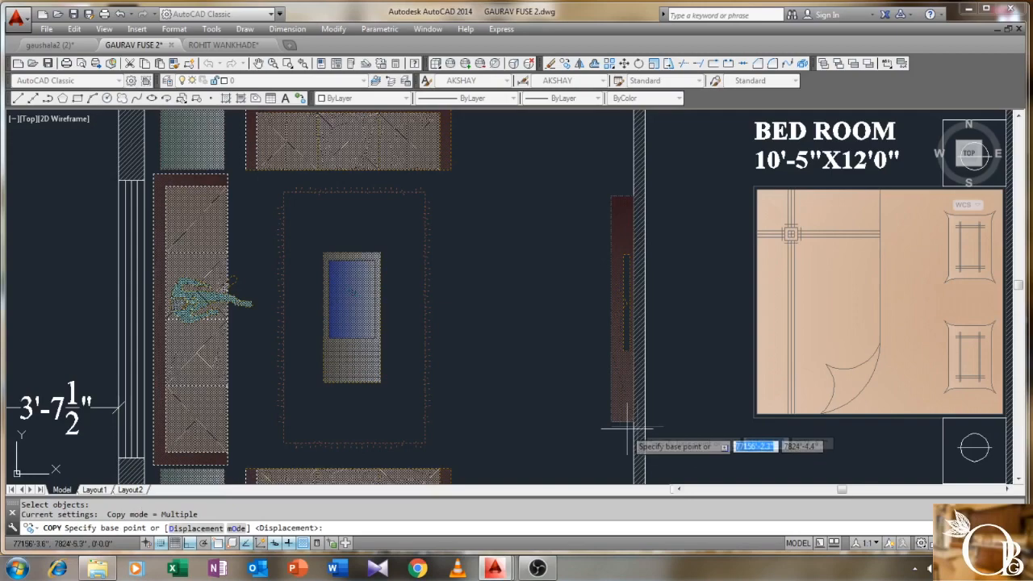
- Place the furniture copy beside the new plan's hall, based at the wall unit's end
{"action": "left_click", "coordinate": [632, 421]}
{"action": "scroll", "coordinate": [683, 408], "scroll_direction": "down", "scroll_amount": 2}
{"action": "scroll", "coordinate": [702, 406], "scroll_direction": "down", "scroll_amount": 2}
{"action": "middle_click_drag", "start_coordinate": [980, 355], "coordinate": [218, 351]}
{"action": "scroll", "coordinate": [383, 353], "scroll_direction": "down", "scroll_amount": 4}
{"action": "middle_click_drag", "start_coordinate": [634, 318], "coordinate": [114, 354]}
{"action": "middle_click_drag", "start_coordinate": [757, 324], "coordinate": [416, 322]}
{"action": "scroll", "coordinate": [419, 321], "scroll_direction": "down", "scroll_amount": 2}
{"action": "middle_click_drag", "start_coordinate": [512, 236], "coordinate": [461, 404]}
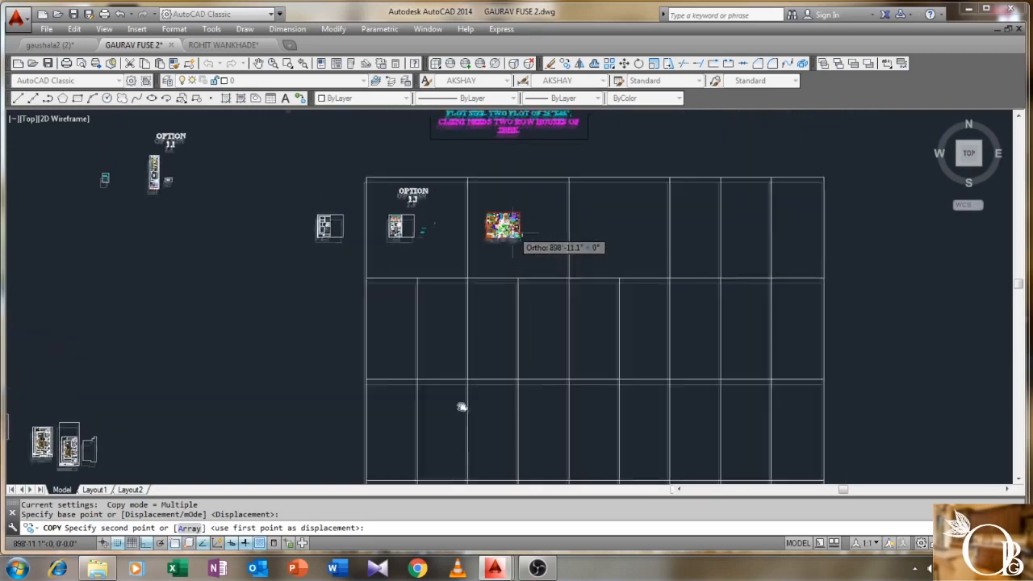
{"action": "key", "text": "F8"}
{"action": "scroll", "coordinate": [434, 216], "scroll_direction": "up", "scroll_amount": 4}
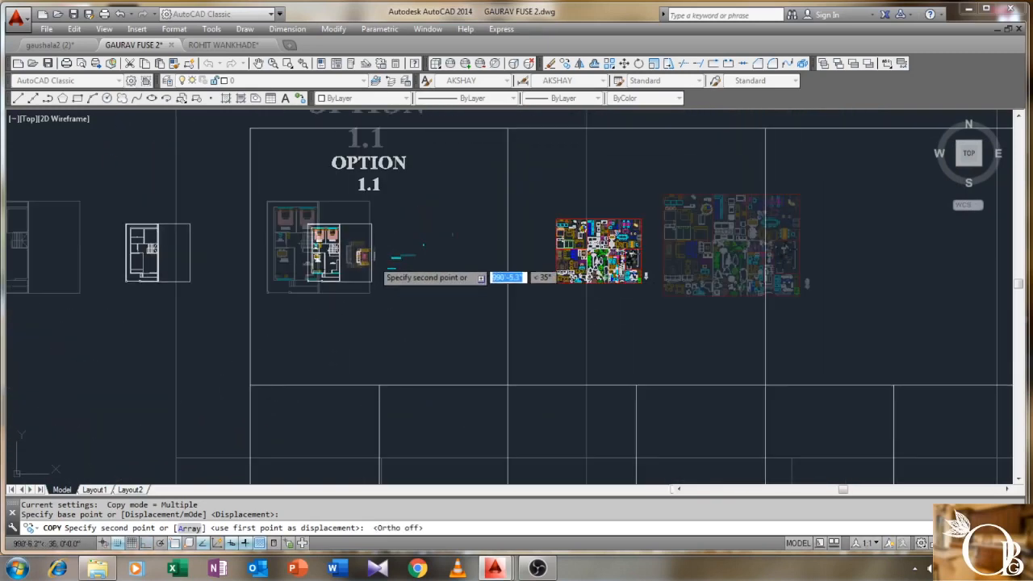
{"action": "scroll", "coordinate": [343, 270], "scroll_direction": "up", "scroll_amount": 6}
{"action": "scroll", "coordinate": [343, 276], "scroll_direction": "up", "scroll_amount": 3}
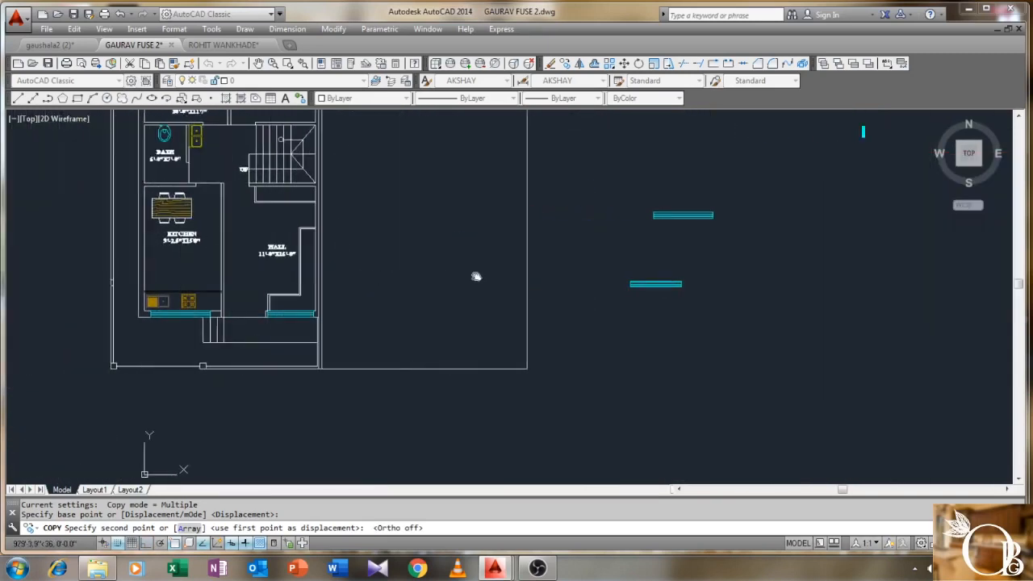
{"action": "middle_click_drag", "start_coordinate": [473, 276], "coordinate": [553, 288]}
{"action": "scroll", "coordinate": [554, 288], "scroll_direction": "up", "scroll_amount": 2}
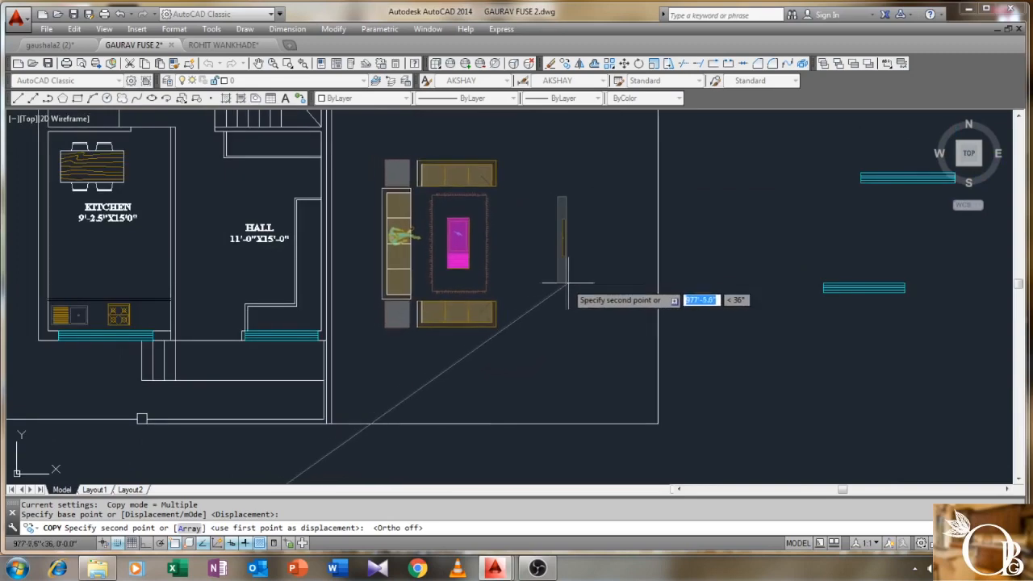
{"action": "left_click", "coordinate": [577, 286]}
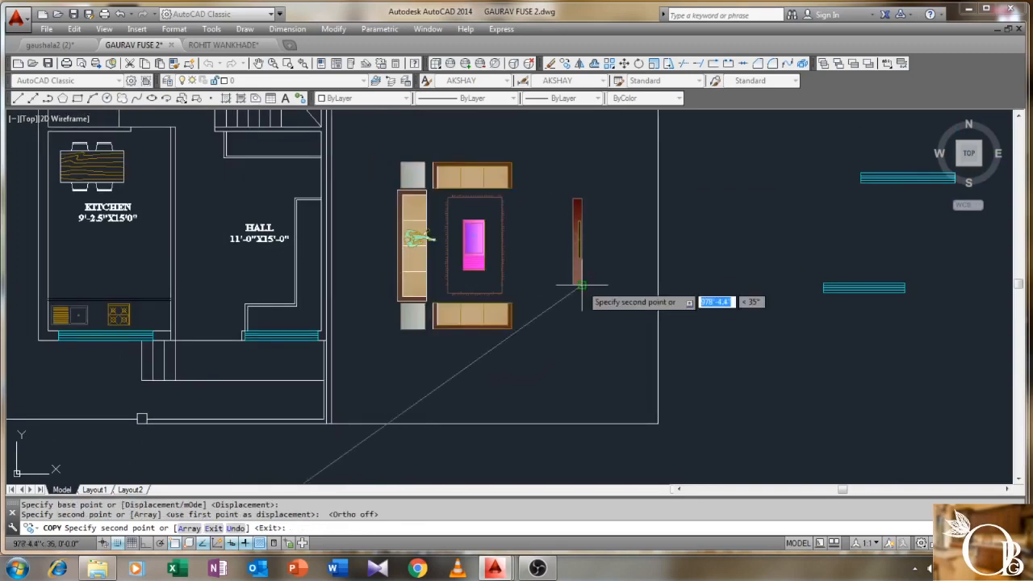
{"action": "right_click", "coordinate": [582, 284]}
{"action": "left_click", "coordinate": [616, 293]}
- Select the wall lines at the top of the new hall
{"action": "middle_click_drag", "start_coordinate": [382, 268], "coordinate": [460, 309]}
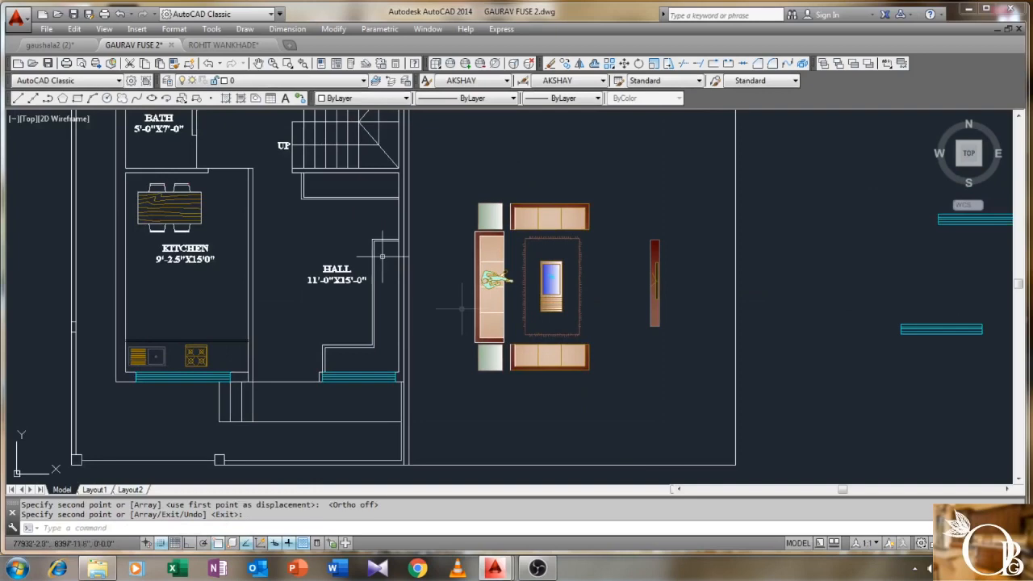
{"action": "scroll", "coordinate": [358, 201], "scroll_direction": "up", "scroll_amount": 2}
{"action": "middle_click_drag", "start_coordinate": [358, 200], "coordinate": [388, 159]}
{"action": "left_click", "coordinate": [431, 117]}
{"action": "left_click", "coordinate": [294, 192]}
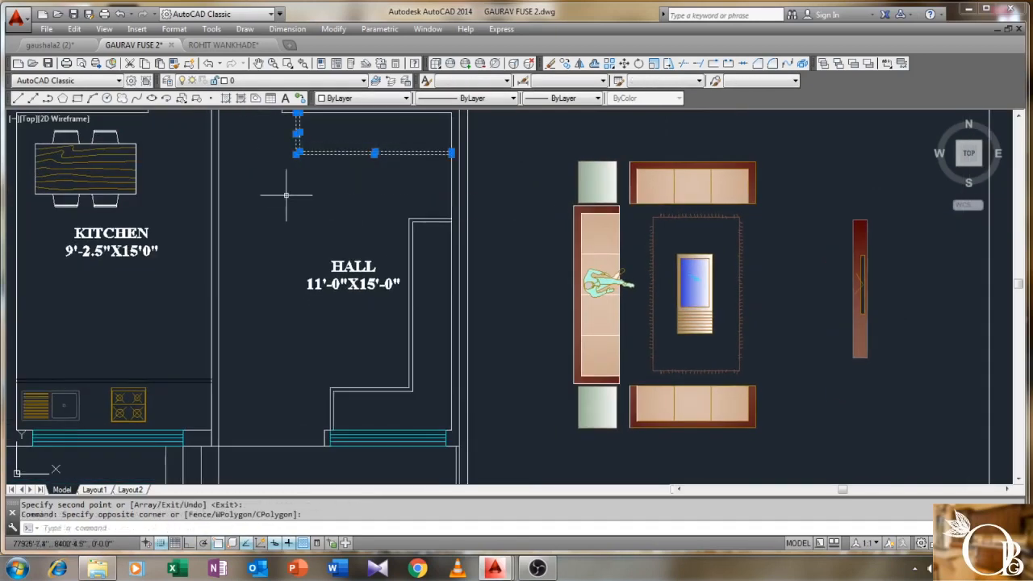
- Delete the hall's vertical and lower wall lines
{"action": "left_click", "coordinate": [438, 196]}
{"action": "left_click", "coordinate": [407, 294]}
{"action": "left_click", "coordinate": [384, 371]}
{"action": "left_click", "coordinate": [319, 408]}
{"action": "key", "text": "Delete"}
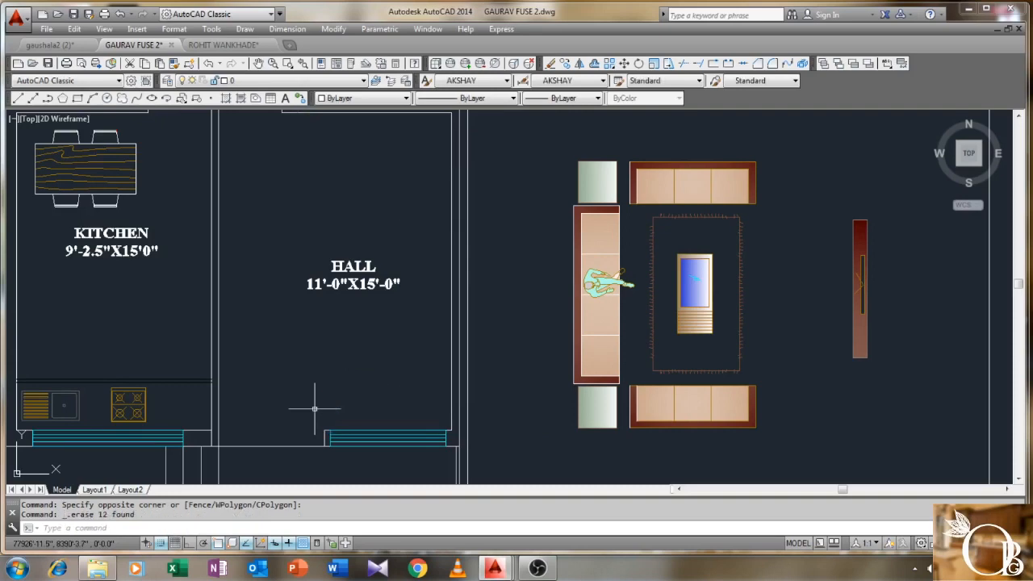
- Rotate the sofa set and the red piece 180° about a point beside the red piece
{"action": "key", "text": "Return"}
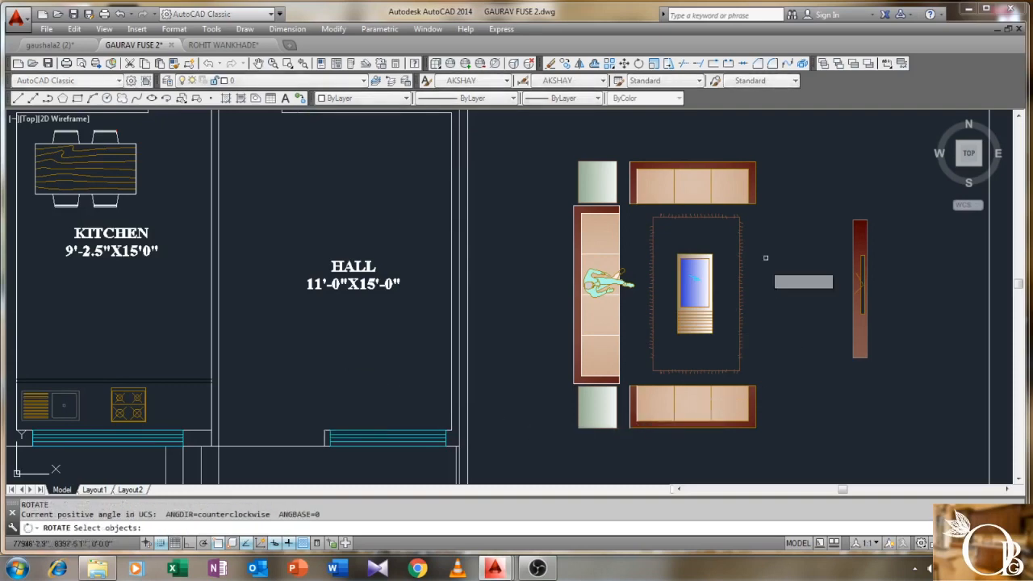
{"action": "scroll", "coordinate": [779, 211], "scroll_direction": "down", "scroll_amount": 2}
{"action": "left_click", "coordinate": [790, 171]}
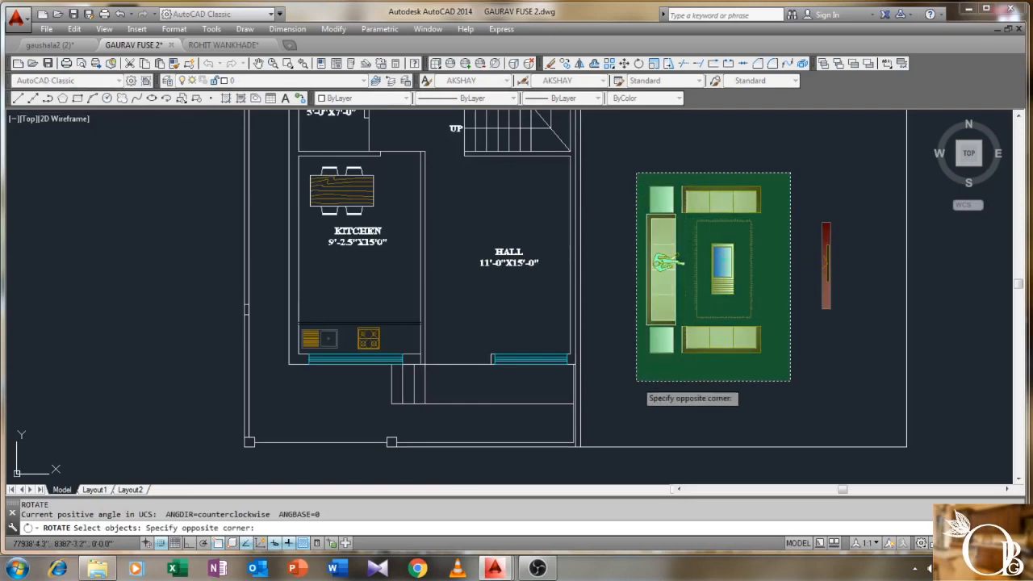
{"action": "left_click", "coordinate": [633, 384]}
{"action": "left_click", "coordinate": [851, 216]}
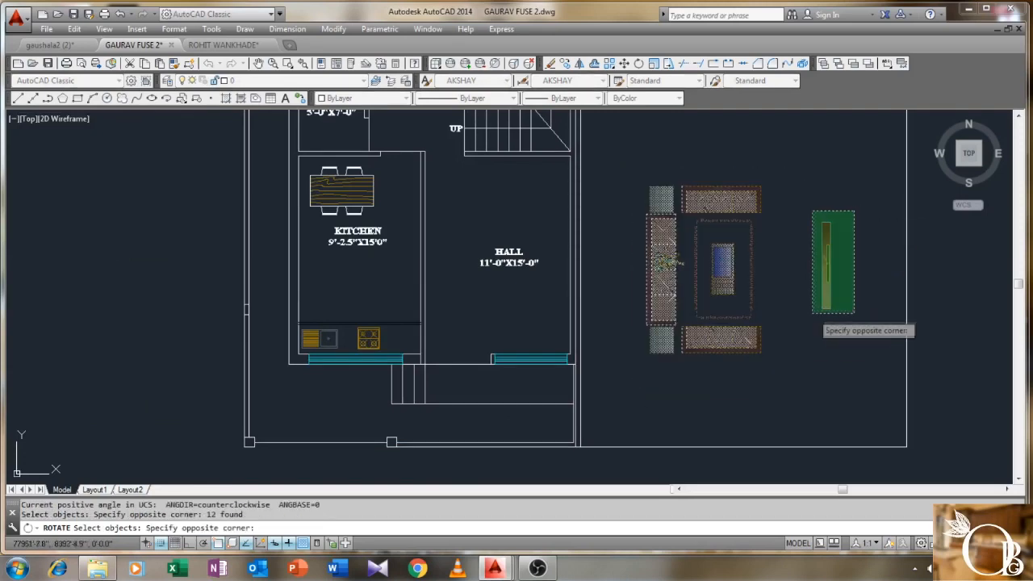
{"action": "left_click", "coordinate": [810, 336]}
{"action": "key", "text": "Return"}
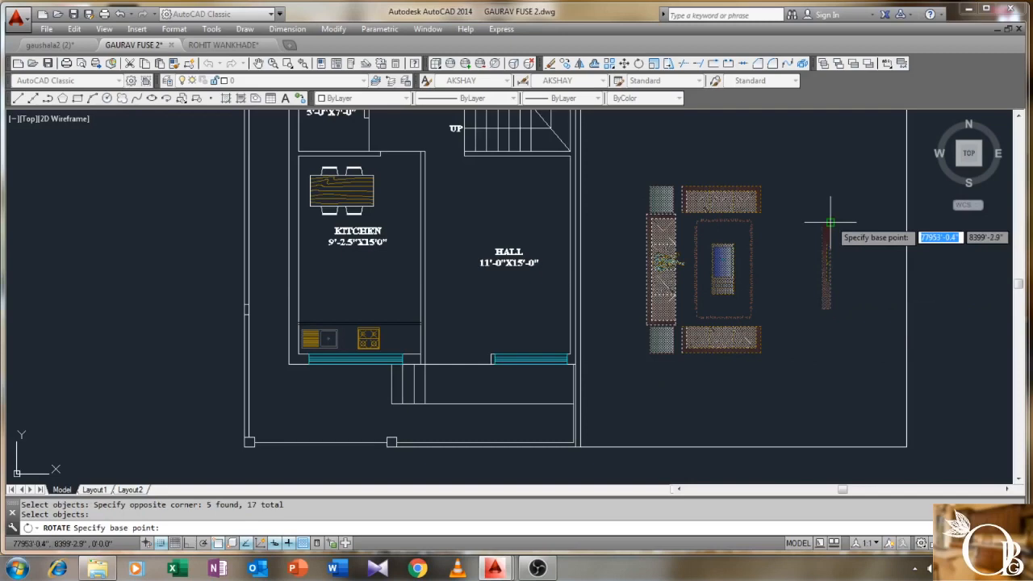
{"action": "left_click", "coordinate": [829, 220]}
{"action": "scroll", "coordinate": [843, 363], "scroll_direction": "down", "scroll_amount": 3}
{"action": "key", "text": "F8"}
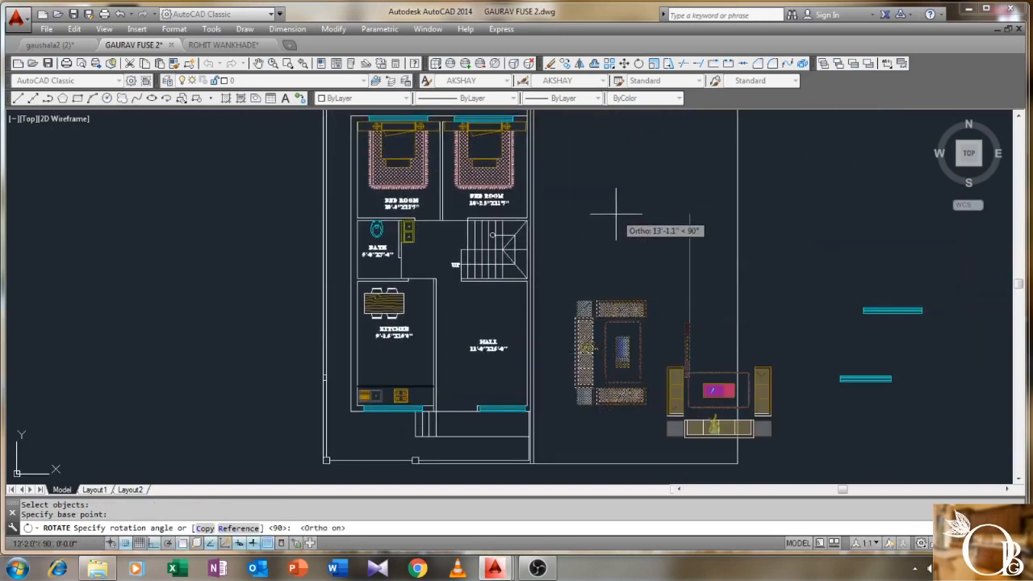
{"action": "left_click", "coordinate": [612, 277]}
{"action": "middle_click_drag", "start_coordinate": [684, 316], "coordinate": [605, 288]}
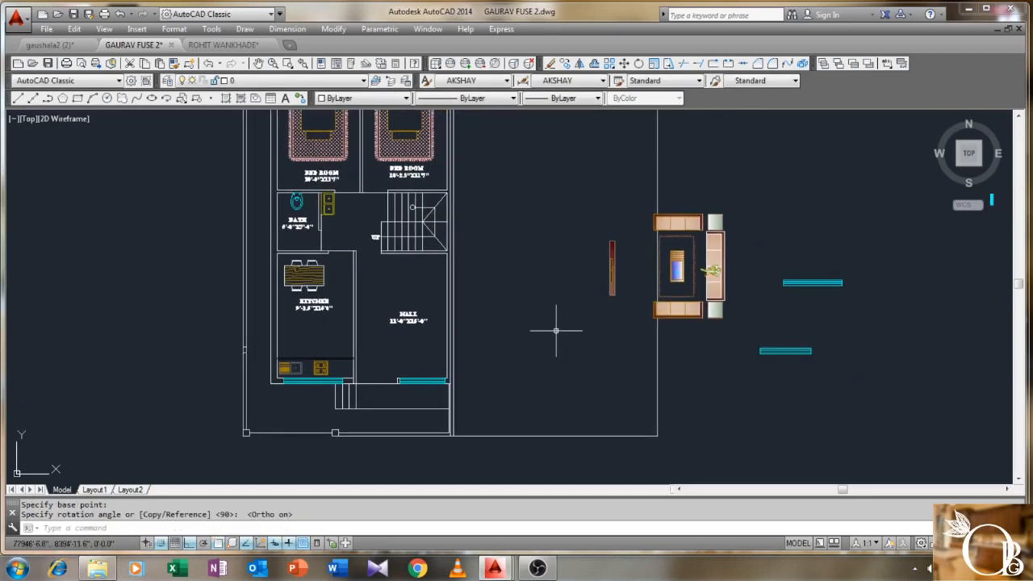
{"action": "type", "text": "m"}
{"action": "key", "text": "Return"}
- Move the red piece onto the HALL's kitchen-side wall
{"action": "left_click", "coordinate": [629, 227]}
{"action": "left_click", "coordinate": [594, 327]}
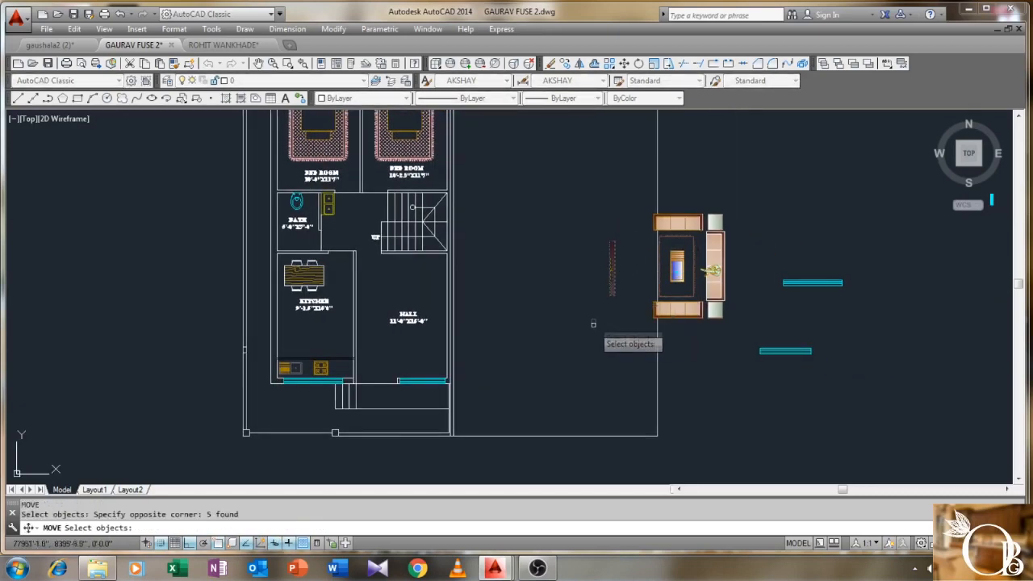
{"action": "key", "text": "Return"}
{"action": "scroll", "coordinate": [597, 284], "scroll_direction": "up", "scroll_amount": 2}
{"action": "scroll", "coordinate": [597, 284], "scroll_direction": "up", "scroll_amount": 3}
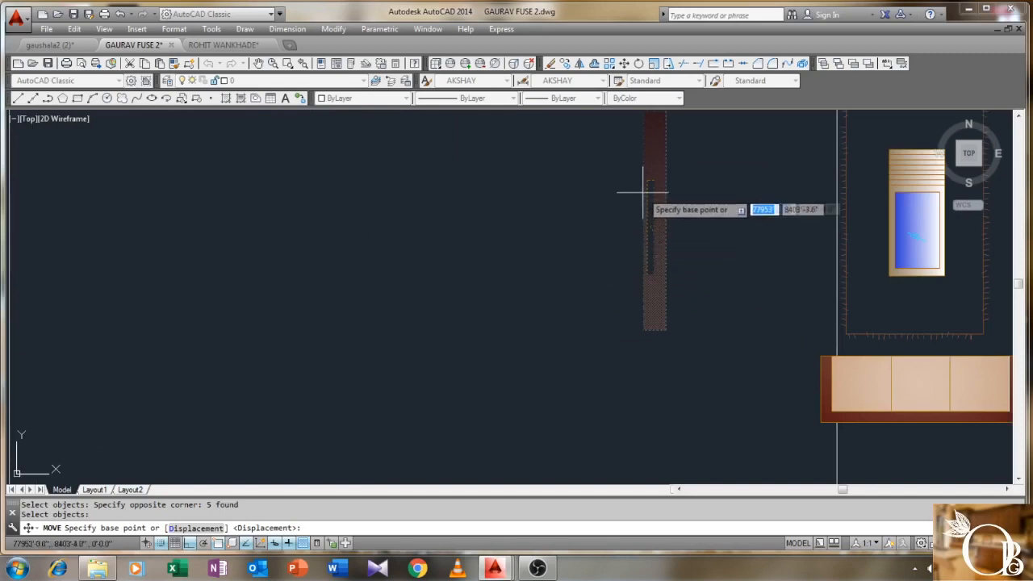
{"action": "middle_click_drag", "start_coordinate": [642, 163], "coordinate": [614, 217]}
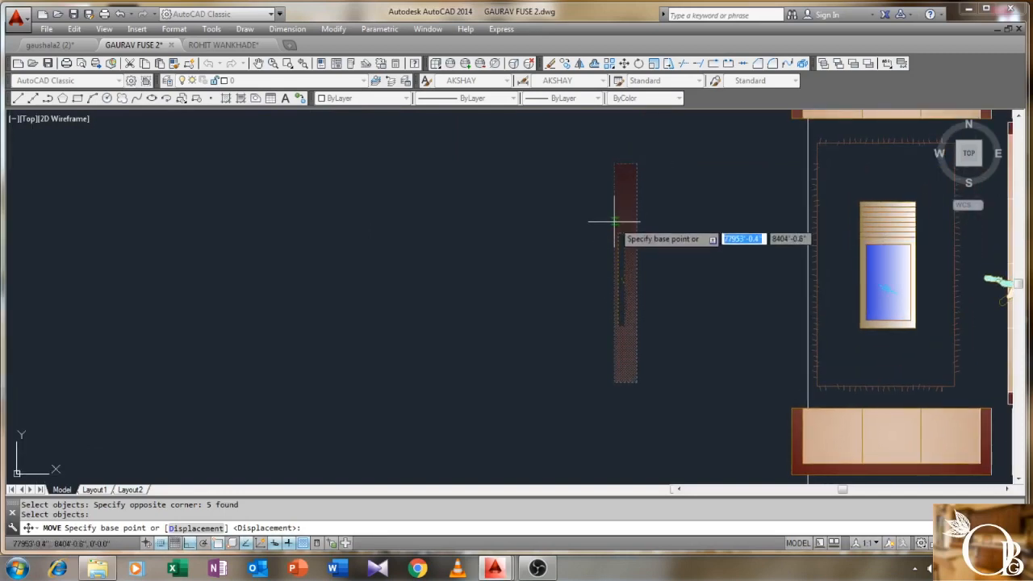
{"action": "left_click", "coordinate": [615, 272]}
{"action": "scroll", "coordinate": [267, 322], "scroll_direction": "down", "scroll_amount": 3}
{"action": "middle_click_drag", "start_coordinate": [267, 322], "coordinate": [484, 360]}
{"action": "key", "text": "F8"}
{"action": "middle_click_drag", "start_coordinate": [292, 411], "coordinate": [355, 323]}
{"action": "scroll", "coordinate": [339, 317], "scroll_direction": "up", "scroll_amount": 2}
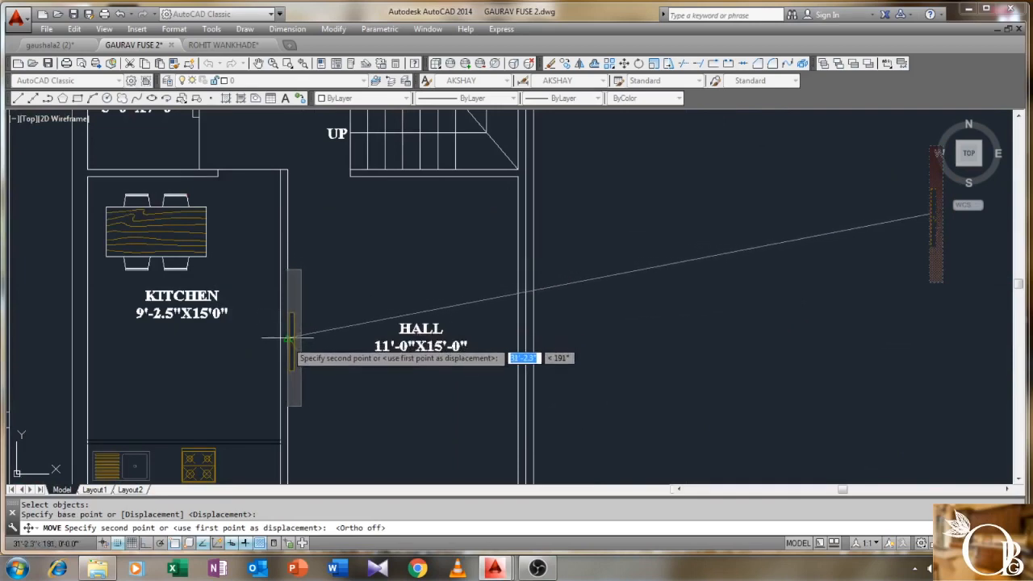
{"action": "left_click", "coordinate": [292, 338]}
{"action": "scroll", "coordinate": [298, 322], "scroll_direction": "down", "scroll_amount": 2}
{"action": "scroll", "coordinate": [325, 285], "scroll_direction": "up", "scroll_amount": 1}
{"action": "middle_click_drag", "start_coordinate": [496, 283], "coordinate": [420, 330]}
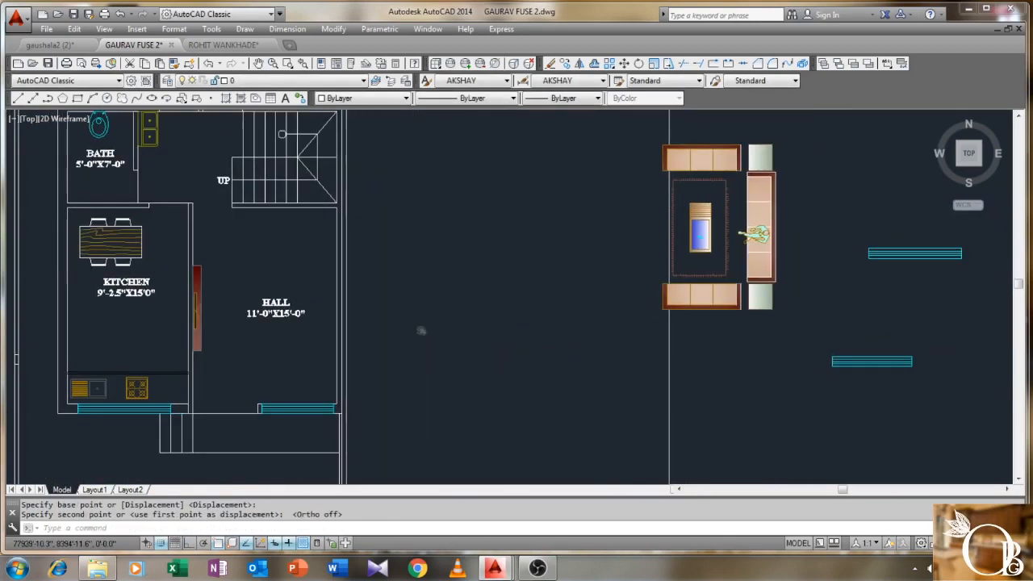
- Move all 12 sofa set pieces into the HALL
{"action": "type", "text": "m"}
{"action": "key", "text": "Return"}
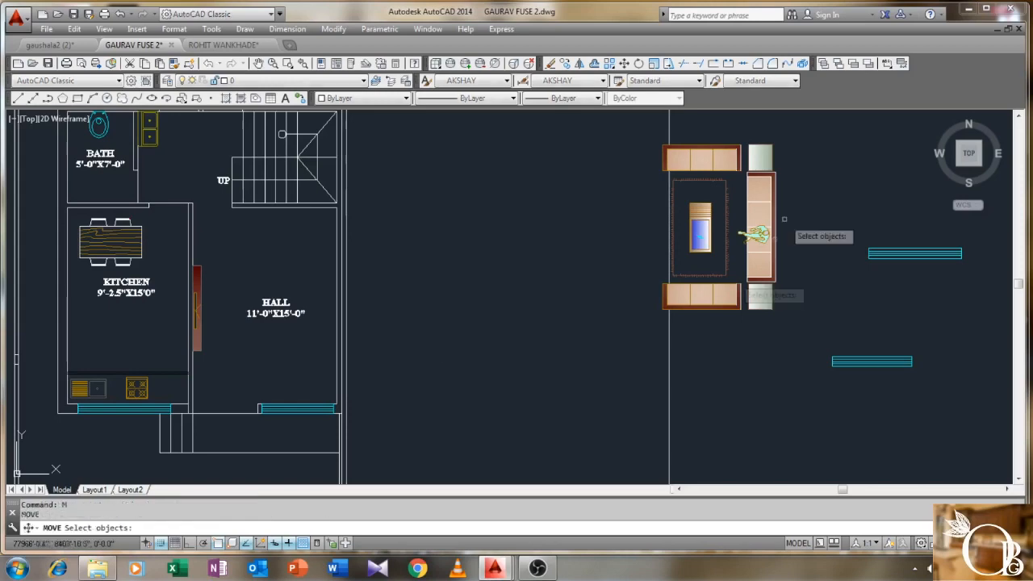
{"action": "left_click", "coordinate": [797, 129]}
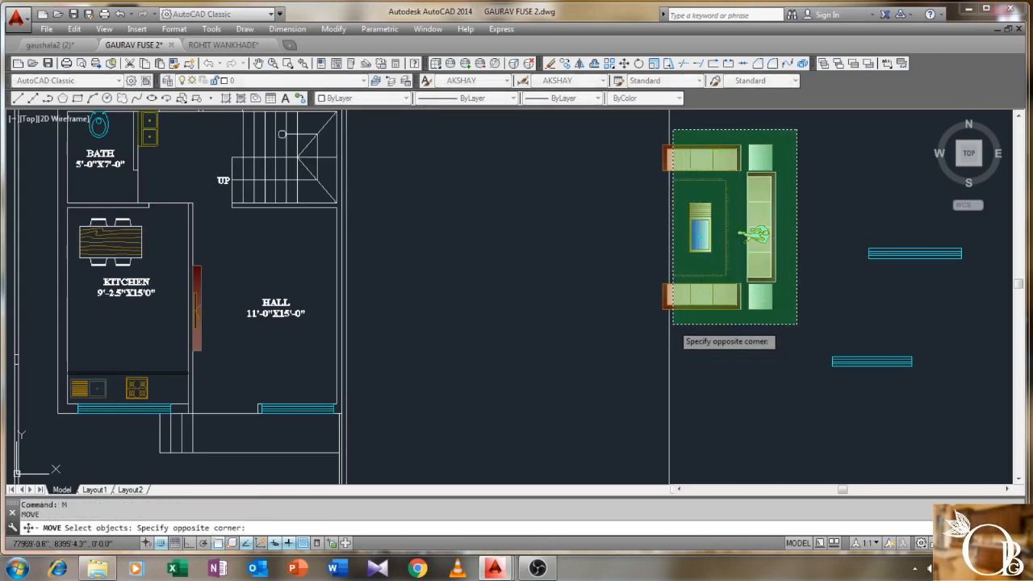
{"action": "left_click", "coordinate": [672, 324]}
{"action": "key", "text": "Return"}
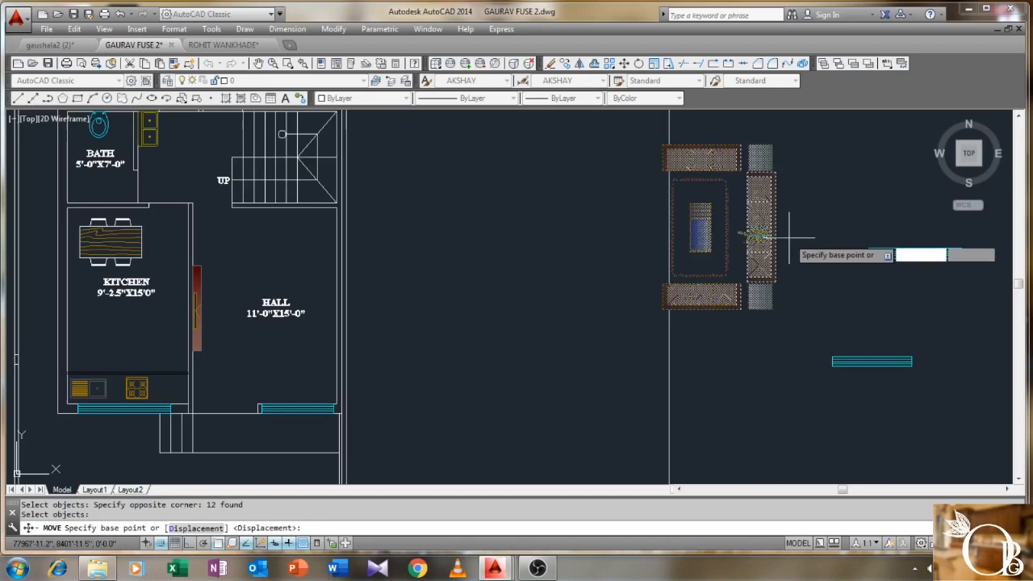
{"action": "left_click", "coordinate": [758, 233]}
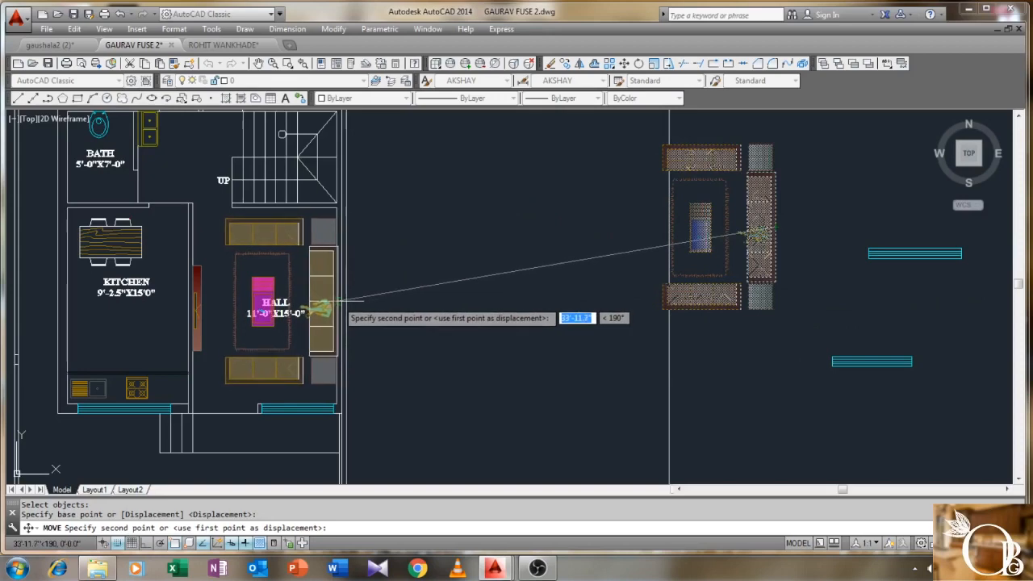
{"action": "scroll", "coordinate": [321, 310], "scroll_direction": "up", "scroll_amount": 2}
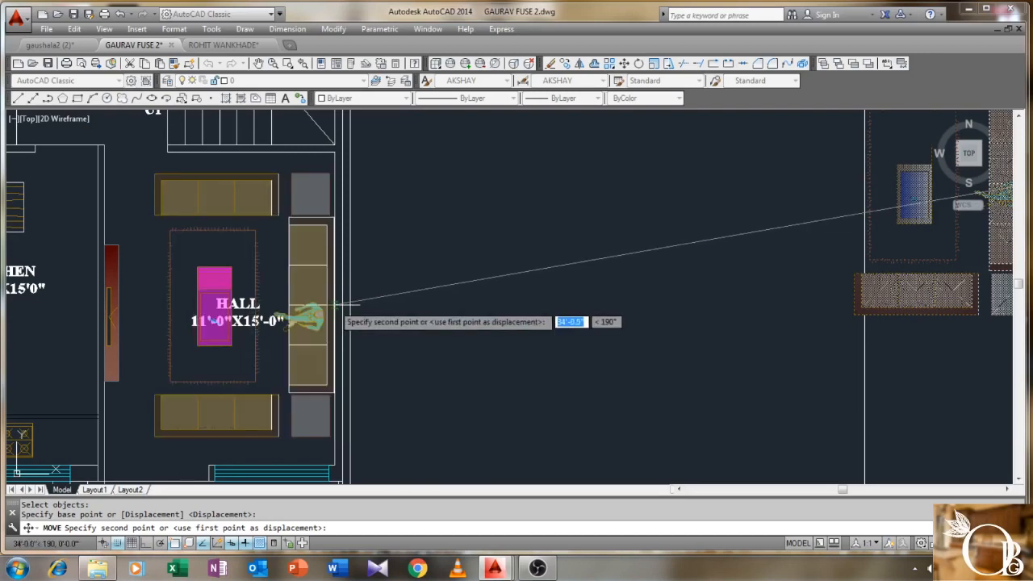
{"action": "left_click", "coordinate": [339, 304]}
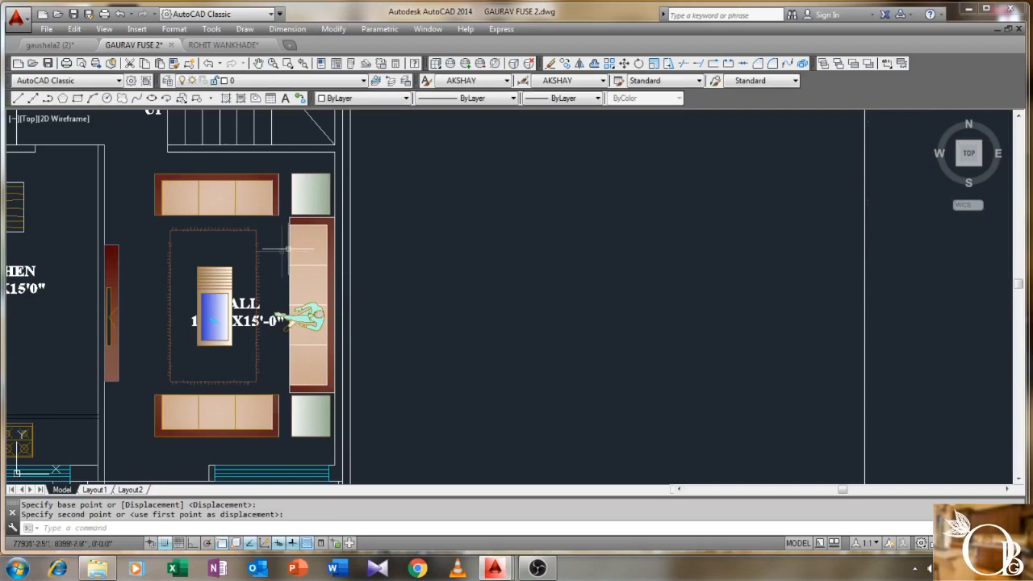
{"action": "left_click", "coordinate": [280, 428]}
{"action": "left_click", "coordinate": [262, 427]}
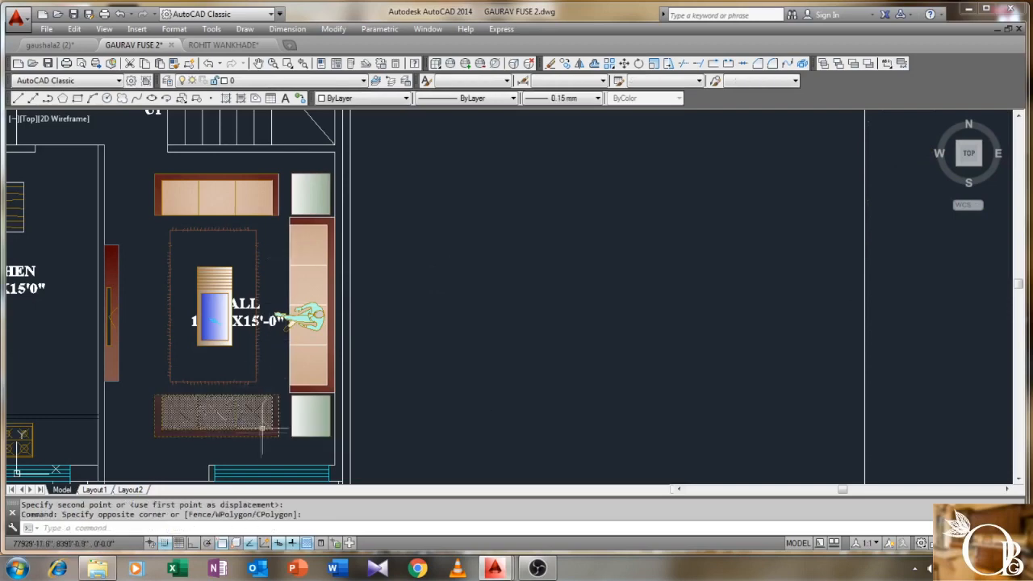
- Delete the bottom sofa from the hall
{"action": "key", "text": "Delete"}
{"action": "scroll", "coordinate": [330, 302], "scroll_direction": "down", "scroll_amount": 1}
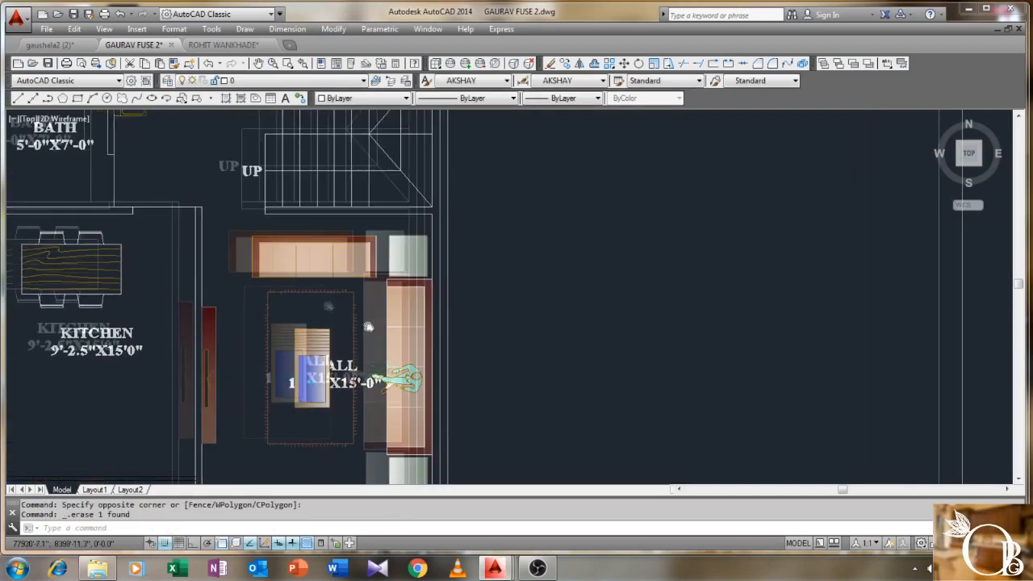
{"action": "scroll", "coordinate": [349, 272], "scroll_direction": "up", "scroll_amount": 3}
{"action": "middle_click_drag", "start_coordinate": [357, 243], "coordinate": [371, 231]}
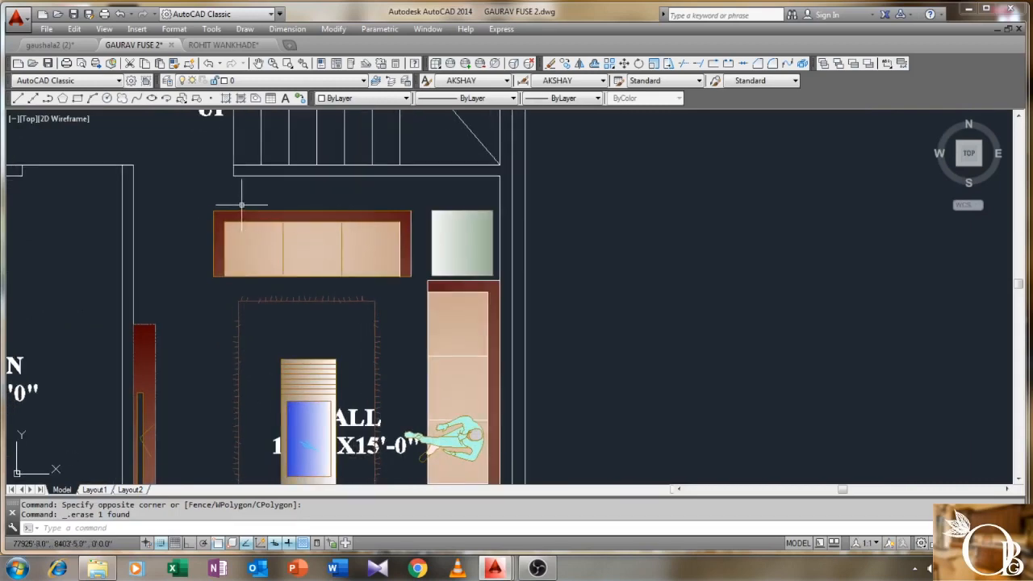
- Scale the top sofa to 0.8 from its top-left corner
{"action": "key", "text": "Return"}
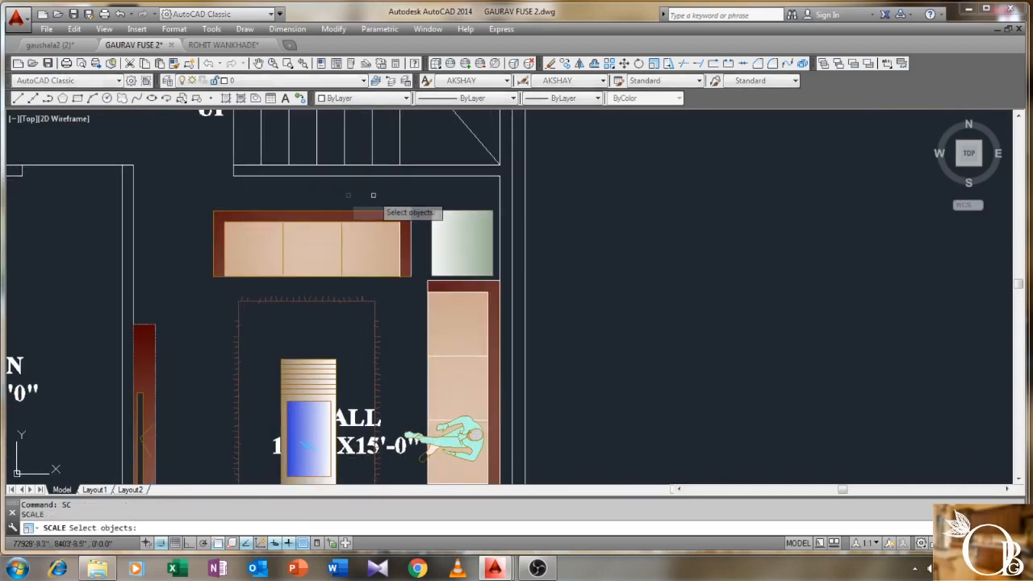
{"action": "left_click", "coordinate": [418, 195]}
{"action": "left_click", "coordinate": [203, 280]}
{"action": "key", "text": "Return"}
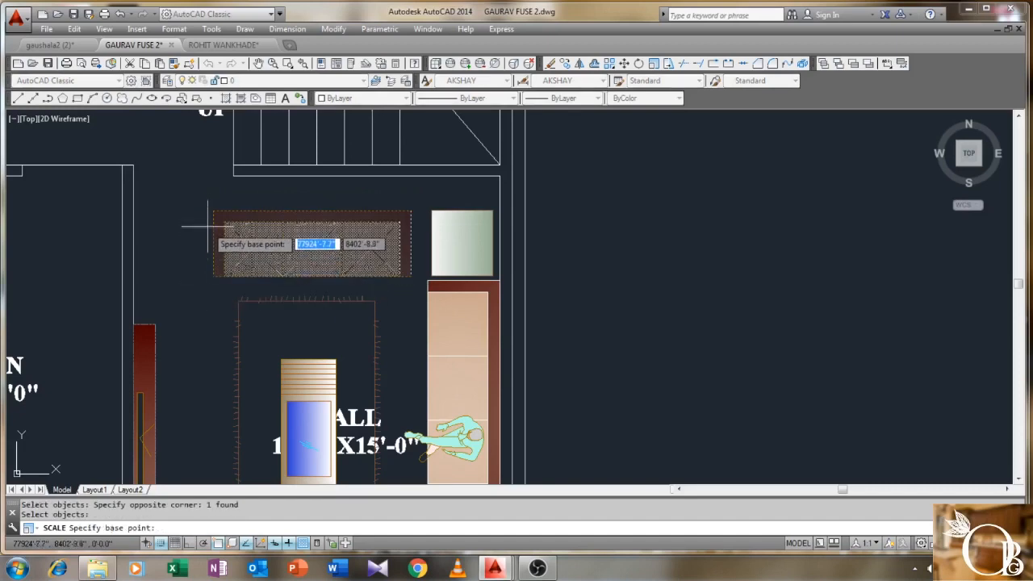
{"action": "left_click", "coordinate": [214, 211]}
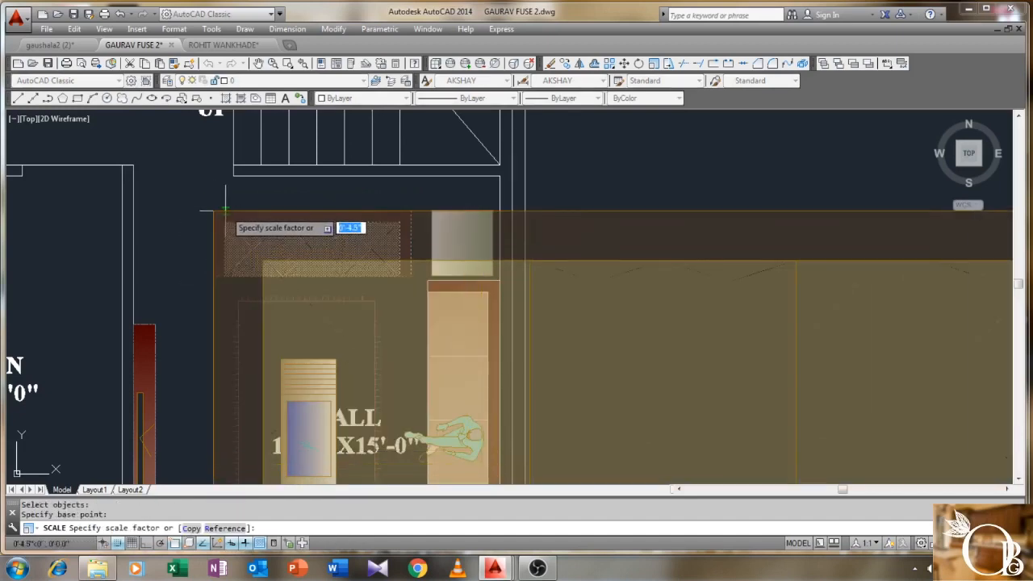
{"action": "key", "text": "Return"}
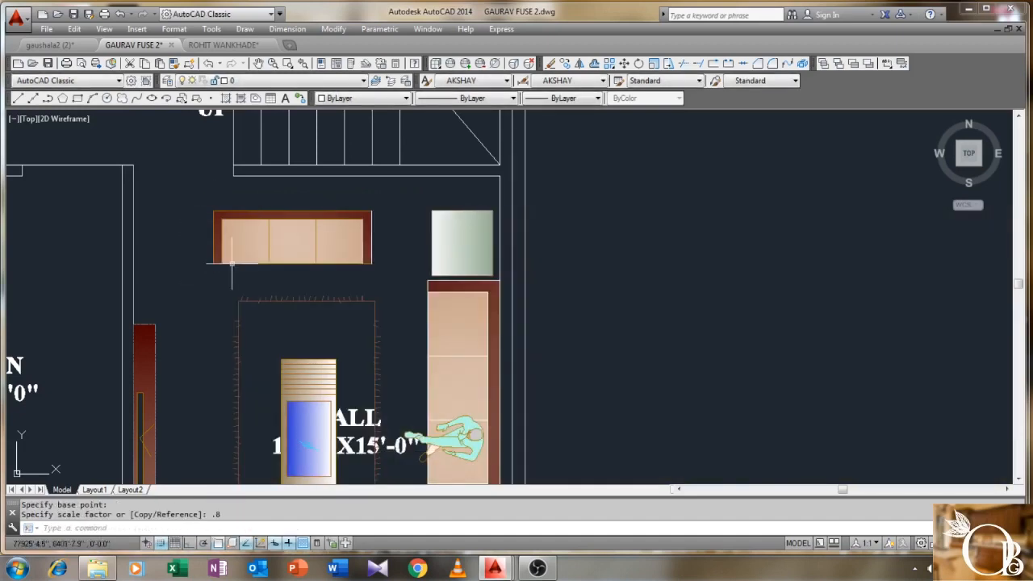
- Centre the top sofa above the rug and save the drawing
{"action": "type", "text": "m"}
{"action": "key", "text": "Return"}
{"action": "left_click", "coordinate": [393, 200]}
{"action": "left_click", "coordinate": [202, 282]}
{"action": "key", "text": "Return"}
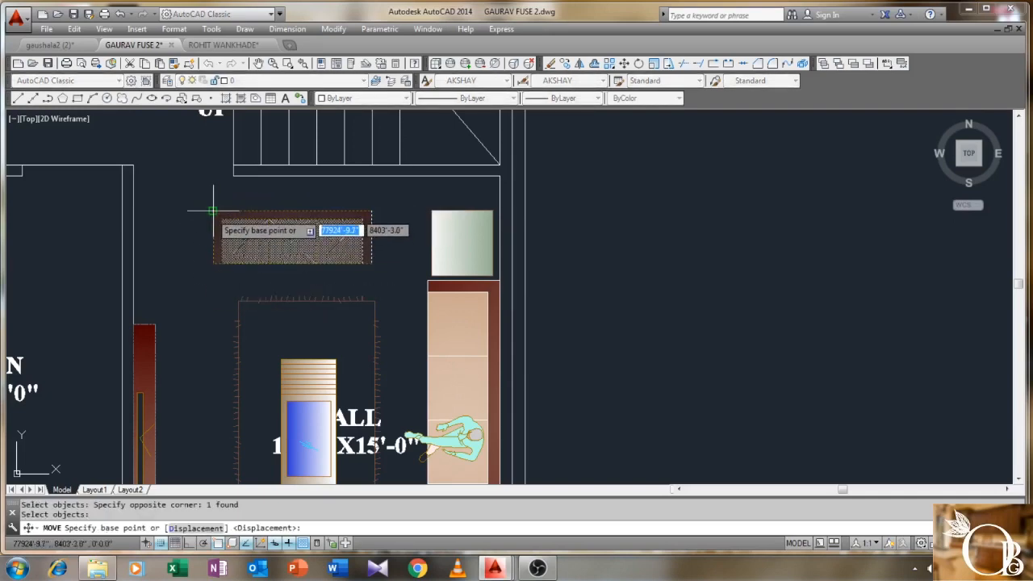
{"action": "left_click", "coordinate": [213, 211]}
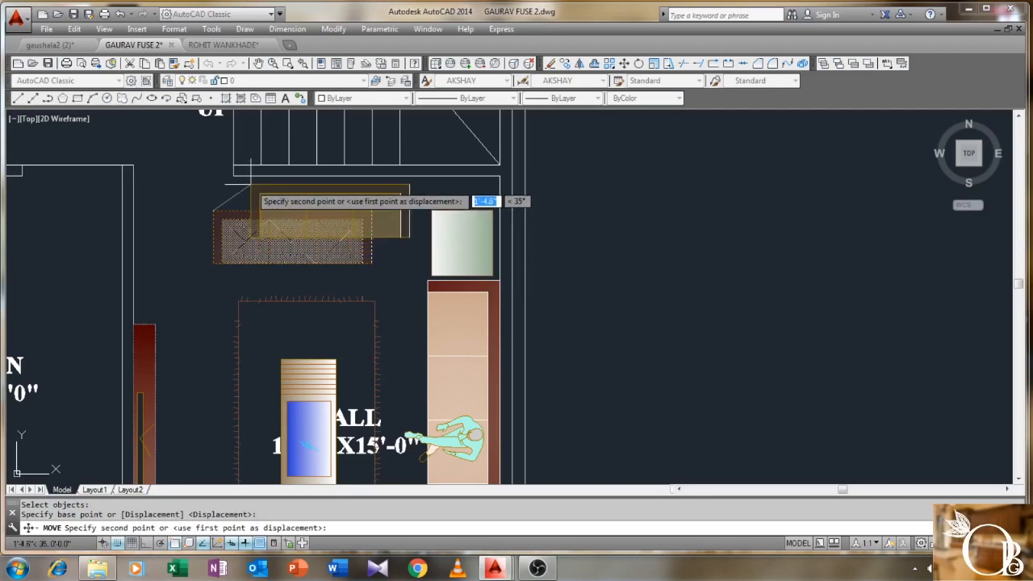
{"action": "left_click", "coordinate": [245, 192]}
{"action": "scroll", "coordinate": [244, 192], "scroll_direction": "down", "scroll_amount": 3}
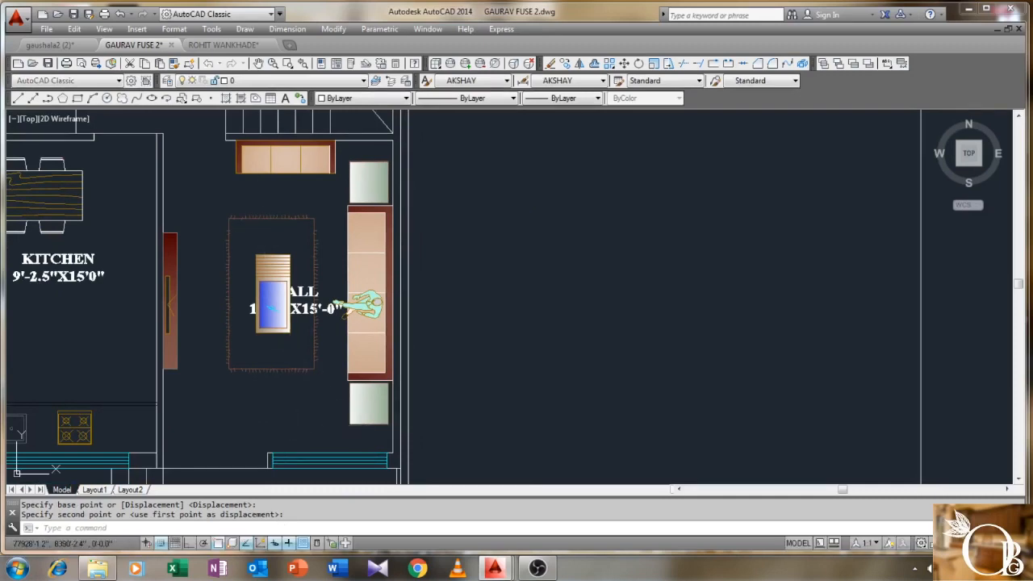
{"action": "key", "text": "ctrl+s"}
- Move the HALL label below the furniture, then view the bedrooms, bath and stairs
{"action": "type", "text": "m"}
{"action": "key", "text": "Return"}
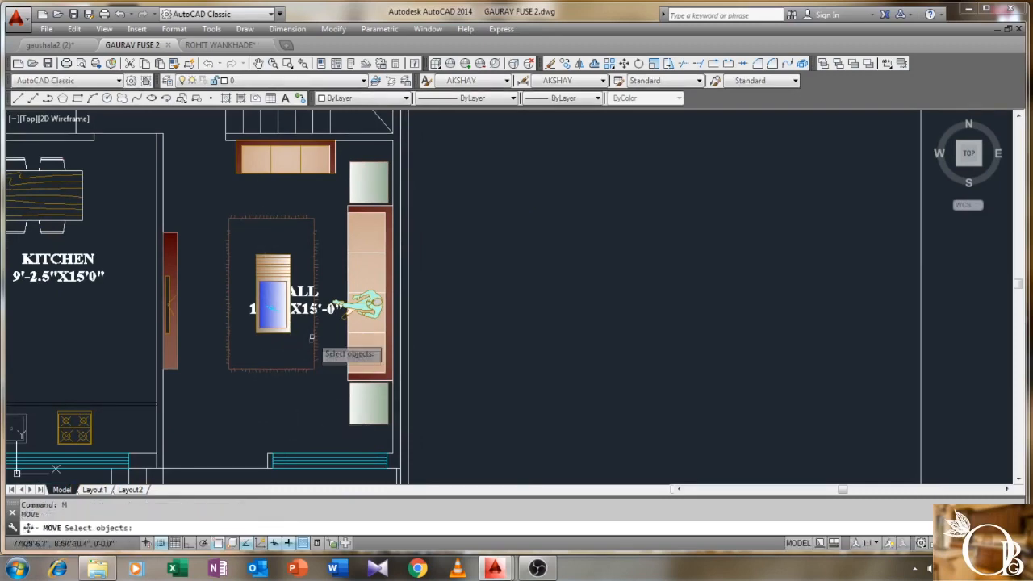
{"action": "key", "text": "Return"}
{"action": "left_click", "coordinate": [307, 310]}
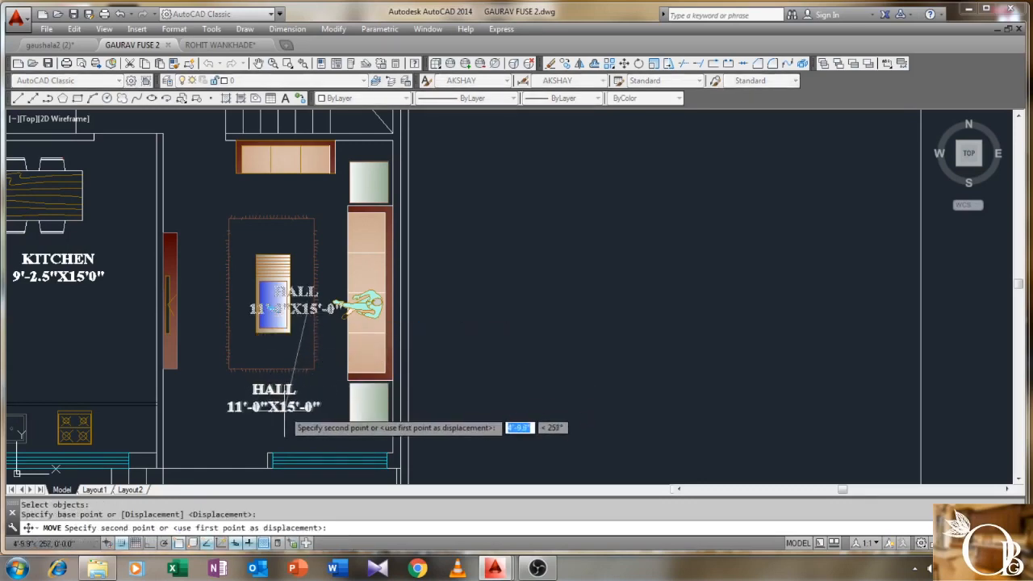
{"action": "left_click", "coordinate": [293, 408]}
{"action": "scroll", "coordinate": [293, 408], "scroll_direction": "down", "scroll_amount": 3}
{"action": "middle_click_drag", "start_coordinate": [415, 379], "coordinate": [422, 293]}
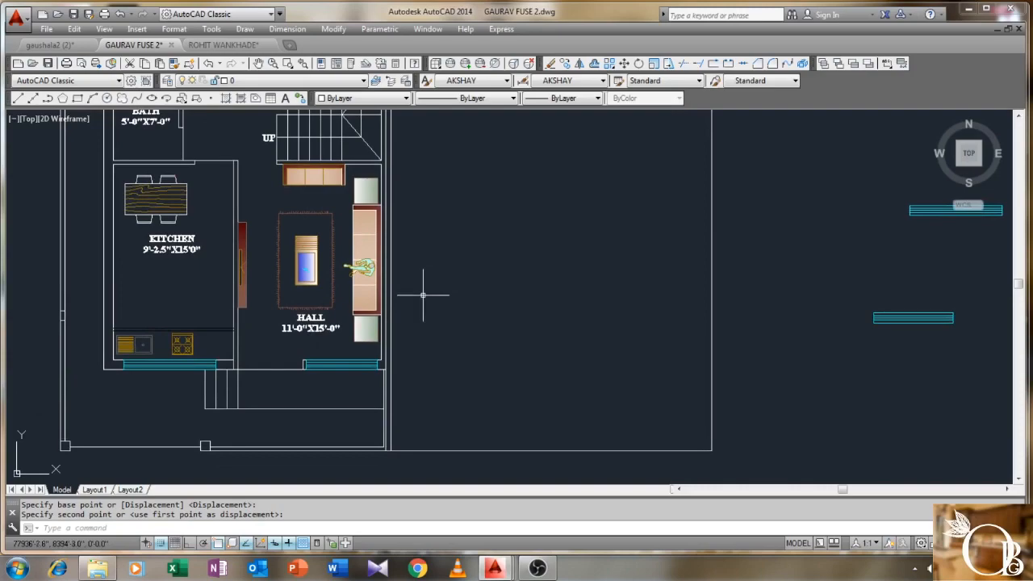
{"action": "scroll", "coordinate": [403, 364], "scroll_direction": "up", "scroll_amount": 2}
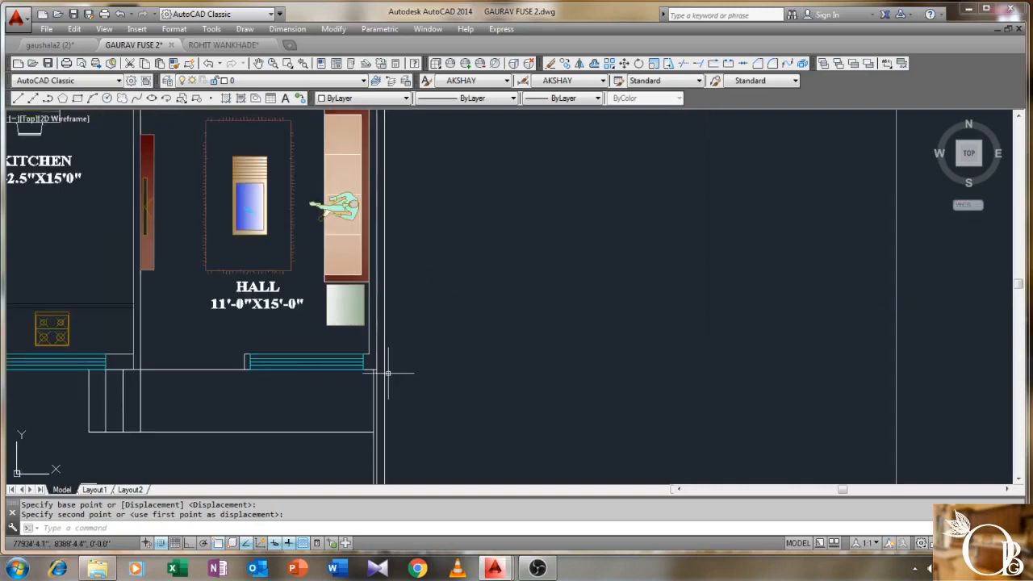
{"action": "scroll", "coordinate": [388, 372], "scroll_direction": "up", "scroll_amount": 1}
{"action": "scroll", "coordinate": [388, 372], "scroll_direction": "down", "scroll_amount": 2}
{"action": "middle_click_drag", "start_coordinate": [449, 273], "coordinate": [395, 444]}
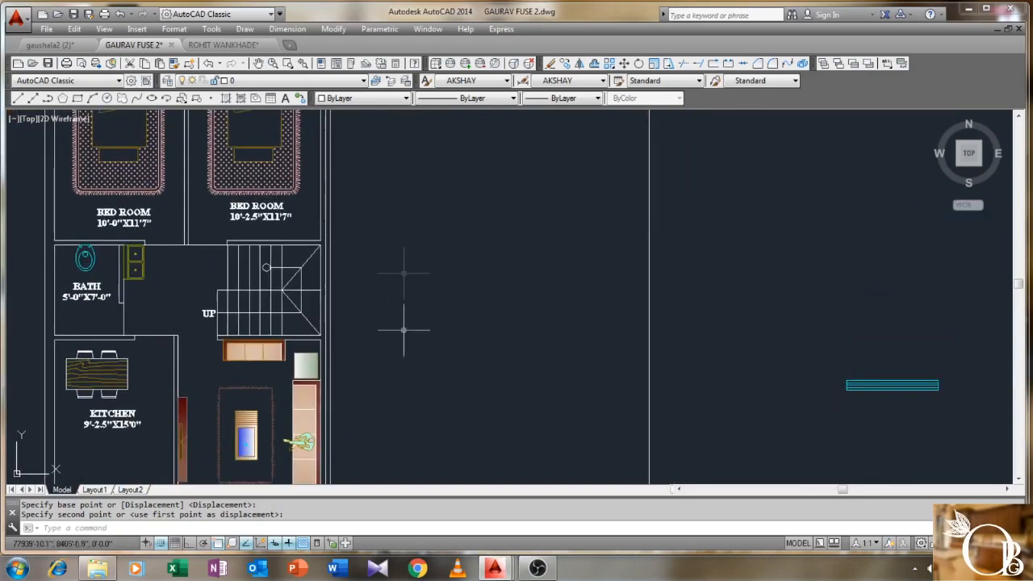
- Extend the top bedroom wall lines to the vertical wall line
{"action": "middle_click_drag", "start_coordinate": [408, 227], "coordinate": [379, 408]}
{"action": "middle_click_drag", "start_coordinate": [355, 216], "coordinate": [360, 253]}
{"action": "scroll", "coordinate": [290, 292], "scroll_direction": "up", "scroll_amount": 3}
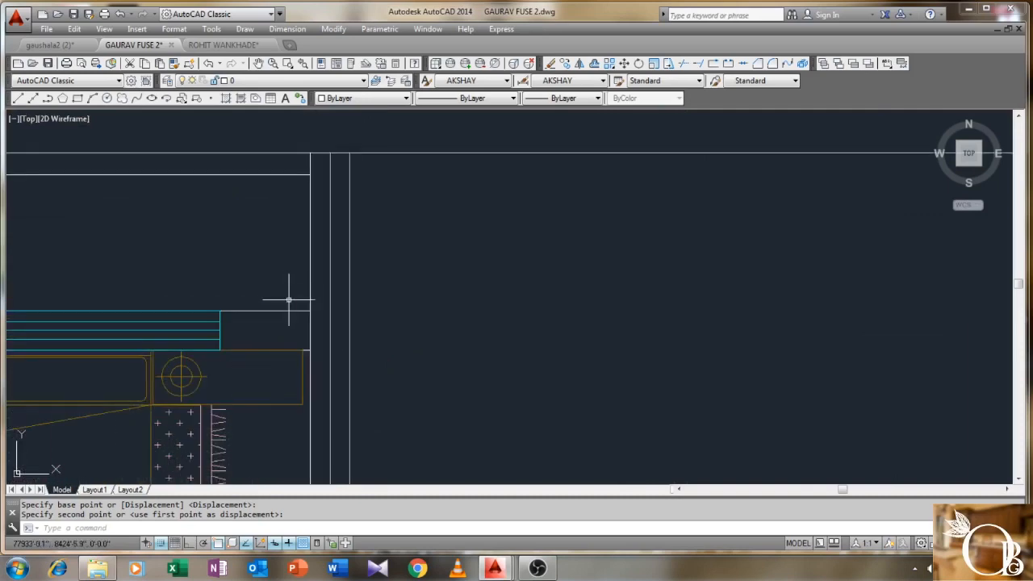
{"action": "scroll", "coordinate": [287, 294], "scroll_direction": "down", "scroll_amount": 1}
{"action": "middle_click_drag", "start_coordinate": [287, 294], "coordinate": [376, 283]}
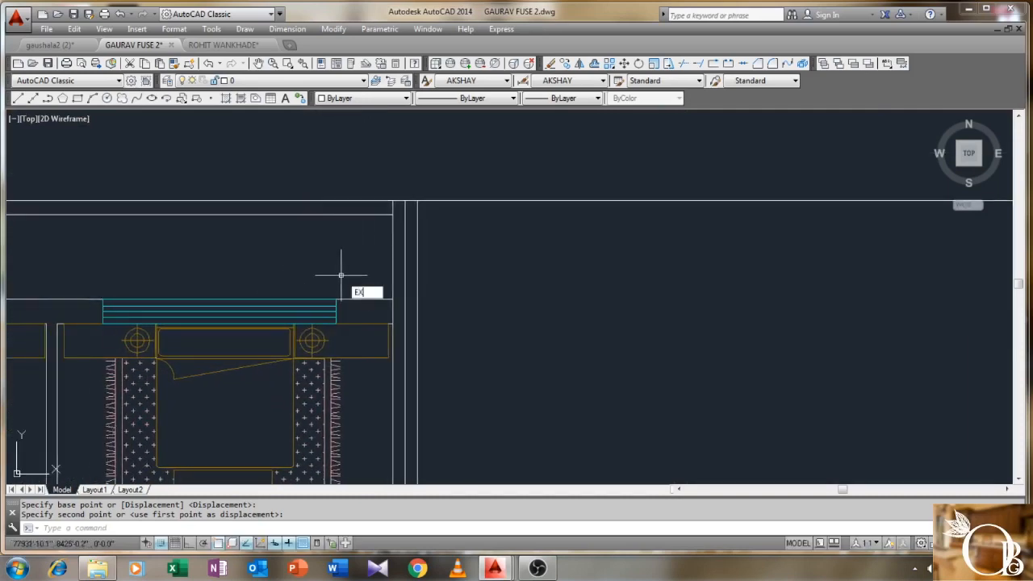
{"action": "key", "text": "Return"}
{"action": "left_click", "coordinate": [406, 288]}
{"action": "key", "text": "Return"}
{"action": "right_click", "coordinate": [365, 275]}
{"action": "left_click", "coordinate": [372, 286]}
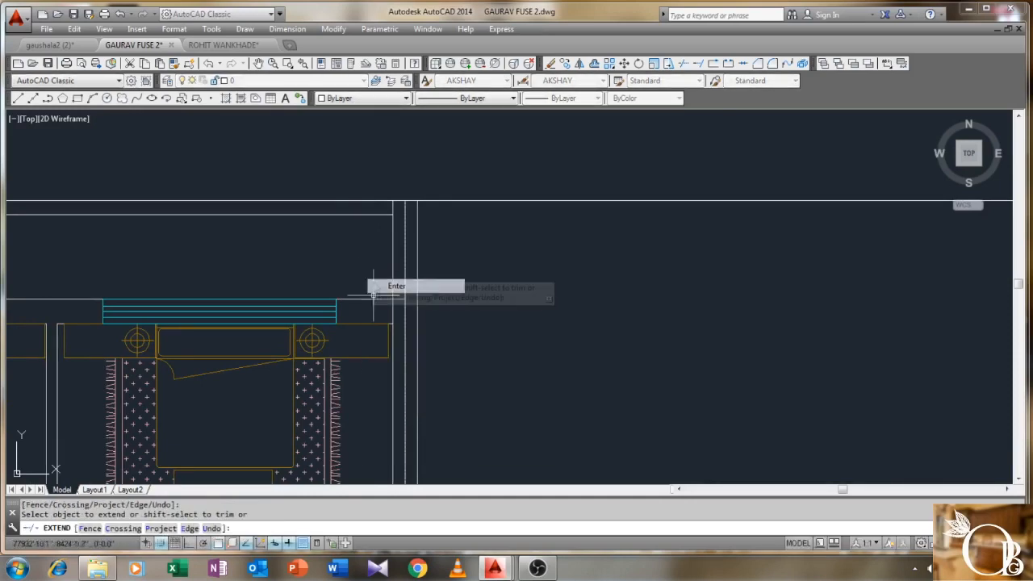
- Trim the stray line ends against the wall cutting edges
{"action": "key", "text": "Return"}
{"action": "left_click", "coordinate": [487, 267]}
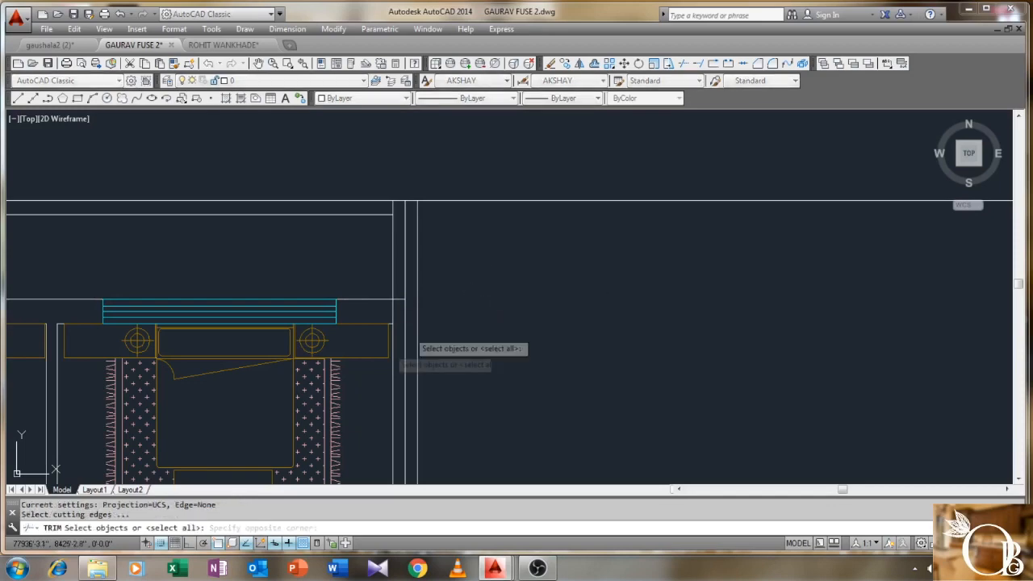
{"action": "left_click", "coordinate": [364, 372]}
{"action": "key", "text": "Return"}
{"action": "scroll", "coordinate": [401, 314], "scroll_direction": "up", "scroll_amount": 2}
{"action": "left_click", "coordinate": [392, 304]}
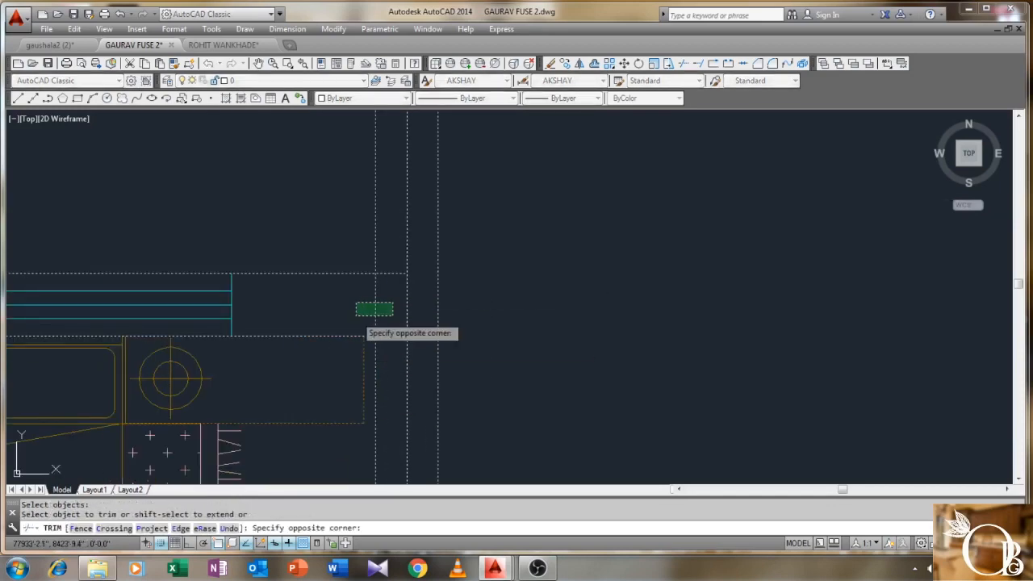
{"action": "right_click", "coordinate": [355, 300]}
{"action": "left_click", "coordinate": [371, 303]}
{"action": "scroll", "coordinate": [339, 261], "scroll_direction": "up", "scroll_amount": 3}
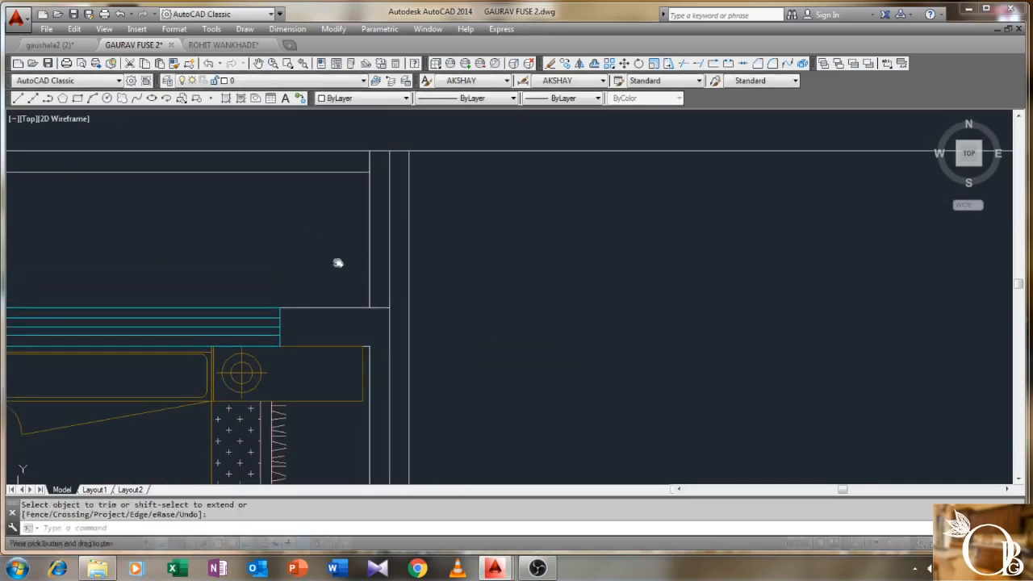
- Move the wall line 2.5 units horizontally with Ortho on
{"action": "type", "text": "m"}
{"action": "key", "text": "Return"}
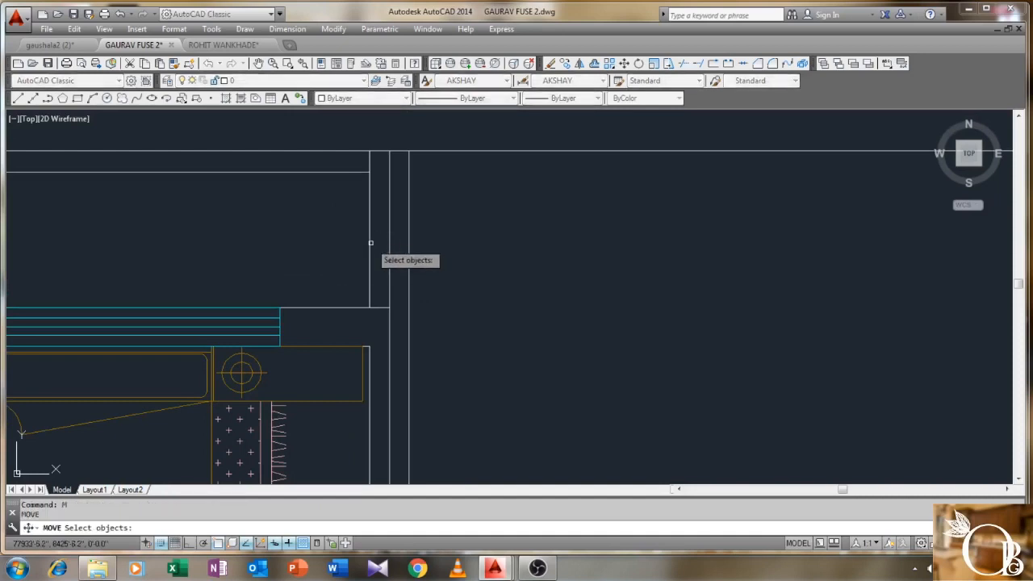
{"action": "key", "text": "Return"}
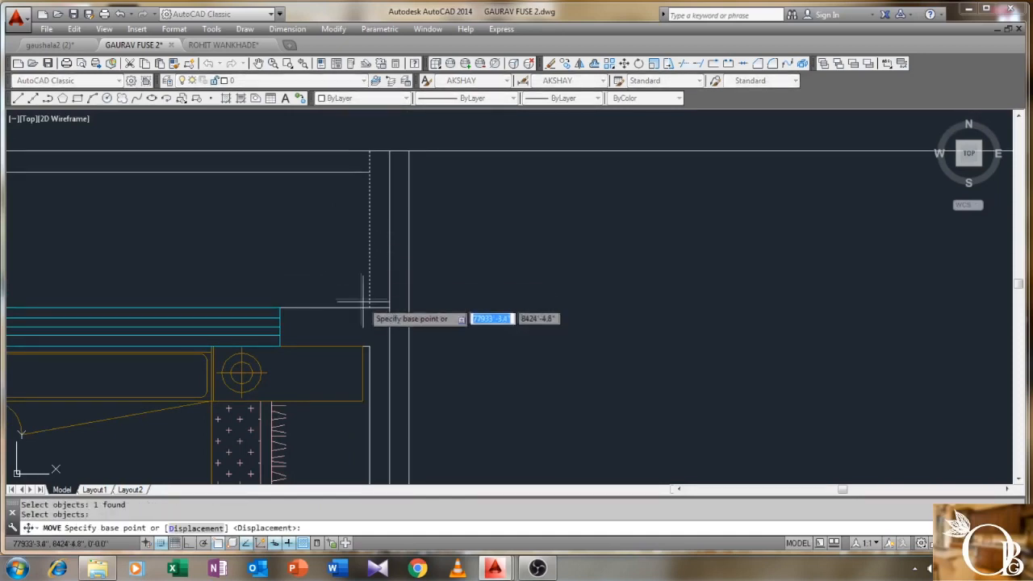
{"action": "left_click", "coordinate": [369, 308]}
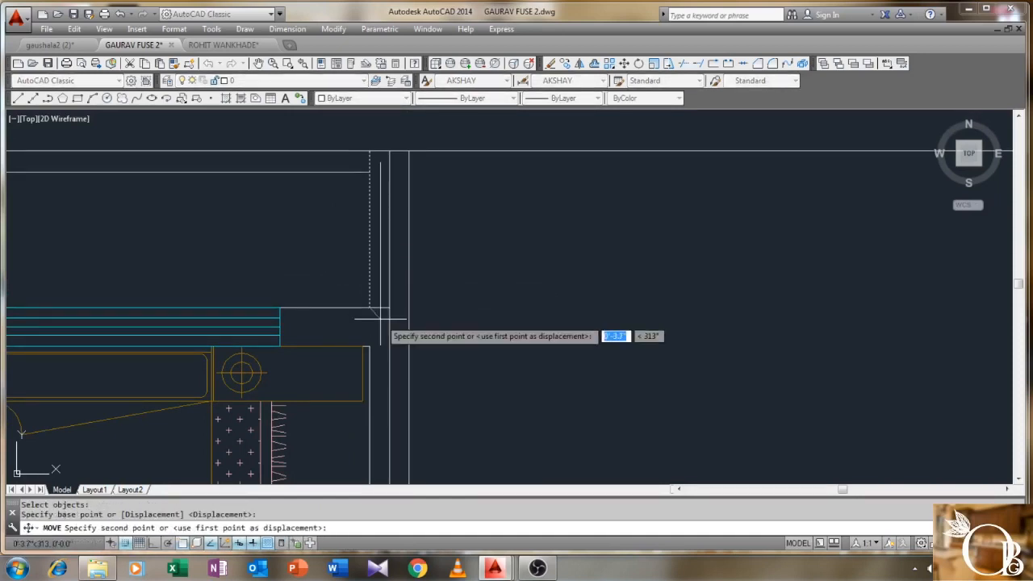
{"action": "key", "text": "F8"}
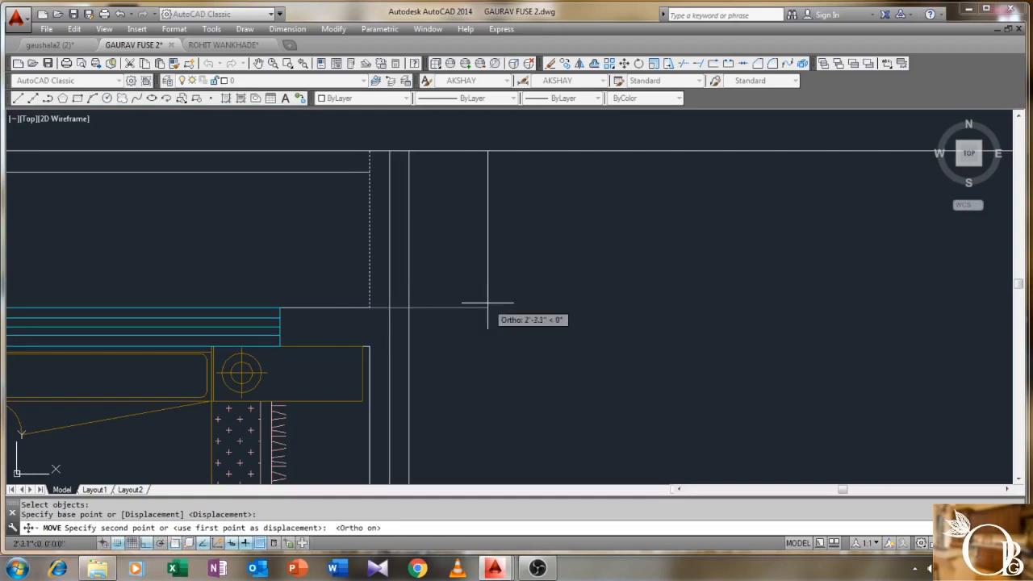
{"action": "type", "text": "2.5"}
{"action": "key", "text": "Return"}
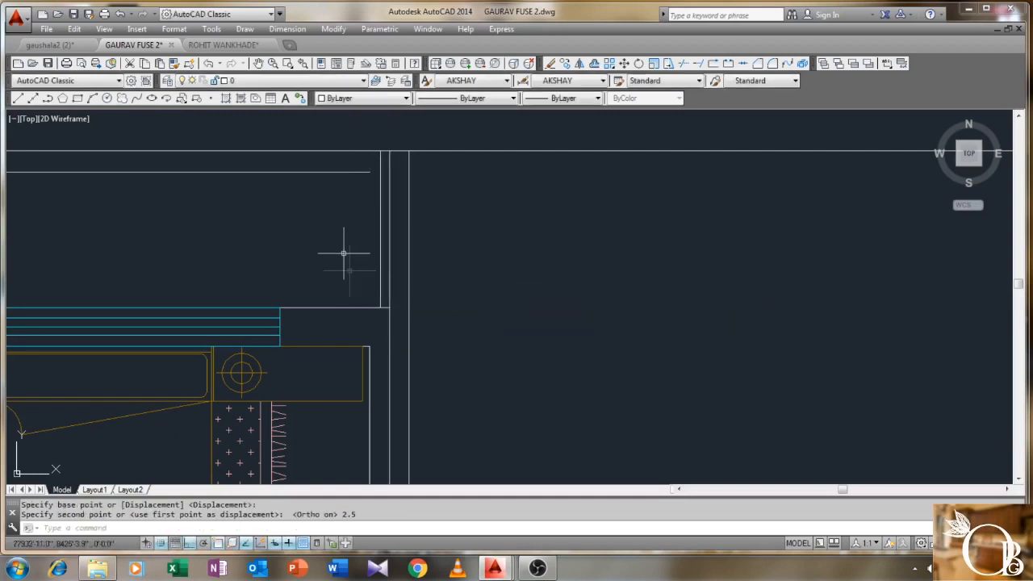
{"action": "key", "text": "Return"}
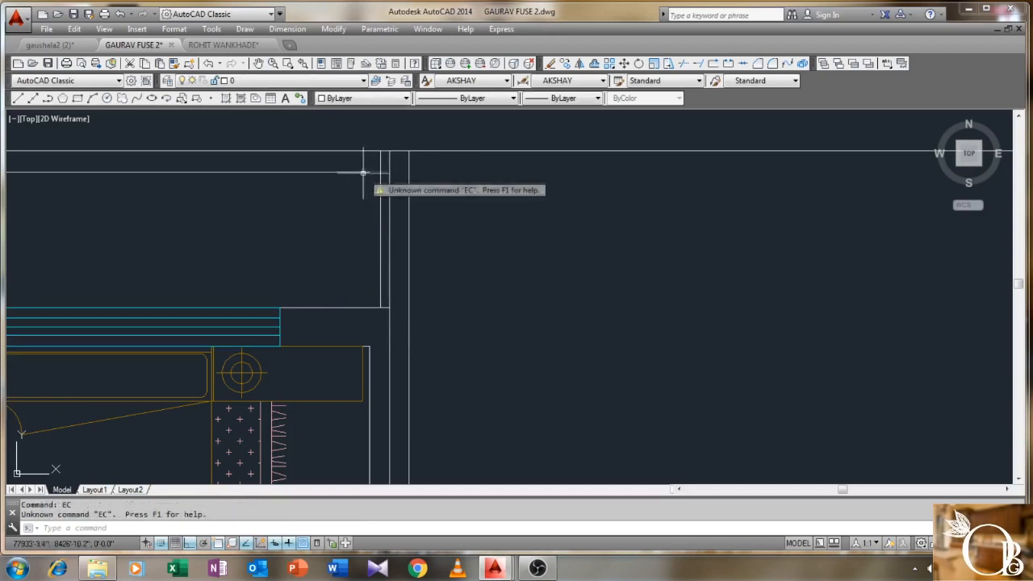
{"action": "key", "text": "Escape"}
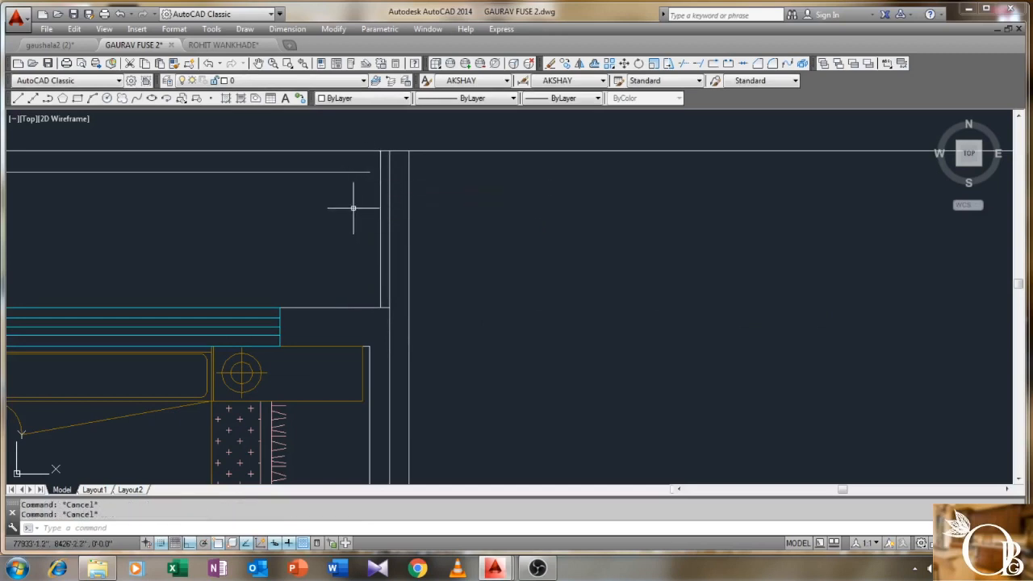
- Close the corner with a zero-distance CHAMFER between the top and vertical lines
{"action": "type", "text": "CHA"}
{"action": "key", "text": "Return"}
{"action": "left_click", "coordinate": [375, 177]}
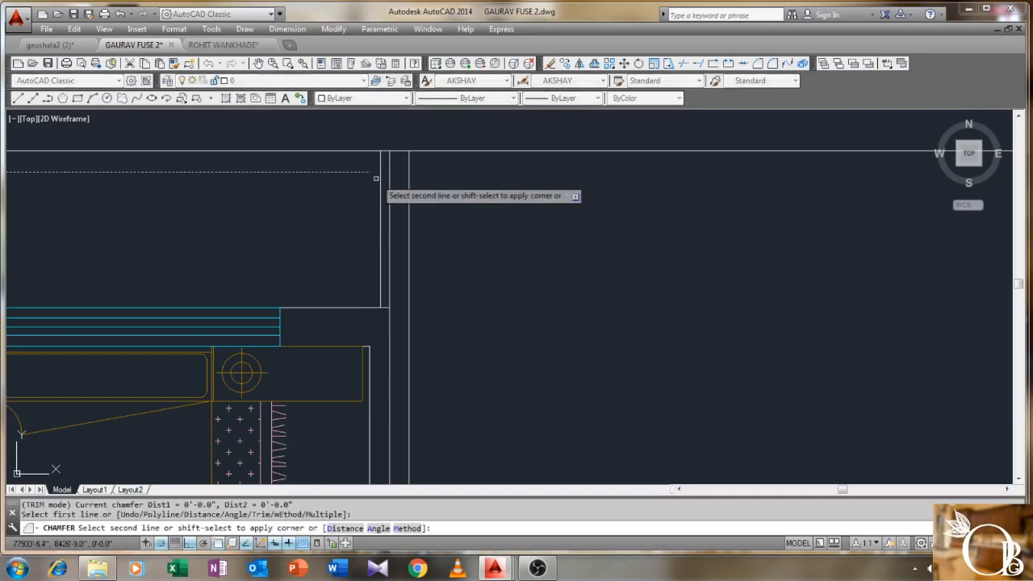
{"action": "left_click", "coordinate": [380, 182]}
{"action": "scroll", "coordinate": [406, 237], "scroll_direction": "down", "scroll_amount": 3}
{"action": "right_click", "coordinate": [420, 214]}
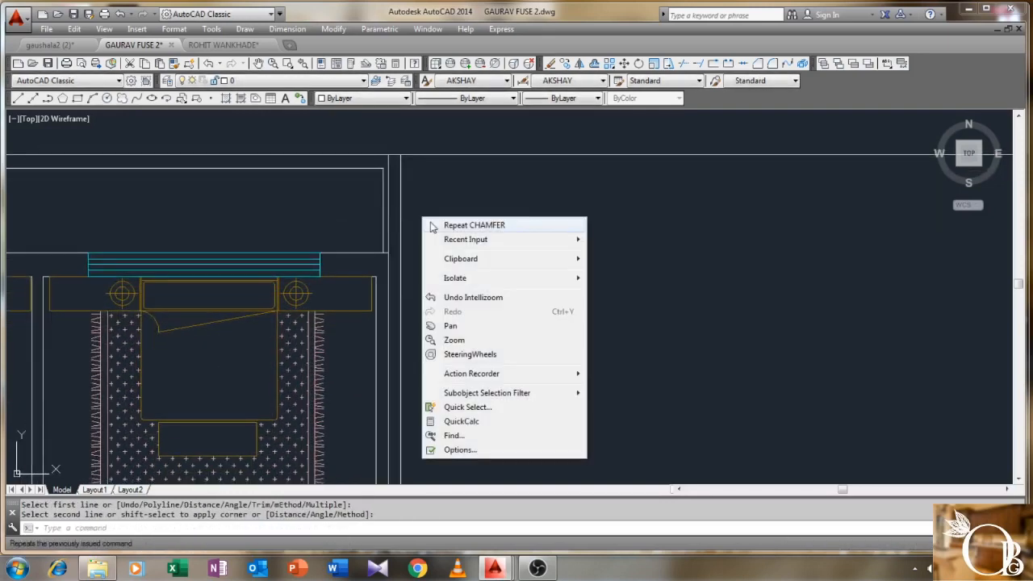
{"action": "left_click", "coordinate": [423, 218]}
{"action": "key", "text": "Escape"}
{"action": "scroll", "coordinate": [441, 211], "scroll_direction": "down", "scroll_amount": 3}
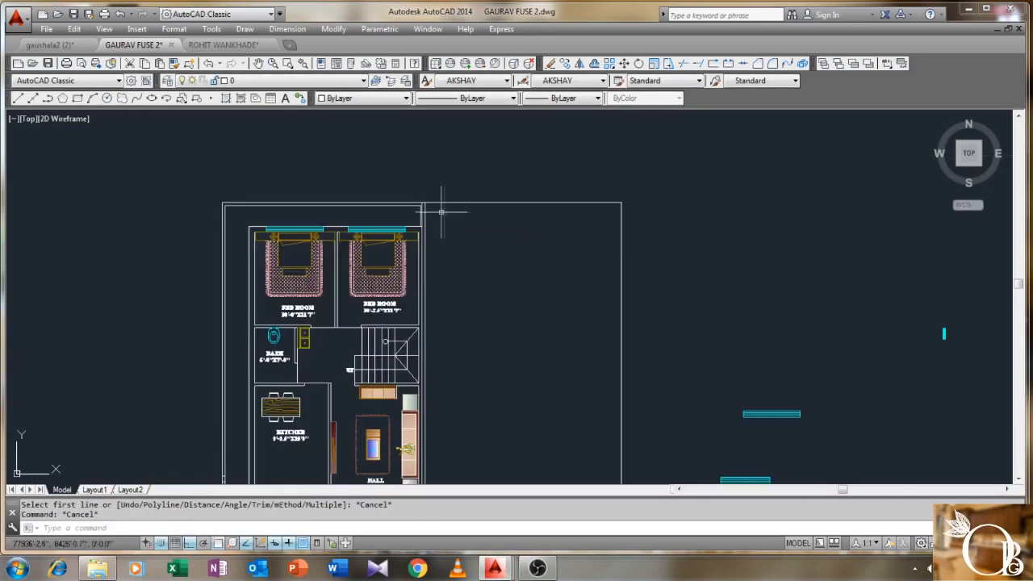
- Erase the vertical line beside the kitchen
{"action": "middle_click_drag", "start_coordinate": [455, 240], "coordinate": [487, 142]}
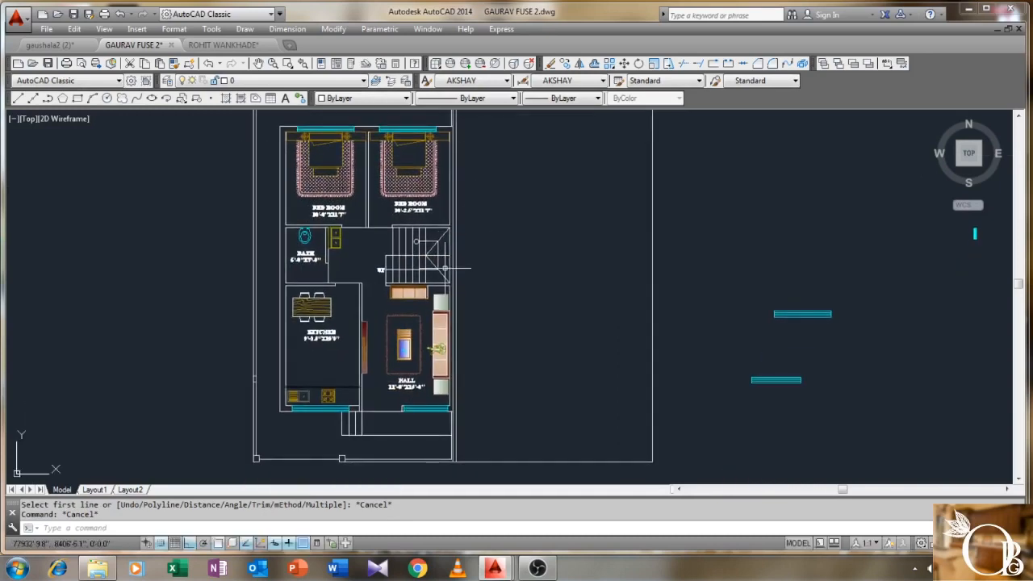
{"action": "scroll", "coordinate": [256, 399], "scroll_direction": "up", "scroll_amount": 2}
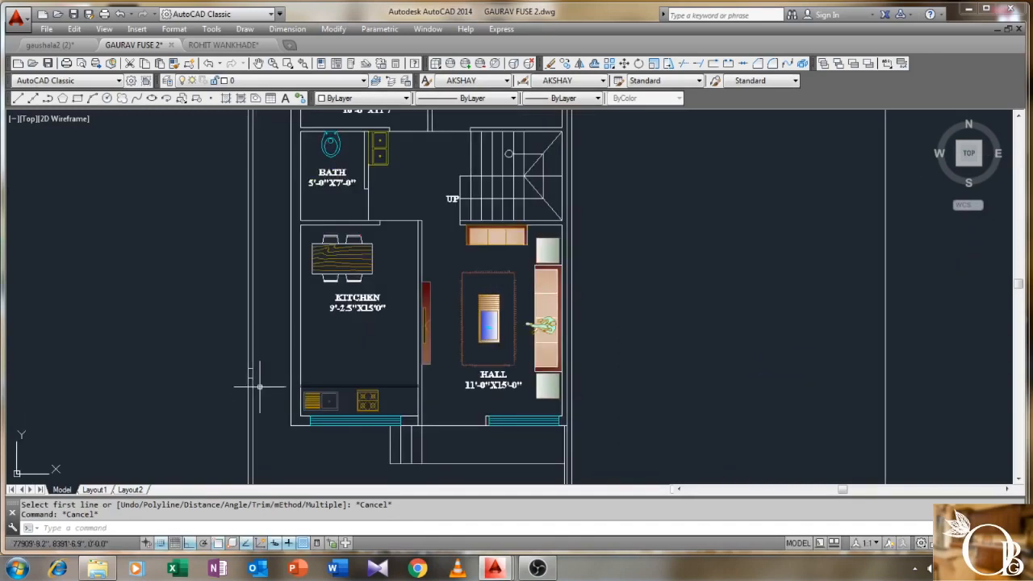
{"action": "scroll", "coordinate": [255, 378], "scroll_direction": "up", "scroll_amount": 2}
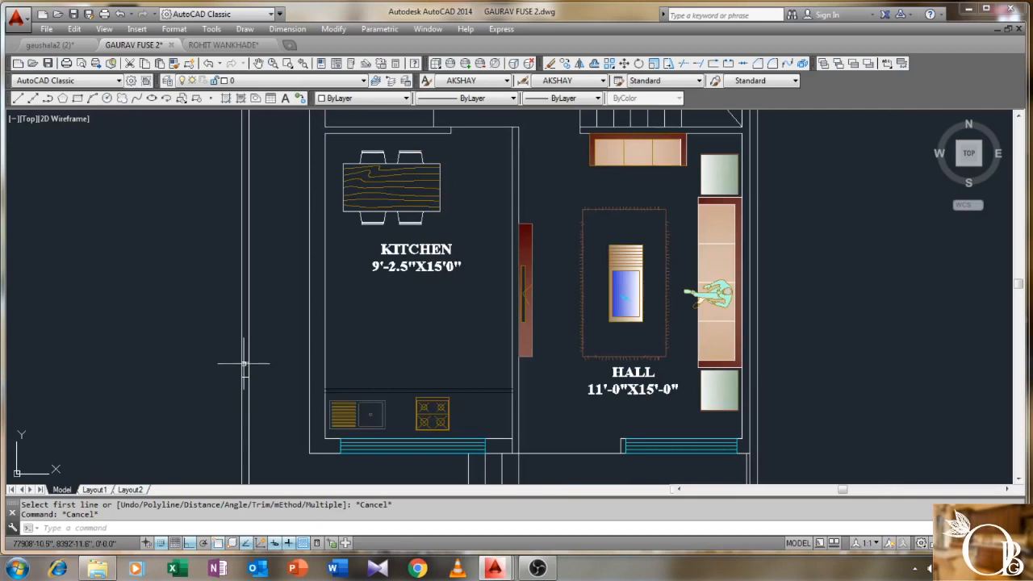
{"action": "left_click", "coordinate": [247, 364]}
{"action": "key", "text": "Escape"}
{"action": "middle_click_drag", "start_coordinate": [281, 392], "coordinate": [327, 316]}
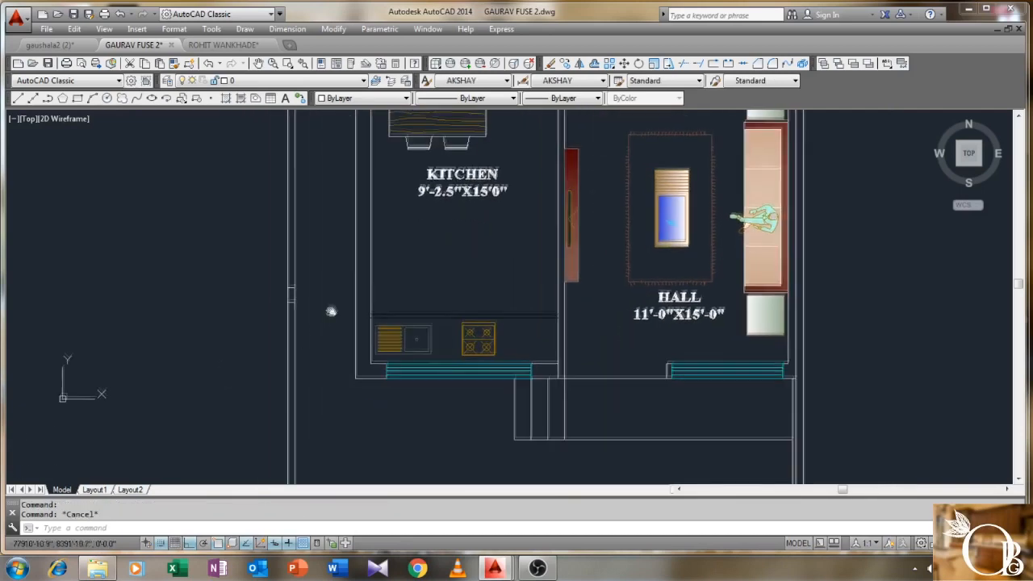
{"action": "scroll", "coordinate": [291, 294], "scroll_direction": "up", "scroll_amount": 2}
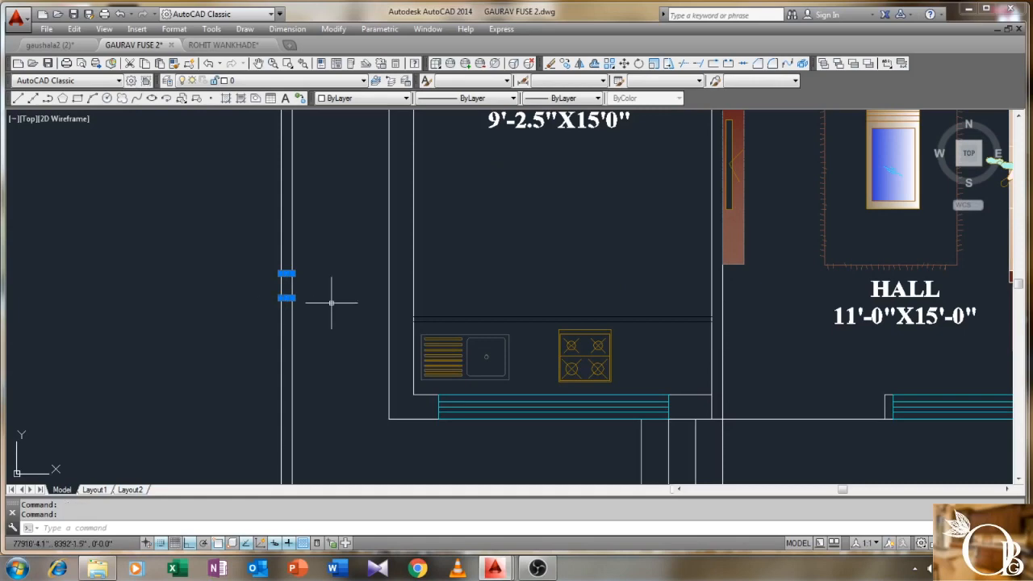
{"action": "key", "text": "Delete"}
{"action": "scroll", "coordinate": [331, 302], "scroll_direction": "down", "scroll_amount": 5}
{"action": "scroll", "coordinate": [347, 282], "scroll_direction": "up", "scroll_amount": 3}
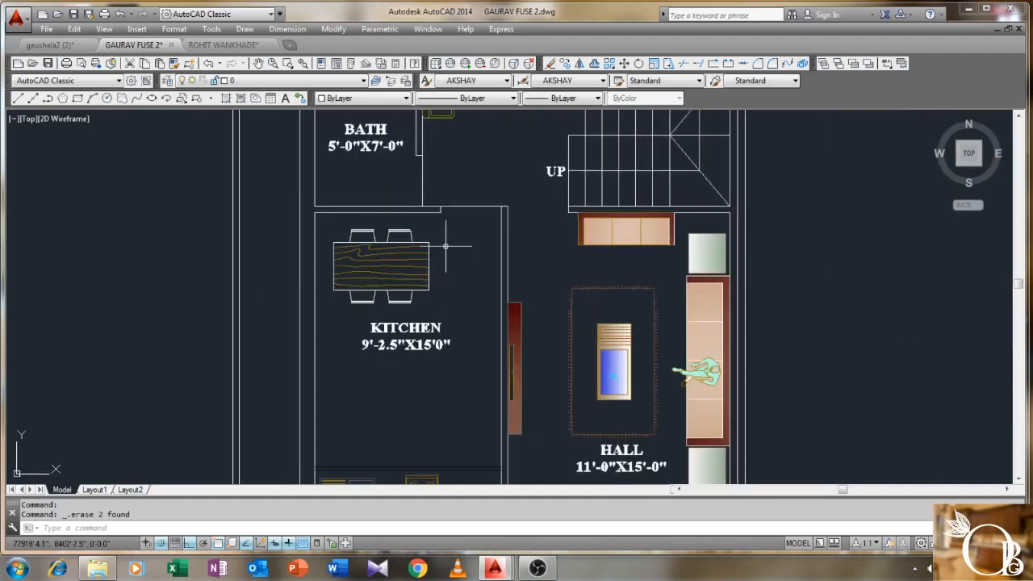
- Delete the kitchen's dining table and the two leftover kitchen lines
{"action": "left_click", "coordinate": [456, 228]}
{"action": "left_click", "coordinate": [326, 314]}
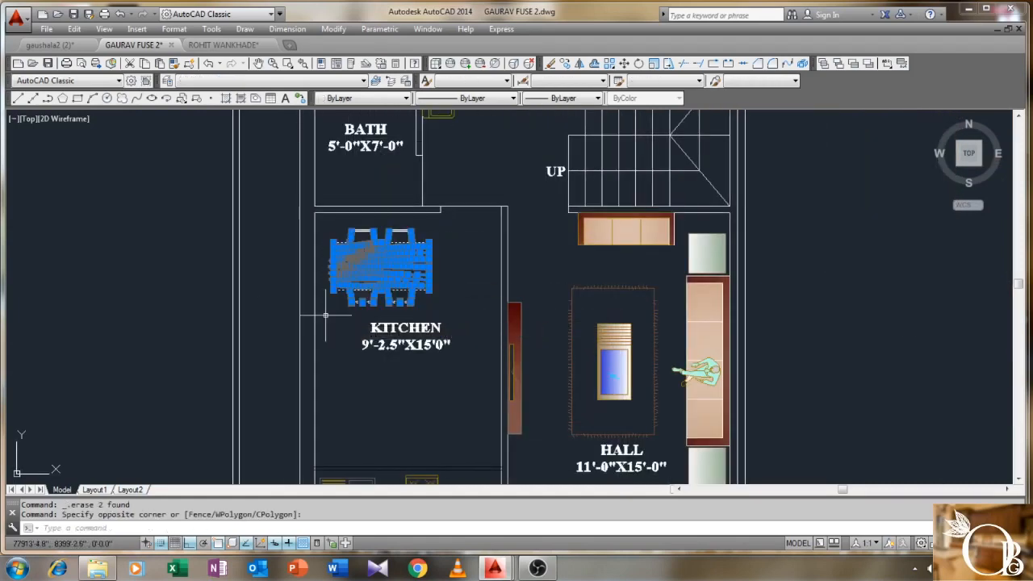
{"action": "key", "text": "Delete"}
{"action": "left_click", "coordinate": [455, 226]}
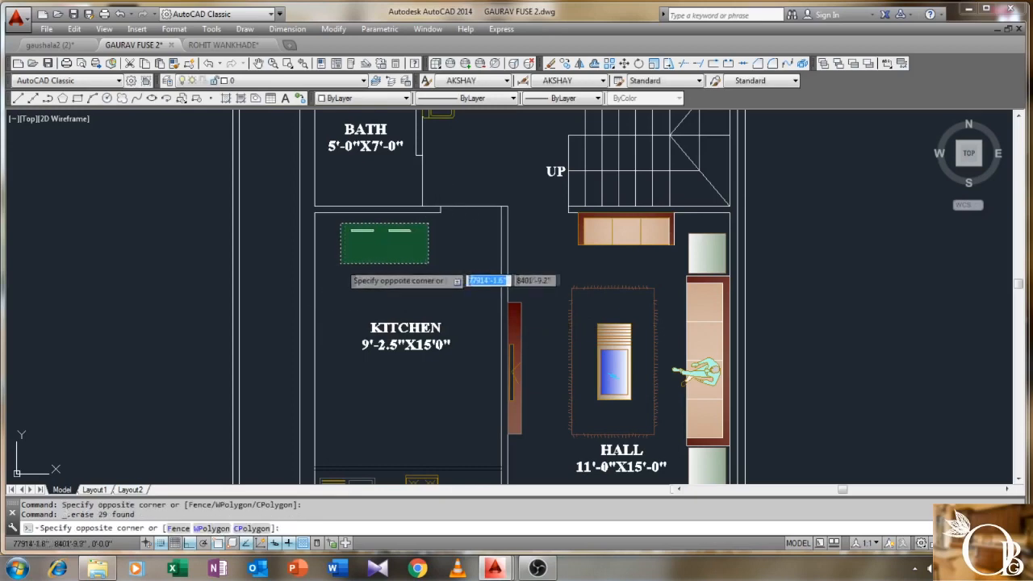
{"action": "left_click", "coordinate": [341, 255]}
{"action": "key", "text": "Delete"}
- Draw a recess at the wall corner above the kitchen, dropping 3' down
{"action": "middle_click_drag", "start_coordinate": [355, 270], "coordinate": [410, 260]}
{"action": "type", "text": "l"}
{"action": "key", "text": "Return"}
{"action": "scroll", "coordinate": [380, 208], "scroll_direction": "up", "scroll_amount": 2}
{"action": "left_click", "coordinate": [373, 198]}
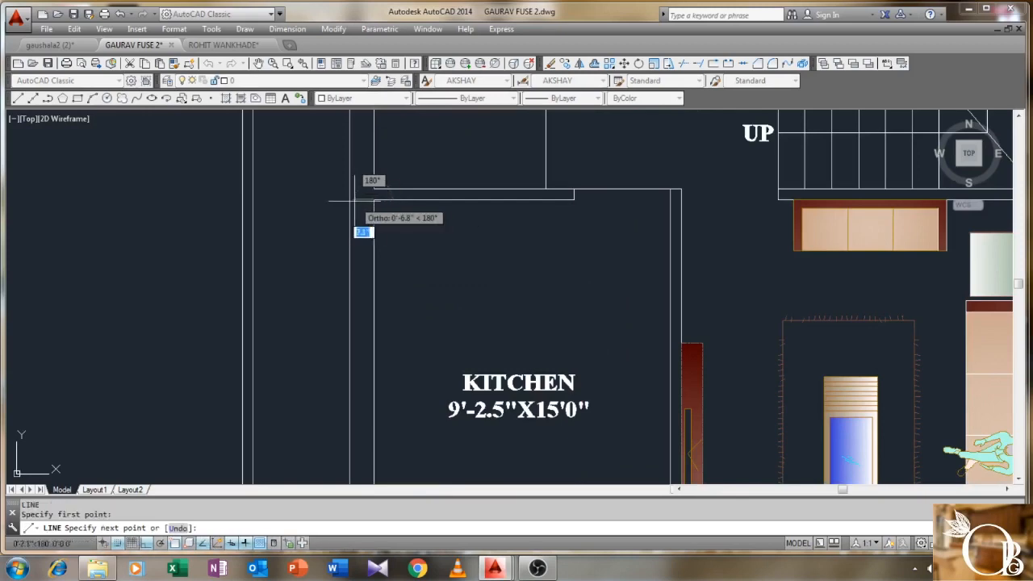
{"action": "left_click", "coordinate": [316, 199]}
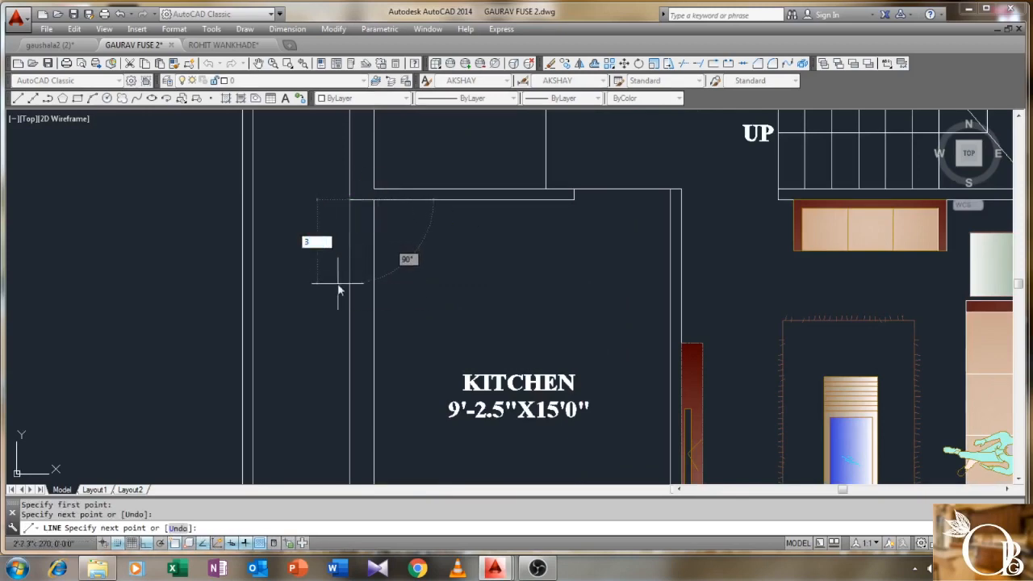
{"action": "type", "text": "3'"}
{"action": "key", "text": "Return"}
{"action": "left_click", "coordinate": [373, 296]}
{"action": "right_click", "coordinate": [376, 296]}
{"action": "left_click", "coordinate": [407, 302]}
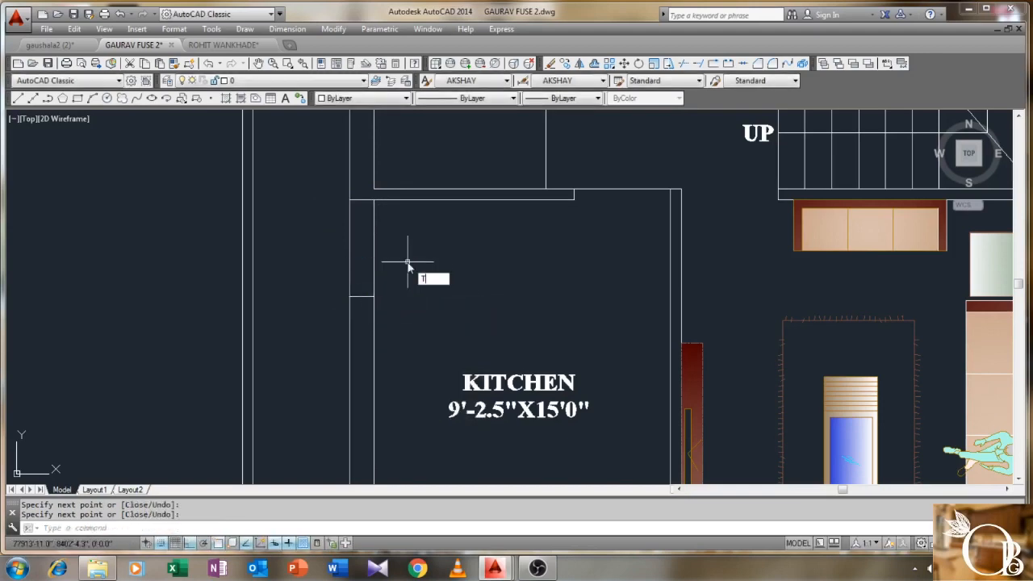
- Trim the old inner wall segment inside the new kitchen recess
{"action": "key", "text": "Return"}
{"action": "left_click", "coordinate": [440, 161]}
{"action": "left_click", "coordinate": [327, 327]}
{"action": "key", "text": "Return"}
{"action": "left_click", "coordinate": [405, 238]}
{"action": "left_click", "coordinate": [369, 261]}
{"action": "right_click", "coordinate": [401, 261]}
{"action": "left_click", "coordinate": [421, 265]}
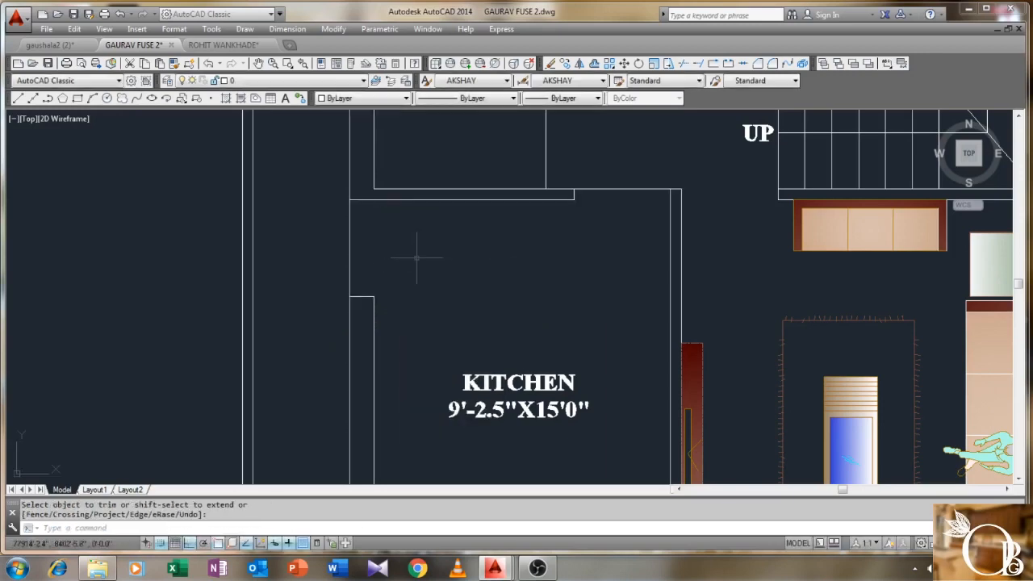
{"action": "scroll", "coordinate": [427, 226], "scroll_direction": "down", "scroll_amount": 2}
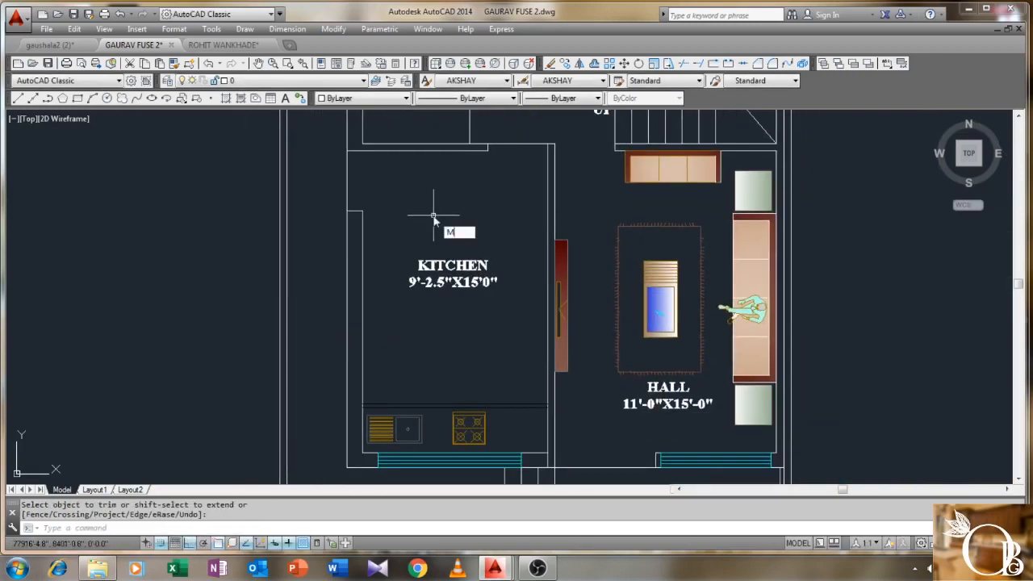
- Move the KITCHEN 9'-2.5"X15'0" label down, nearer the room's centre
{"action": "key", "text": "Return"}
{"action": "left_click", "coordinate": [501, 239]}
{"action": "left_click", "coordinate": [440, 309]}
{"action": "key", "text": "Return"}
{"action": "left_click", "coordinate": [454, 272]}
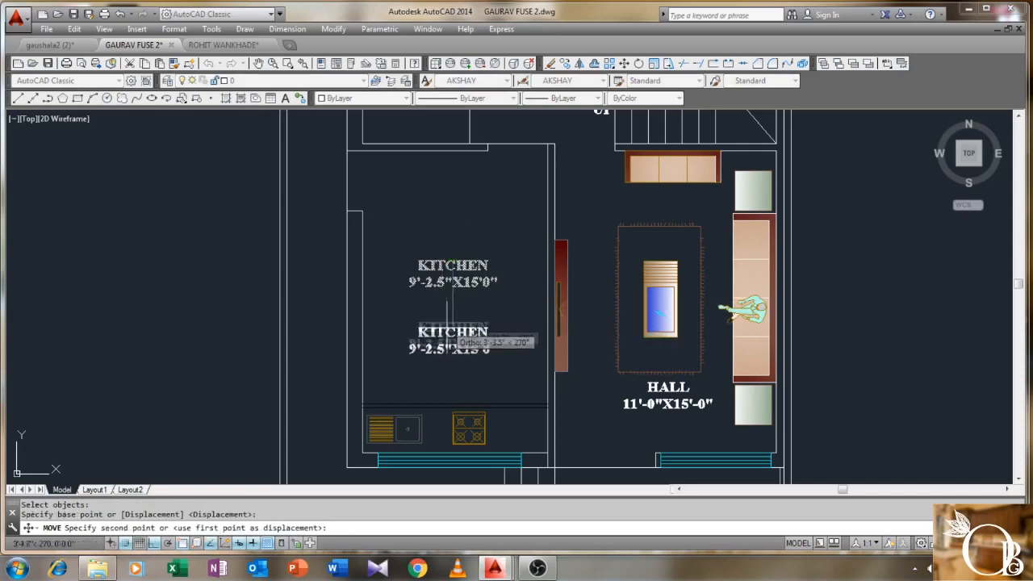
{"action": "left_click", "coordinate": [442, 324]}
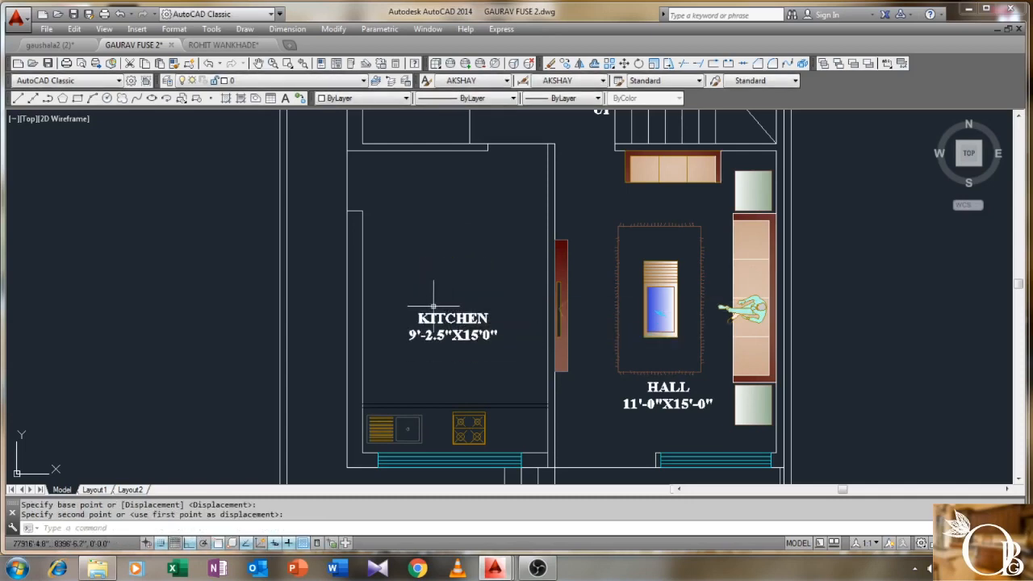
{"action": "scroll", "coordinate": [433, 307], "scroll_direction": "down", "scroll_amount": 6}
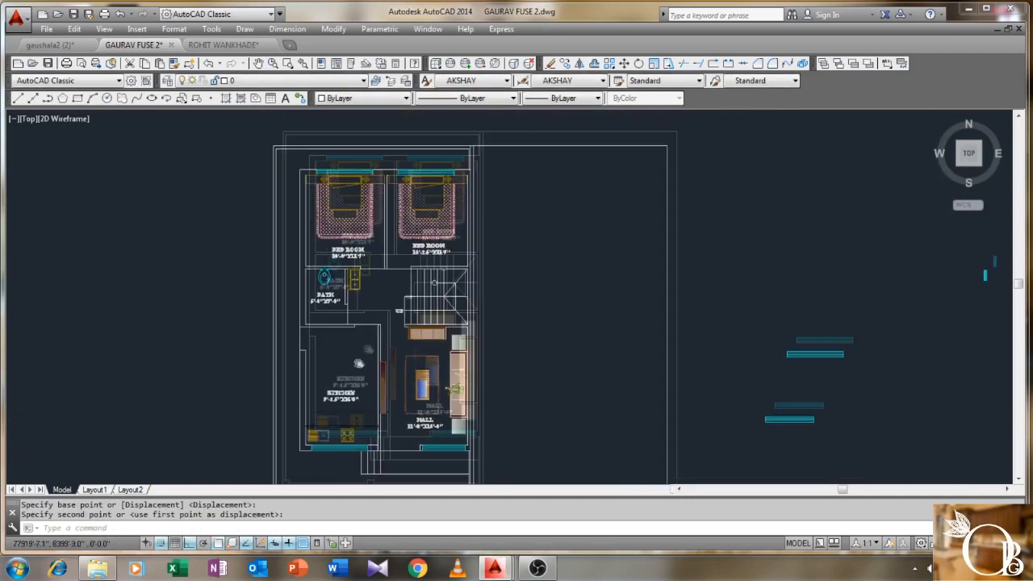
{"action": "middle_click_drag", "start_coordinate": [363, 349], "coordinate": [343, 300]}
{"action": "scroll", "coordinate": [464, 400], "scroll_direction": "up", "scroll_amount": 2}
{"action": "scroll", "coordinate": [463, 396], "scroll_direction": "down", "scroll_amount": 2}
{"action": "middle_click_drag", "start_coordinate": [409, 405], "coordinate": [366, 417]}
{"action": "scroll", "coordinate": [365, 417], "scroll_direction": "down", "scroll_amount": 2}
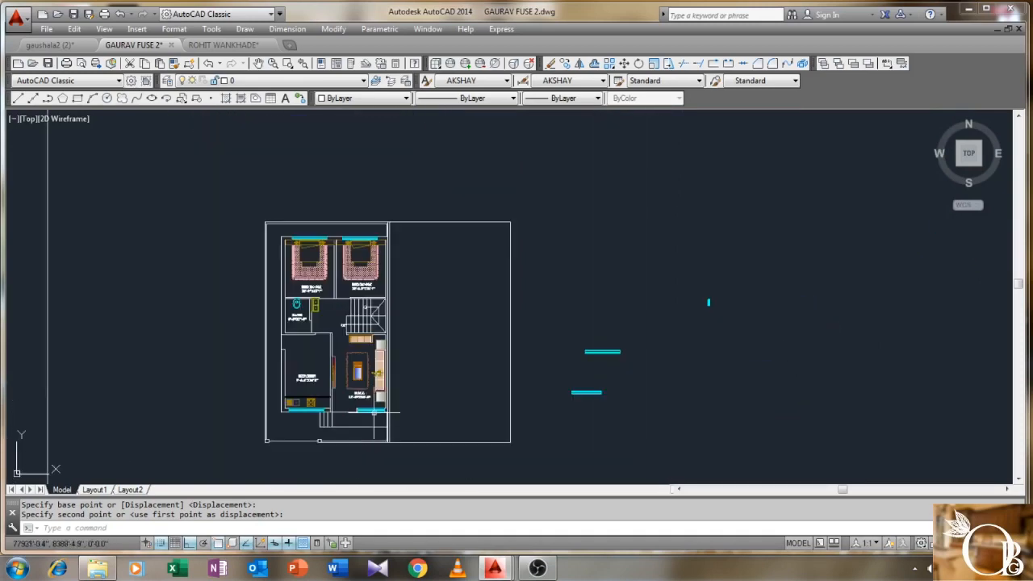
- Start MIRROR and select both bedrooms plus the kitchen, hall and stairs
{"action": "type", "text": "I"}
{"action": "key", "text": "Return"}
{"action": "scroll", "coordinate": [389, 218], "scroll_direction": "up", "scroll_amount": 8}
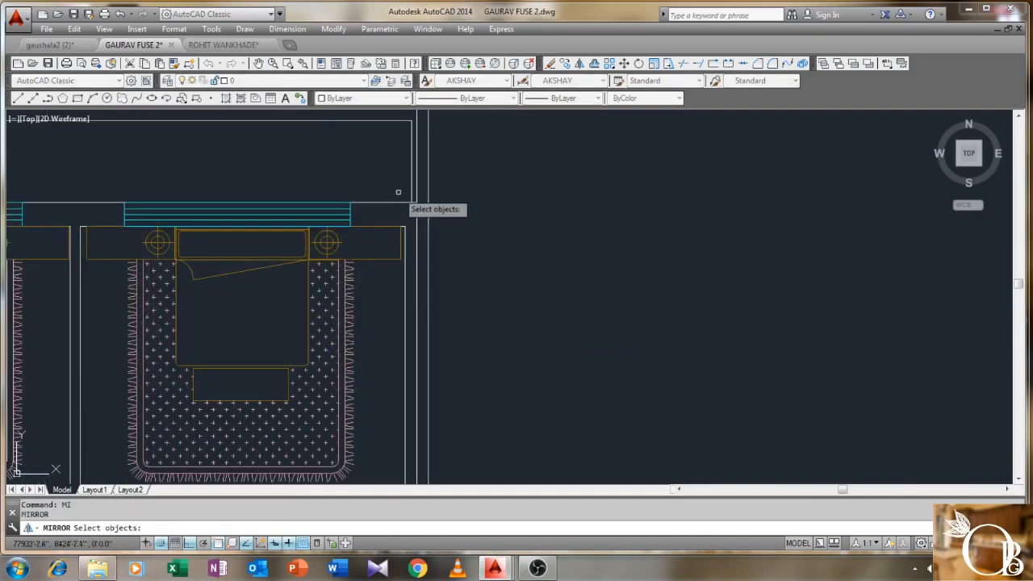
{"action": "scroll", "coordinate": [284, 328], "scroll_direction": "down", "scroll_amount": 2}
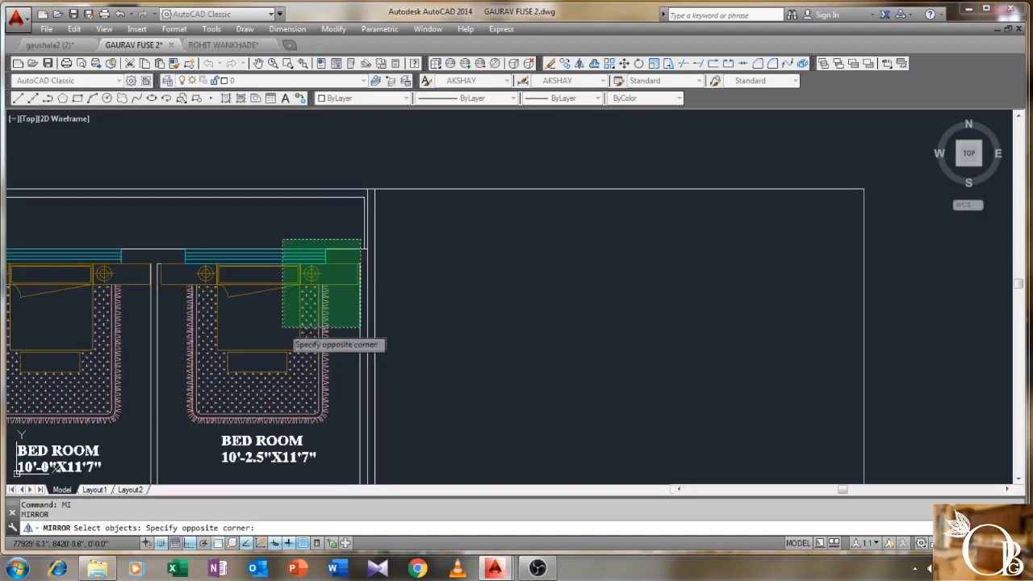
{"action": "middle_click_drag", "start_coordinate": [284, 328], "coordinate": [464, 235]}
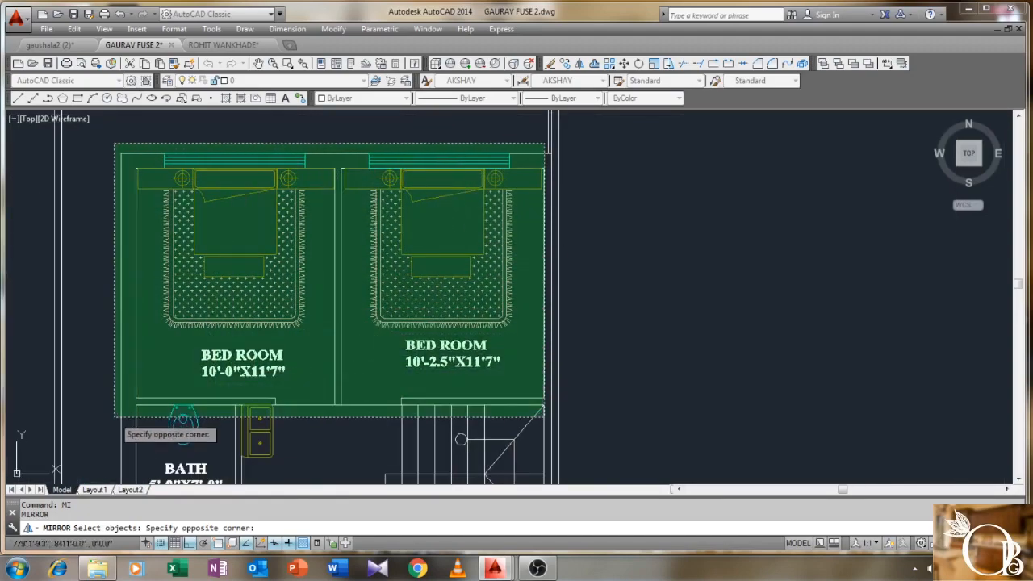
{"action": "left_click", "coordinate": [113, 417]}
{"action": "middle_click_drag", "start_coordinate": [421, 365], "coordinate": [434, 179]}
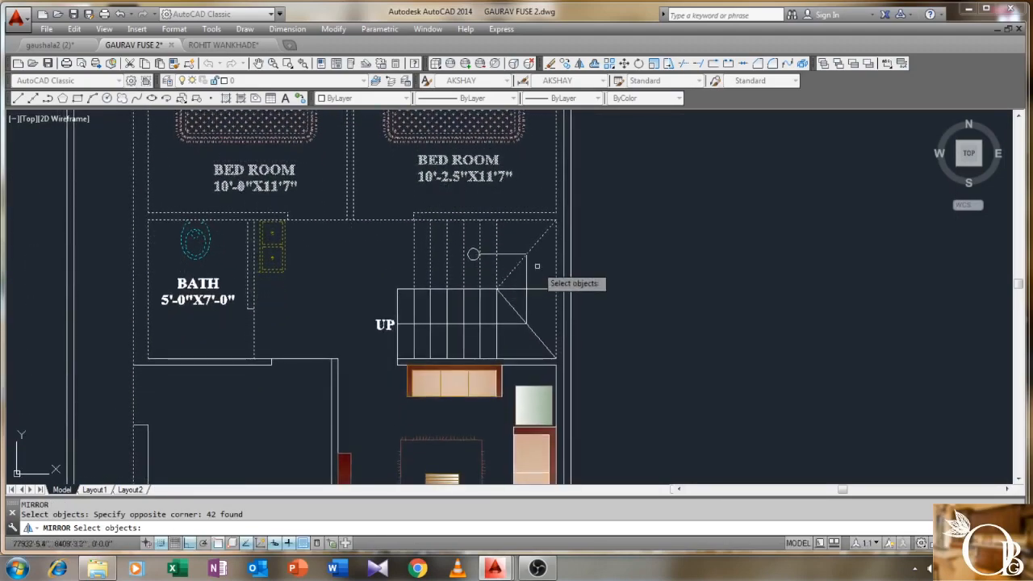
{"action": "scroll", "coordinate": [555, 216], "scroll_direction": "up", "scroll_amount": 2}
{"action": "left_click", "coordinate": [562, 219]}
{"action": "scroll", "coordinate": [382, 351], "scroll_direction": "down", "scroll_amount": 2}
{"action": "middle_click_drag", "start_coordinate": [293, 404], "coordinate": [414, 269]}
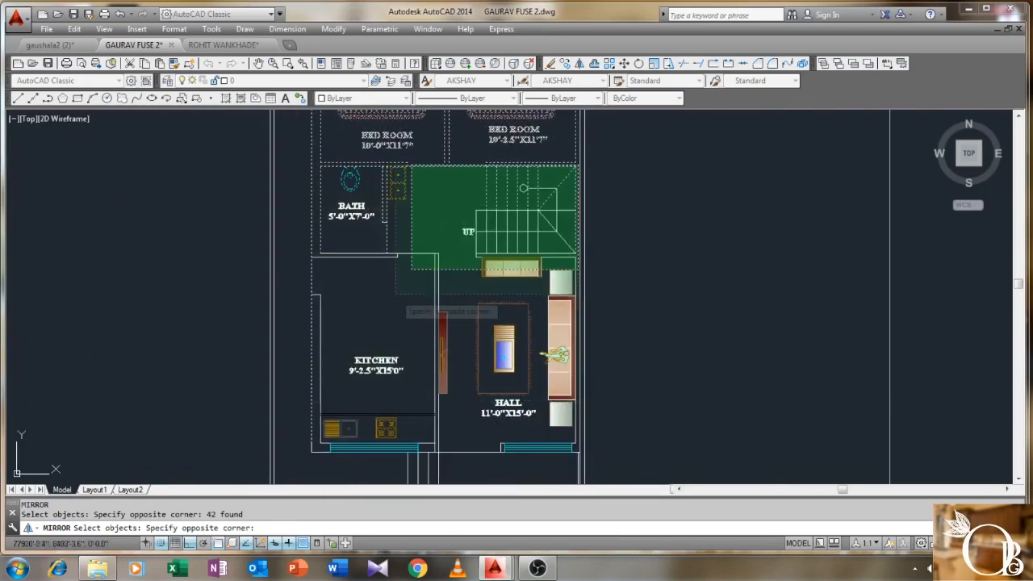
{"action": "middle_click_drag", "start_coordinate": [303, 436], "coordinate": [339, 292]}
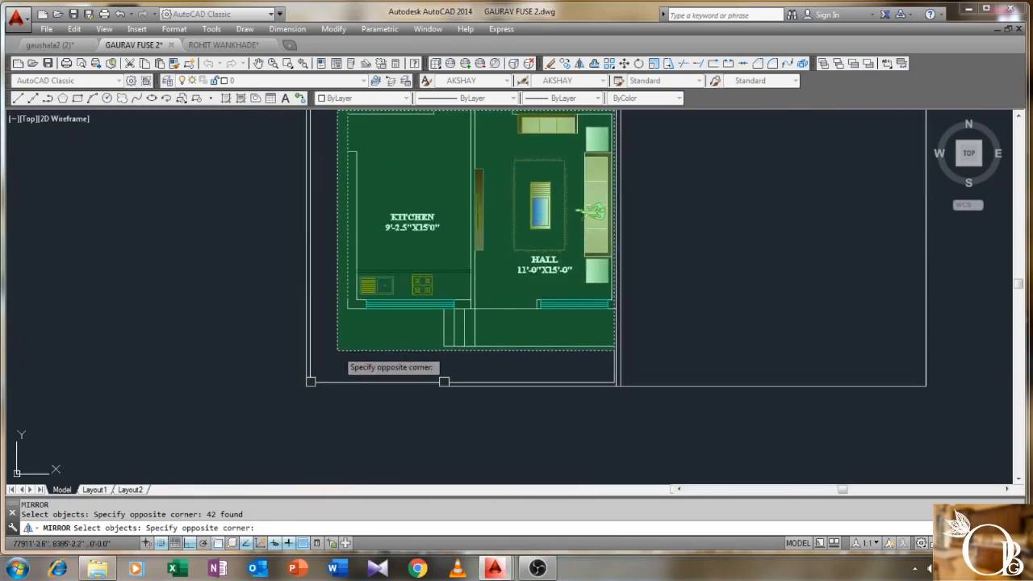
{"action": "left_click", "coordinate": [337, 355]}
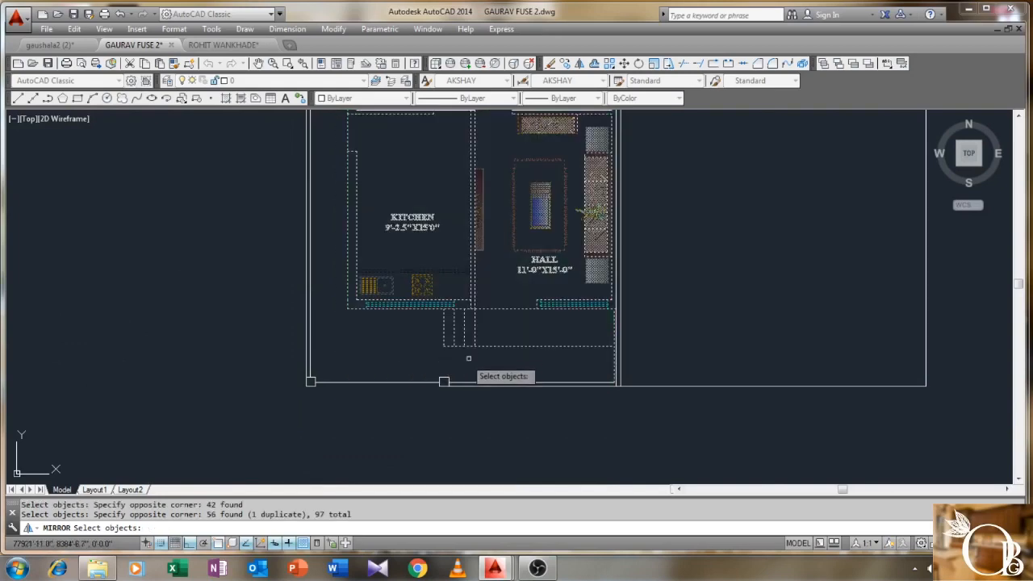
- Add the front area lines and outer boundary lines to the mirror selection
{"action": "scroll", "coordinate": [475, 353], "scroll_direction": "up", "scroll_amount": 2}
{"action": "left_click", "coordinate": [549, 350]}
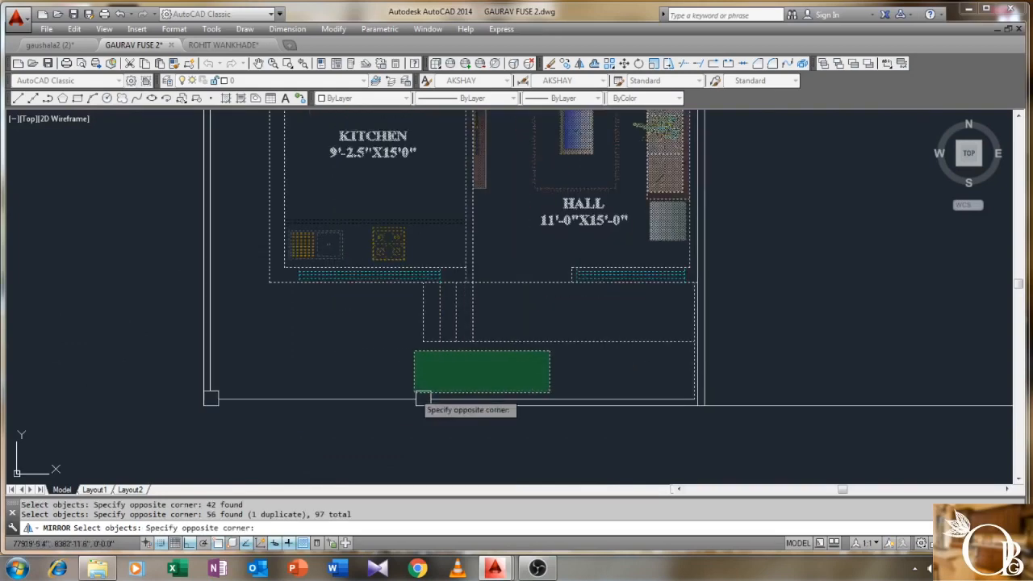
{"action": "left_click", "coordinate": [209, 400]}
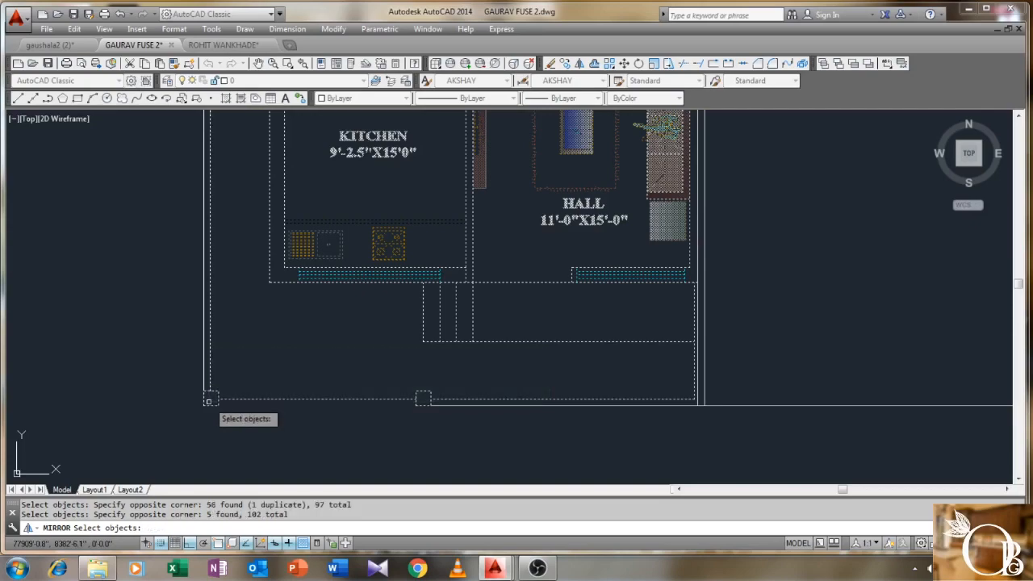
{"action": "scroll", "coordinate": [345, 350], "scroll_direction": "down", "scroll_amount": 5}
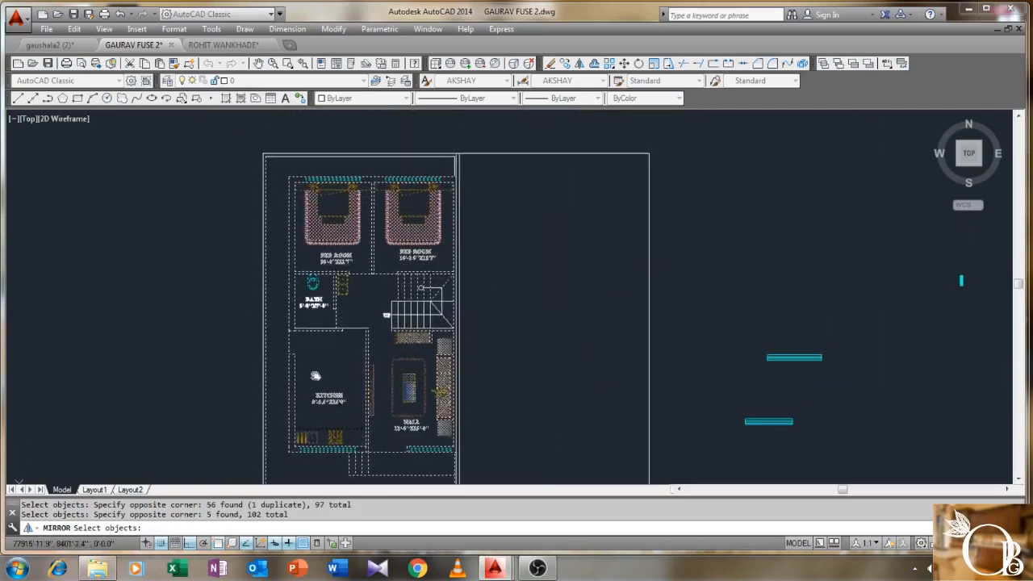
{"action": "scroll", "coordinate": [350, 218], "scroll_direction": "up", "scroll_amount": 2}
{"action": "left_click", "coordinate": [355, 216]}
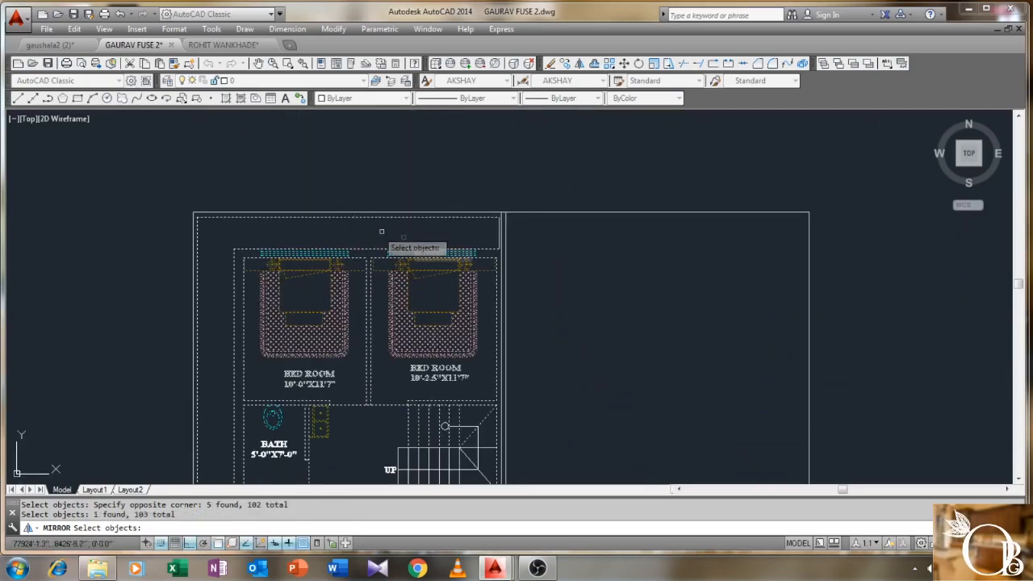
{"action": "scroll", "coordinate": [493, 238], "scroll_direction": "up", "scroll_amount": 2}
{"action": "left_click", "coordinate": [494, 242]}
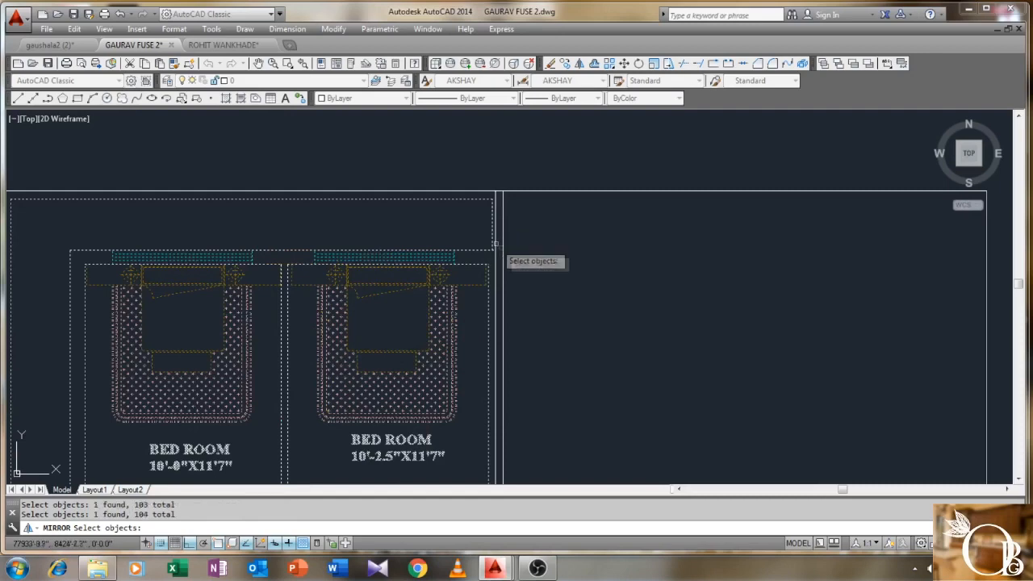
{"action": "key", "text": "Return"}
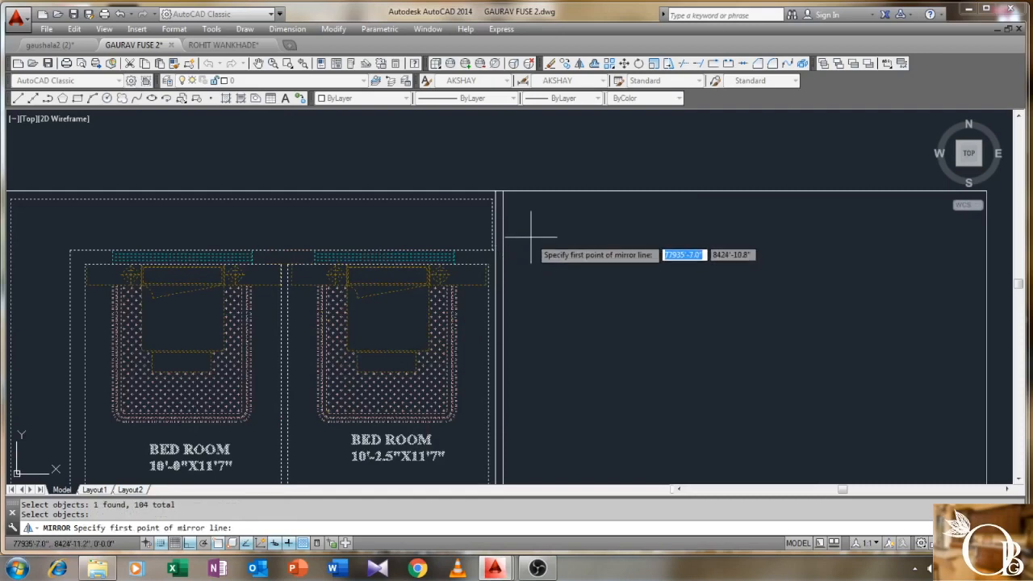
- Mirror about a vertical line through the right boundary corner, keeping the original plan
{"action": "left_click", "coordinate": [495, 191]}
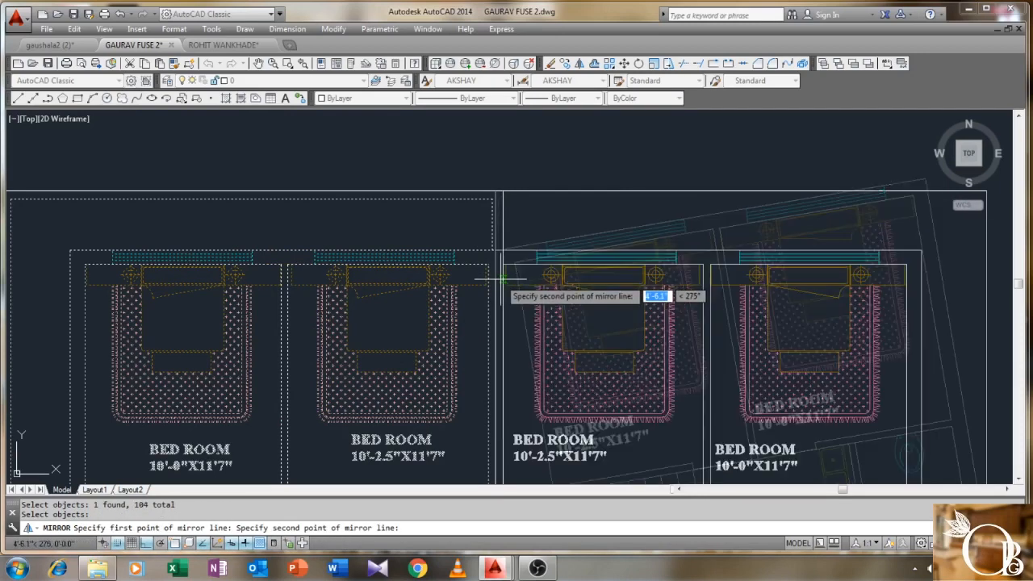
{"action": "left_click", "coordinate": [496, 284]}
{"action": "right_click", "coordinate": [498, 283]}
{"action": "left_click", "coordinate": [517, 292]}
{"action": "scroll", "coordinate": [472, 216], "scroll_direction": "up", "scroll_amount": 3}
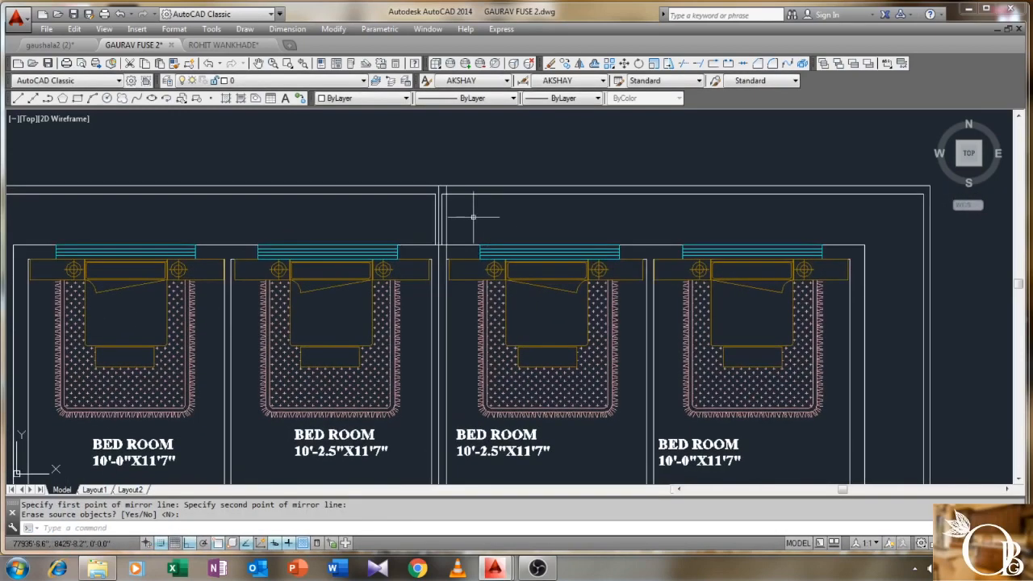
- Trim the lines crossing the shared wall and delete the extra vertical line between houses
{"action": "type", "text": "r"}
{"action": "key", "text": "Return"}
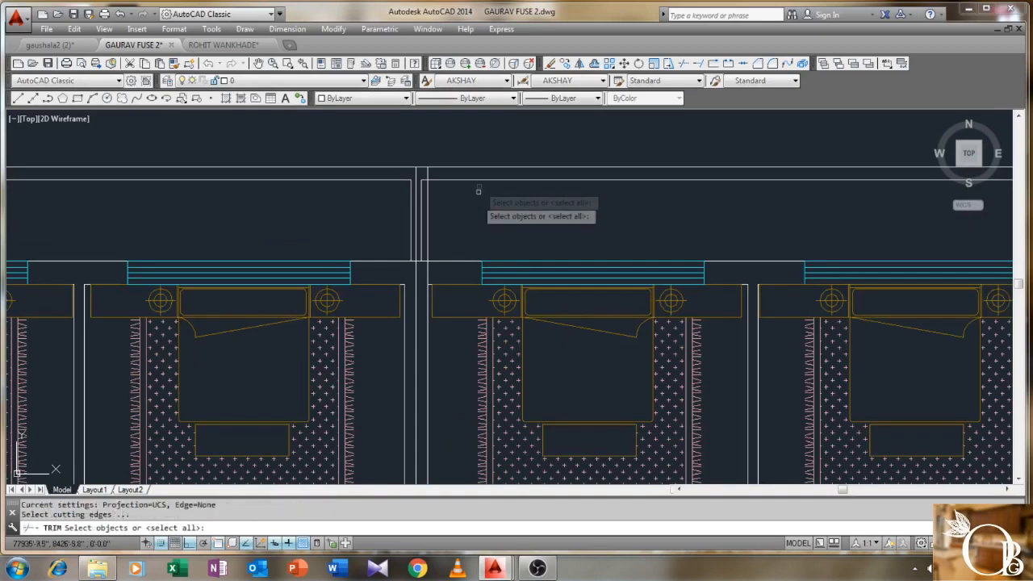
{"action": "left_click", "coordinate": [482, 145]}
{"action": "left_click", "coordinate": [401, 261]}
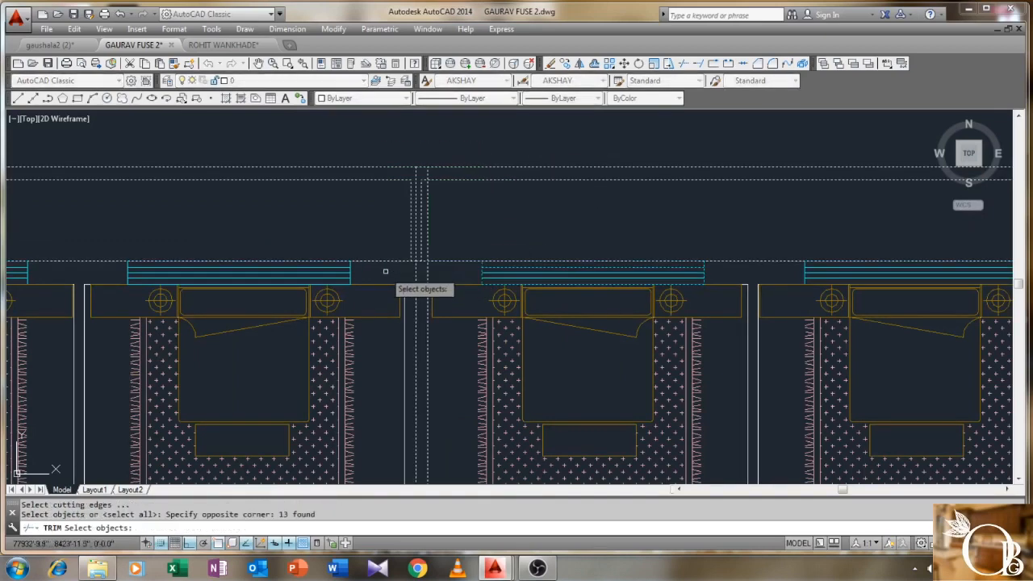
{"action": "key", "text": "Return"}
{"action": "scroll", "coordinate": [428, 198], "scroll_direction": "up", "scroll_amount": 2}
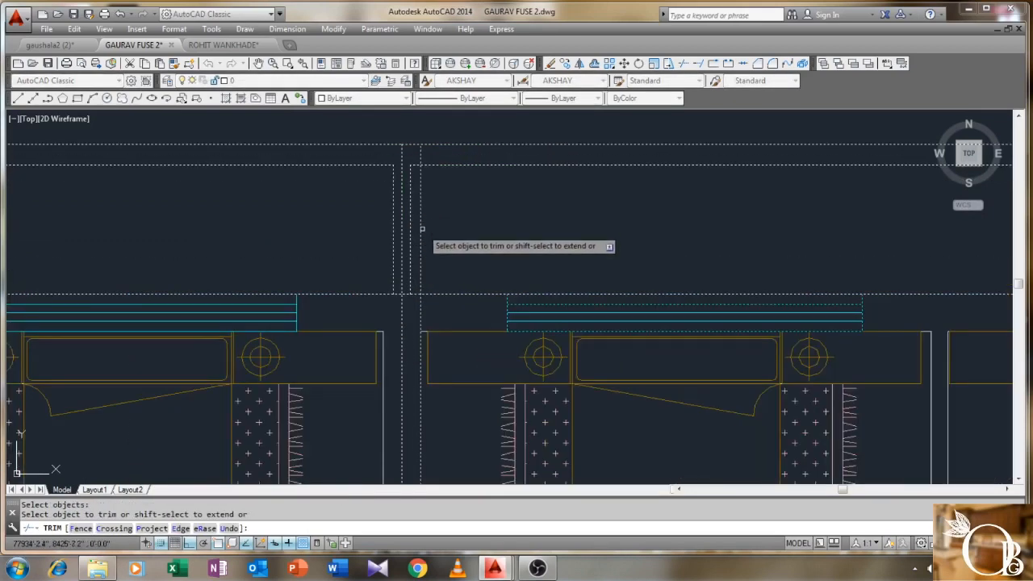
{"action": "left_click", "coordinate": [423, 309]}
{"action": "left_click", "coordinate": [416, 311]}
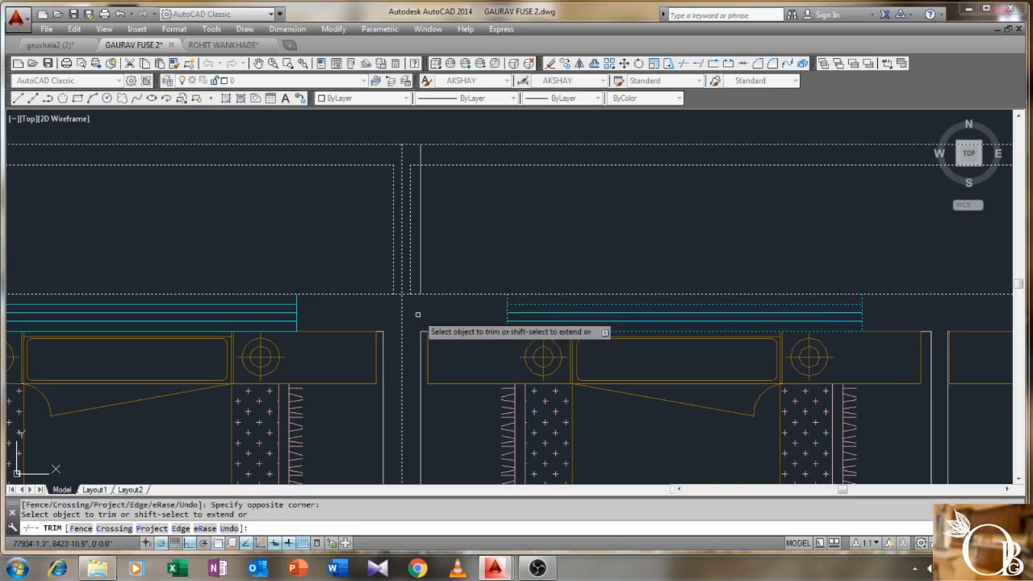
{"action": "right_click", "coordinate": [443, 218]}
{"action": "left_click", "coordinate": [468, 222]}
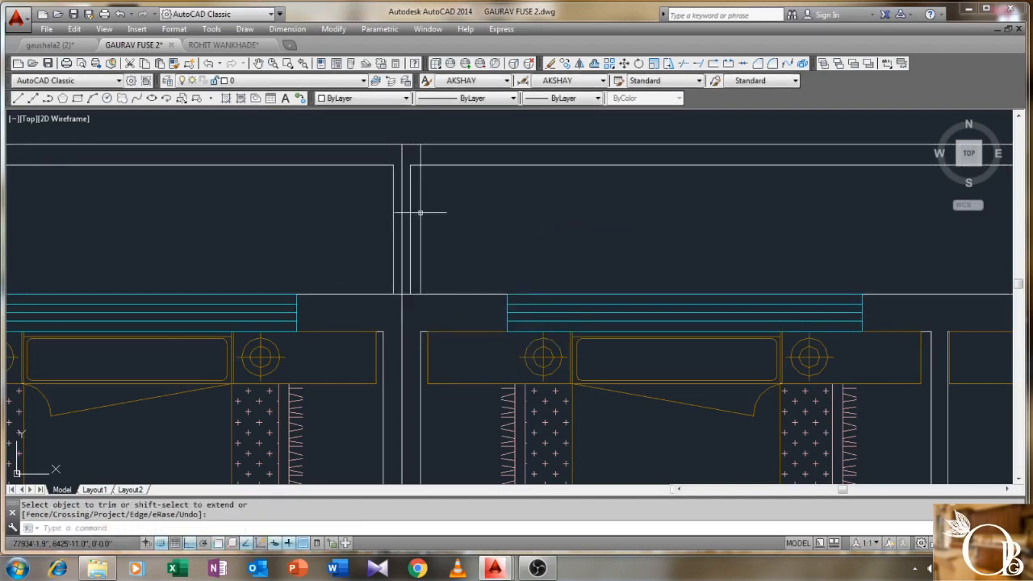
{"action": "left_click", "coordinate": [420, 215]}
{"action": "key", "text": "Delete"}
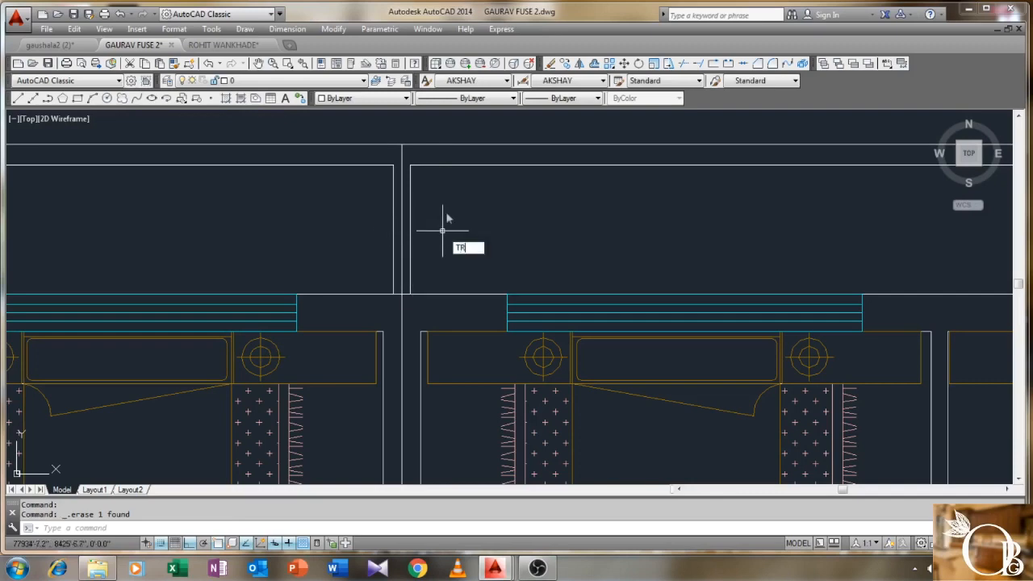
- Trim the middle line left in the gap at the shared wall
{"action": "type", "text": "TR"}
{"action": "key", "text": "Return"}
{"action": "left_click", "coordinate": [445, 123]}
{"action": "left_click", "coordinate": [363, 305]}
{"action": "key", "text": "Return"}
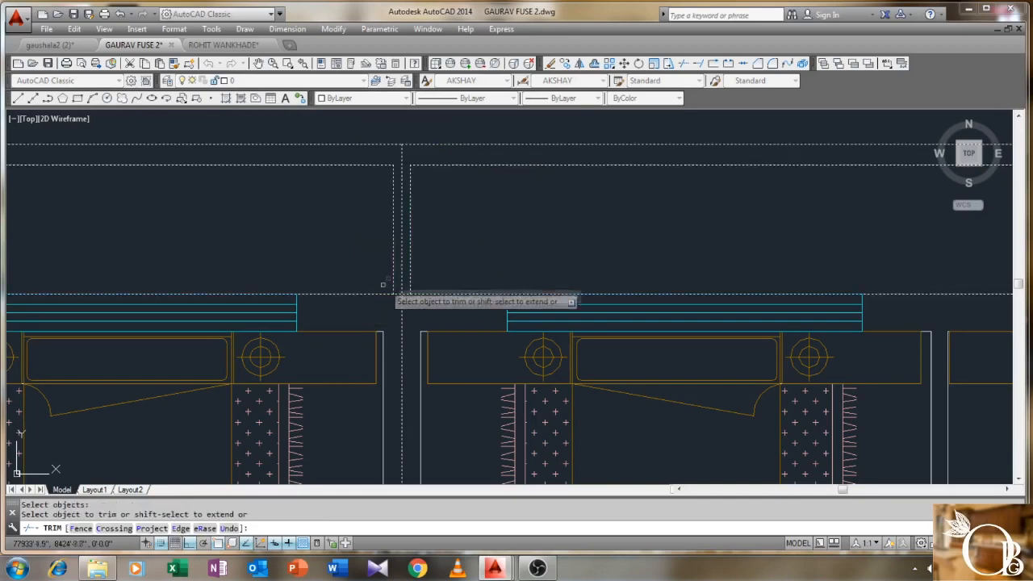
{"action": "scroll", "coordinate": [416, 231], "scroll_direction": "up", "scroll_amount": 2}
{"action": "right_click", "coordinate": [415, 232]}
{"action": "left_click", "coordinate": [409, 234]}
{"action": "left_click", "coordinate": [392, 241]}
{"action": "left_click", "coordinate": [396, 241]}
{"action": "scroll", "coordinate": [427, 246], "scroll_direction": "down", "scroll_amount": 2}
{"action": "right_click", "coordinate": [475, 244]}
{"action": "left_click", "coordinate": [489, 251]}
{"action": "scroll", "coordinate": [477, 244], "scroll_direction": "down", "scroll_amount": 1}
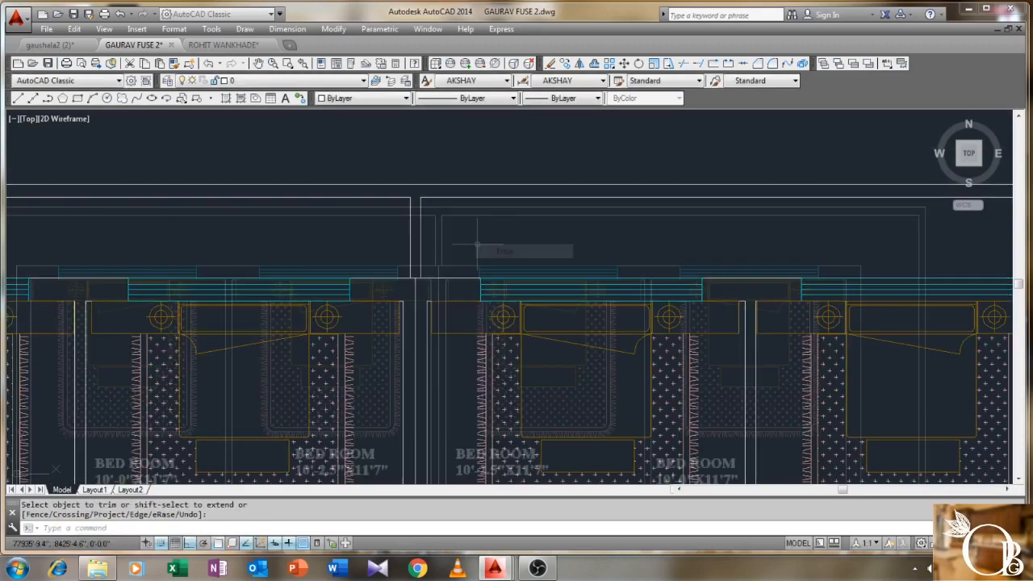
- Pan the plan to centre both houses along the shared wall
{"action": "middle_click_drag", "start_coordinate": [433, 261], "coordinate": [423, 210]}
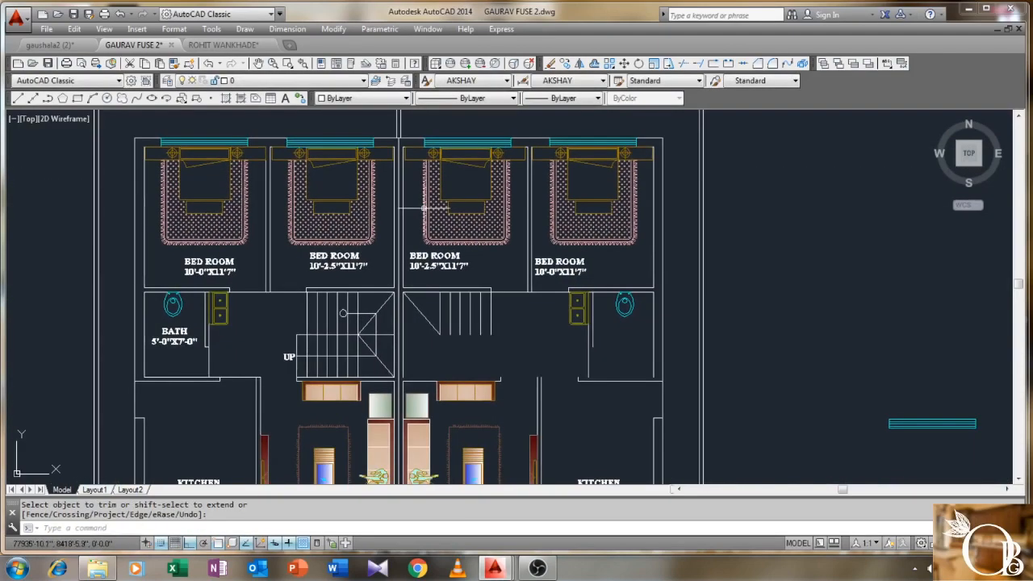
{"action": "scroll", "coordinate": [424, 208], "scroll_direction": "down", "scroll_amount": 1}
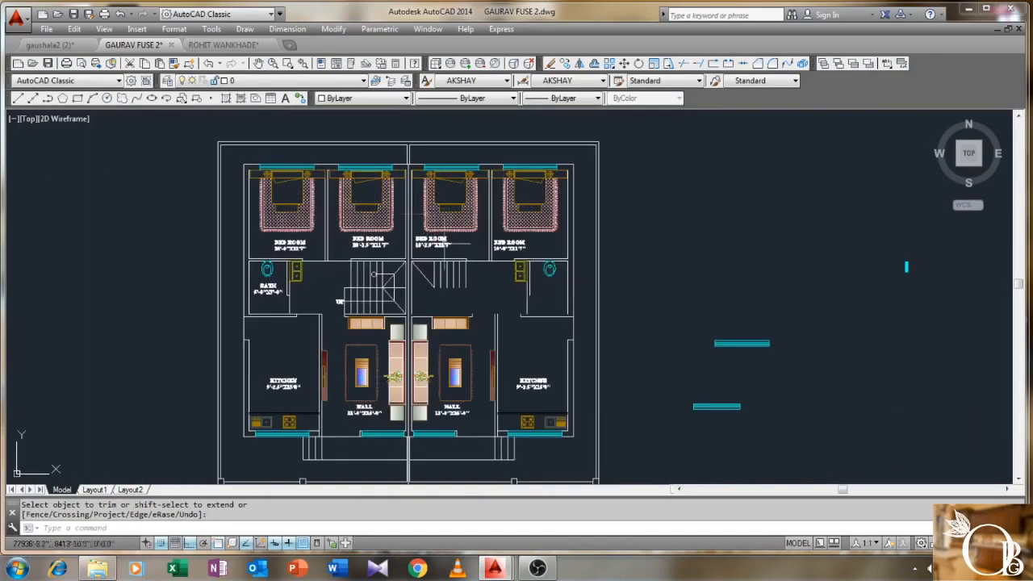
{"action": "middle_click_drag", "start_coordinate": [451, 257], "coordinate": [426, 148]}
{"action": "scroll", "coordinate": [379, 311], "scroll_direction": "up", "scroll_amount": 5}
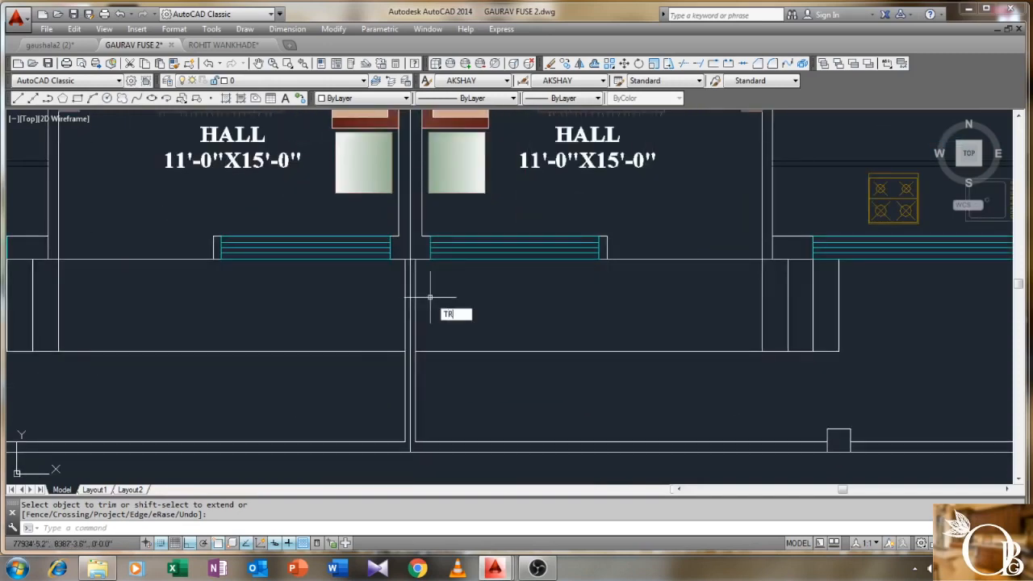
- Trim the shared-wall junction using a crossing window of cutting edges
{"action": "key", "text": "Return"}
{"action": "left_click", "coordinate": [555, 198]}
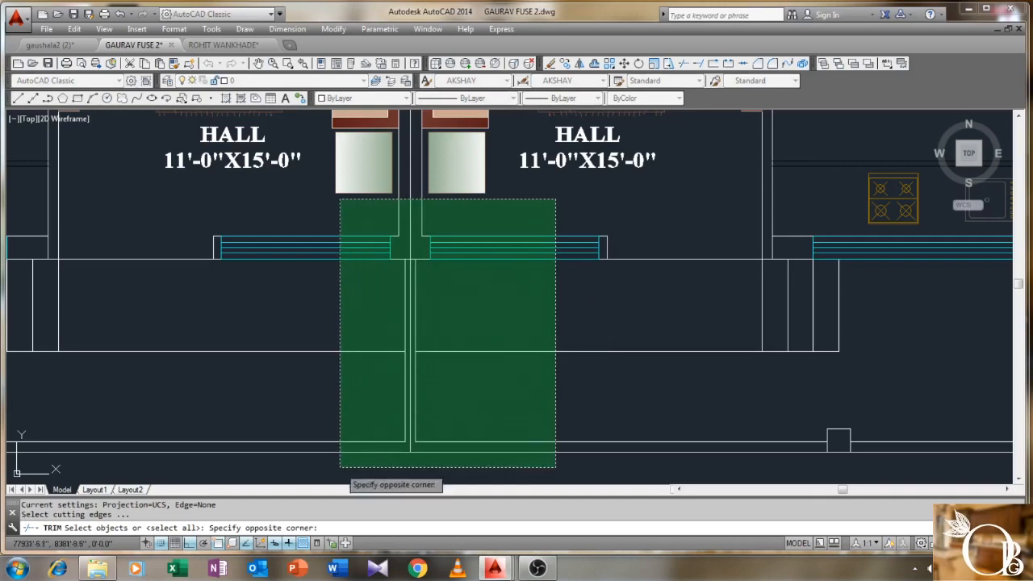
{"action": "left_click", "coordinate": [340, 467]}
{"action": "key", "text": "Return"}
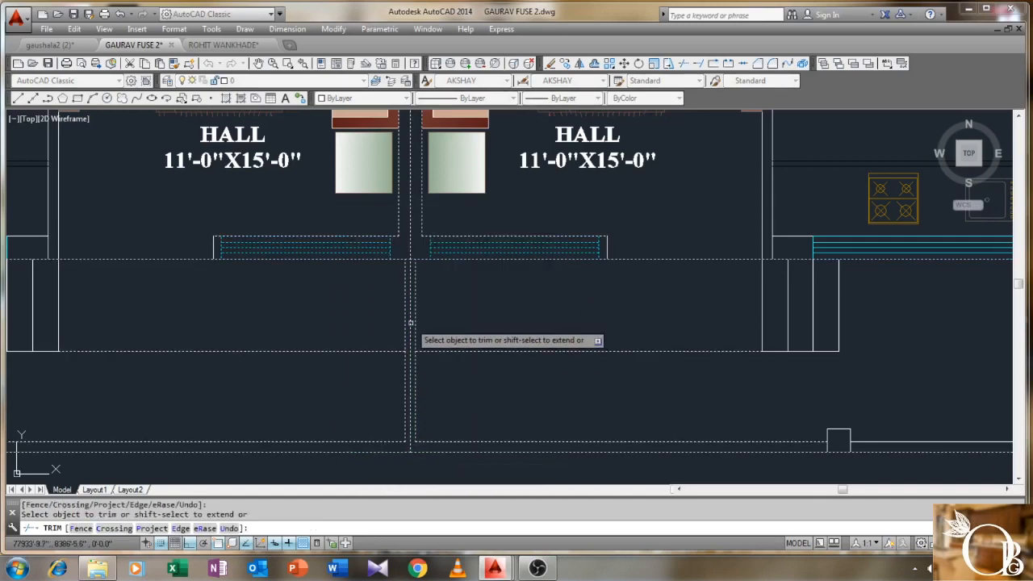
{"action": "right_click", "coordinate": [449, 320]}
{"action": "left_click", "coordinate": [464, 327]}
{"action": "scroll", "coordinate": [460, 329], "scroll_direction": "down", "scroll_amount": 3}
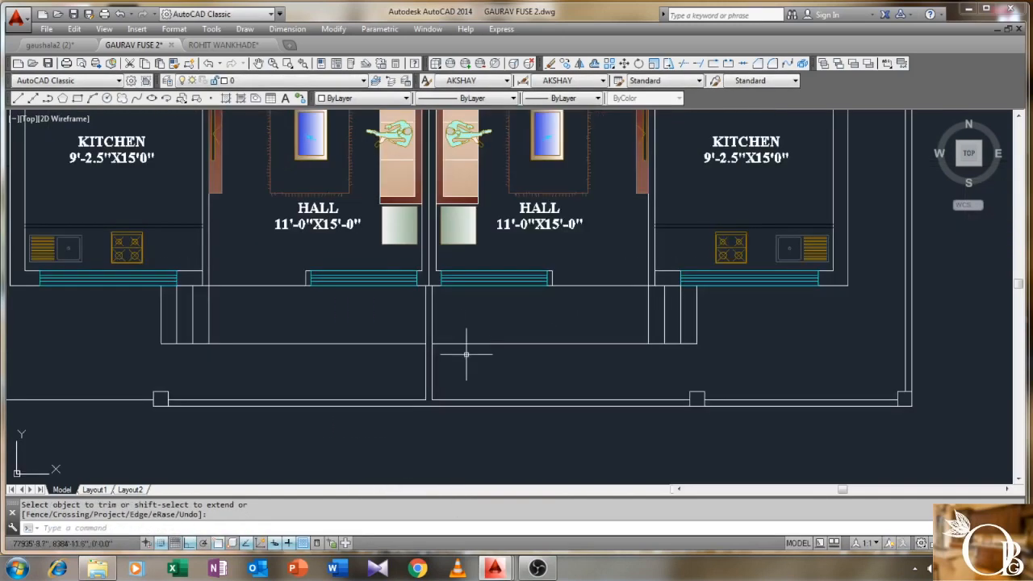
{"action": "scroll", "coordinate": [390, 330], "scroll_direction": "up", "scroll_amount": 4}
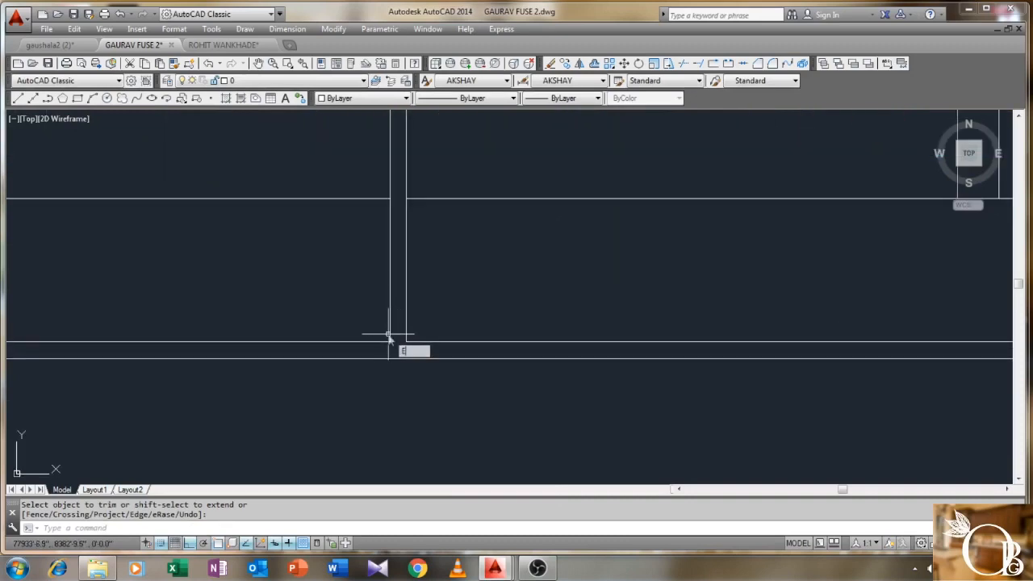
{"action": "key", "text": "Return"}
{"action": "key", "text": "Escape"}
{"action": "key", "text": "Escape"}
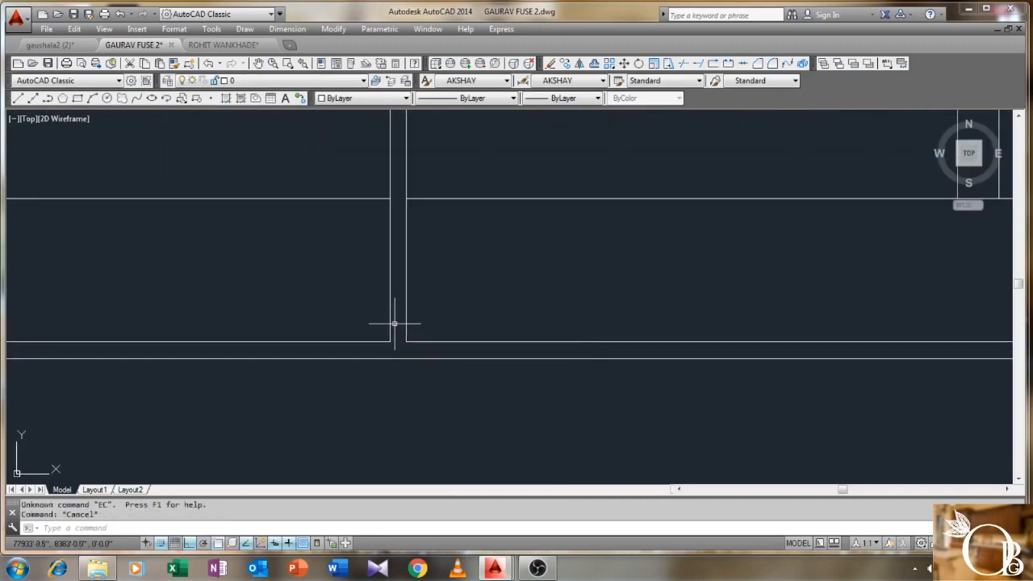
- Extend both shared-wall lines down to the lower front wall line
{"action": "type", "text": "EX"}
{"action": "key", "text": "Return"}
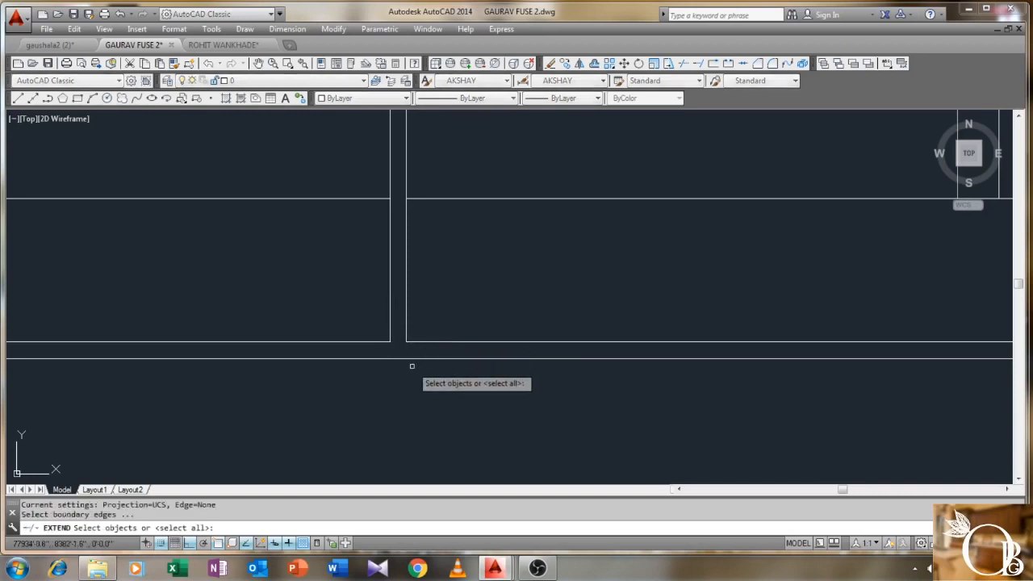
{"action": "left_click", "coordinate": [410, 358]}
{"action": "key", "text": "Return"}
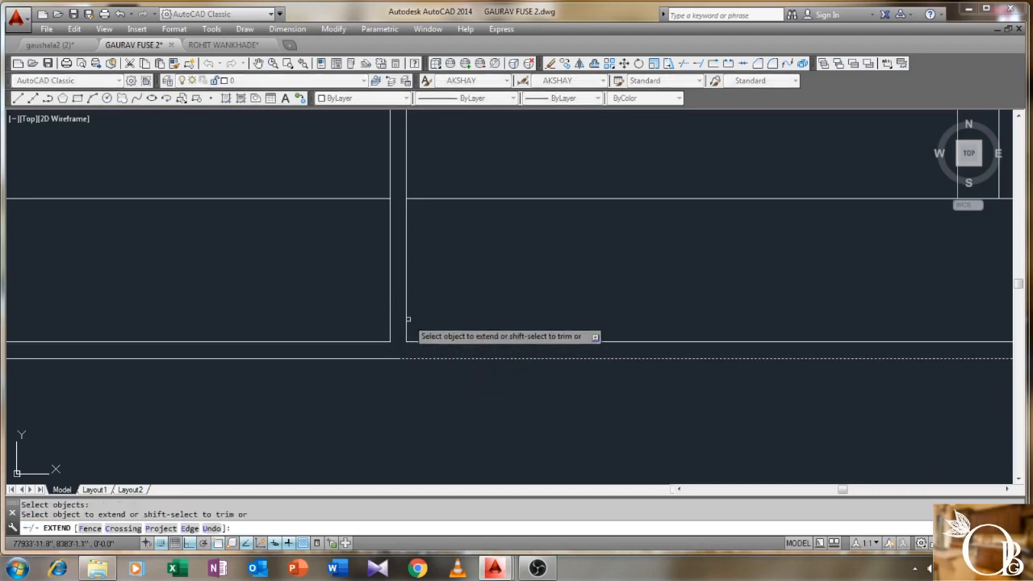
{"action": "key", "text": "Return"}
{"action": "key", "text": "Return"}
{"action": "left_click", "coordinate": [382, 358]}
{"action": "key", "text": "Return"}
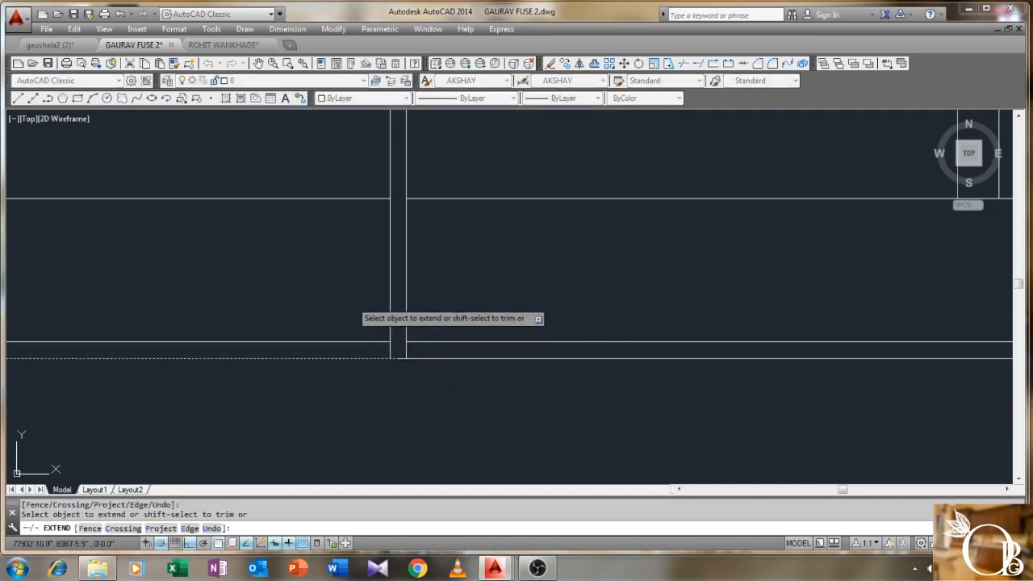
{"action": "key", "text": "Return"}
{"action": "scroll", "coordinate": [420, 323], "scroll_direction": "down", "scroll_amount": 4}
{"action": "middle_click_drag", "start_coordinate": [419, 331], "coordinate": [380, 342]}
{"action": "key", "text": "Return"}
{"action": "left_click", "coordinate": [377, 328]}
{"action": "scroll", "coordinate": [438, 365], "scroll_direction": "down", "scroll_amount": 4}
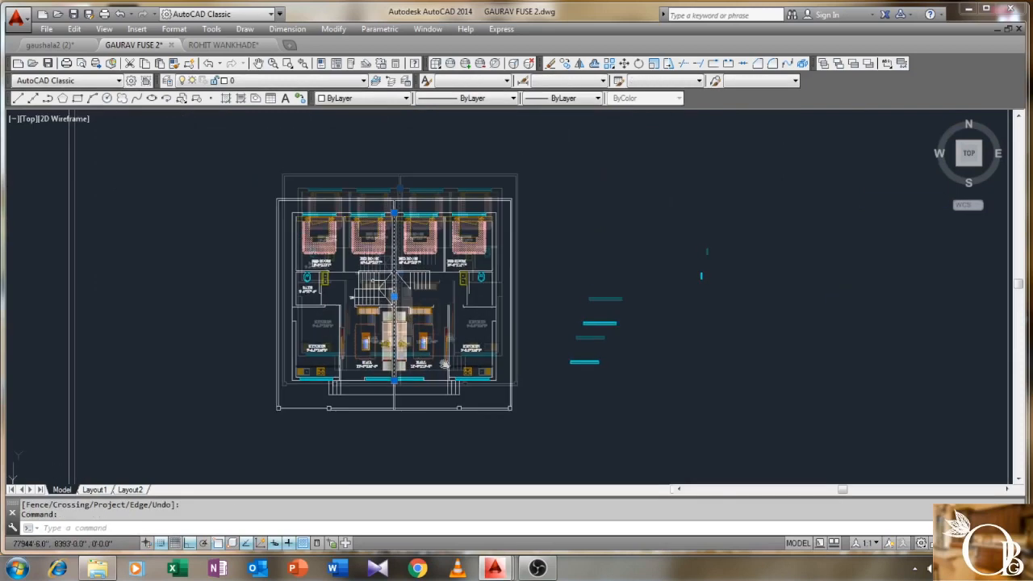
{"action": "key", "text": "Delete"}
{"action": "scroll", "coordinate": [395, 242], "scroll_direction": "up", "scroll_amount": 5}
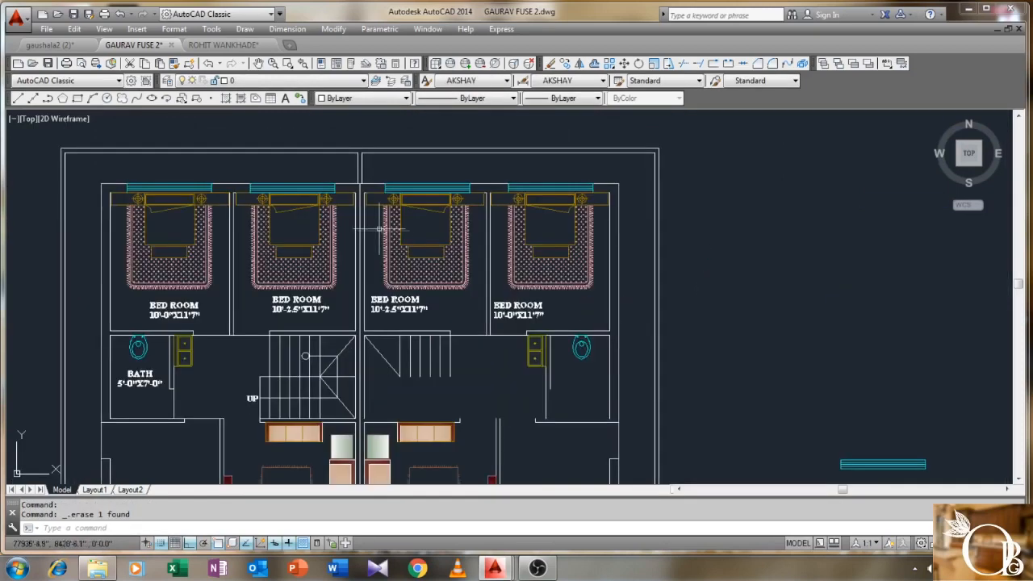
{"action": "left_click", "coordinate": [349, 234]}
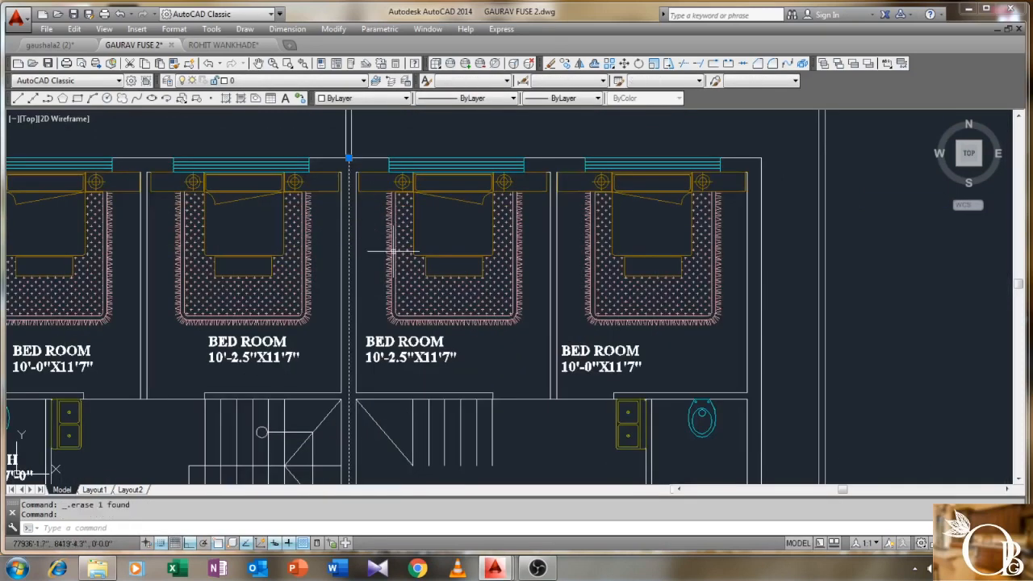
{"action": "key", "text": "Escape"}
{"action": "scroll", "coordinate": [403, 234], "scroll_direction": "down", "scroll_amount": 2}
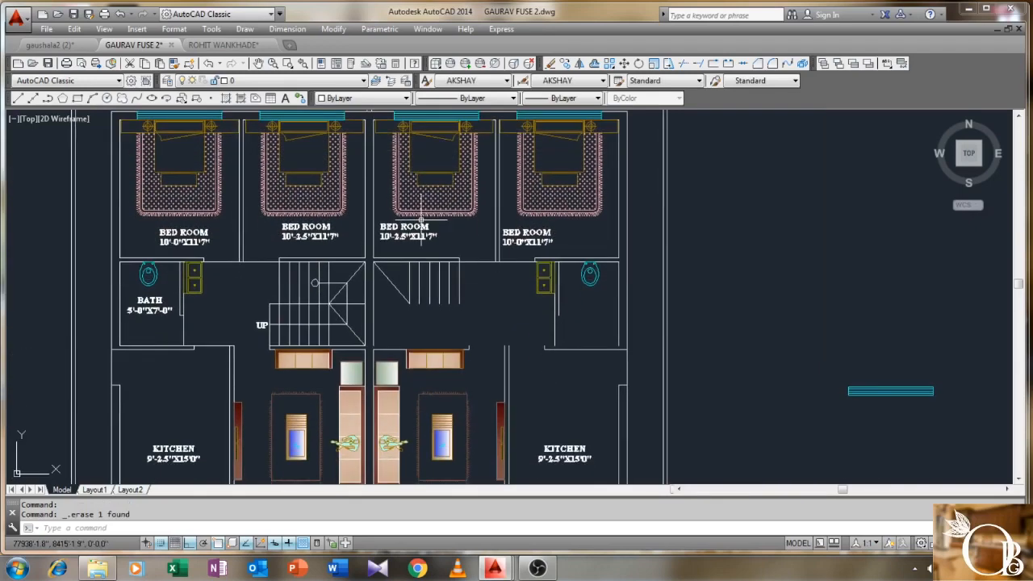
{"action": "scroll", "coordinate": [422, 219], "scroll_direction": "down", "scroll_amount": 2}
{"action": "scroll", "coordinate": [425, 283], "scroll_direction": "up", "scroll_amount": 4}
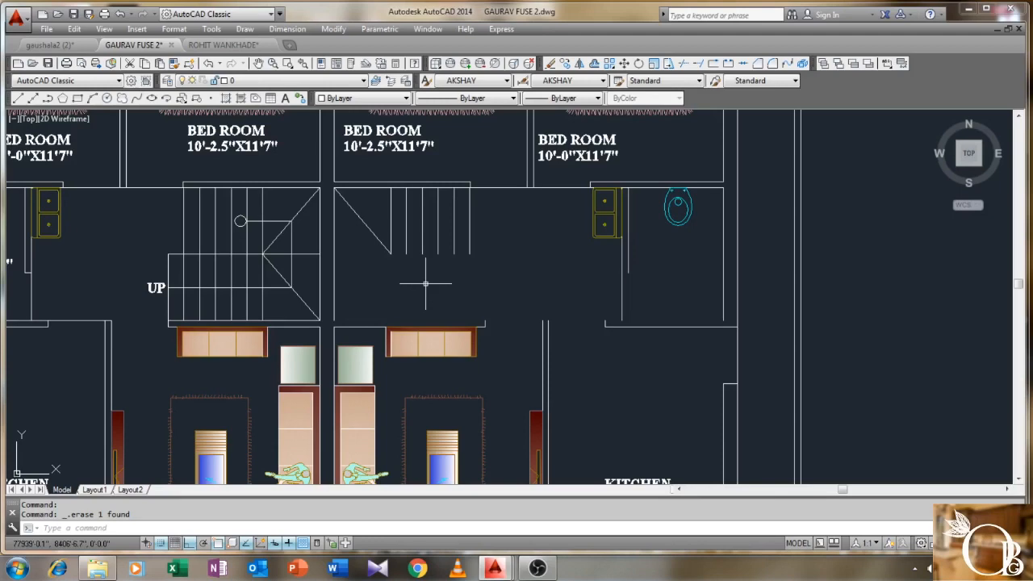
{"action": "key", "text": "Return"}
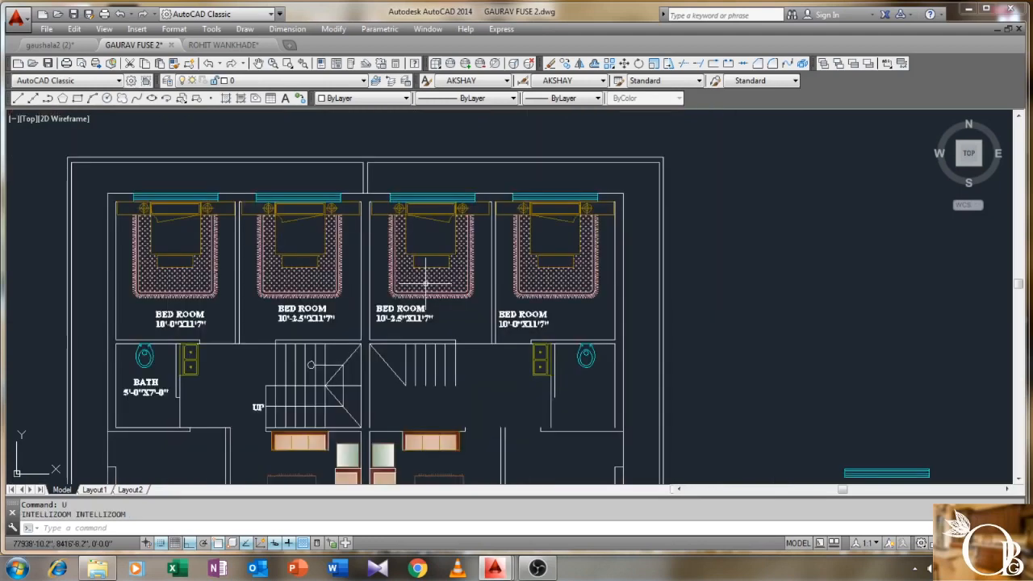
{"action": "type", "text": "U"}
{"action": "key", "text": "Return"}
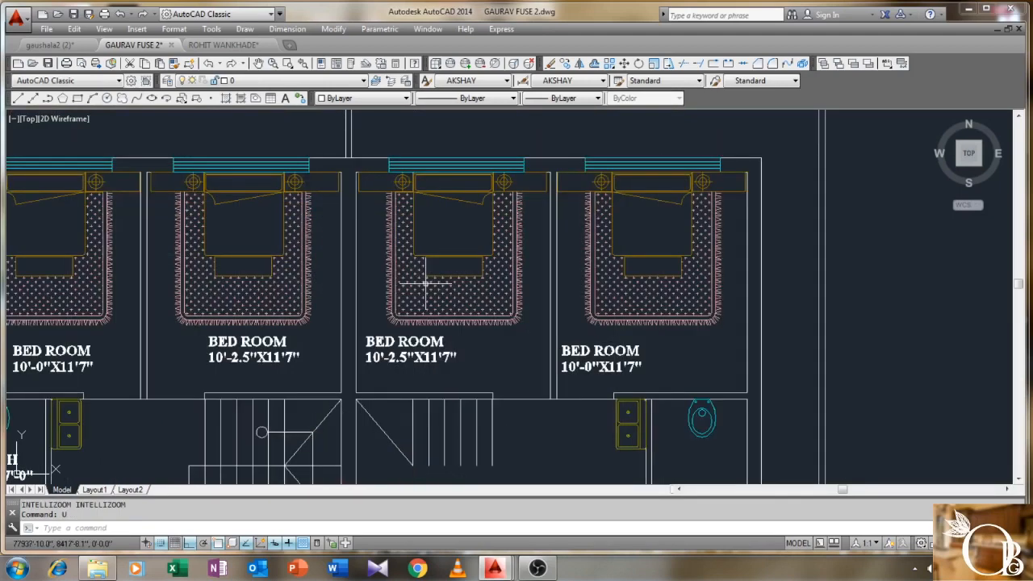
{"action": "type", "text": "u"}
{"action": "key", "text": "Return"}
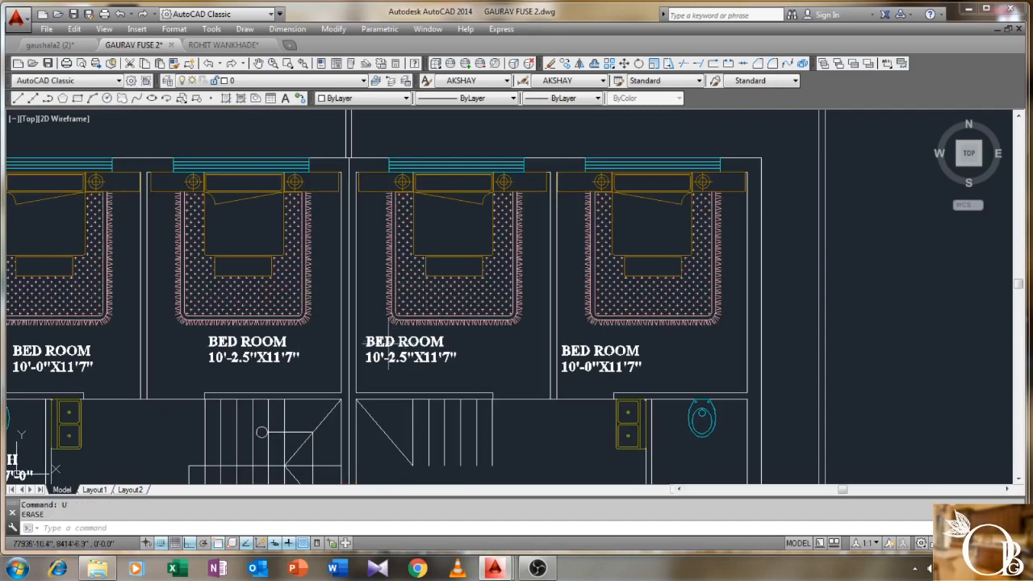
{"action": "scroll", "coordinate": [388, 341], "scroll_direction": "down", "scroll_amount": 3}
{"action": "scroll", "coordinate": [391, 260], "scroll_direction": "up", "scroll_amount": 5}
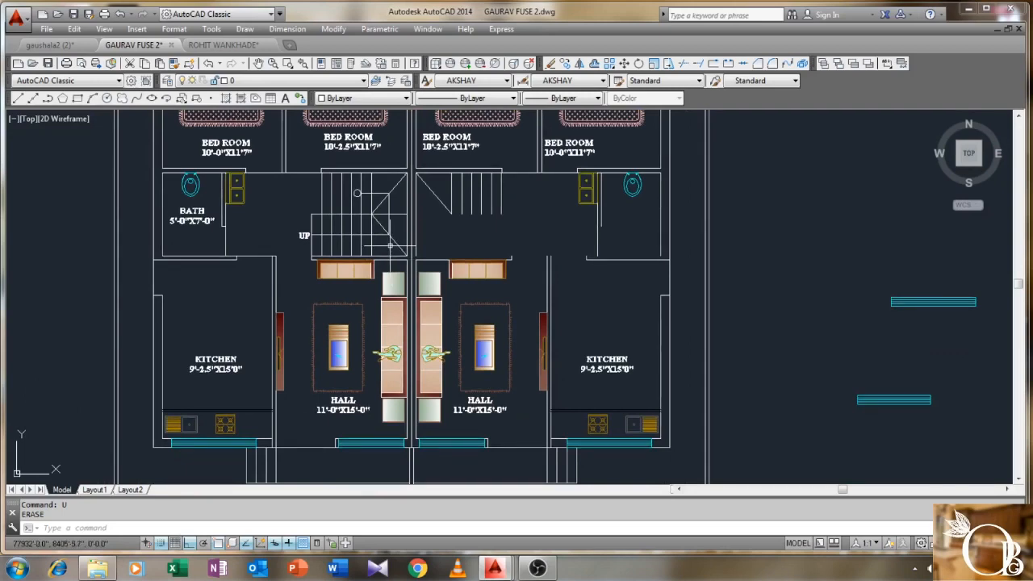
{"action": "scroll", "coordinate": [390, 245], "scroll_direction": "up", "scroll_amount": 2}
{"action": "middle_click_drag", "start_coordinate": [398, 237], "coordinate": [392, 293]}
{"action": "middle_click_drag", "start_coordinate": [227, 245], "coordinate": [366, 237]}
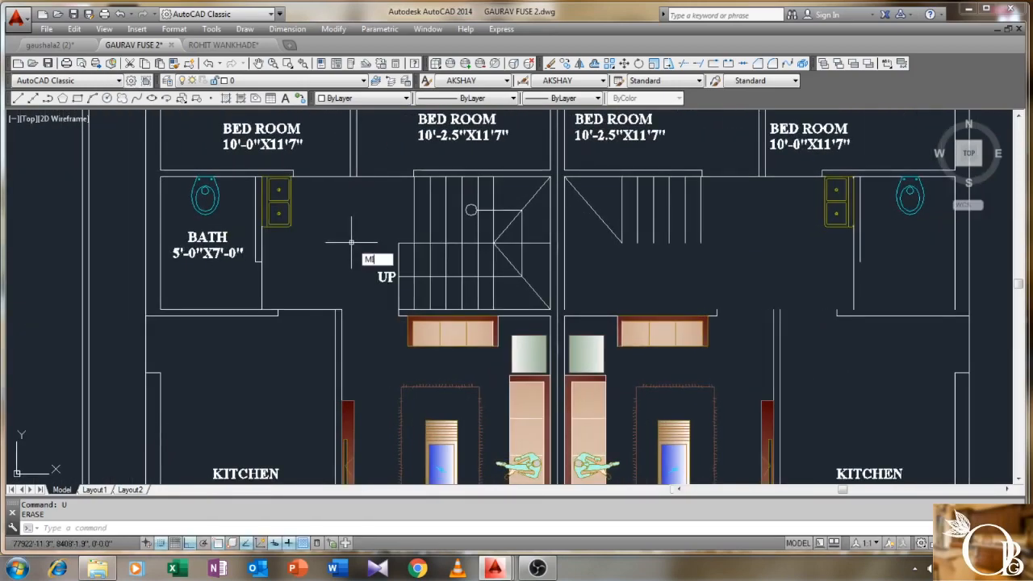
- Start MIRROR and window-select the BATH label, bath walls and fixtures, and left staircase
{"action": "key", "text": "Return"}
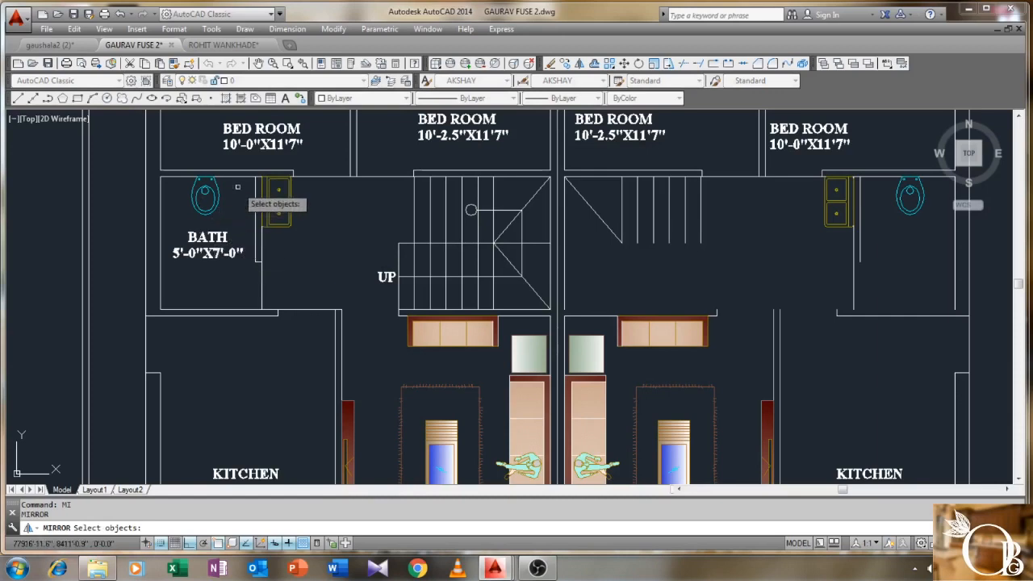
{"action": "left_click", "coordinate": [238, 218]}
{"action": "left_click", "coordinate": [185, 273]}
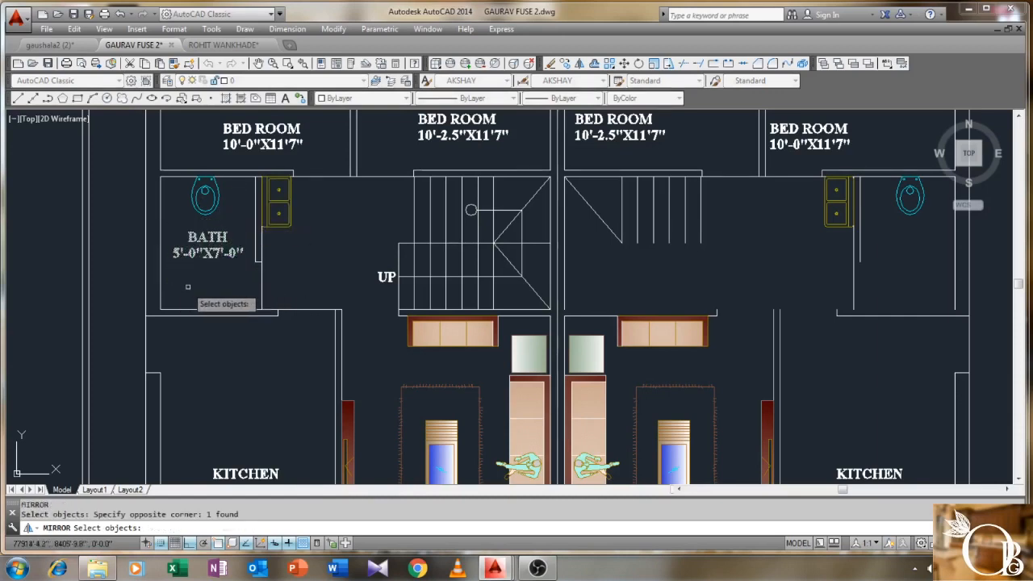
{"action": "left_click", "coordinate": [304, 245]}
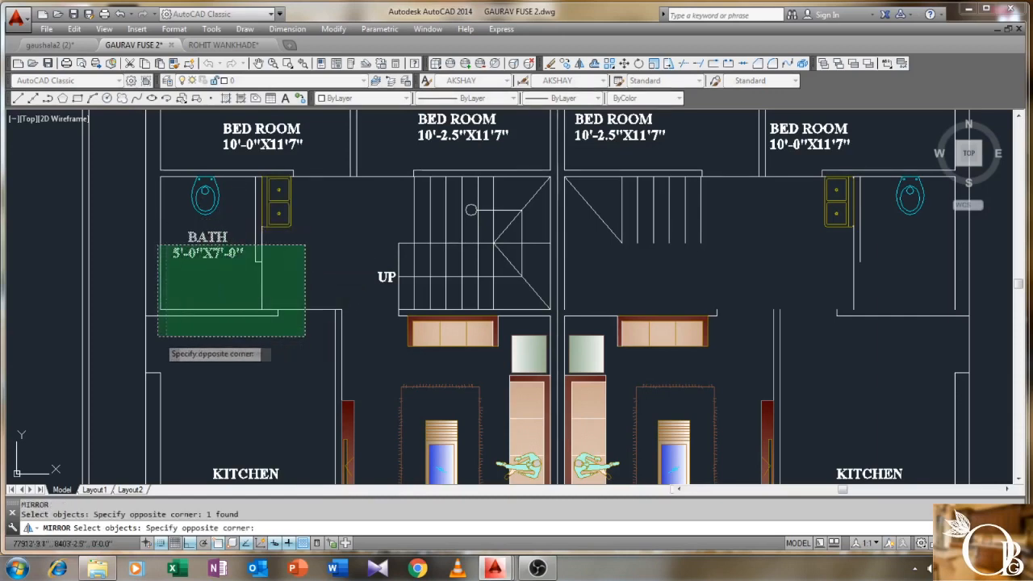
{"action": "left_click", "coordinate": [131, 336]}
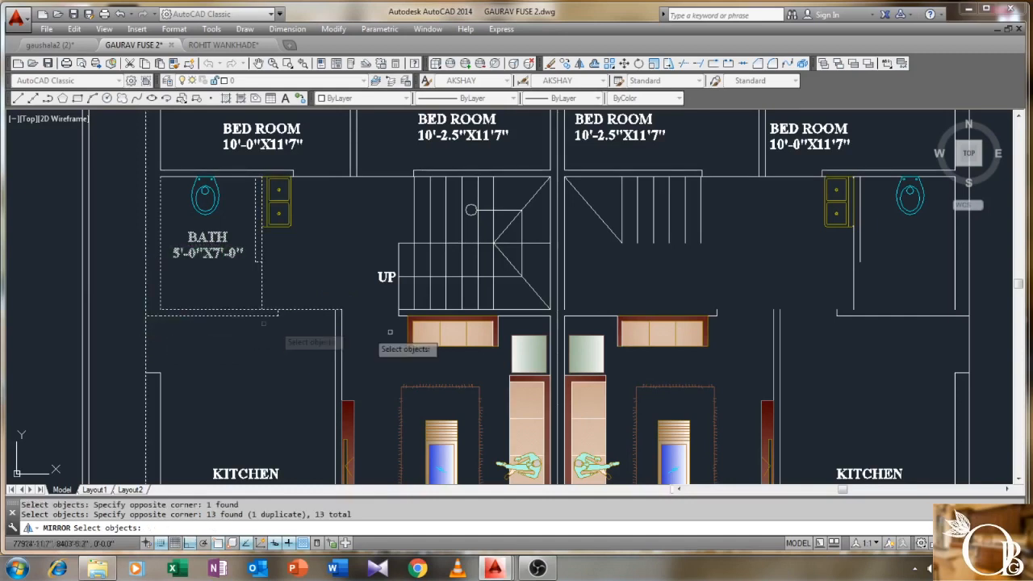
{"action": "left_click", "coordinate": [541, 207]}
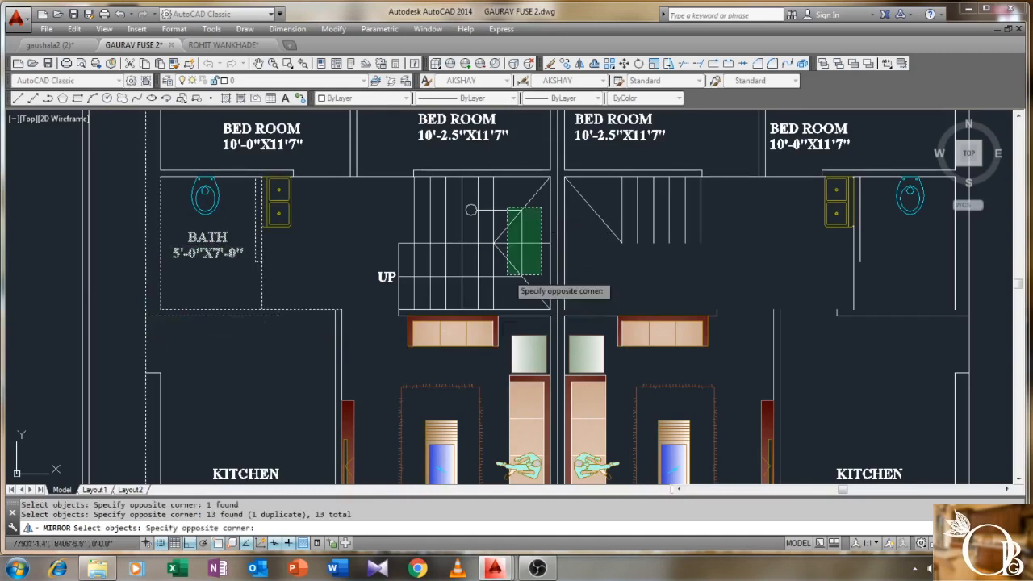
{"action": "left_click", "coordinate": [358, 300]}
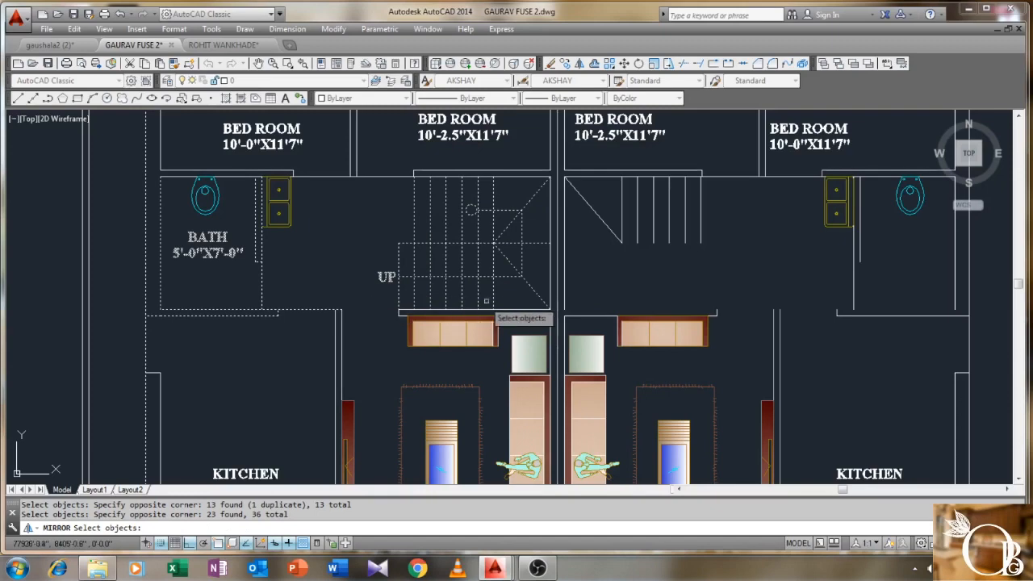
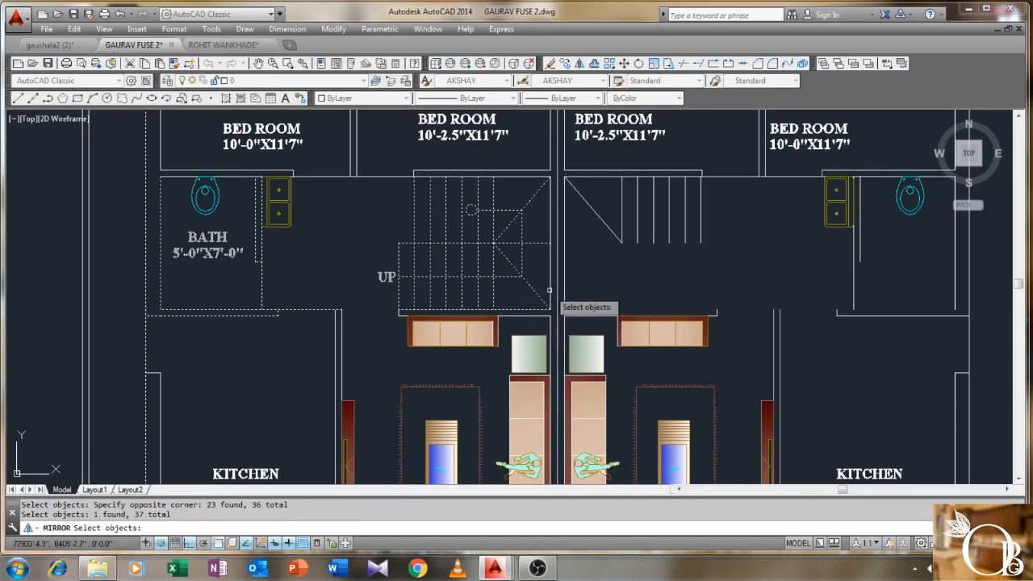
- Mirror the selected BATH label, bath walls and staircase across the vertical centre line, keeping the originals
{"action": "key", "text": "Return"}
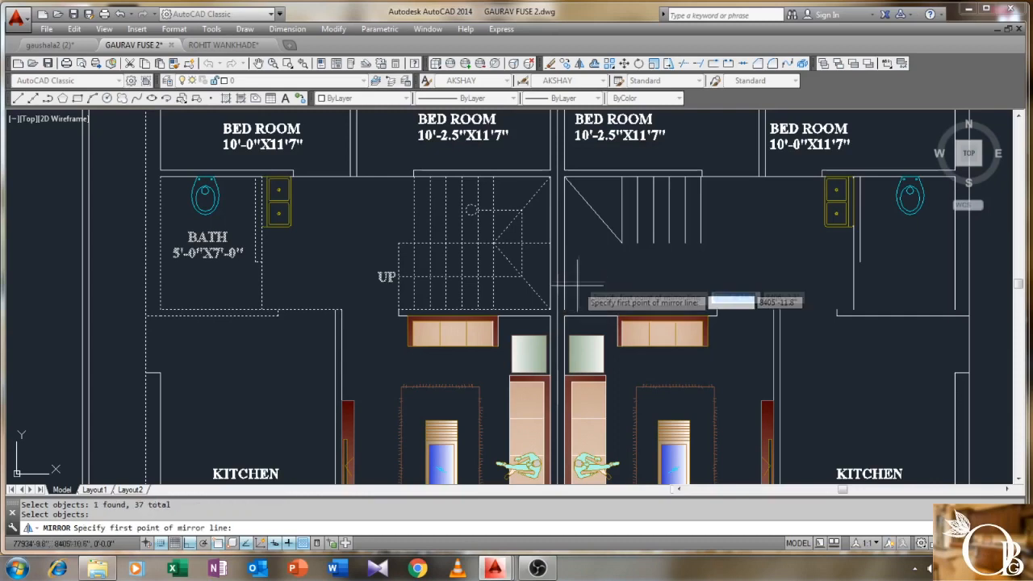
{"action": "left_click", "coordinate": [557, 306]}
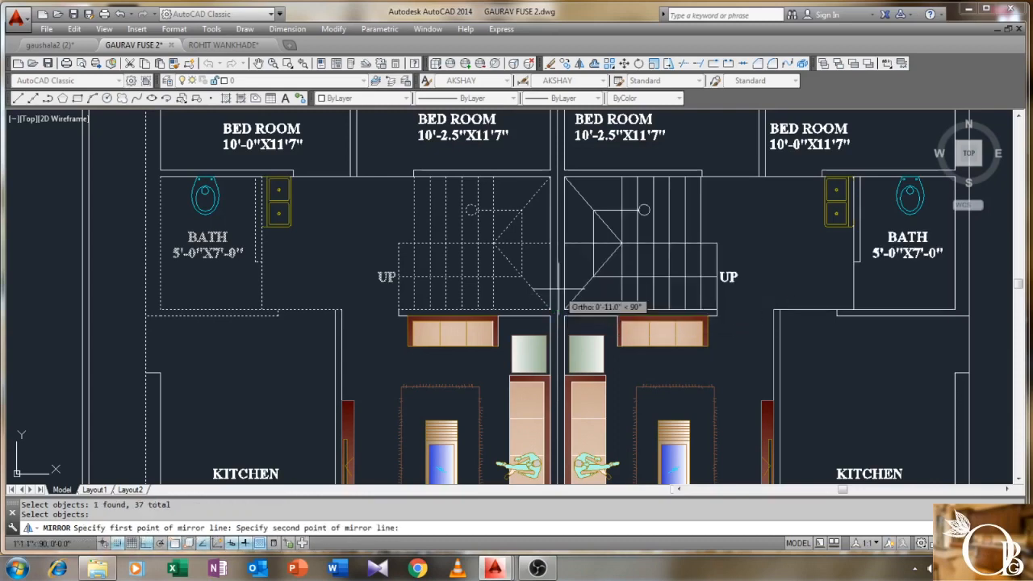
{"action": "left_click", "coordinate": [557, 216]}
{"action": "key", "text": "Return"}
{"action": "scroll", "coordinate": [571, 218], "scroll_direction": "down", "scroll_amount": 2}
{"action": "middle_click_drag", "start_coordinate": [654, 248], "coordinate": [557, 245]}
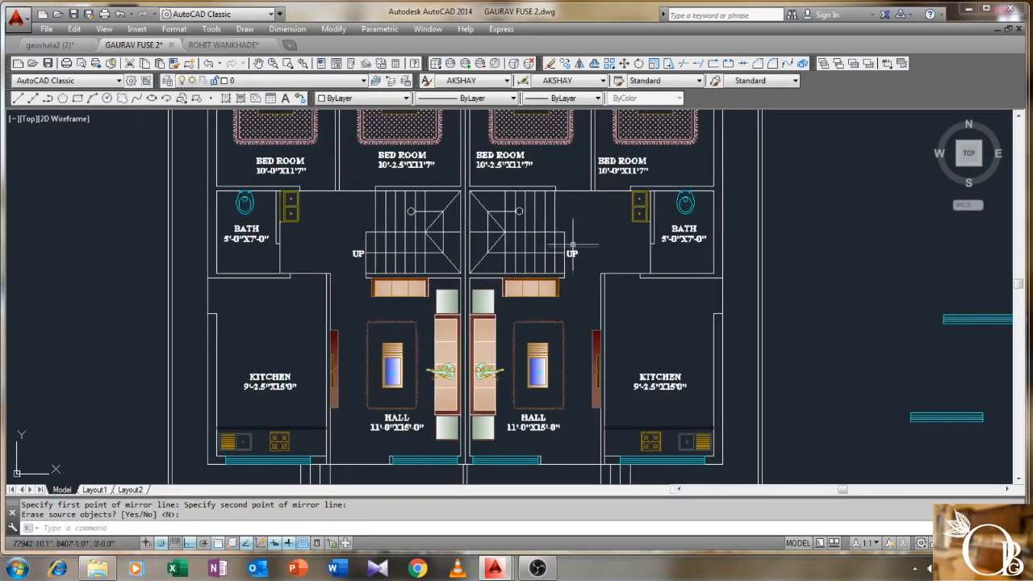
{"action": "scroll", "coordinate": [571, 254], "scroll_direction": "down", "scroll_amount": 2}
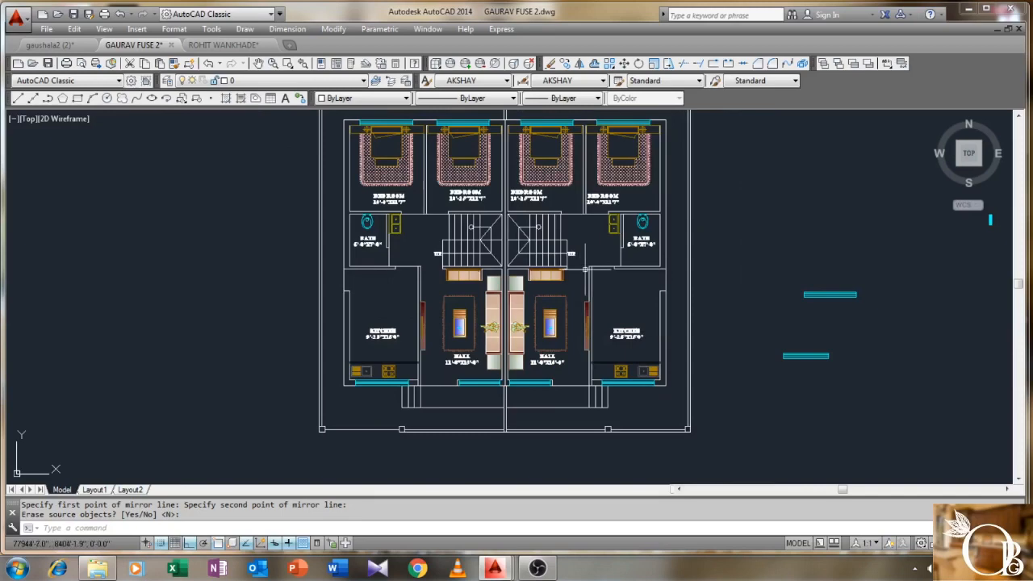
{"action": "scroll", "coordinate": [350, 298], "scroll_direction": "down", "scroll_amount": 2}
- Start MOVE and window-select the stray cyan pieces to the right of the plan
{"action": "left_click", "coordinate": [790, 218]}
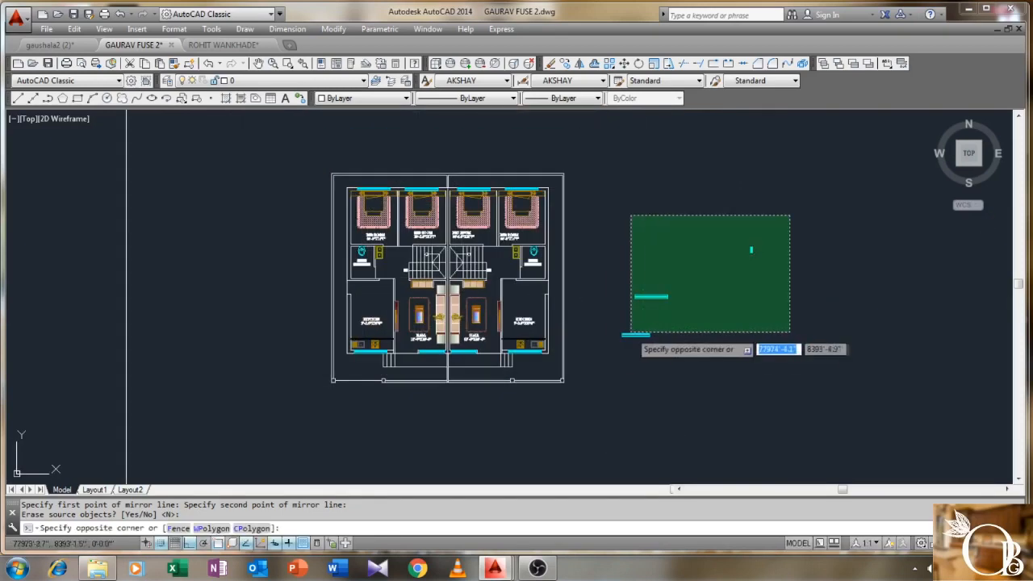
{"action": "left_click", "coordinate": [607, 348]}
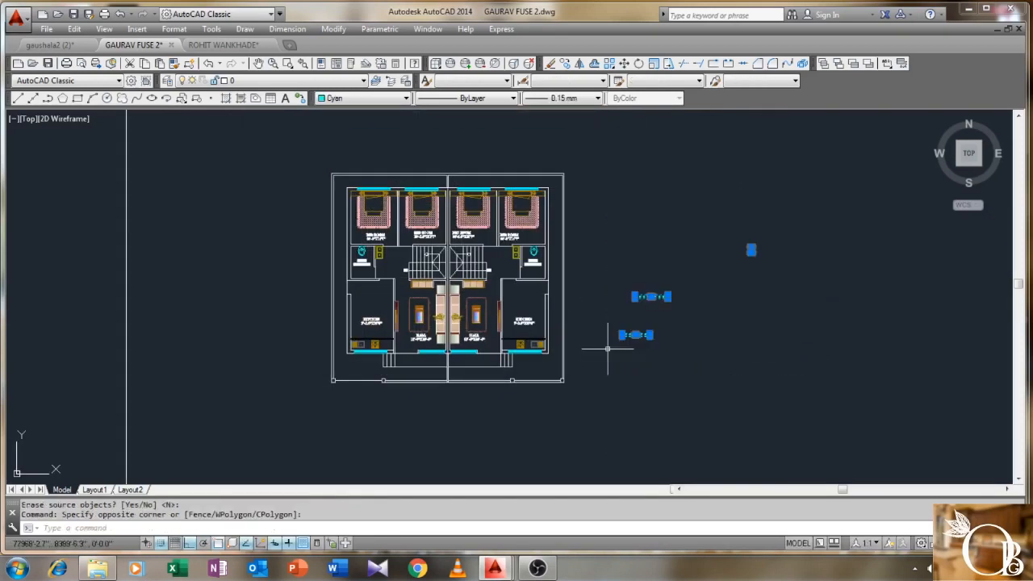
{"action": "key", "text": "Escape"}
{"action": "type", "text": "m"}
{"action": "key", "text": "Return"}
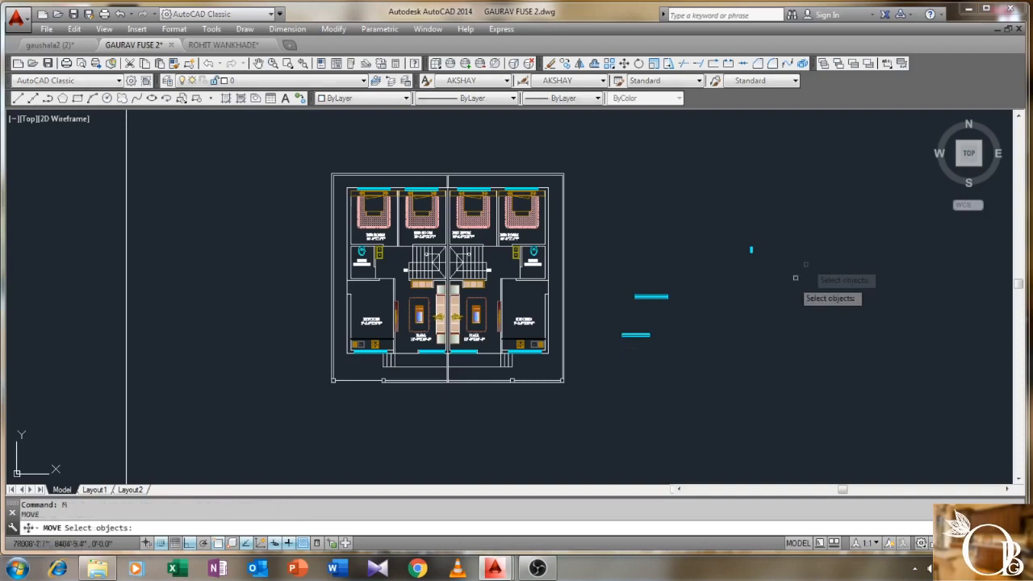
{"action": "left_click", "coordinate": [800, 212]}
{"action": "left_click", "coordinate": [618, 376]}
{"action": "key", "text": "Return"}
- Relocate the cyan pieces far to the right of the plan with Ortho off
{"action": "left_click", "coordinate": [635, 334]}
{"action": "scroll", "coordinate": [776, 354], "scroll_direction": "down", "scroll_amount": 3}
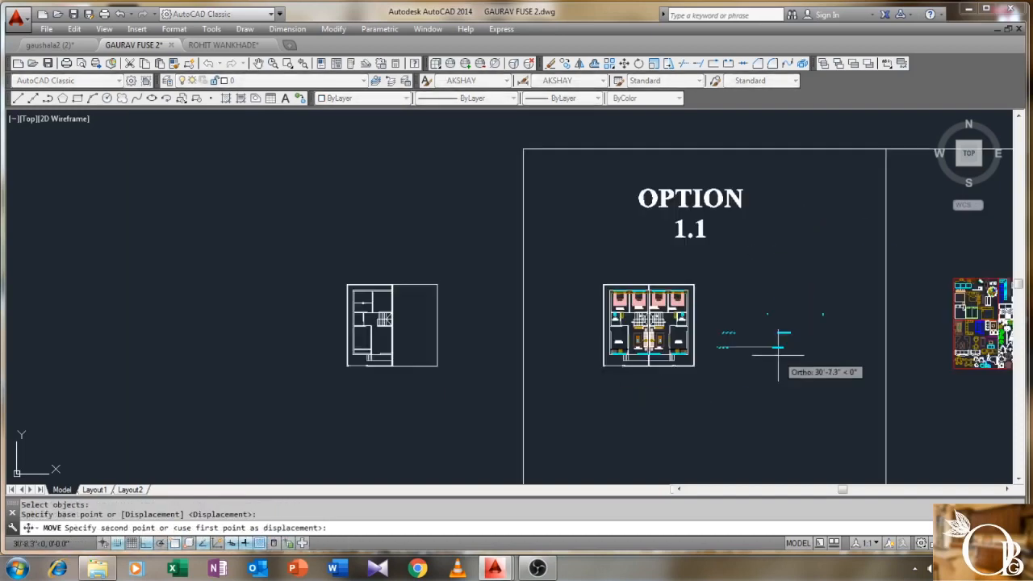
{"action": "scroll", "coordinate": [912, 348], "scroll_direction": "down", "scroll_amount": 2}
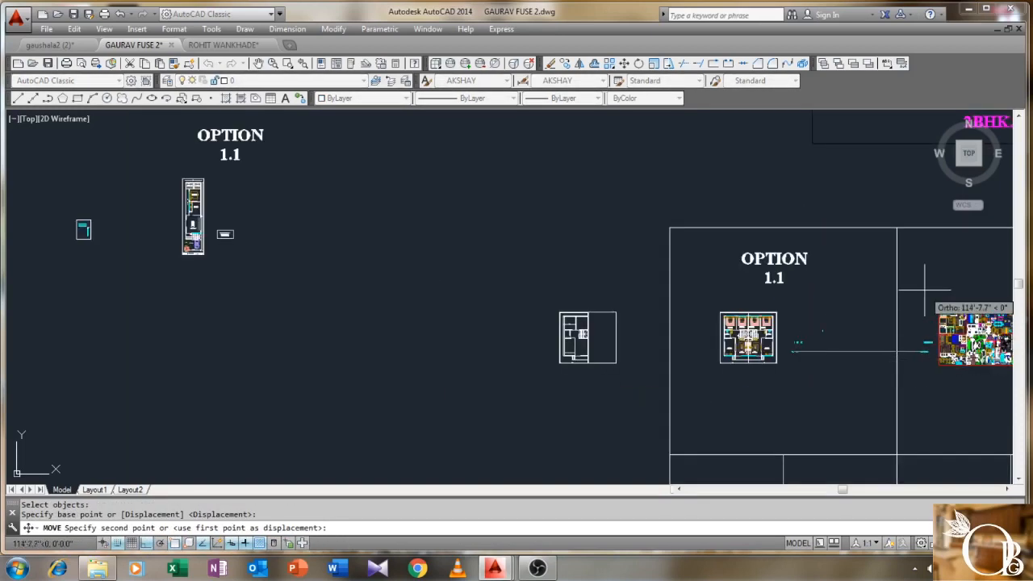
{"action": "key", "text": "F8"}
{"action": "scroll", "coordinate": [922, 266], "scroll_direction": "up", "scroll_amount": 2}
{"action": "middle_click_drag", "start_coordinate": [922, 265], "coordinate": [768, 242]}
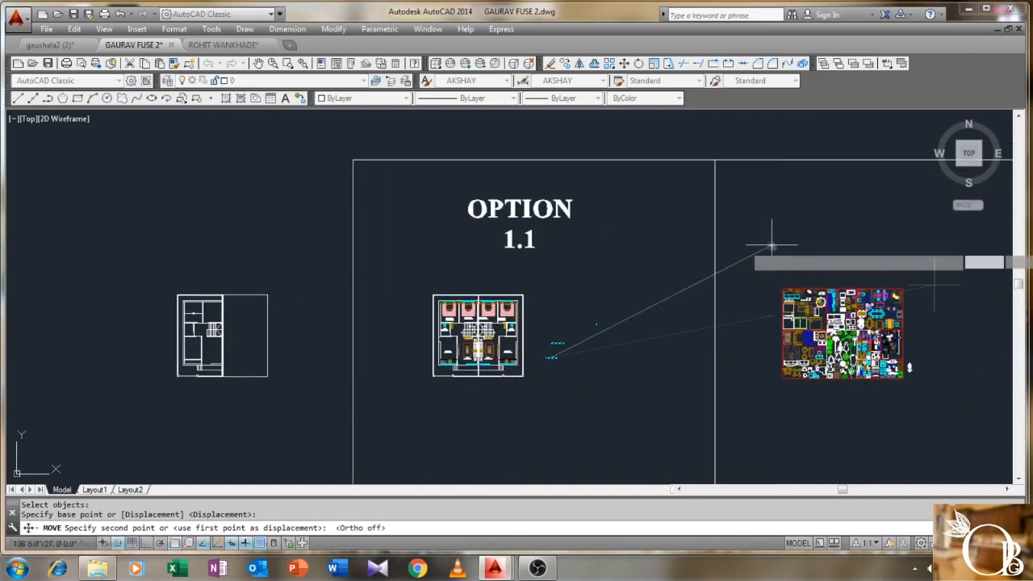
{"action": "scroll", "coordinate": [560, 346], "scroll_direction": "up", "scroll_amount": 4}
{"action": "middle_click_drag", "start_coordinate": [392, 371], "coordinate": [494, 330]}
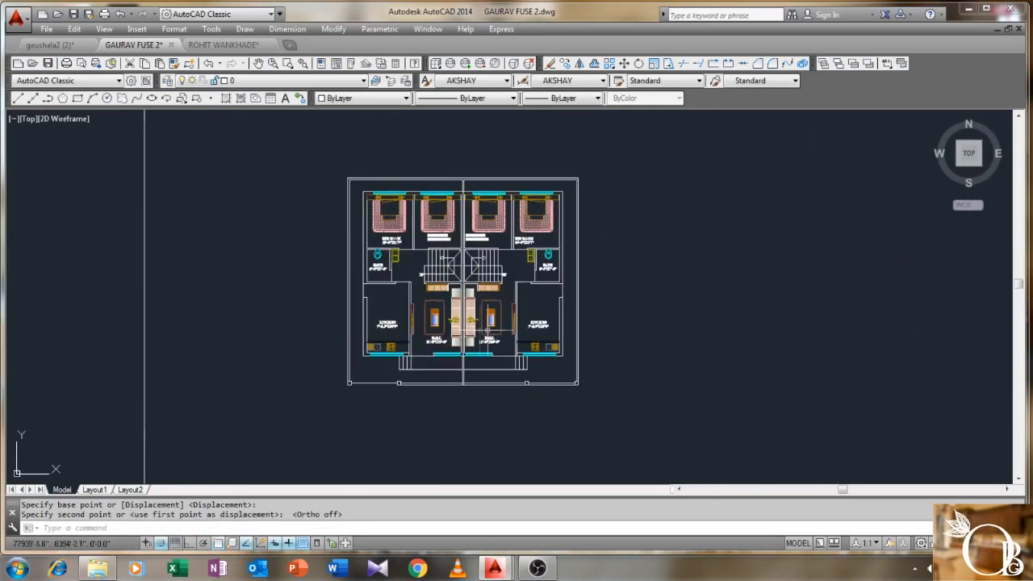
{"action": "key", "text": "Escape"}
- Select and erase the stray vertical line at the centre of the plan
{"action": "scroll", "coordinate": [497, 330], "scroll_direction": "up", "scroll_amount": 2}
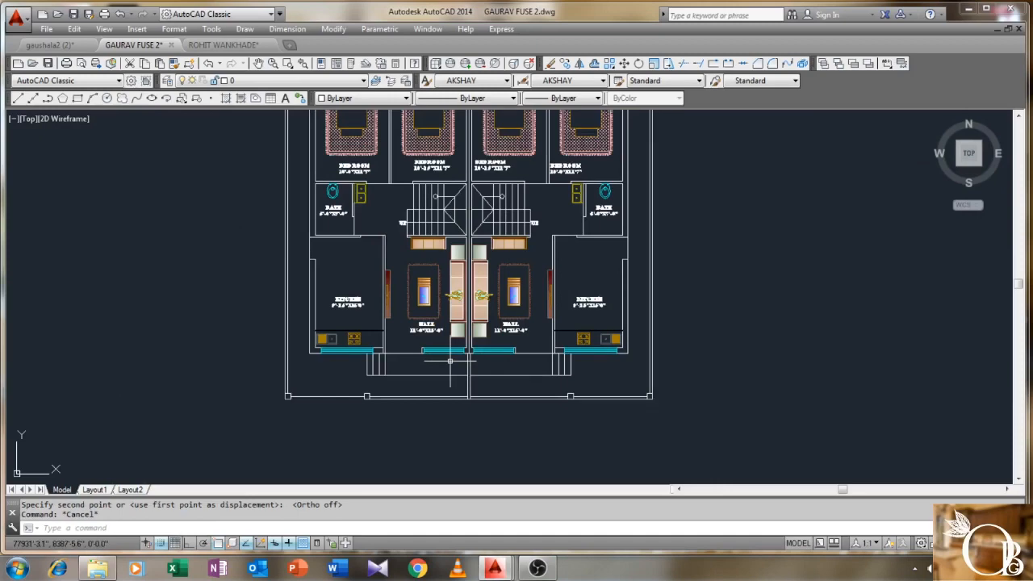
{"action": "scroll", "coordinate": [450, 359], "scroll_direction": "up", "scroll_amount": 3}
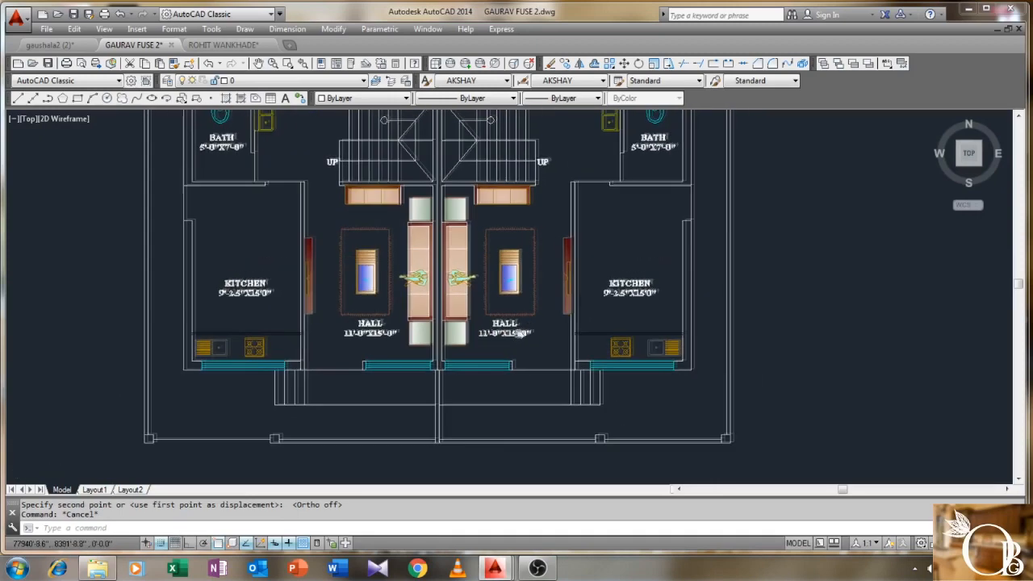
{"action": "scroll", "coordinate": [517, 345], "scroll_direction": "up", "scroll_amount": 2}
{"action": "scroll", "coordinate": [517, 344], "scroll_direction": "down", "scroll_amount": 2}
{"action": "middle_click_drag", "start_coordinate": [516, 347], "coordinate": [511, 310]}
{"action": "middle_click_drag", "start_coordinate": [484, 349], "coordinate": [483, 436]}
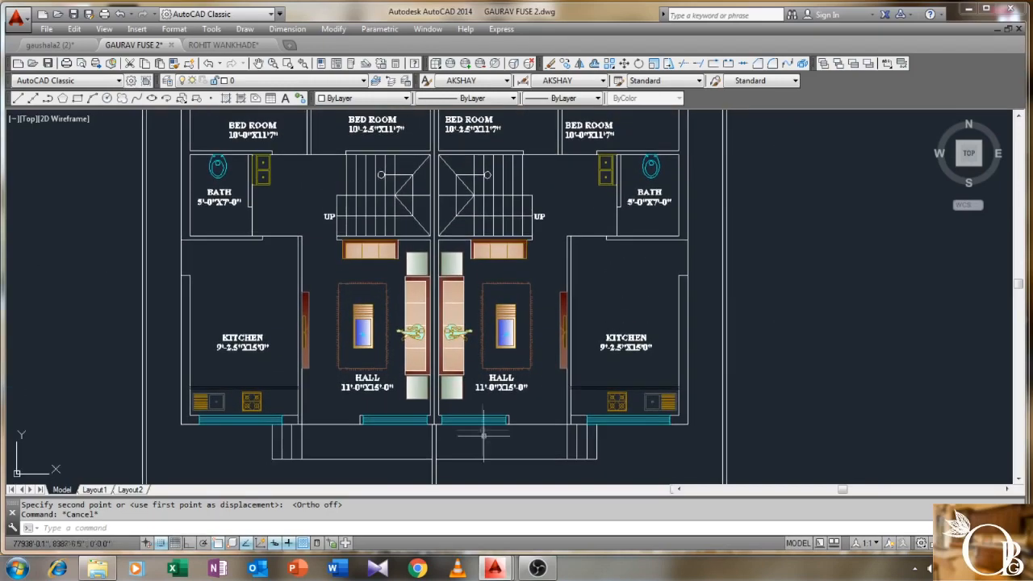
{"action": "left_click", "coordinate": [434, 414]}
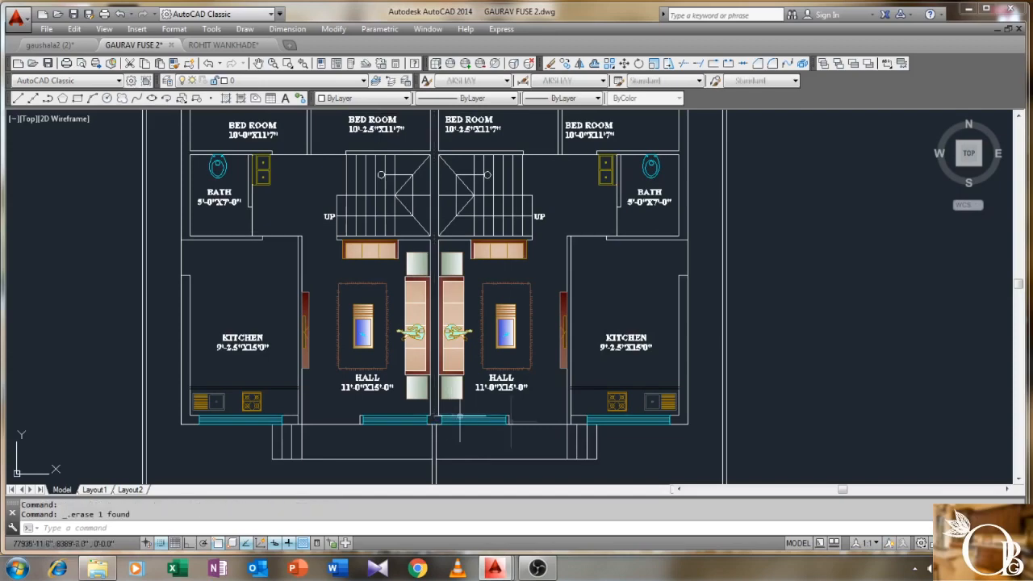
{"action": "scroll", "coordinate": [548, 405], "scroll_direction": "down", "scroll_amount": 2}
{"action": "middle_click_drag", "start_coordinate": [549, 405], "coordinate": [578, 452]}
{"action": "scroll", "coordinate": [484, 335], "scroll_direction": "up", "scroll_amount": 2}
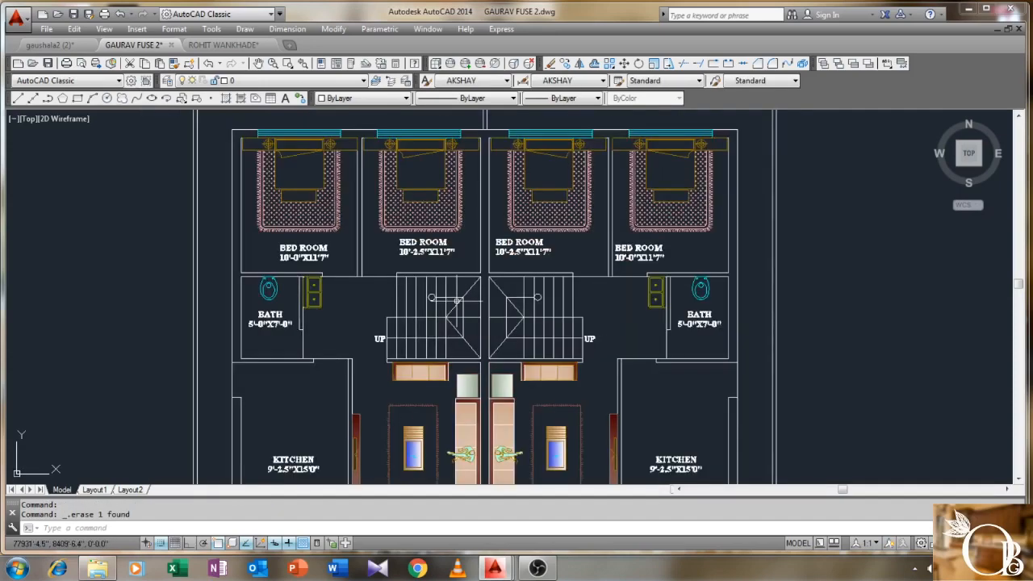
{"action": "middle_click_drag", "start_coordinate": [484, 201], "coordinate": [470, 168]}
{"action": "scroll", "coordinate": [470, 258], "scroll_direction": "up", "scroll_amount": 1}
{"action": "scroll", "coordinate": [468, 255], "scroll_direction": "down", "scroll_amount": 1}
{"action": "scroll", "coordinate": [468, 169], "scroll_direction": "down", "scroll_amount": 2}
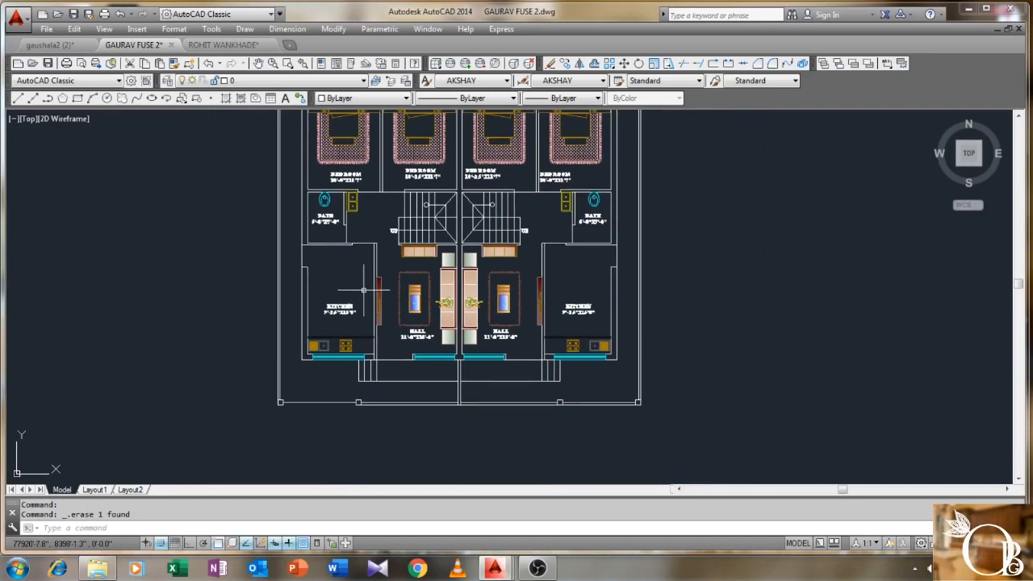
{"action": "scroll", "coordinate": [546, 367], "scroll_direction": "up", "scroll_amount": 2}
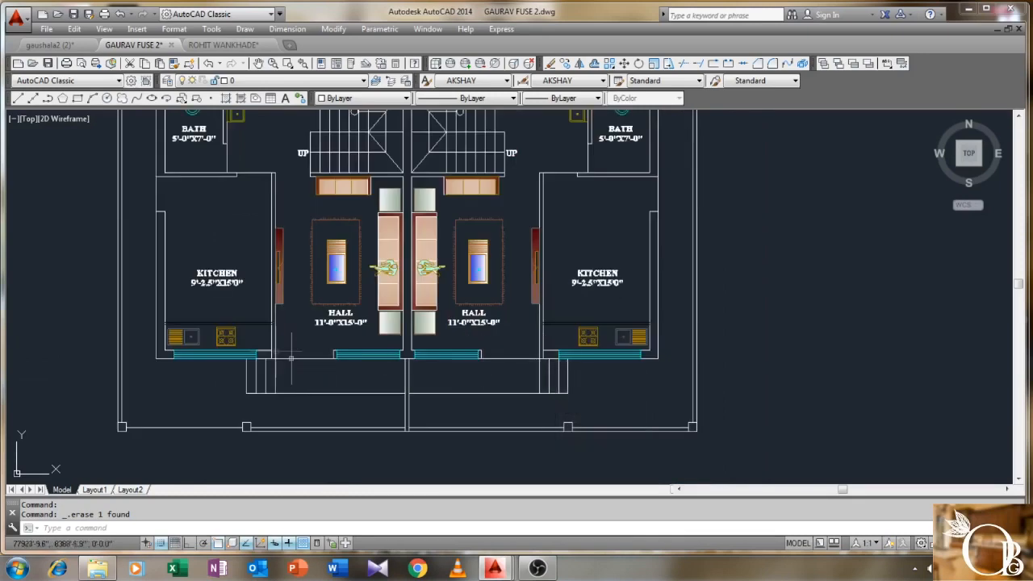
- Trim the lines crossing below the halls against a window of cutting edges
{"action": "key", "text": "Return"}
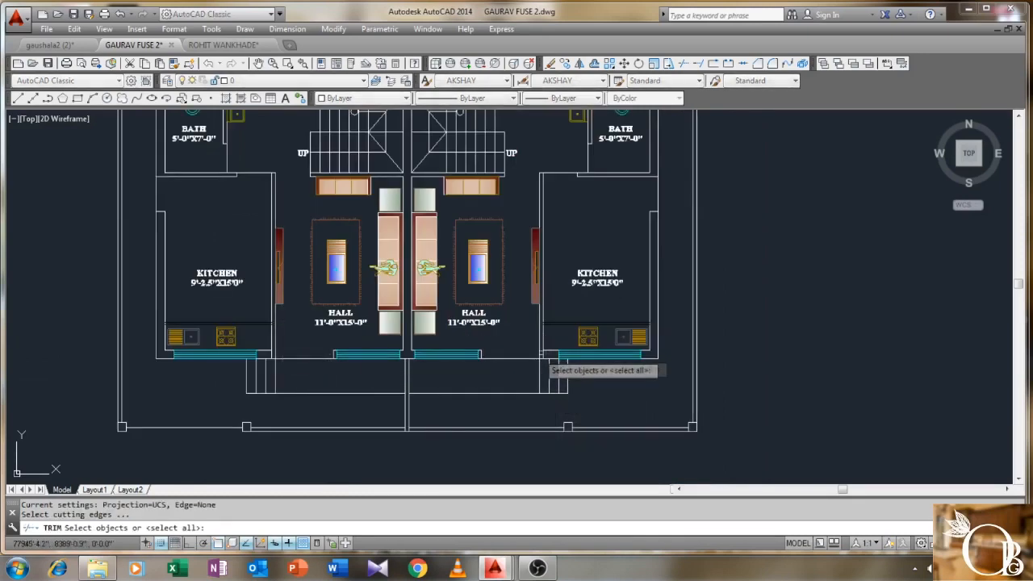
{"action": "left_click", "coordinate": [556, 331]}
{"action": "left_click", "coordinate": [266, 395]}
{"action": "key", "text": "Return"}
{"action": "scroll", "coordinate": [268, 354], "scroll_direction": "up", "scroll_amount": 4}
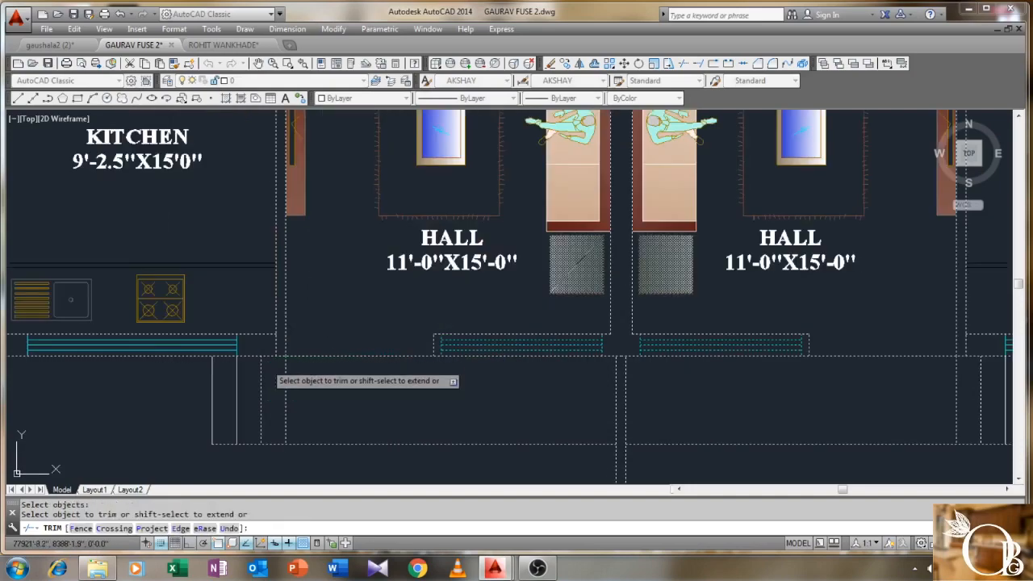
{"action": "scroll", "coordinate": [473, 382], "scroll_direction": "down", "scroll_amount": 4}
{"action": "scroll", "coordinate": [594, 369], "scroll_direction": "up", "scroll_amount": 6}
{"action": "left_click", "coordinate": [590, 312]}
{"action": "left_click", "coordinate": [489, 261]}
{"action": "scroll", "coordinate": [489, 270], "scroll_direction": "down", "scroll_amount": 5}
{"action": "scroll", "coordinate": [496, 274], "scroll_direction": "down", "scroll_amount": 4}
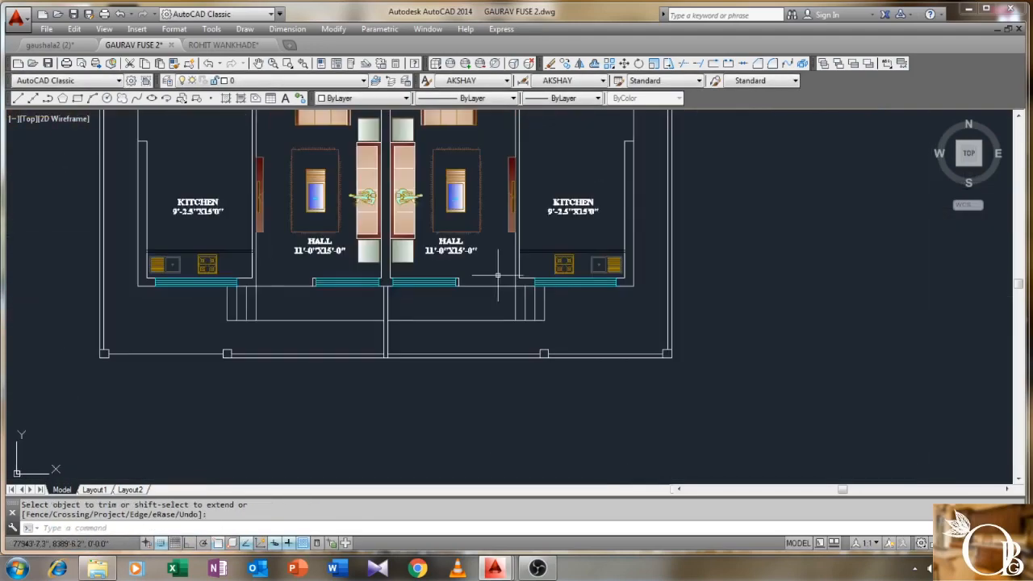
{"action": "middle_click_drag", "start_coordinate": [501, 396], "coordinate": [500, 288]}
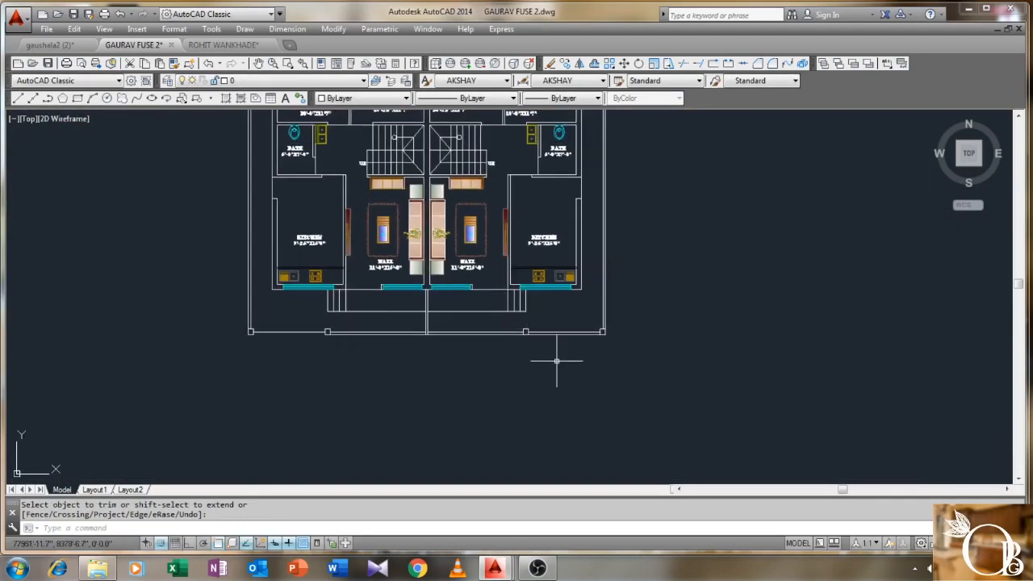
{"action": "scroll", "coordinate": [556, 361], "scroll_direction": "up", "scroll_amount": 2}
- Trim the overshooting bottom-right boundary lines back to the outer wall line
{"action": "key", "text": "Return"}
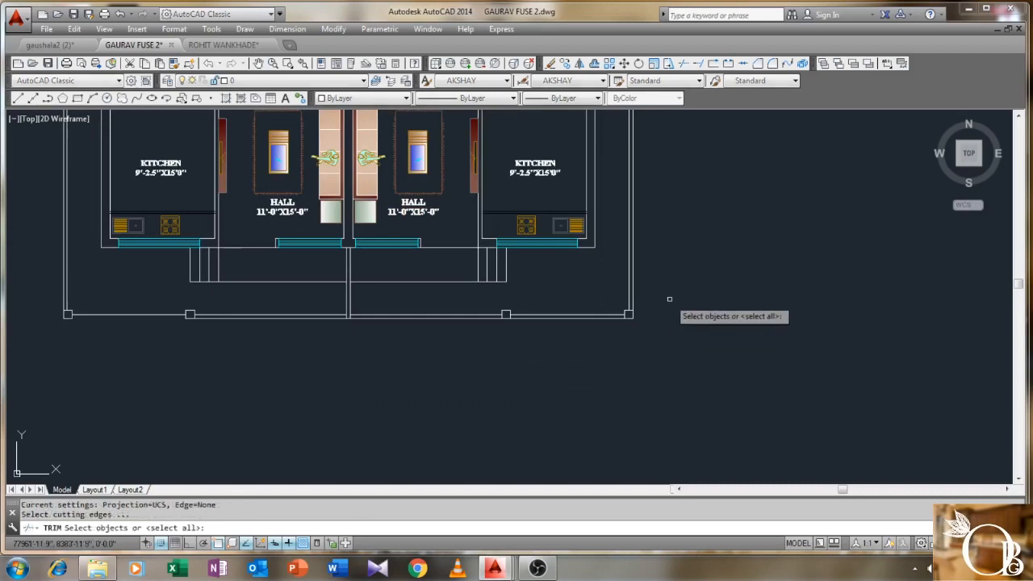
{"action": "left_click", "coordinate": [675, 288]}
{"action": "left_click", "coordinate": [484, 365]}
{"action": "key", "text": "Return"}
{"action": "scroll", "coordinate": [537, 321], "scroll_direction": "up", "scroll_amount": 3}
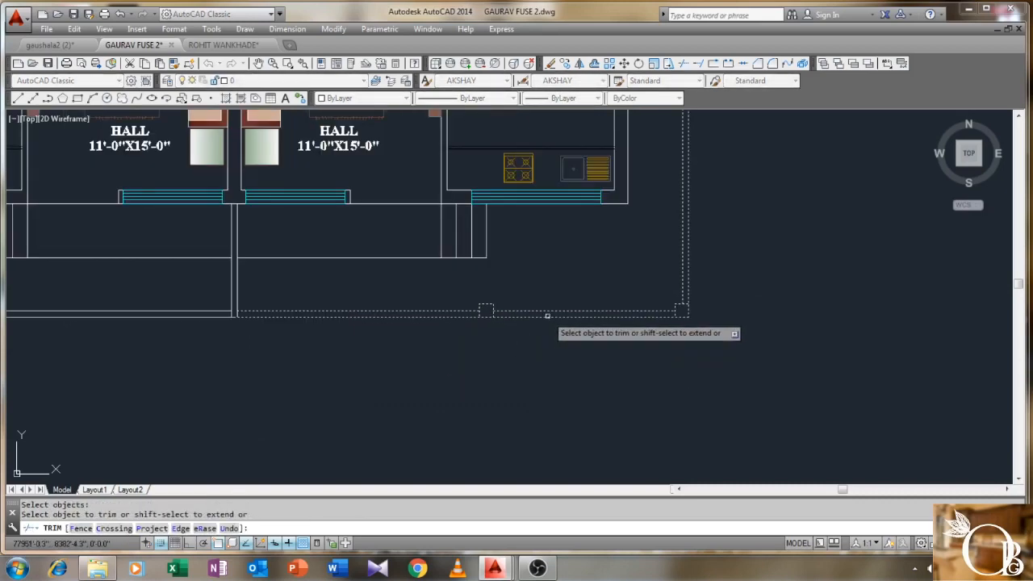
{"action": "left_click", "coordinate": [553, 315]}
{"action": "left_click", "coordinate": [539, 327]}
{"action": "right_click", "coordinate": [542, 267]}
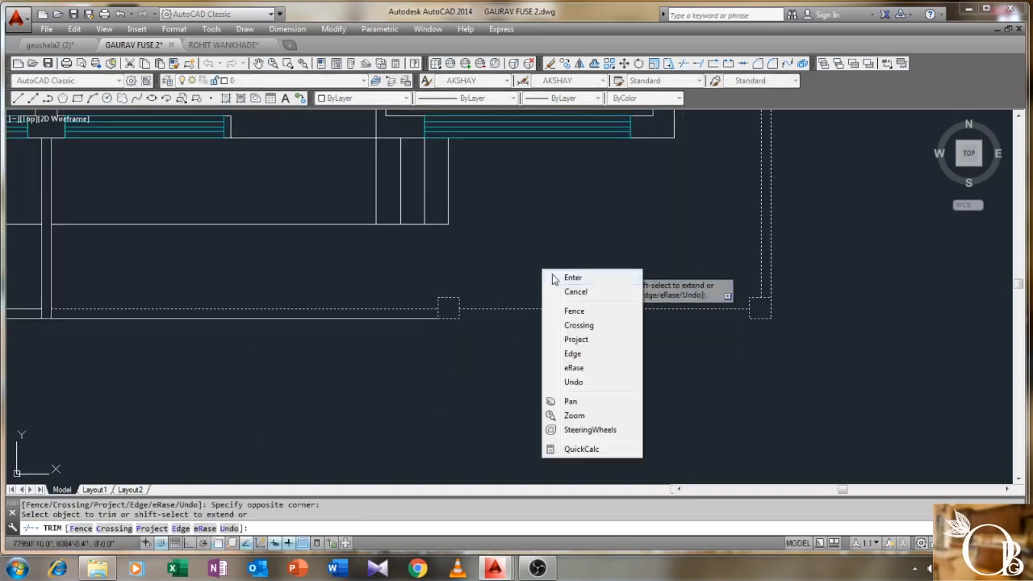
{"action": "left_click", "coordinate": [562, 277]}
{"action": "scroll", "coordinate": [553, 259], "scroll_direction": "down", "scroll_amount": 5}
{"action": "middle_click_drag", "start_coordinate": [541, 349], "coordinate": [558, 382]}
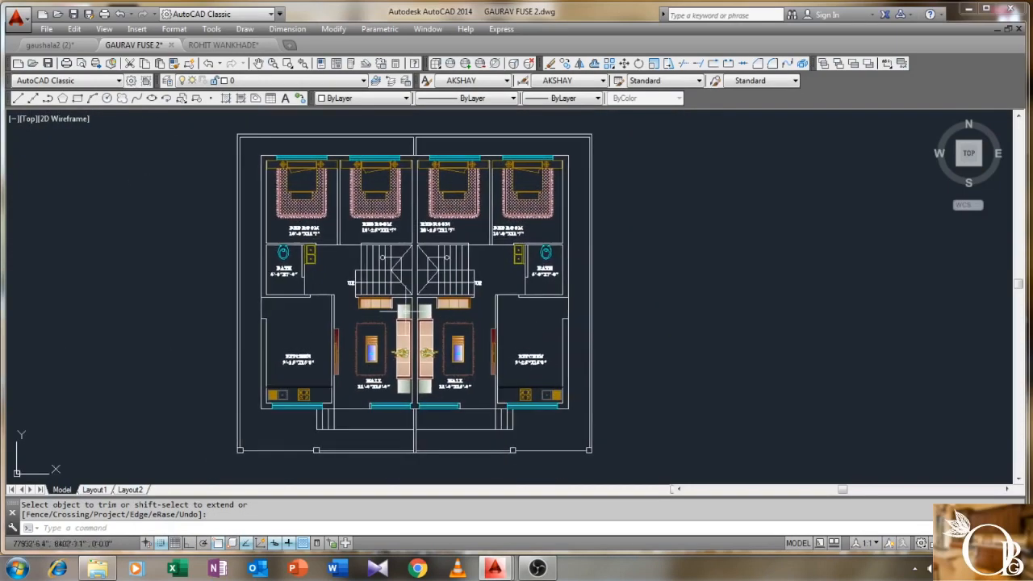
- Add a linear dimension for the 50' overall width above the plan
{"action": "left_click", "coordinate": [287, 29]}
{"action": "left_click", "coordinate": [300, 60]}
{"action": "scroll", "coordinate": [232, 133], "scroll_direction": "up", "scroll_amount": 4}
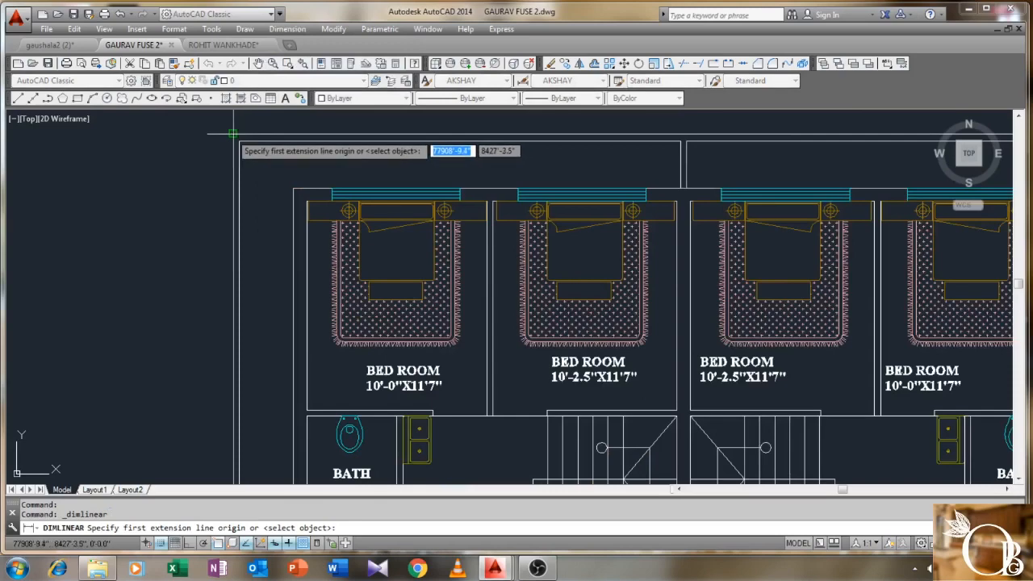
{"action": "left_click", "coordinate": [232, 134]}
{"action": "scroll", "coordinate": [242, 141], "scroll_direction": "down", "scroll_amount": 3}
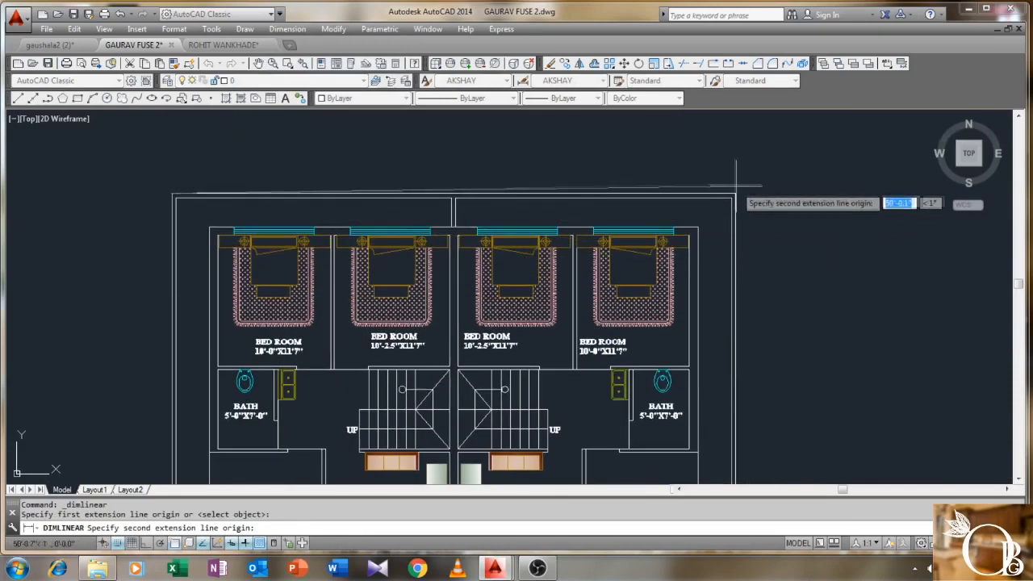
{"action": "left_click", "coordinate": [735, 194]}
{"action": "left_click", "coordinate": [730, 170]}
{"action": "middle_click_drag", "start_coordinate": [766, 203], "coordinate": [694, 171]}
- Dimension the 45' depth along the right side of the plan
{"action": "right_click", "coordinate": [694, 171]}
{"action": "left_click", "coordinate": [710, 175]}
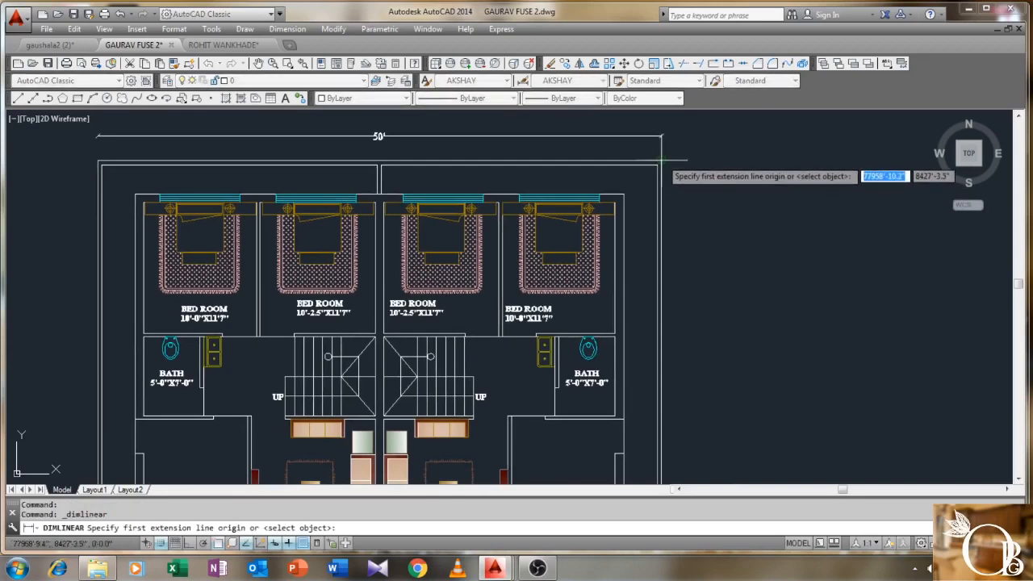
{"action": "left_click", "coordinate": [661, 161]}
{"action": "scroll", "coordinate": [664, 223], "scroll_direction": "down", "scroll_amount": 3}
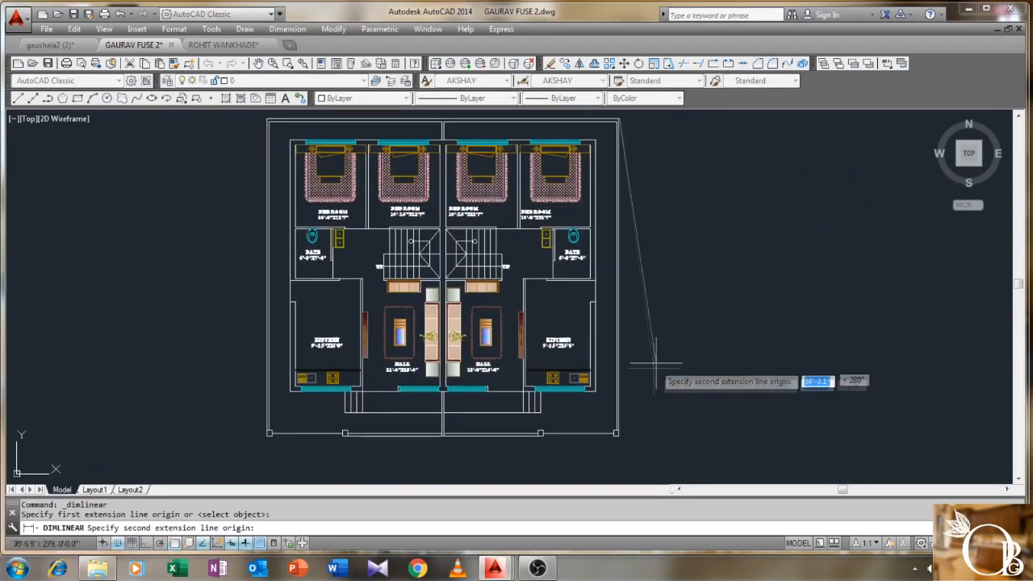
{"action": "scroll", "coordinate": [645, 387], "scroll_direction": "up", "scroll_amount": 5}
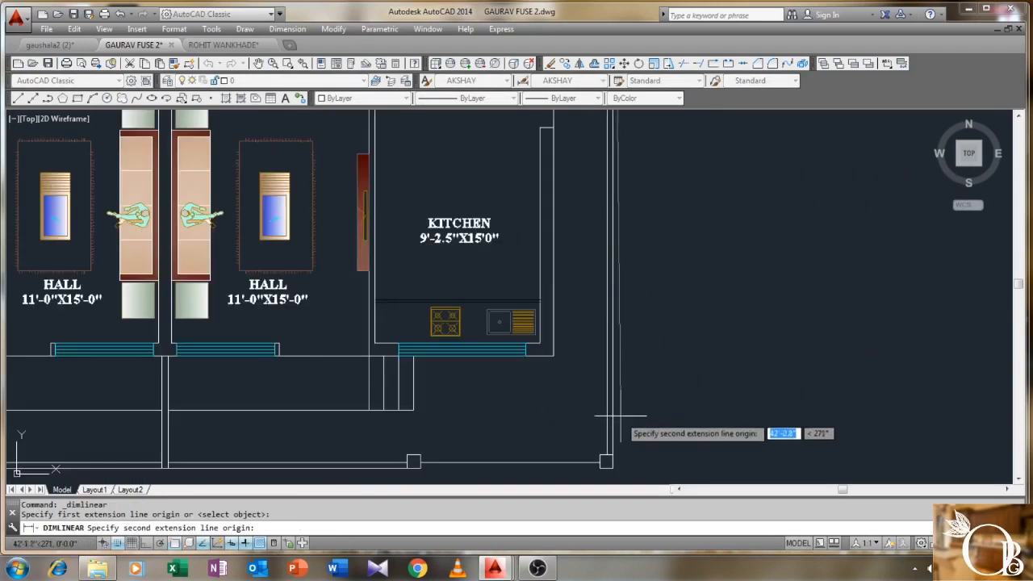
{"action": "left_click", "coordinate": [610, 465]}
{"action": "left_click", "coordinate": [670, 415]}
{"action": "scroll", "coordinate": [639, 412], "scroll_direction": "down", "scroll_amount": 2}
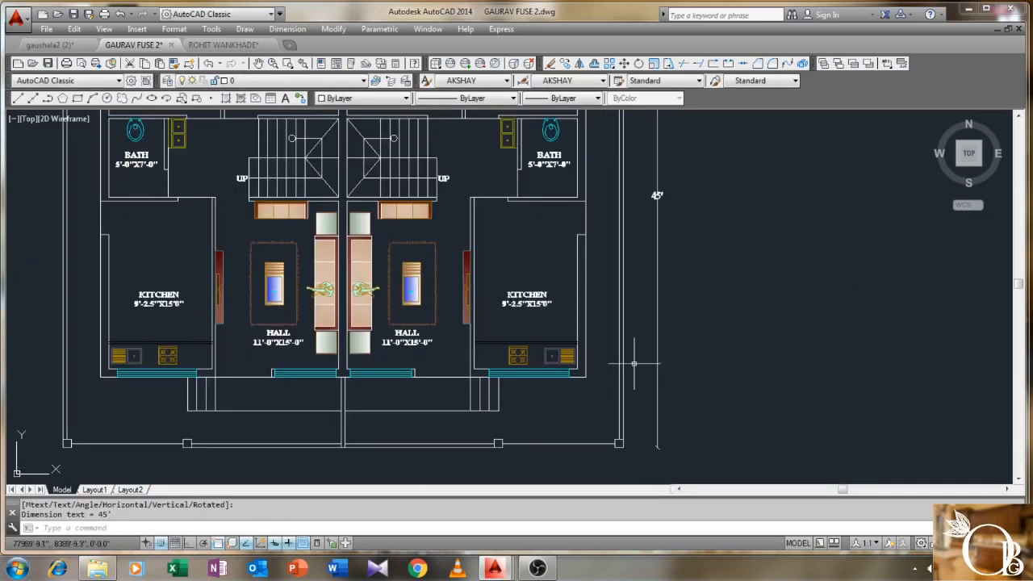
{"action": "scroll", "coordinate": [634, 363], "scroll_direction": "down", "scroll_amount": 5}
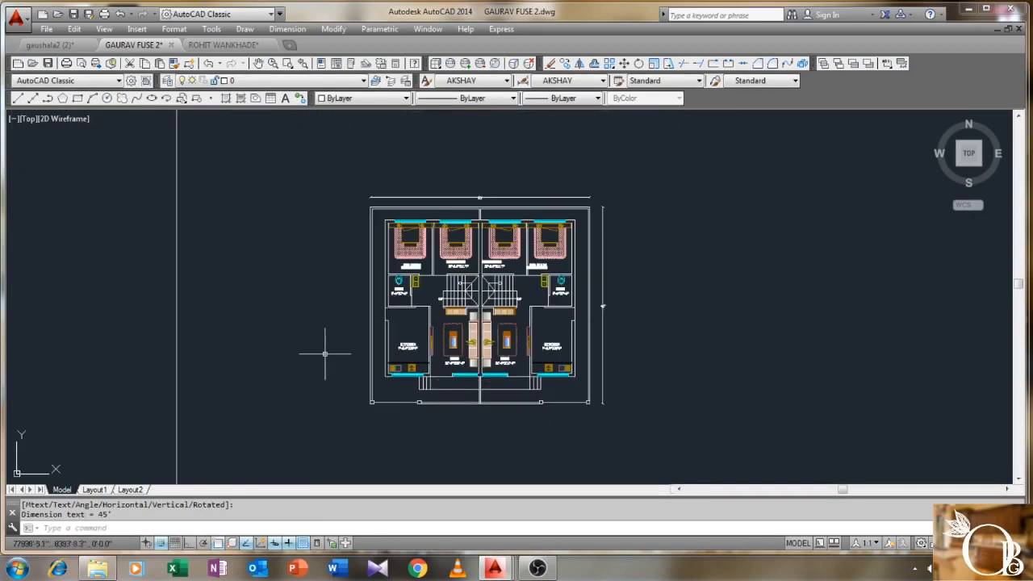
- Dimension the matching 45' depth along the left side of the plan
{"action": "right_click", "coordinate": [292, 252]}
{"action": "left_click", "coordinate": [319, 260]}
{"action": "scroll", "coordinate": [413, 185], "scroll_direction": "up", "scroll_amount": 4}
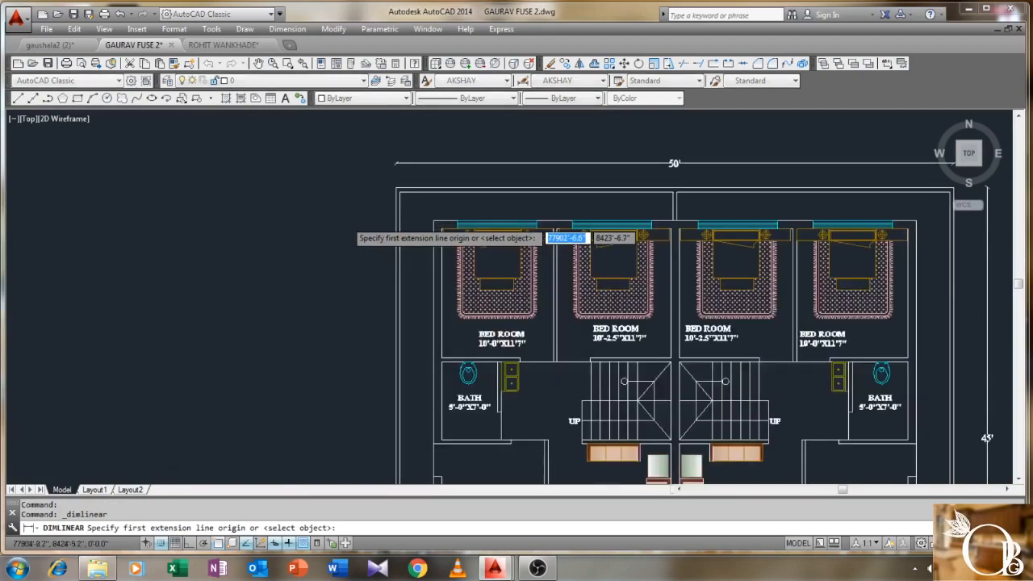
{"action": "left_click", "coordinate": [415, 176]}
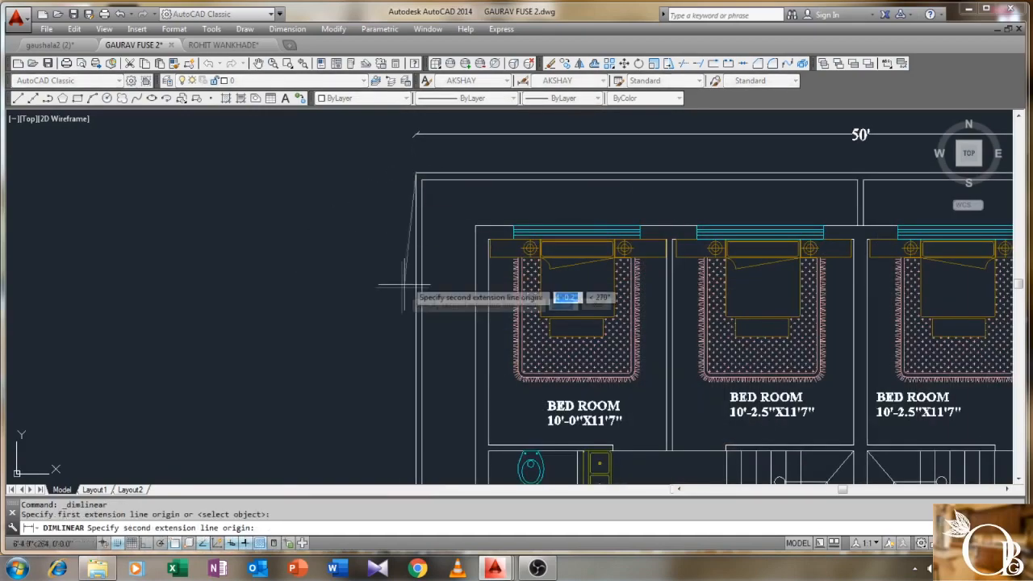
{"action": "scroll", "coordinate": [415, 357], "scroll_direction": "down", "scroll_amount": 3}
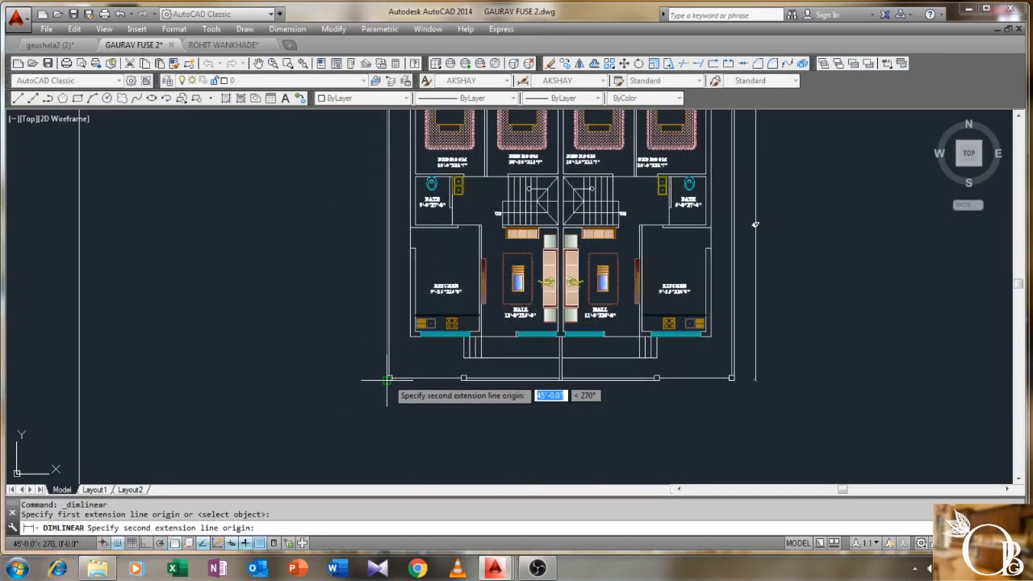
{"action": "left_click", "coordinate": [389, 377]}
{"action": "left_click", "coordinate": [366, 370]}
{"action": "scroll", "coordinate": [399, 234], "scroll_direction": "down", "scroll_amount": 1}
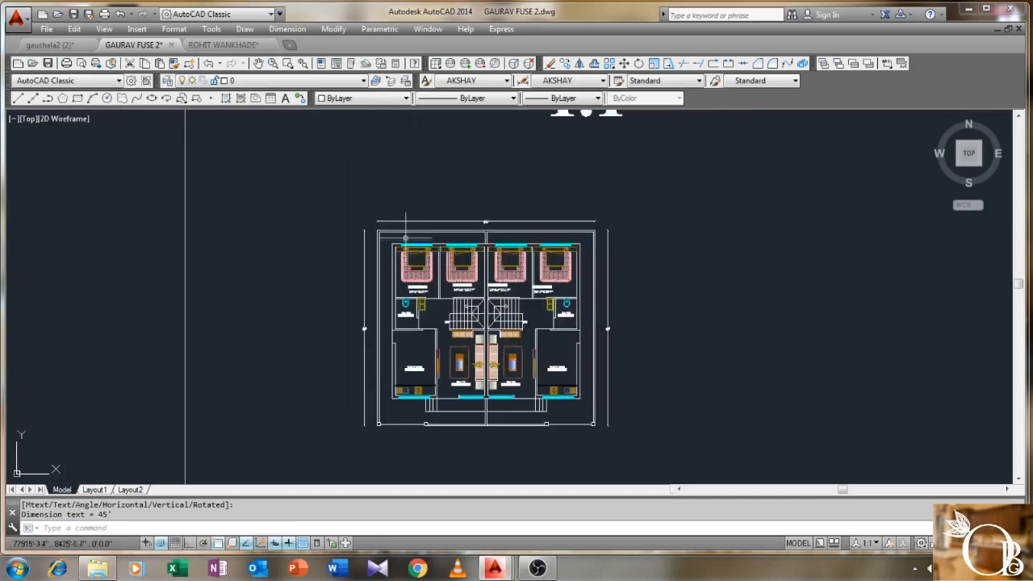
{"action": "scroll", "coordinate": [404, 226], "scroll_direction": "up", "scroll_amount": 3}
{"action": "scroll", "coordinate": [403, 238], "scroll_direction": "up", "scroll_amount": 2}
- With Ortho on, dimension the 3' offset between the outer and inner top walls
{"action": "right_click", "coordinate": [403, 242]}
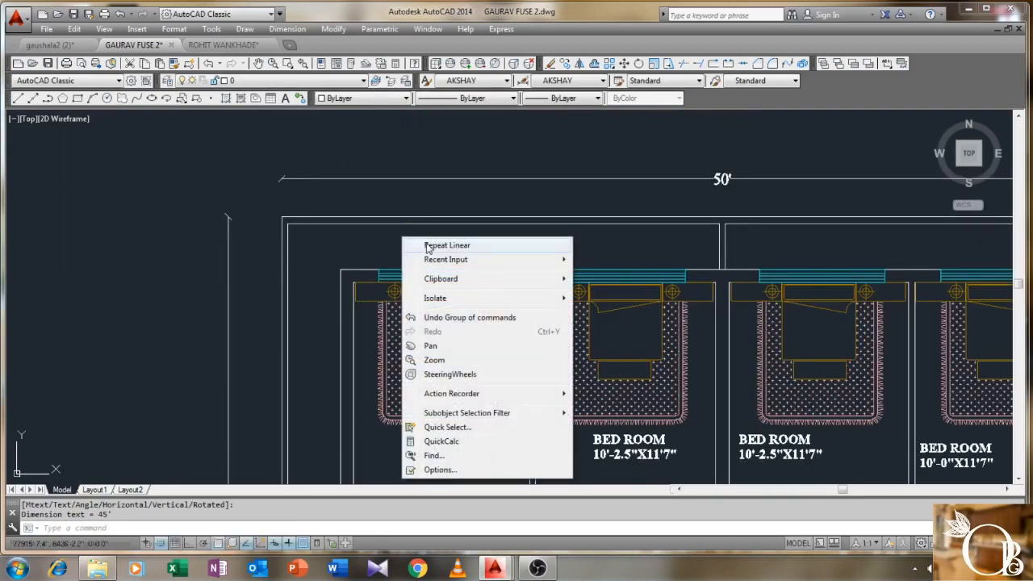
{"action": "left_click", "coordinate": [442, 245]}
{"action": "scroll", "coordinate": [428, 228], "scroll_direction": "up", "scroll_amount": 4}
{"action": "left_click", "coordinate": [292, 198]}
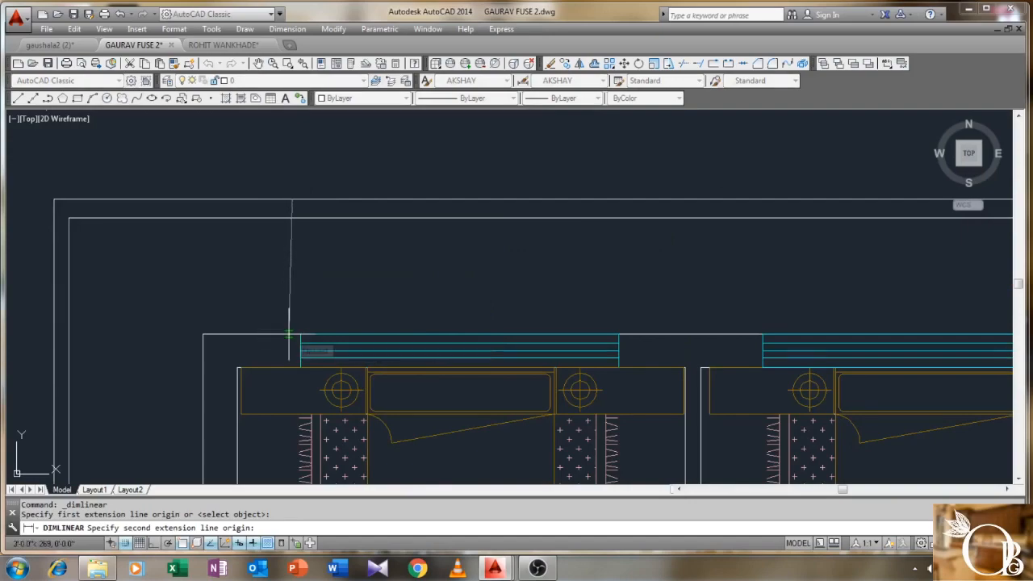
{"action": "key", "text": "F8"}
{"action": "left_click", "coordinate": [292, 332]}
{"action": "left_click", "coordinate": [278, 331]}
{"action": "scroll", "coordinate": [322, 252], "scroll_direction": "down", "scroll_amount": 3}
- Dimension the 3'-4" side offset between the two wall lines
{"action": "right_click", "coordinate": [324, 252]}
{"action": "left_click", "coordinate": [325, 253]}
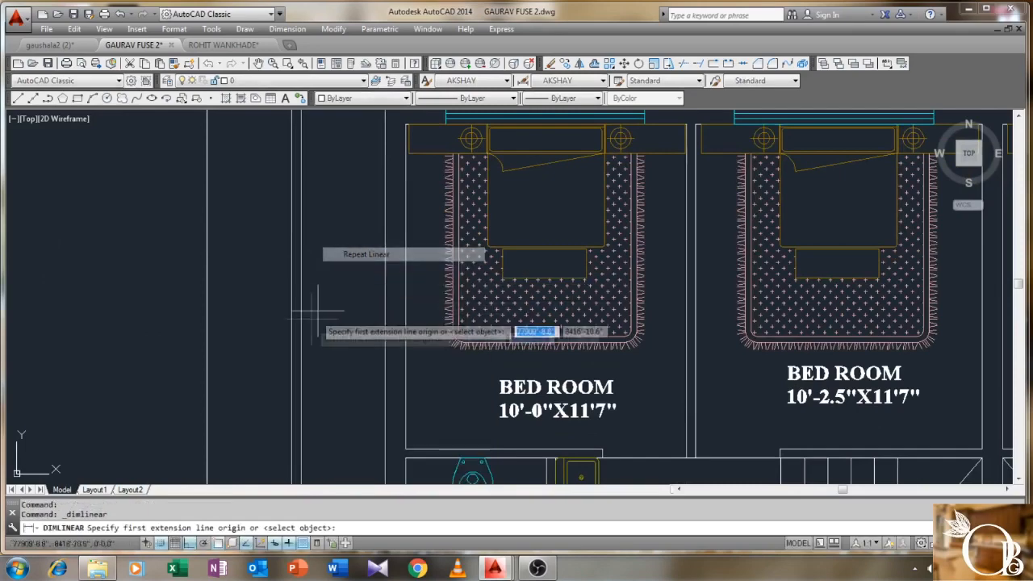
{"action": "left_click", "coordinate": [291, 329]}
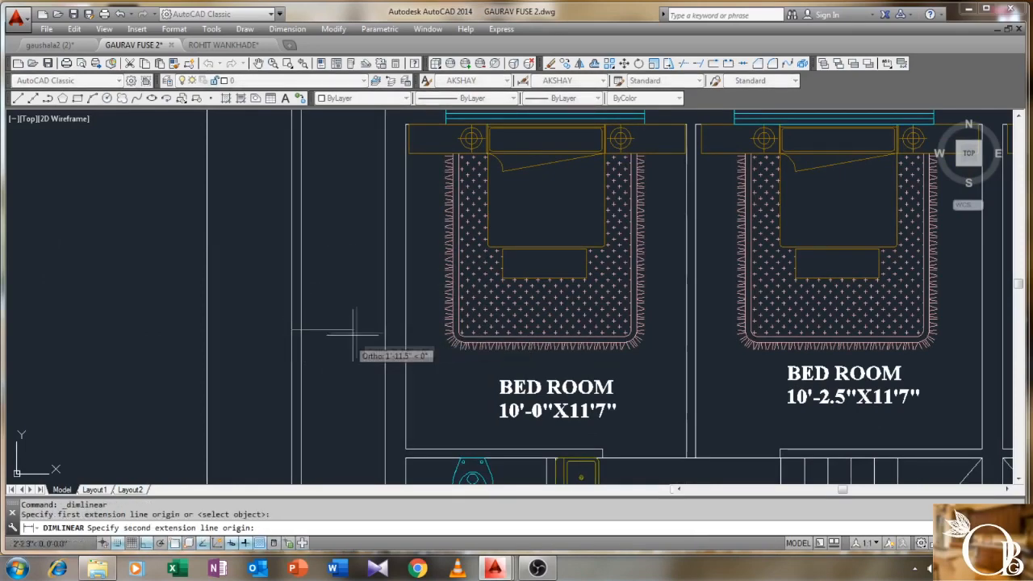
{"action": "left_click", "coordinate": [384, 331]}
{"action": "left_click", "coordinate": [370, 352]}
{"action": "scroll", "coordinate": [370, 352], "scroll_direction": "down", "scroll_amount": 4}
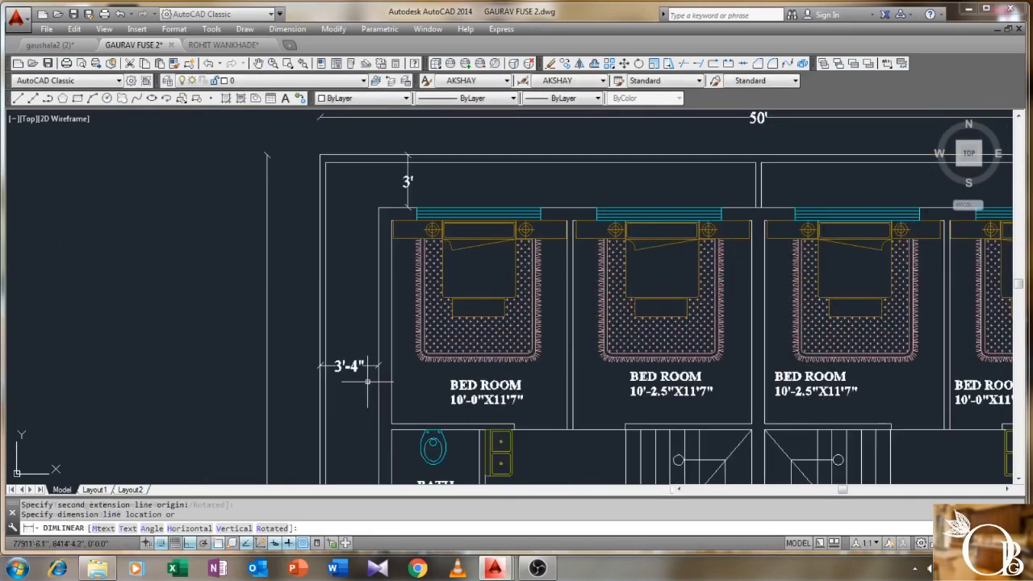
{"action": "scroll", "coordinate": [307, 296], "scroll_direction": "down", "scroll_amount": 3}
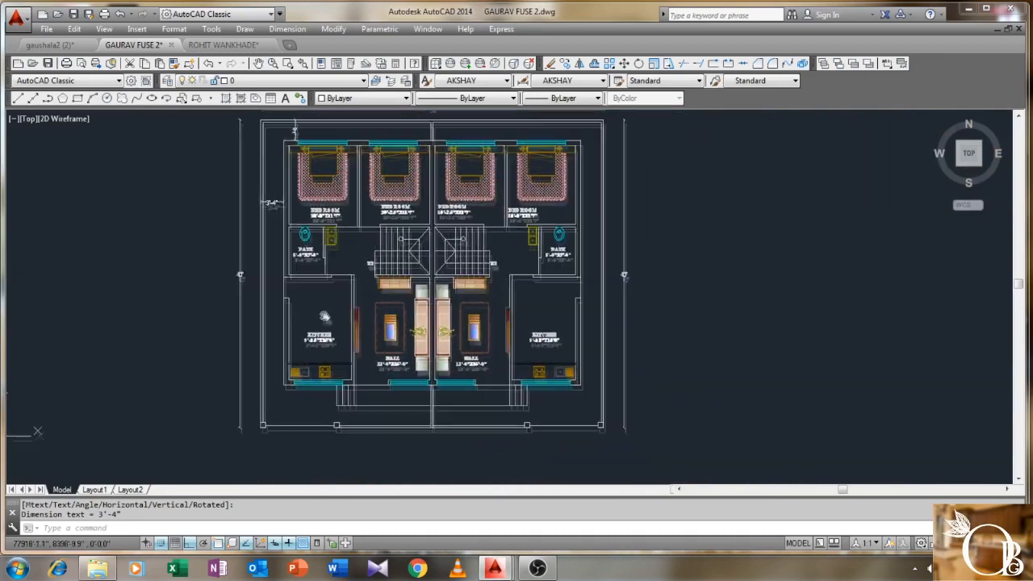
{"action": "scroll", "coordinate": [321, 311], "scroll_direction": "down", "scroll_amount": 2}
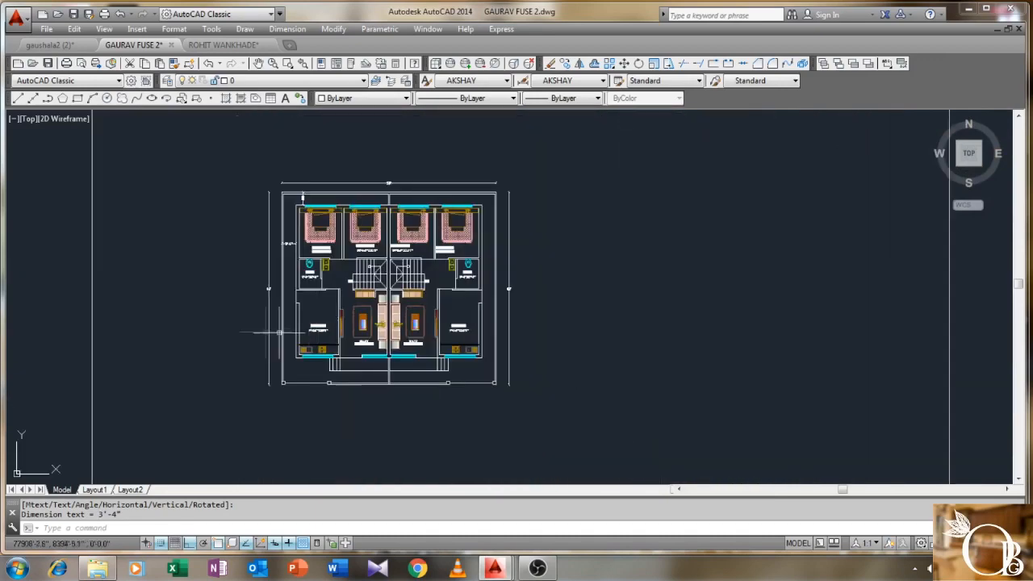
- Start COPY and window-select every piece of the existing title block
{"action": "scroll", "coordinate": [267, 331], "scroll_direction": "down", "scroll_amount": 2}
{"action": "middle_click_drag", "start_coordinate": [258, 331], "coordinate": [714, 363]}
{"action": "scroll", "coordinate": [714, 363], "scroll_direction": "down", "scroll_amount": 2}
{"action": "middle_click_drag", "start_coordinate": [496, 297], "coordinate": [802, 228]}
{"action": "scroll", "coordinate": [239, 152], "scroll_direction": "up", "scroll_amount": 3}
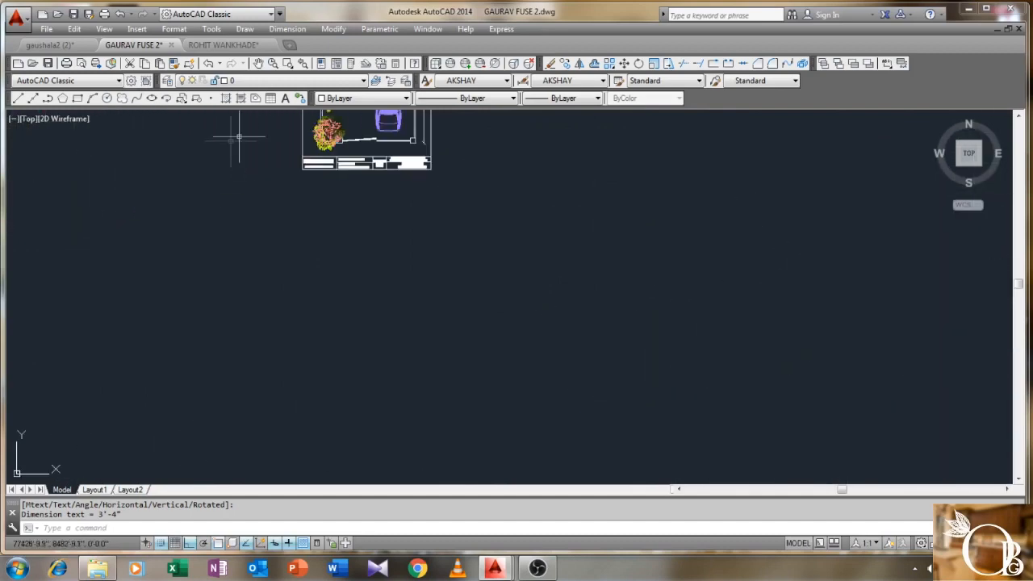
{"action": "scroll", "coordinate": [367, 159], "scroll_direction": "up", "scroll_amount": 2}
{"action": "middle_click_drag", "start_coordinate": [345, 158], "coordinate": [355, 234]}
{"action": "scroll", "coordinate": [284, 213], "scroll_direction": "up", "scroll_amount": 2}
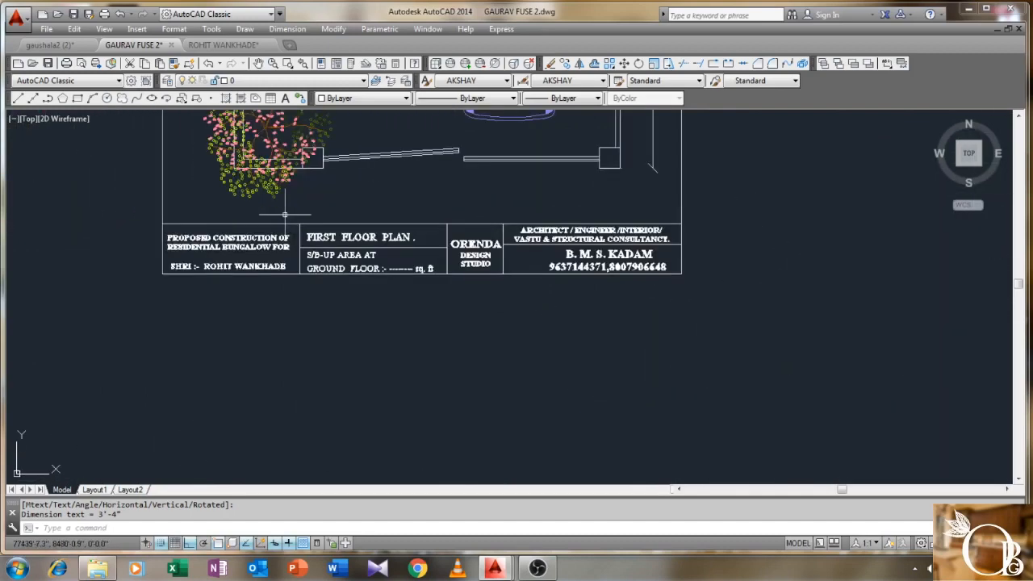
{"action": "type", "text": "co"}
{"action": "key", "text": "Return"}
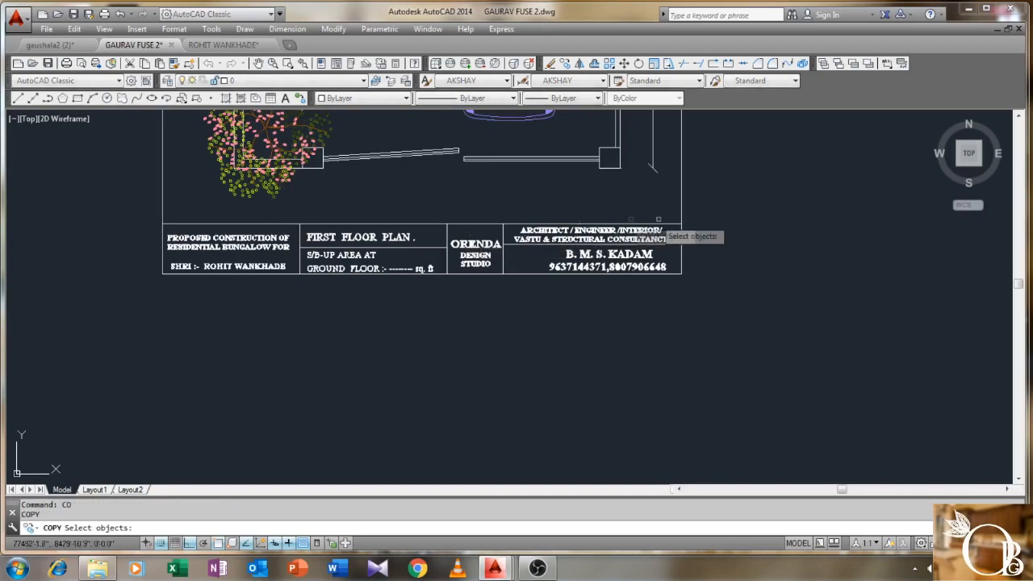
{"action": "left_click", "coordinate": [706, 215]}
{"action": "left_click", "coordinate": [116, 347]}
{"action": "key", "text": "Return"}
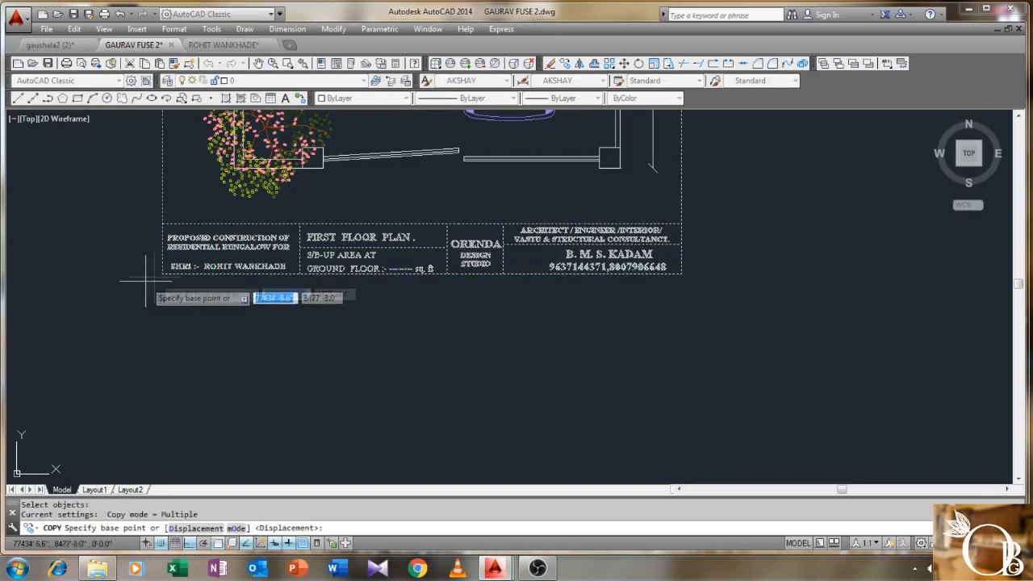
- Set a base point below the title block and bring the copy toward the new plan, Ortho off
{"action": "left_click", "coordinate": [162, 274]}
{"action": "scroll", "coordinate": [248, 422], "scroll_direction": "down", "scroll_amount": 5}
{"action": "middle_click_drag", "start_coordinate": [688, 429], "coordinate": [64, 316]}
{"action": "scroll", "coordinate": [157, 342], "scroll_direction": "down", "scroll_amount": 2}
{"action": "middle_click_drag", "start_coordinate": [353, 373], "coordinate": [135, 276]}
{"action": "key", "text": "F8"}
{"action": "scroll", "coordinate": [282, 335], "scroll_direction": "up", "scroll_amount": 4}
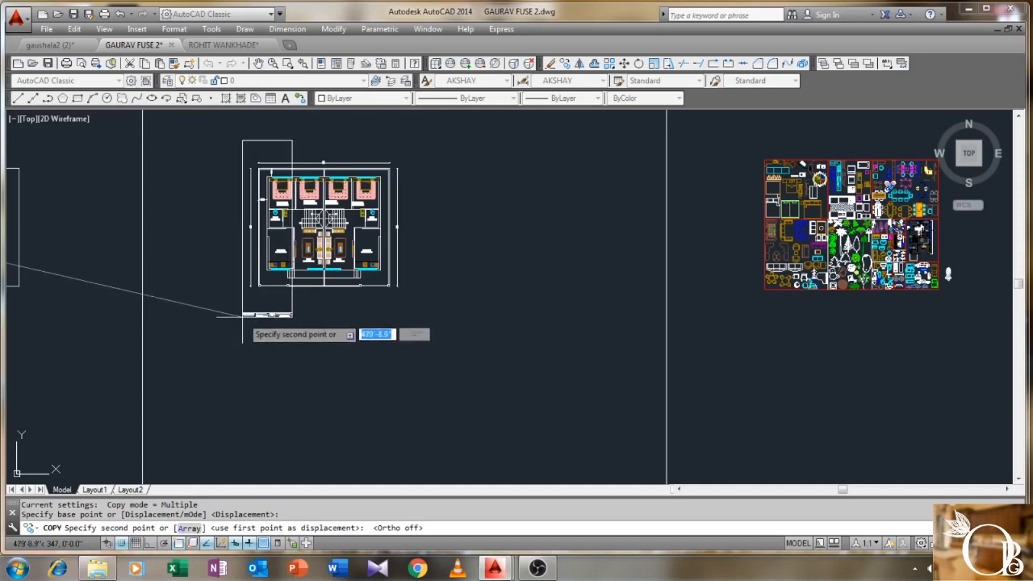
- Place the copied title block beneath the new plan and end the copy command
{"action": "left_click", "coordinate": [242, 316]}
{"action": "right_click", "coordinate": [236, 335]}
{"action": "left_click", "coordinate": [266, 341]}
{"action": "scroll", "coordinate": [255, 293], "scroll_direction": "up", "scroll_amount": 10}
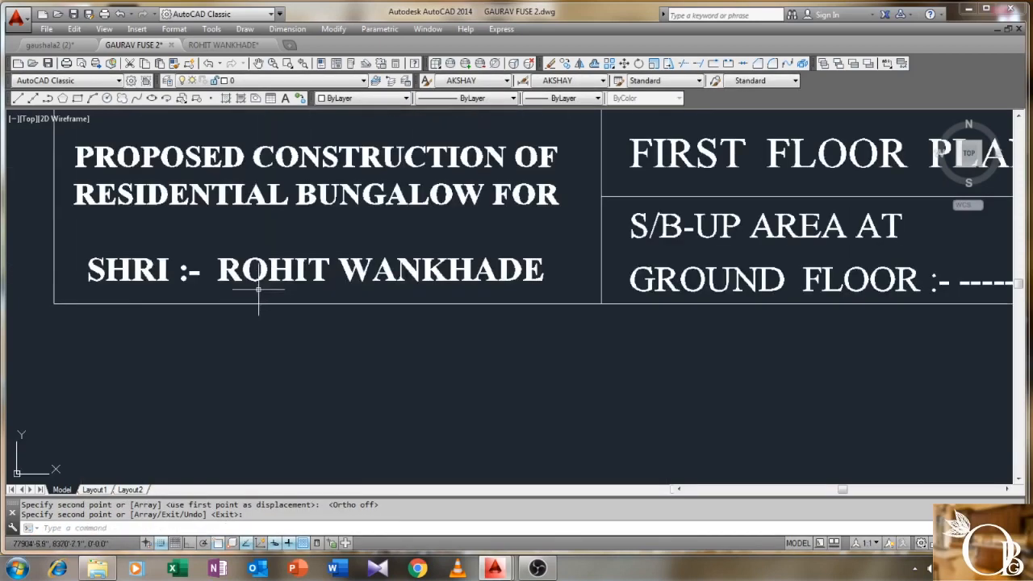
{"action": "left_click", "coordinate": [278, 282]}
{"action": "left_click", "coordinate": [278, 283]}
- Replace the owner line's old name with the new client's full name and remove the dash after SHRI
{"action": "double_click", "coordinate": [268, 278]}
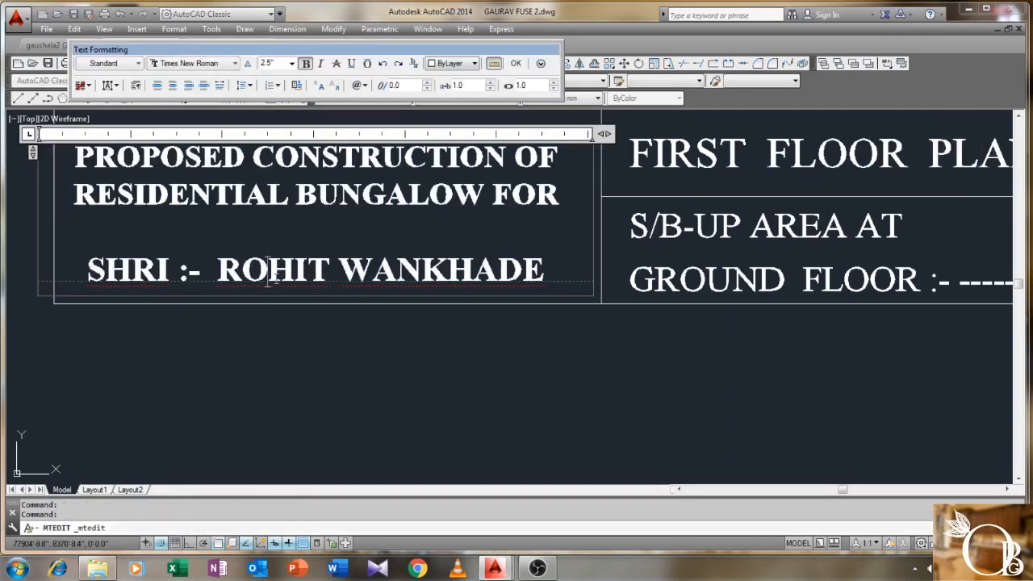
{"action": "left_click_drag", "start_coordinate": [546, 271], "coordinate": [218, 272]}
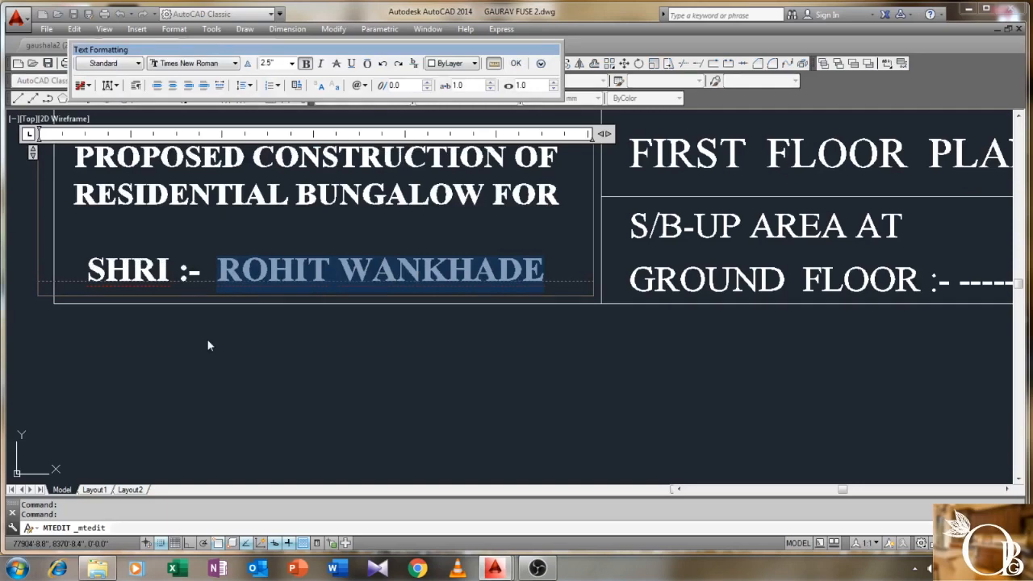
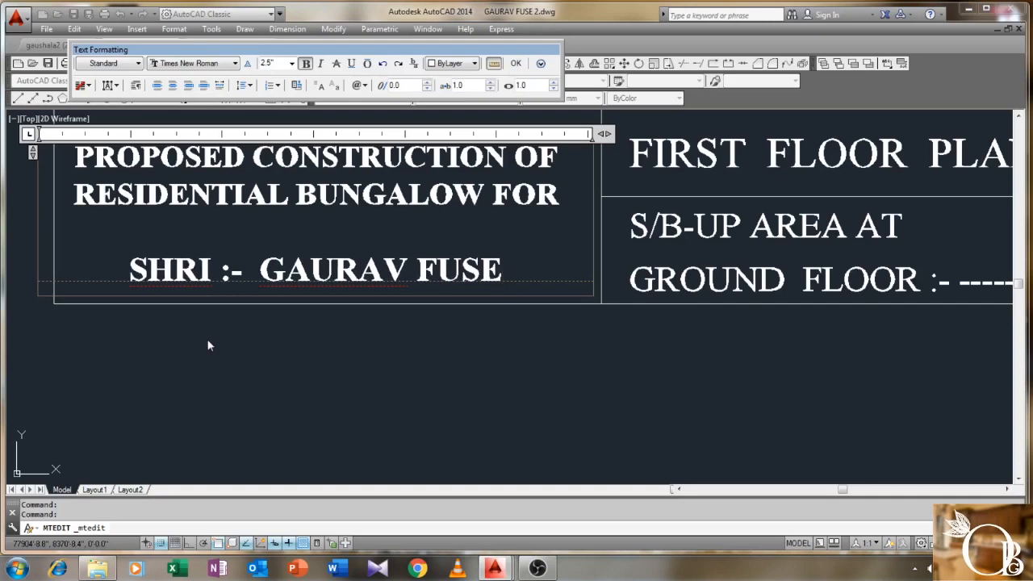
{"action": "left_click", "coordinate": [409, 278]}
{"action": "left_click", "coordinate": [239, 273]}
{"action": "key", "text": "BackSpace"}
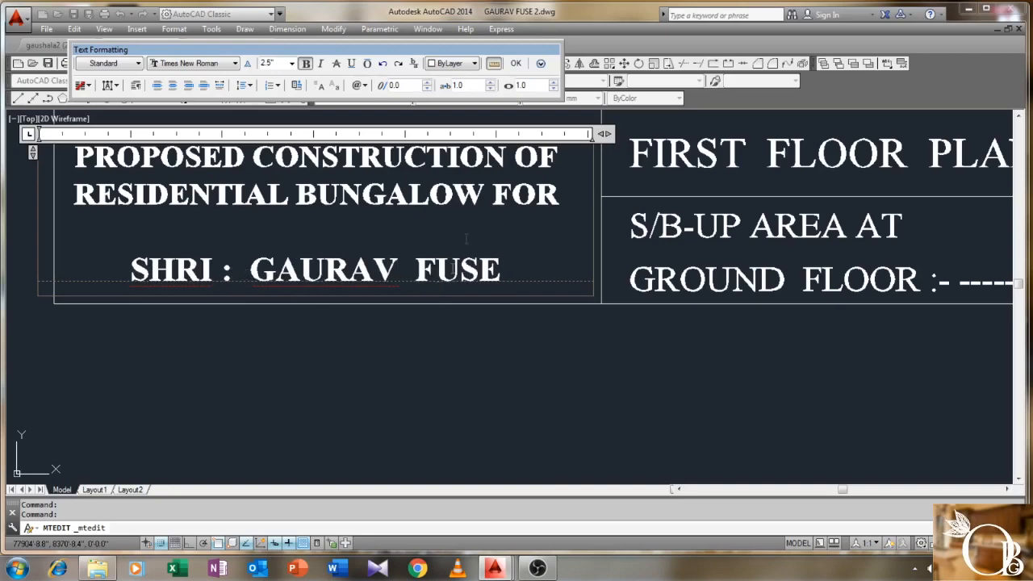
{"action": "left_click", "coordinate": [515, 62]}
{"action": "scroll", "coordinate": [420, 198], "scroll_direction": "down", "scroll_amount": 5}
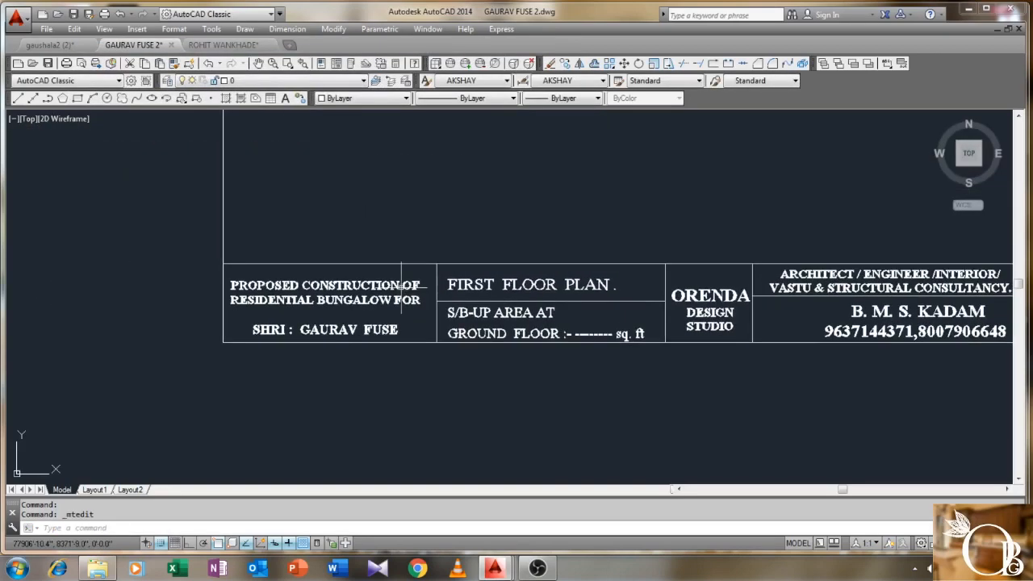
- Scale the window-selected title block up by a factor of 1.5 with SC
{"action": "scroll", "coordinate": [374, 280], "scroll_direction": "down", "scroll_amount": 4}
{"action": "type", "text": "sc"}
{"action": "key", "text": "Return"}
{"action": "left_click", "coordinate": [586, 278]}
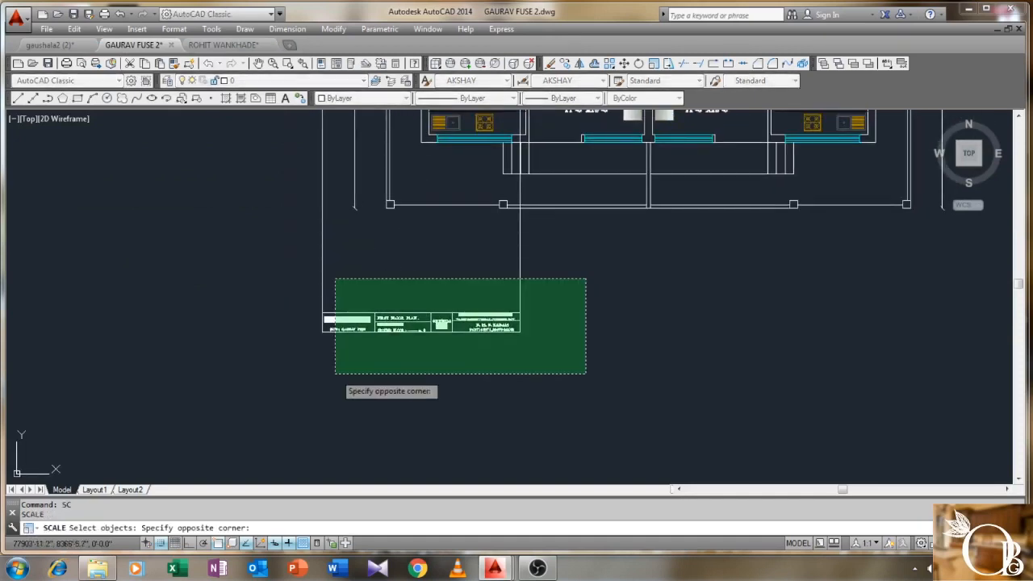
{"action": "left_click", "coordinate": [335, 373]}
{"action": "key", "text": "Return"}
{"action": "left_click", "coordinate": [322, 330]}
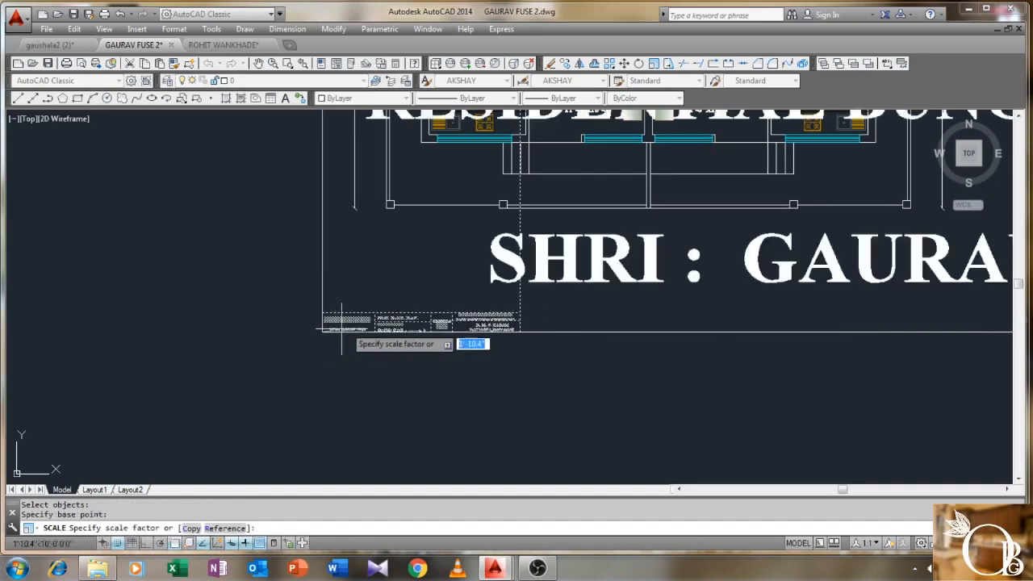
{"action": "scroll", "coordinate": [336, 333], "scroll_direction": "down", "scroll_amount": 8}
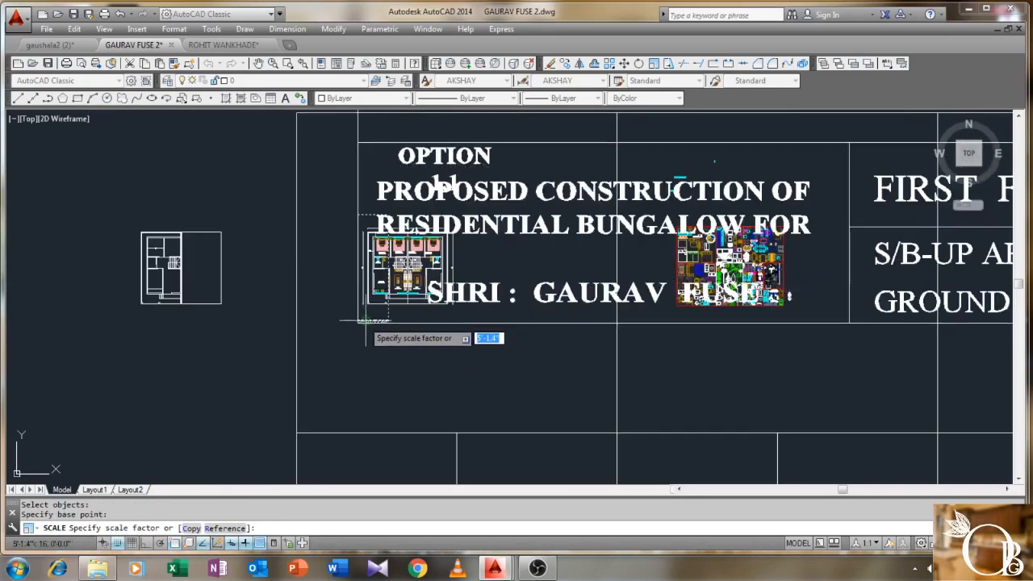
{"action": "type", "text": "1.5"}
{"action": "key", "text": "Return"}
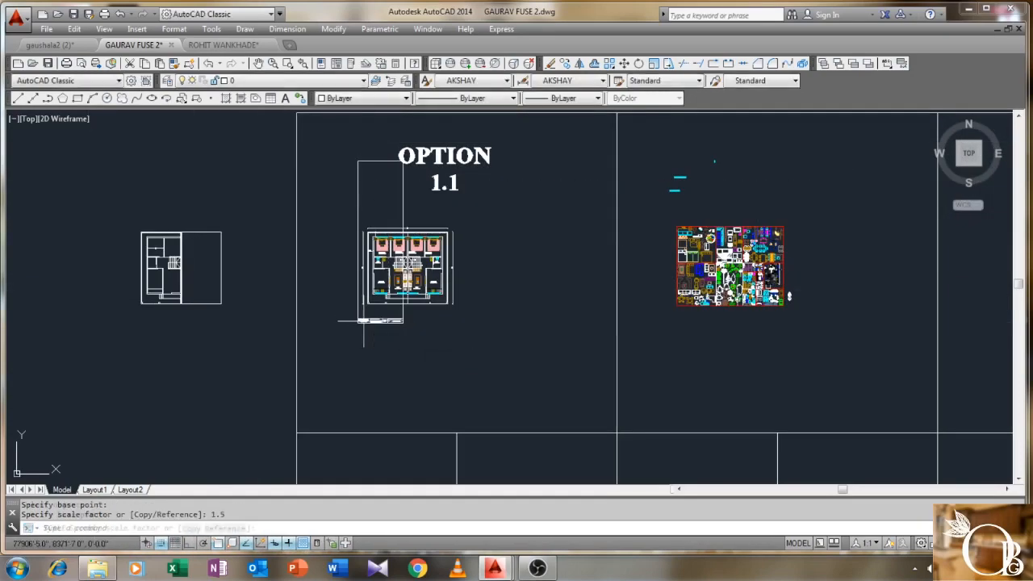
- Scale the title block by 1.5 a second time
{"action": "scroll", "coordinate": [377, 321], "scroll_direction": "up", "scroll_amount": 5}
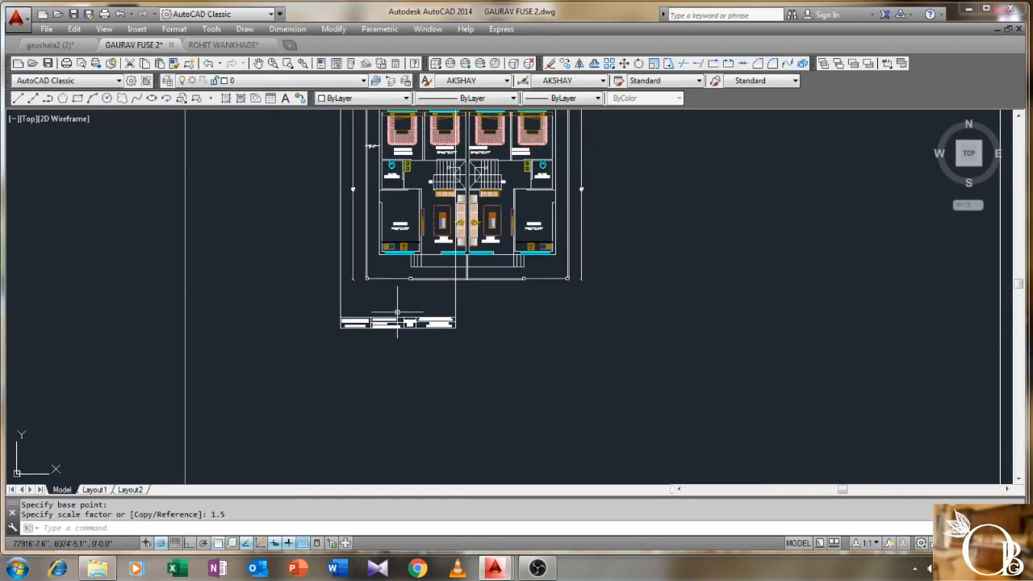
{"action": "type", "text": "sc"}
{"action": "key", "text": "Return"}
{"action": "left_click", "coordinate": [469, 305]}
{"action": "left_click", "coordinate": [322, 362]}
{"action": "key", "text": "Return"}
{"action": "left_click", "coordinate": [341, 322]}
{"action": "type", "text": "1.5"}
{"action": "key", "text": "Return"}
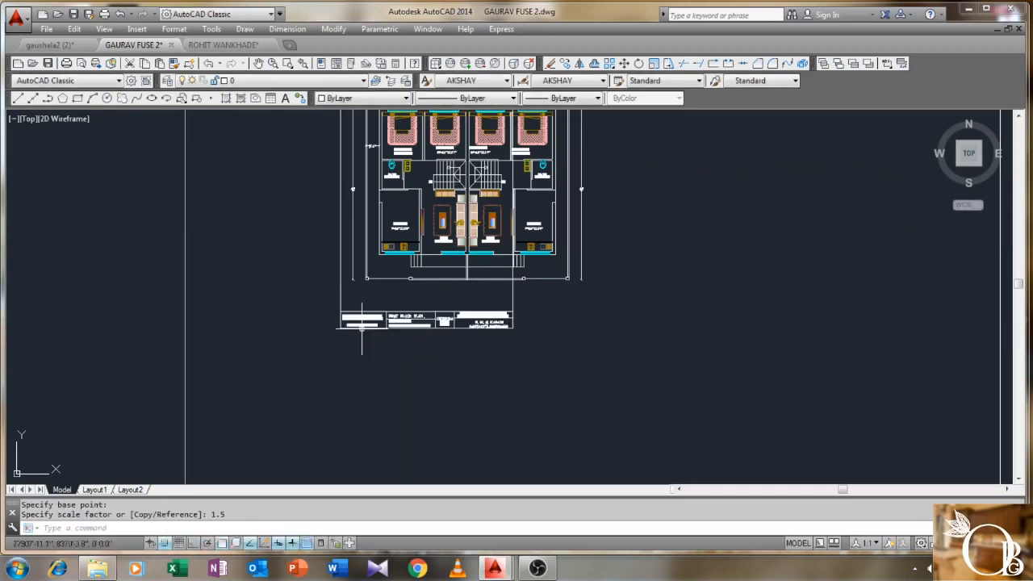
- Apply a third 1.5 scale so the title block spans the plan's width
{"action": "type", "text": "sc"}
{"action": "key", "text": "Return"}
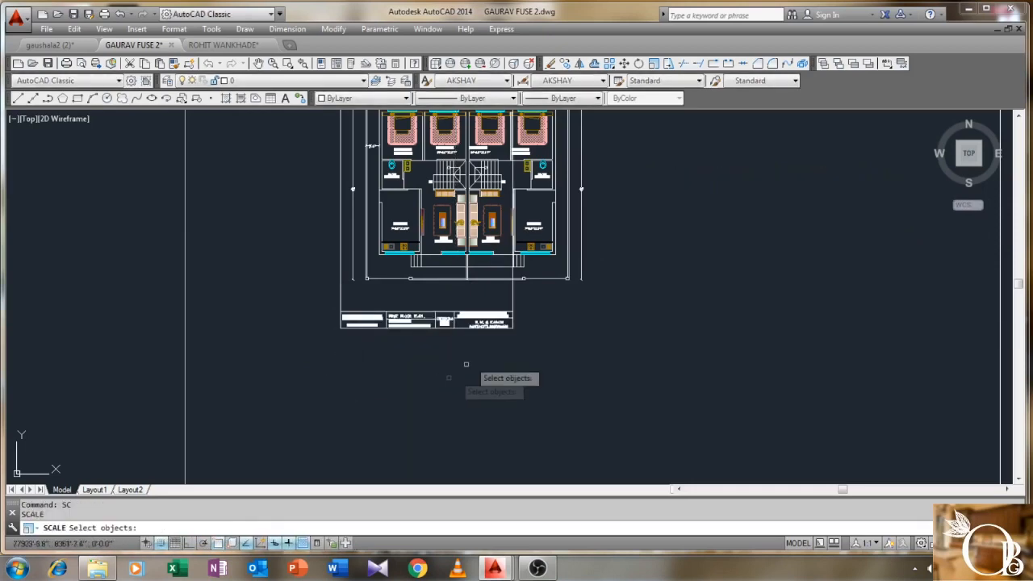
{"action": "left_click", "coordinate": [535, 307]}
{"action": "left_click", "coordinate": [339, 381]}
{"action": "key", "text": "Return"}
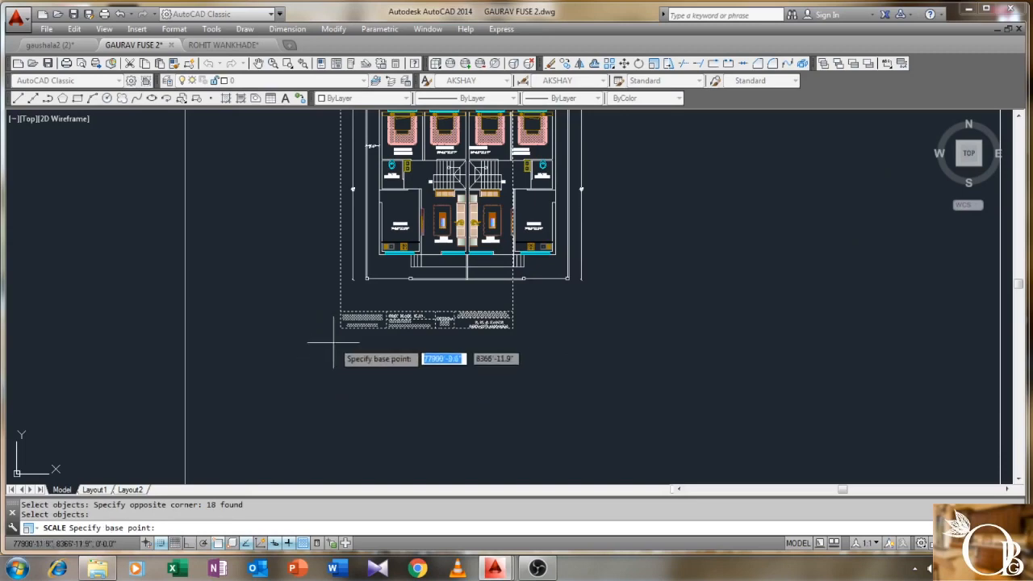
{"action": "left_click", "coordinate": [341, 327]}
{"action": "type", "text": "1.5"}
{"action": "key", "text": "Return"}
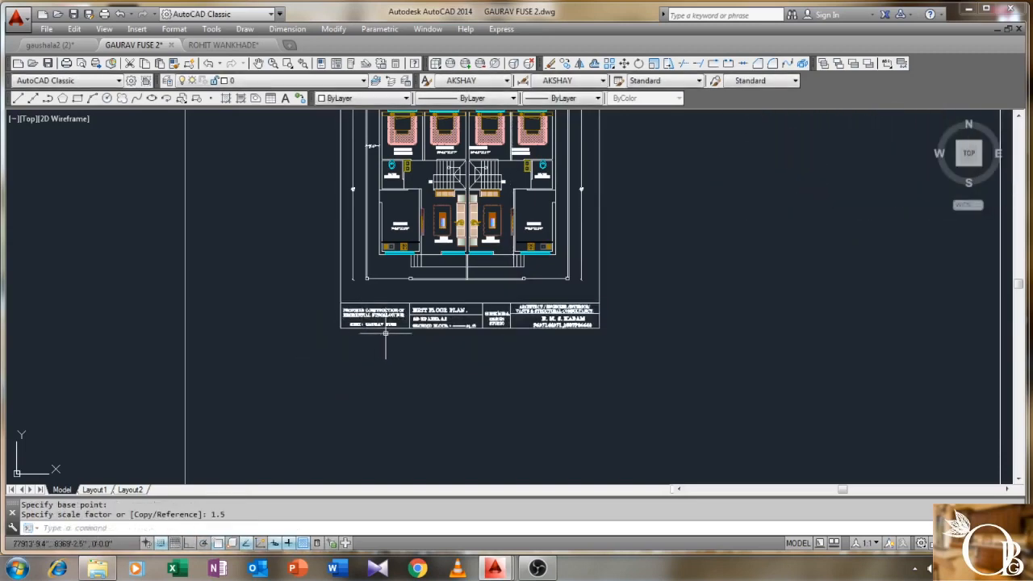
{"action": "scroll", "coordinate": [371, 452], "scroll_direction": "down", "scroll_amount": 3}
{"action": "scroll", "coordinate": [440, 205], "scroll_direction": "down", "scroll_amount": 4}
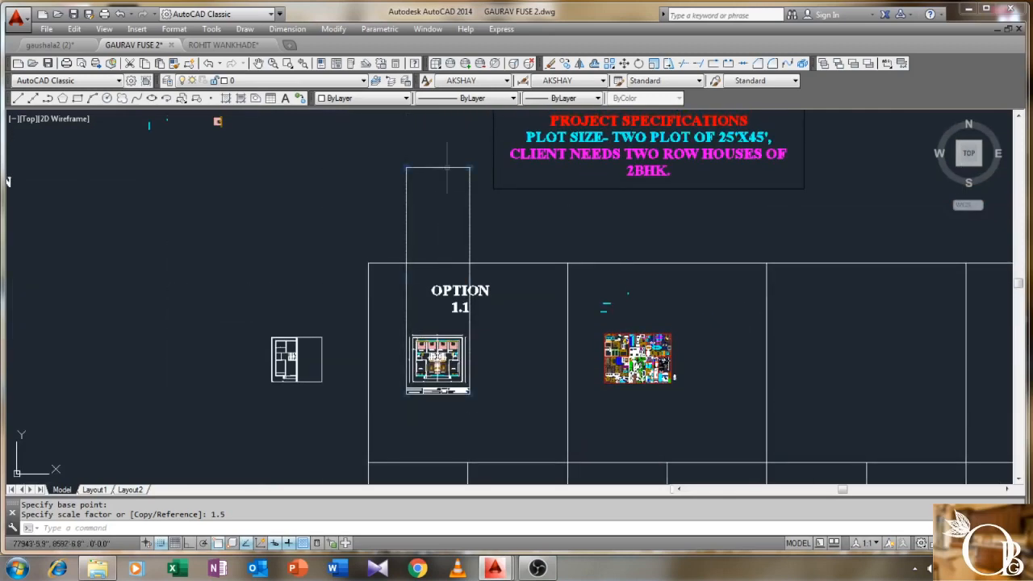
- Stretch the tall rectangle's top edge straight down with Ortho to sit just above the plan
{"action": "left_click", "coordinate": [438, 170]}
{"action": "left_click", "coordinate": [437, 168]}
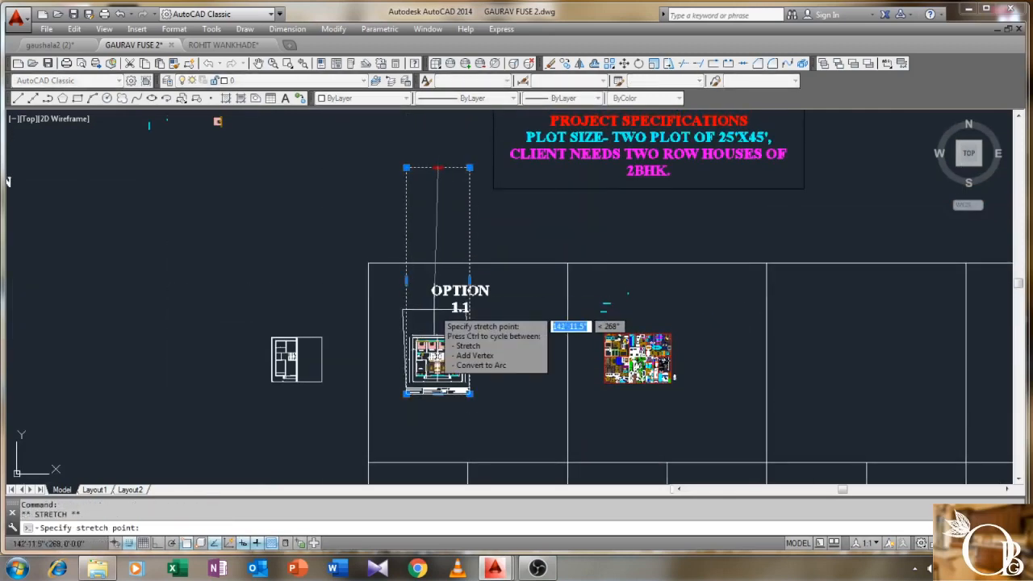
{"action": "key", "text": "F8"}
{"action": "scroll", "coordinate": [432, 367], "scroll_direction": "up", "scroll_amount": 4}
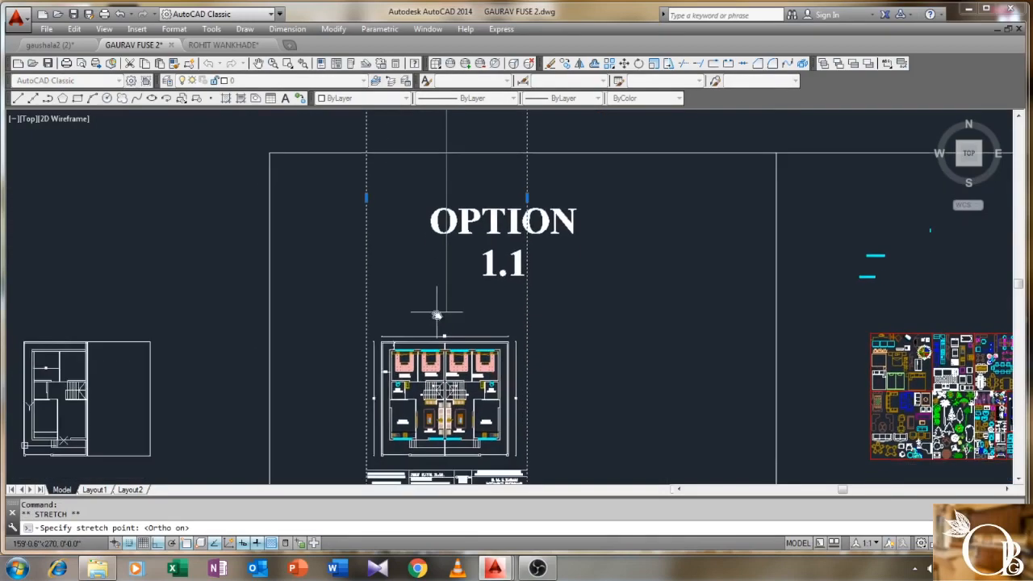
{"action": "scroll", "coordinate": [442, 286], "scroll_direction": "up", "scroll_amount": 6}
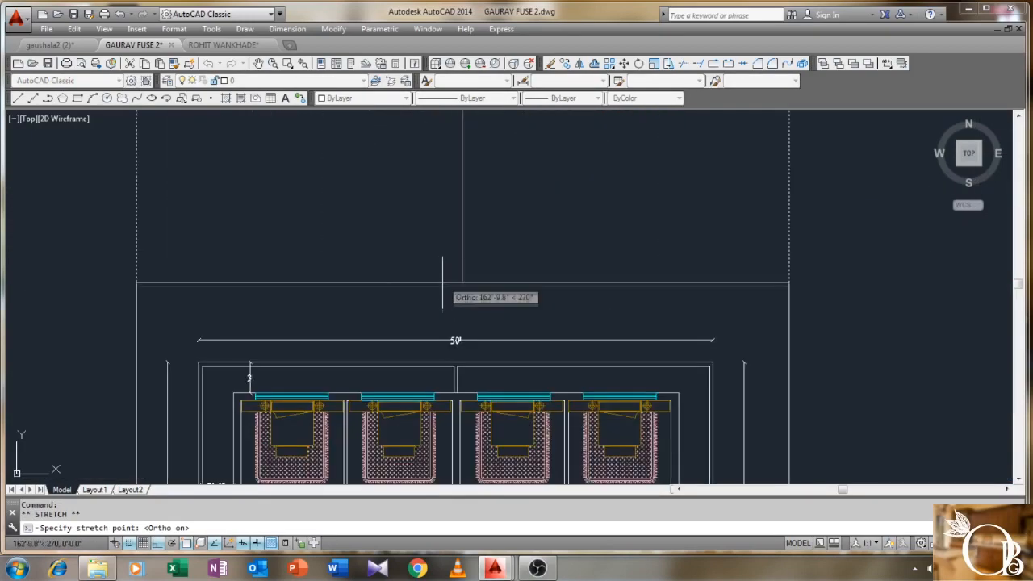
{"action": "left_click", "coordinate": [449, 336]}
{"action": "scroll", "coordinate": [460, 293], "scroll_direction": "down", "scroll_amount": 5}
{"action": "middle_click_drag", "start_coordinate": [469, 330], "coordinate": [477, 266]}
{"action": "scroll", "coordinate": [329, 411], "scroll_direction": "up", "scroll_amount": 2}
{"action": "key", "text": "Escape"}
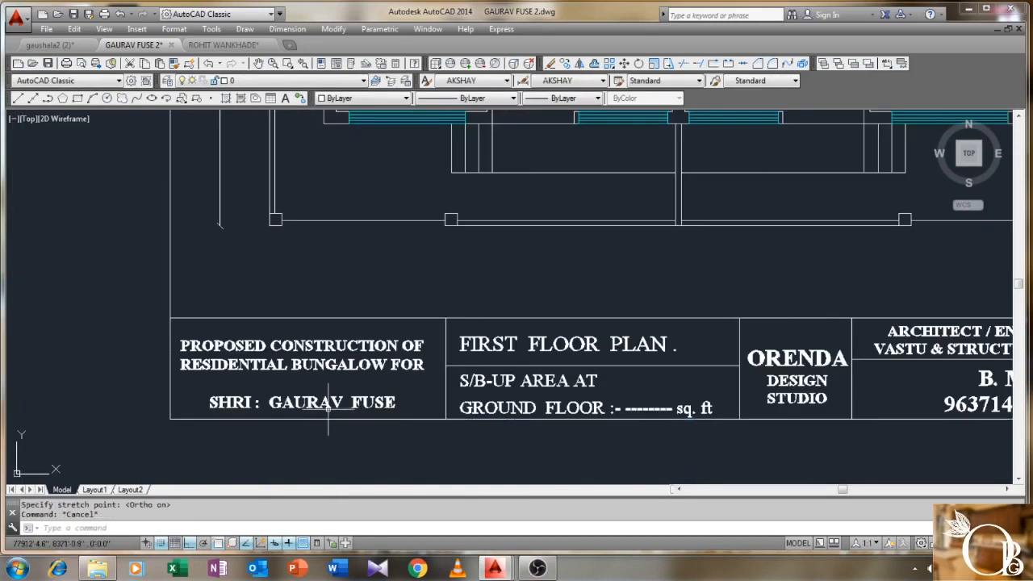
{"action": "scroll", "coordinate": [330, 394], "scroll_direction": "up", "scroll_amount": 2}
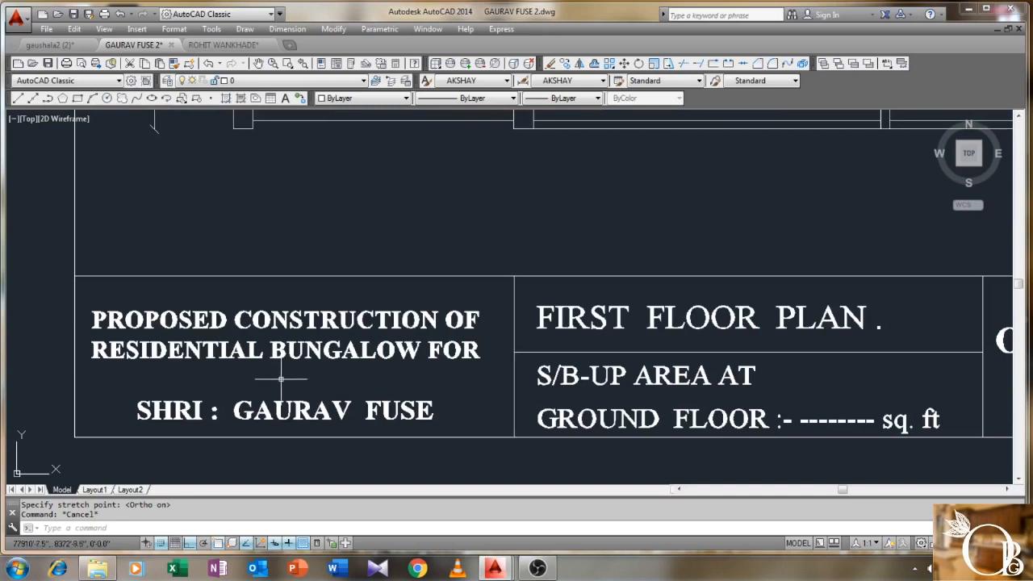
- Replace BUNGALOW with ROW HOUSE so the title reads 'RESIDENTIAL ROW HOUSE FOR'
{"action": "double_click", "coordinate": [322, 353]}
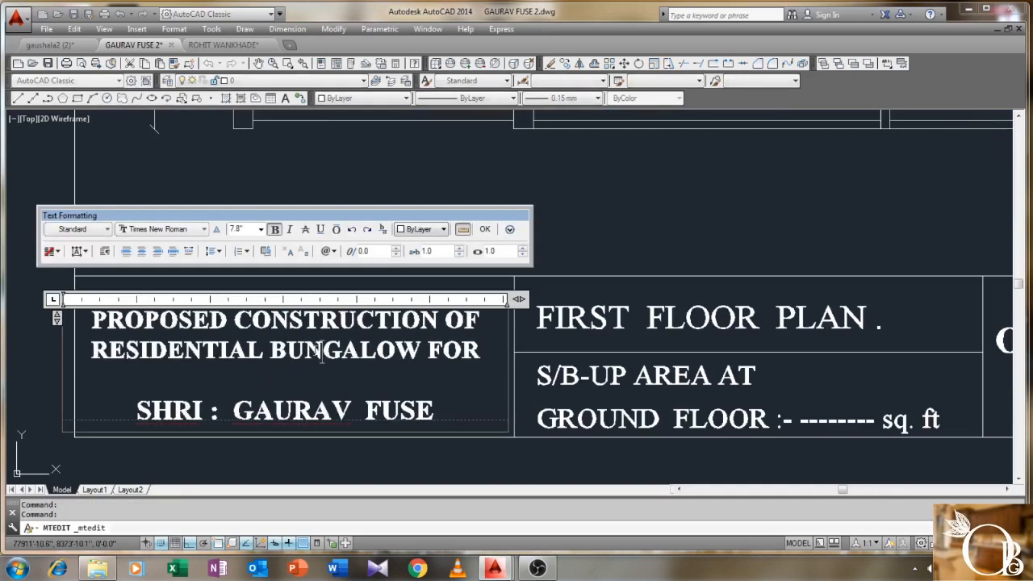
{"action": "left_click_drag", "start_coordinate": [421, 355], "coordinate": [277, 364]}
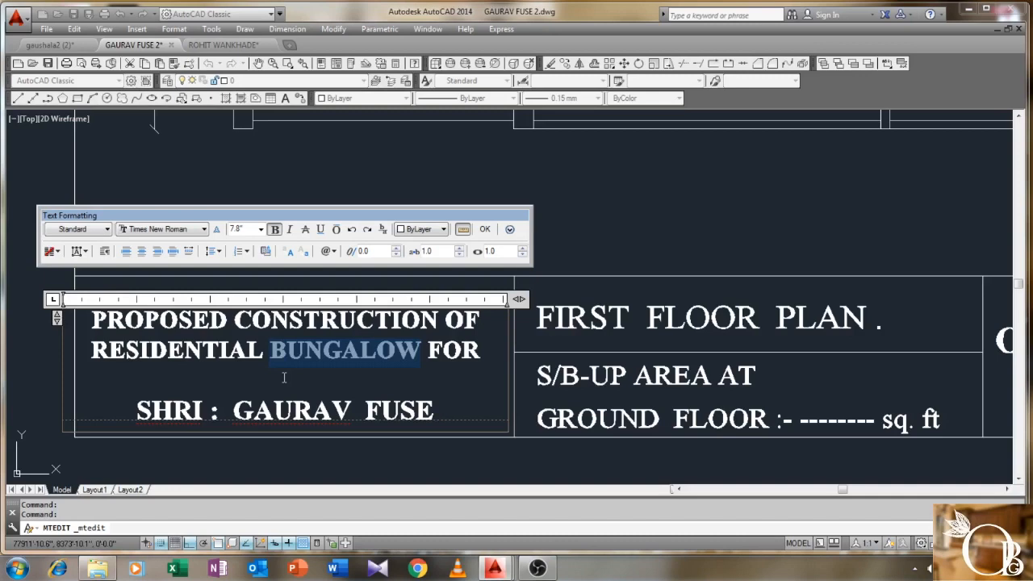
{"action": "type", "text": "ROW"}
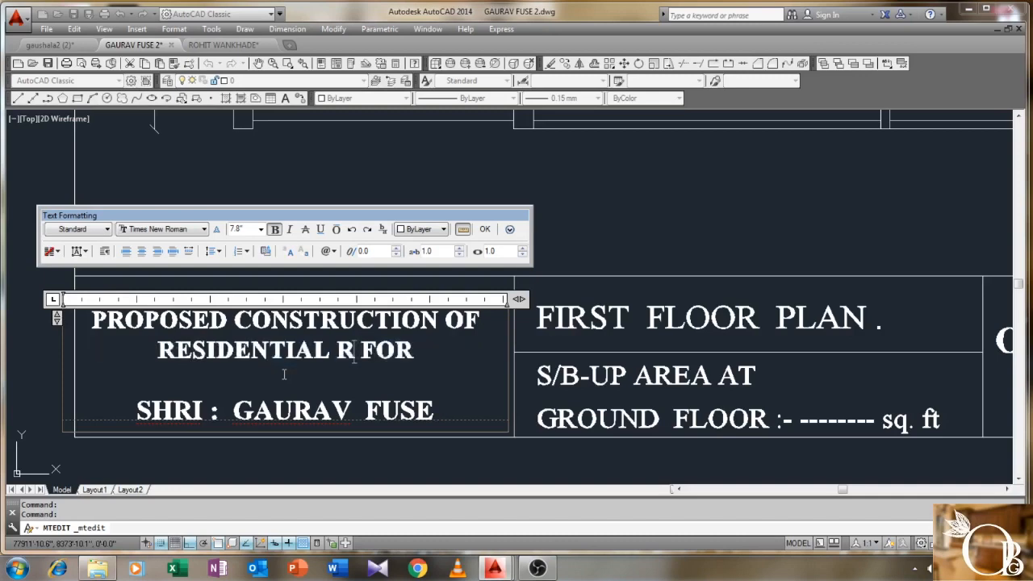
{"action": "type", "text": " HOU"}
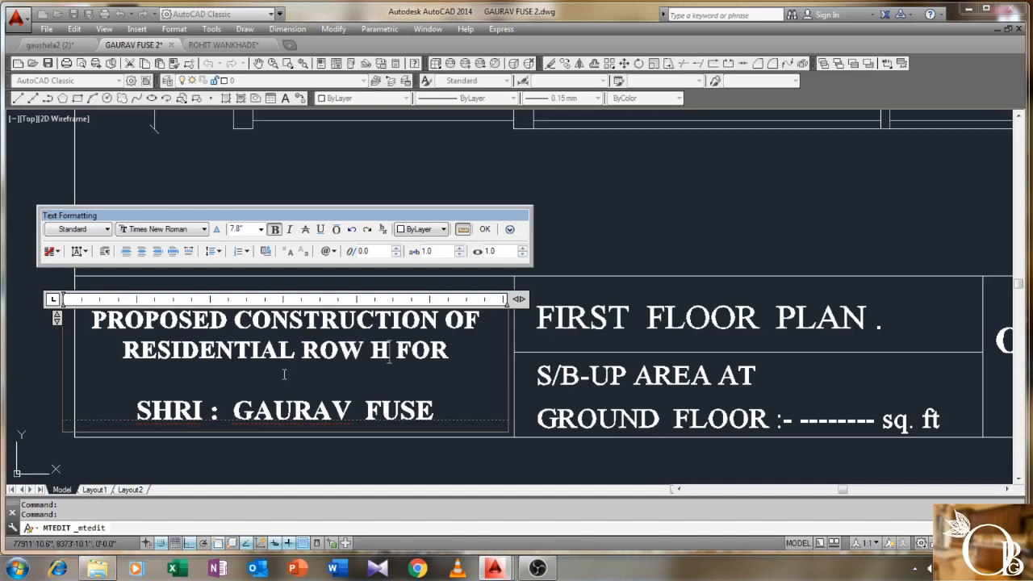
{"action": "type", "text": "SE"}
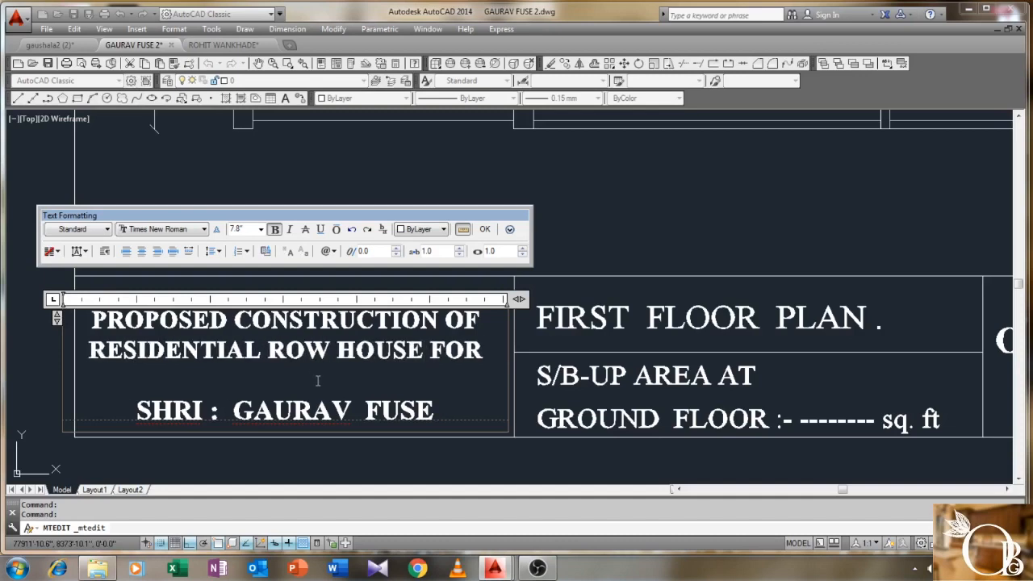
{"action": "left_click", "coordinate": [486, 229]}
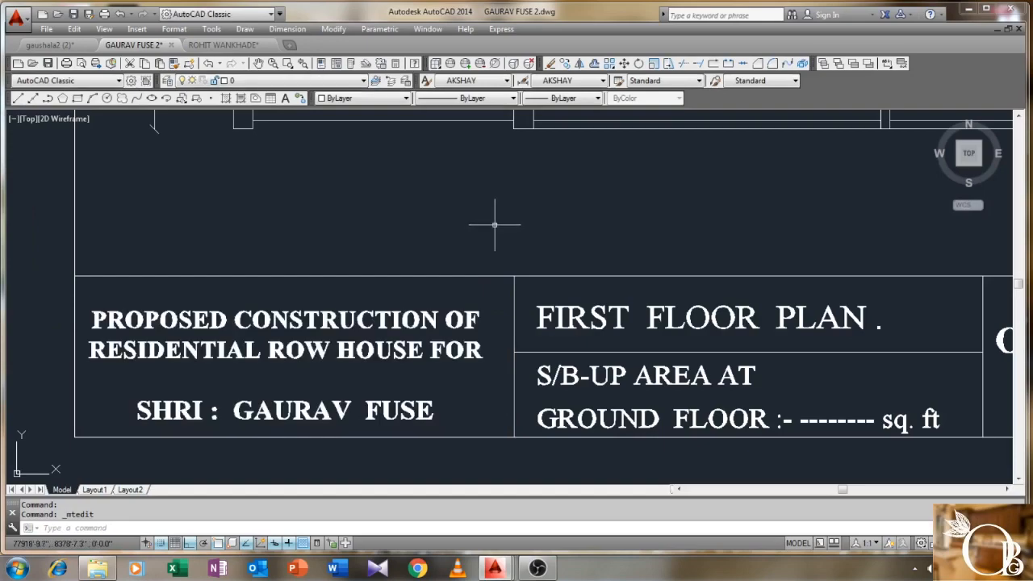
- Pan and zoom over the kitchens, bedrooms and stairs, then open the Plot dialog with Ctrl+P
{"action": "scroll", "coordinate": [494, 225], "scroll_direction": "down", "scroll_amount": 5}
{"action": "mouse_move", "coordinate": [371, 246]}
{"action": "middle_mouse_down"}
{"action": "mouse_move", "coordinate": [331, 275]}
{"action": "mouse_move", "coordinate": [353, 302]}
{"action": "mouse_move", "coordinate": [360, 371]}
{"action": "middle_mouse_up"}
{"action": "scroll", "coordinate": [379, 303], "scroll_direction": "down", "scroll_amount": 4}
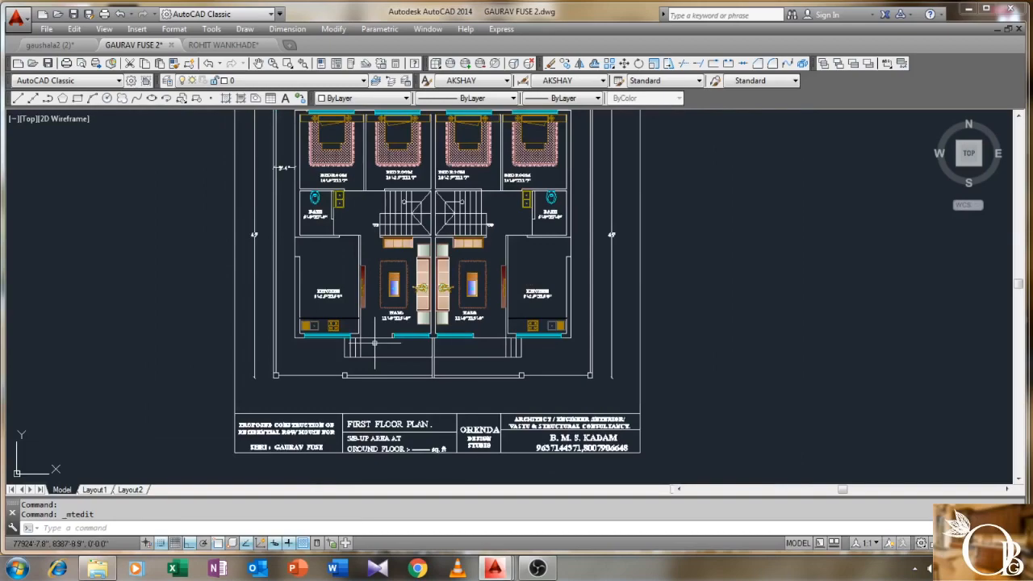
{"action": "mouse_move", "coordinate": [398, 261]}
{"action": "middle_mouse_down"}
{"action": "mouse_move", "coordinate": [403, 298]}
{"action": "mouse_move", "coordinate": [412, 290]}
{"action": "middle_mouse_up"}
{"action": "scroll", "coordinate": [408, 213], "scroll_direction": "up", "scroll_amount": 4}
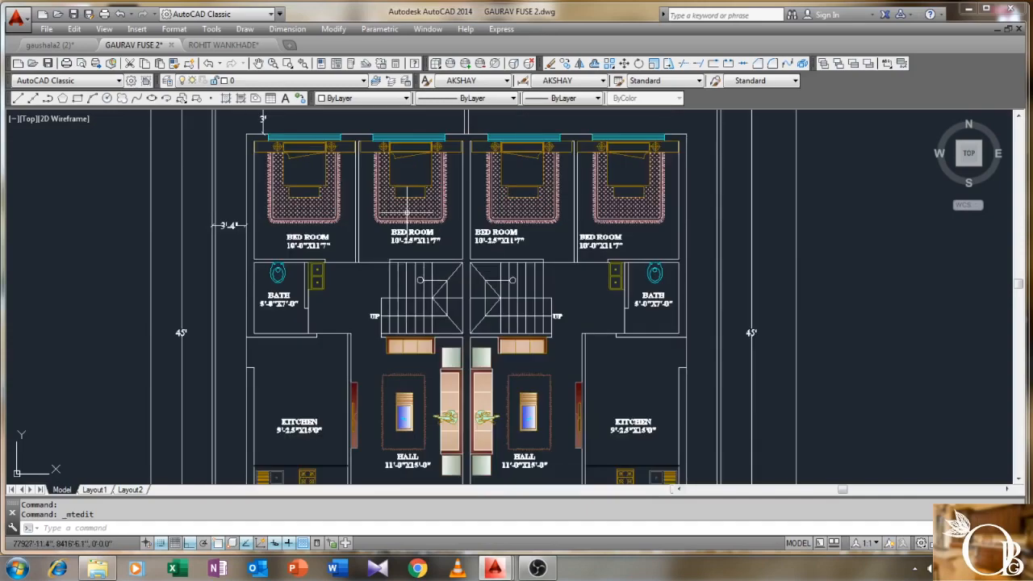
{"action": "middle_click_drag", "start_coordinate": [407, 214], "coordinate": [384, 241]}
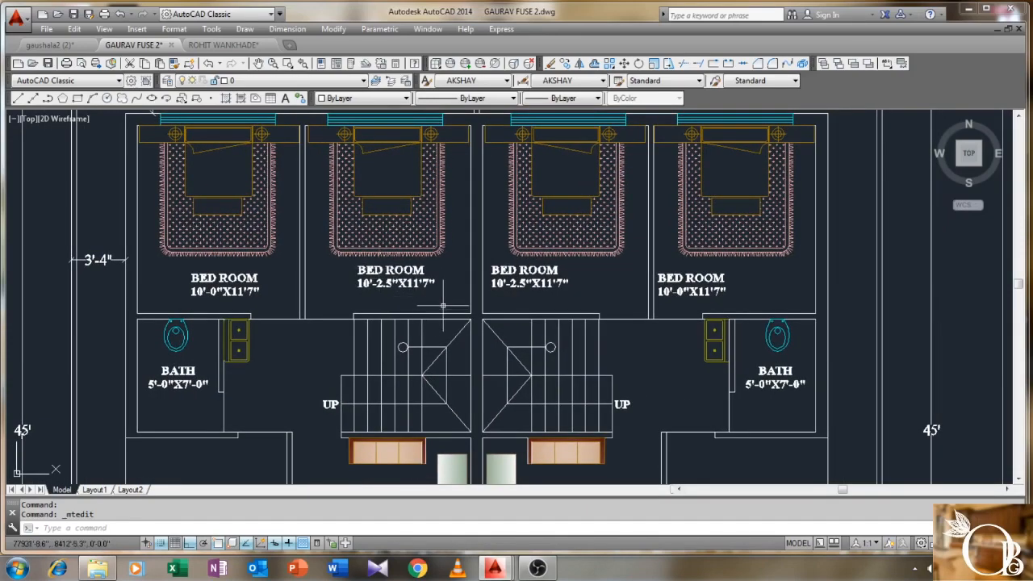
{"action": "scroll", "coordinate": [443, 305], "scroll_direction": "down", "scroll_amount": 5}
{"action": "scroll", "coordinate": [435, 306], "scroll_direction": "up", "scroll_amount": 3}
{"action": "scroll", "coordinate": [435, 306], "scroll_direction": "down", "scroll_amount": 5}
{"action": "scroll", "coordinate": [451, 305], "scroll_direction": "down", "scroll_amount": 2}
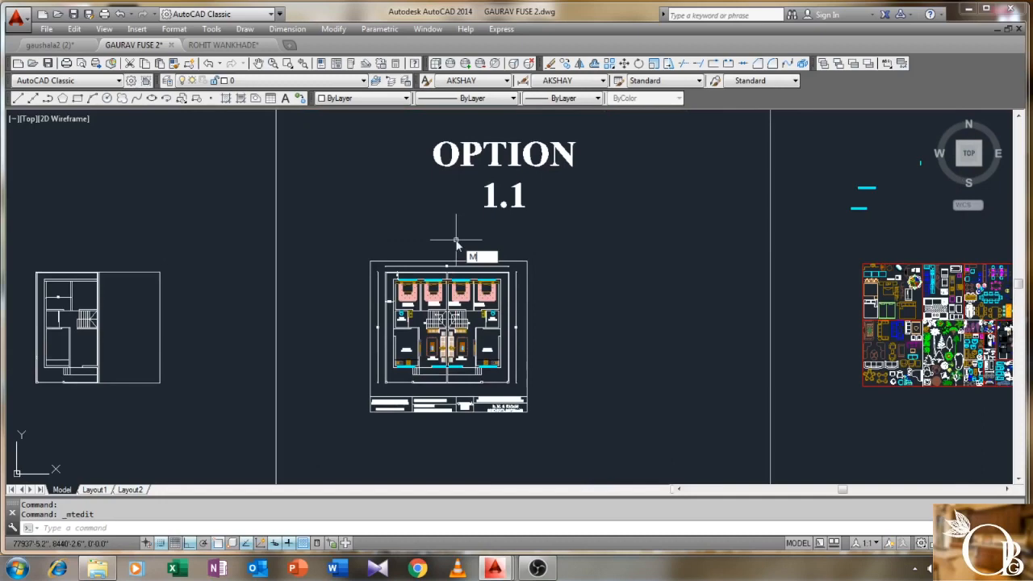
{"action": "key", "text": "Escape"}
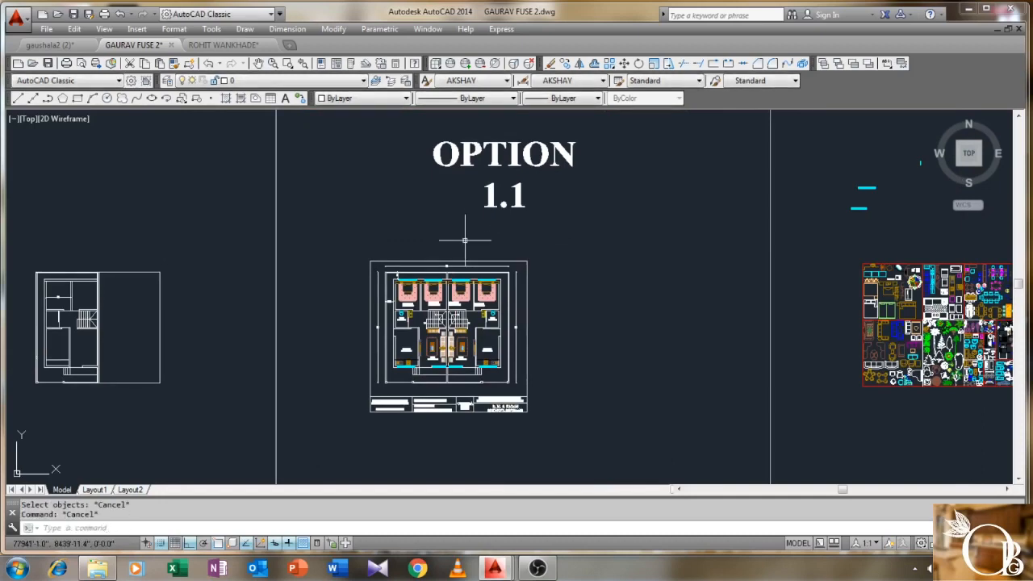
{"action": "key", "text": "ctrl+p"}
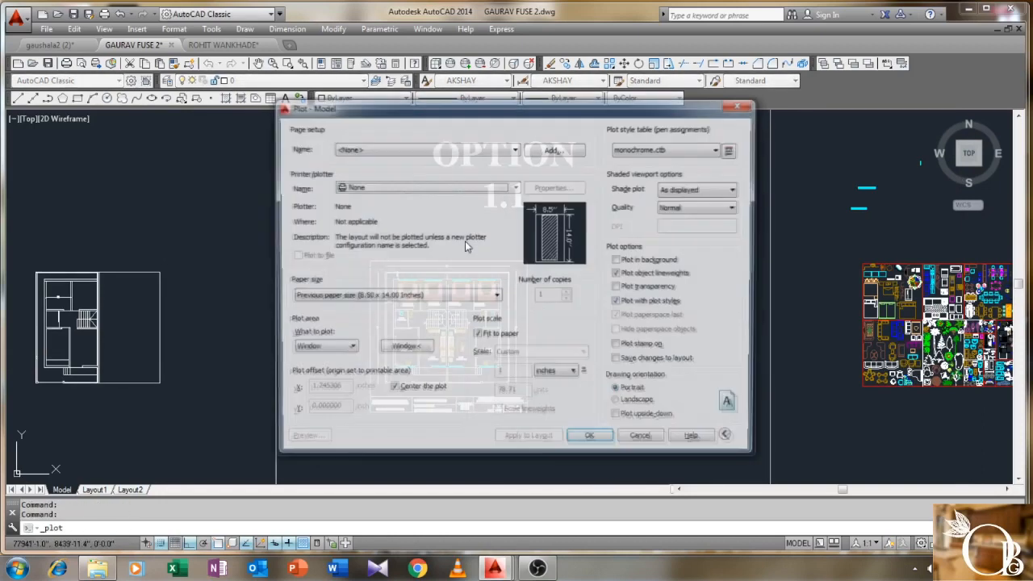
- Load the previous plot setup, window the plan and title block, set landscape, and preview
{"action": "left_click", "coordinate": [505, 152]}
{"action": "left_click", "coordinate": [476, 156]}
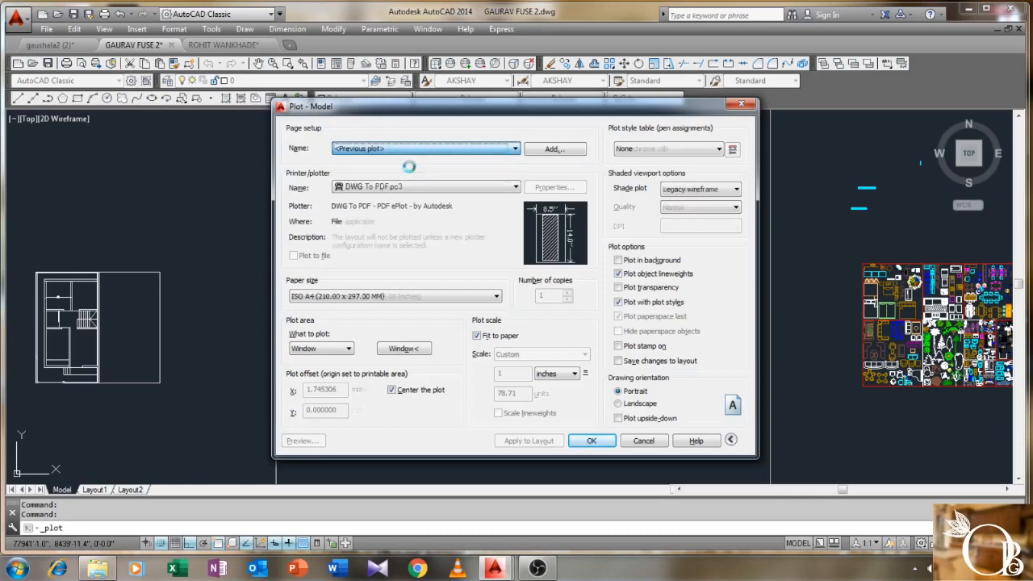
{"action": "left_click", "coordinate": [404, 347]}
{"action": "scroll", "coordinate": [350, 261], "scroll_direction": "up", "scroll_amount": 3}
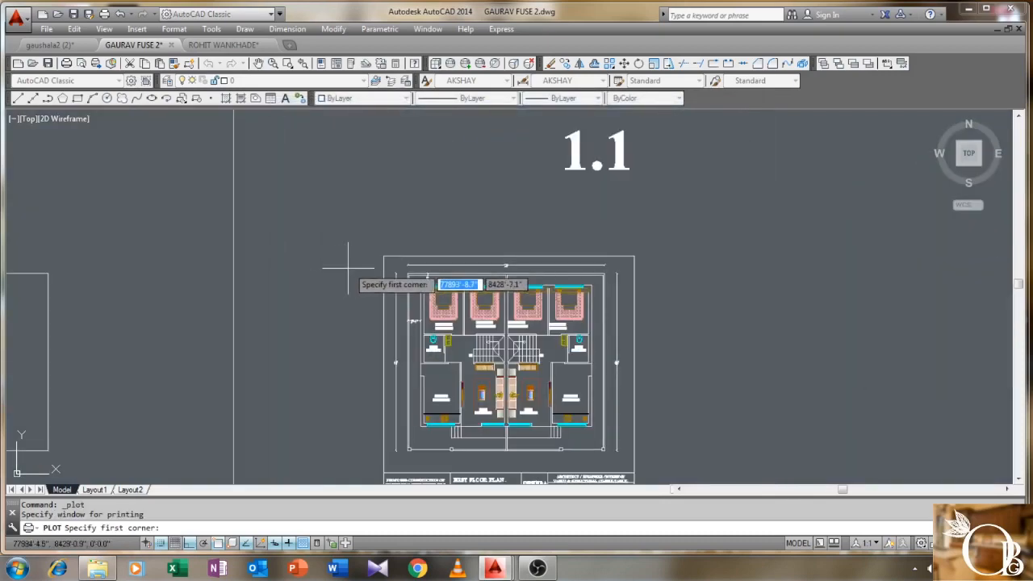
{"action": "left_click", "coordinate": [362, 246]}
{"action": "scroll", "coordinate": [394, 331], "scroll_direction": "down", "scroll_amount": 3}
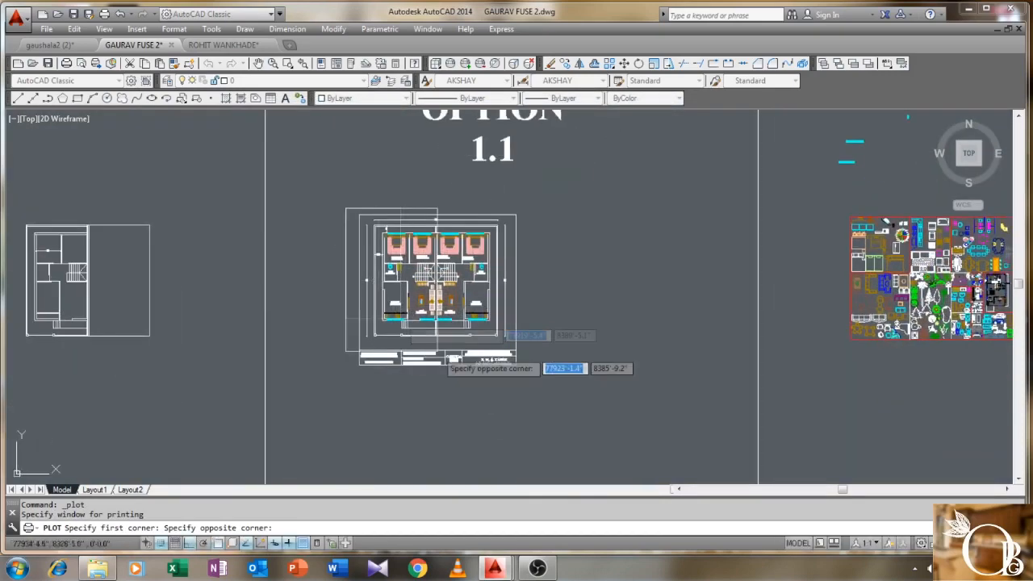
{"action": "left_click", "coordinate": [528, 373]}
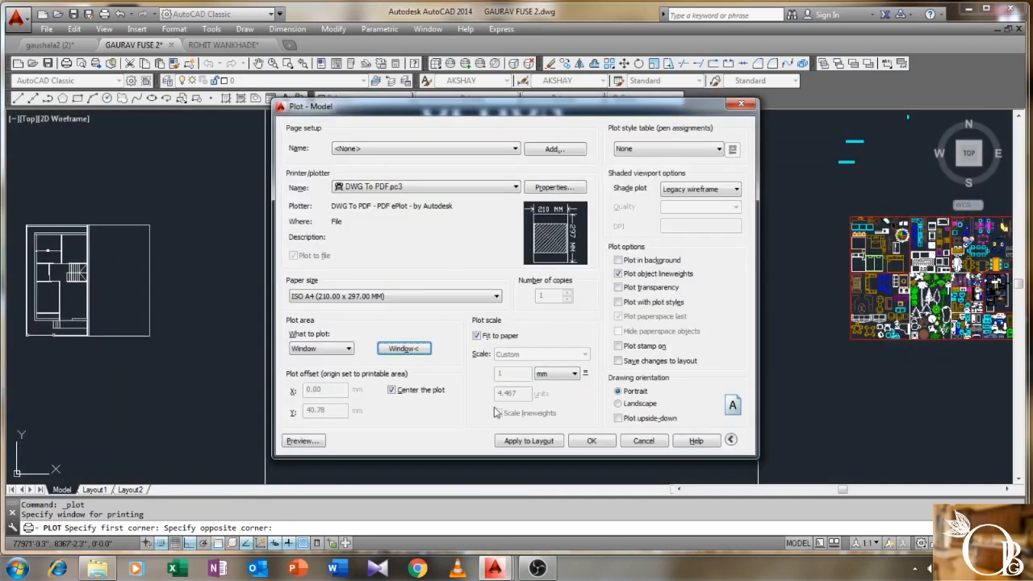
{"action": "left_click", "coordinate": [619, 403]}
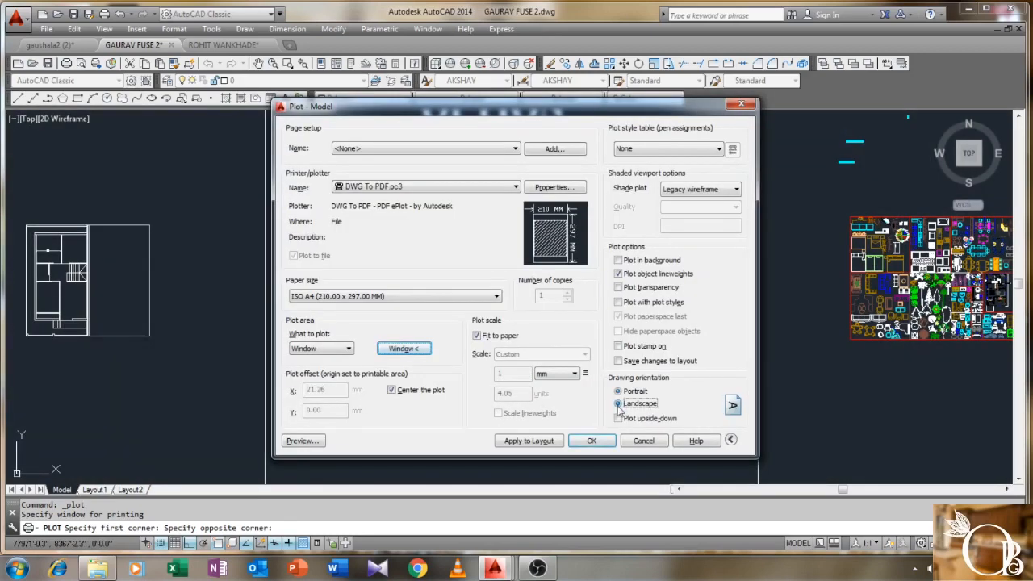
{"action": "left_click", "coordinate": [303, 441]}
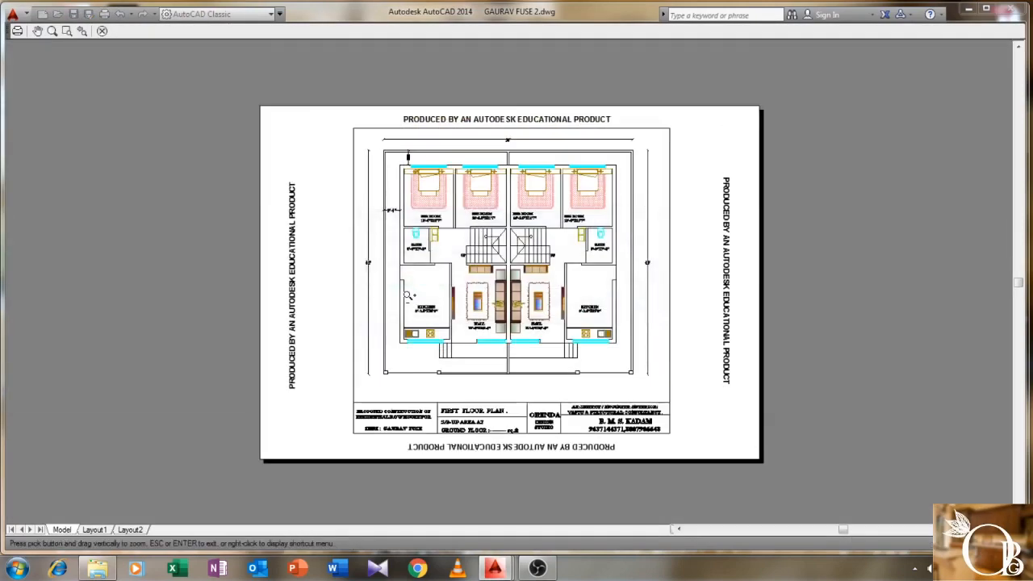
- Inspect the plan, title block and top border in the preview, then exit back to the Plot dialog
{"action": "scroll", "coordinate": [502, 259], "scroll_direction": "up", "scroll_amount": 2}
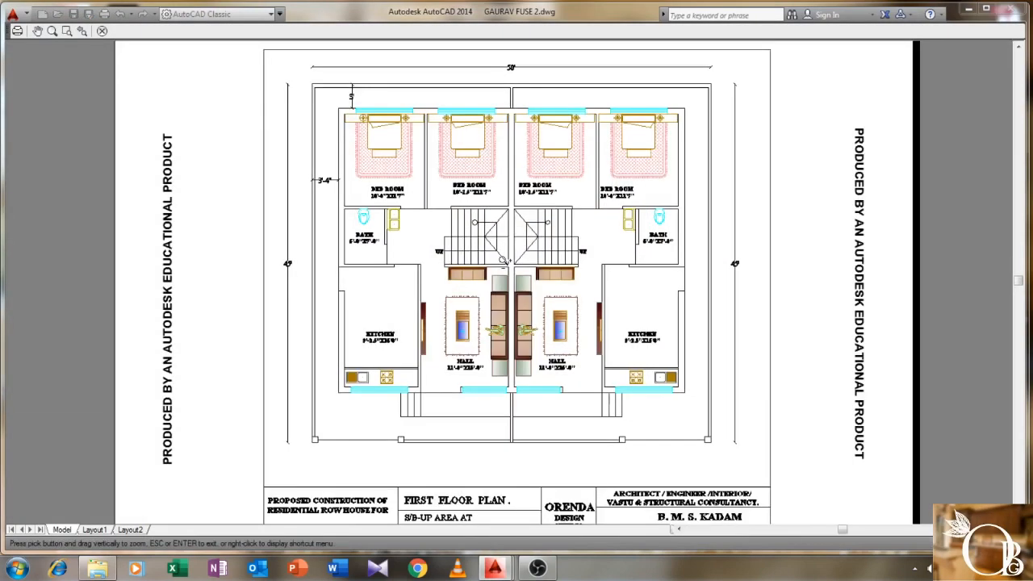
{"action": "scroll", "coordinate": [501, 260], "scroll_direction": "up", "scroll_amount": 2}
{"action": "scroll", "coordinate": [504, 260], "scroll_direction": "down", "scroll_amount": 4}
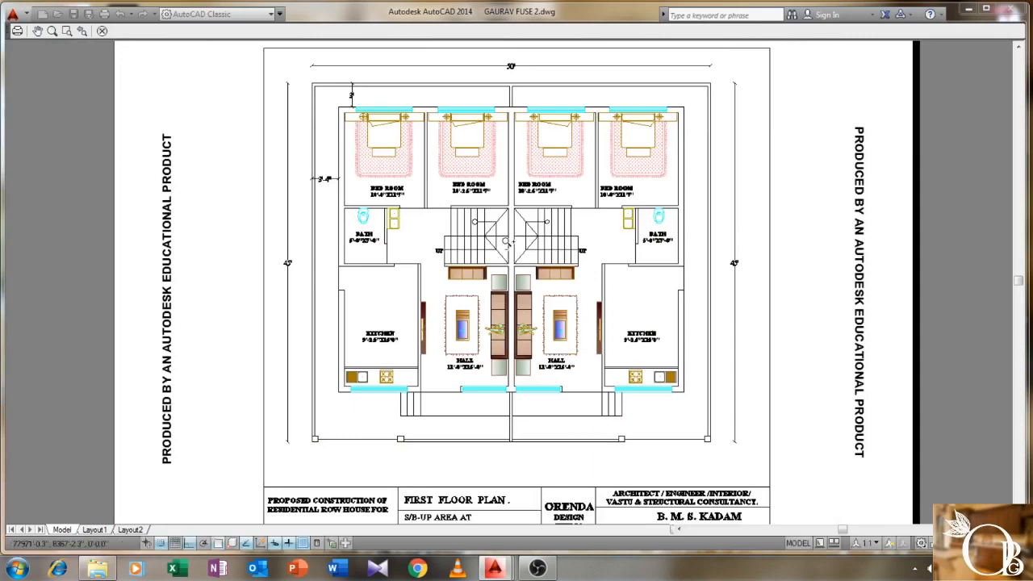
{"action": "scroll", "coordinate": [507, 240], "scroll_direction": "up", "scroll_amount": 4}
{"action": "left_click_drag", "start_coordinate": [529, 216], "coordinate": [531, 260]}
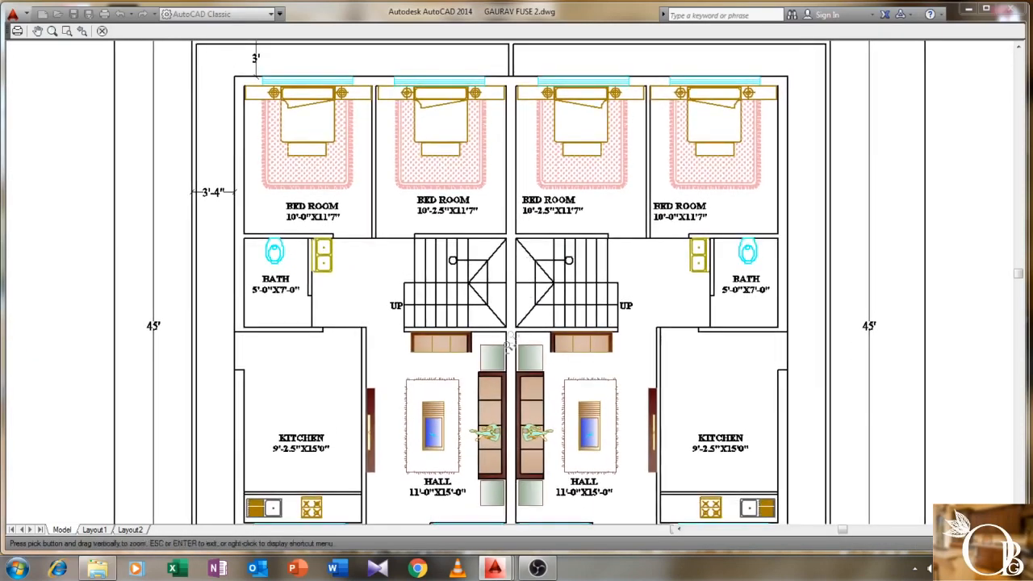
{"action": "left_click_drag", "start_coordinate": [507, 350], "coordinate": [506, 252]}
{"action": "scroll", "coordinate": [506, 252], "scroll_direction": "down", "scroll_amount": 3}
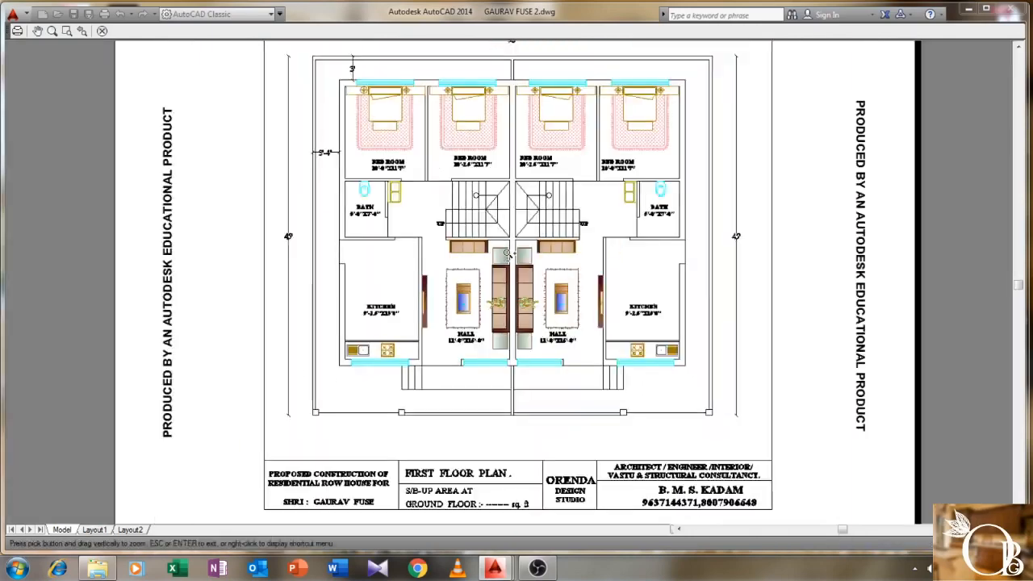
{"action": "scroll", "coordinate": [502, 240], "scroll_direction": "up", "scroll_amount": 1}
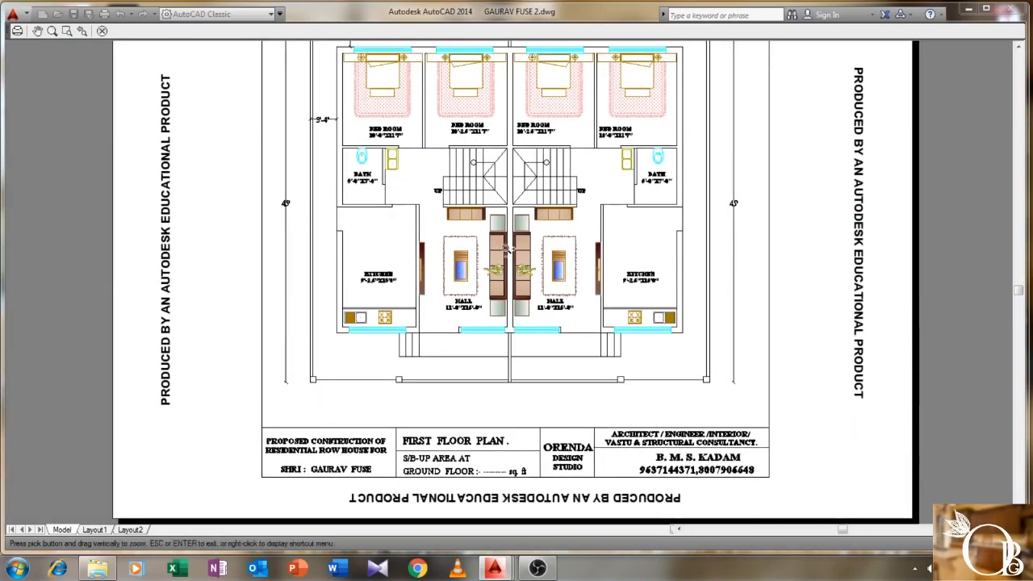
{"action": "middle_click_drag", "start_coordinate": [516, 360], "coordinate": [499, 380]}
{"action": "middle_click_drag", "start_coordinate": [492, 258], "coordinate": [486, 352]}
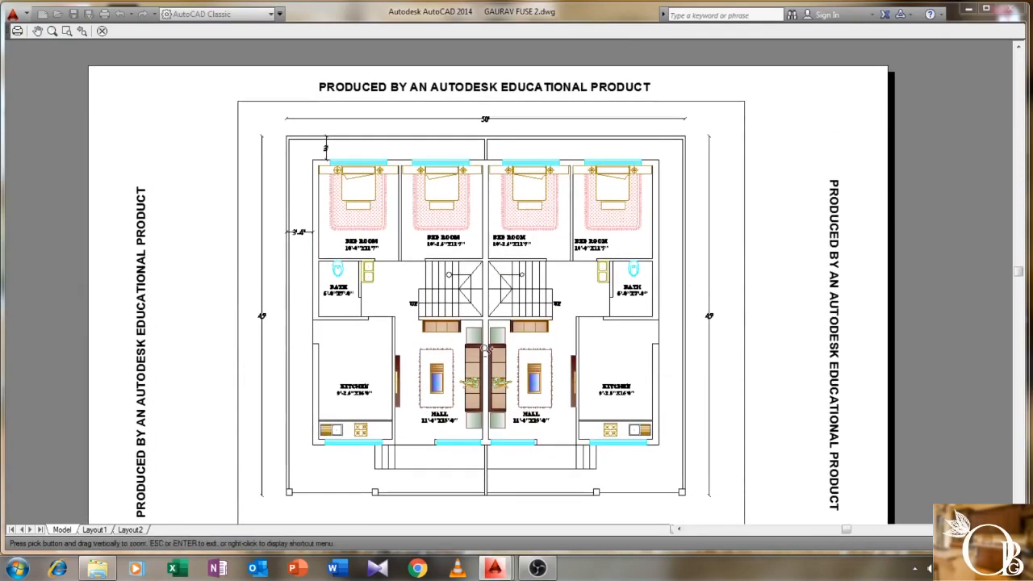
{"action": "left_click", "coordinate": [102, 31]}
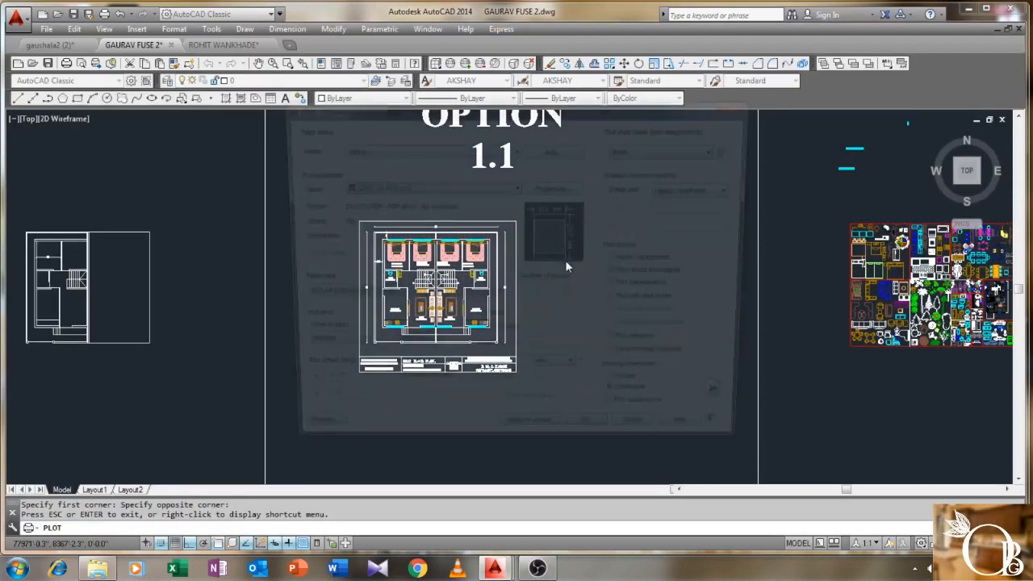
- Accept the plot settings and browse to the client's folder in E:\Auto-CAD files
{"action": "left_click", "coordinate": [592, 441]}
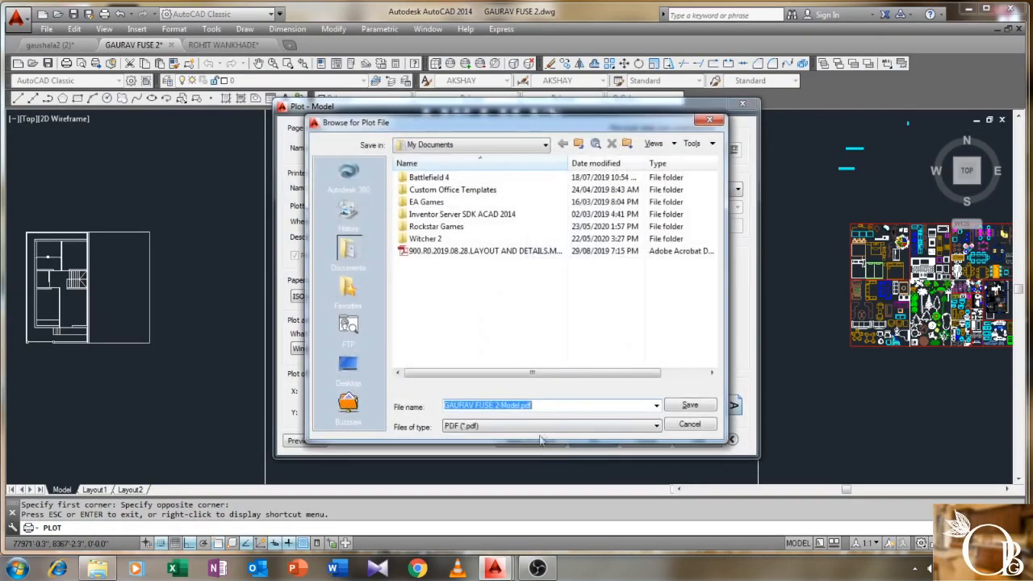
{"action": "left_click", "coordinate": [348, 364]}
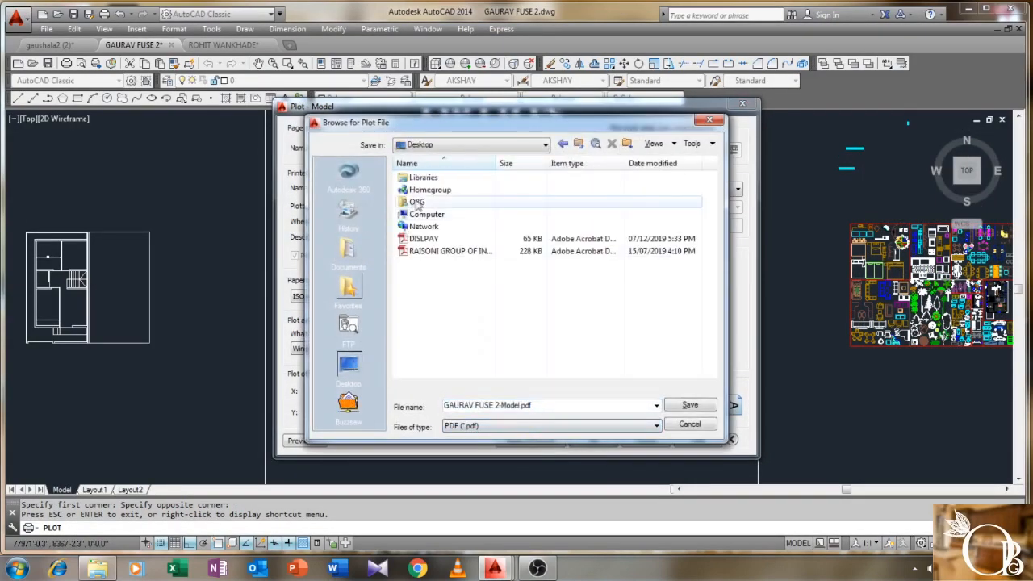
{"action": "double_click", "coordinate": [426, 215]}
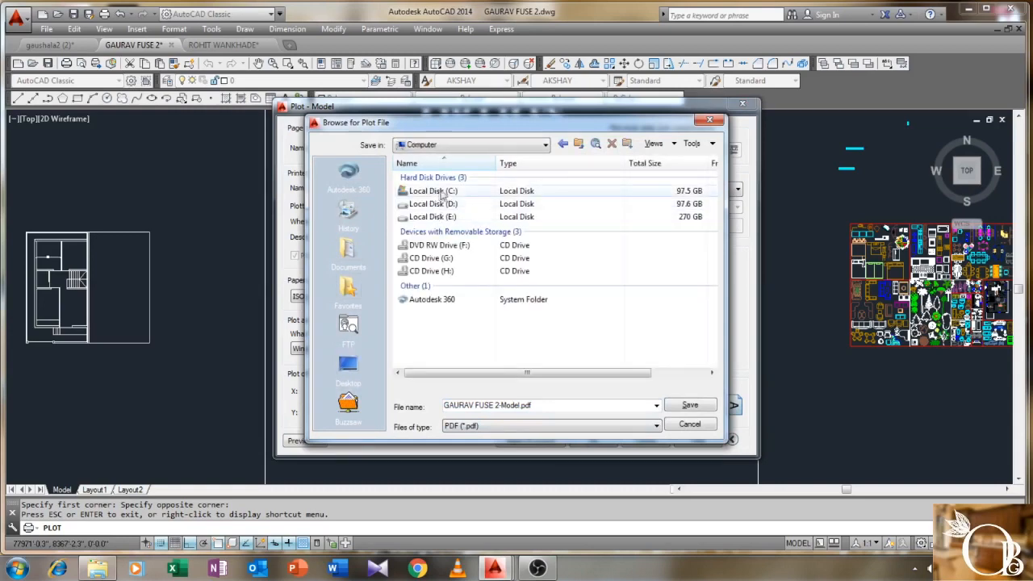
{"action": "double_click", "coordinate": [432, 217]}
{"action": "double_click", "coordinate": [428, 178]}
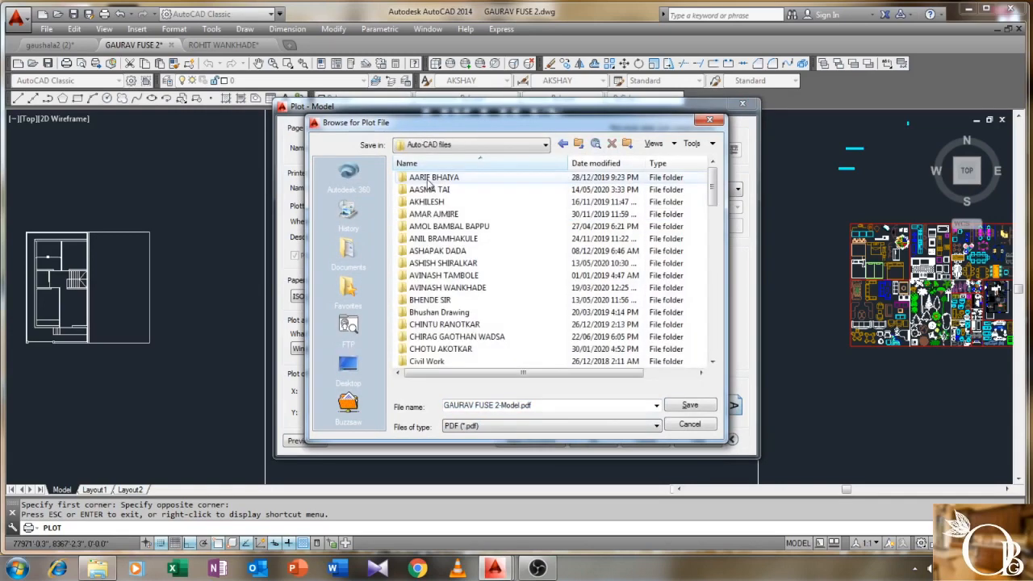
{"action": "scroll", "coordinate": [429, 184], "scroll_direction": "down", "scroll_amount": 6}
{"action": "left_click", "coordinate": [428, 187]}
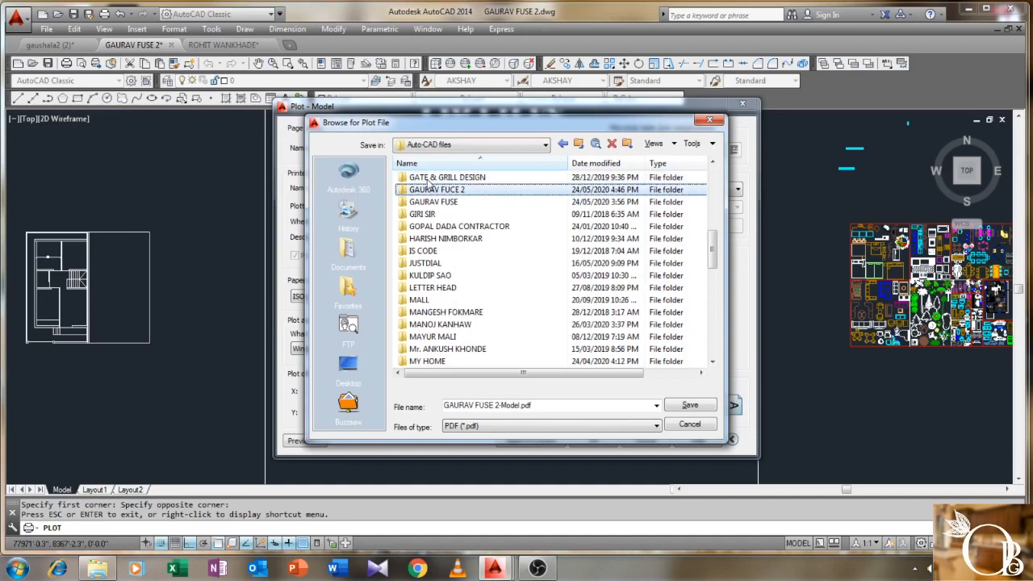
{"action": "double_click", "coordinate": [446, 191]}
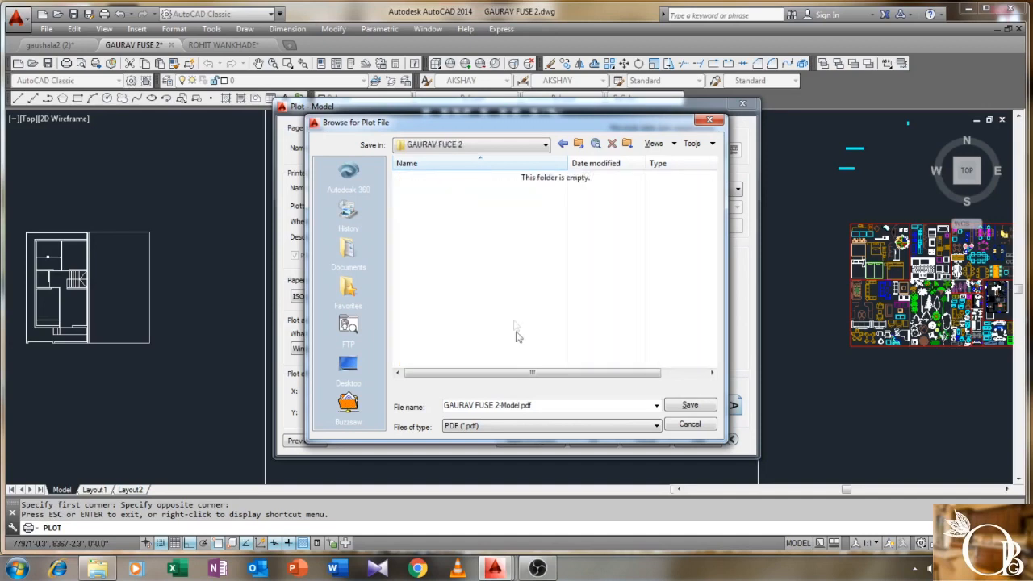
- Edit the file name to 'model option 1.1' and save the PDF
{"action": "left_click", "coordinate": [550, 404]}
{"action": "left_click", "coordinate": [550, 404]}
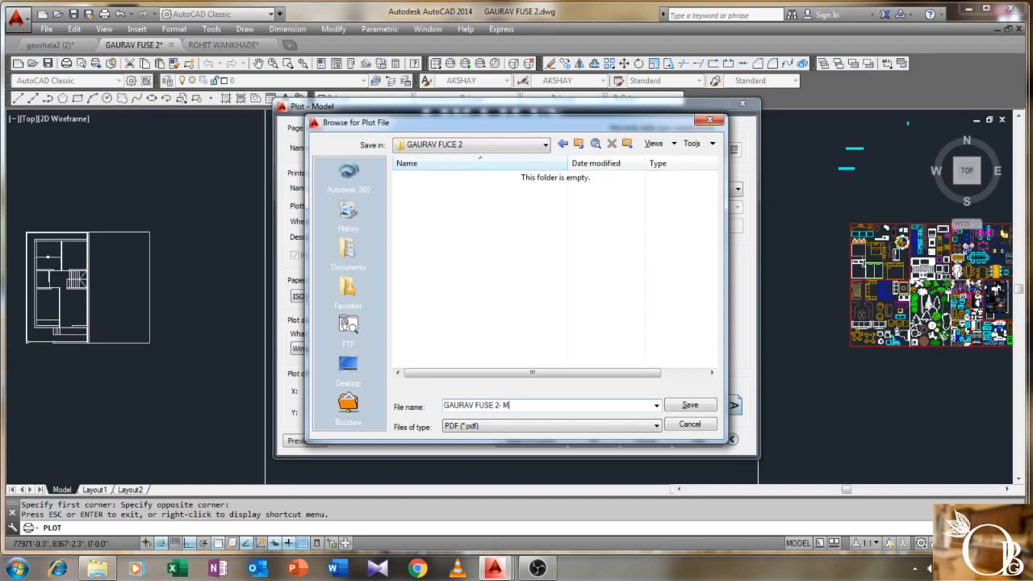
{"action": "type", "text": "EL OPTION - 1"}
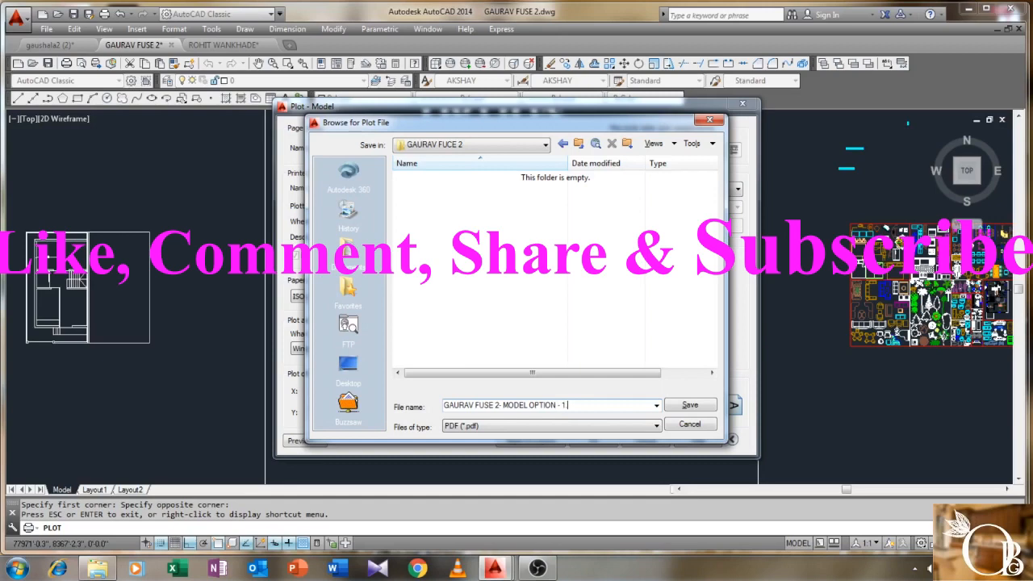
{"action": "left_click", "coordinate": [687, 406]}
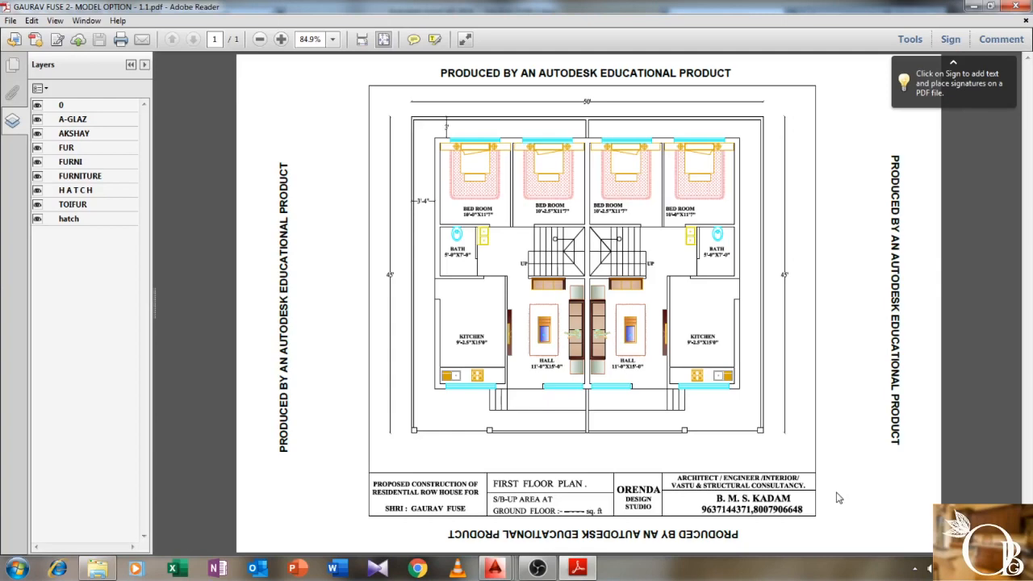
- Set Adobe Reader's zoom to 88% for the plotted floor-plan page
{"action": "left_click", "coordinate": [332, 42]}
{"action": "left_click", "coordinate": [324, 42]}
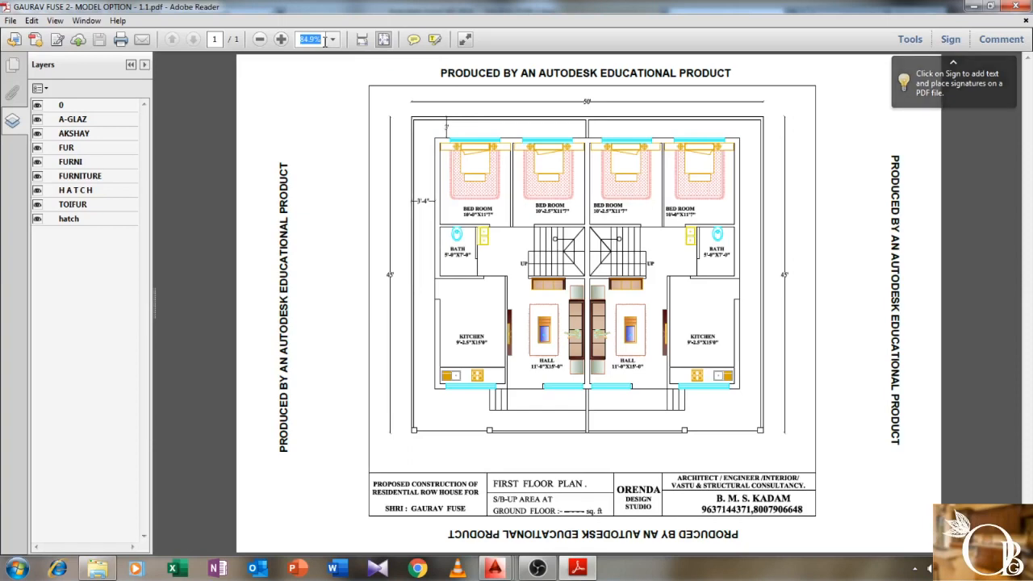
{"action": "type", "text": "88"}
{"action": "key", "text": "Escape"}
{"action": "left_click", "coordinate": [323, 39]}
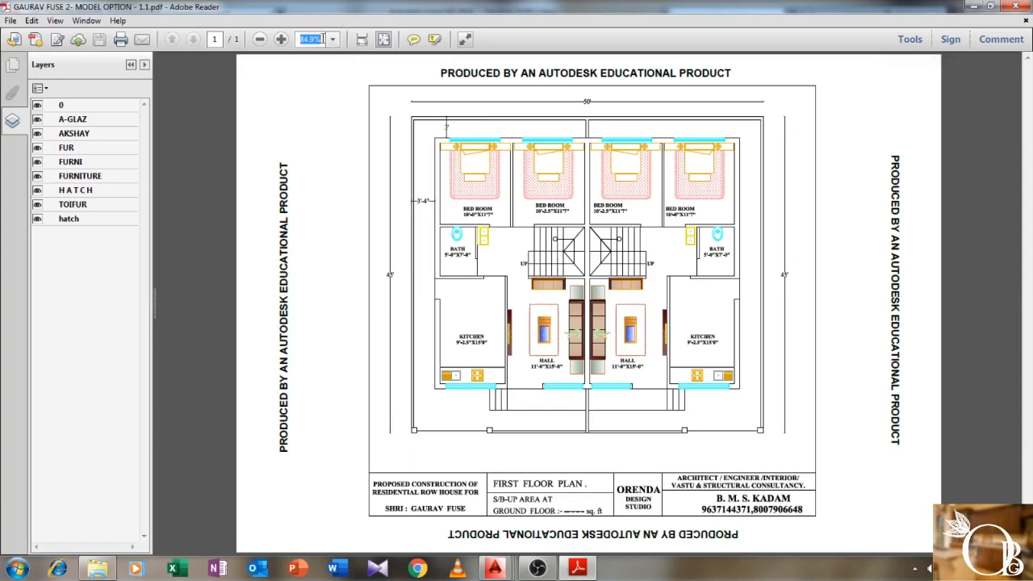
{"action": "type", "text": "88"}
{"action": "key", "text": "Return"}
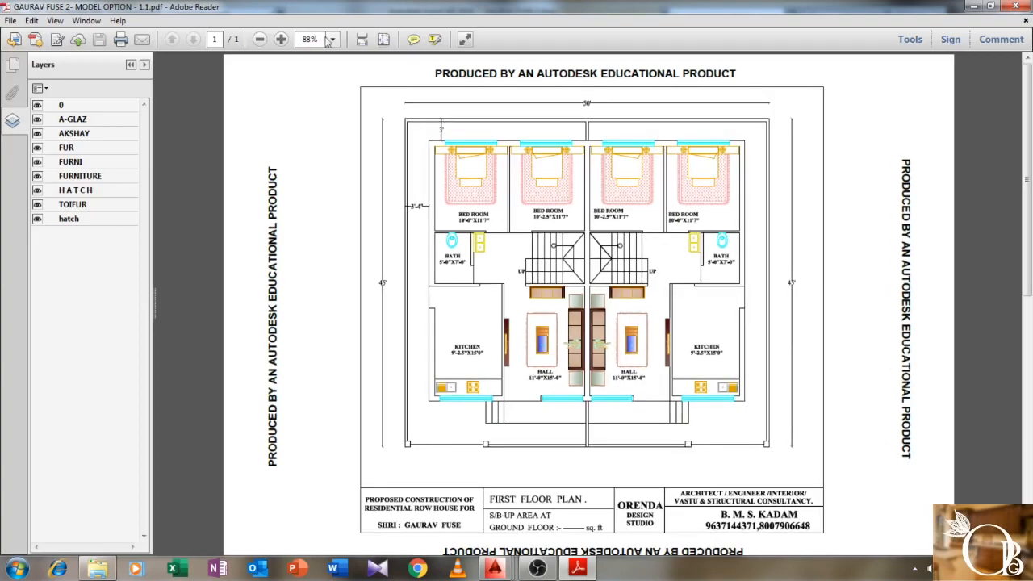